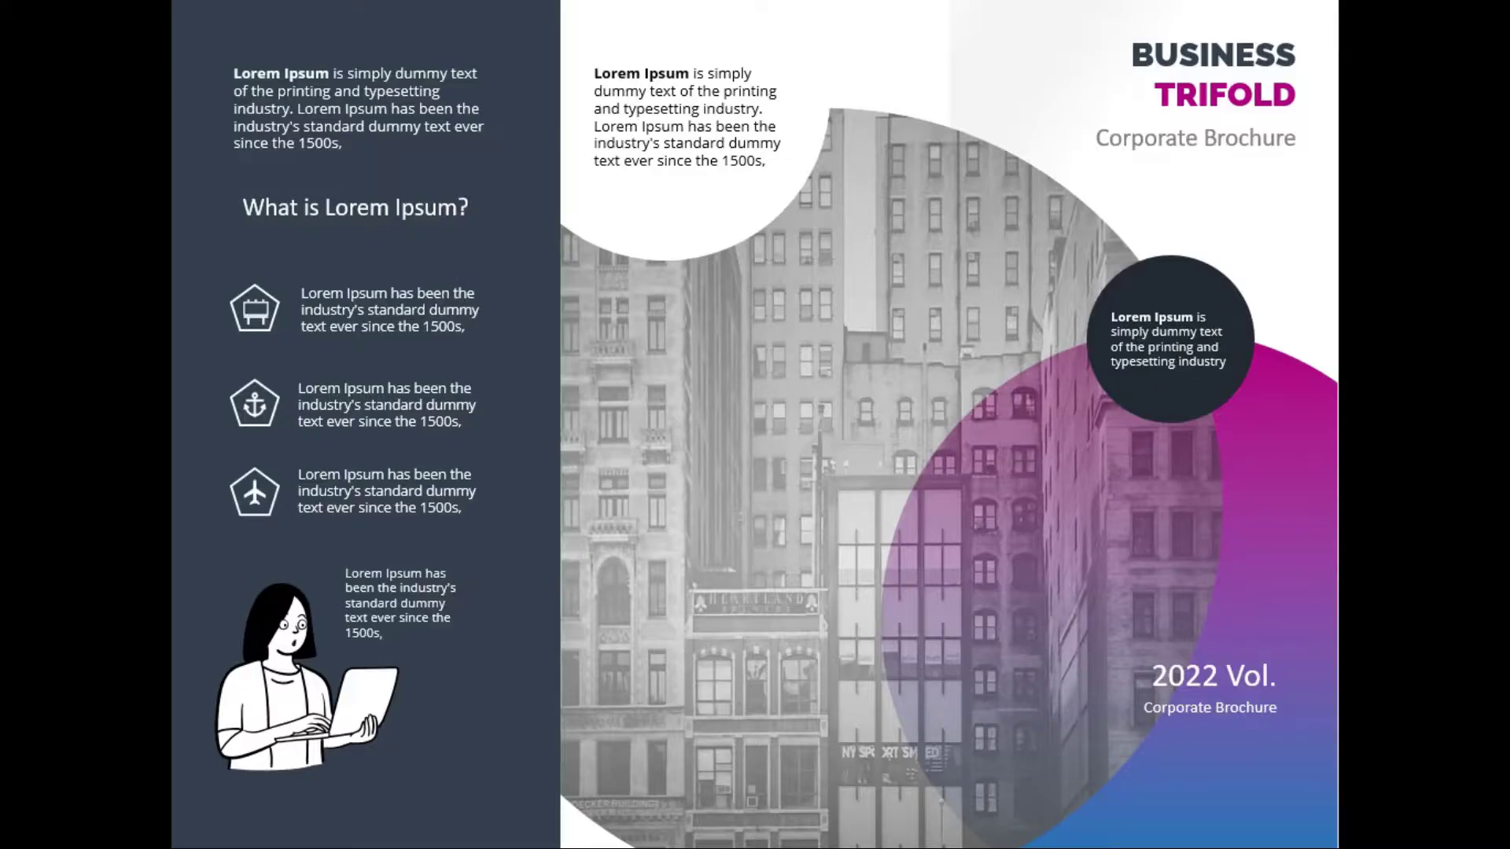
- Exit the slideshow and create a new blank presentation
key("Escape")
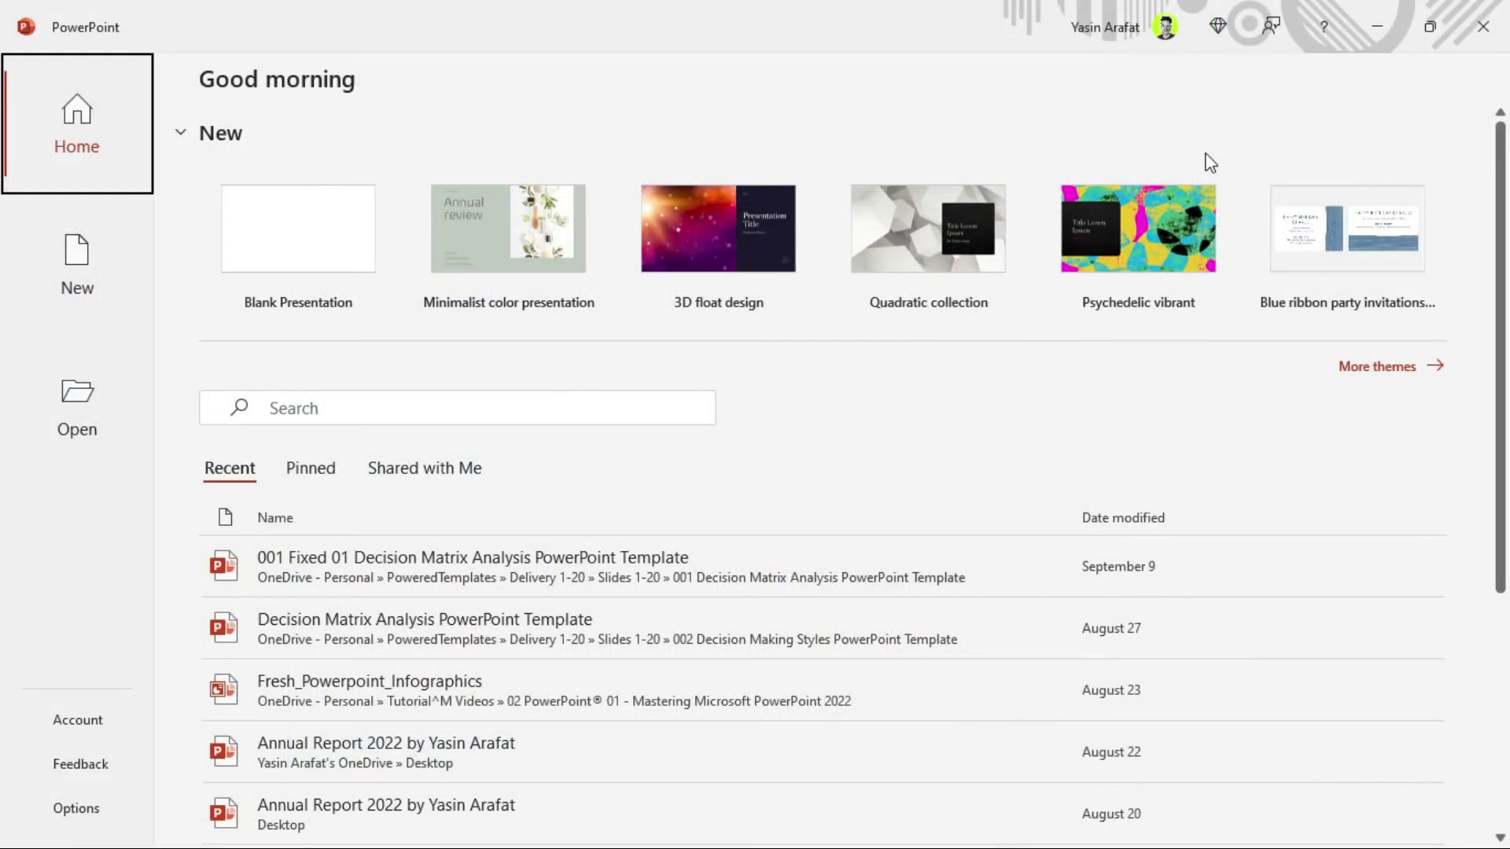
left_click(283, 271)
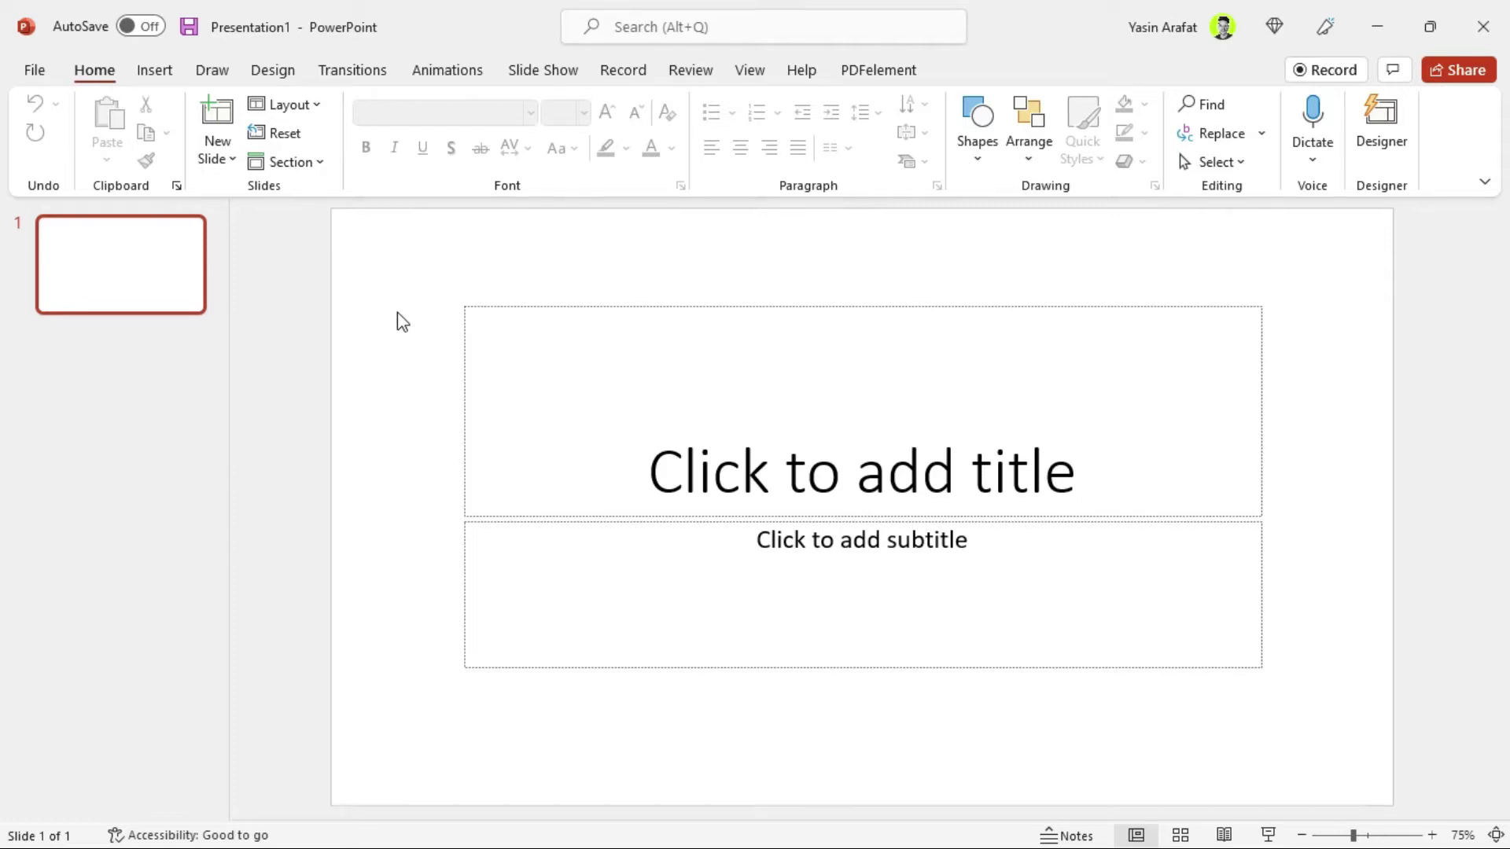
- Apply the Blank layout to slide 1, removing its title and subtitle placeholders
scroll(402, 323, "down", 1)
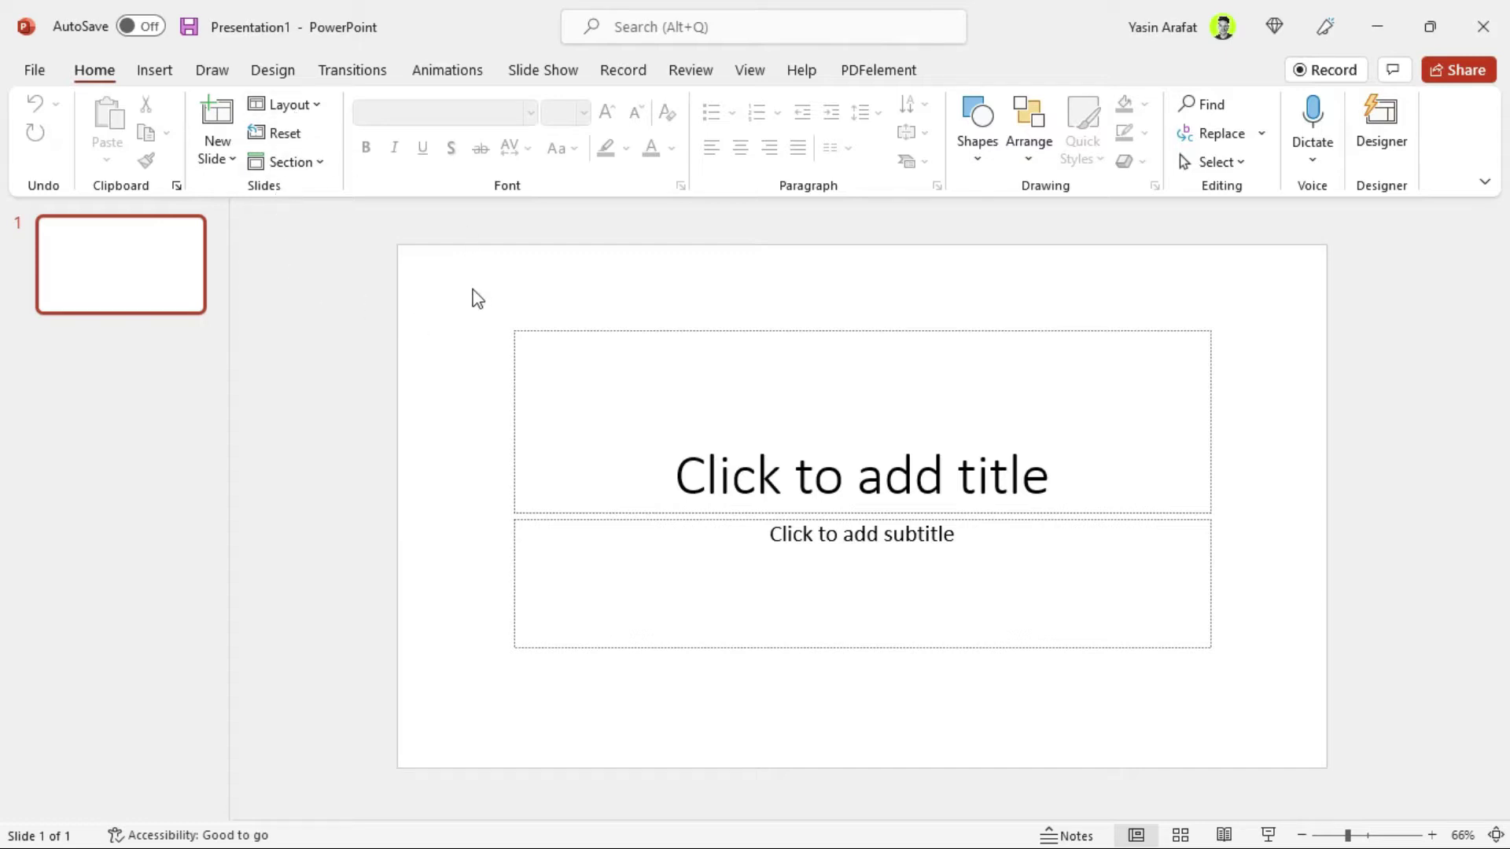
left_click(273, 79)
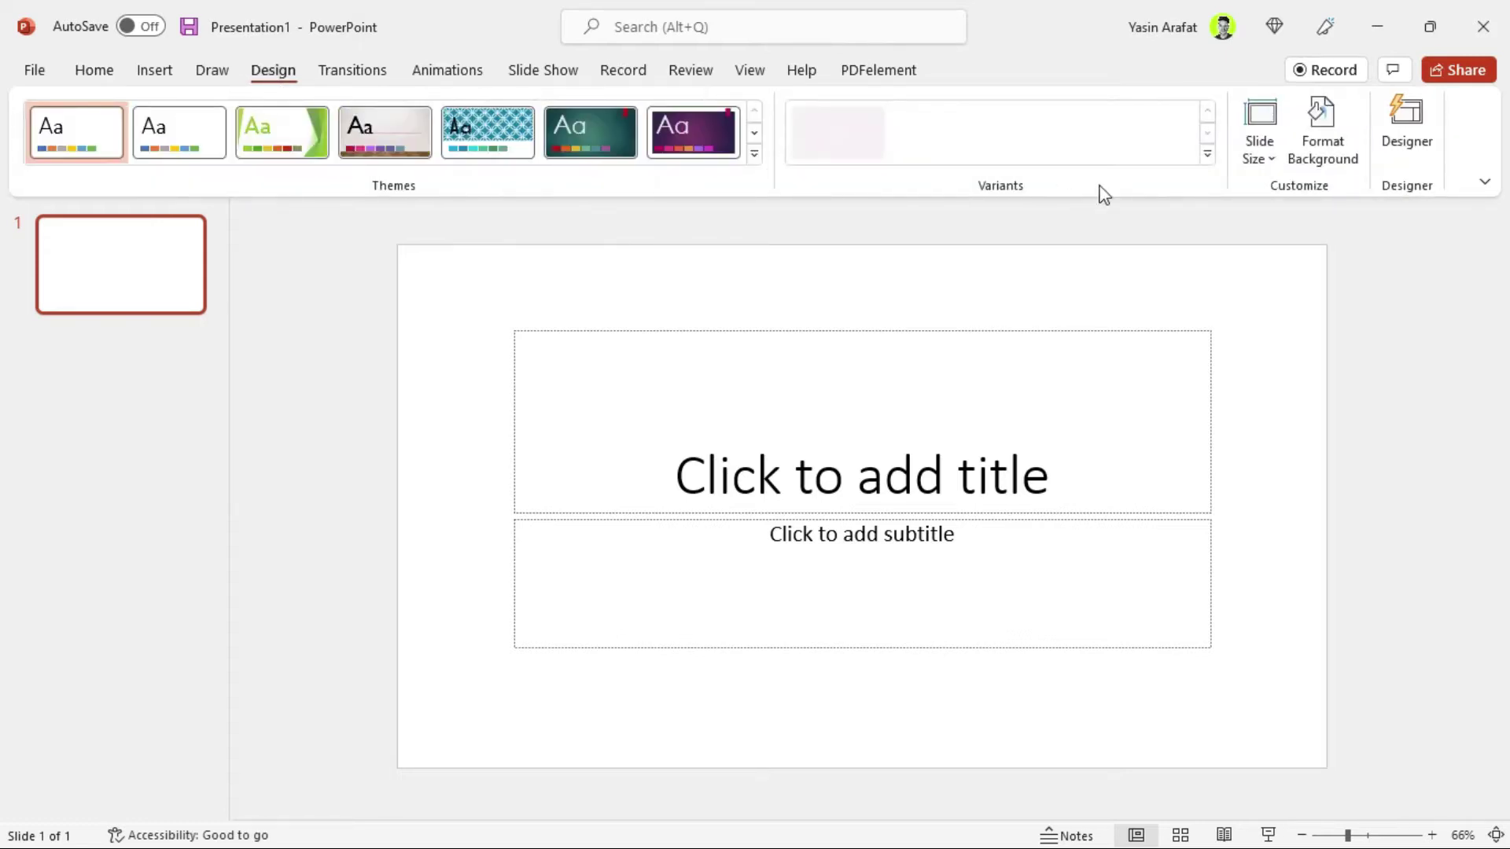
left_click(1267, 158)
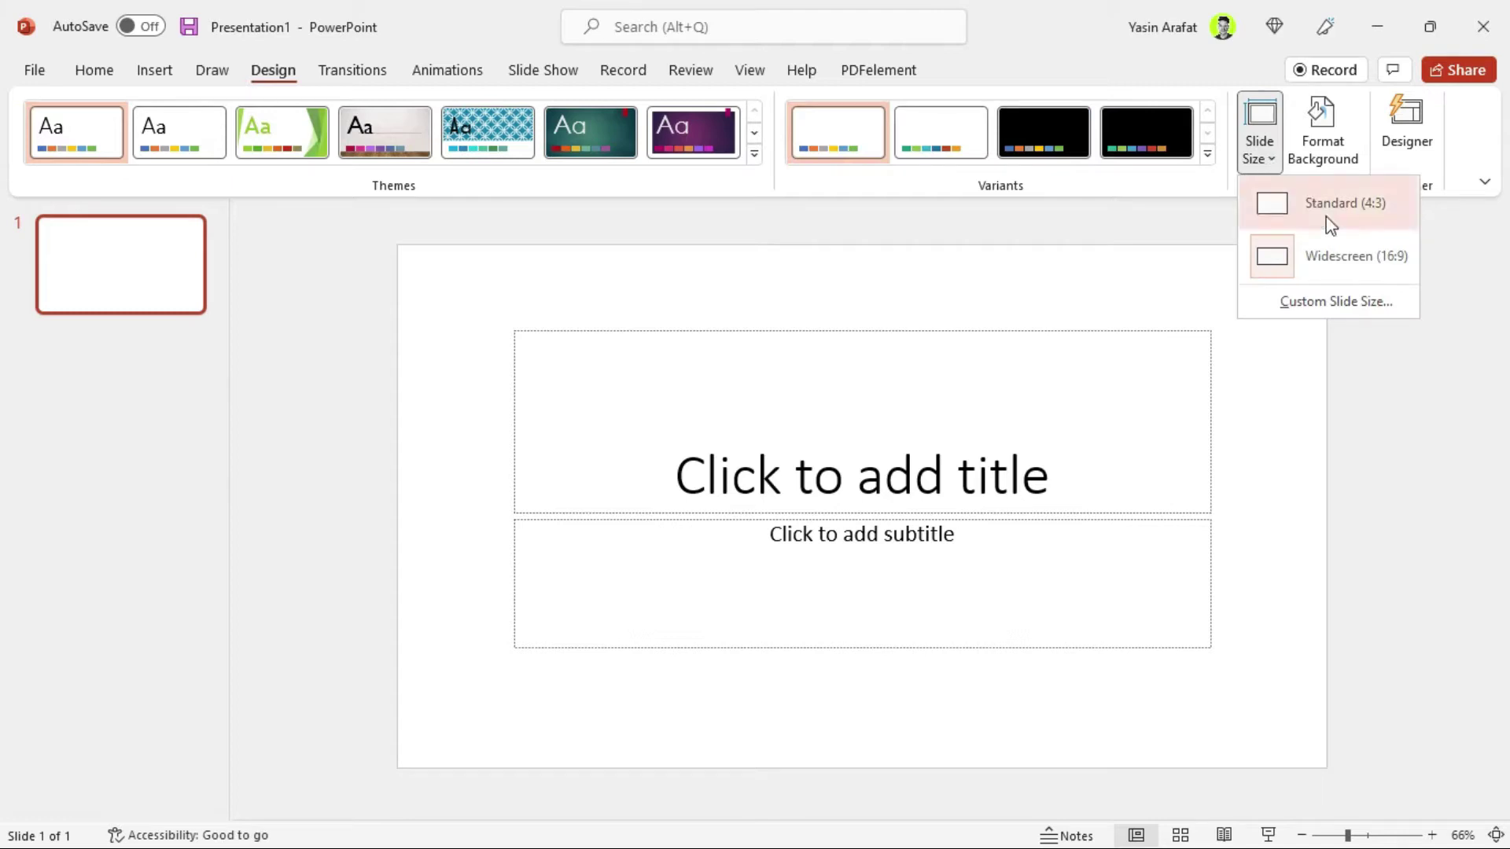
left_click(1125, 278)
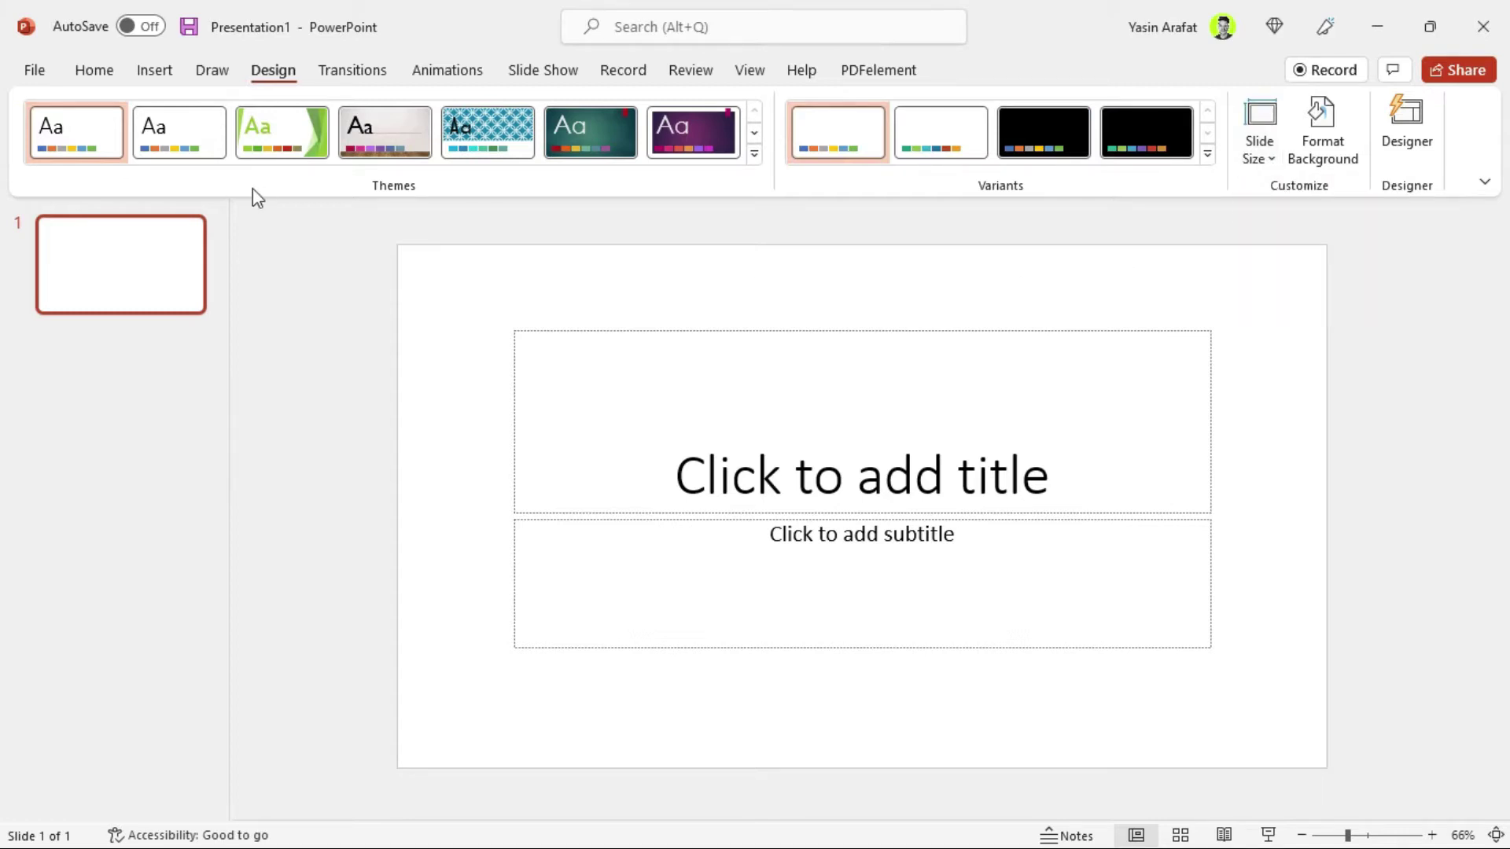
left_click(94, 71)
left_click(303, 107)
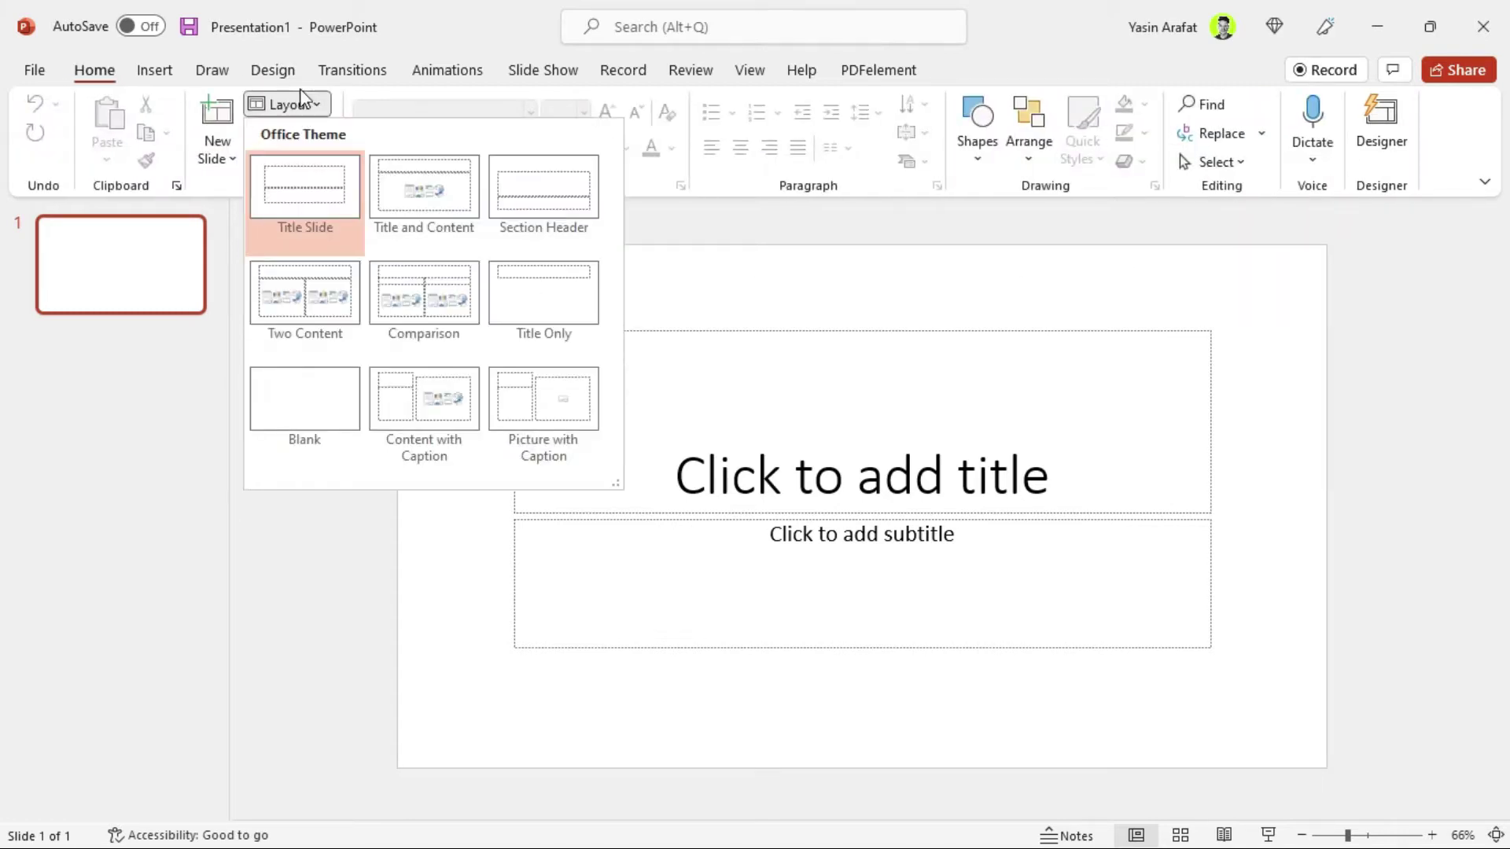
left_click(317, 416)
left_click_drag(674, 388, 1157, 594)
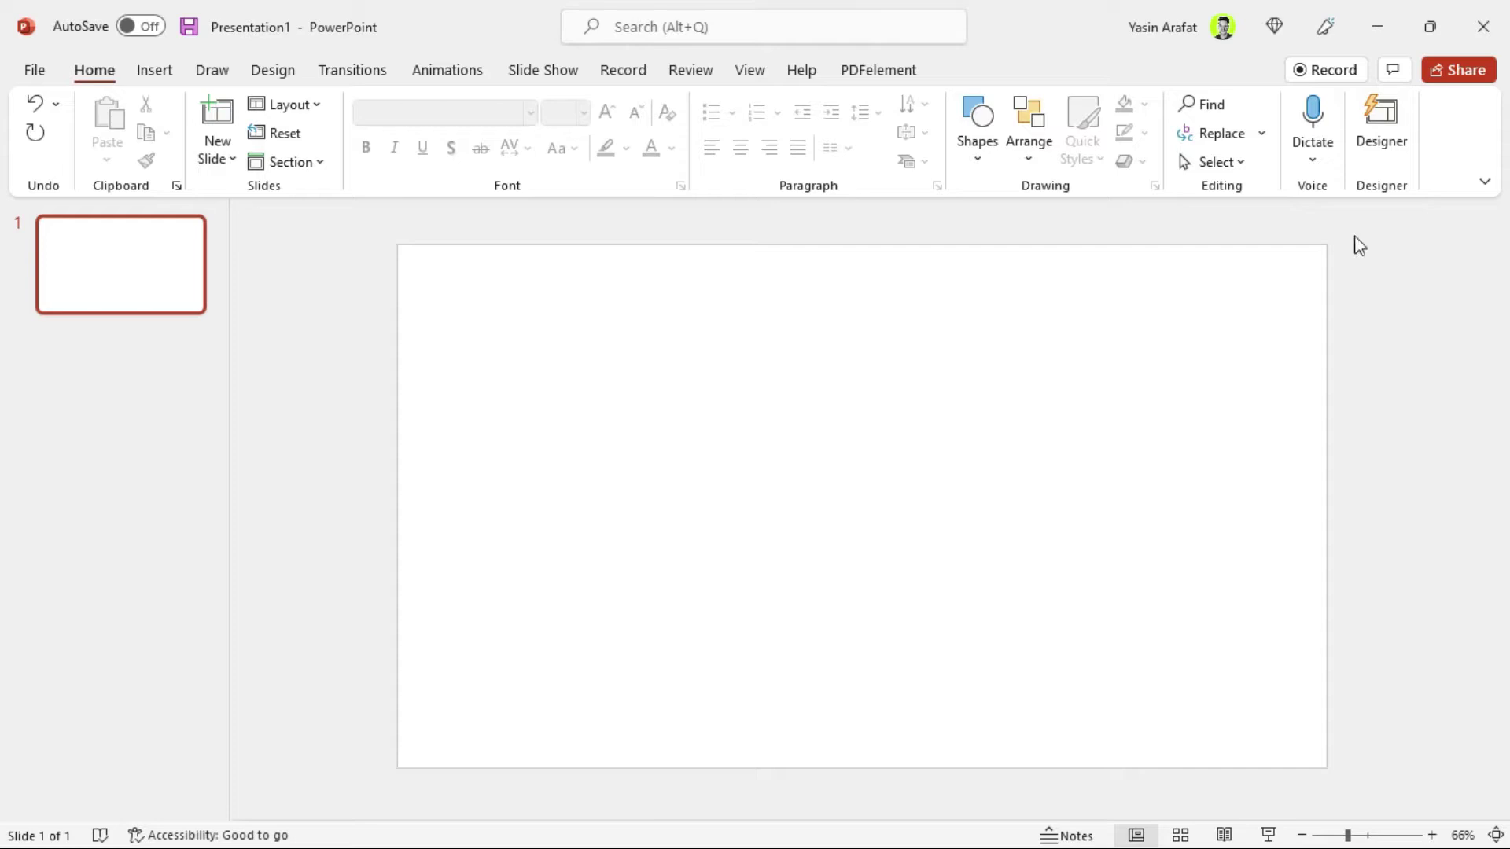
- Switch the slide to Standard 4:3 proportions, scaling content to fit
left_click(287, 79)
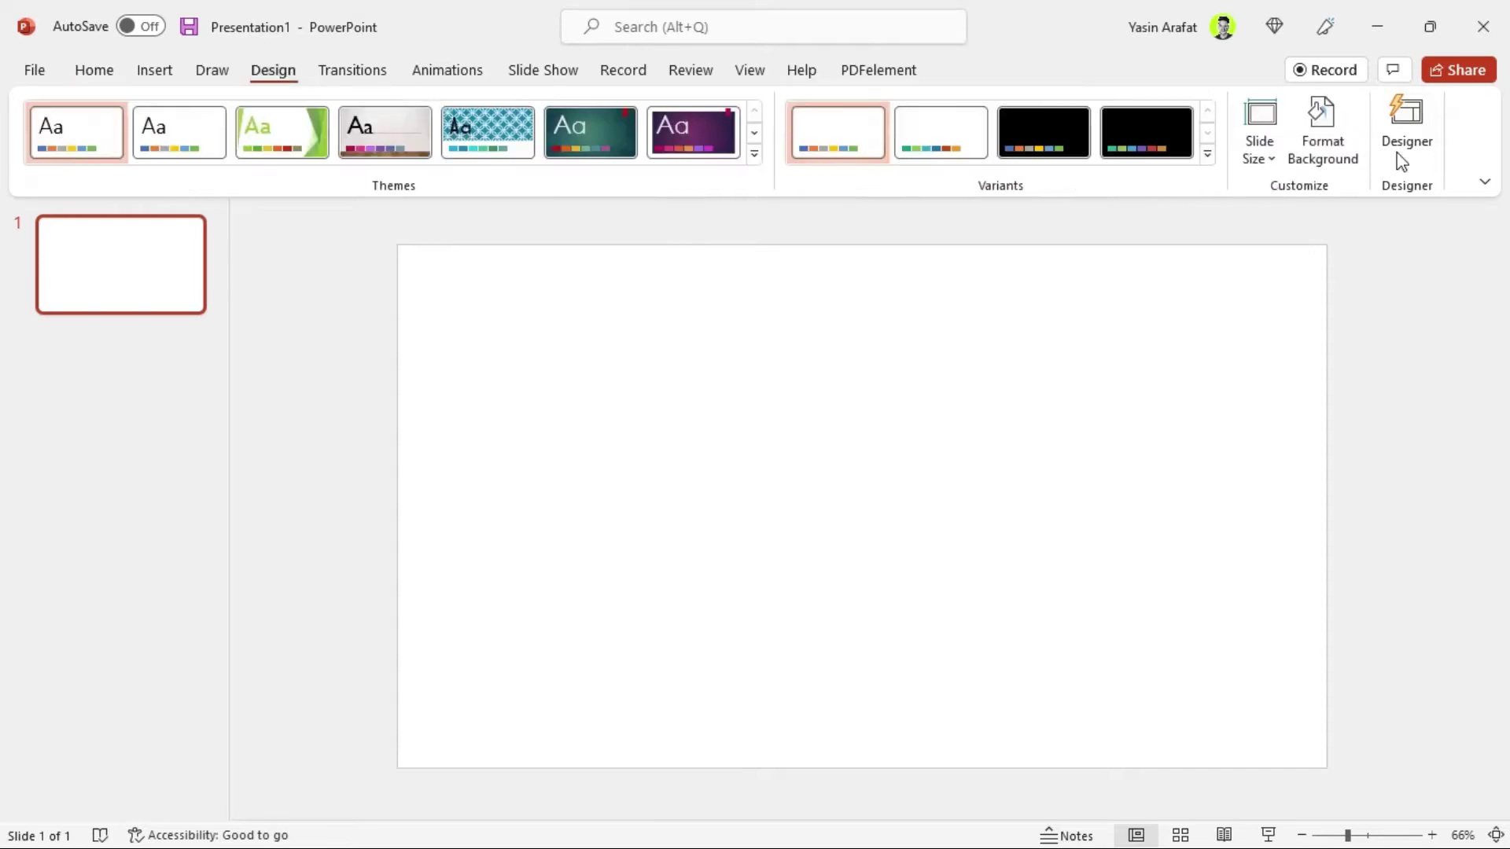
left_click(1262, 153)
left_click(1314, 206)
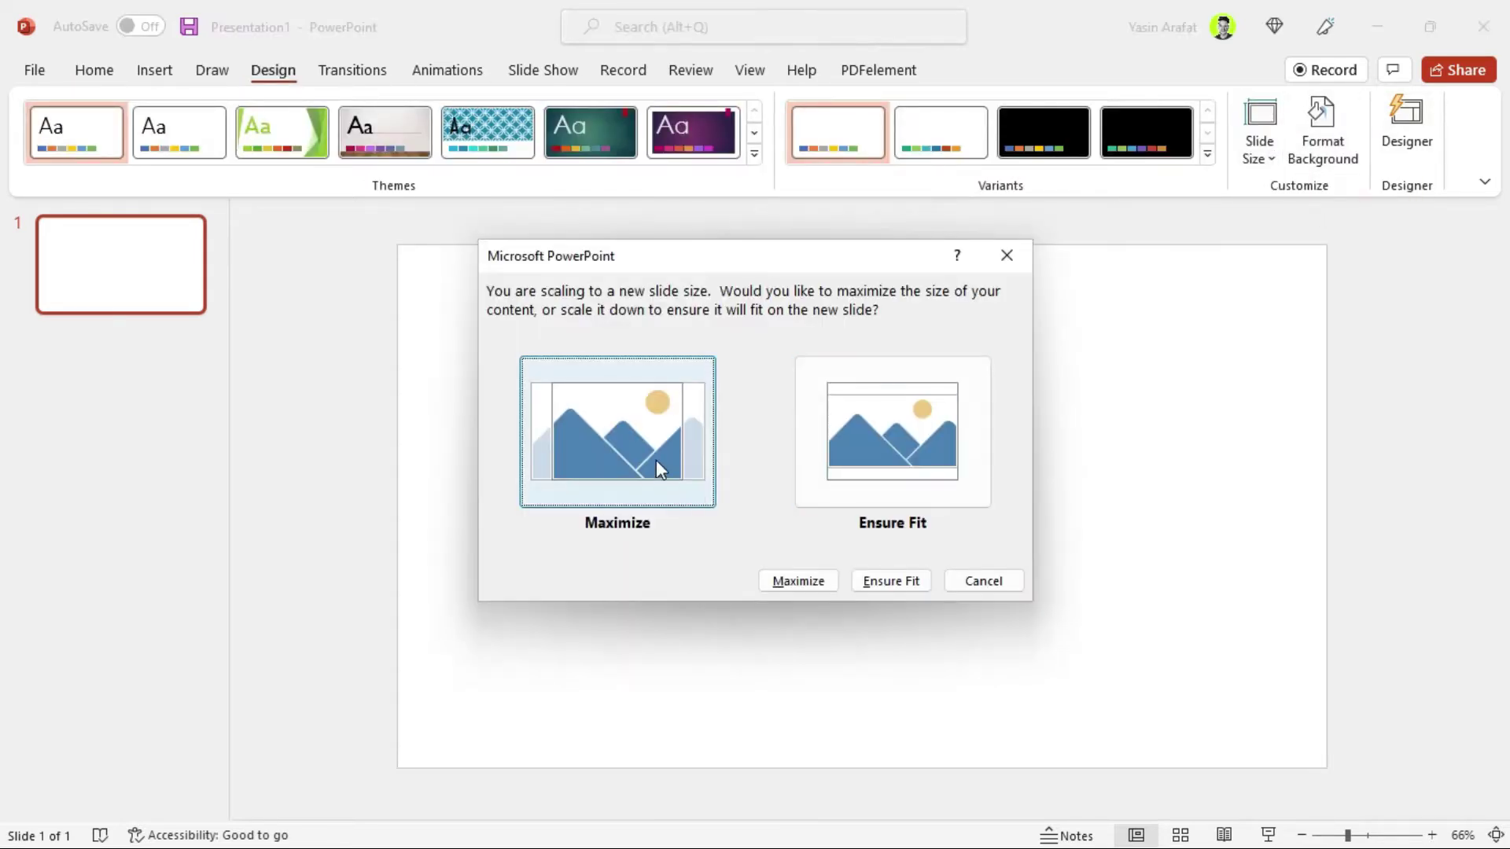
left_click(936, 462)
- Set a custom slide width of 11.69 in and maximize the content
left_click(1262, 161)
left_click(1295, 313)
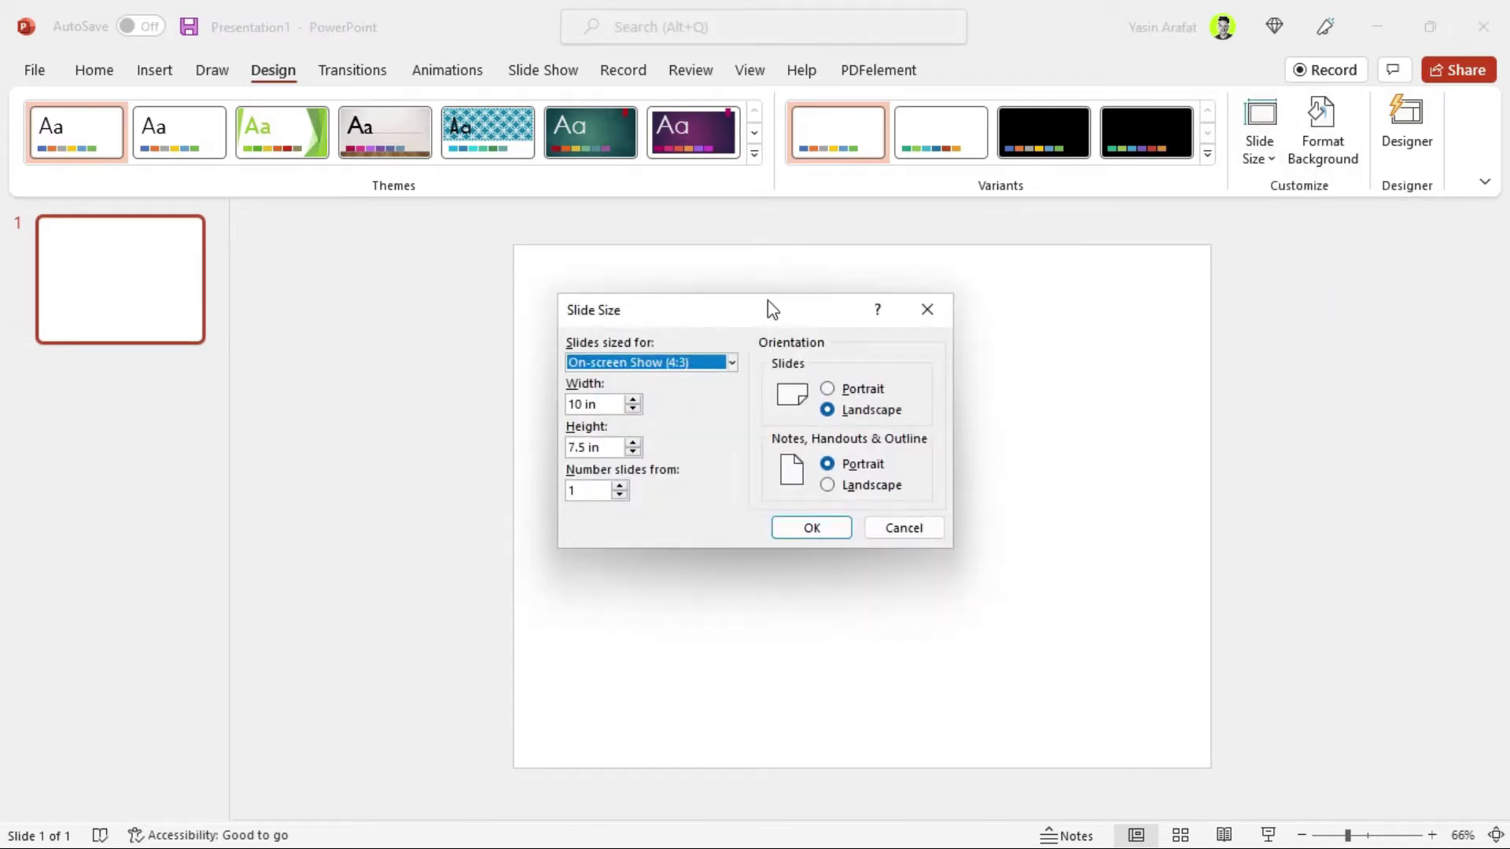
left_click_drag(739, 314, 843, 320)
key("Tab")
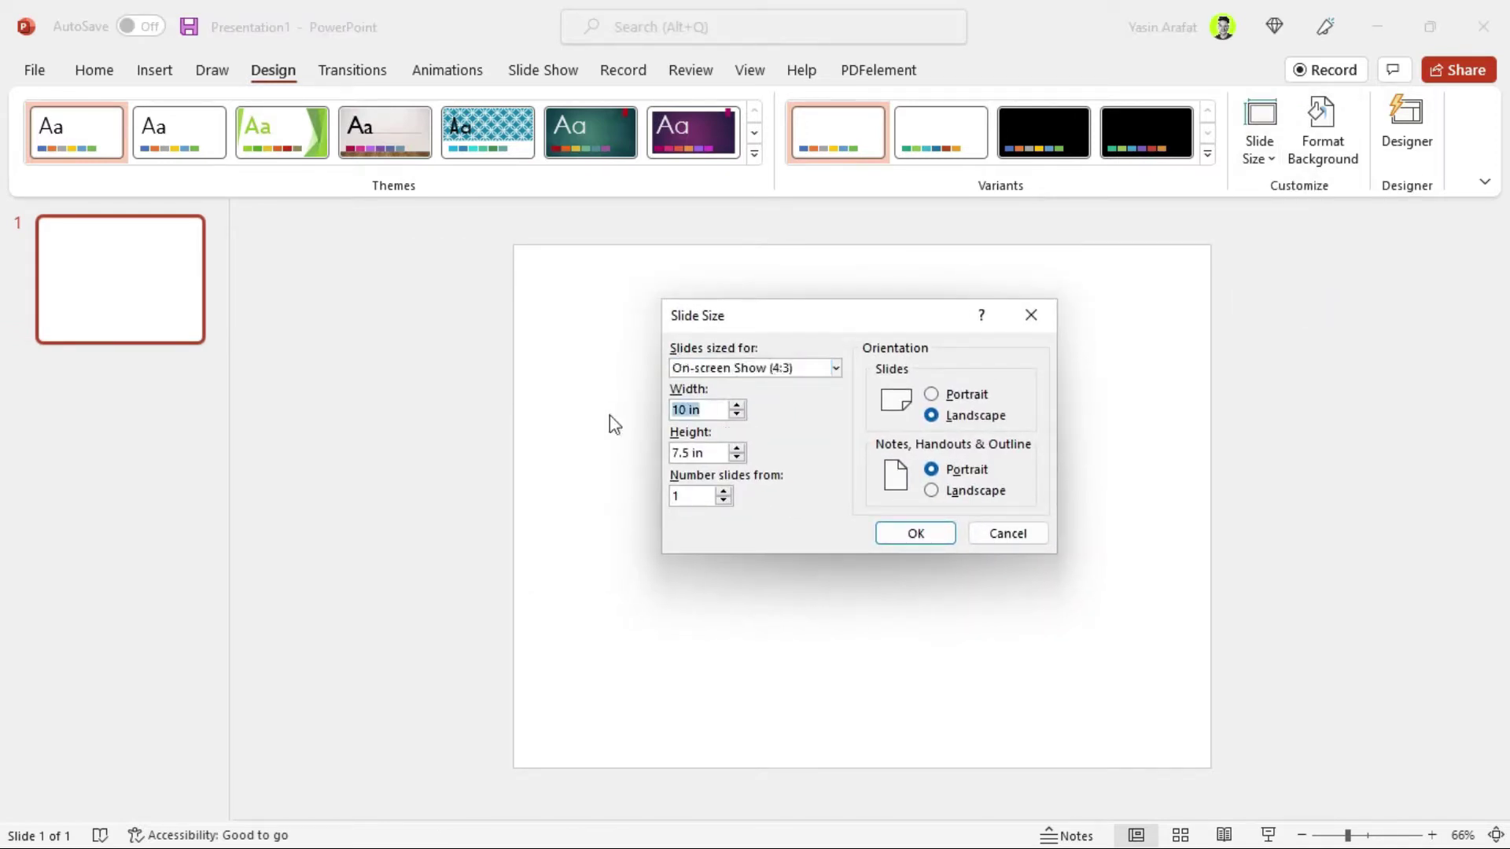
type("11.69")
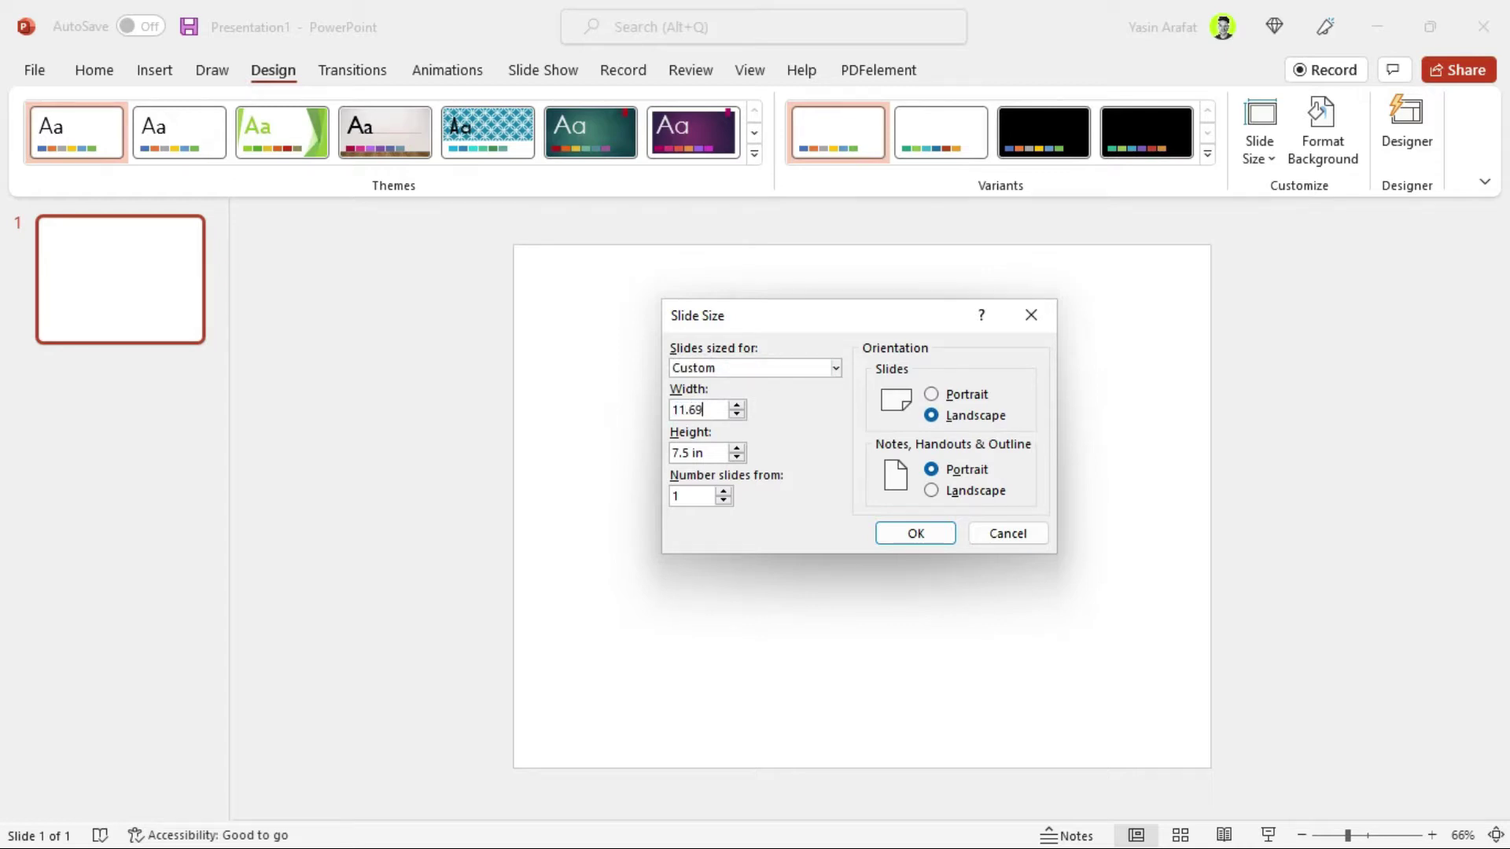
key("Tab")
left_click(678, 497)
left_click(932, 535)
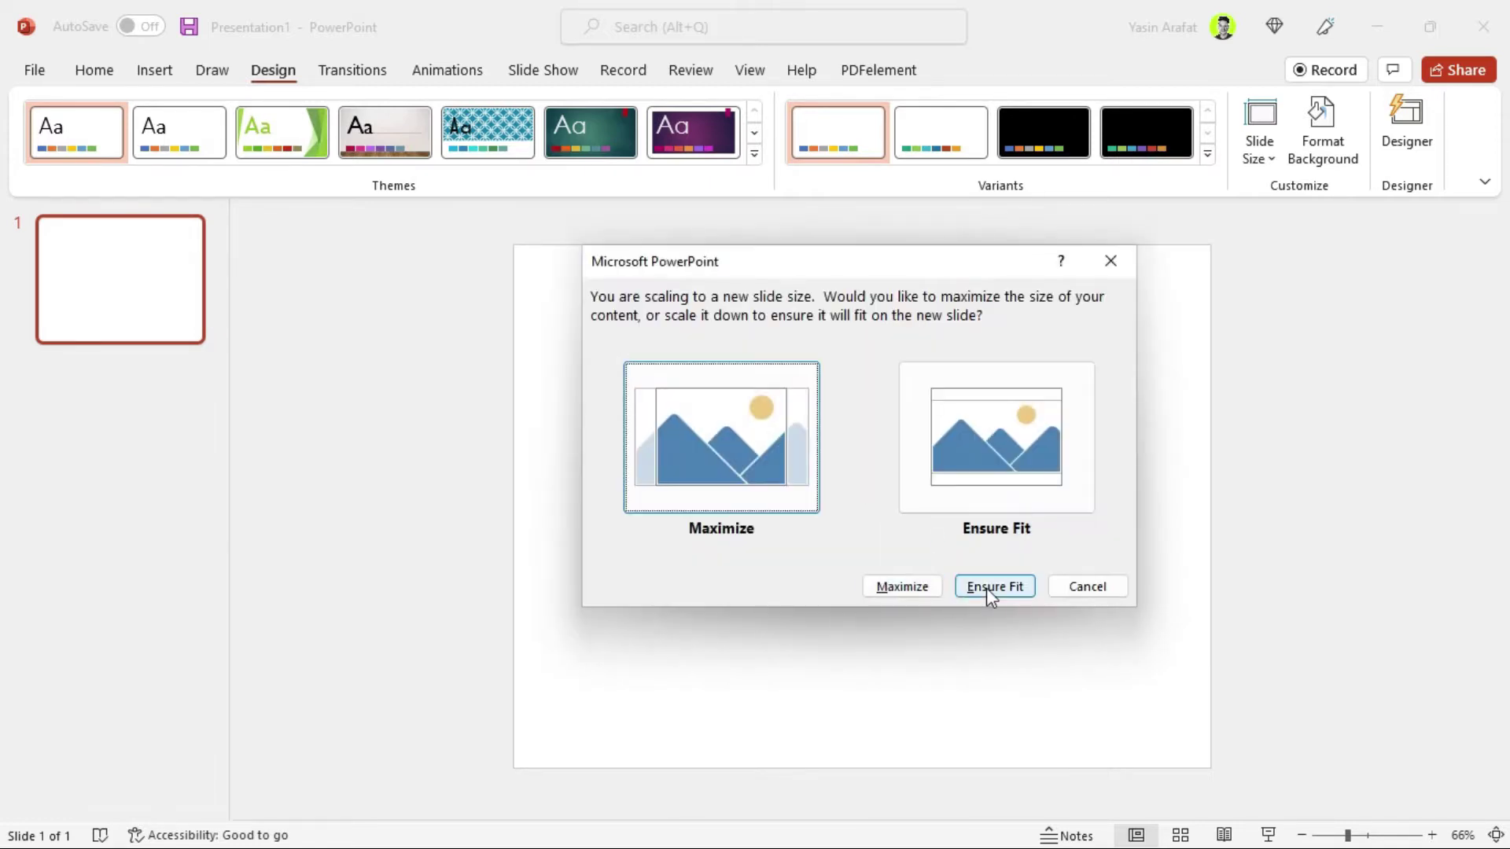
left_click(889, 590)
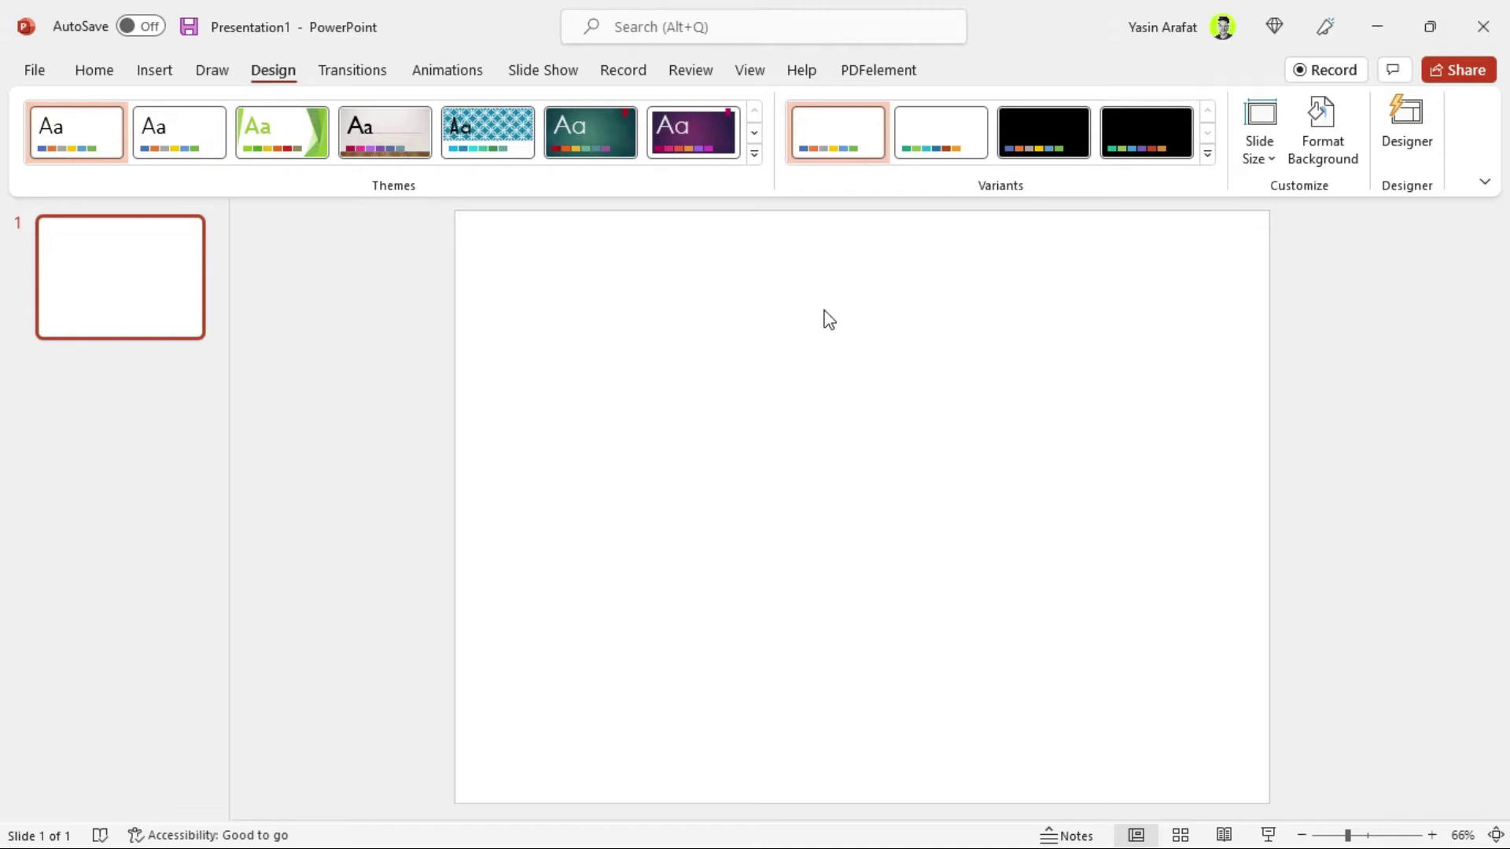
- Draw a tall, outline-free, very light grey rectangle down the slide's left edge
left_click(155, 70)
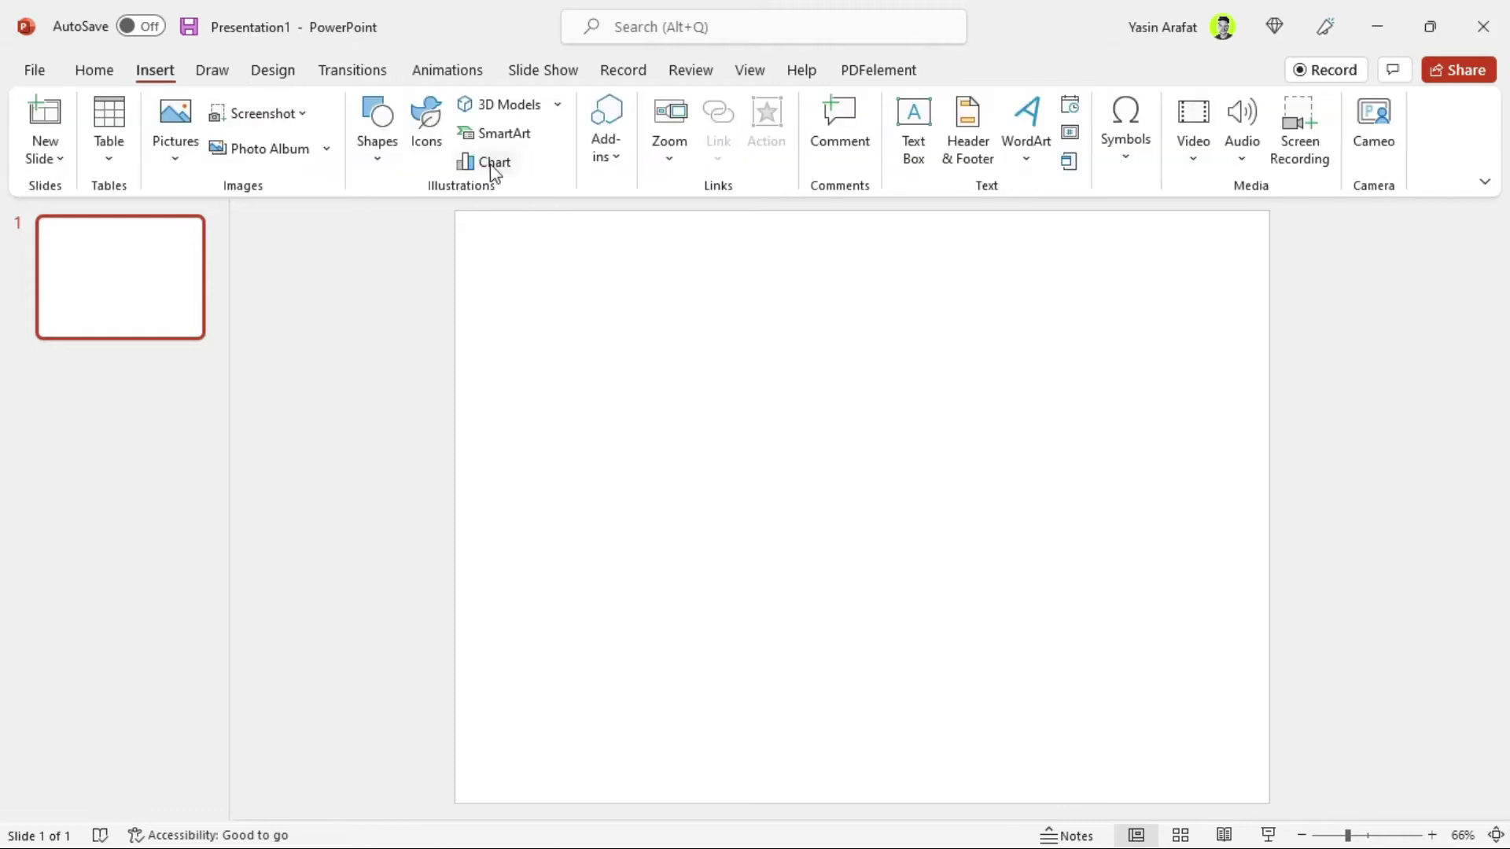
left_click(377, 150)
left_click(435, 220)
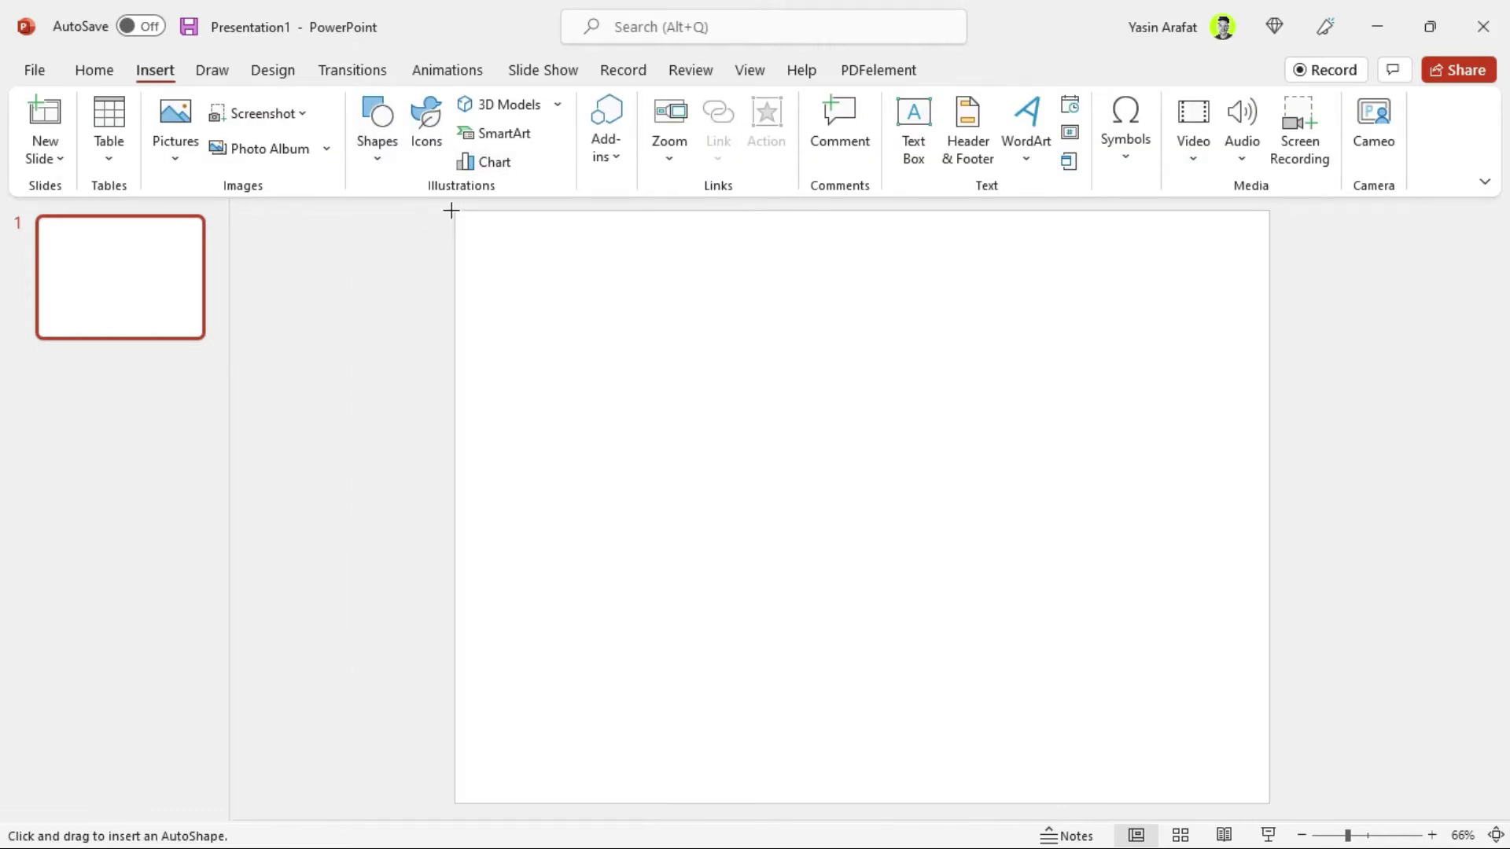
left_click_drag(451, 211, 669, 803)
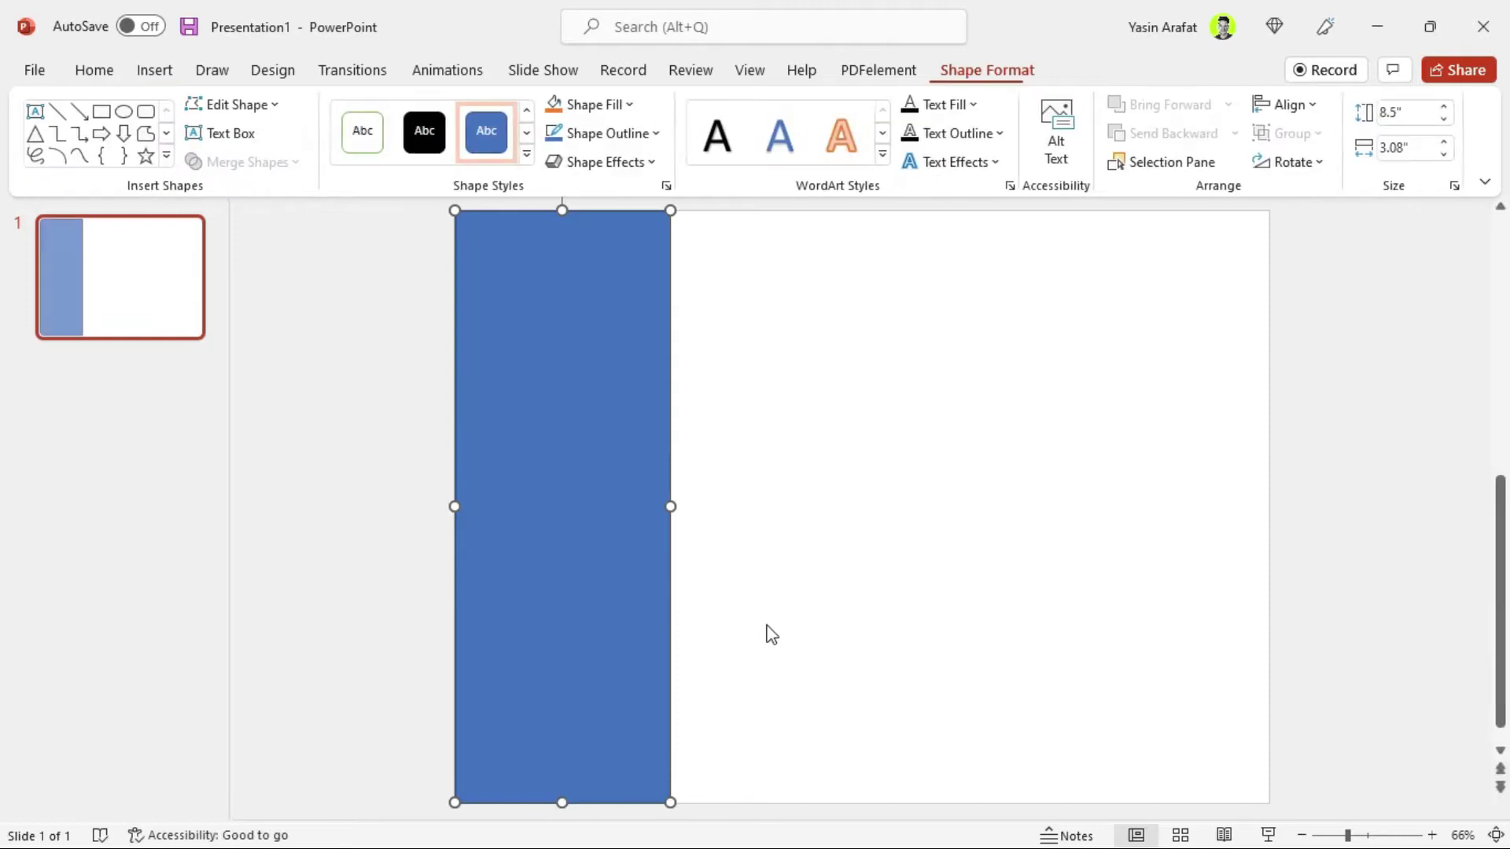
left_click(658, 138)
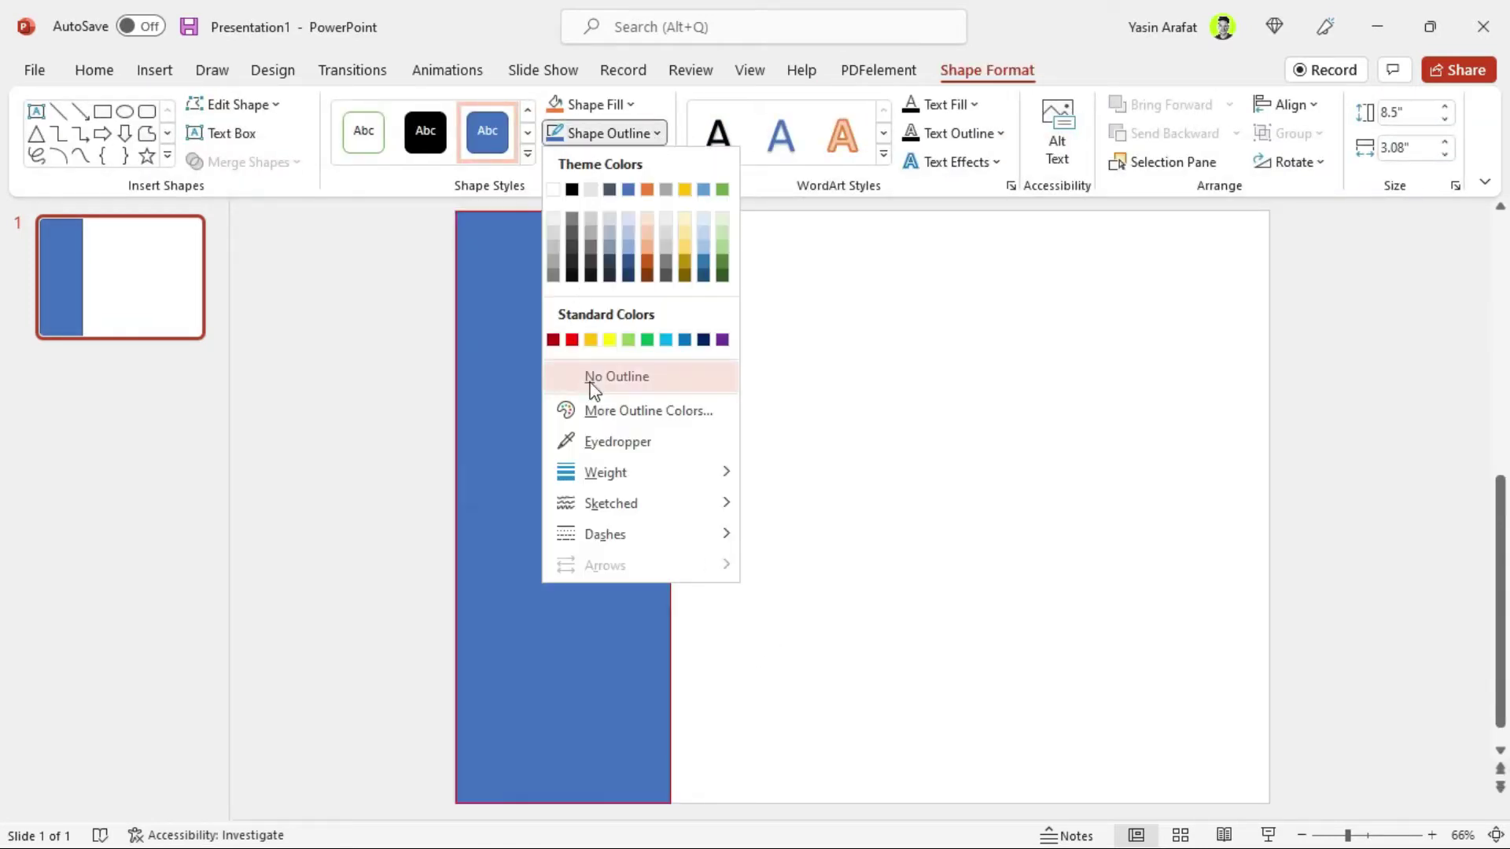
left_click(590, 383)
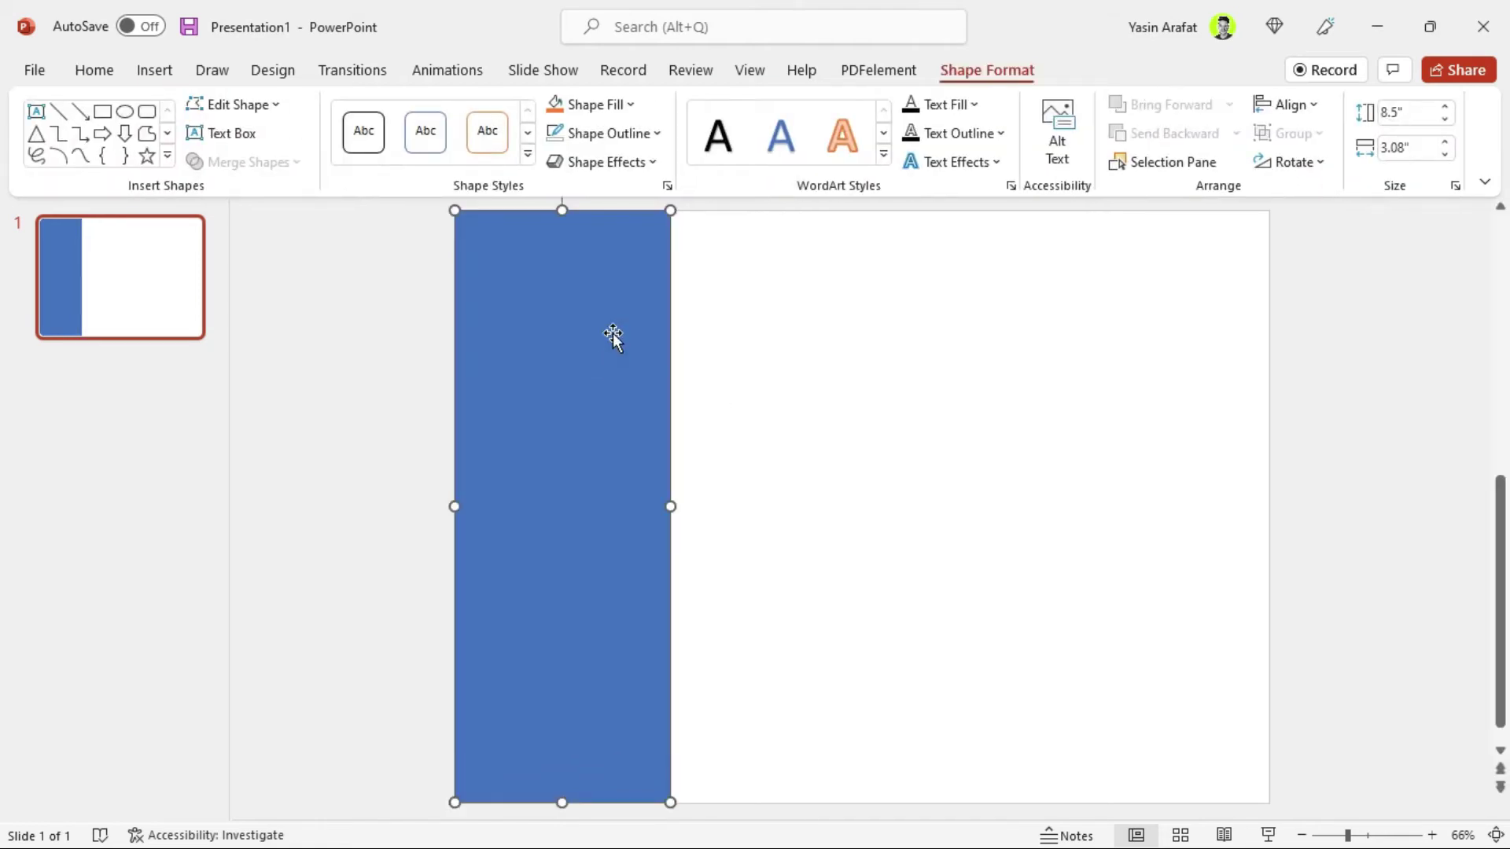
left_click(634, 106)
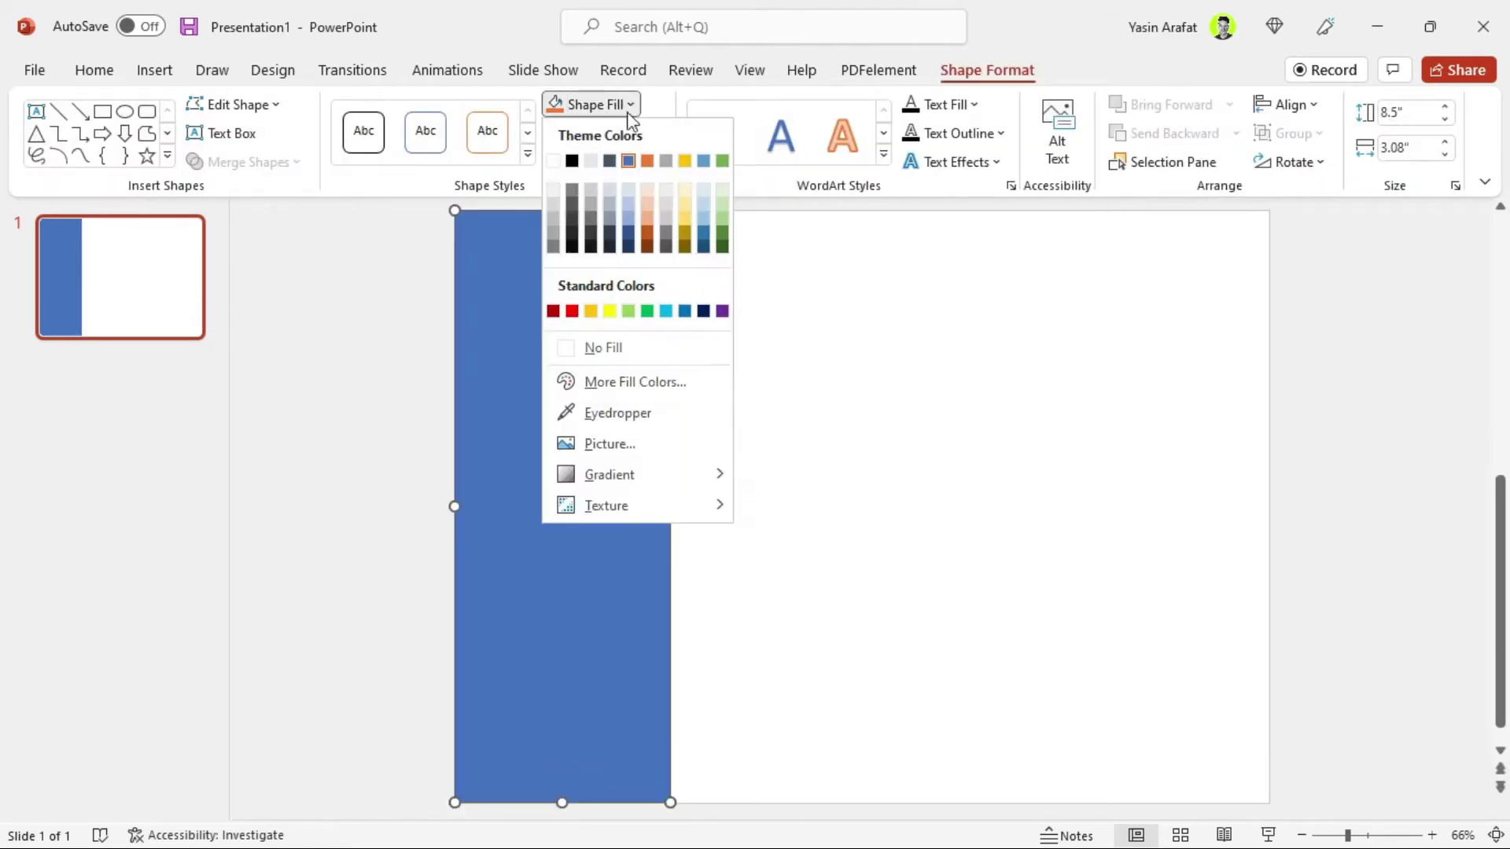
left_click(554, 190)
- Duplicate the rectangle into the middle third and give it a darker grey fill
left_click(813, 320)
left_click(611, 336)
left_click(791, 377)
left_click(560, 385)
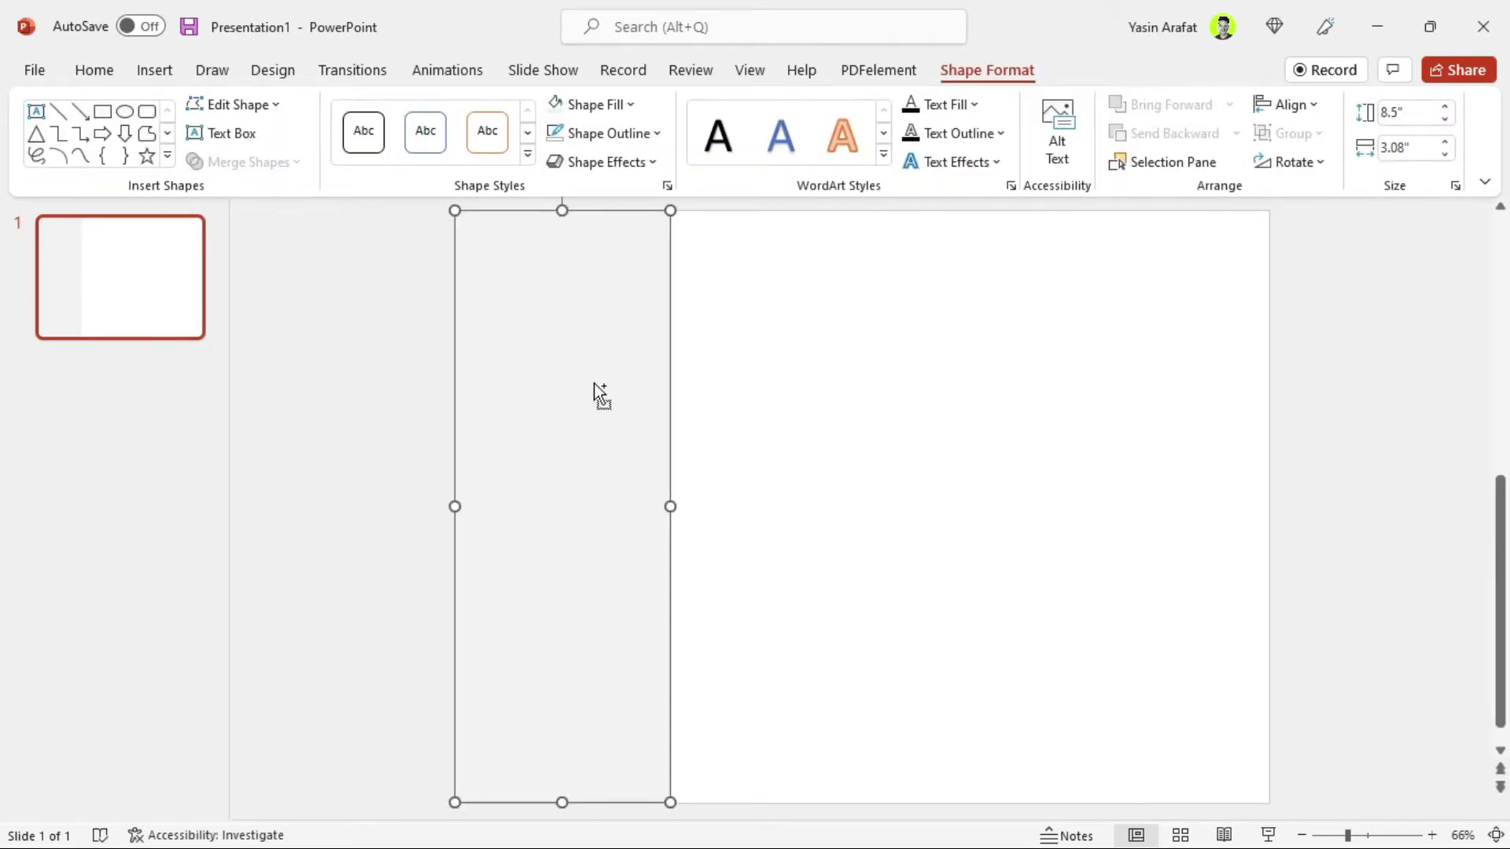
left_click_drag(592, 383, 720, 458)
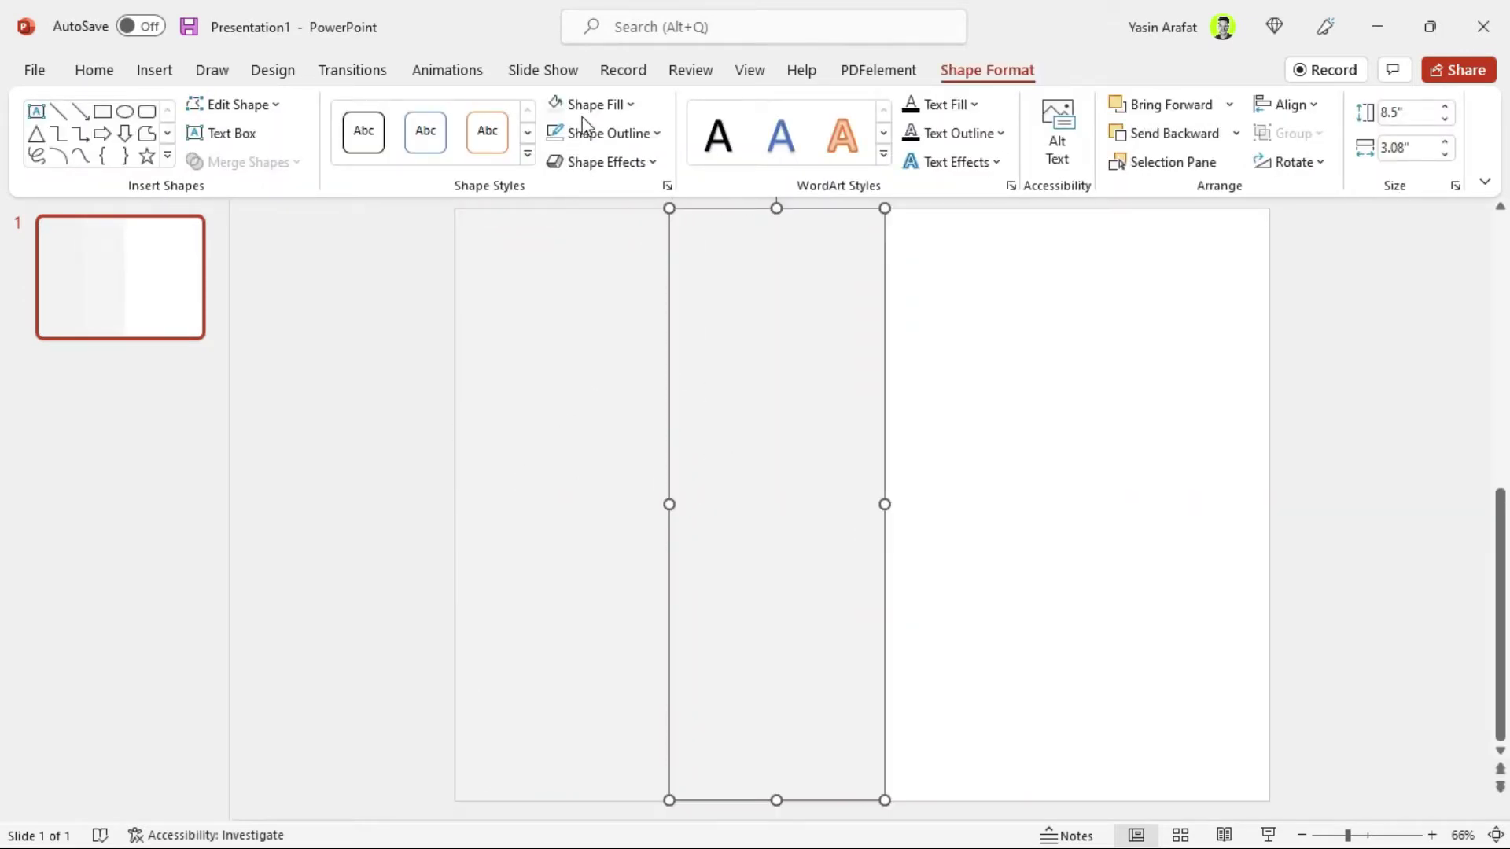
left_click(631, 105)
left_click(554, 206)
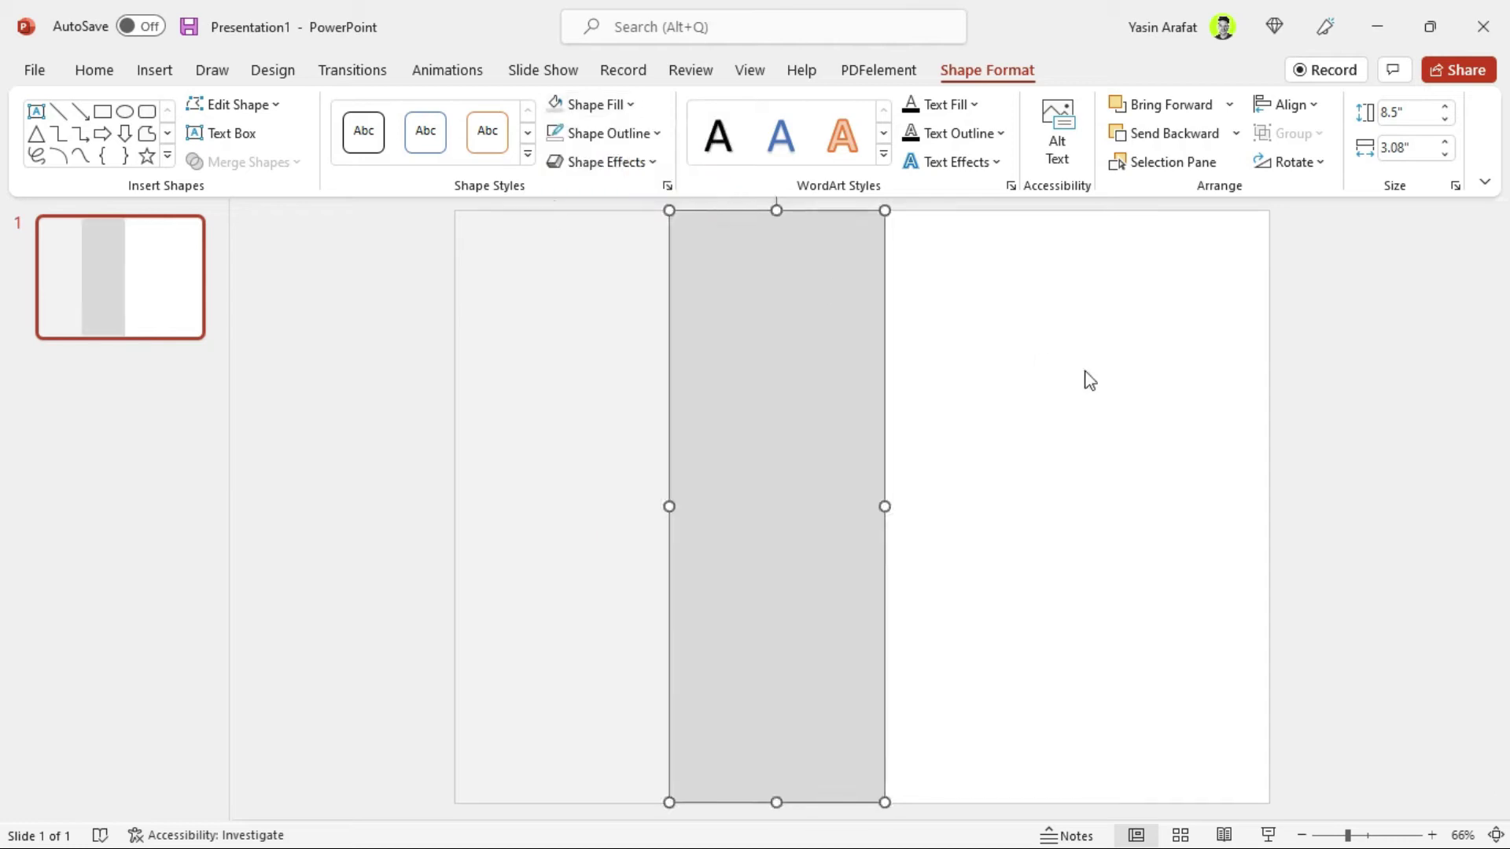
- Copy the light grey rectangle into the slide's right third
left_click(912, 380)
left_click(752, 385)
left_click(566, 385)
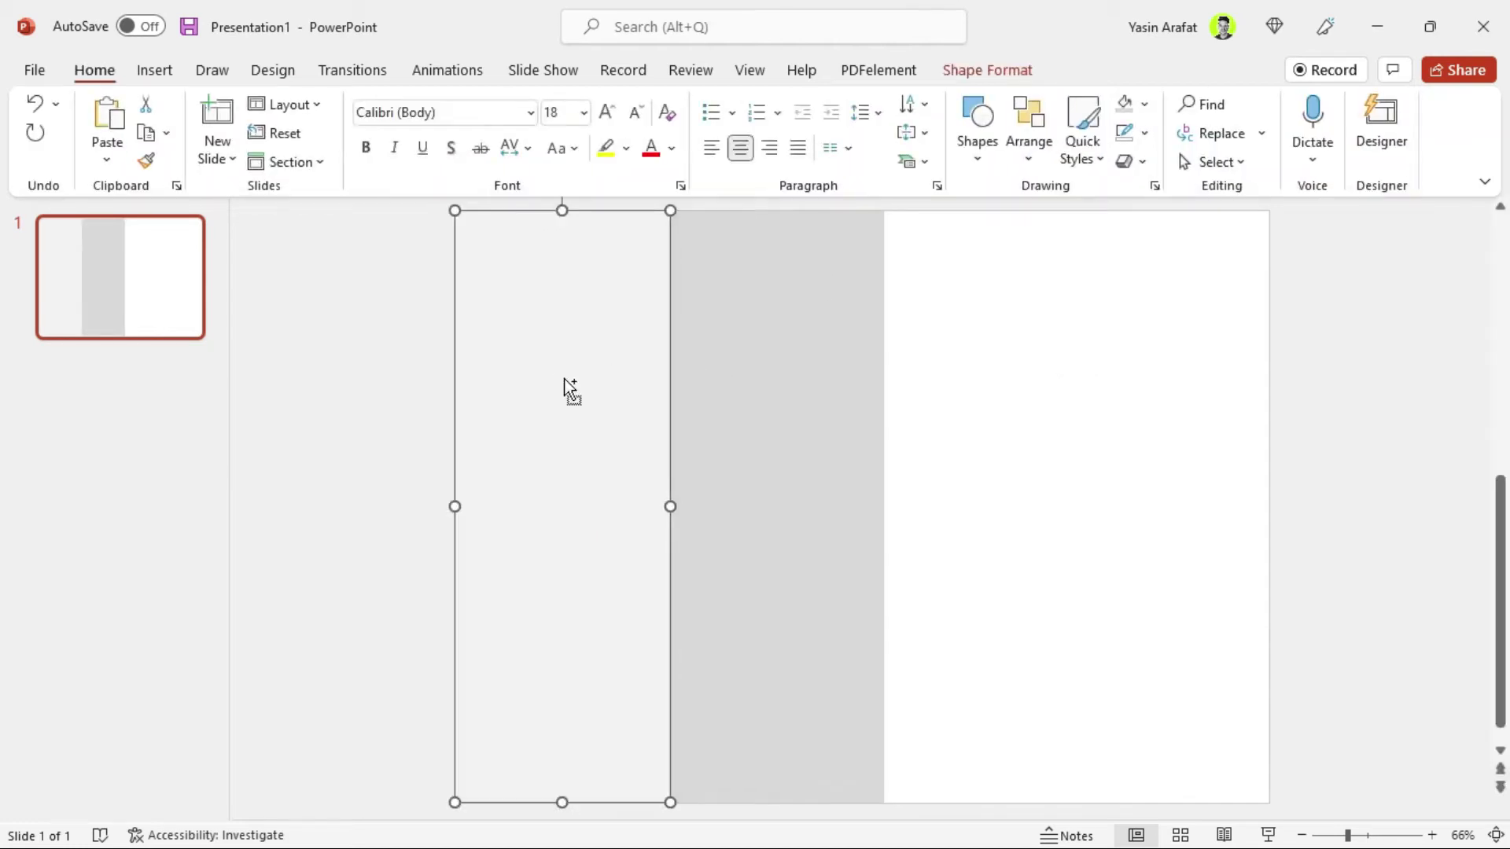
left_click_drag(562, 455, 992, 453)
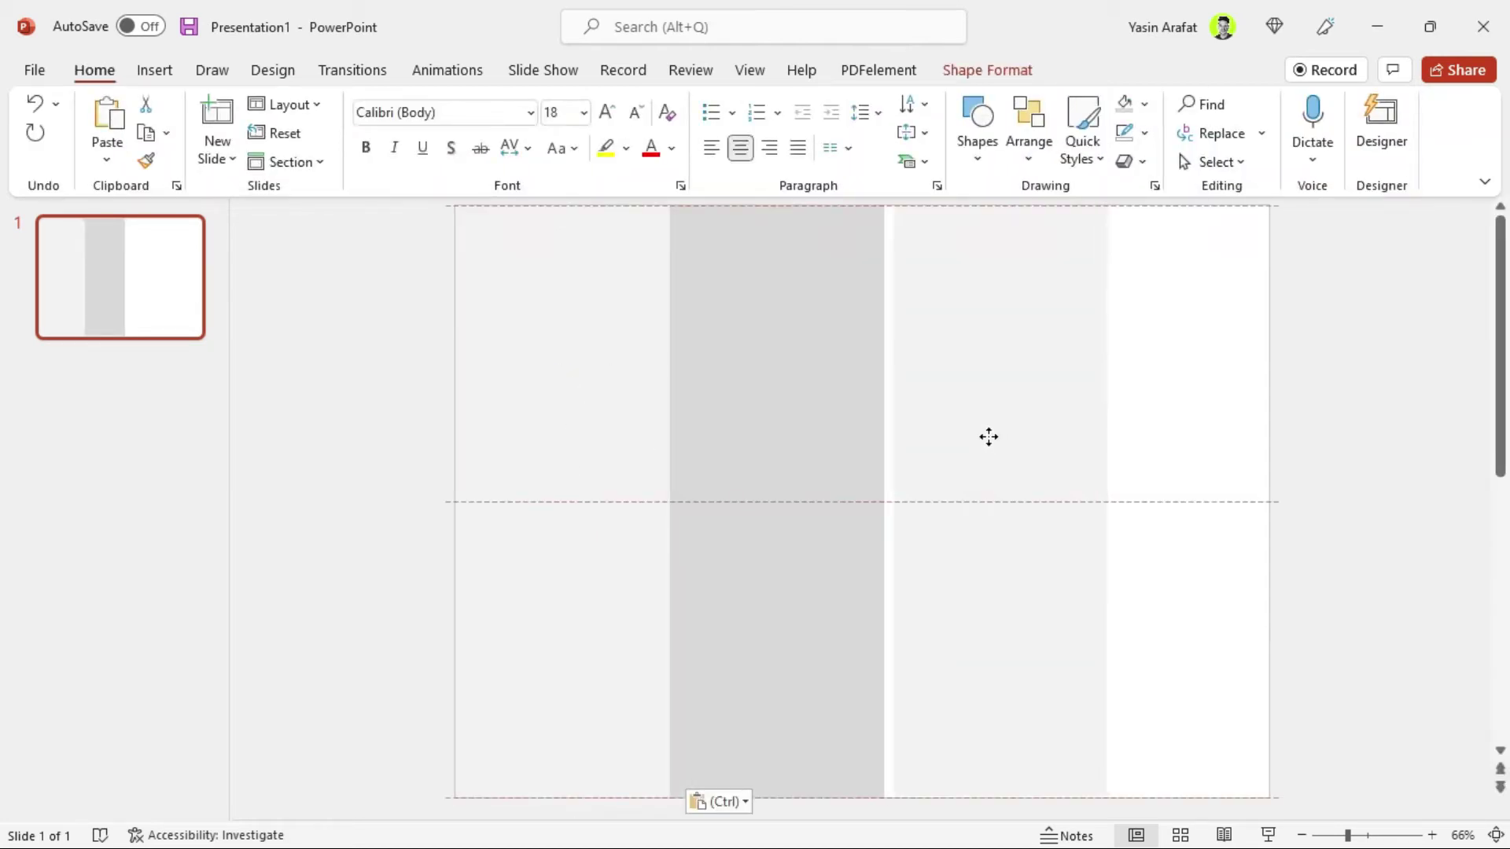
- Zoom in and nudge the panel edges so the grey strip sits flush with its neighbours
left_click(779, 441, "shift")
left_click(596, 424, "shift")
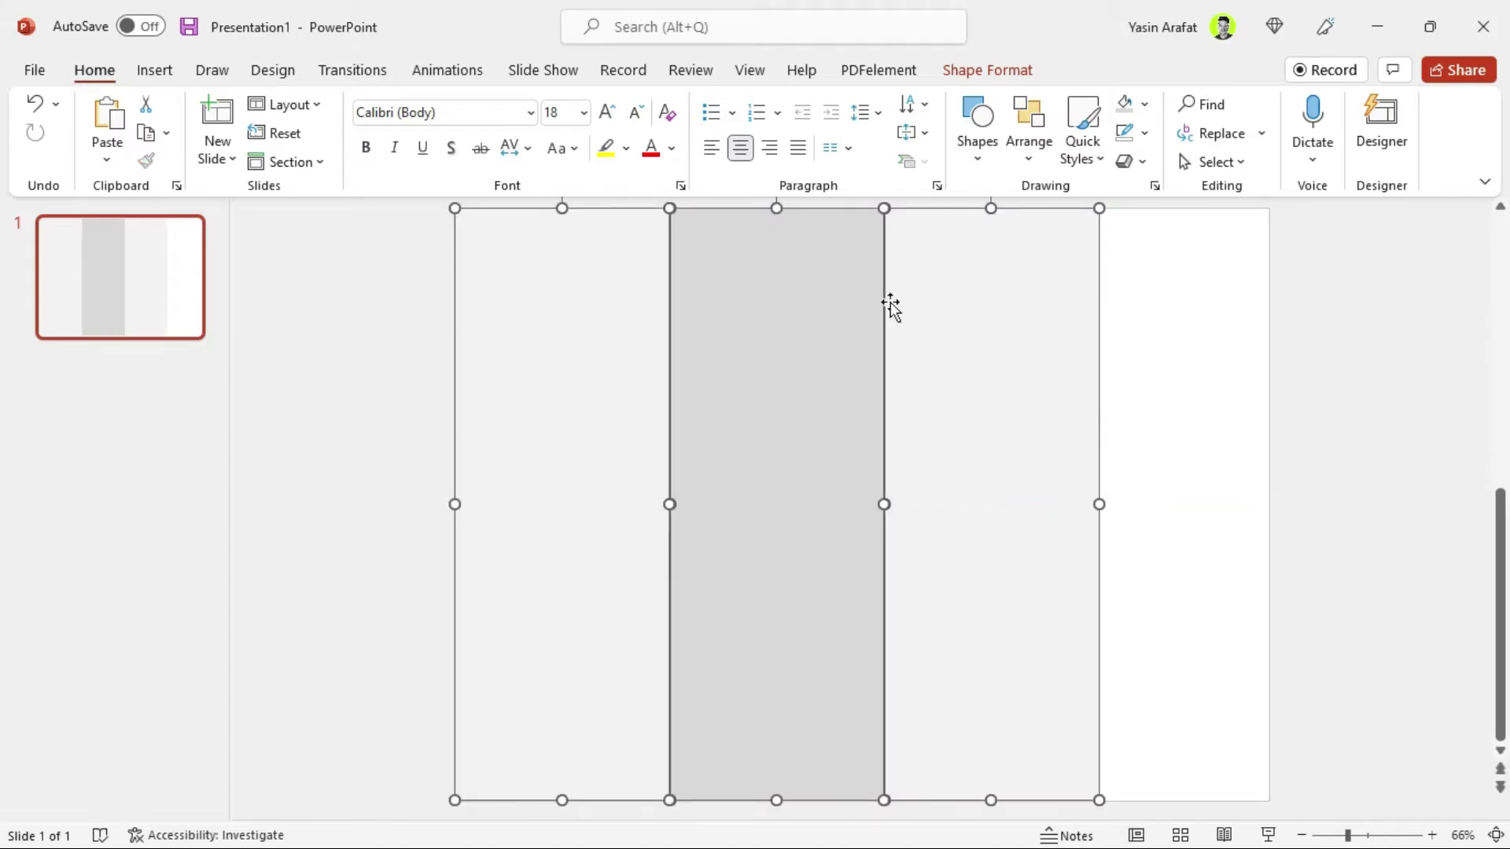
scroll(890, 306, "up", 3, "ctrl")
scroll(993, 290, "up", 2, "ctrl")
scroll(748, 417, "down", 1, "ctrl")
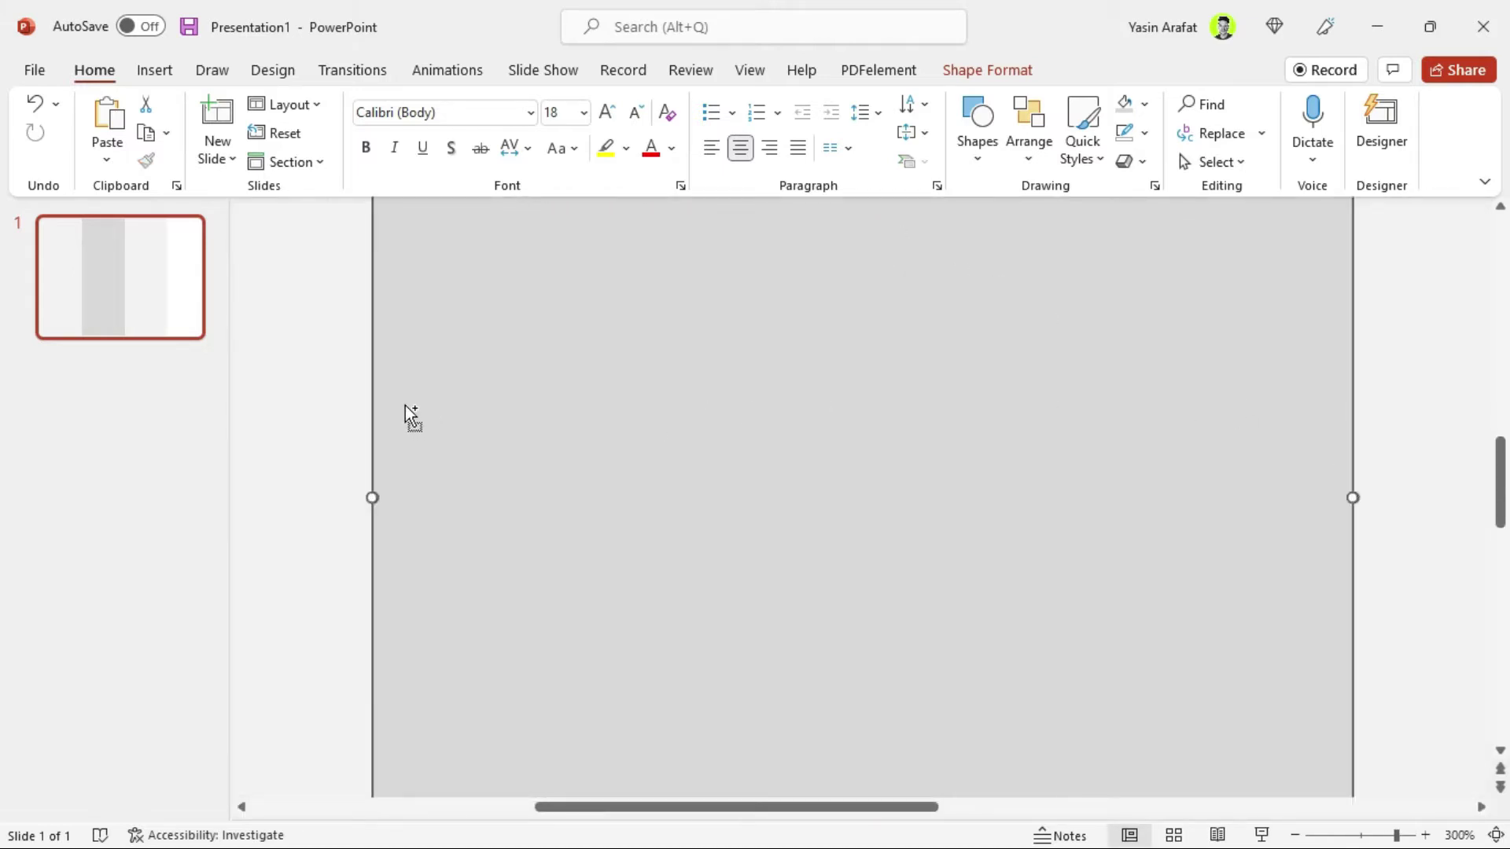
scroll(410, 417, "up", 1, "ctrl")
left_click_drag(753, 806, 299, 793)
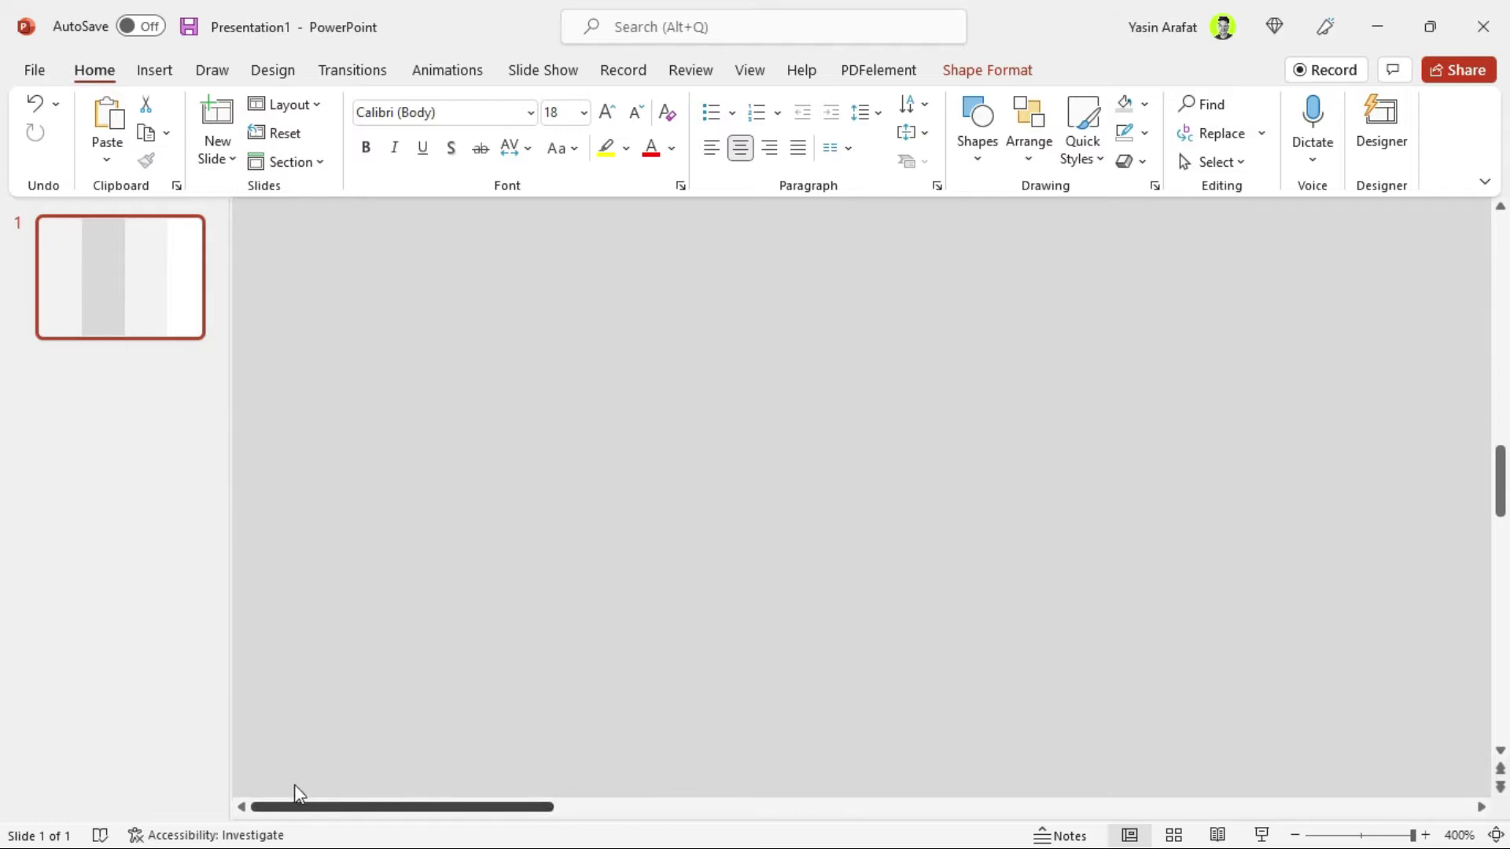
left_click_drag(474, 807, 756, 810)
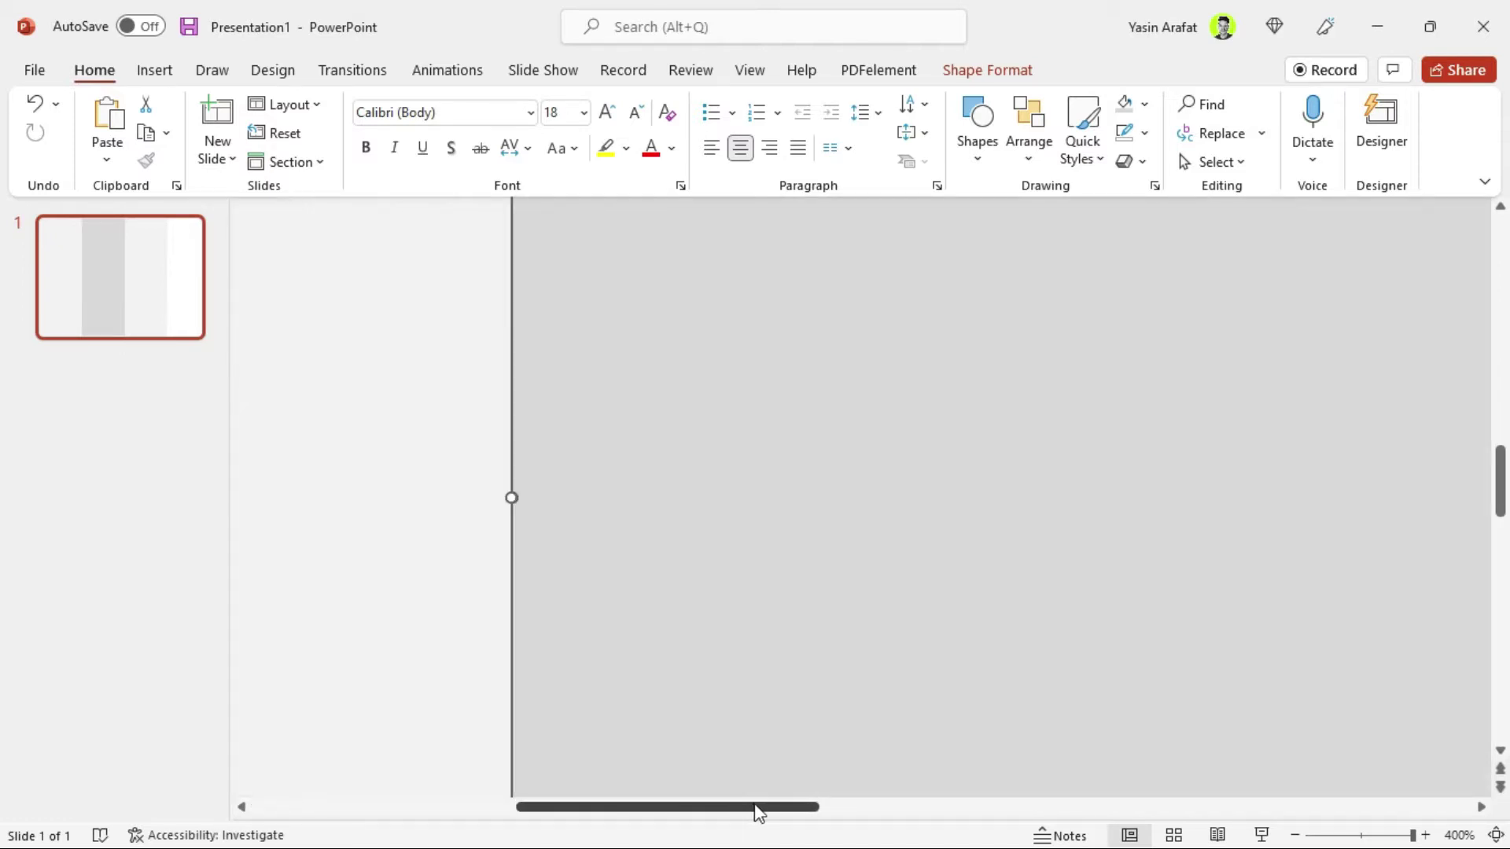
scroll(725, 551, "up", 2)
scroll(728, 553, "up", 3)
scroll(728, 553, "up", 2)
scroll(729, 553, "up", 3)
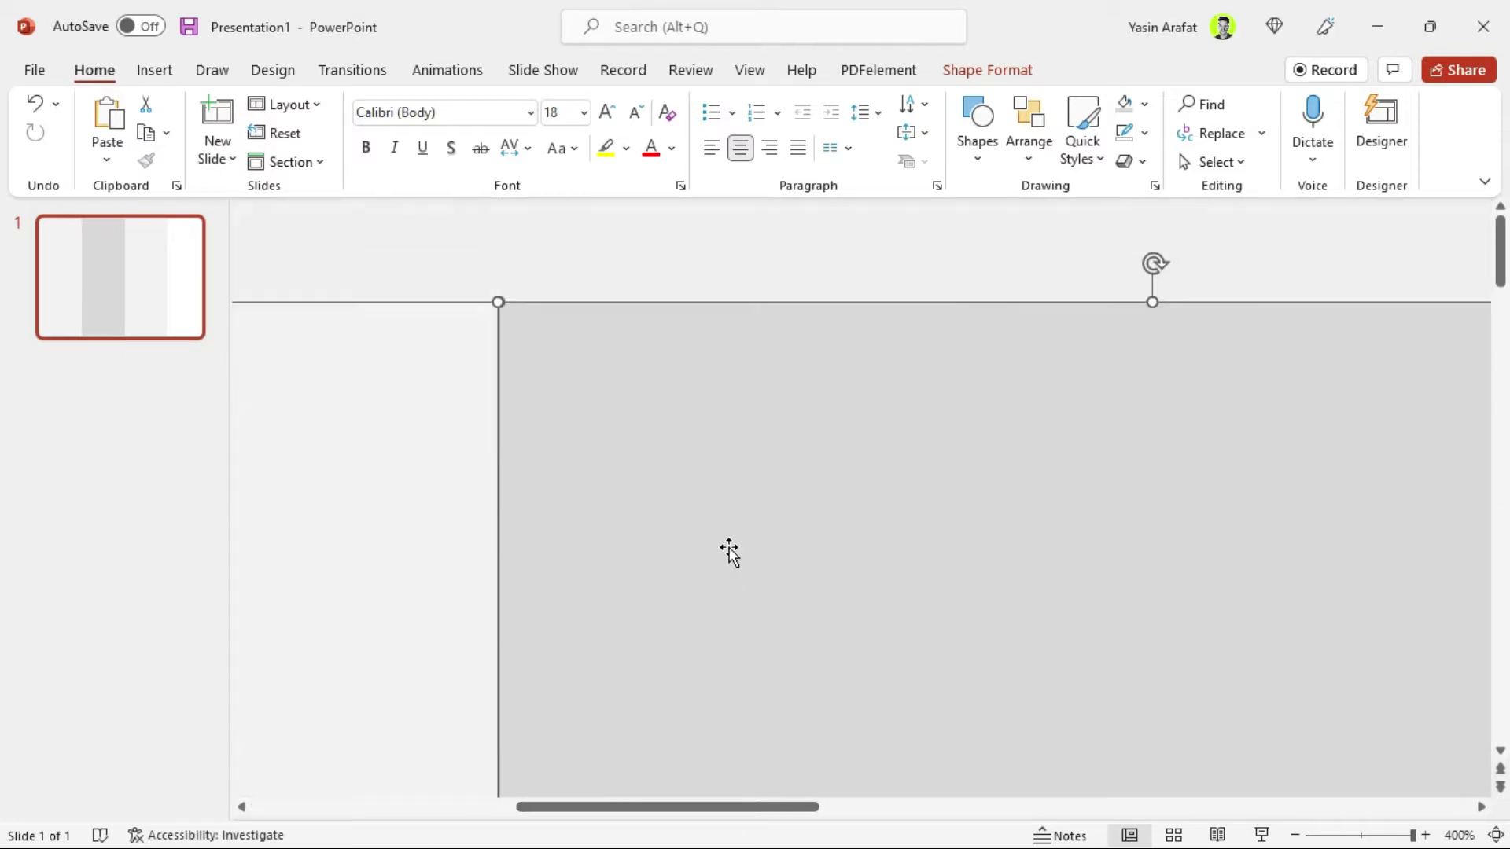
left_click_drag(664, 806, 971, 808)
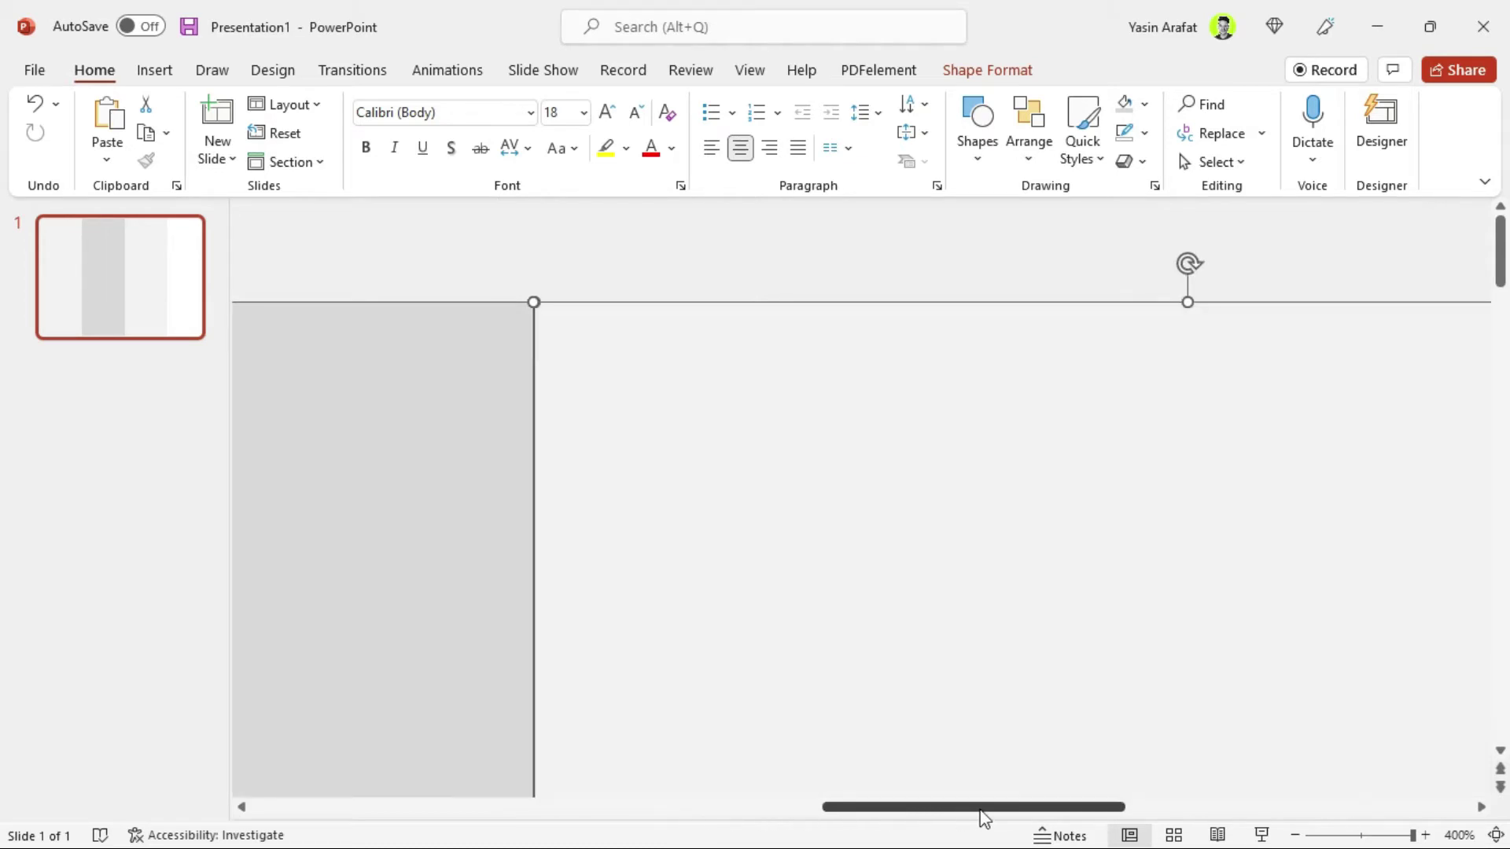
left_click(672, 280)
scroll(841, 574, "down", 10)
- Group the three panels and stretch the group to the slide's right edge
scroll(840, 573, "up", 3)
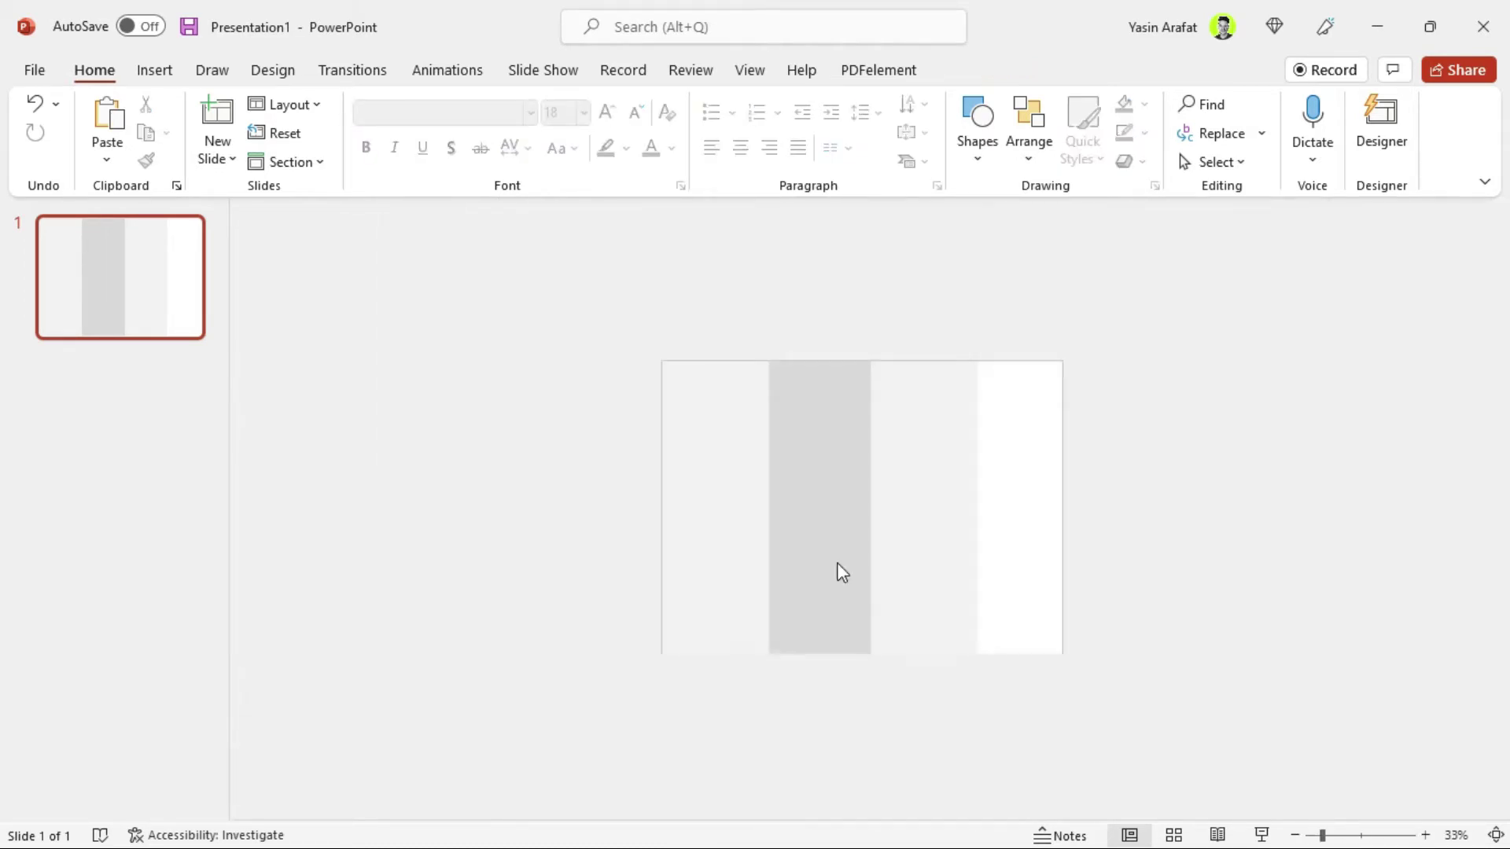
left_click(961, 431)
left_click(805, 484, "shift")
left_click(694, 466, "shift")
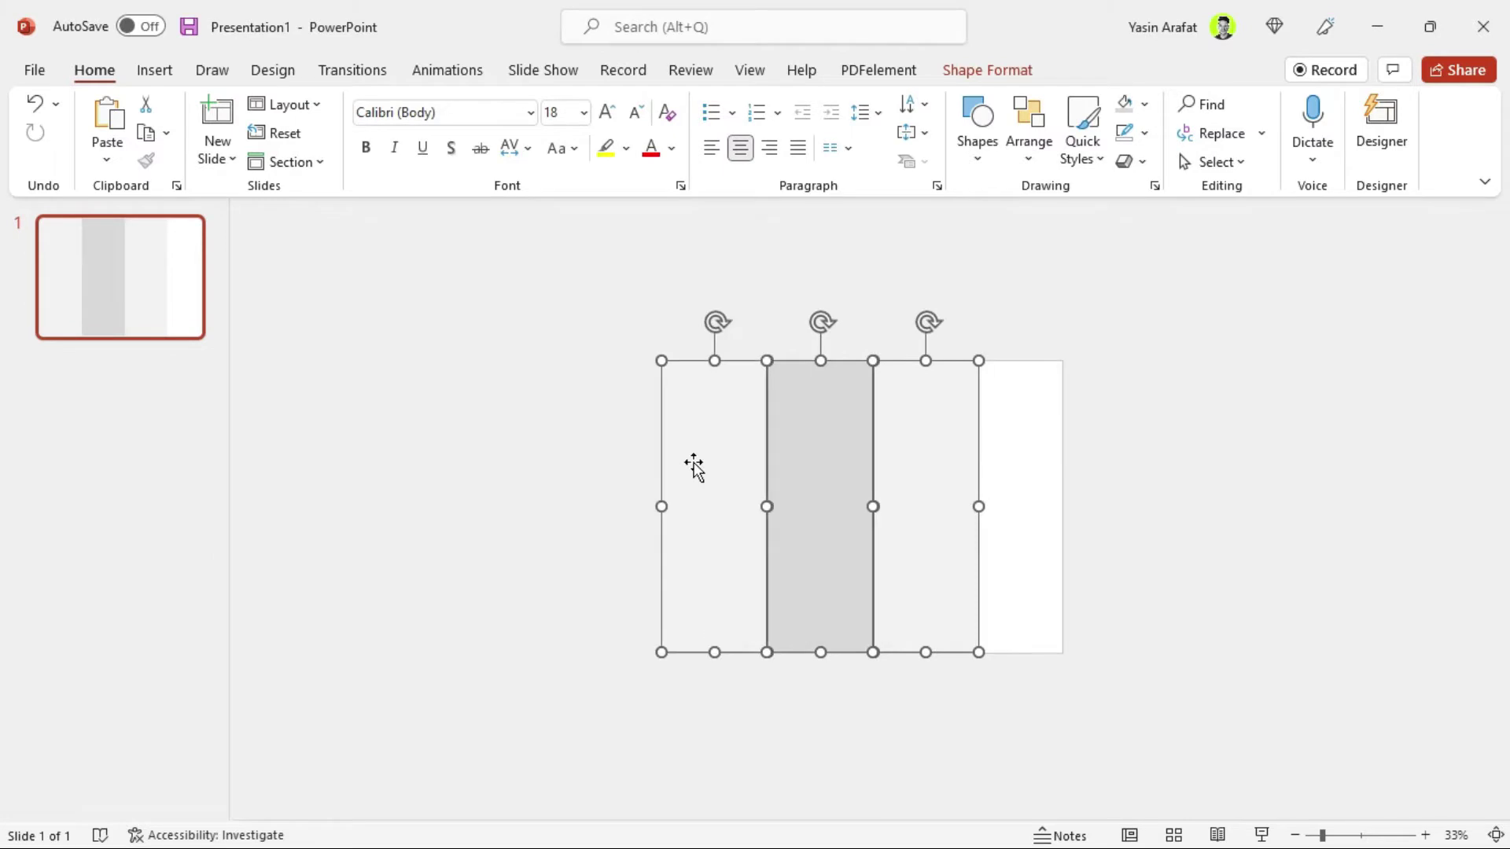
key("ctrl+g")
left_click(1038, 478)
left_click(923, 469)
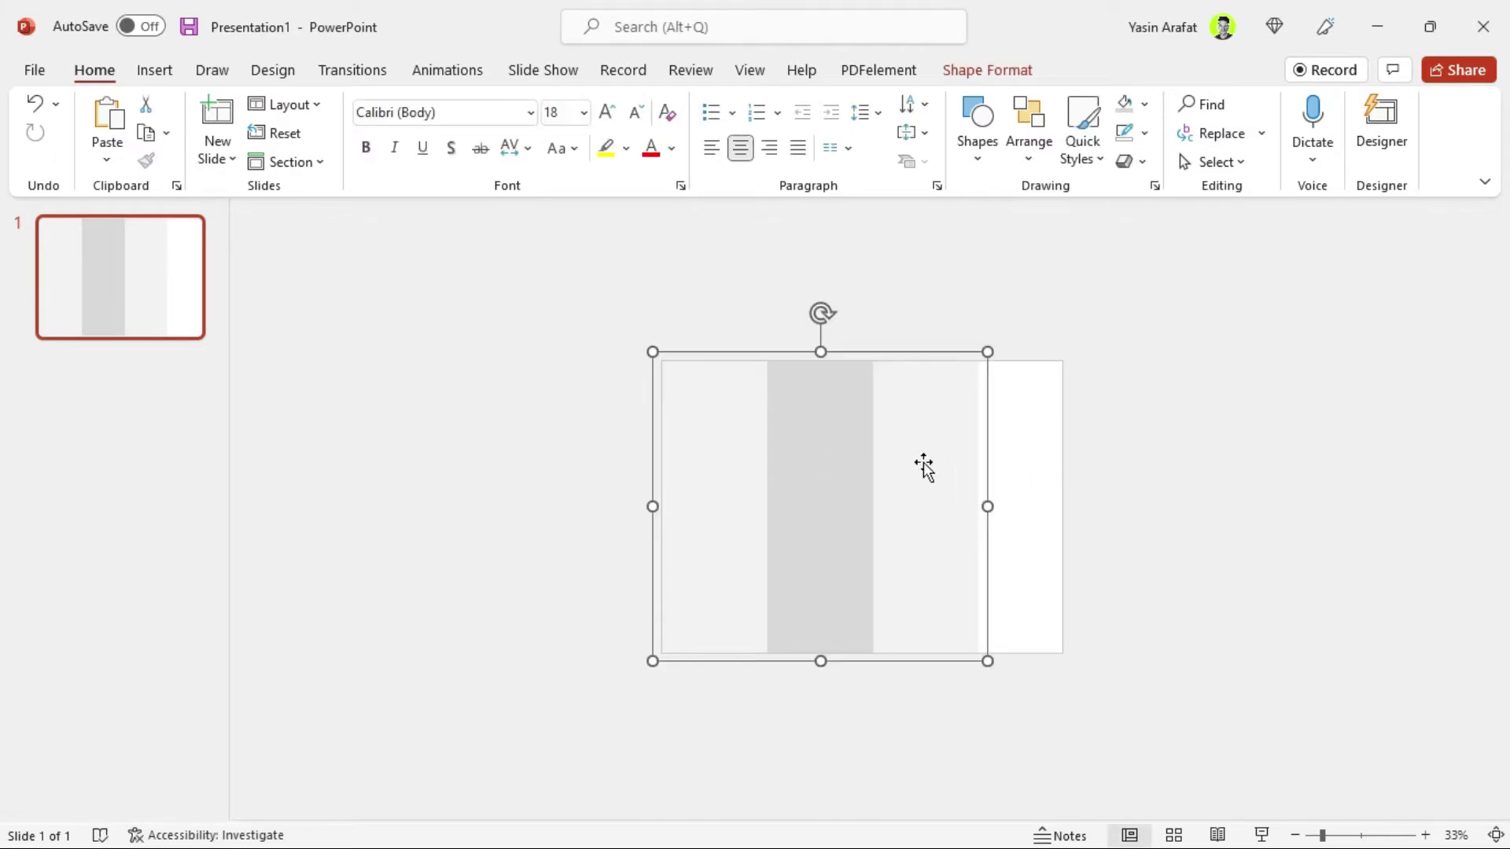
left_click_drag(988, 509, 1061, 507)
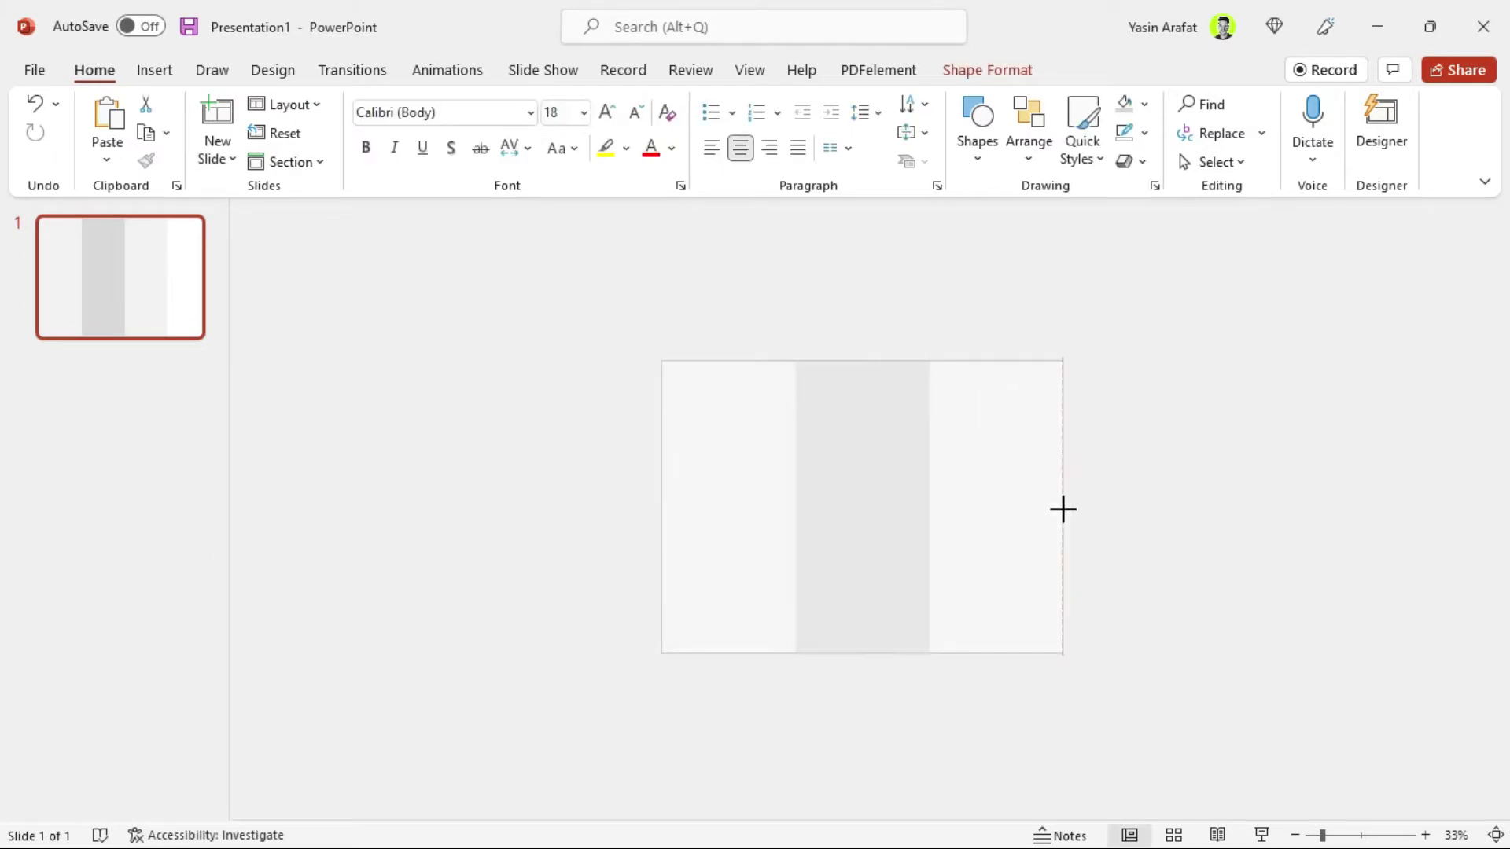
left_click(1243, 540)
- Ungroup the panels and fill the middle panel white
scroll(766, 527, "up", 2)
left_click(878, 488)
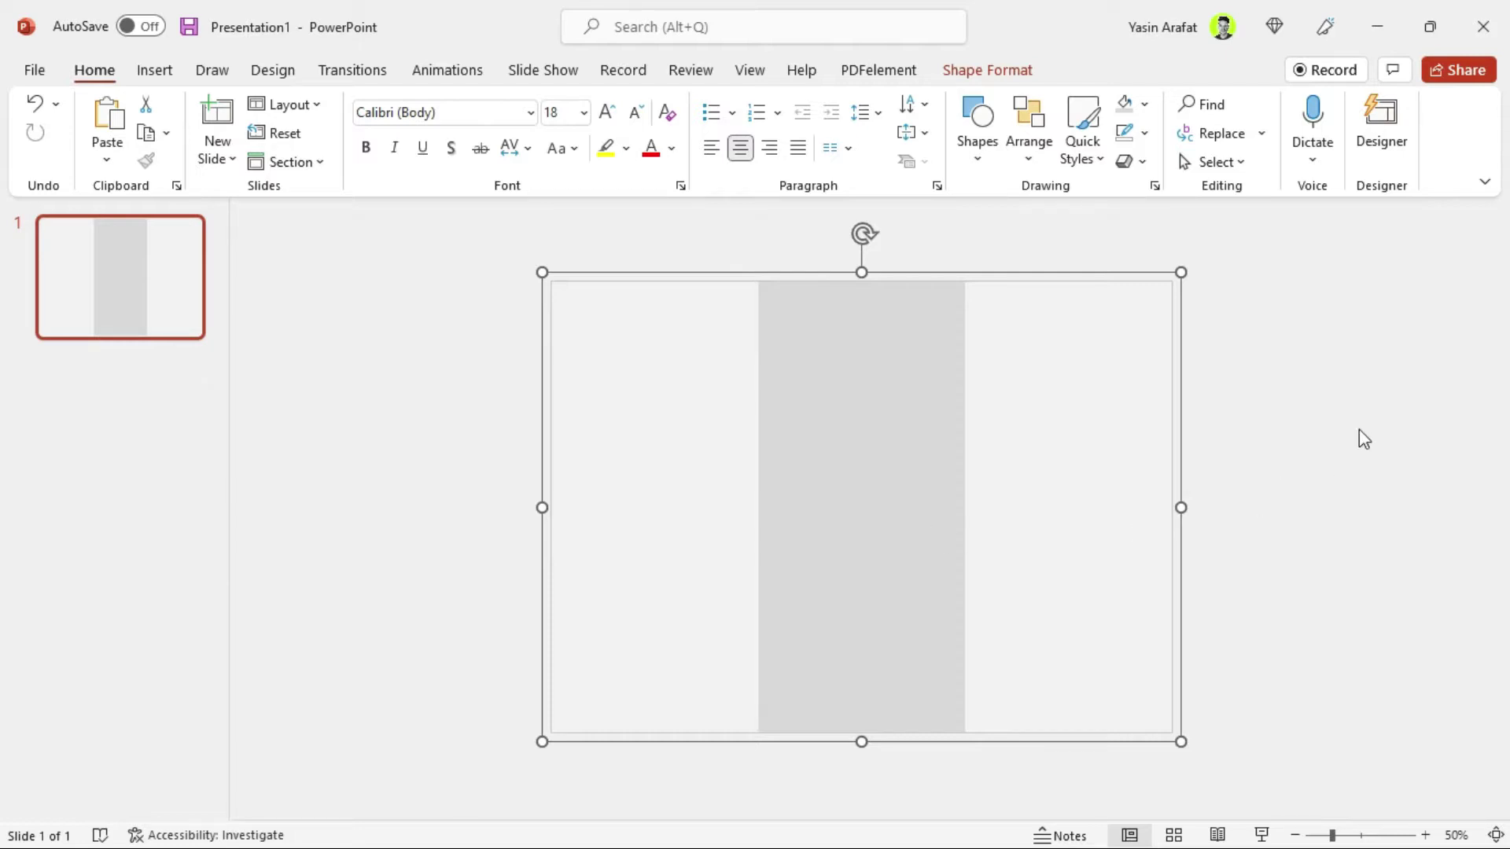
key("ctrl+shift+g")
key("Escape")
left_click(815, 360)
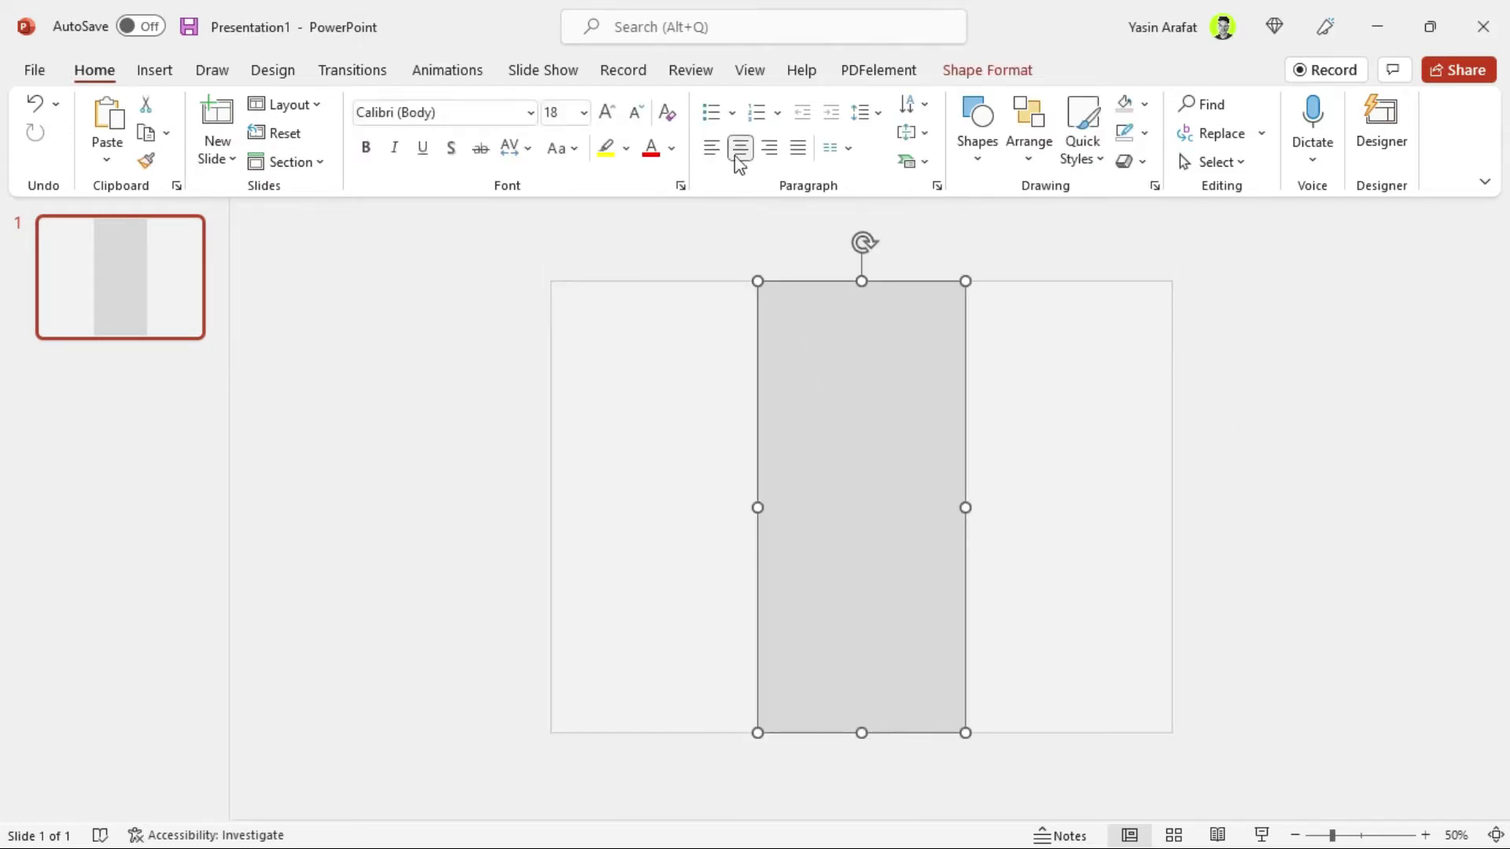
left_click(1144, 104)
left_click(1121, 161)
- Check each panel in turn, then select slide 1 in the slide list
left_click(1364, 416)
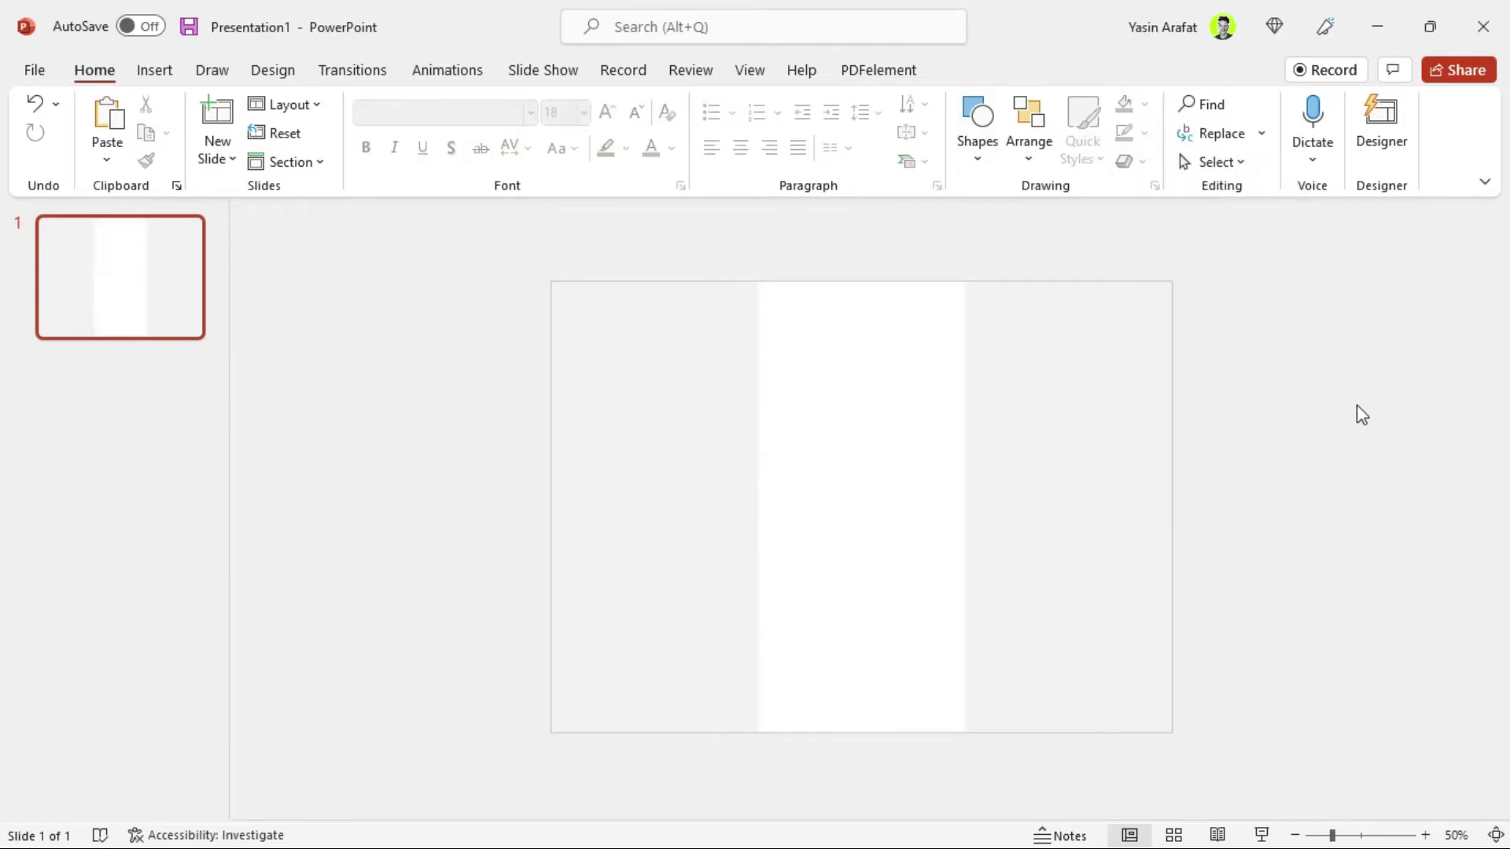
left_click(1115, 482)
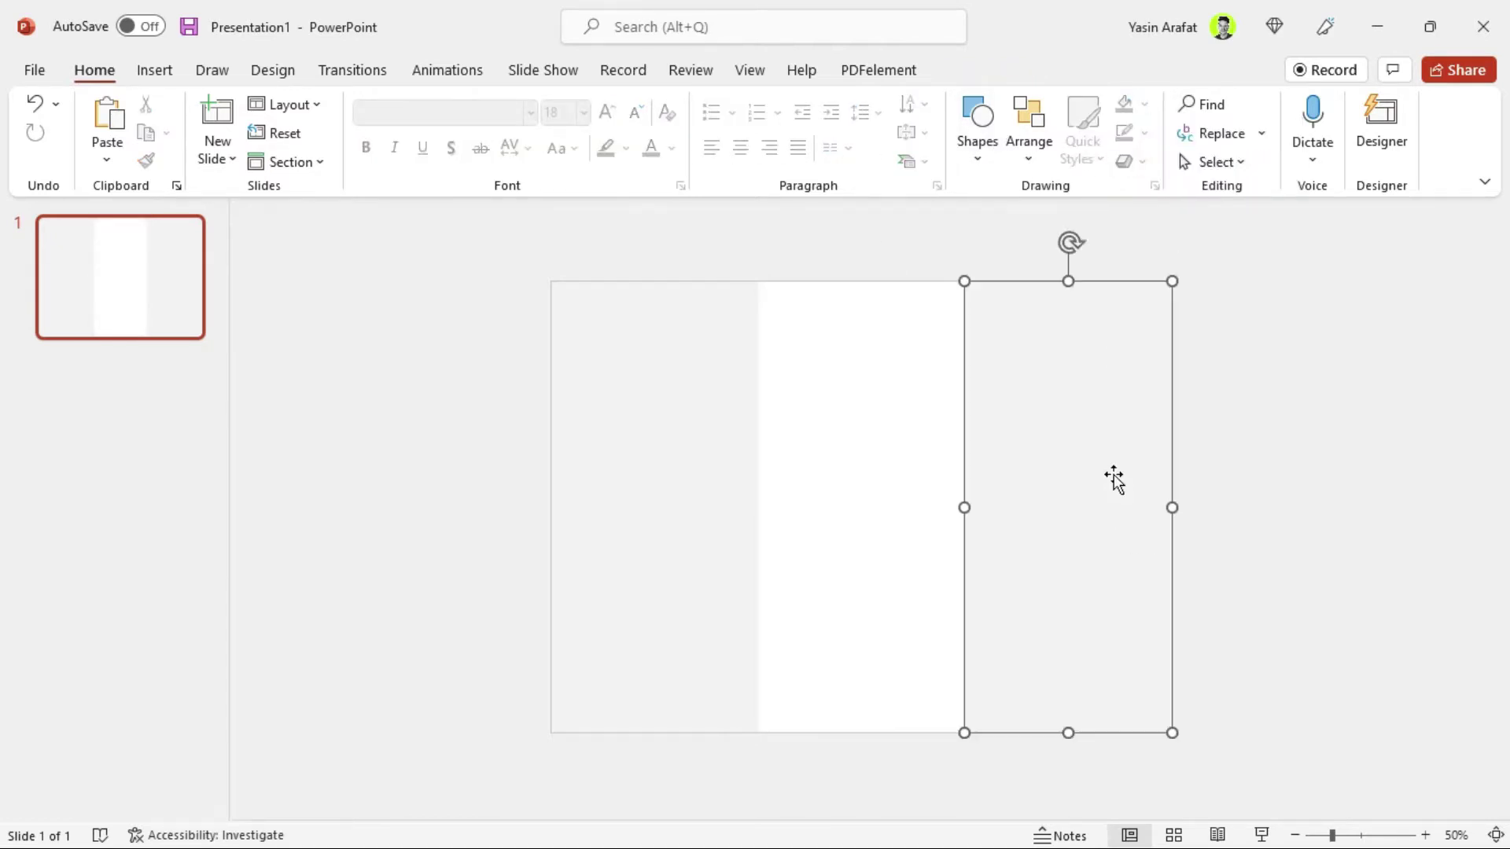
left_click(618, 460)
left_click(858, 456)
left_click(1298, 481)
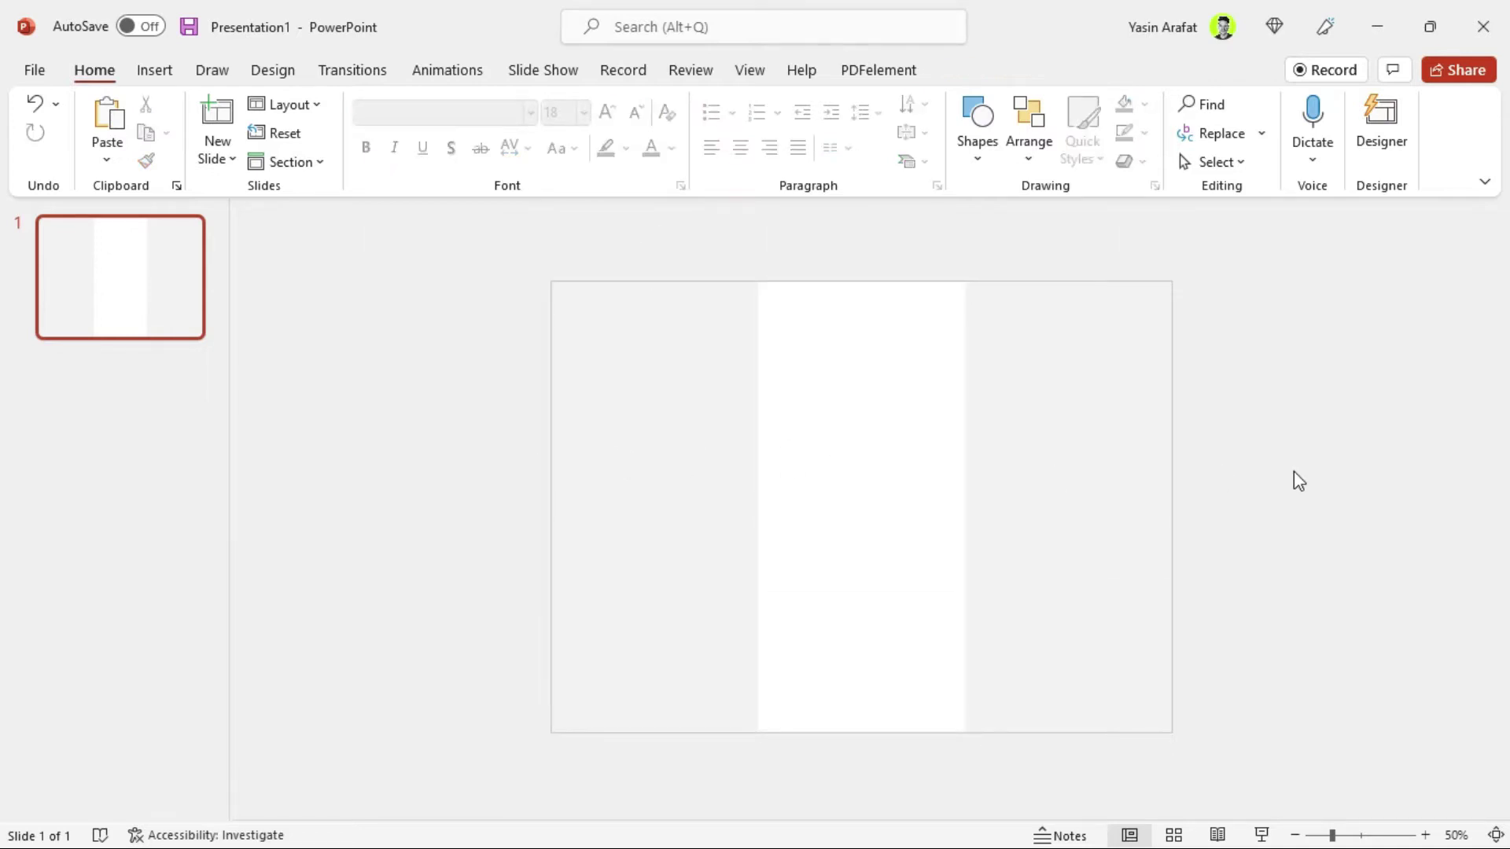
left_click(162, 276)
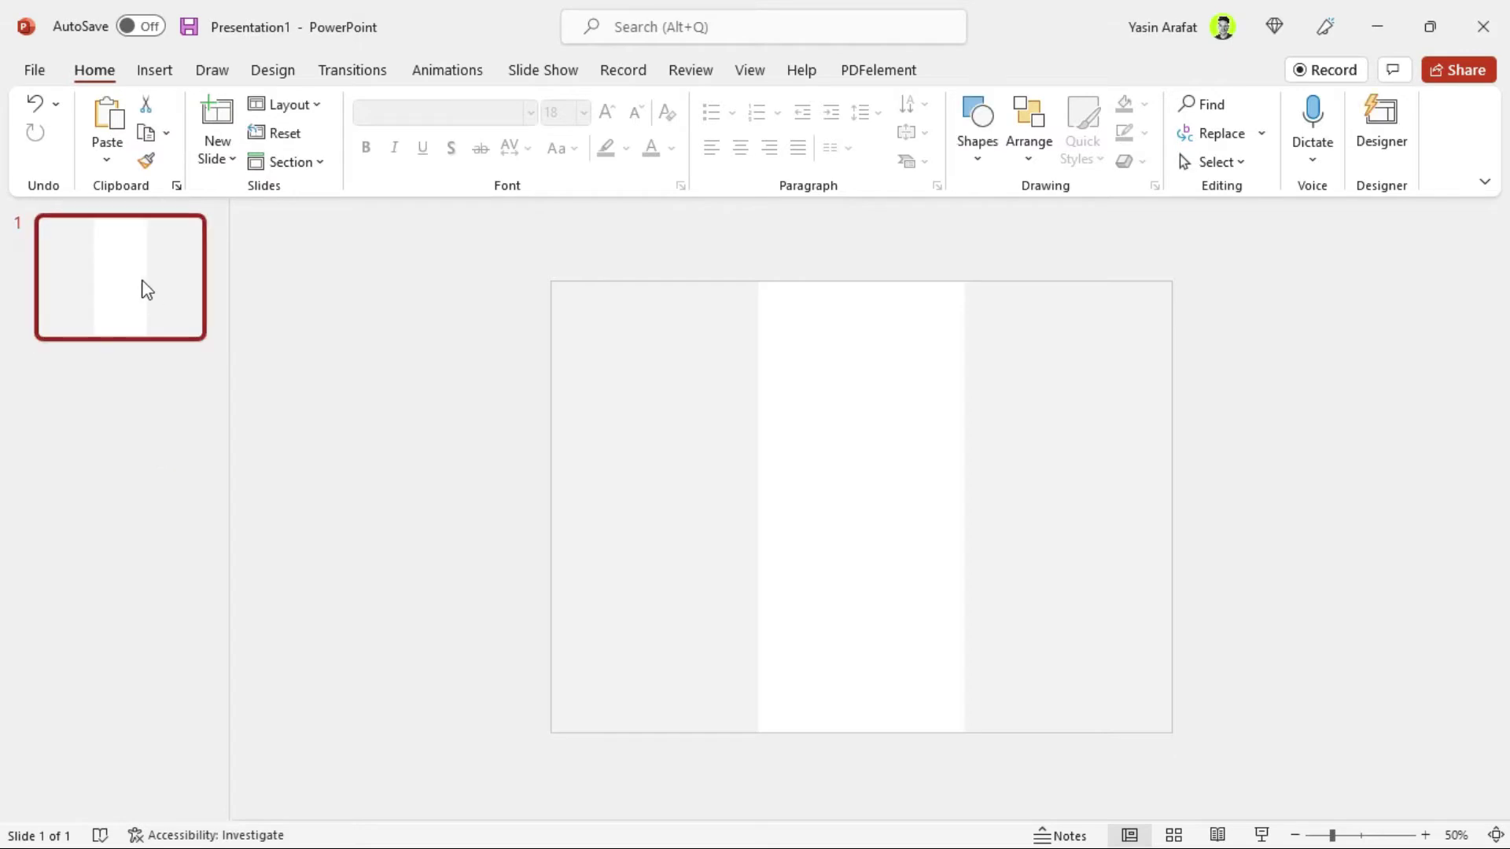
- Duplicate slide 1 as a second slide
right_click(144, 283)
left_click(261, 509)
left_click(179, 299)
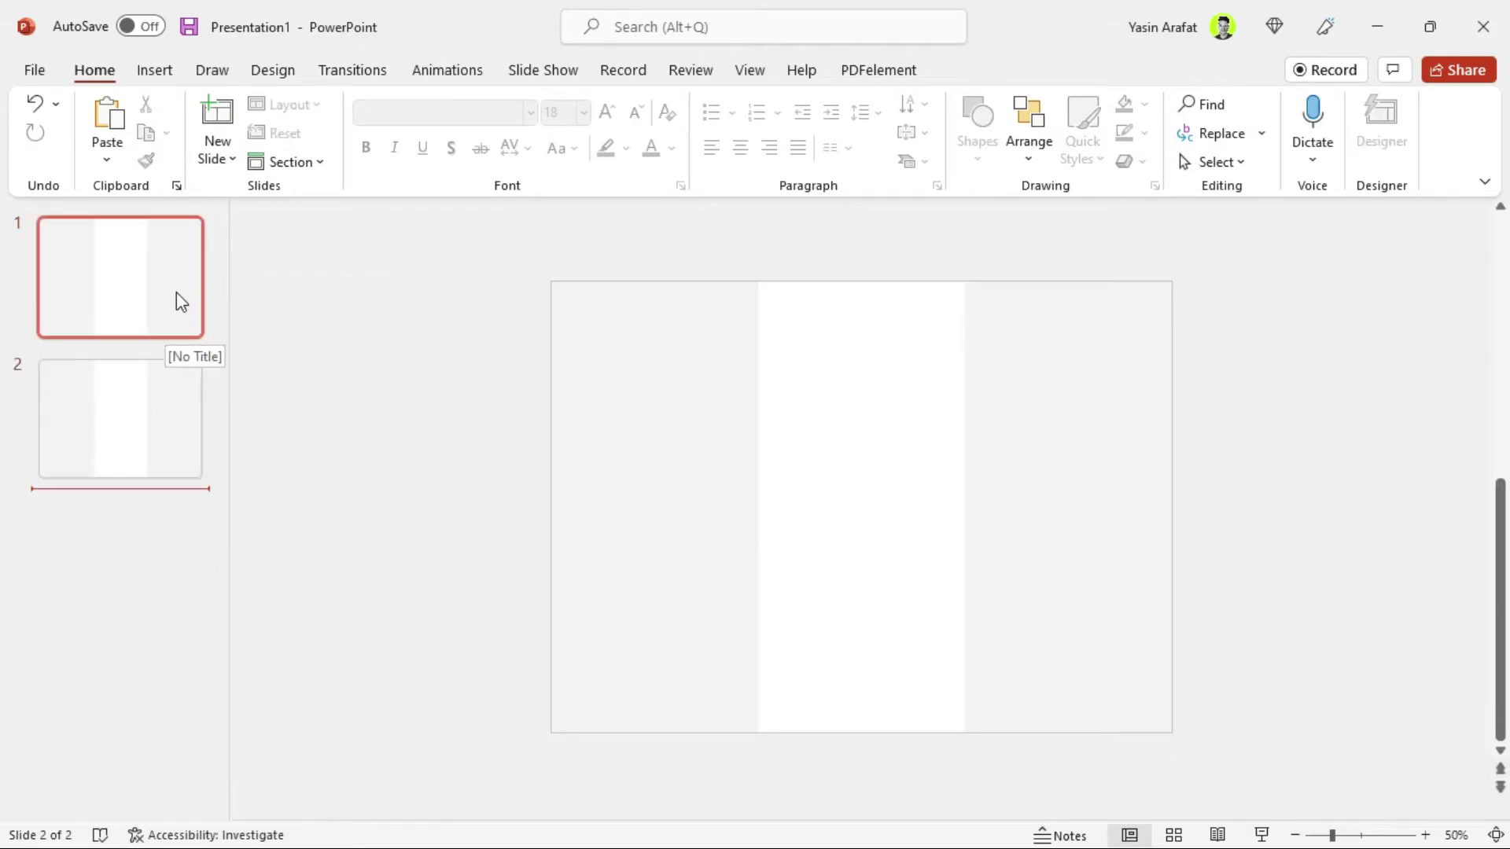
left_click(1085, 598)
- Compare the panels on slide 2 and slide 1, then deselect everything
left_click(115, 448)
left_click(682, 598)
left_click(852, 599)
left_click(1015, 598)
left_click(118, 322)
left_click(688, 514)
left_click(826, 525)
left_click(128, 438)
left_click(143, 299)
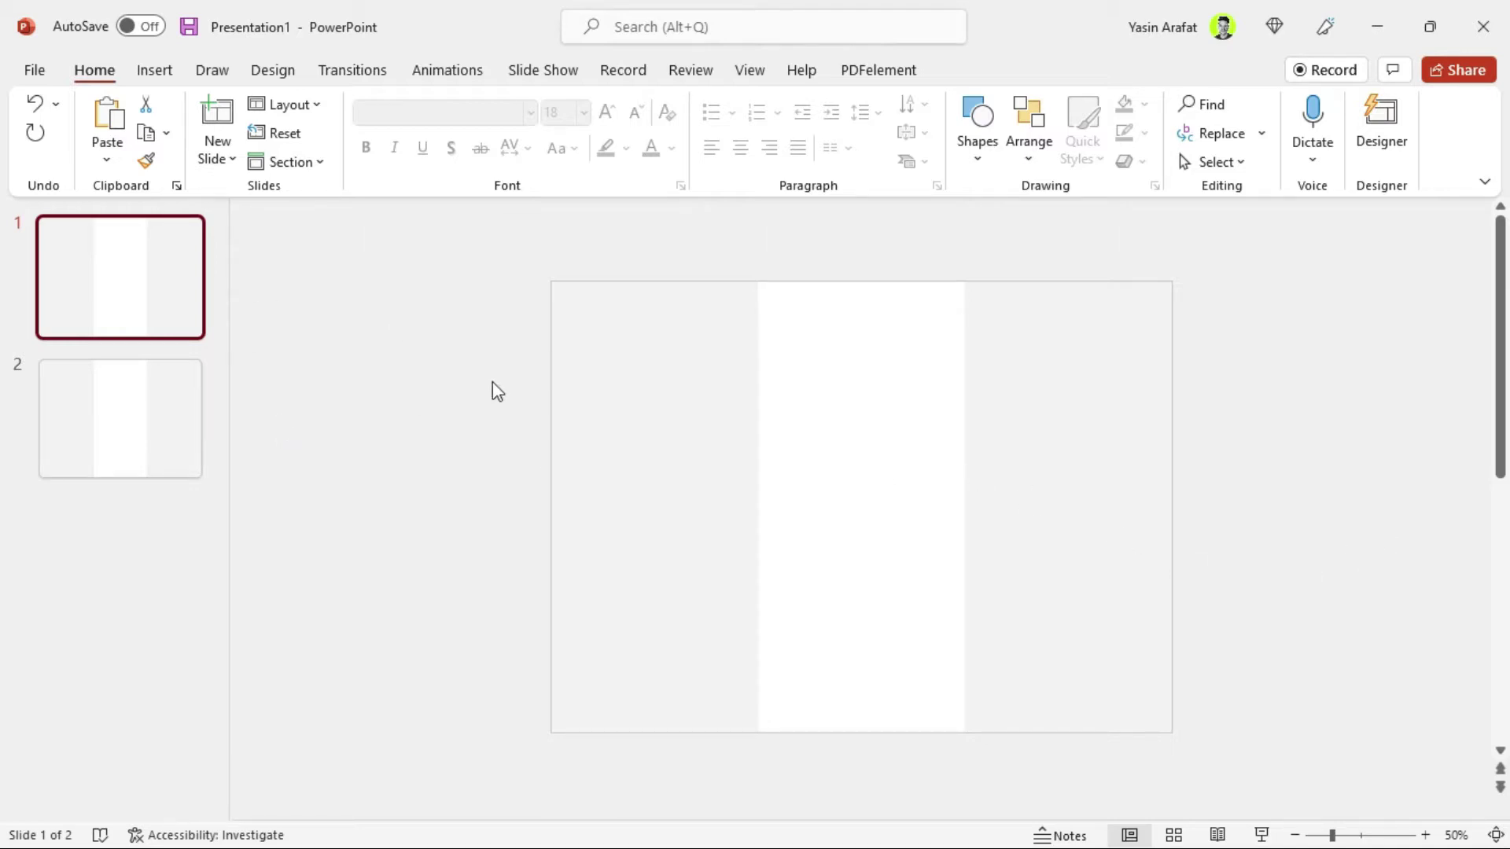
- Draw a blue circle at the lower right, partly off the slide
left_click(154, 72)
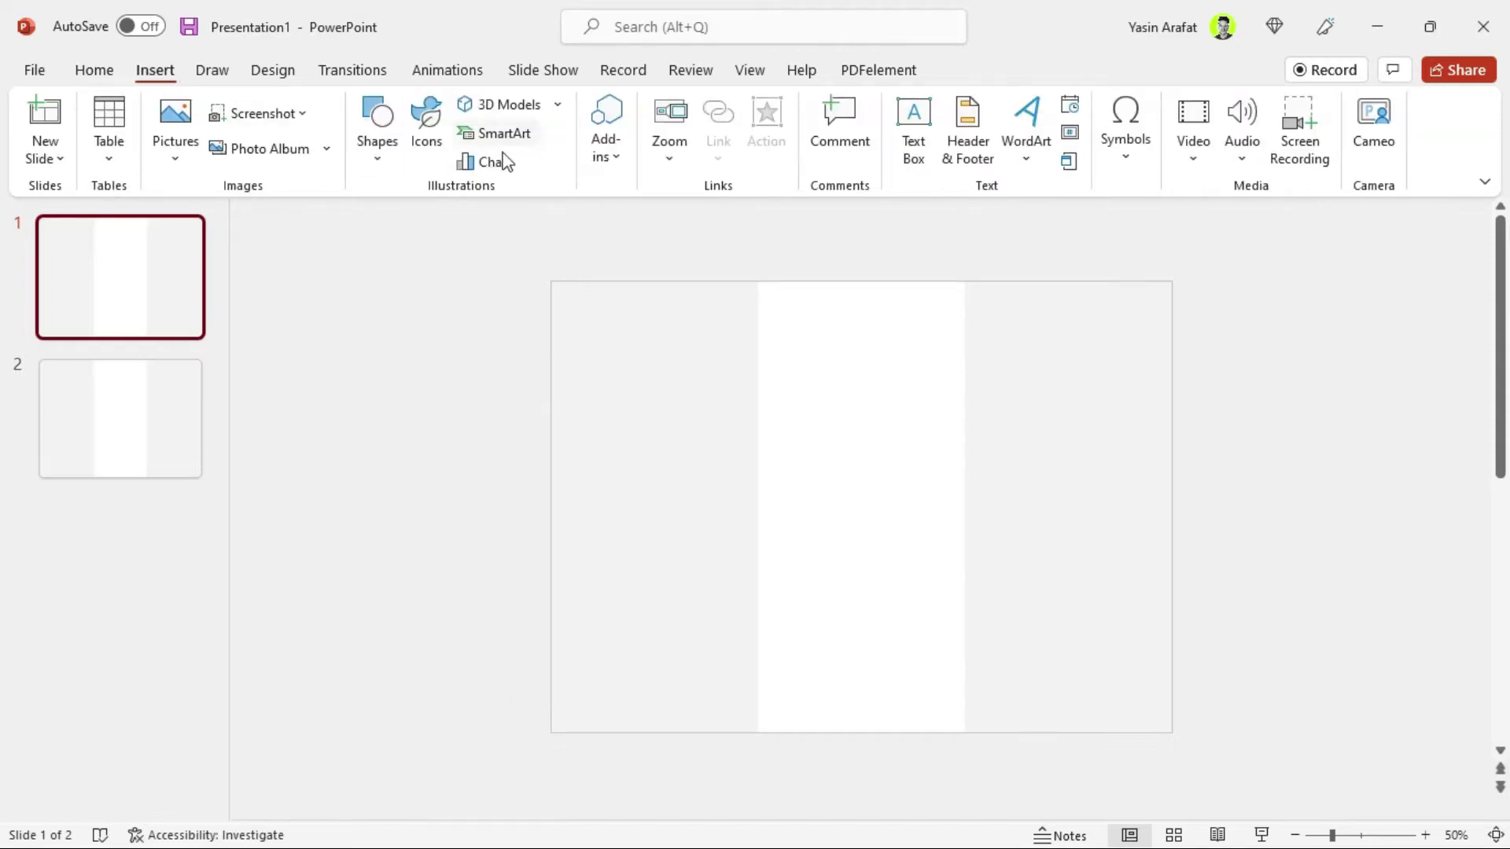
left_click(382, 165)
left_click(457, 215)
left_click_drag(849, 394, 1155, 659)
mouse_move(1003, 554)
left_mouse_down()
mouse_move(1148, 654)
mouse_move(1120, 621)
left_mouse_up()
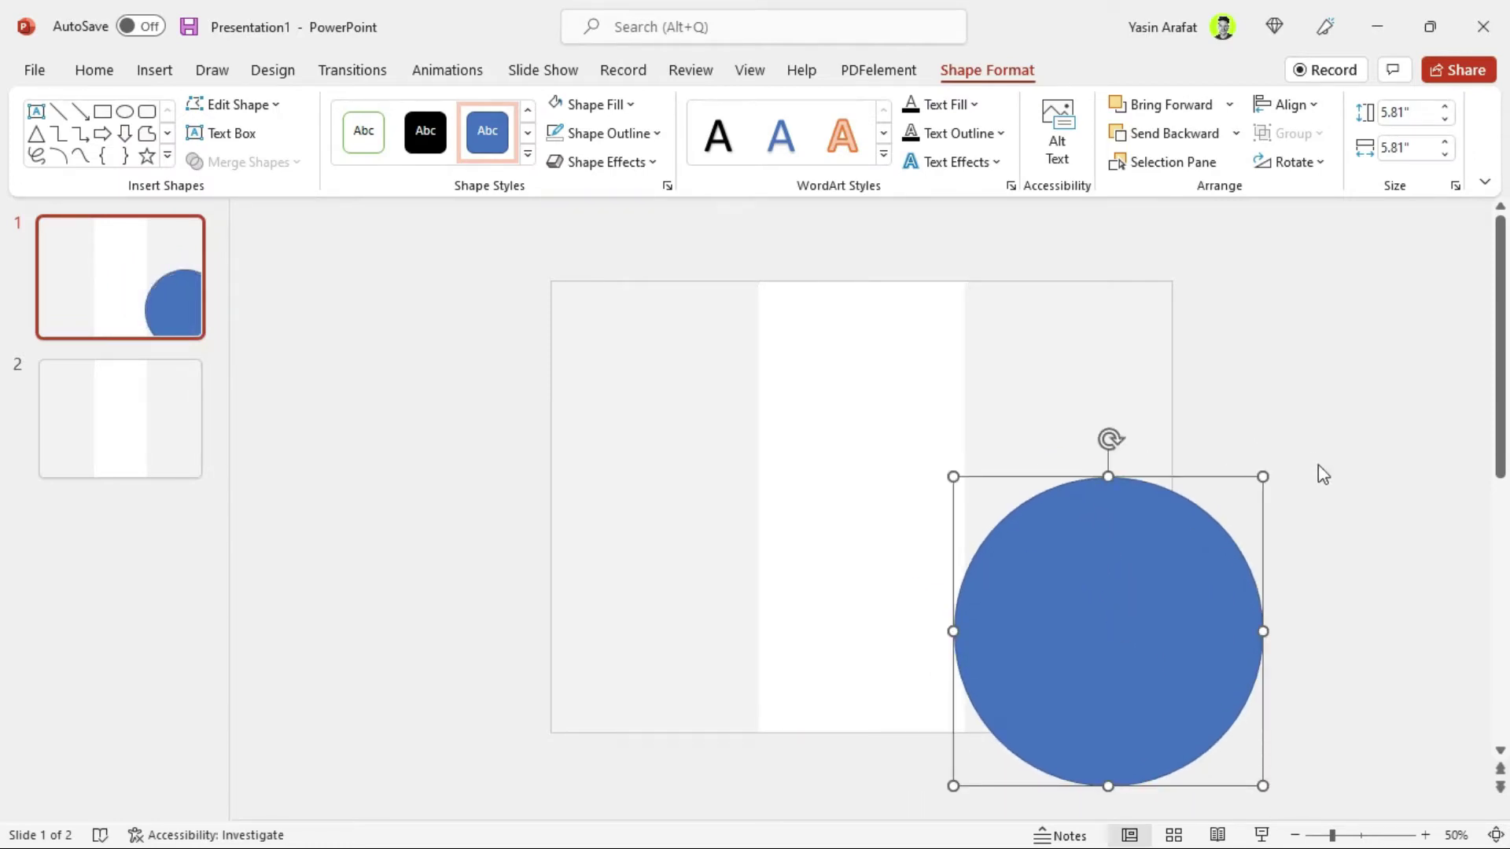
- Paste a copy of the circle and enlarge it to 8.2 inches over the white panel
key("ctrl+c")
key("ctrl+v")
left_click_drag(1116, 640, 917, 486)
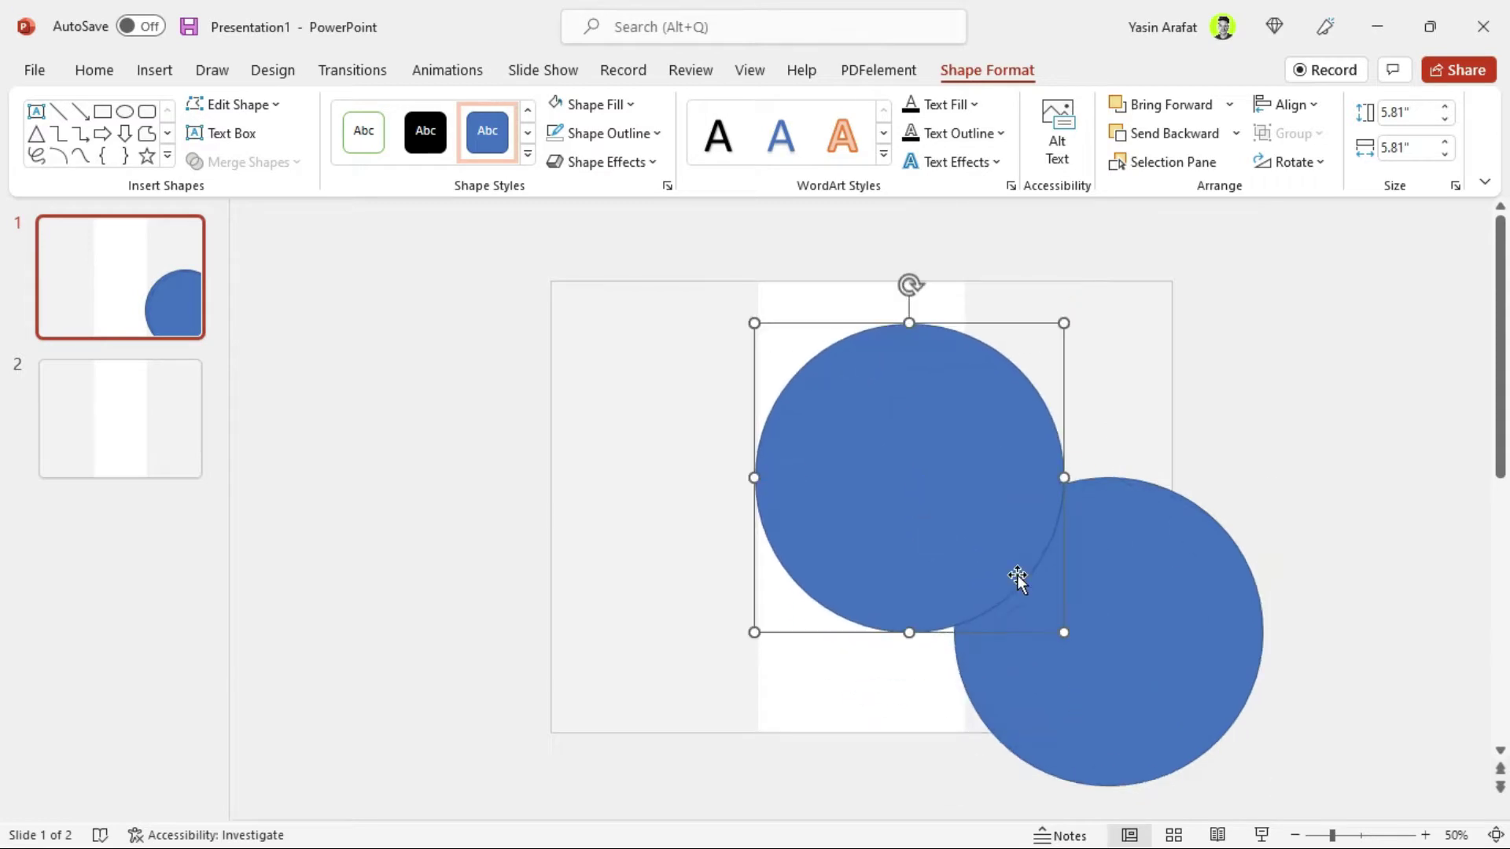
left_click_drag(1061, 634, 1188, 748)
left_click_drag(932, 510, 912, 509)
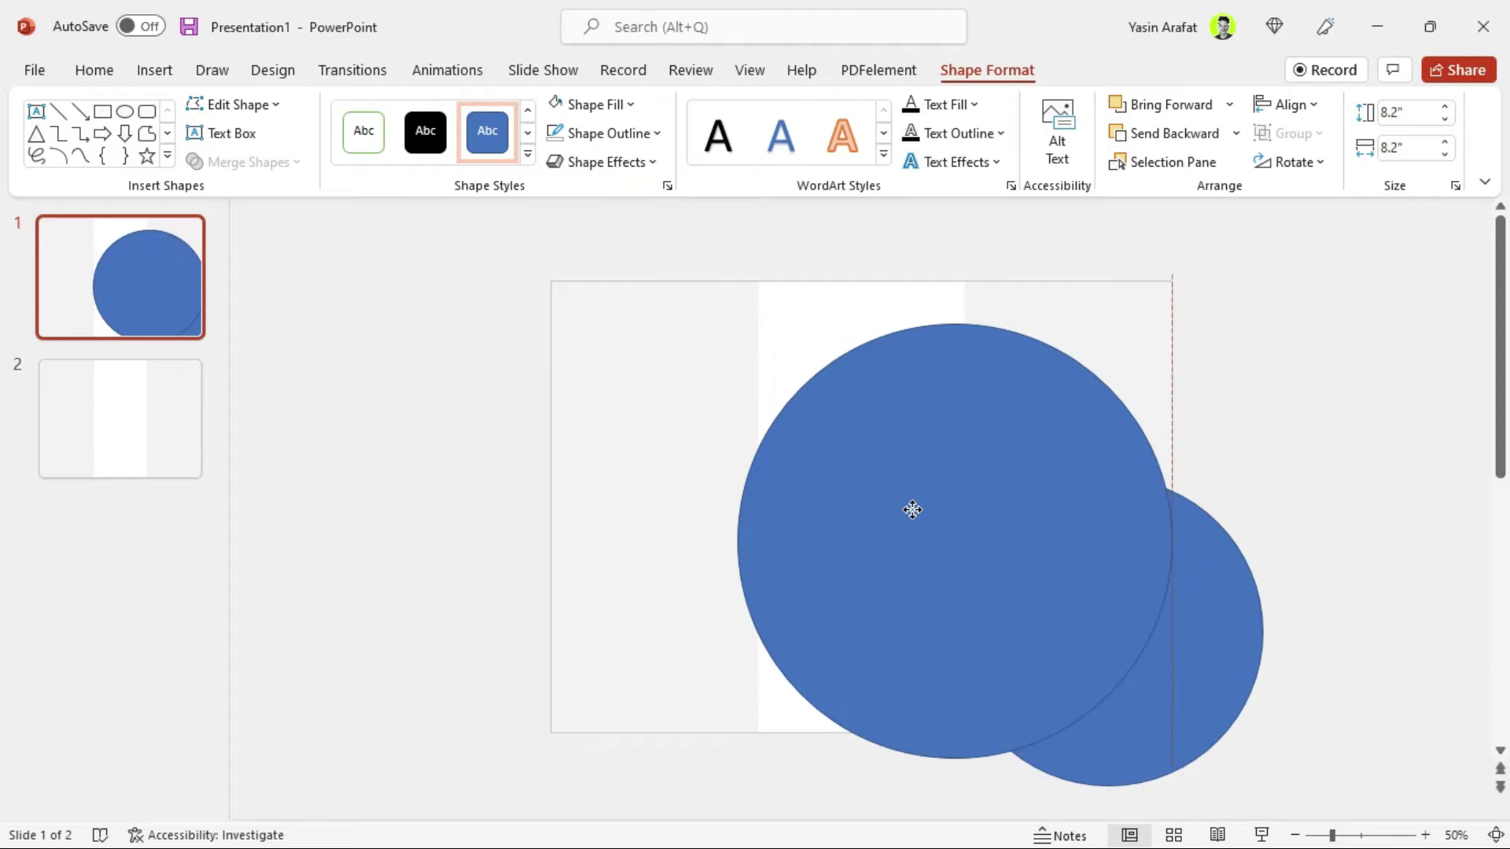
- Paste a smaller circle copy at the big circle's upper left
left_click(1294, 450)
key("ctrl+v")
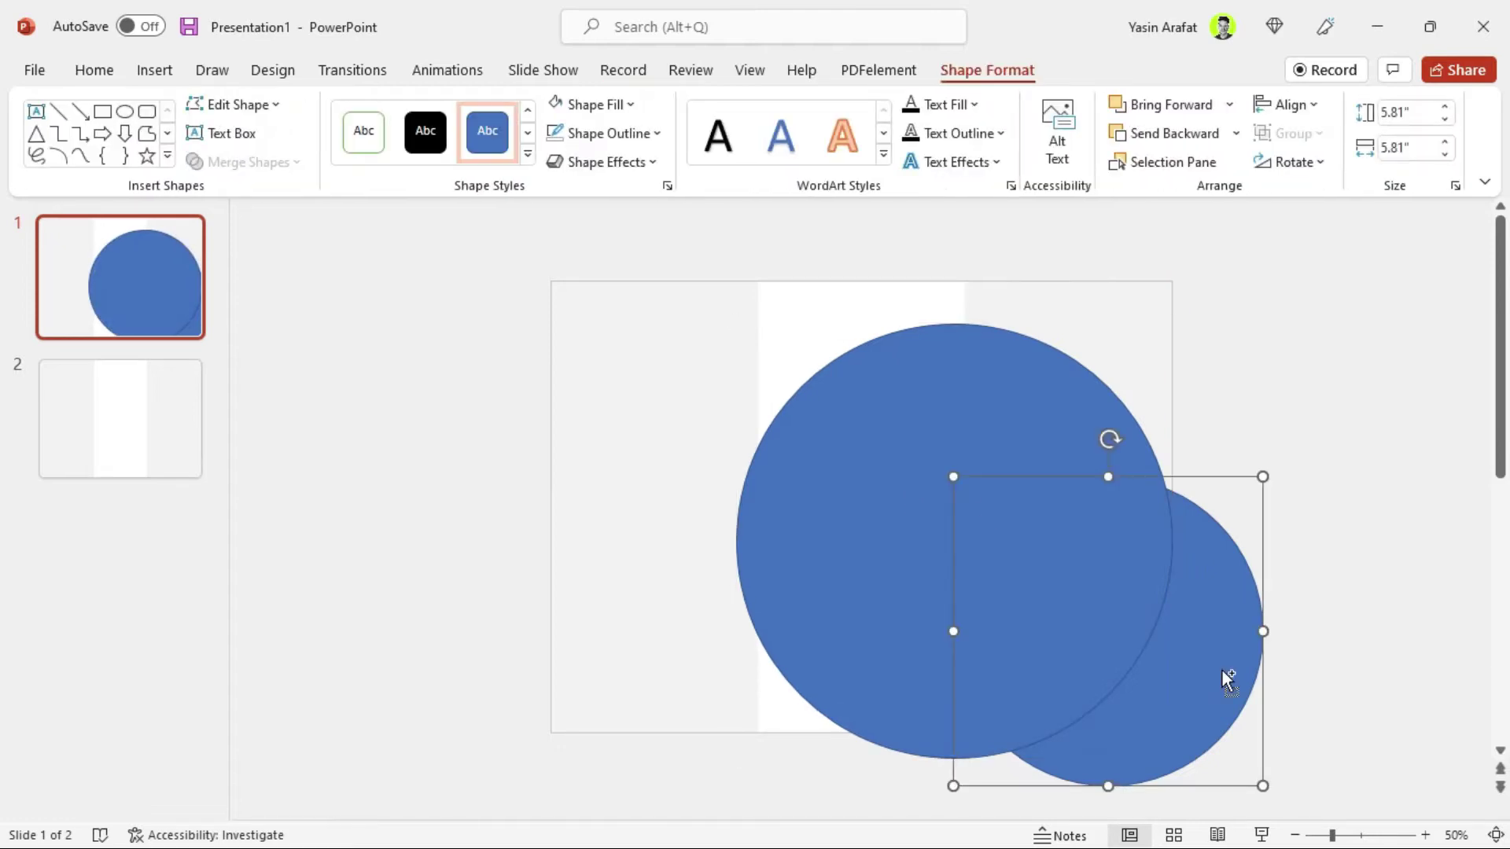
key("ctrl+v")
mouse_move(1001, 592)
left_mouse_down()
mouse_move(863, 487)
mouse_move(865, 456)
left_mouse_up()
left_click_drag(815, 374, 824, 370)
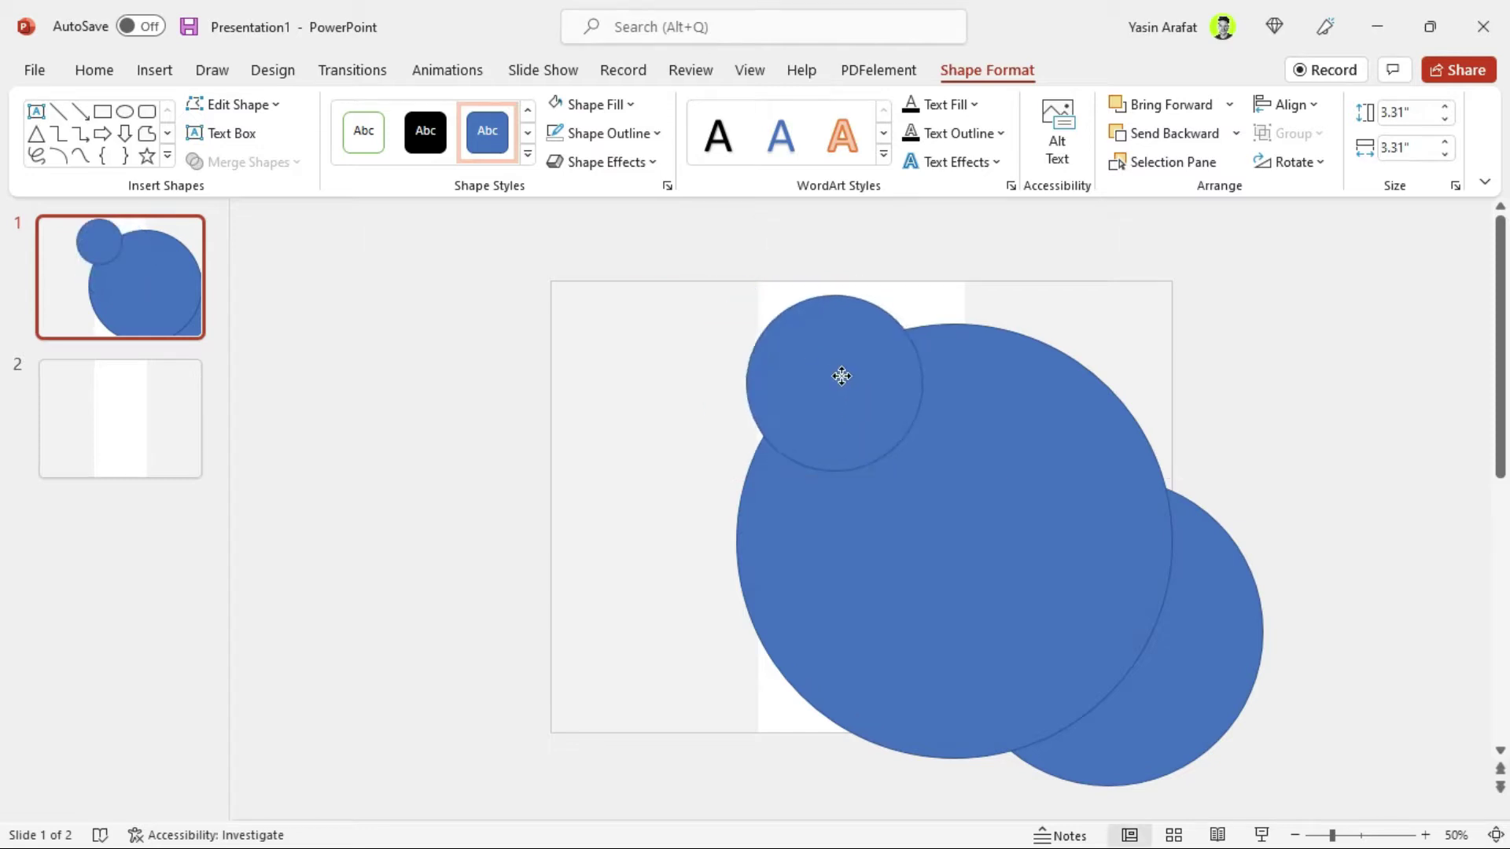
- Remove the outlines from all three circles
left_click(1001, 442, "shift")
left_click(1258, 624, "shift")
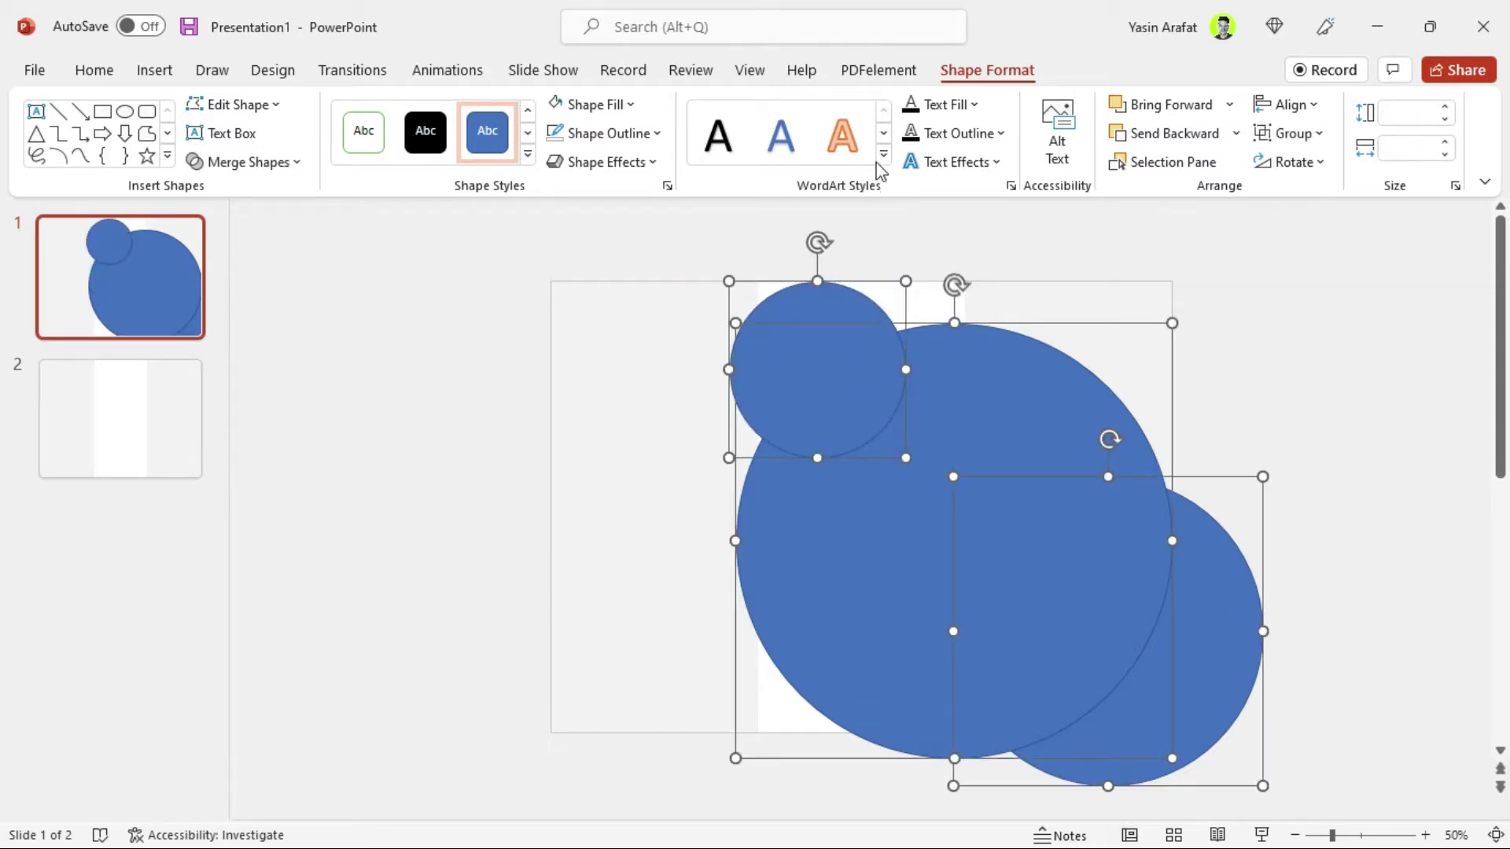
left_click(660, 139)
left_click(630, 380)
left_click(721, 408)
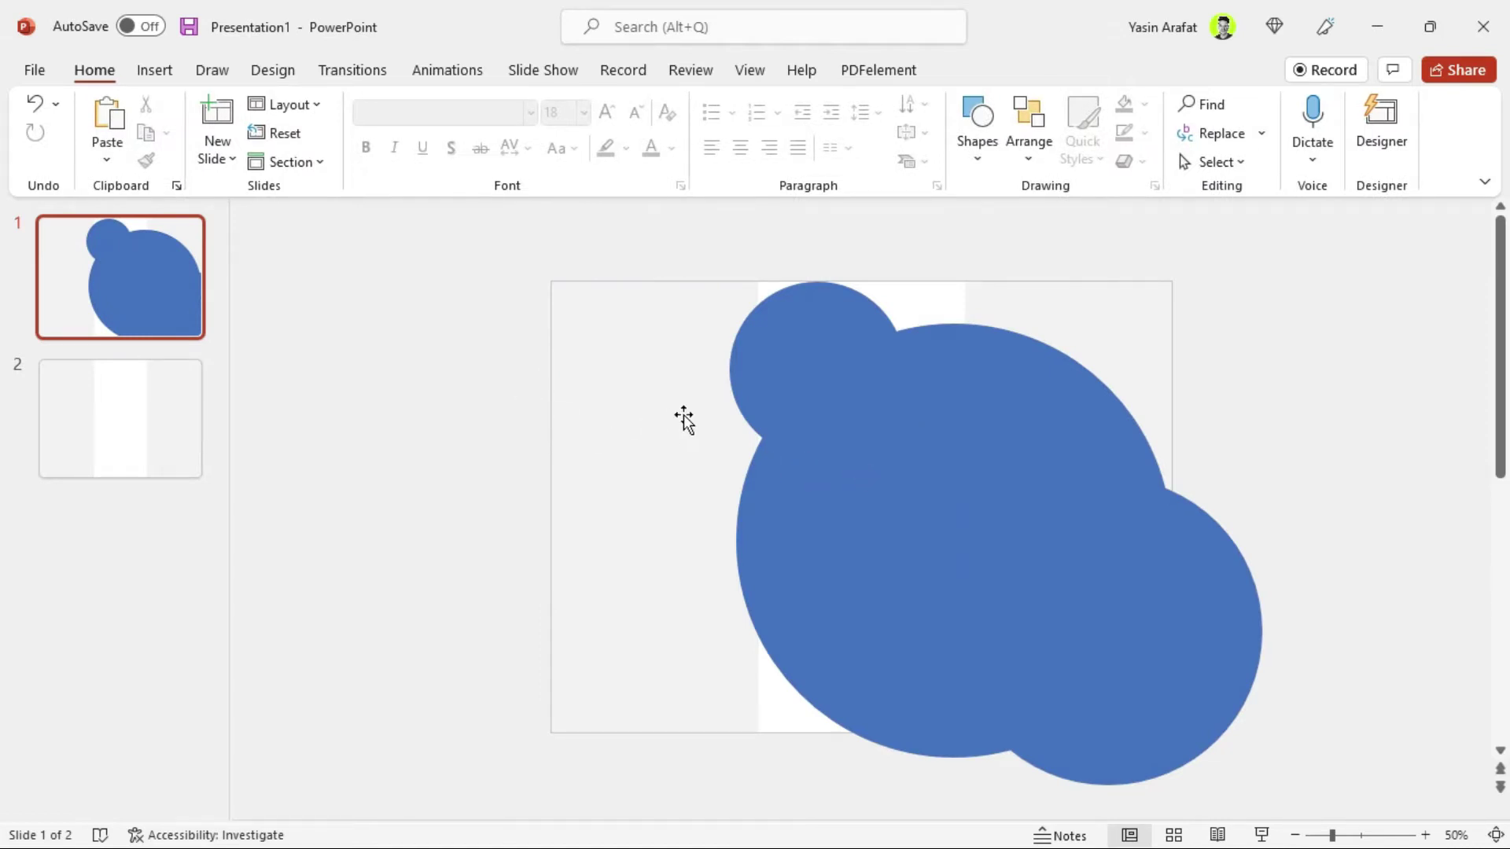
- Fill the left panel dark slate grey, undoing an accidental circle move
left_click(621, 408)
left_click(631, 105)
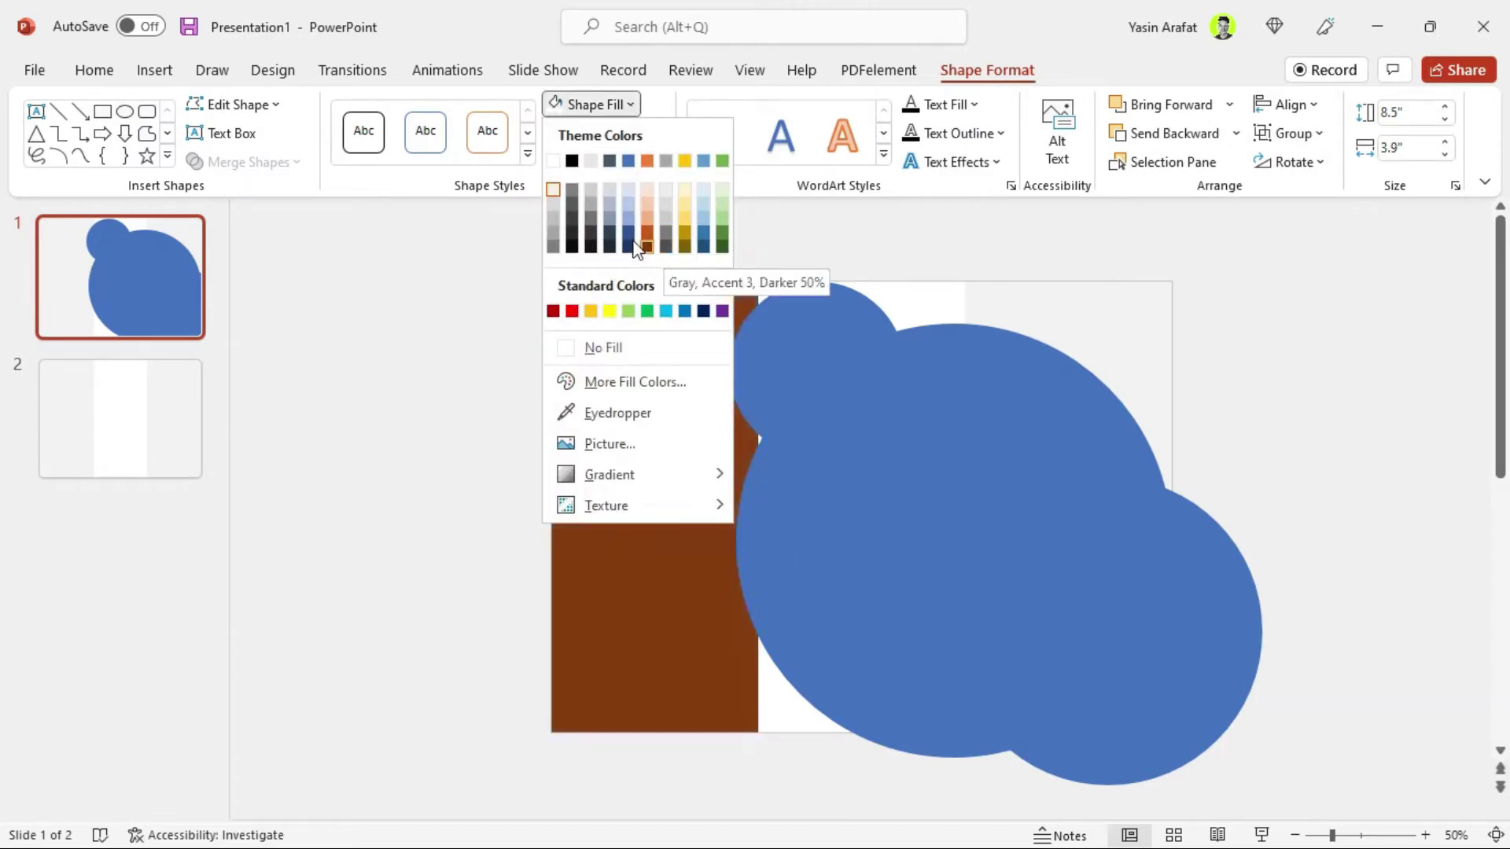
left_click(609, 235)
left_click(370, 347)
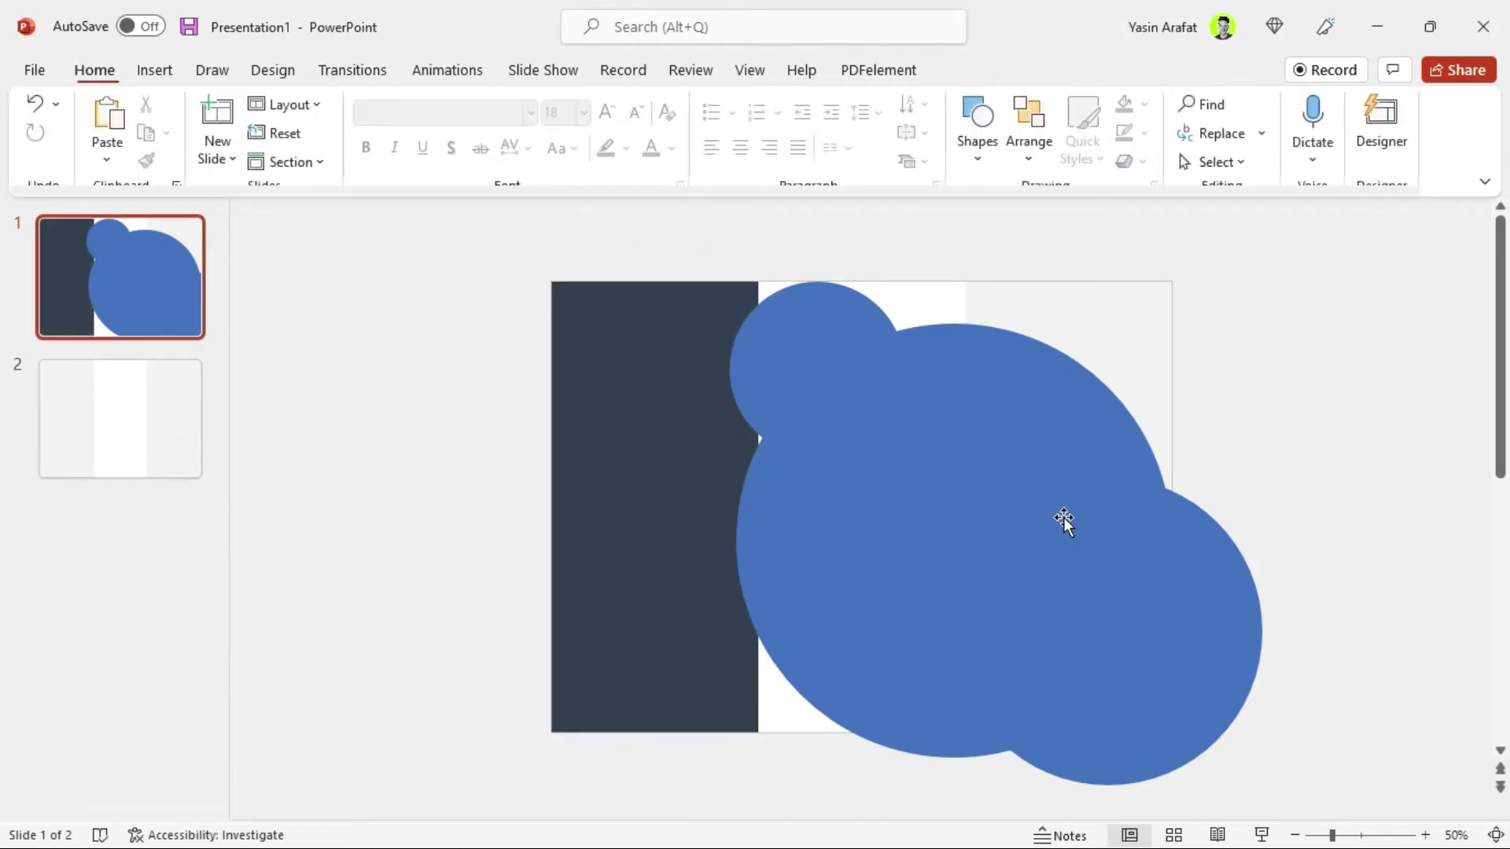
left_click_drag(1197, 622, 1281, 548)
key("ctrl+z")
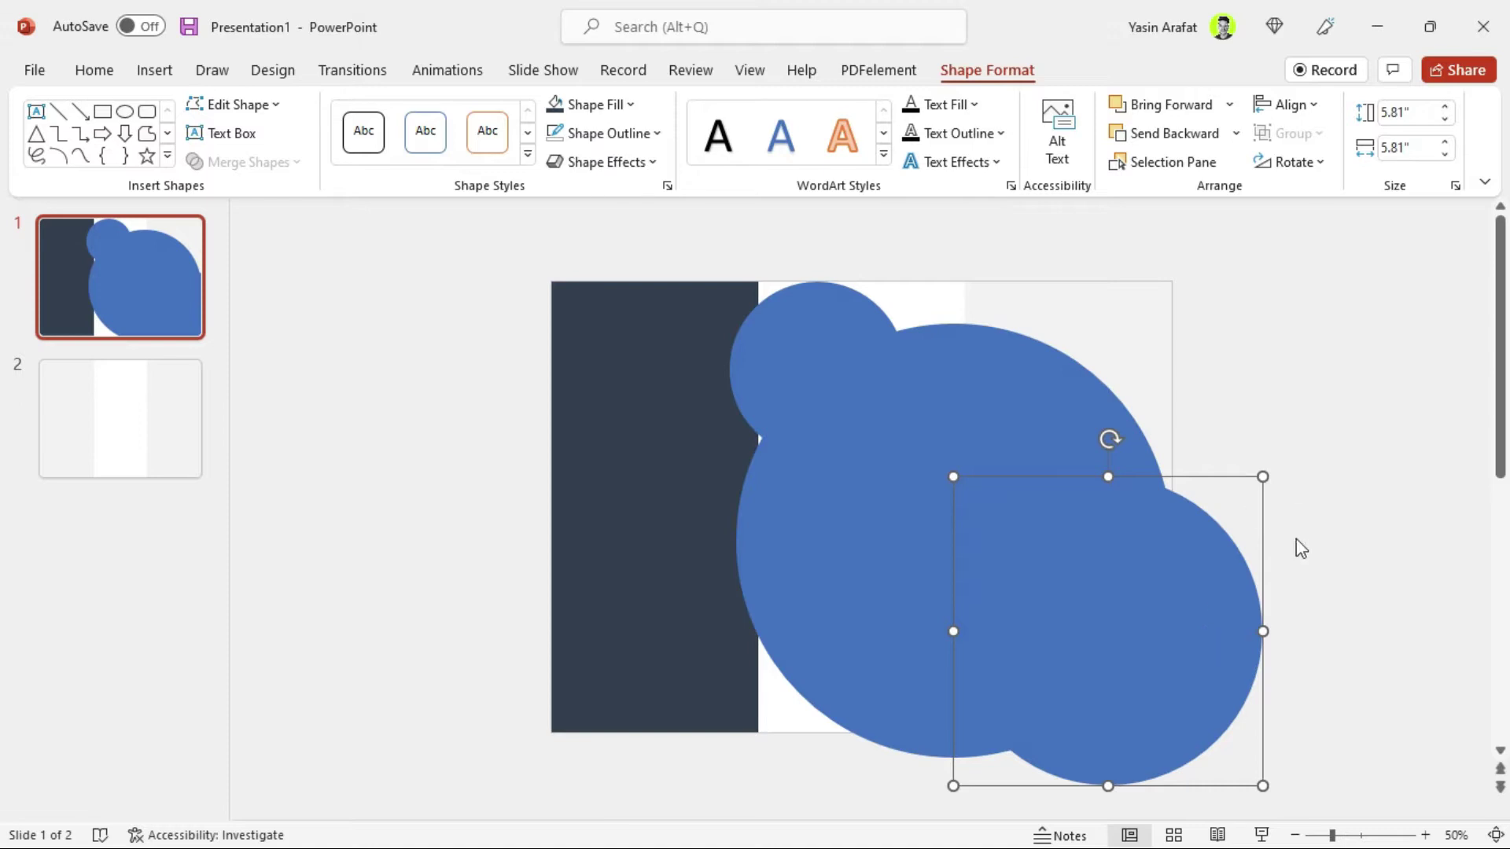
- Switch the lower-right circle to a two-stop gradient fill in the Format Shape pane
left_click(1384, 473)
right_click(1330, 333)
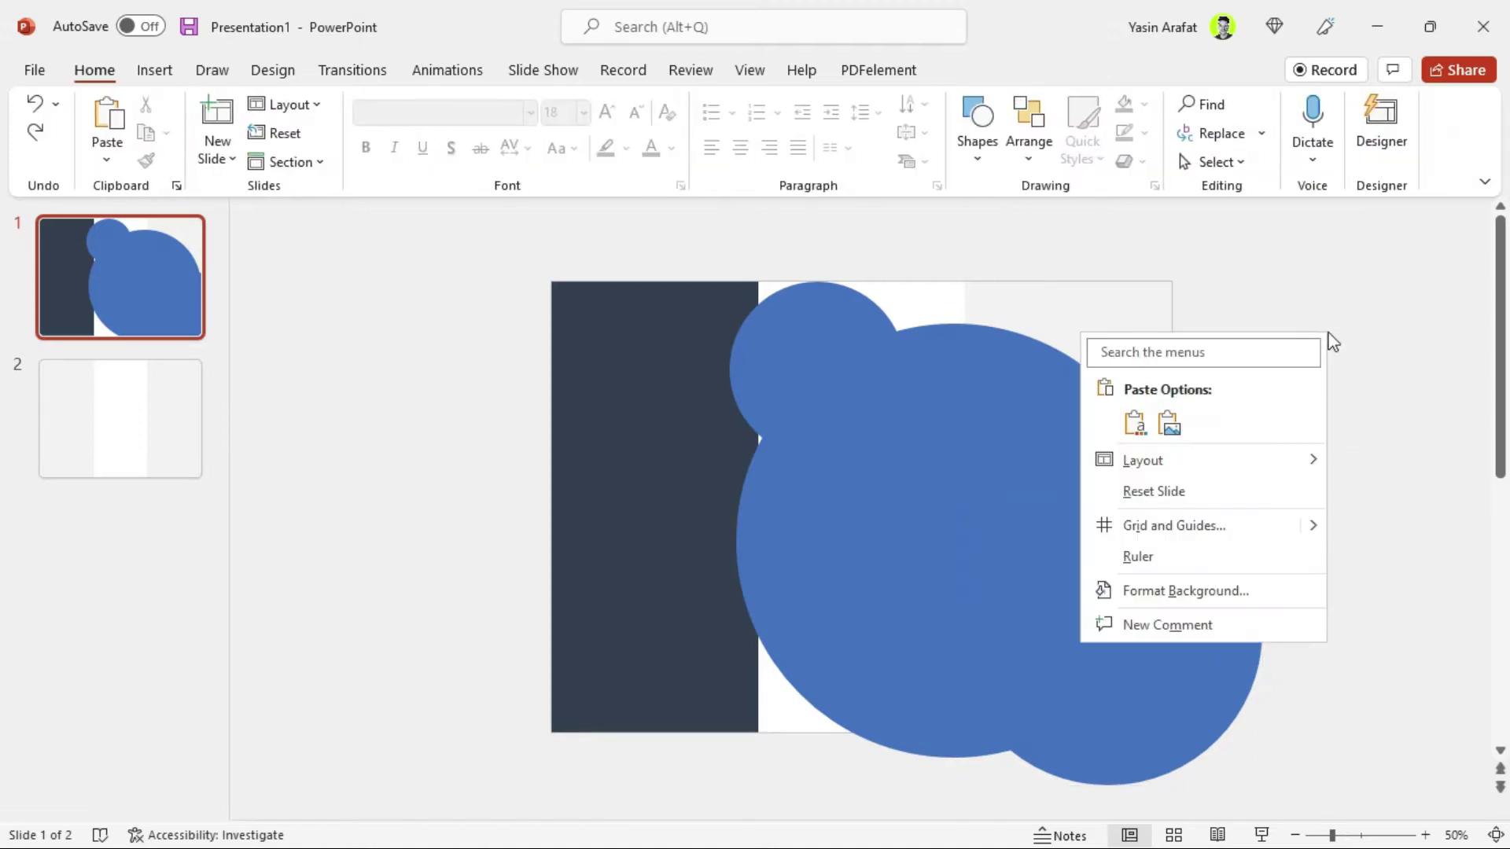
left_click(1228, 594)
left_click(1031, 638)
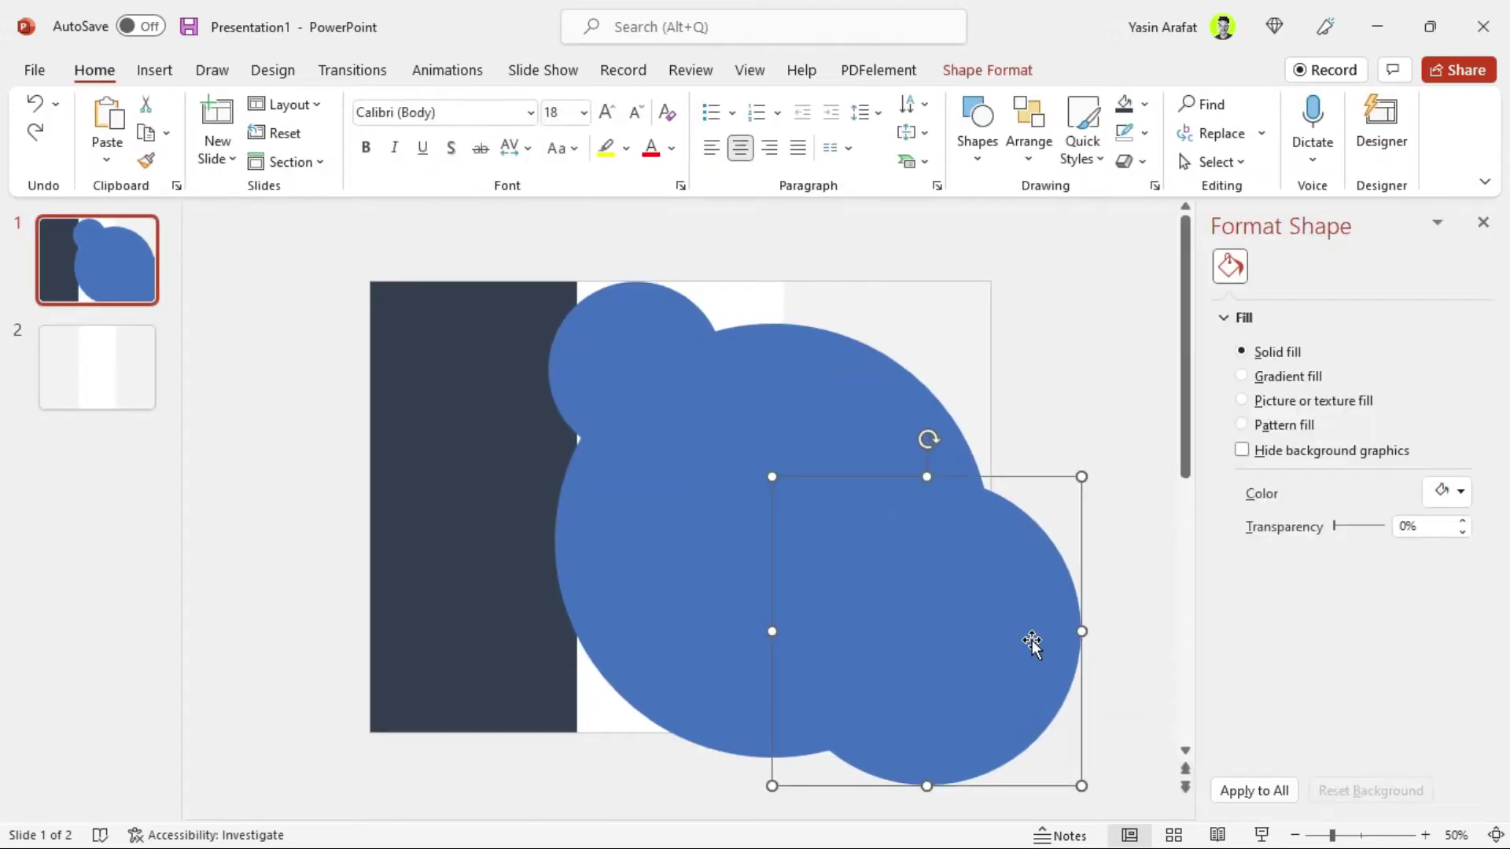
left_click(1300, 435)
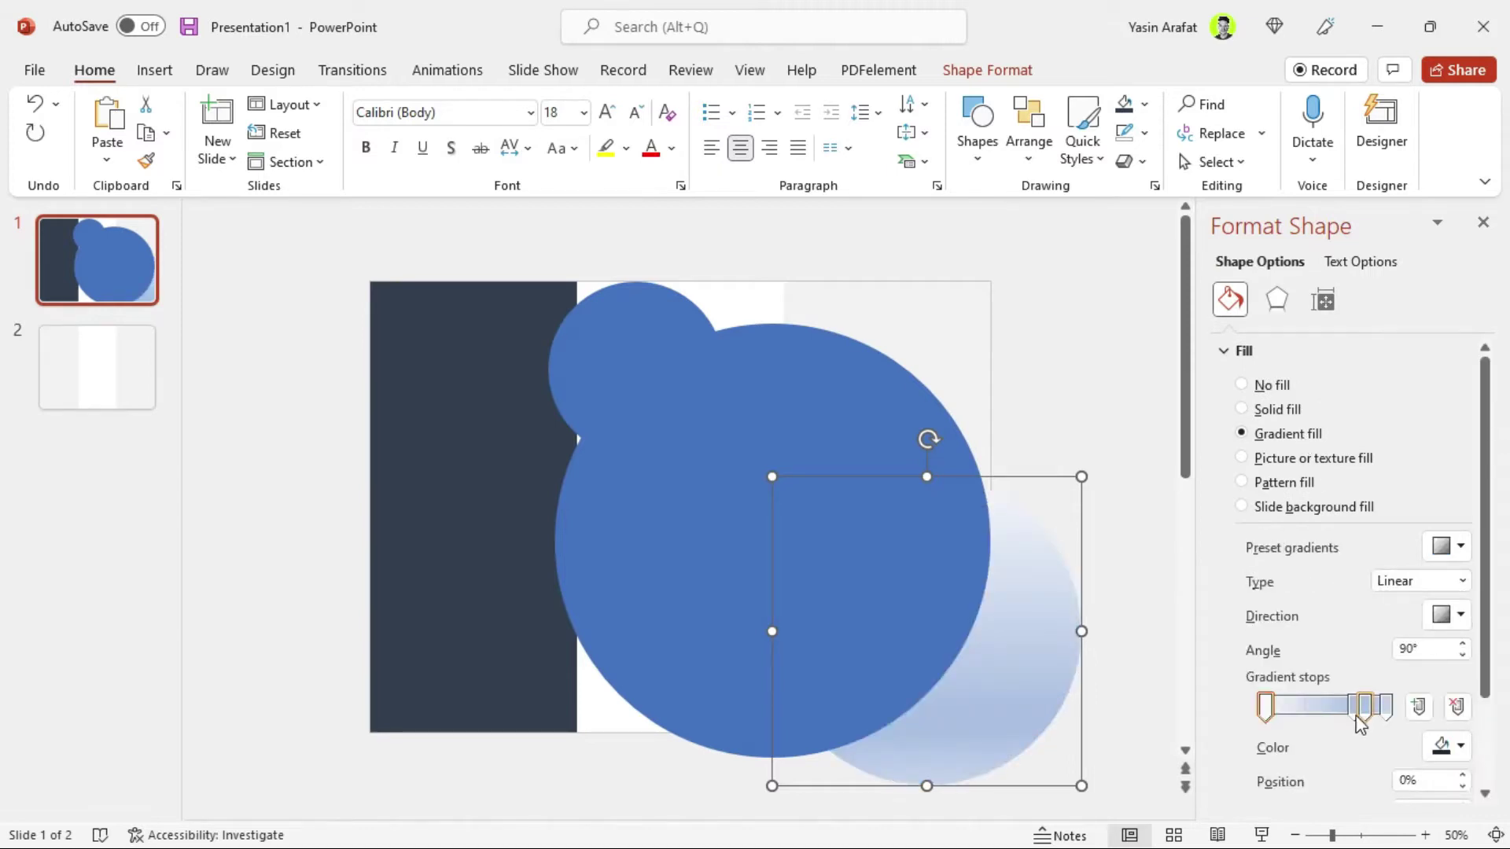
left_click_drag(1369, 713, 1370, 753)
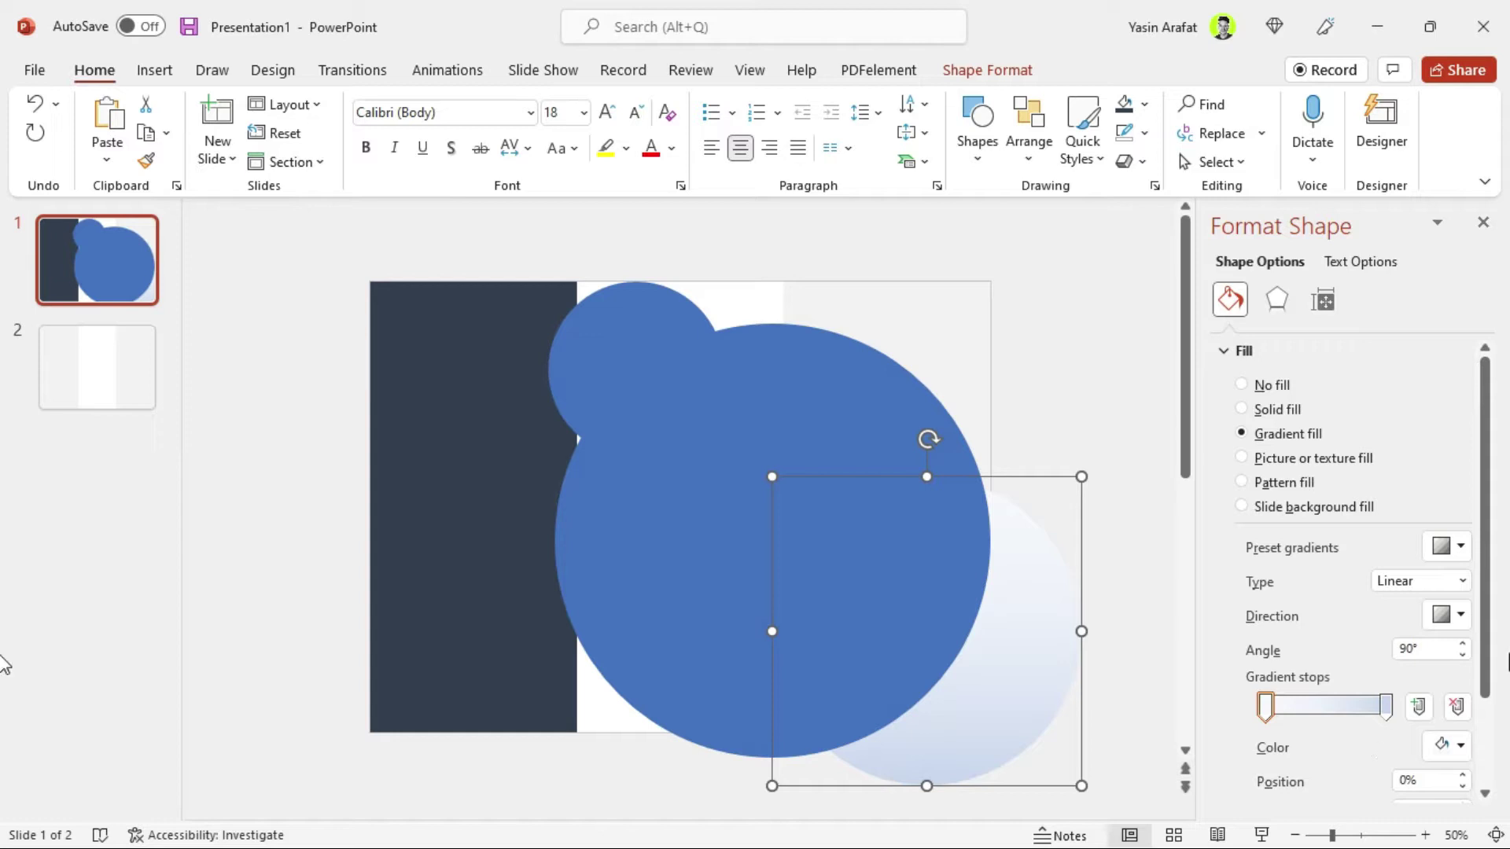
left_click(1384, 706)
left_click(1460, 746)
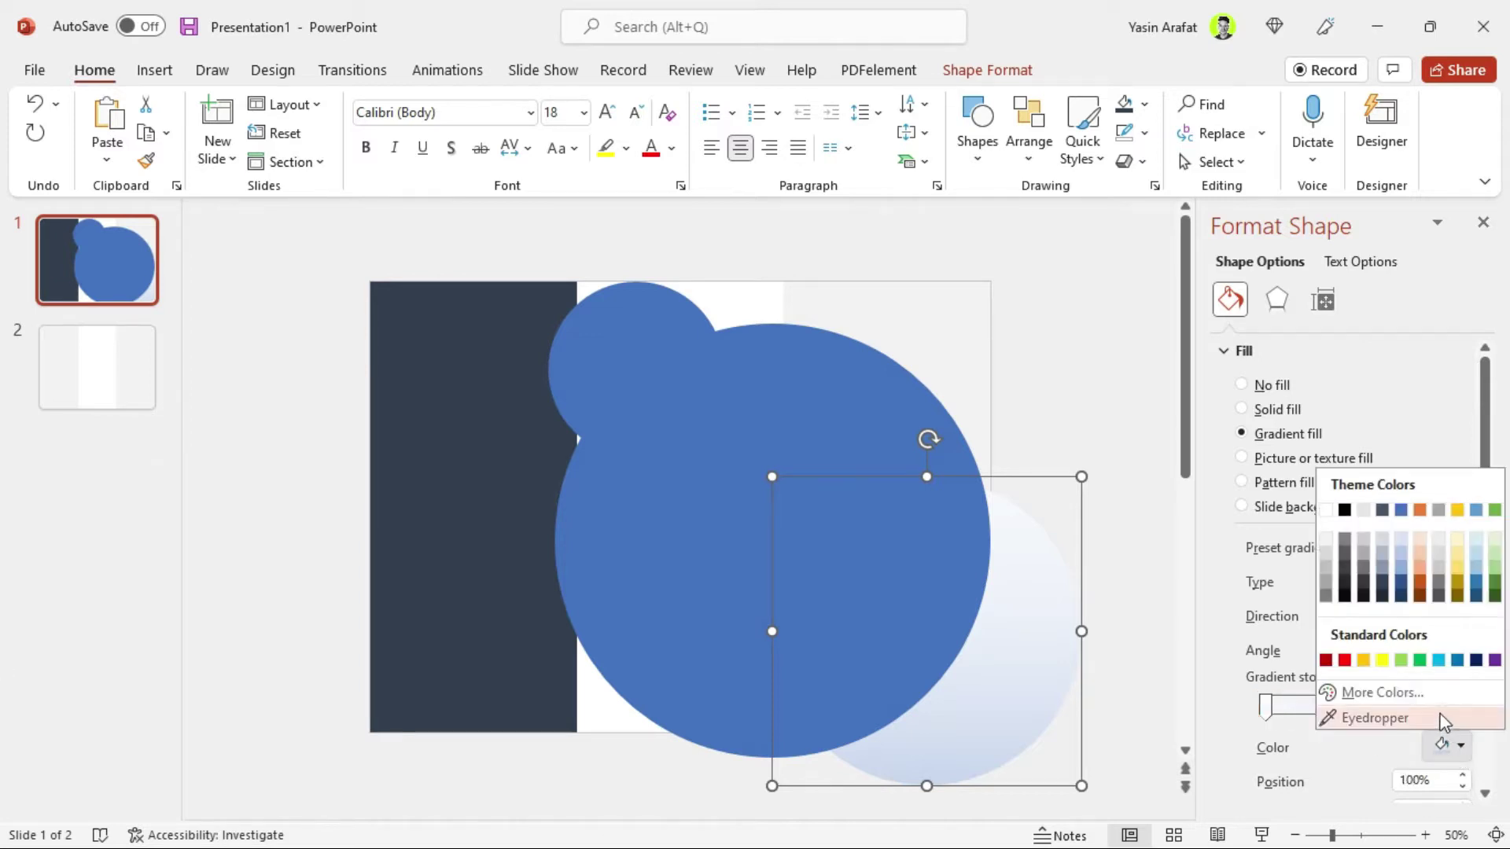
left_click(1364, 659)
- Set the gradient's starting stop to a custom magenta from More Colors
left_click(1265, 707)
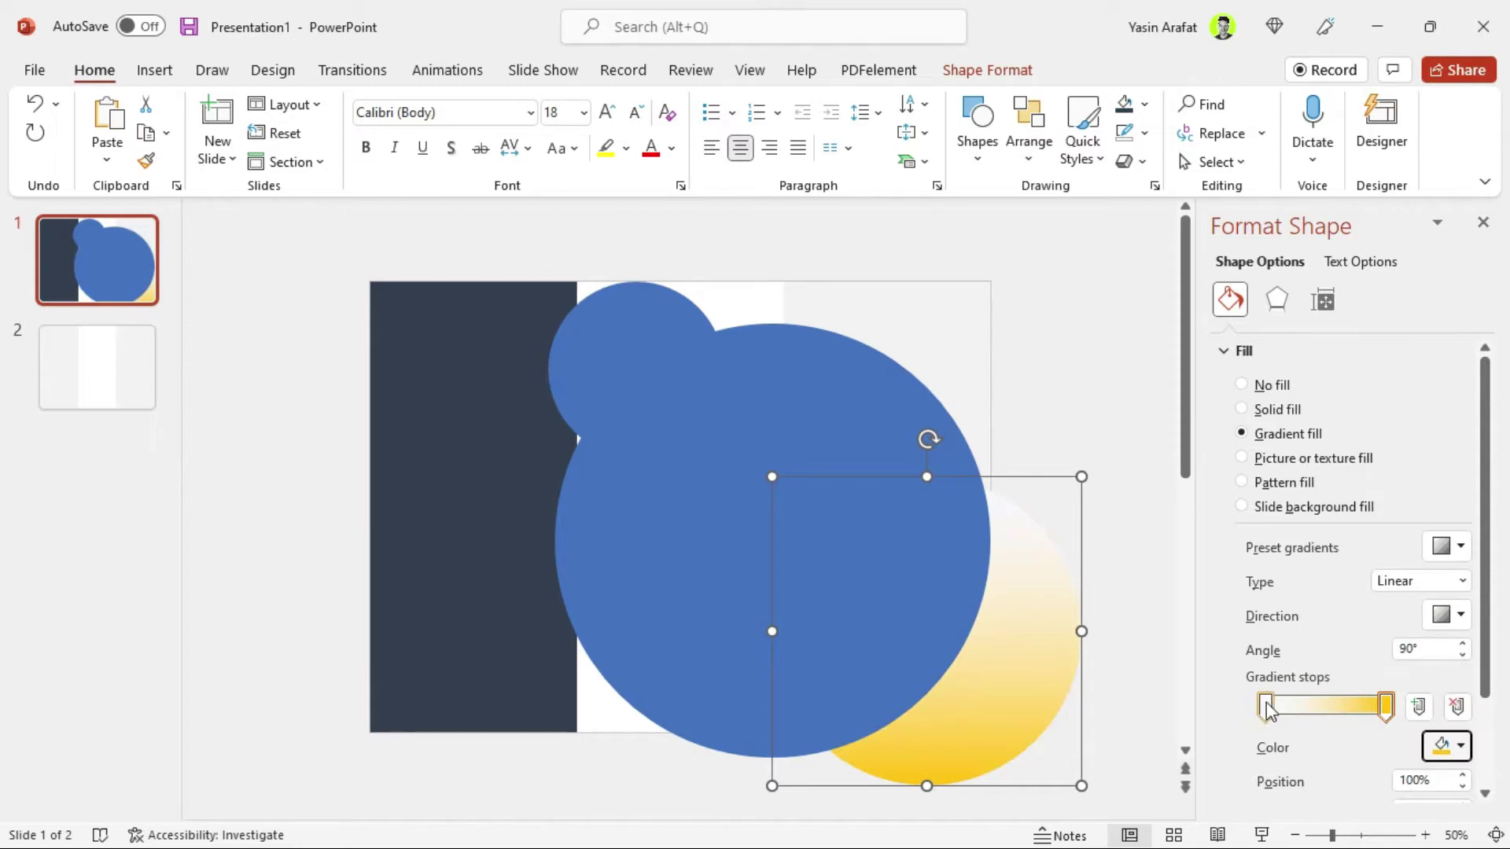
left_click(1453, 754)
left_click(1385, 707)
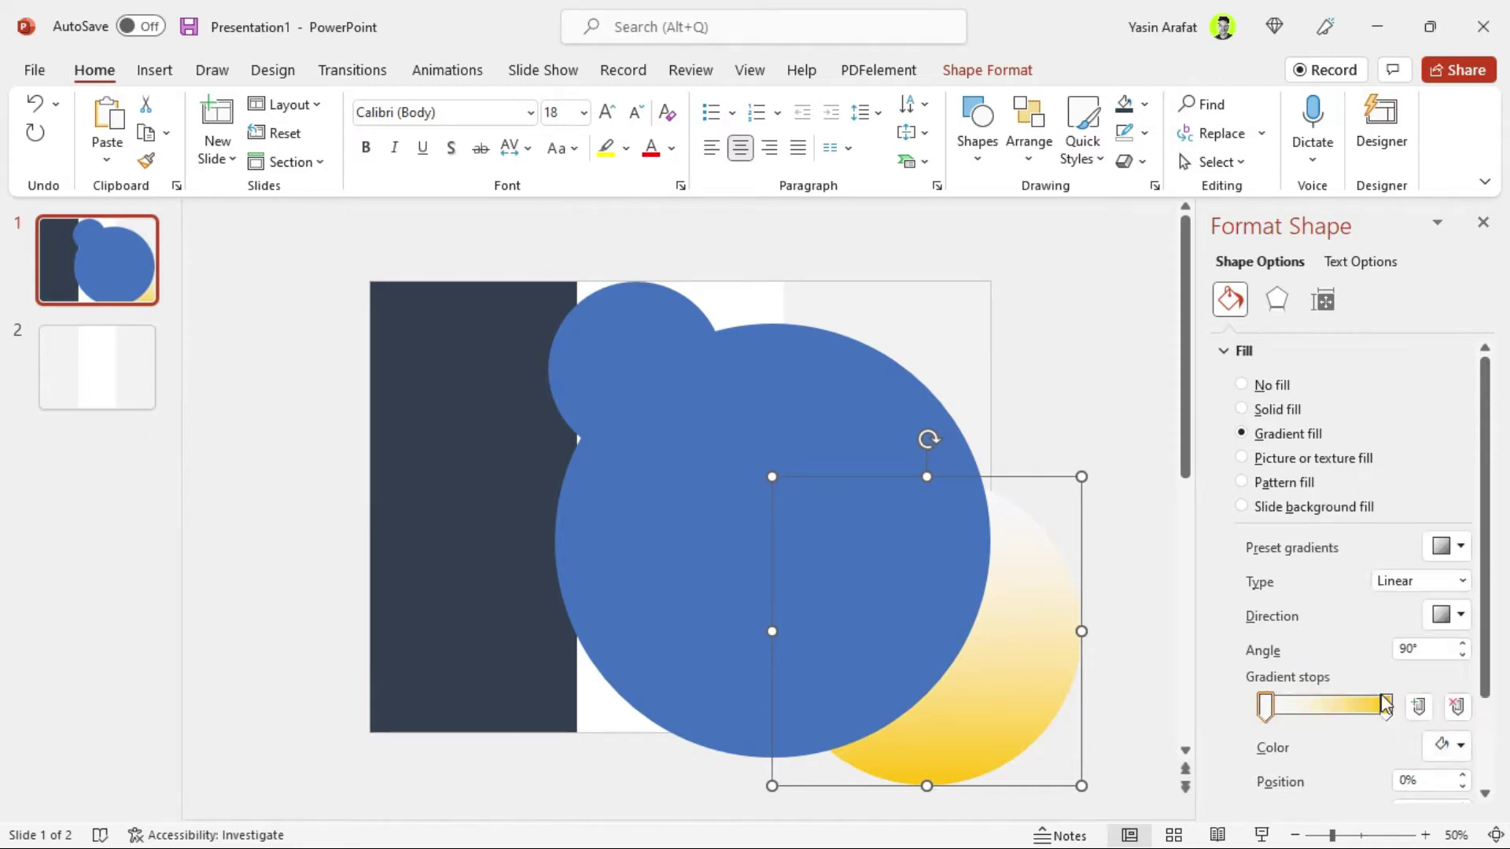
left_click(762, 288)
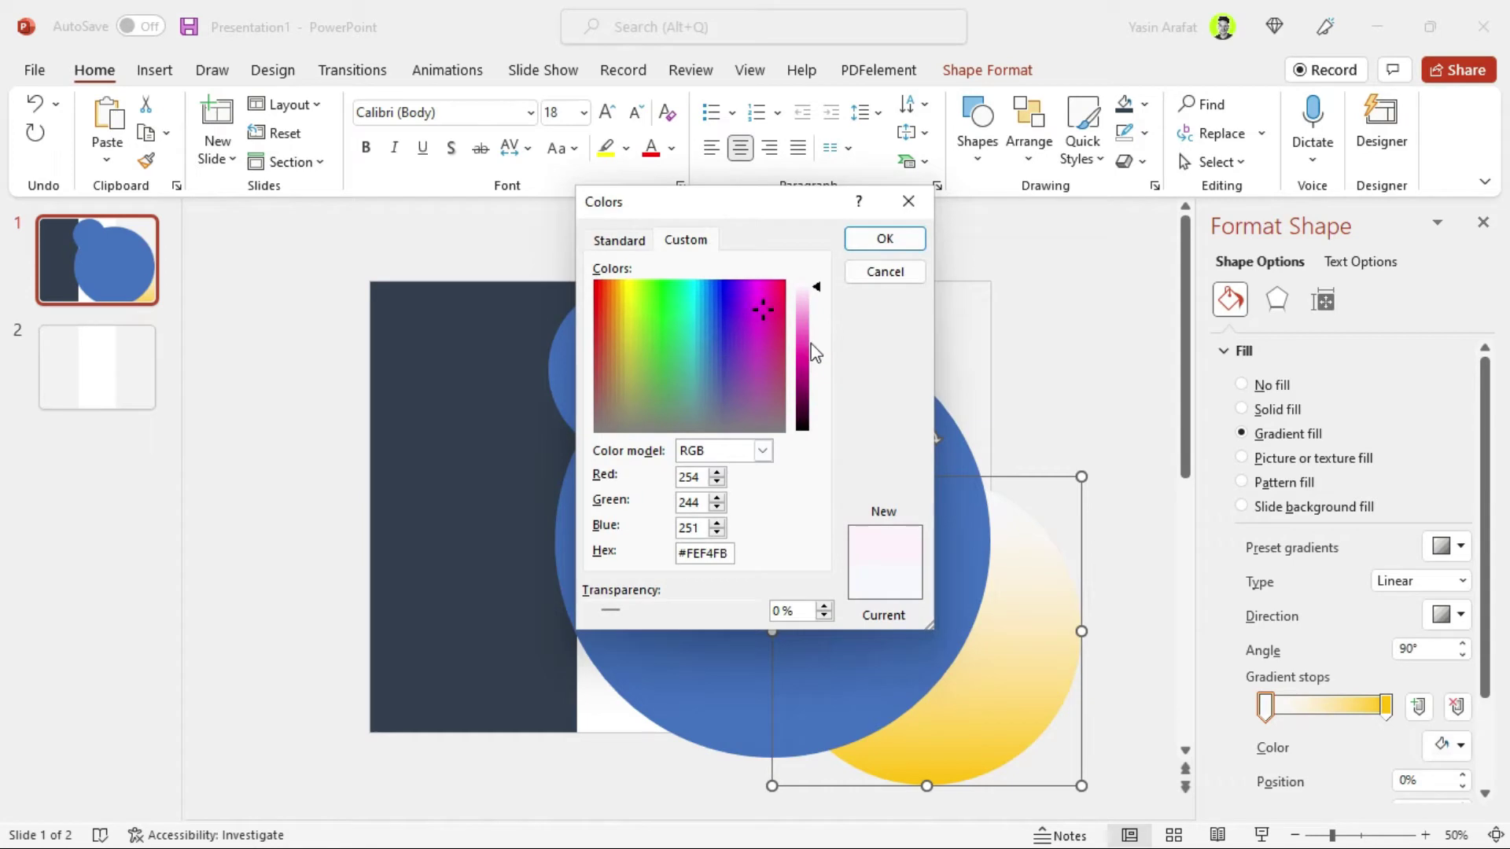
left_click(805, 365)
left_click(884, 238)
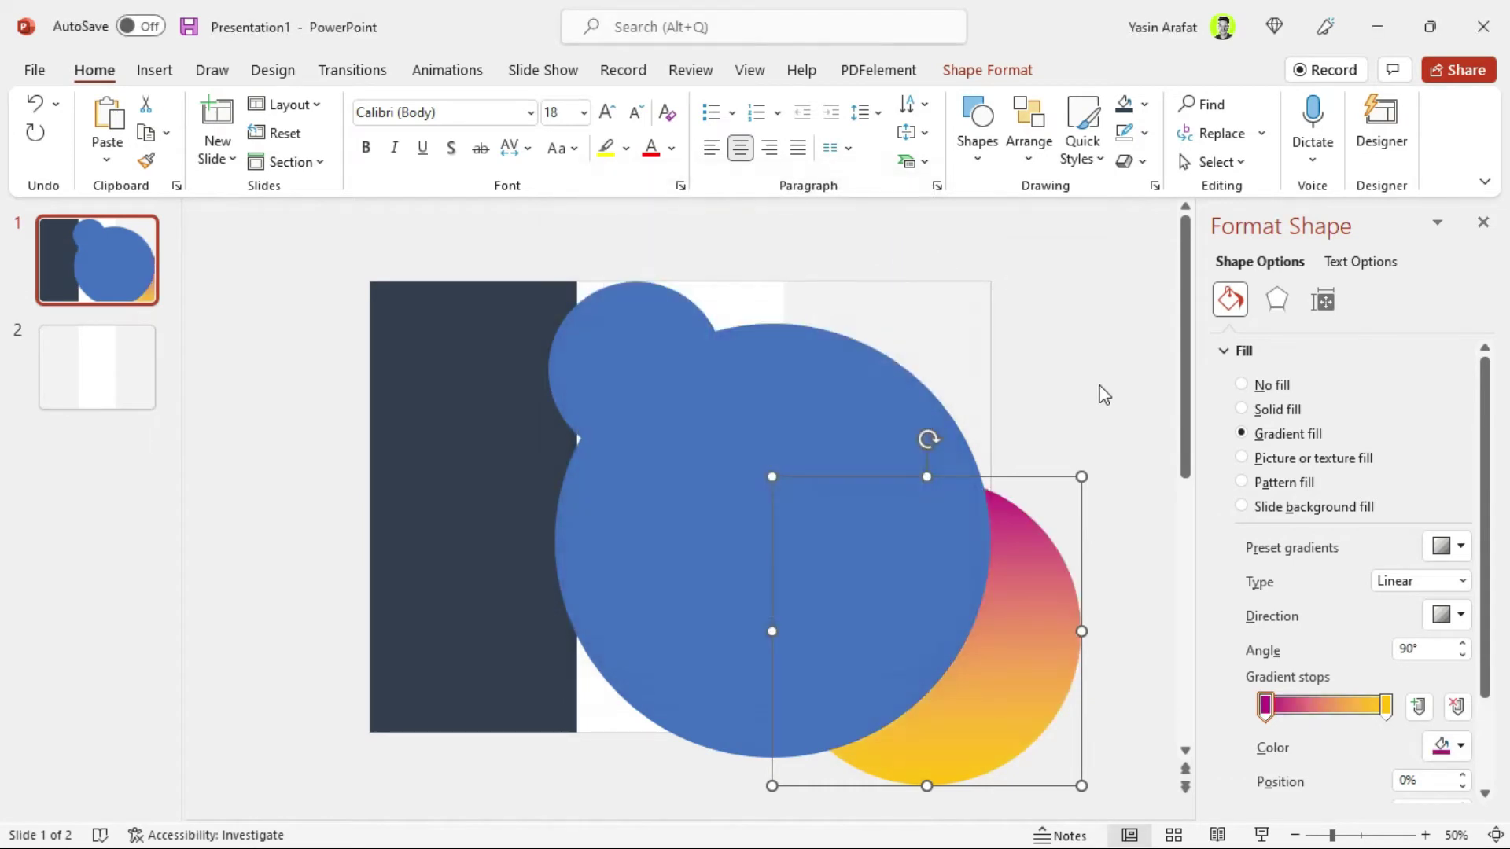
- Set the gradient's end stop to a medium blue swatch after trying other colours
left_click(1385, 706)
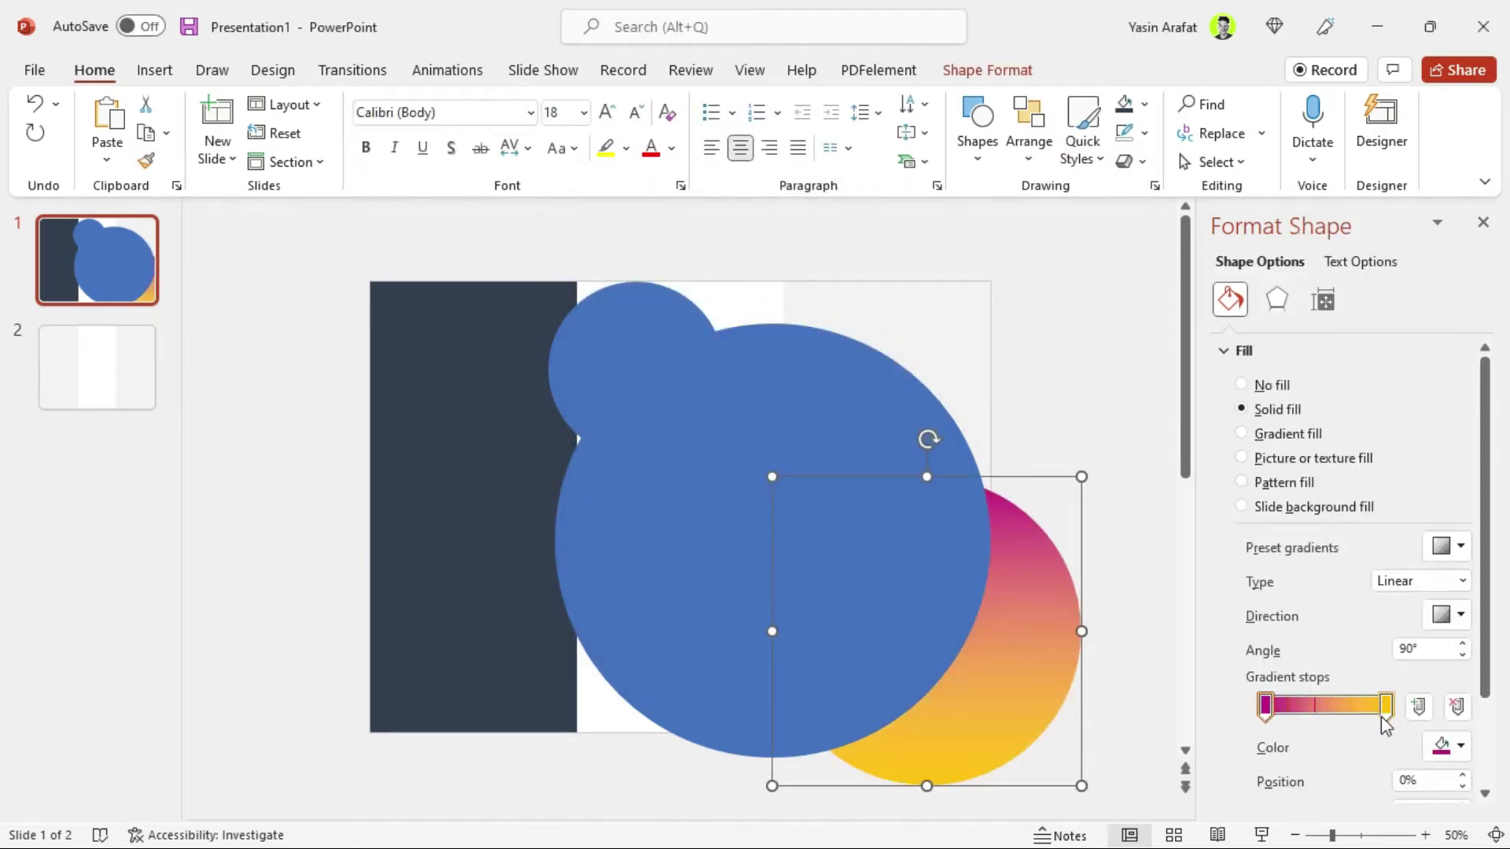
left_click(1446, 745)
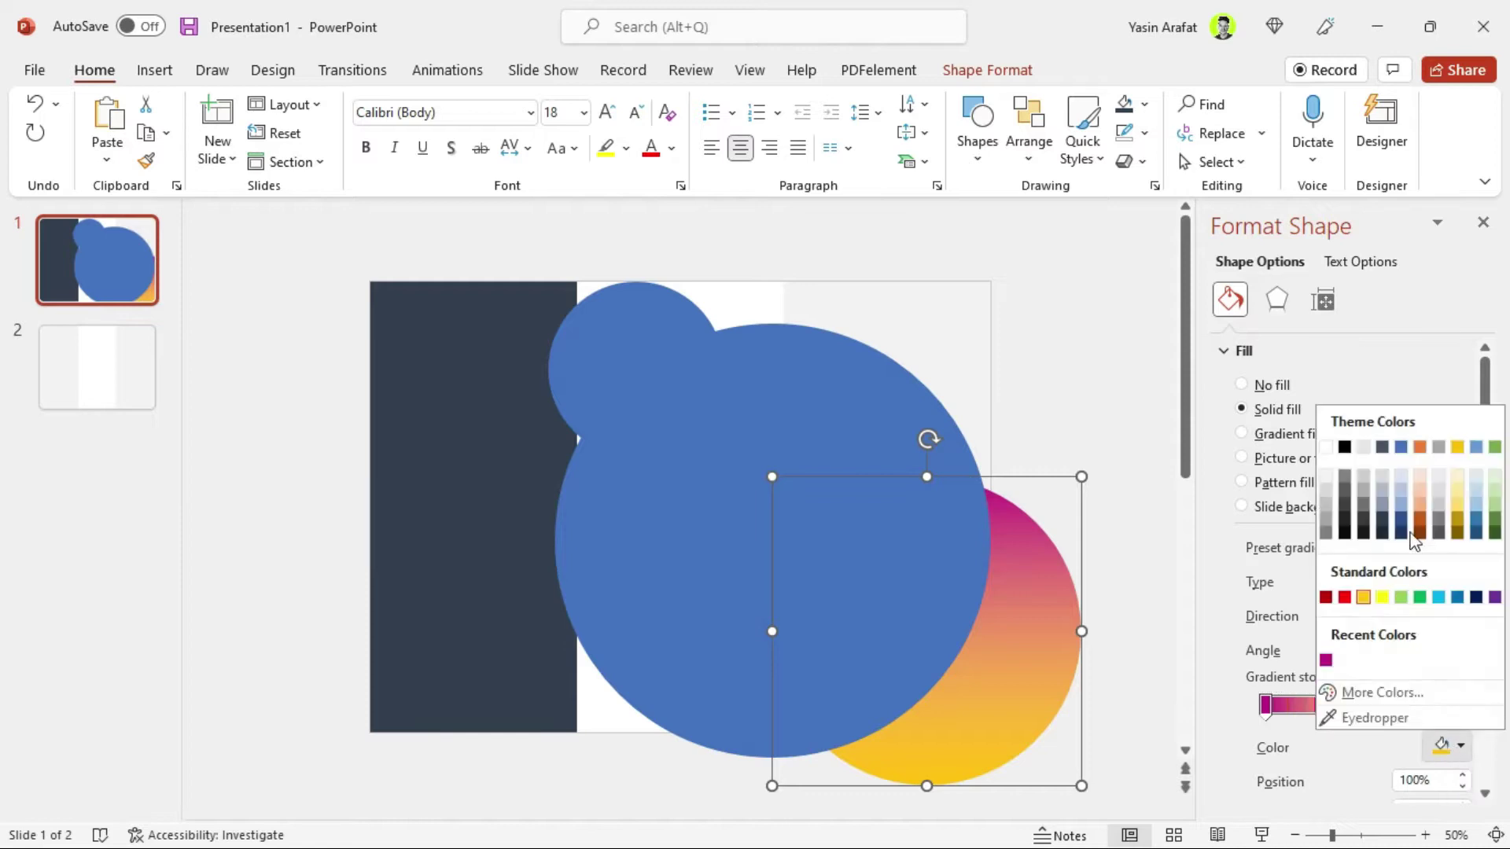
left_click(1400, 523)
left_click(1441, 748)
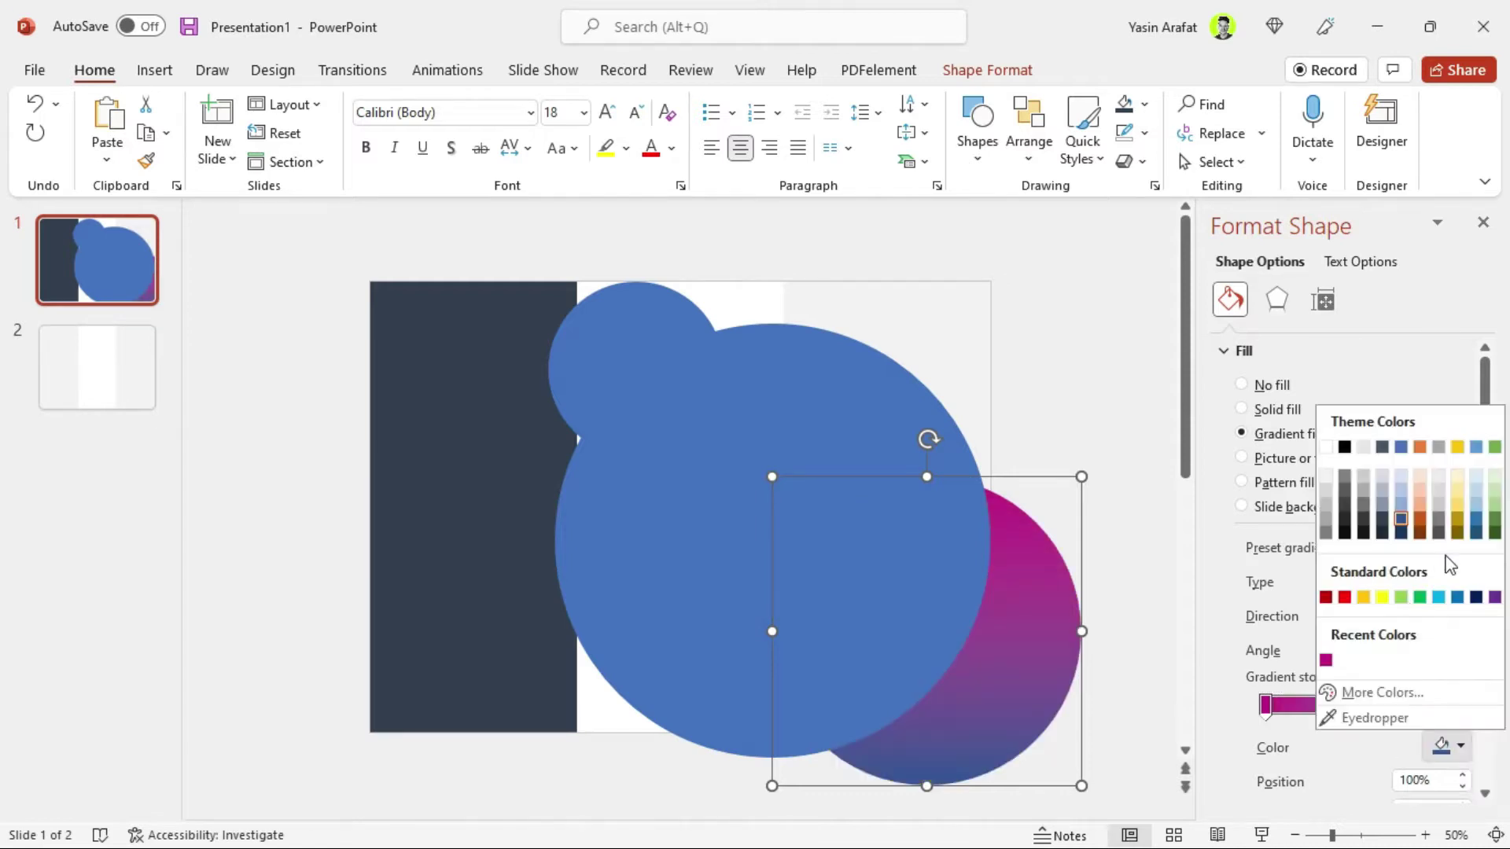
left_click(1457, 600)
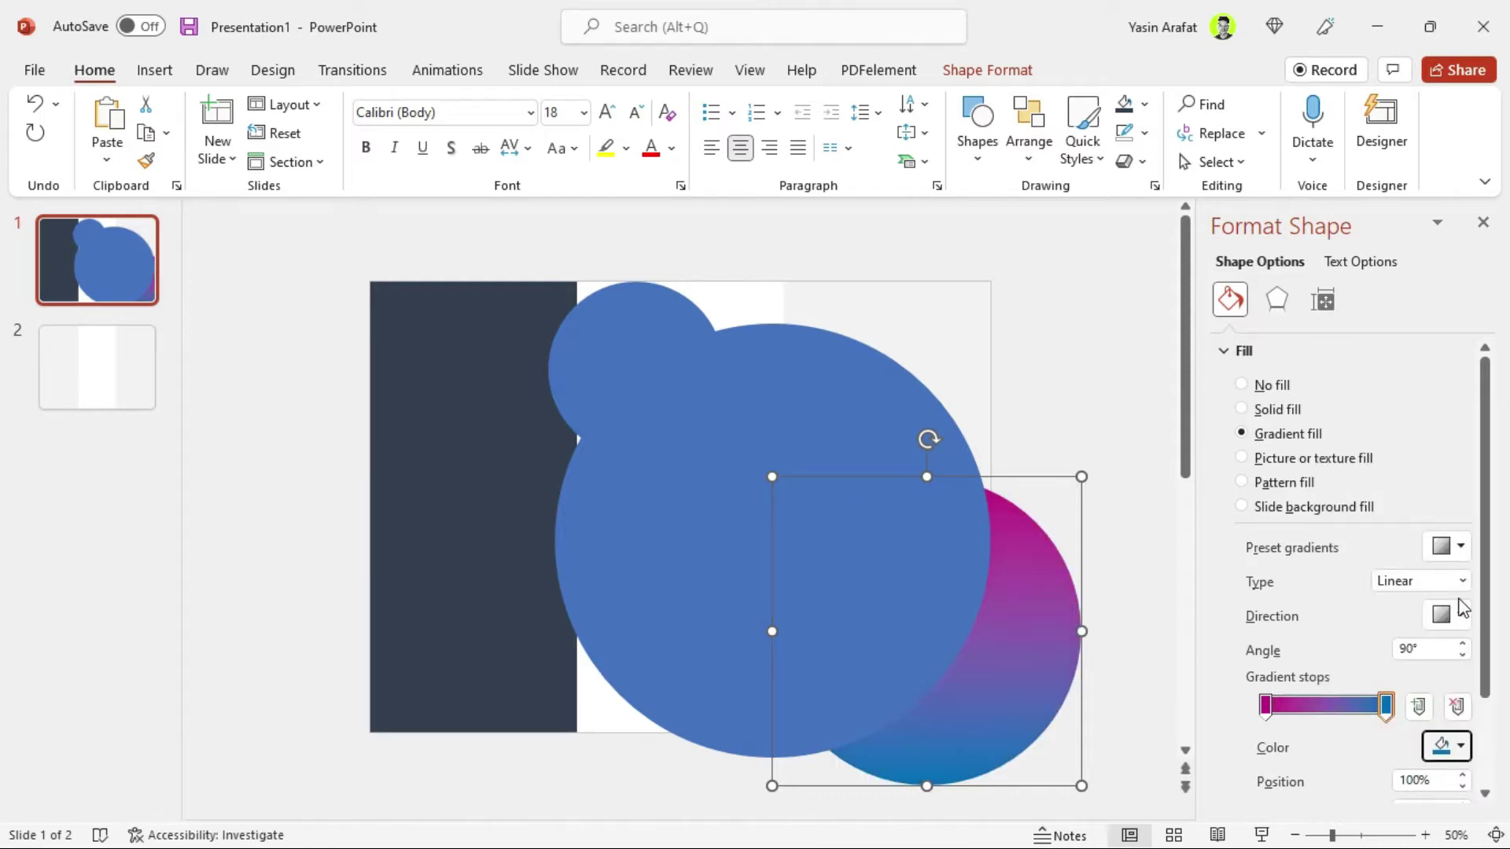
left_click(1447, 747)
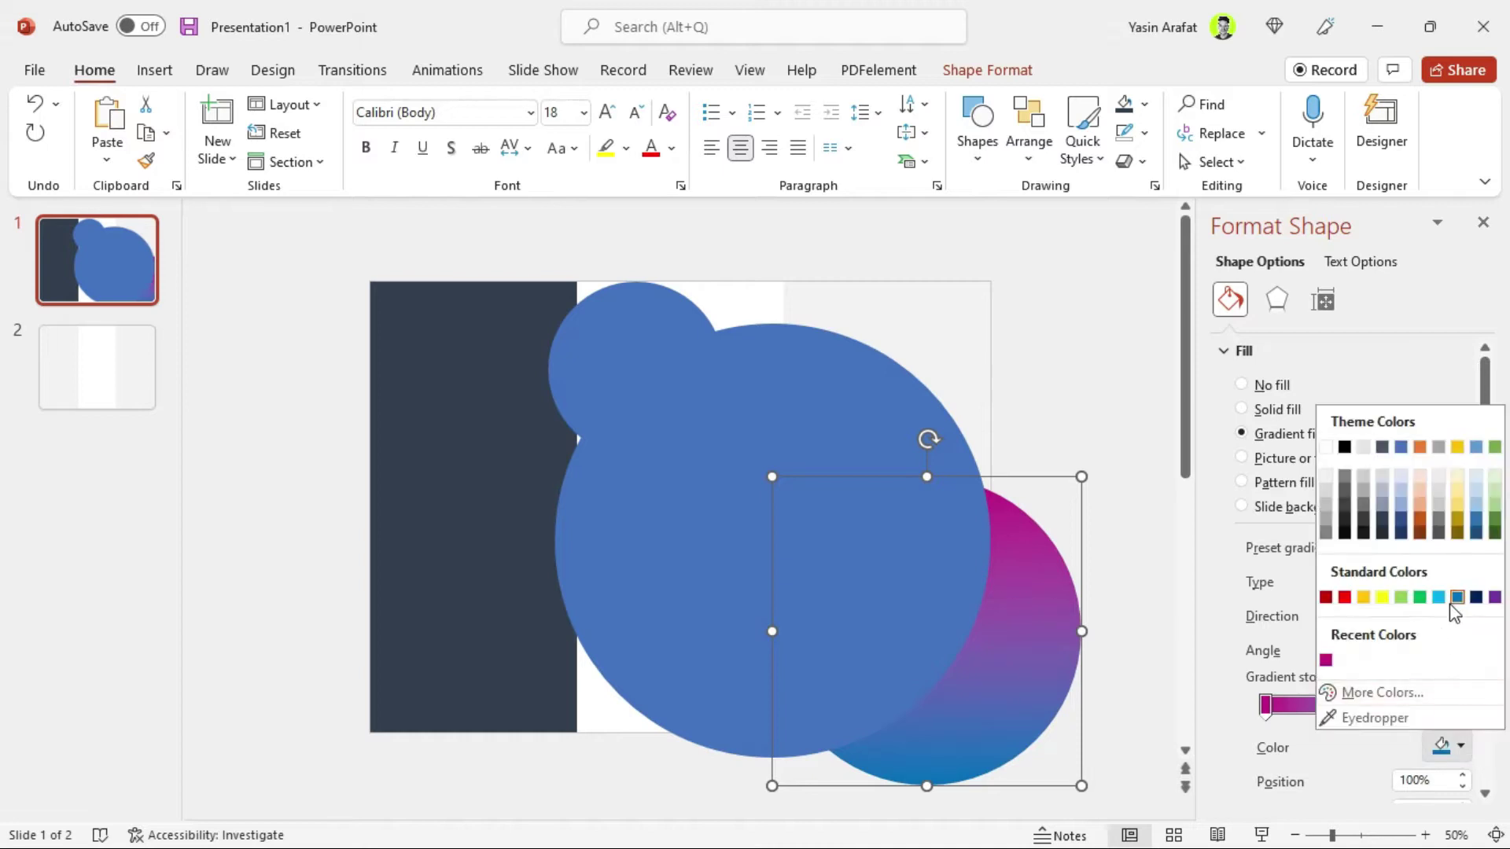
left_click(1381, 597)
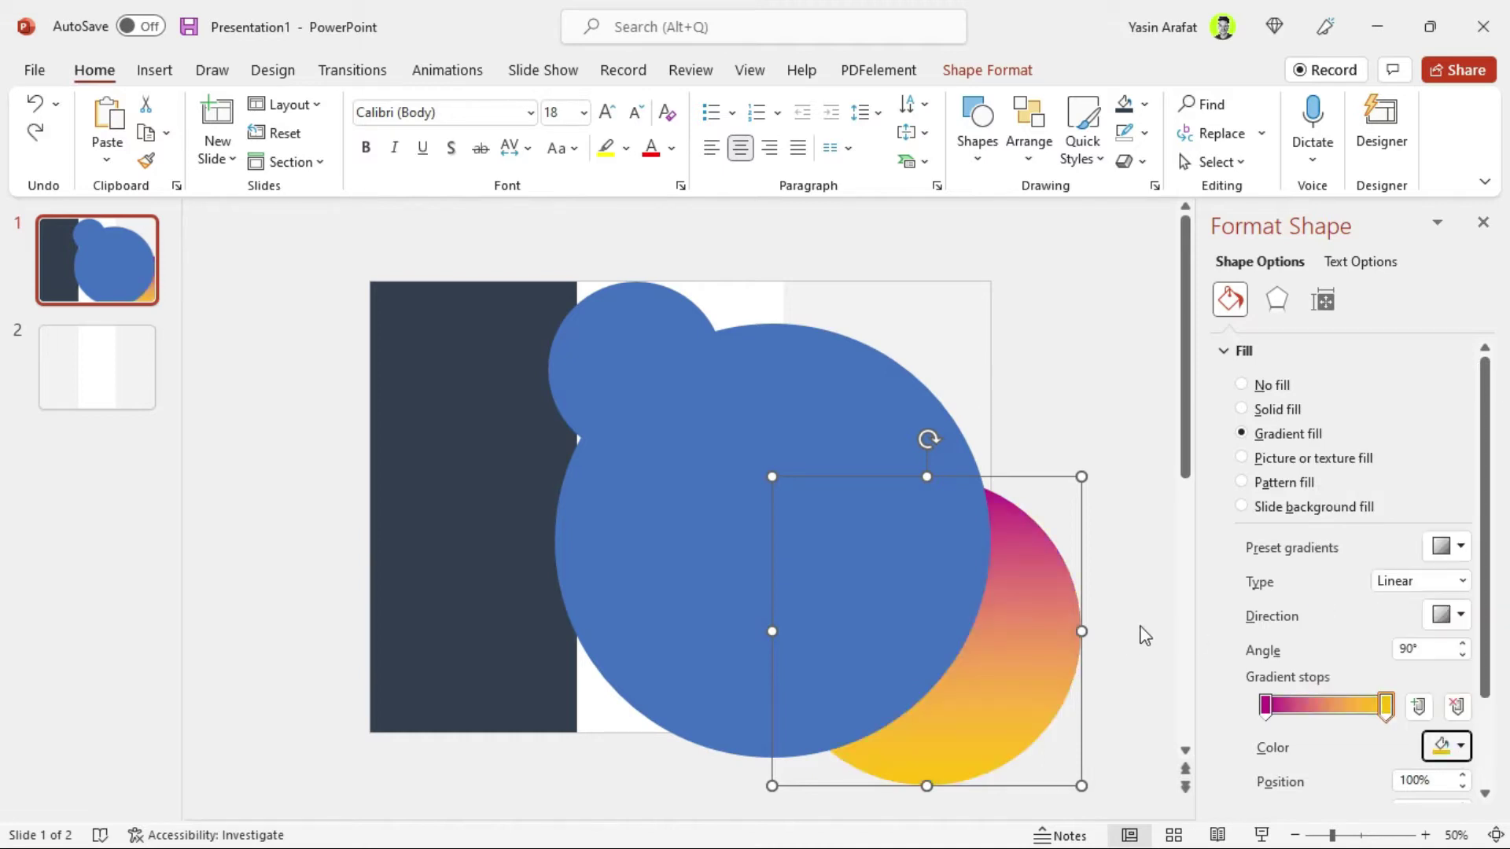
left_click(1449, 747)
left_click(1455, 601)
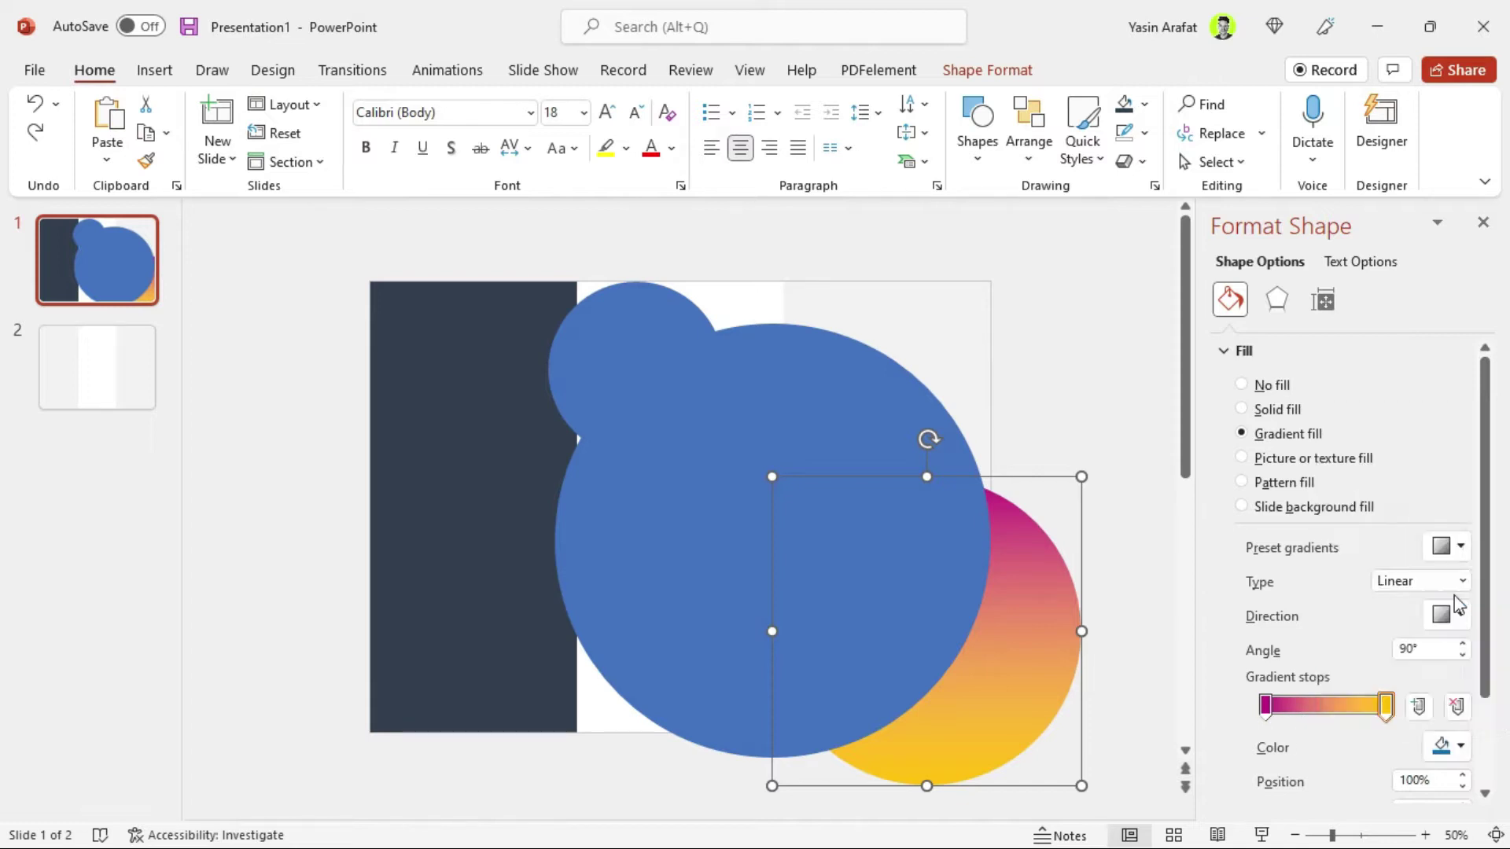
left_click(1145, 591)
left_click(836, 546)
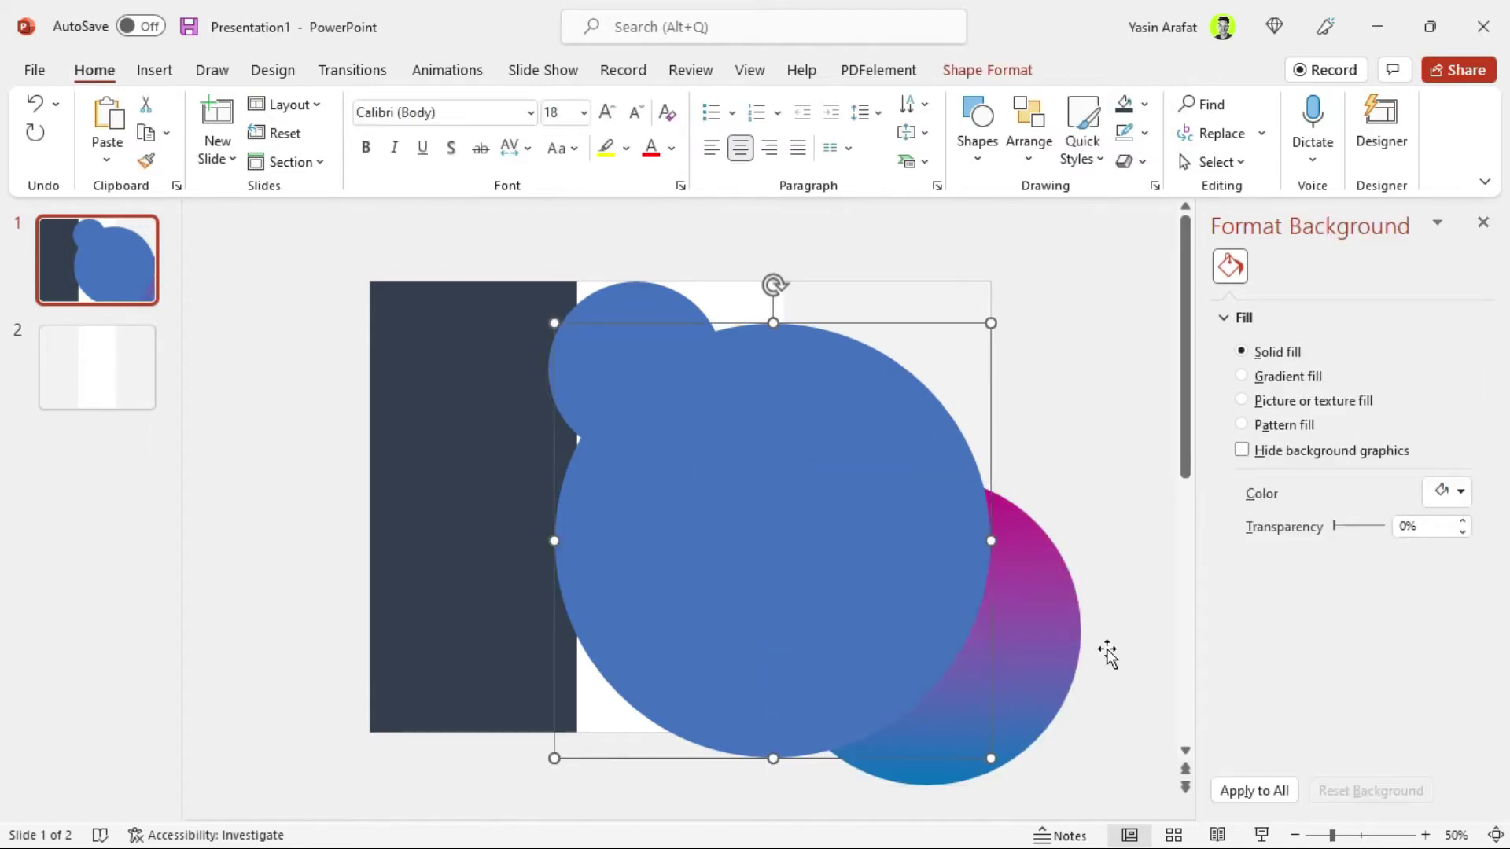
- Fill the large central circle with dark grey, then switch it to a gradient fill
left_click(1061, 651)
left_click(815, 496)
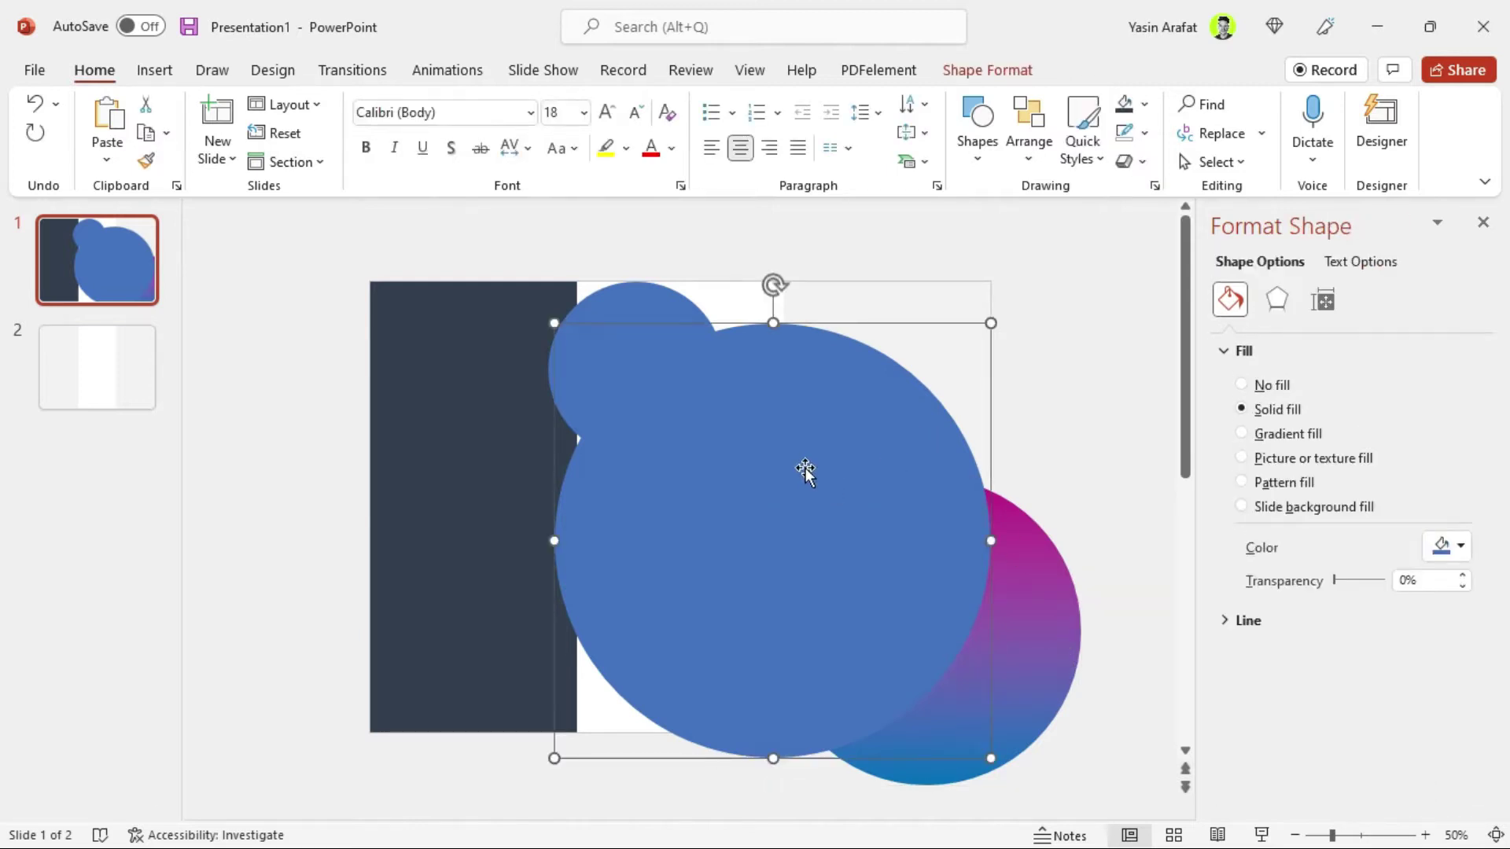
left_click(1459, 547)
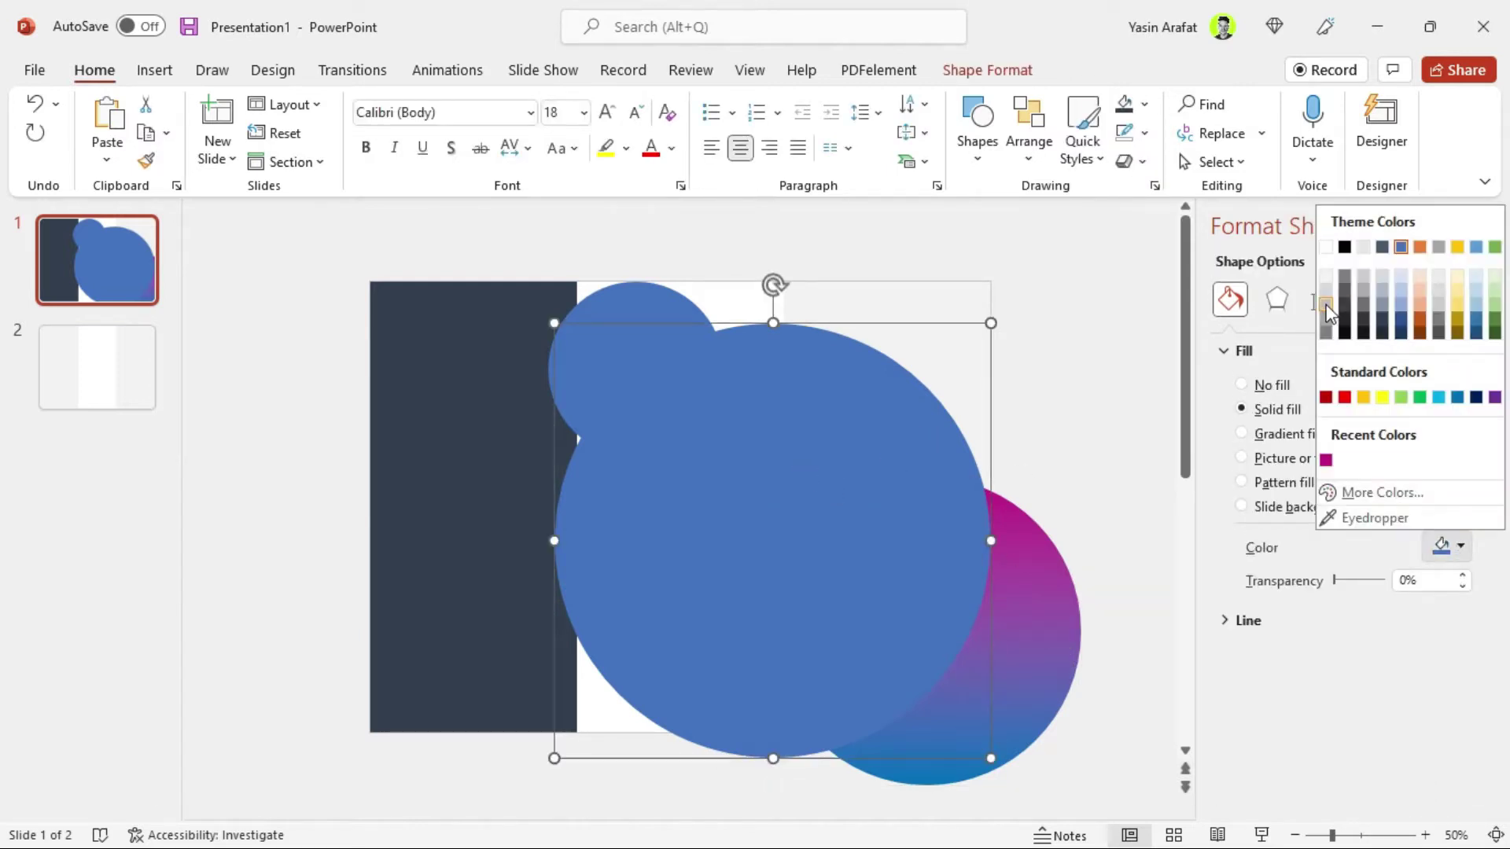
left_click(1346, 290)
left_click(841, 553)
left_click(1290, 434)
- Make the gradient's end stop light grey and its starting stop dark grey
left_click(1386, 712)
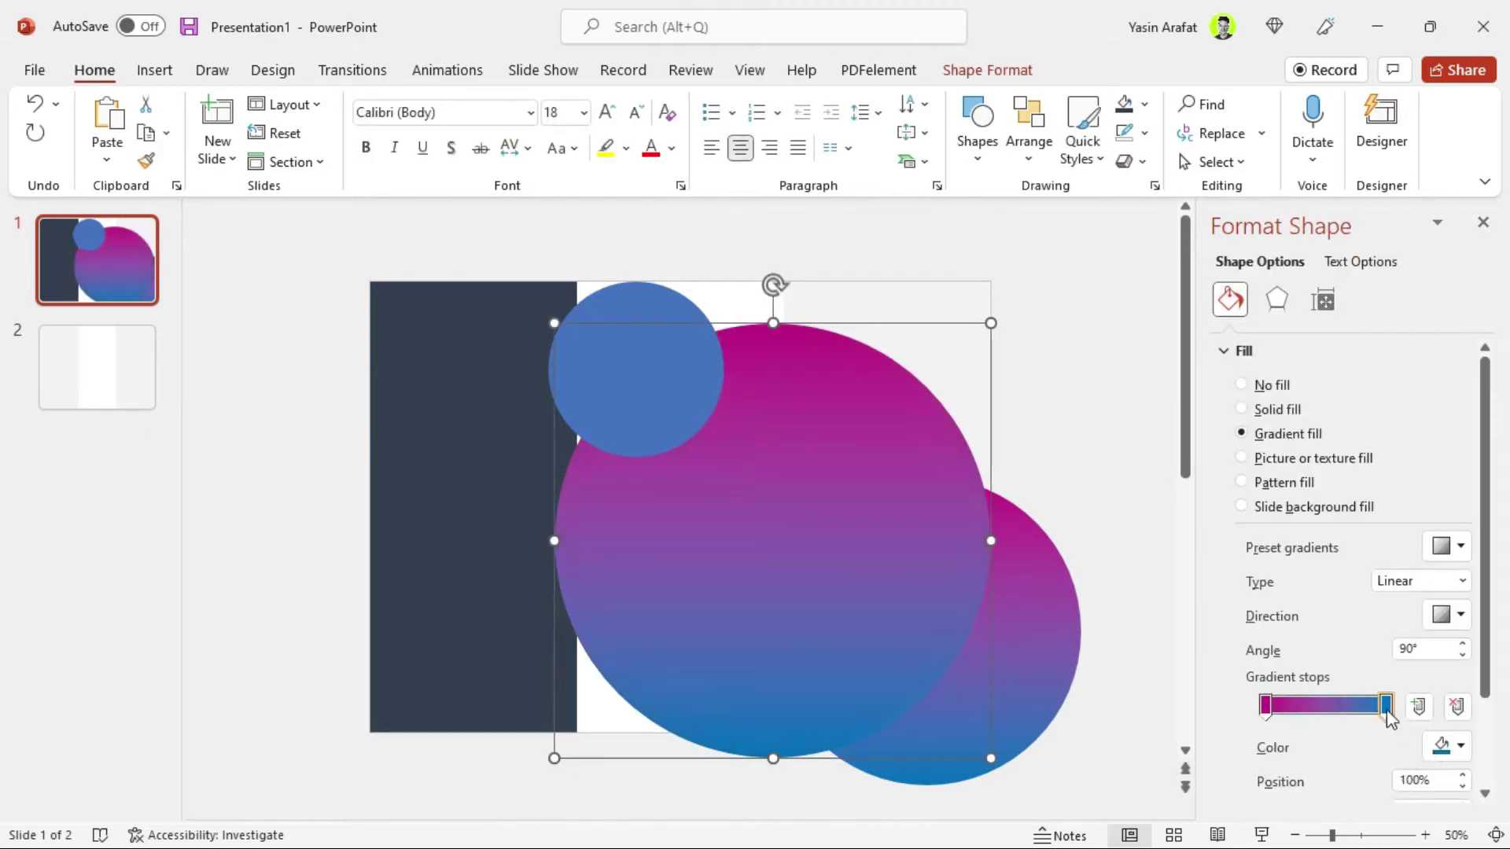
left_click(1445, 746)
left_click(1325, 523)
left_click(1265, 705)
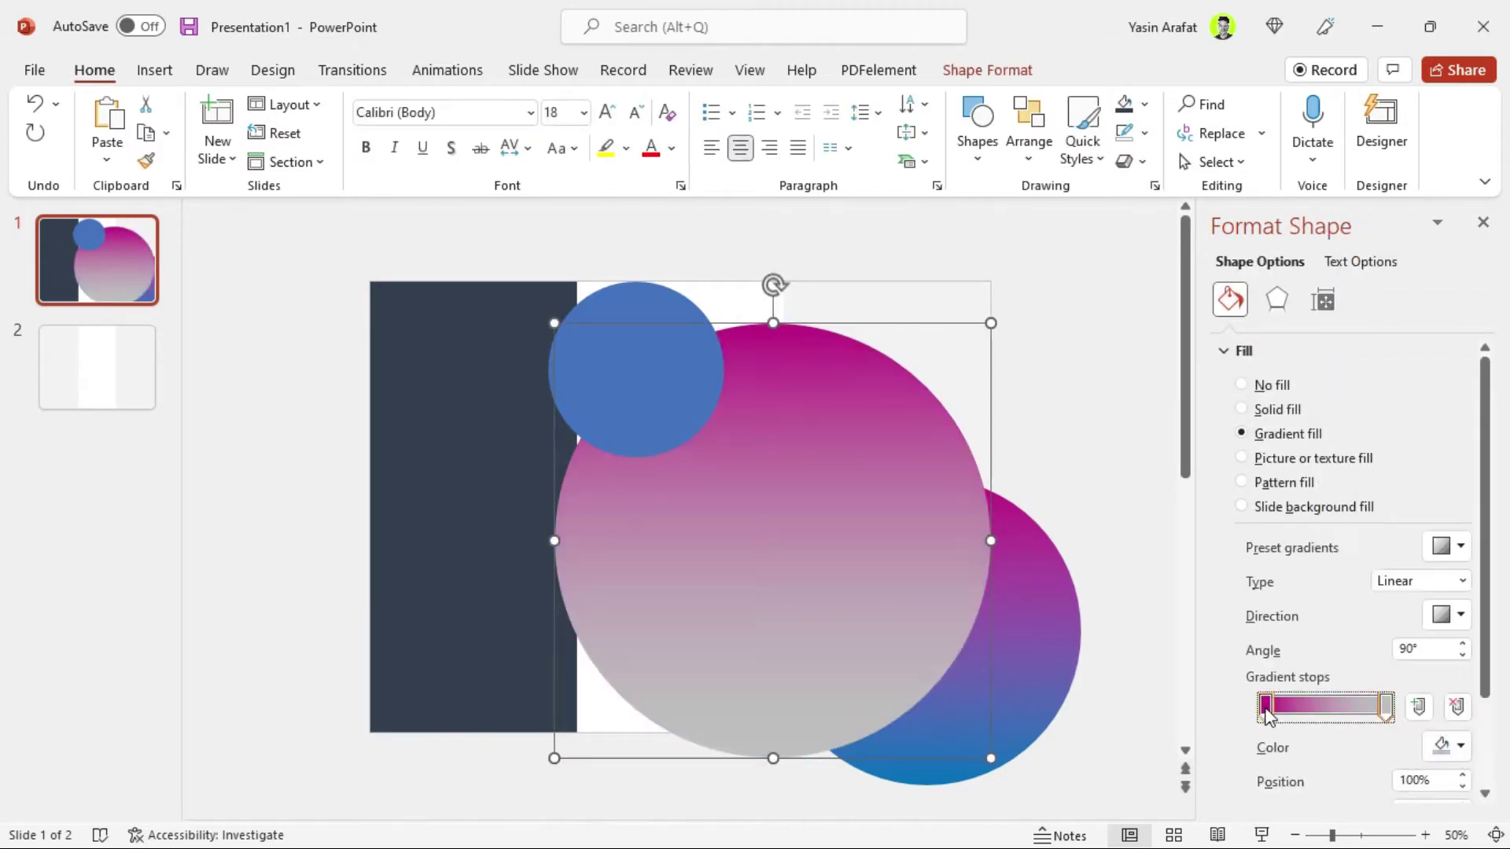
left_click(1445, 746)
left_click(1344, 507)
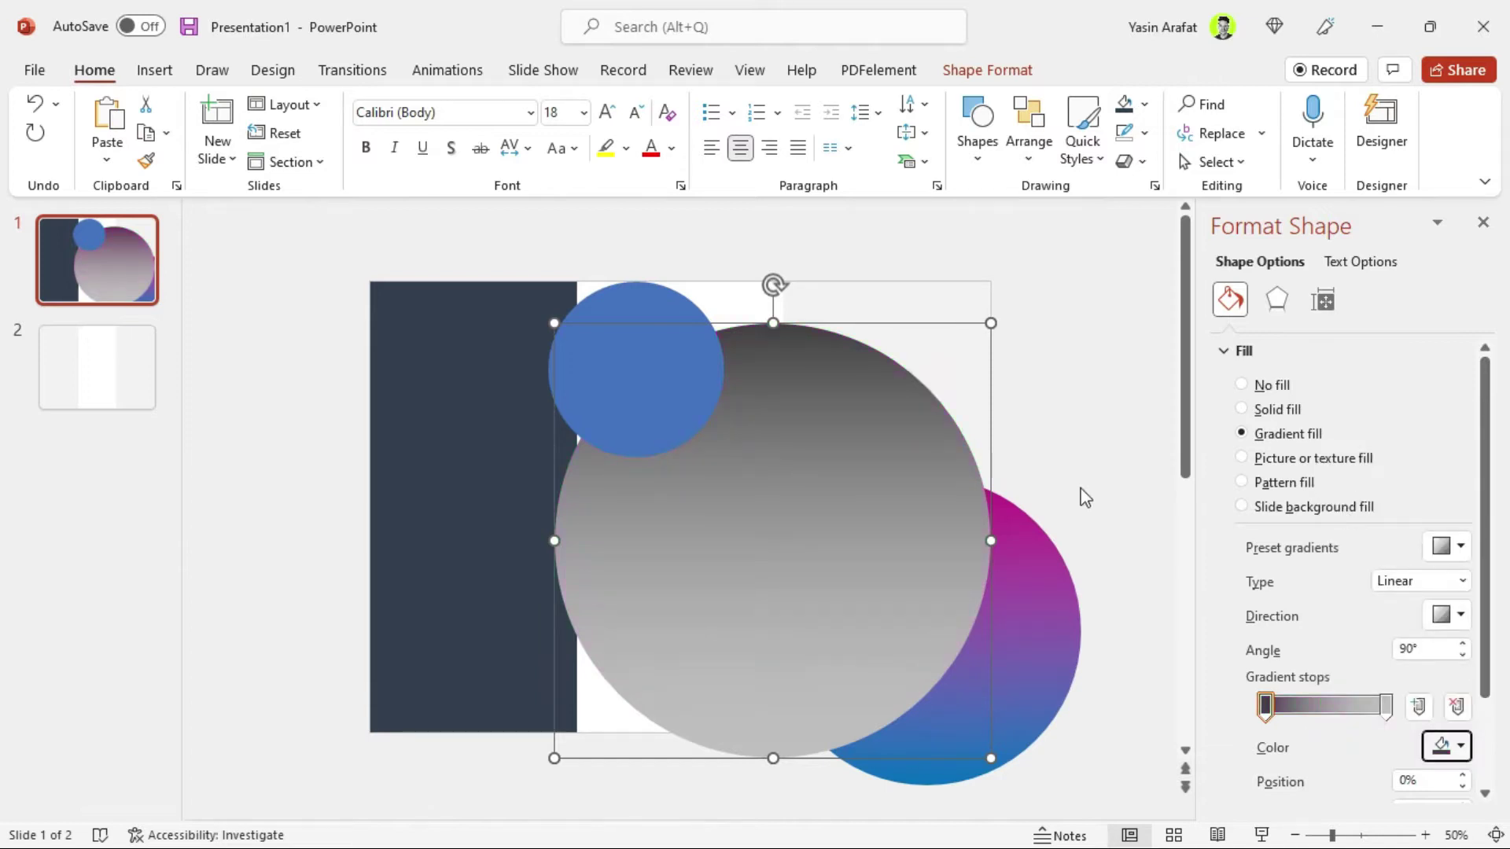
- Make the starting stop mostly transparent and the end stop partly transparent
scroll(1342, 666, "down", 1)
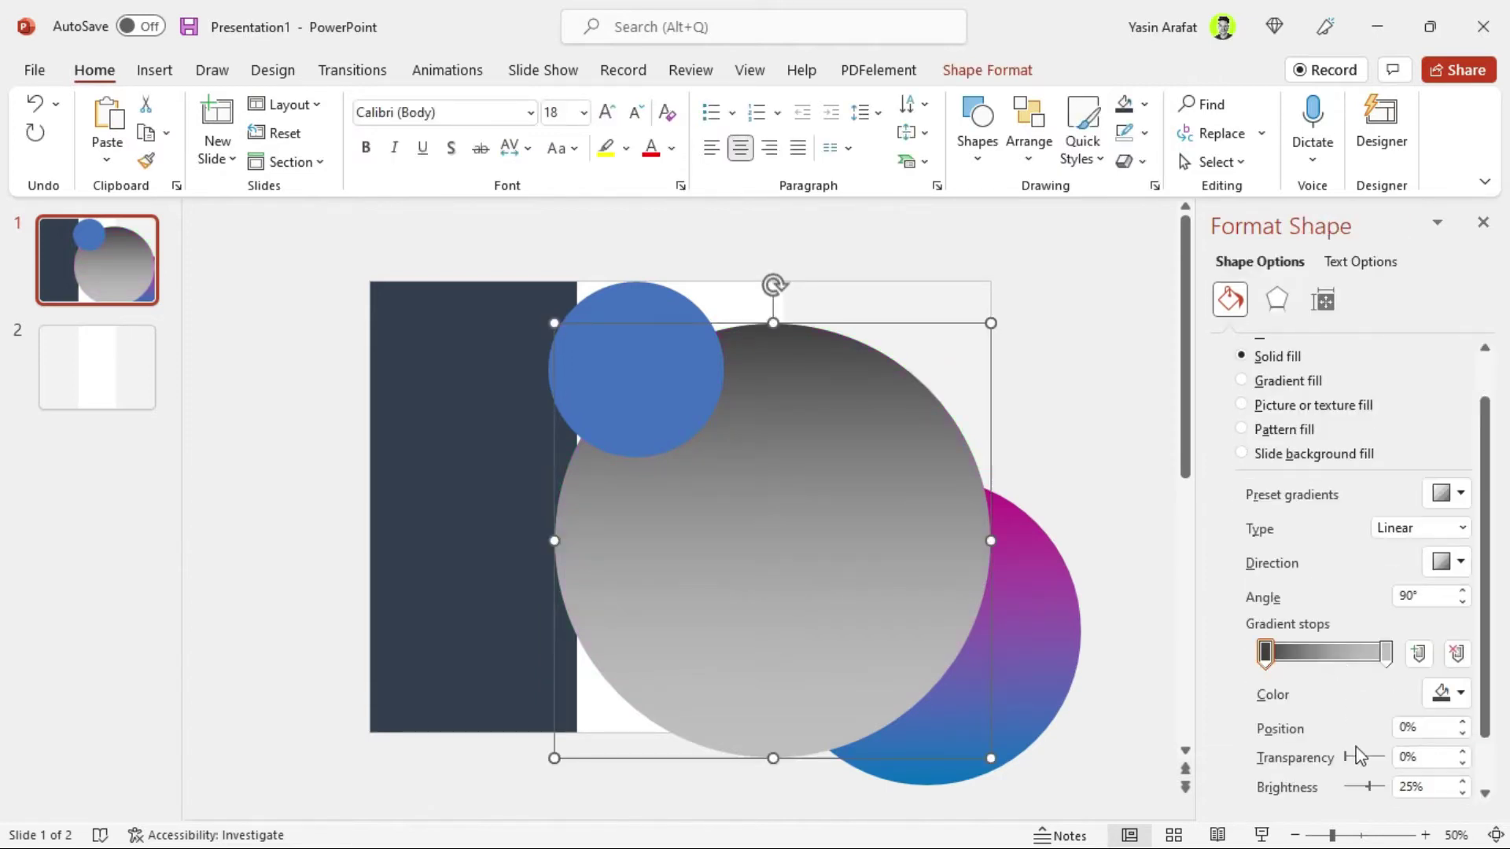
left_click_drag(1346, 757, 1380, 758)
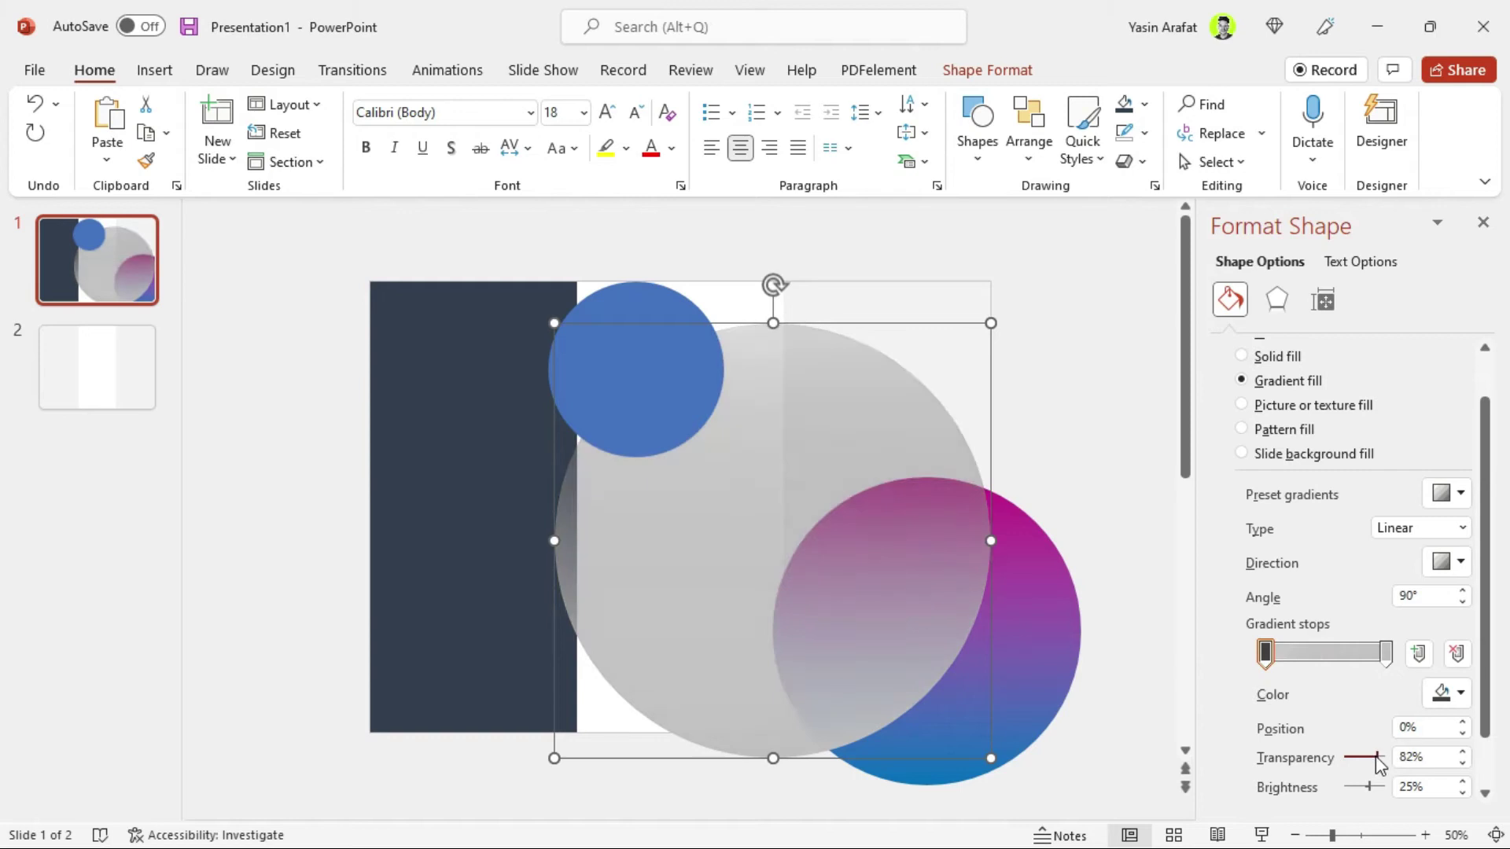
left_click(1386, 653)
left_click_drag(1348, 757, 1380, 764)
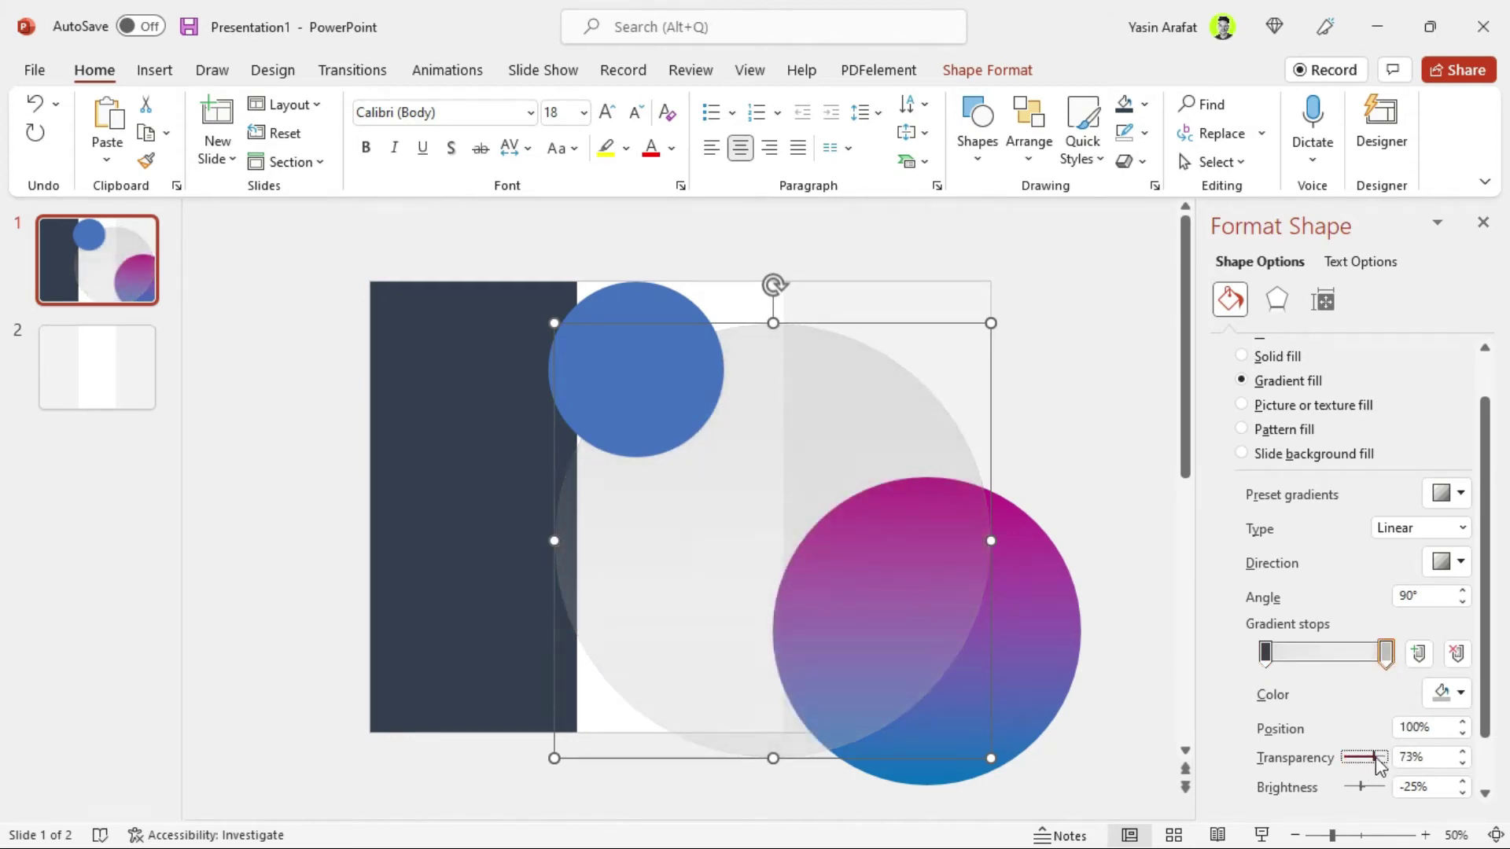
- Reduce the starting stop's transparency and change the end stop to grey
left_click(1048, 470)
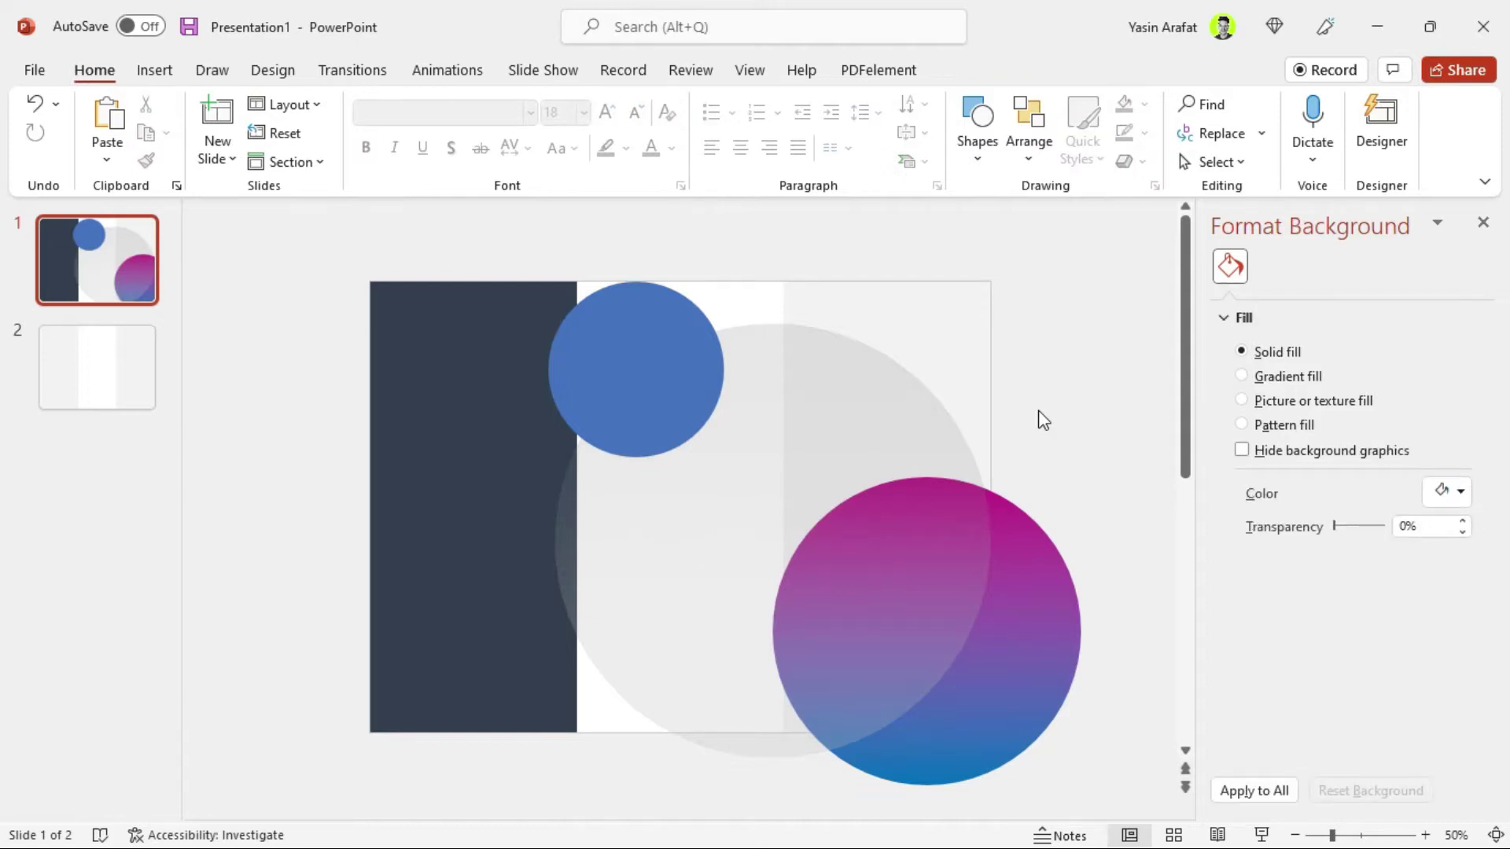
left_click(880, 445)
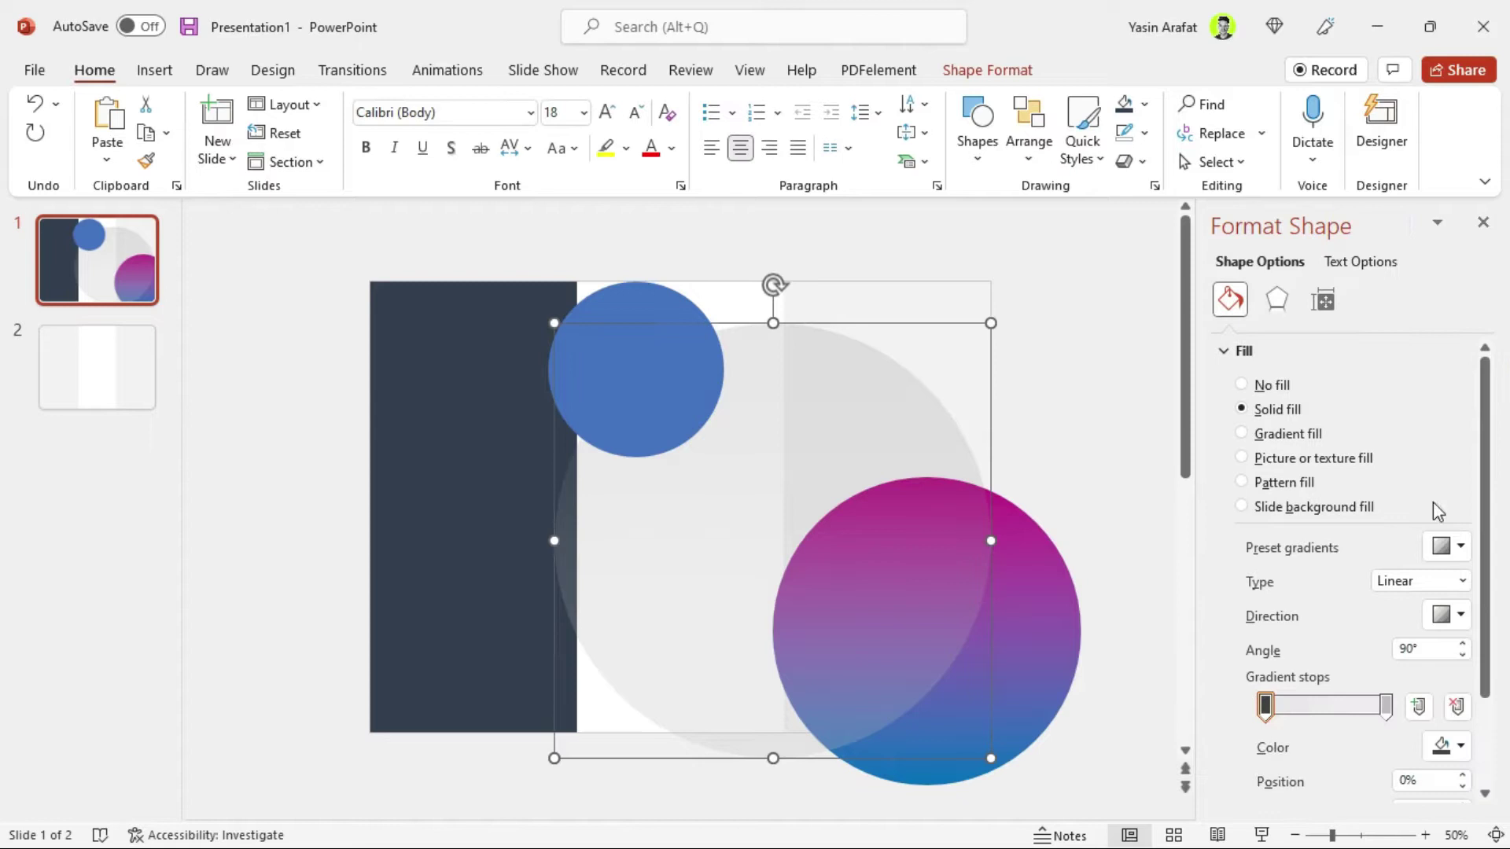
scroll(1376, 764, "down", 1)
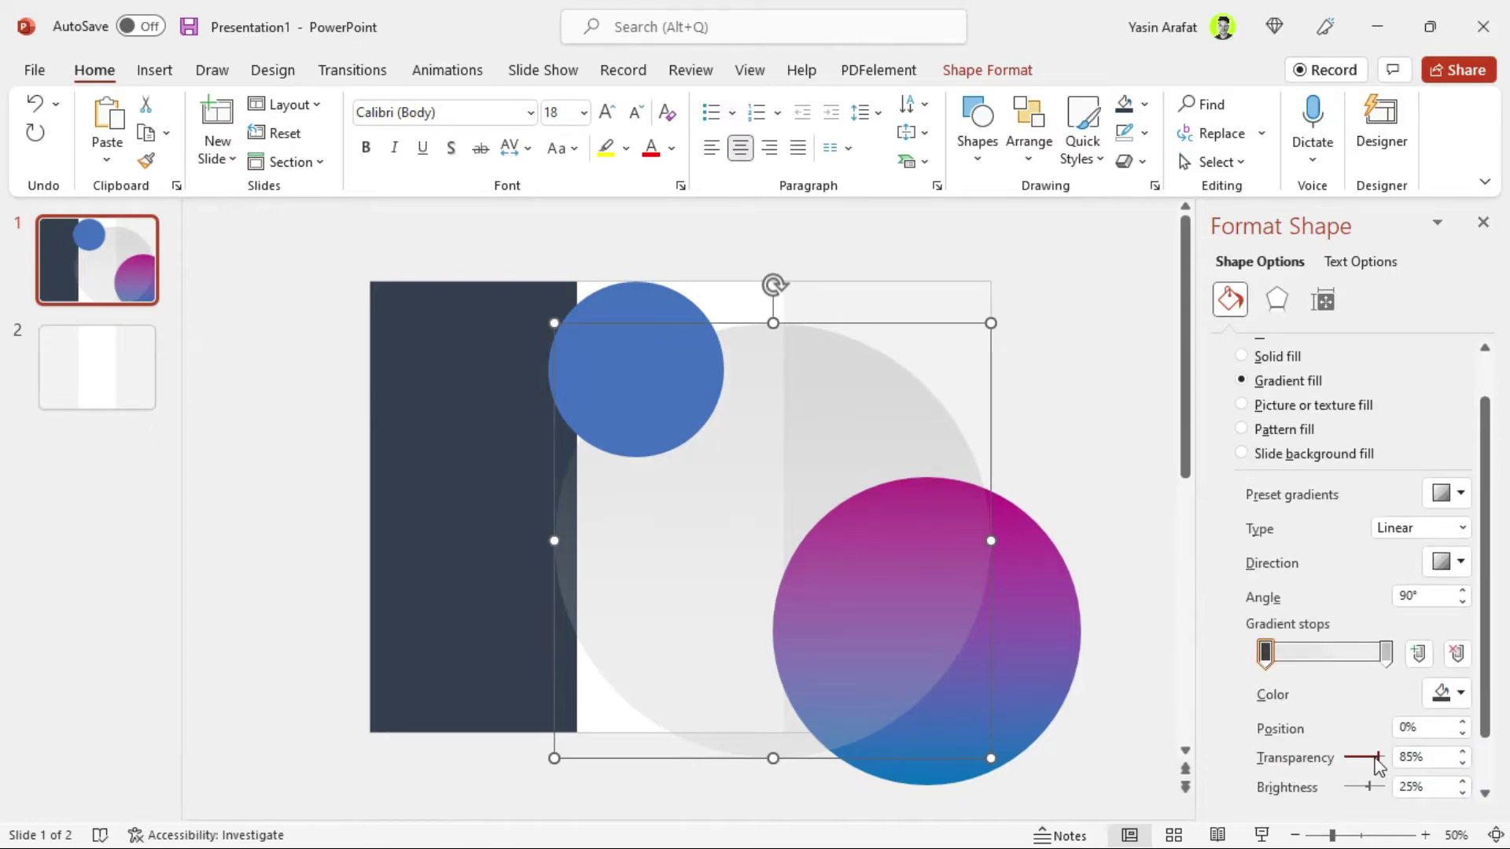
left_click_drag(1378, 765, 1366, 759)
left_click(1385, 652)
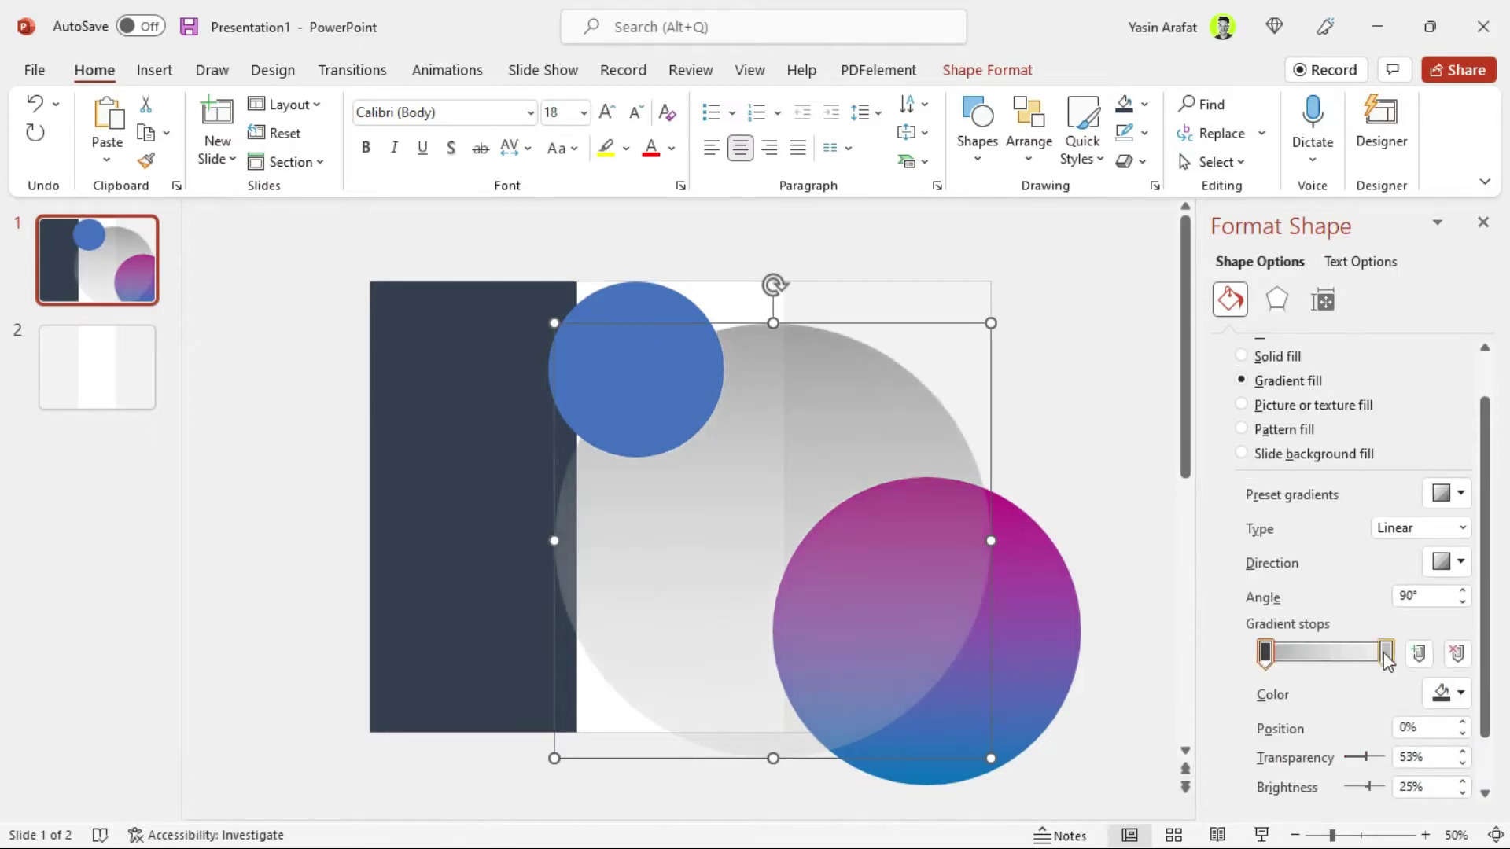
left_click(1448, 698)
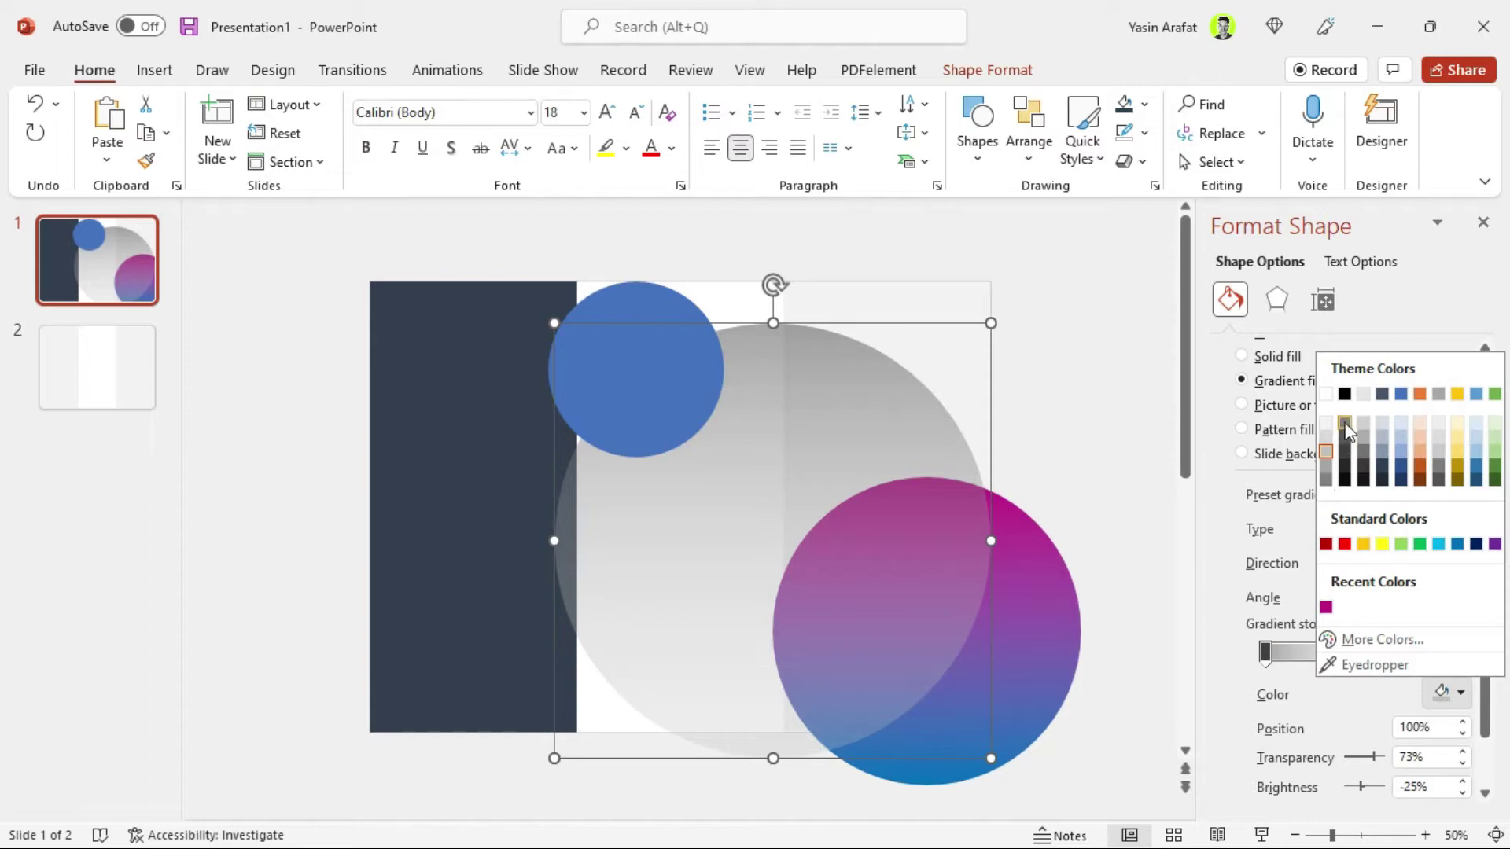
left_click(1345, 429)
- Add a light grey middle gradient stop at 59% with 64% transparency
left_click(1336, 653)
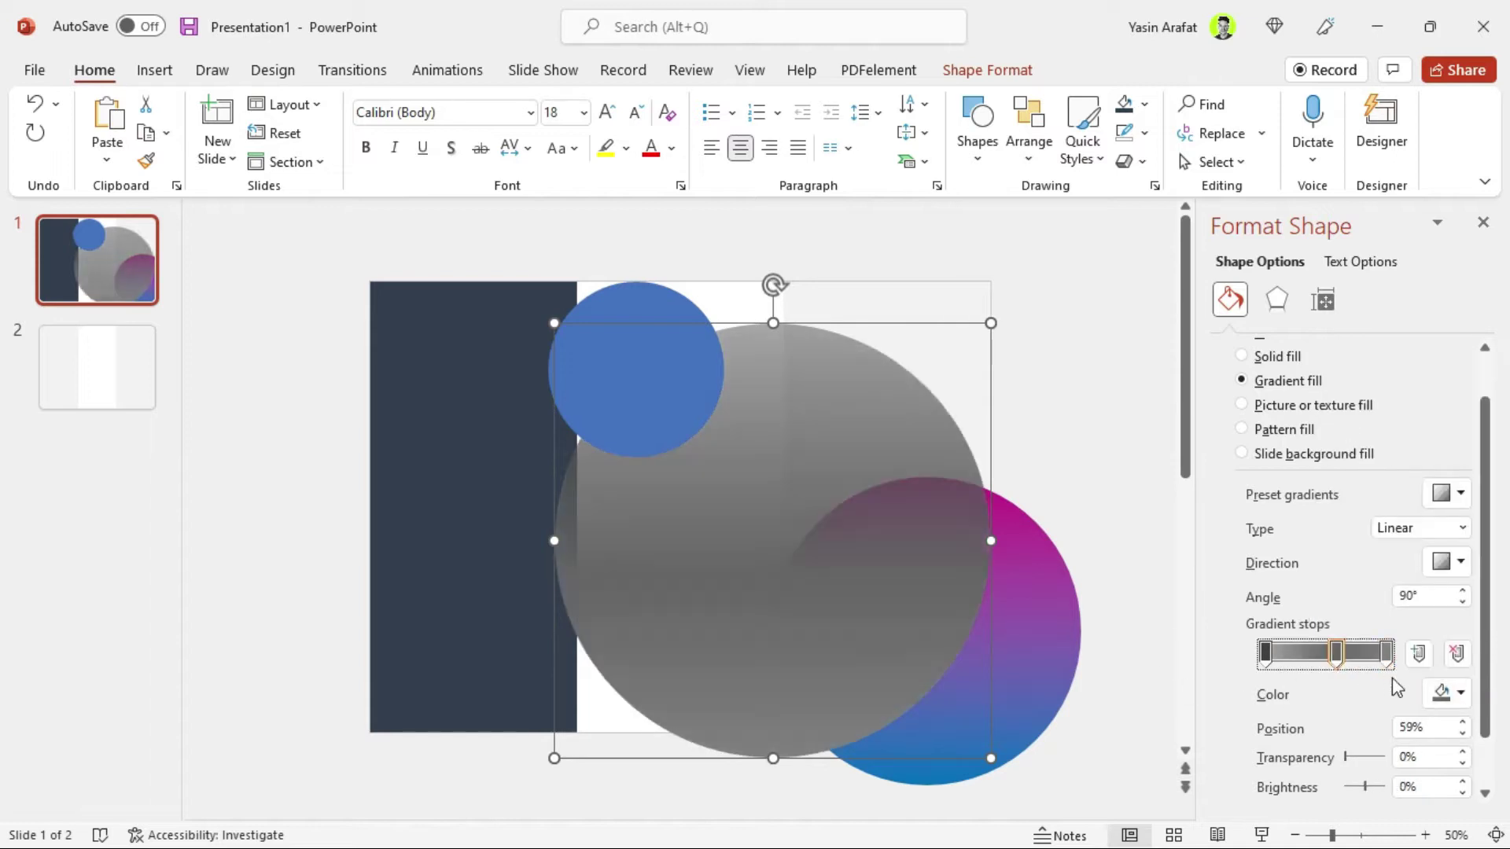
left_click(1447, 693)
left_click(1325, 454)
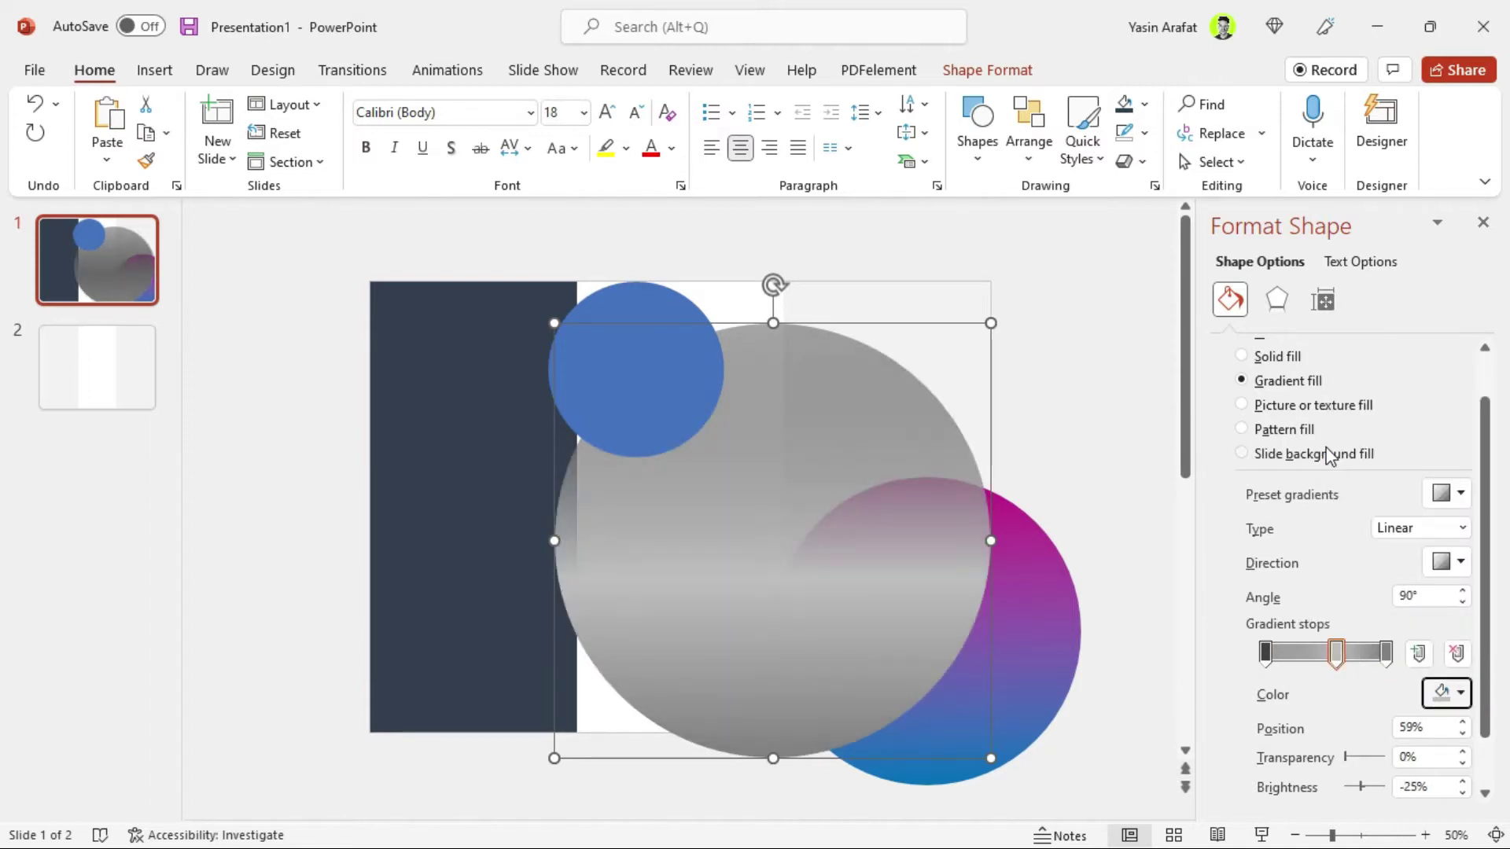
left_click_drag(1347, 757, 1371, 756)
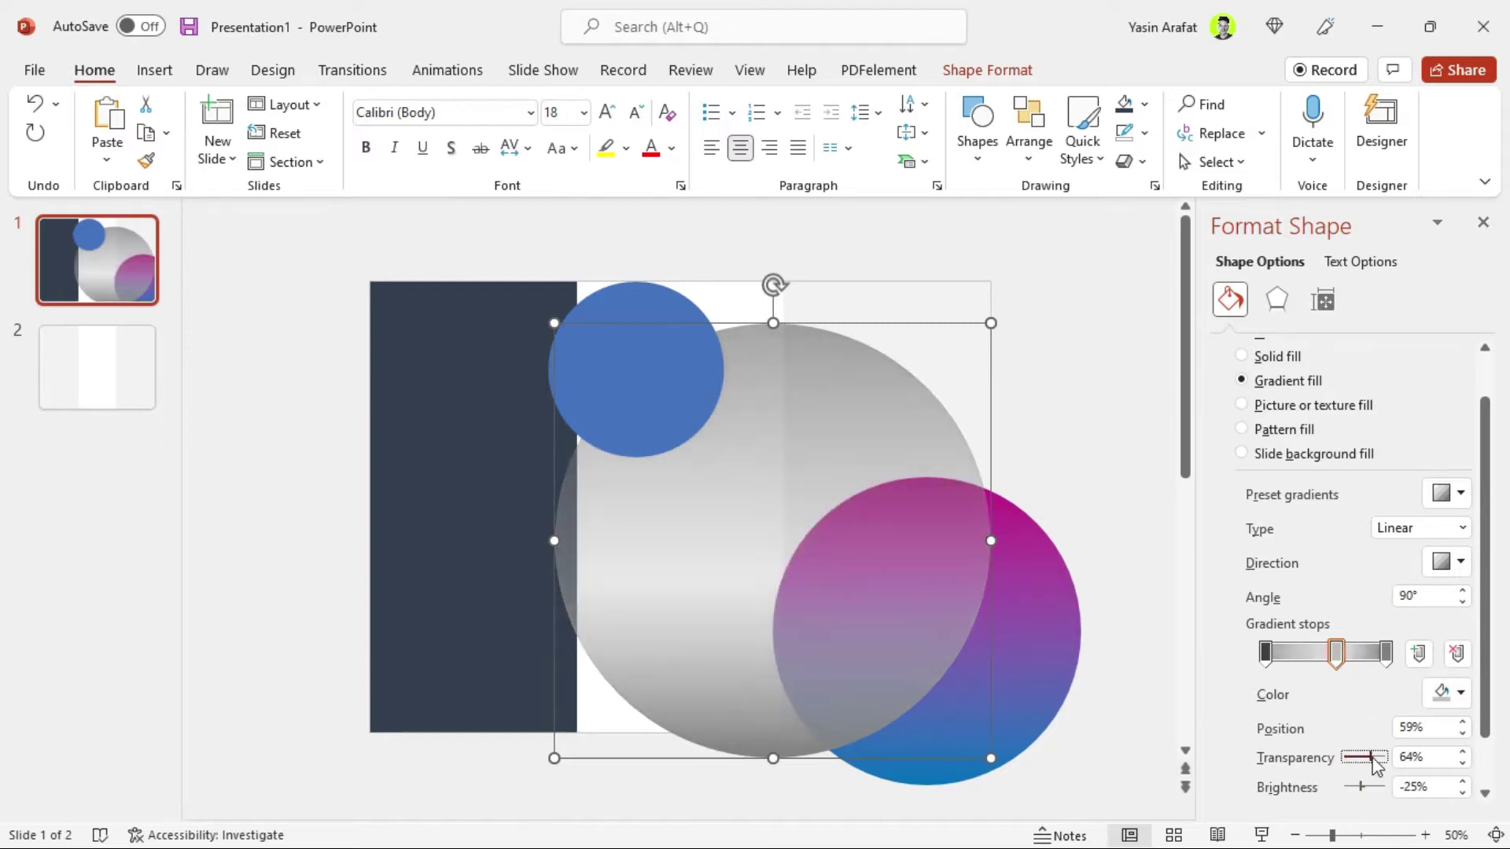
left_click(1117, 507)
left_click(863, 435)
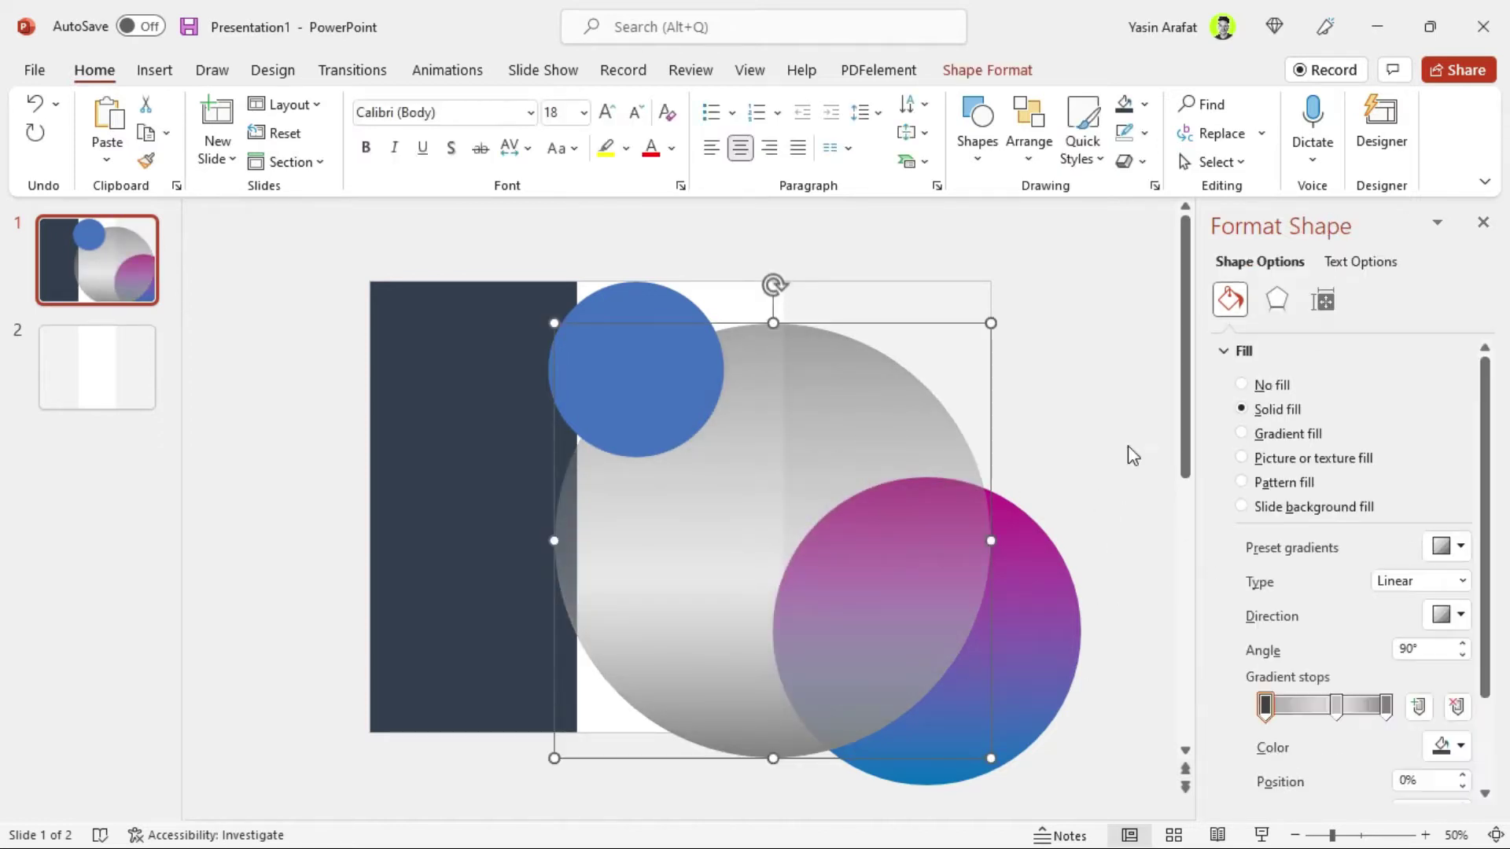
left_click(1070, 448)
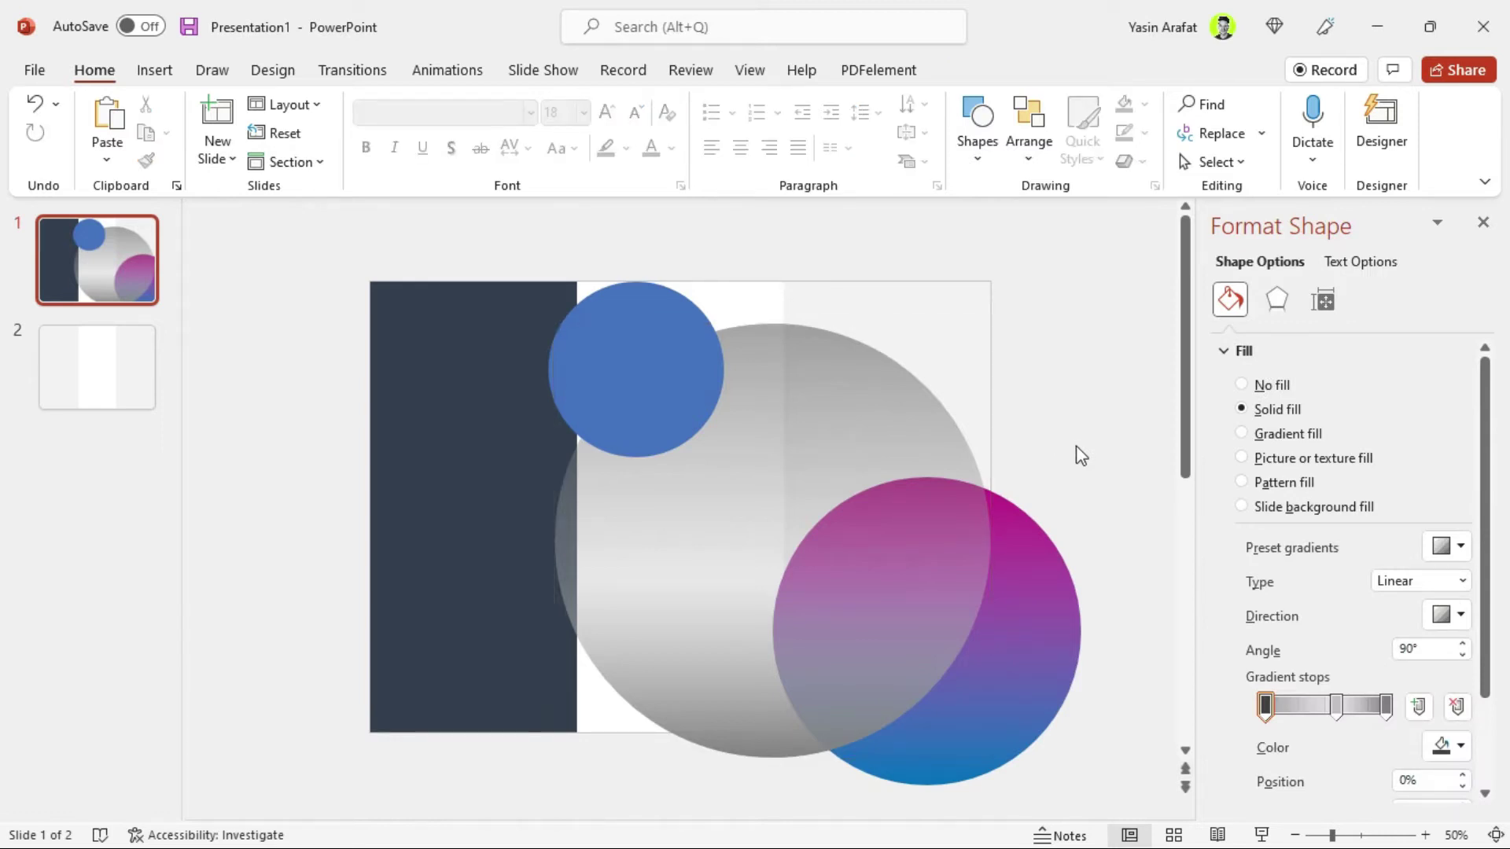
left_click(806, 503)
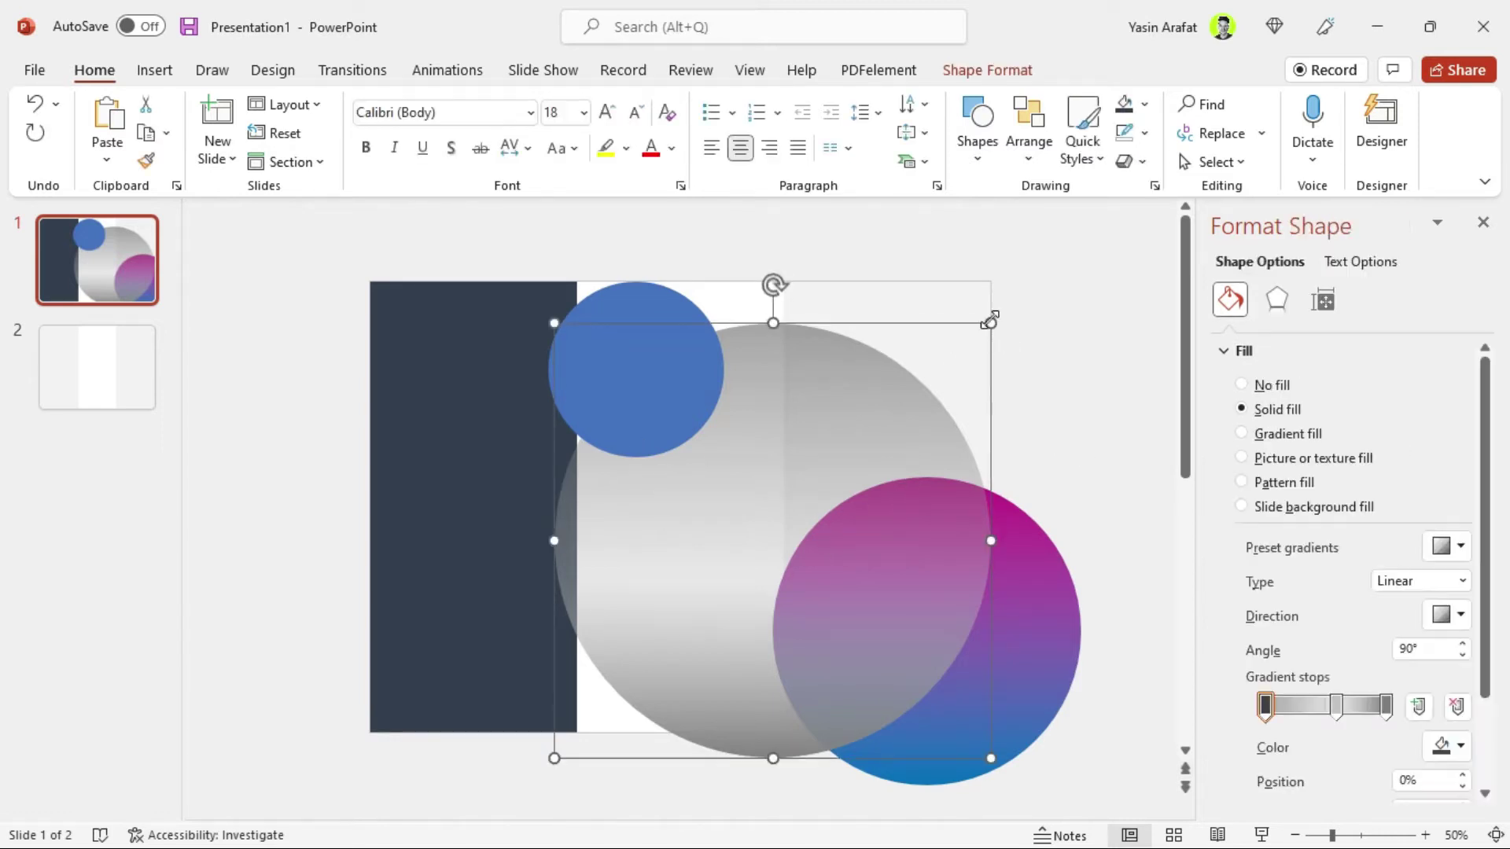
- Resize the grey gradient circle toward the upper left and nudge the magenta circle up-left
left_click_drag(988, 321, 882, 380)
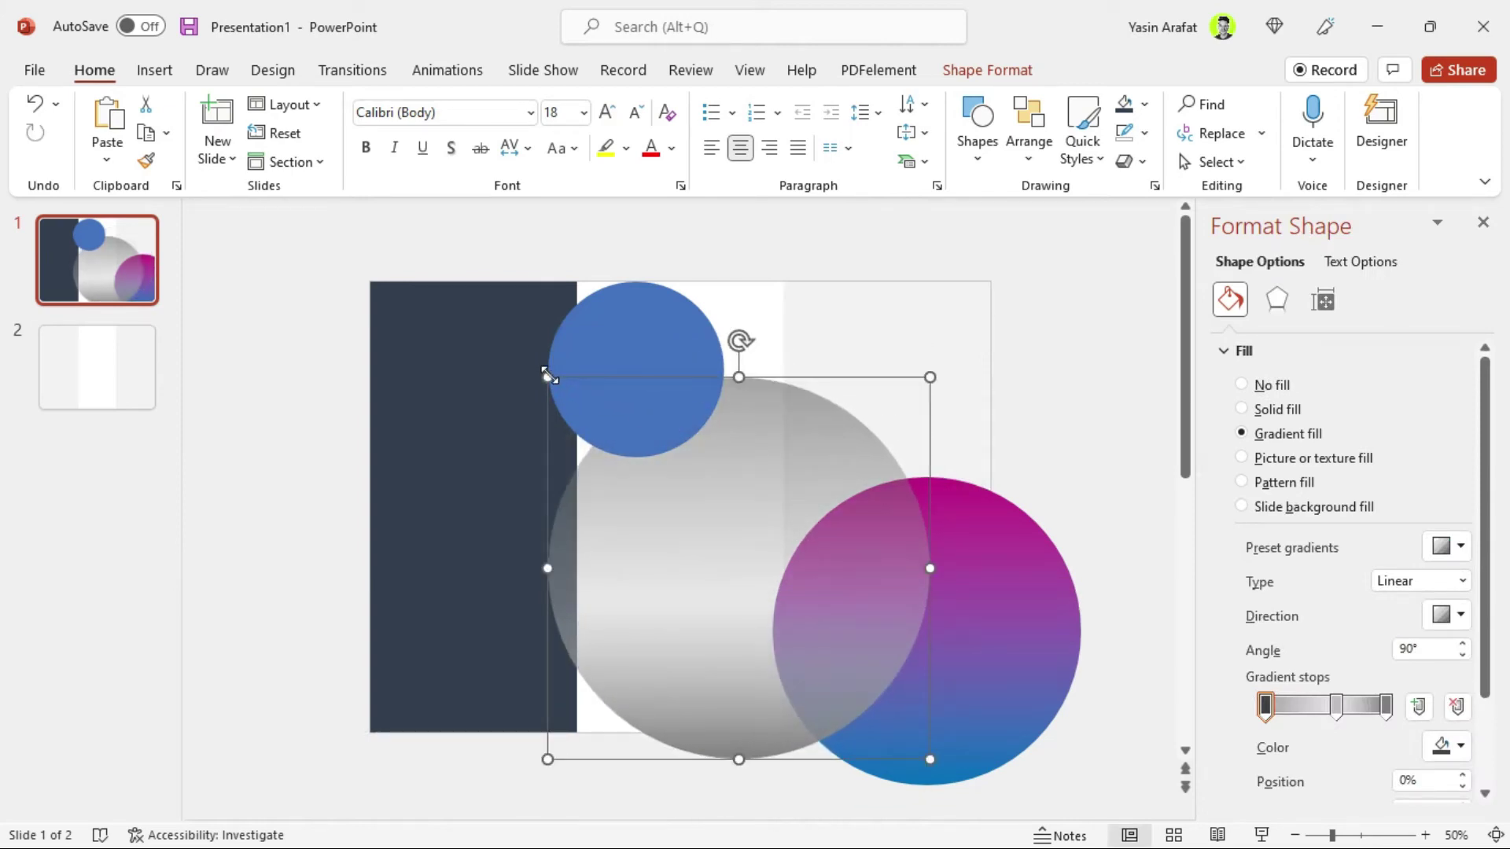
left_click_drag(547, 376, 509, 340)
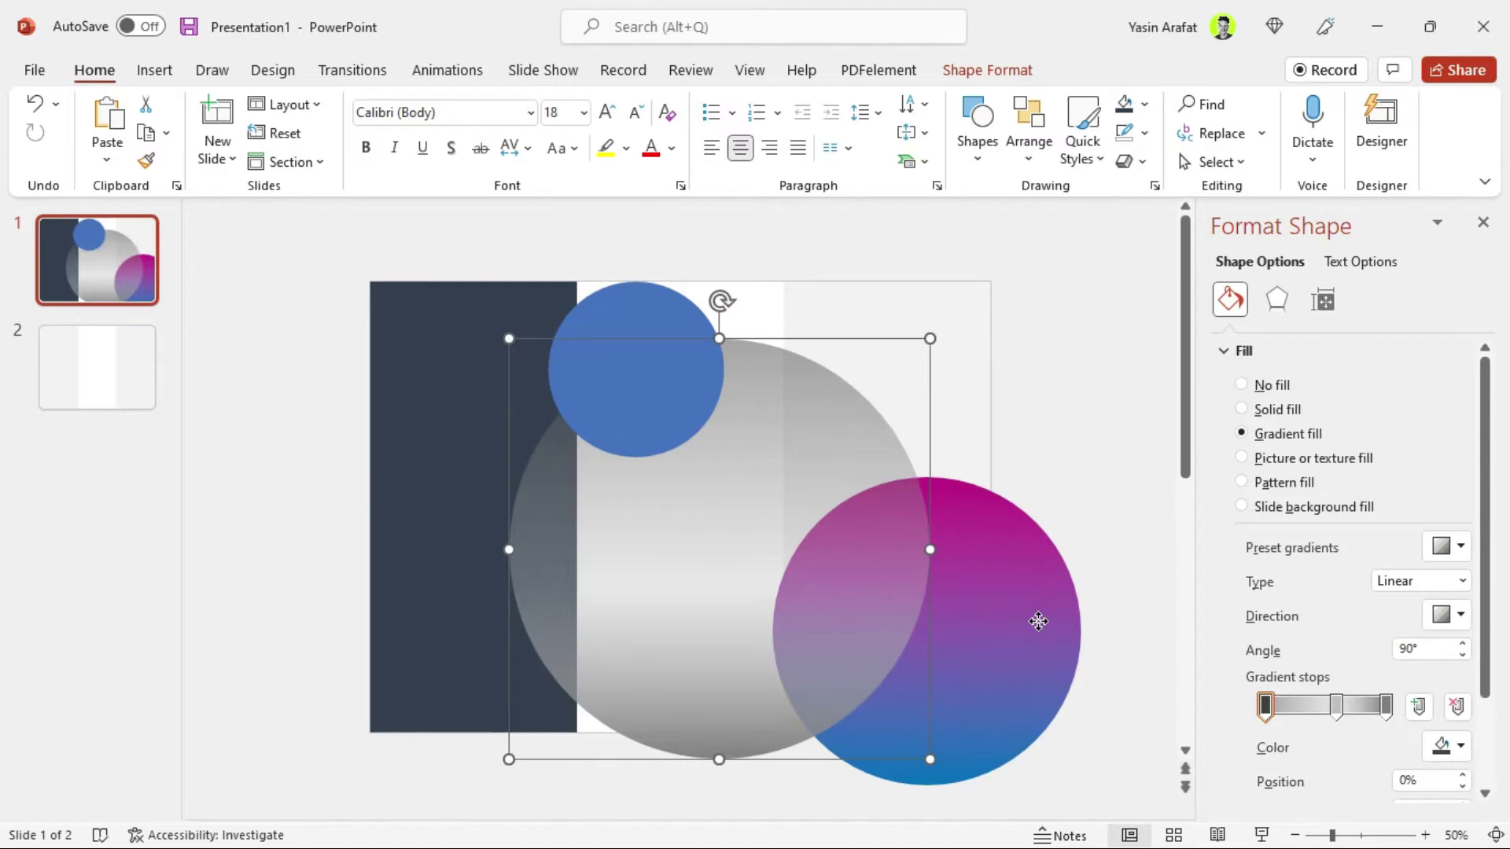
left_click(1014, 631)
left_click_drag(1014, 631, 989, 611)
- Fill the blue circle white and move it up past the slide's top edge
left_click(1106, 465)
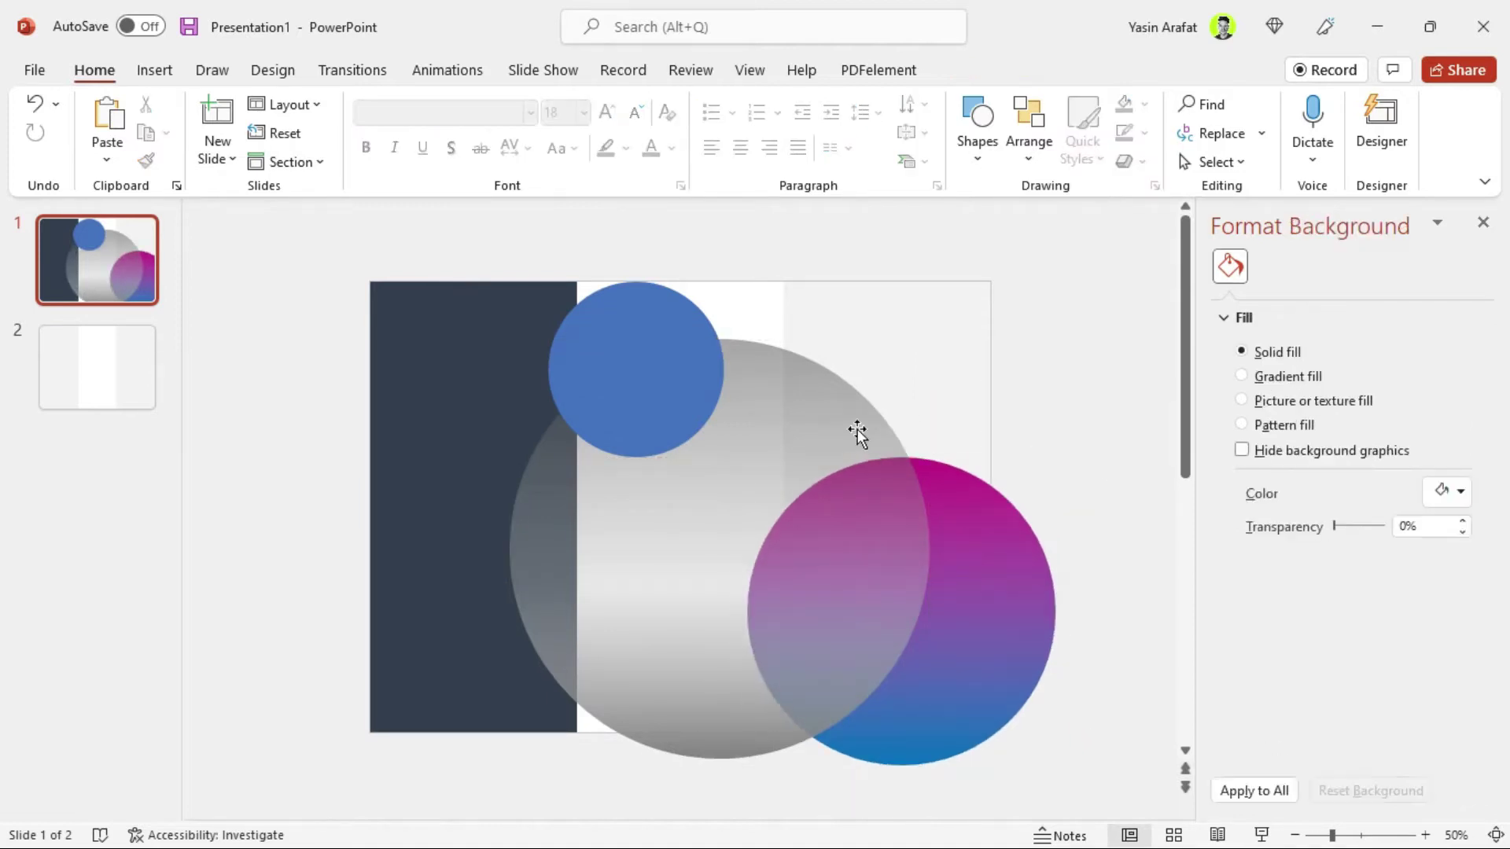
left_click(667, 381)
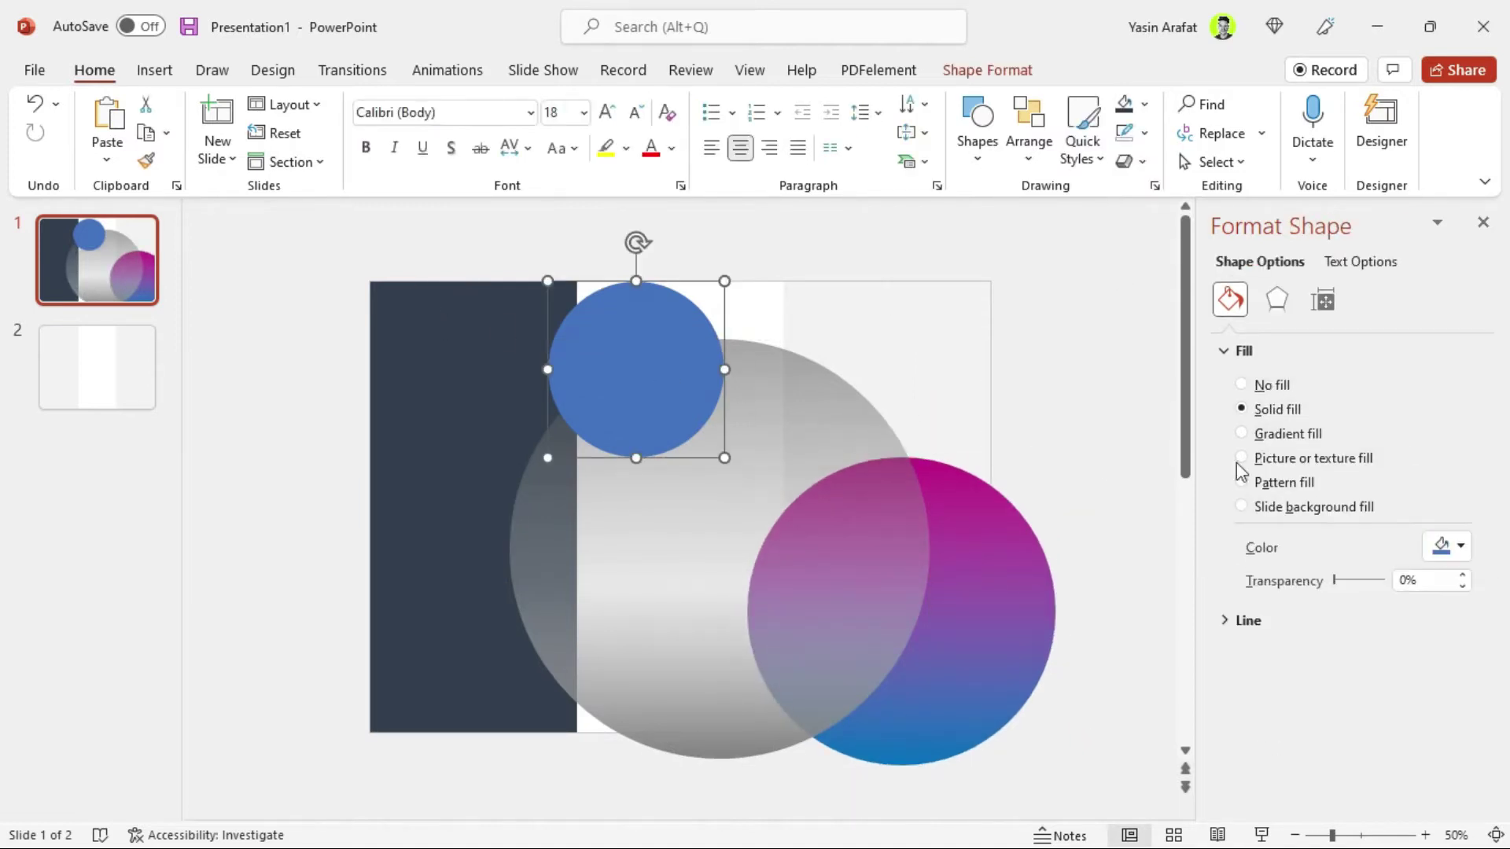
left_click(1460, 545)
left_click(1325, 246)
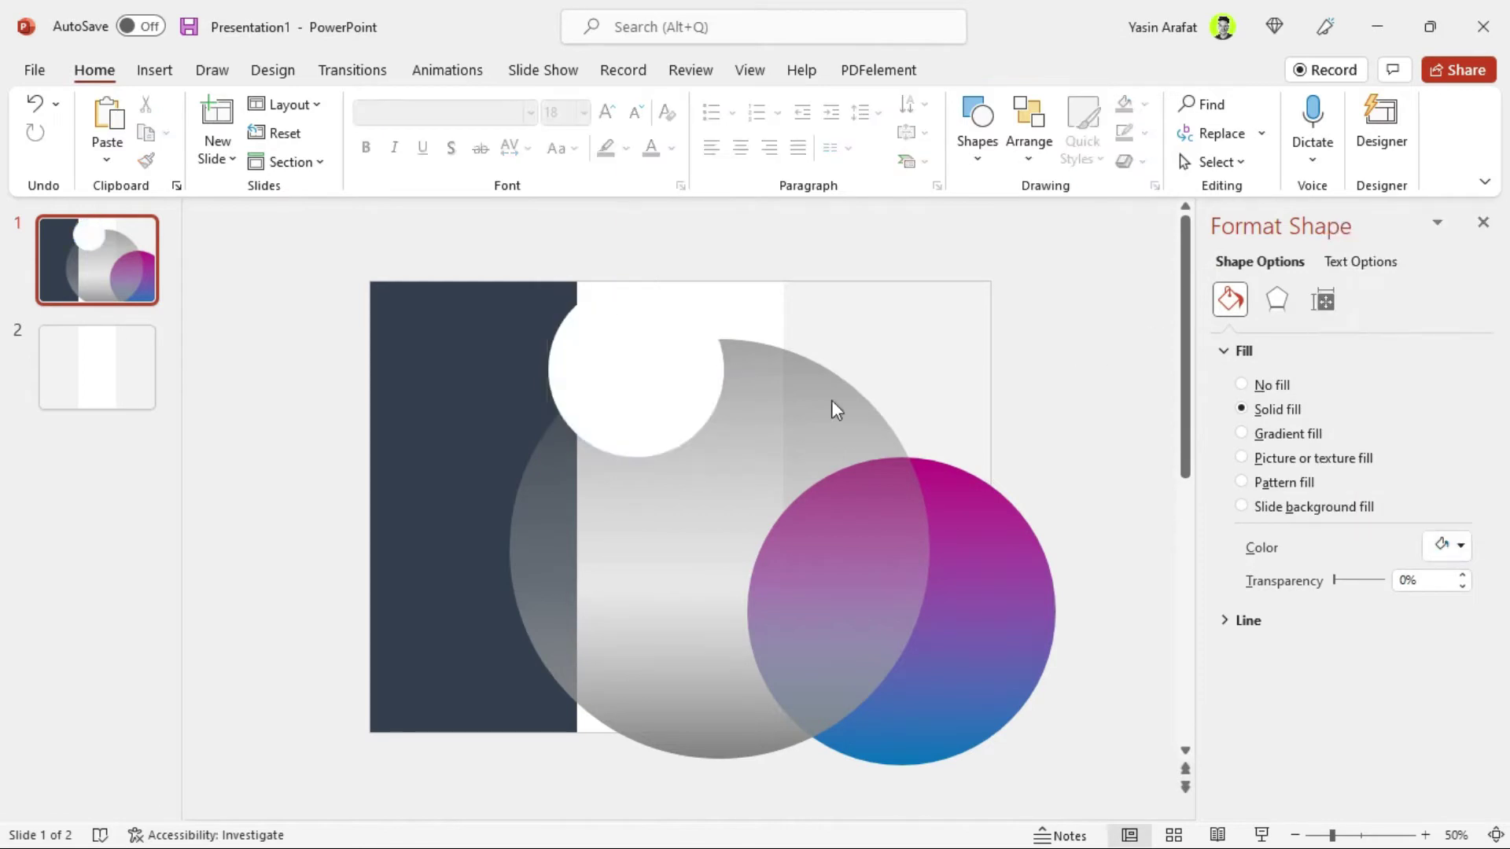
key("Escape")
left_click_drag(679, 382, 677, 343)
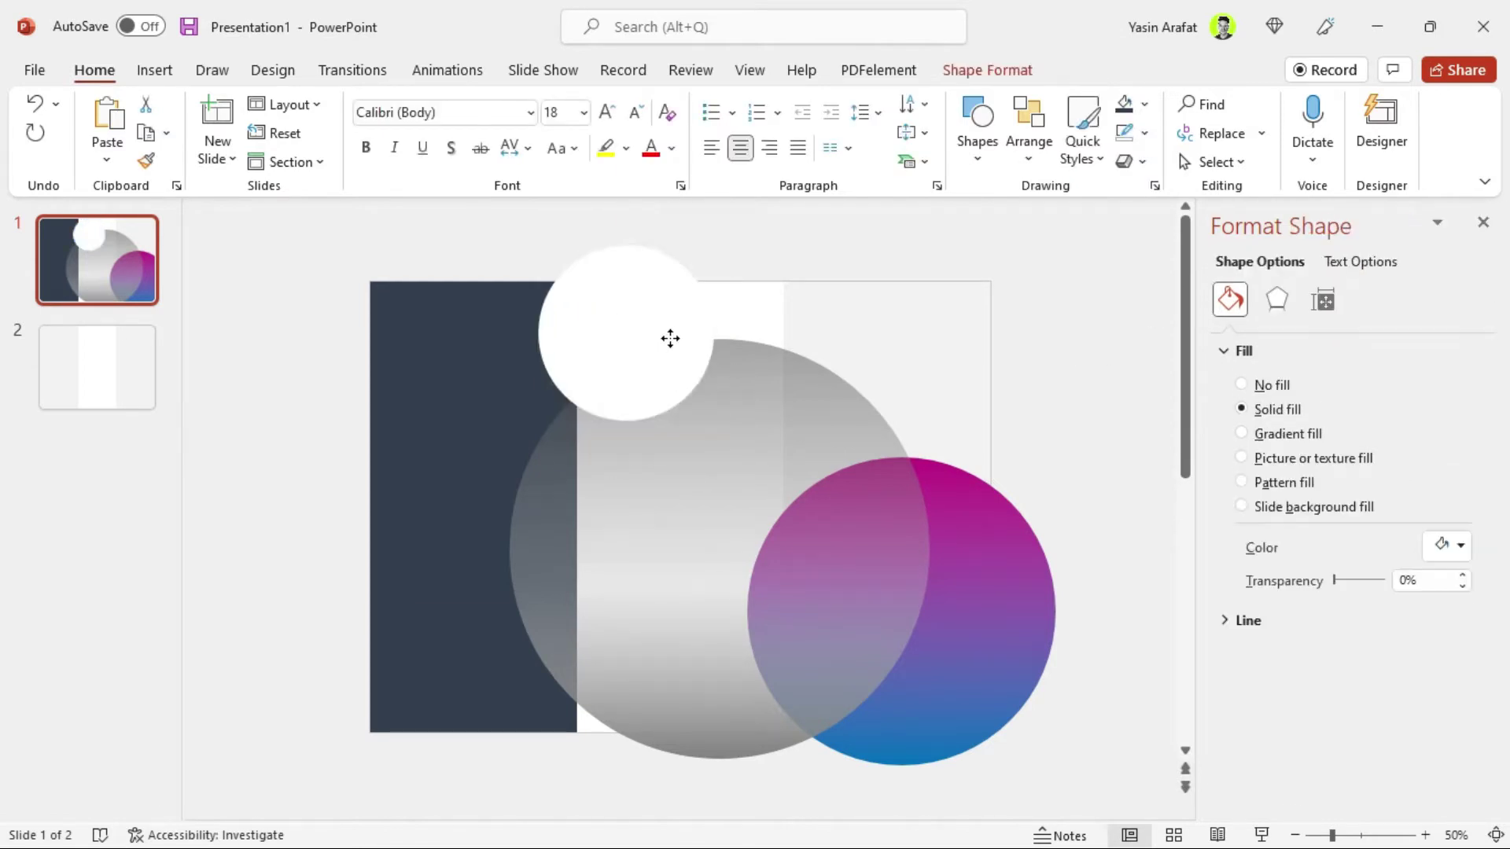
- Bring the dark left panel in front of the grey circle
left_click(275, 346)
left_click(469, 360)
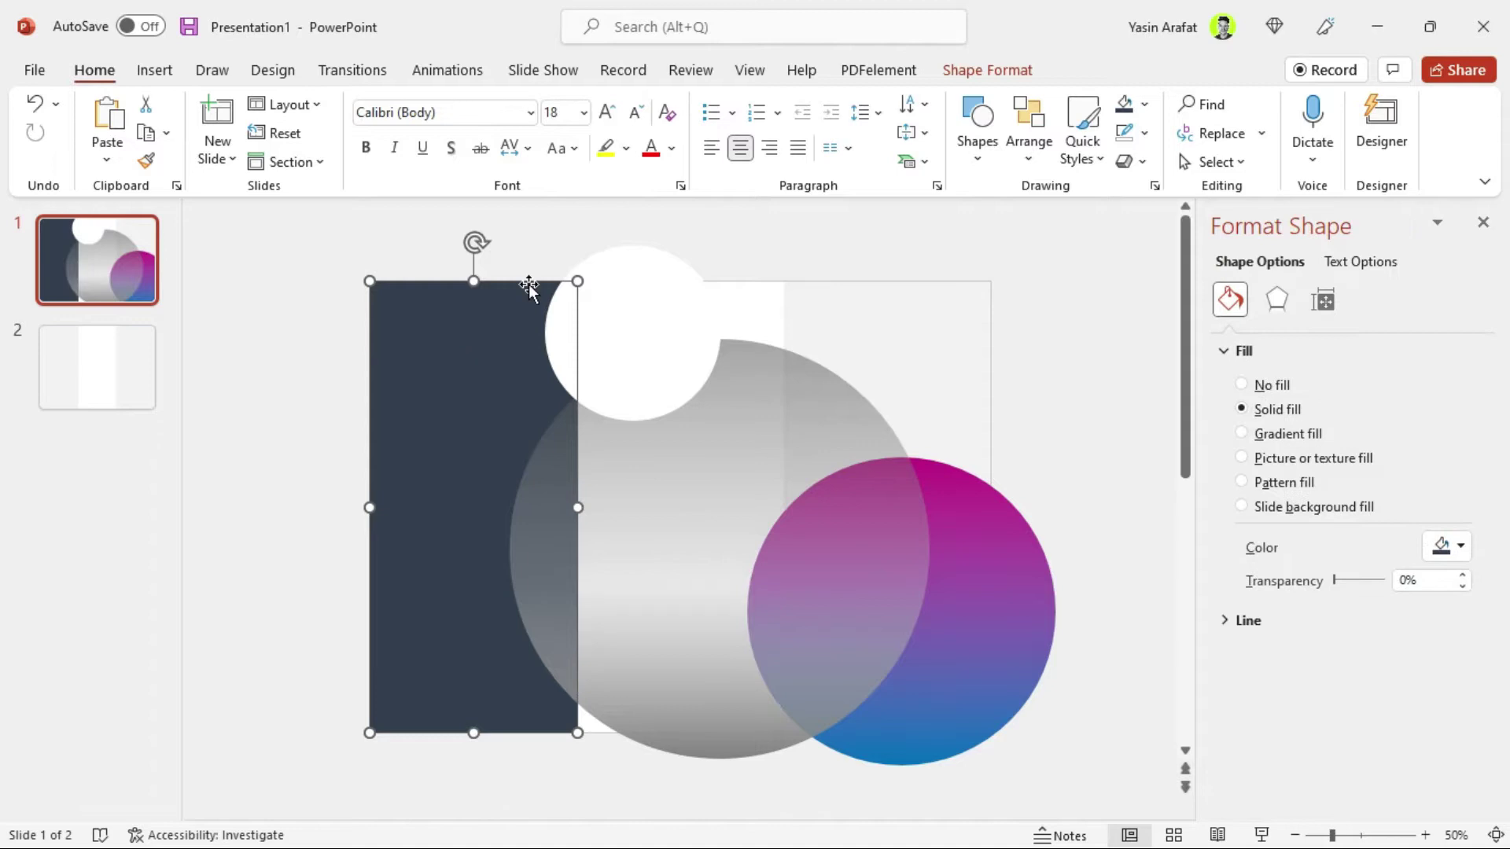
left_click(1029, 129)
left_click(1030, 226)
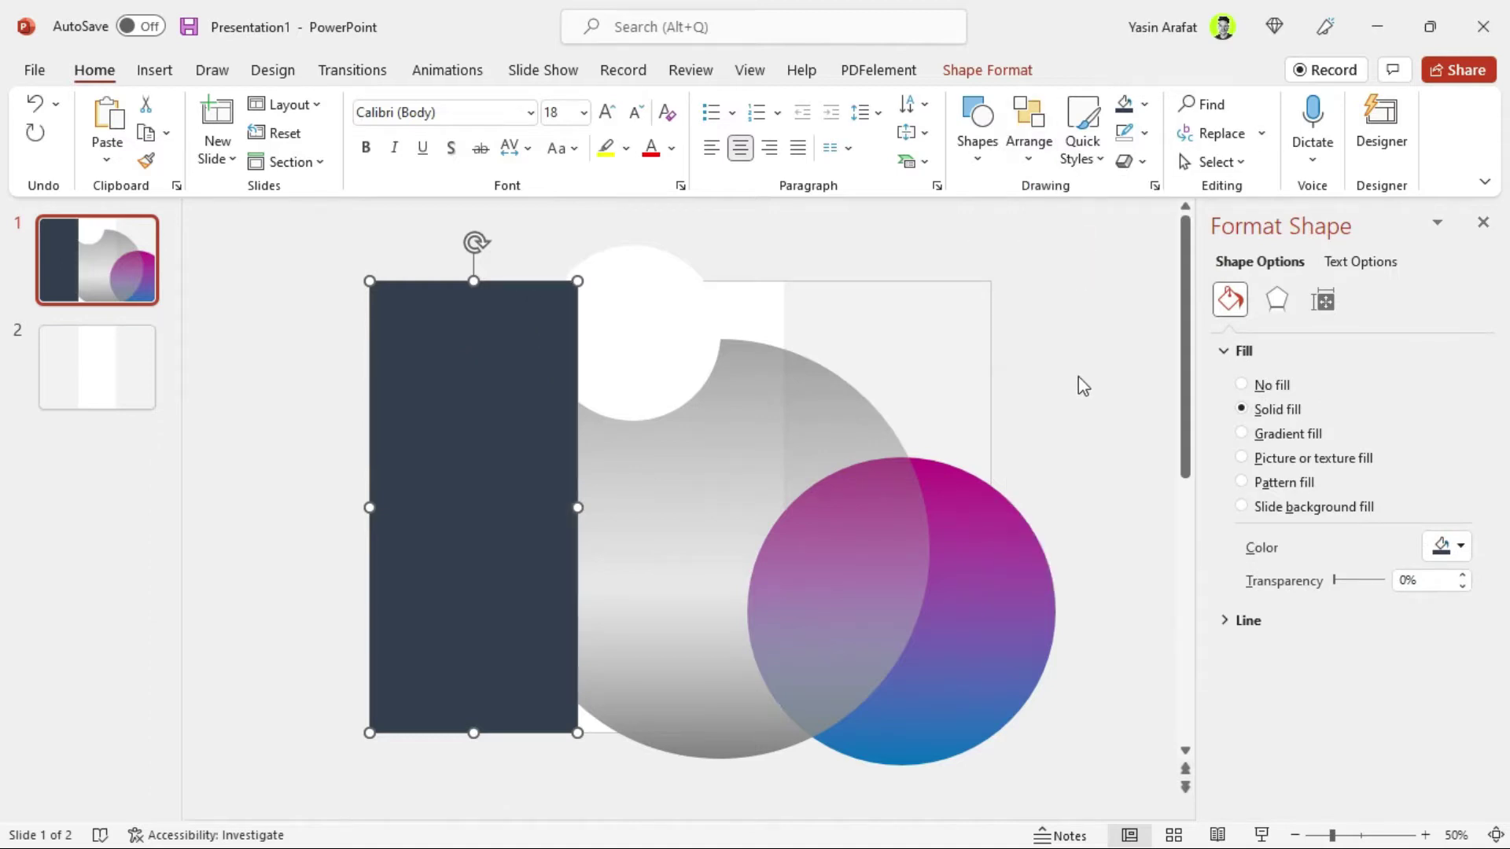
- Paste a copy of the white circle and shrink it onto the magenta circle's edge
left_click(1082, 384)
key("ctrl+v")
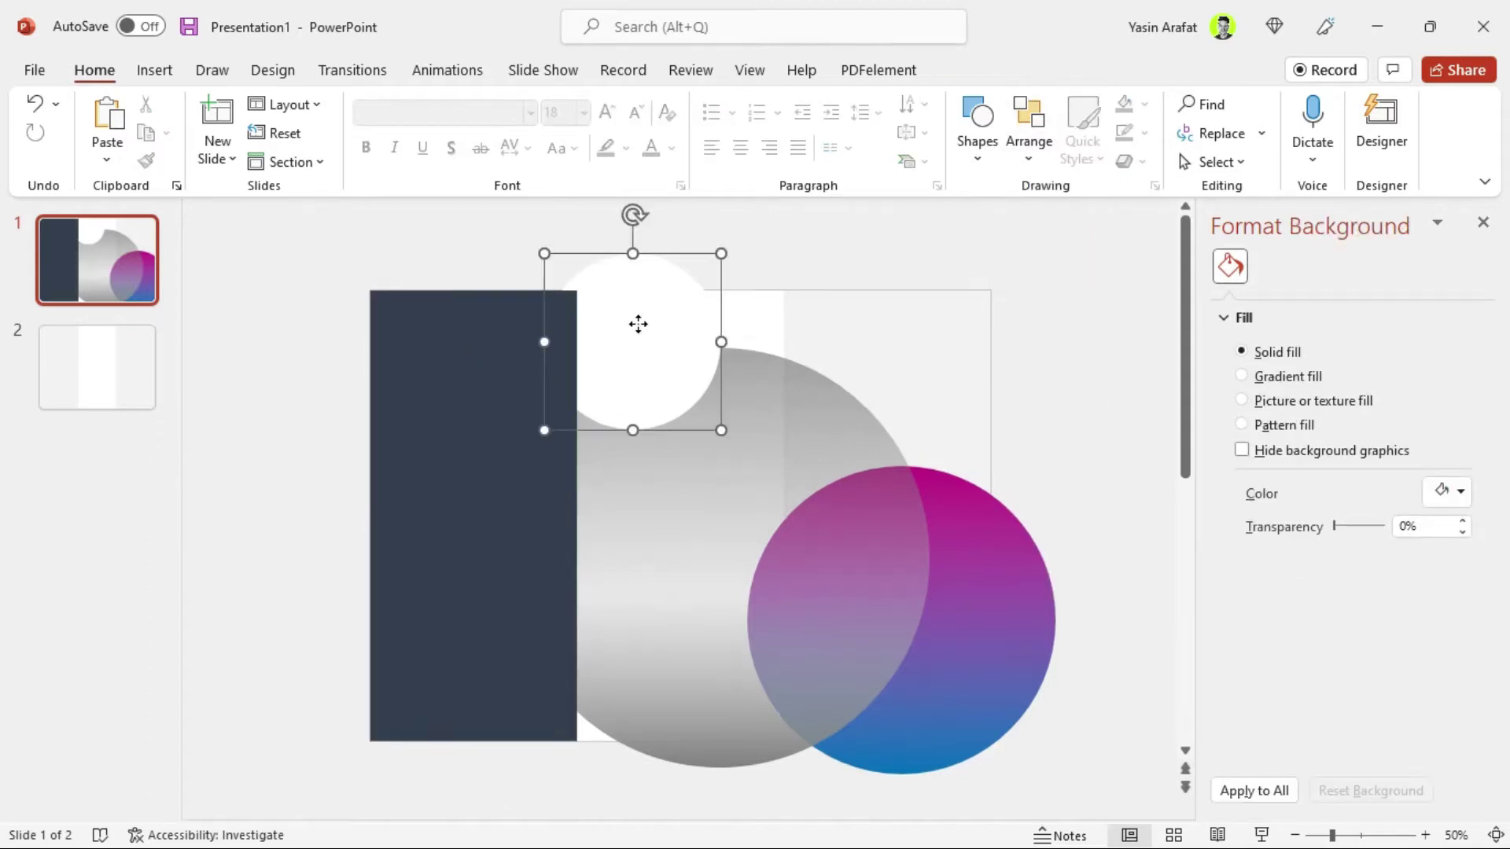
mouse_move(784, 474)
left_mouse_down()
mouse_move(839, 573)
mouse_move(751, 472)
mouse_move(878, 477)
mouse_move(859, 492)
left_mouse_up()
- Fill the small circle dark, settling on the panel's dark blue-grey after trying black
left_click(1458, 545)
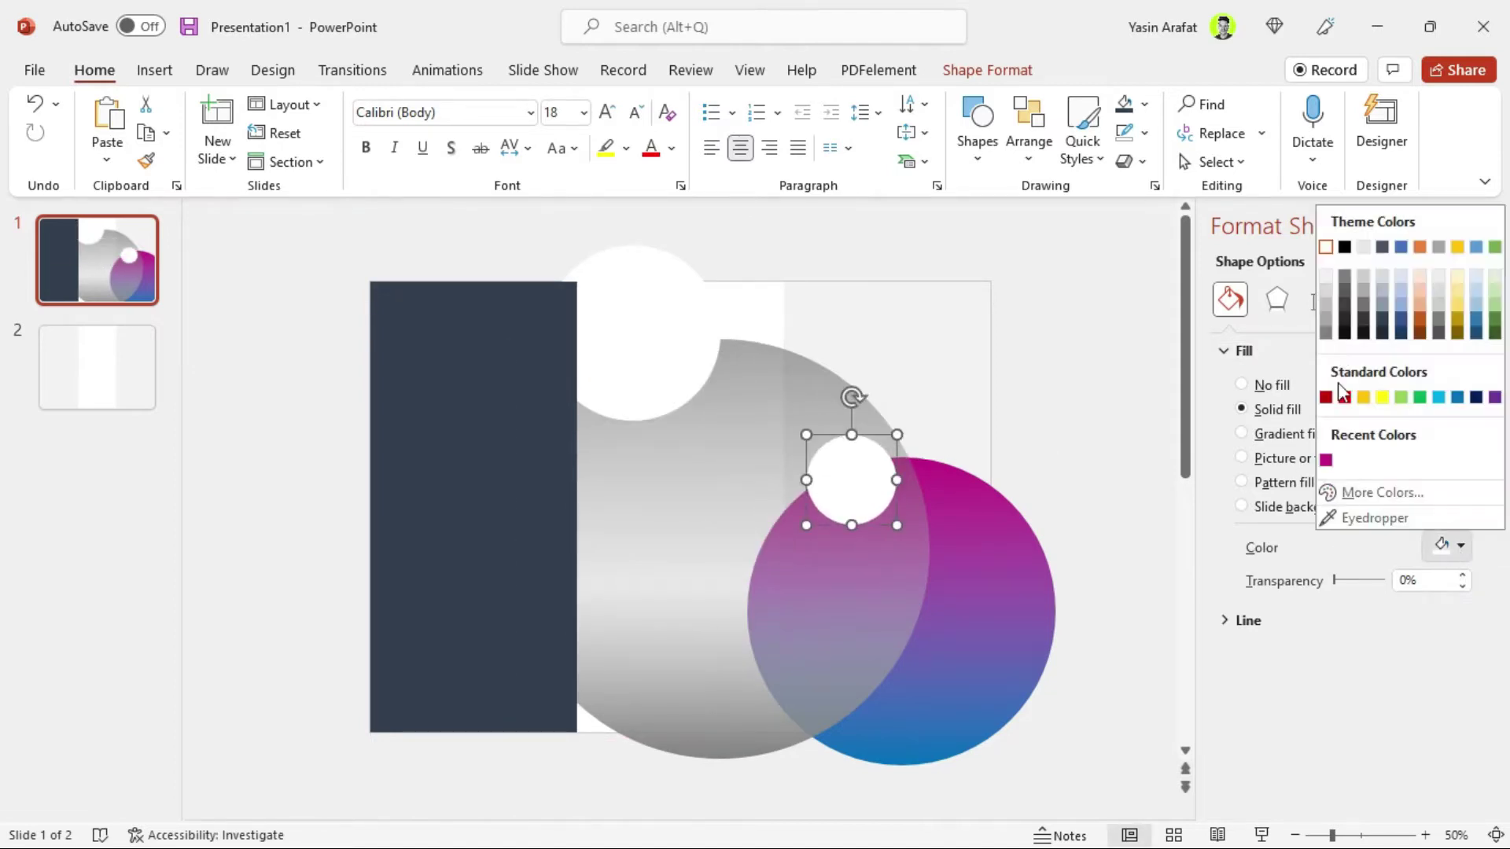
left_click(1345, 318)
left_click(1088, 401)
left_click(851, 480)
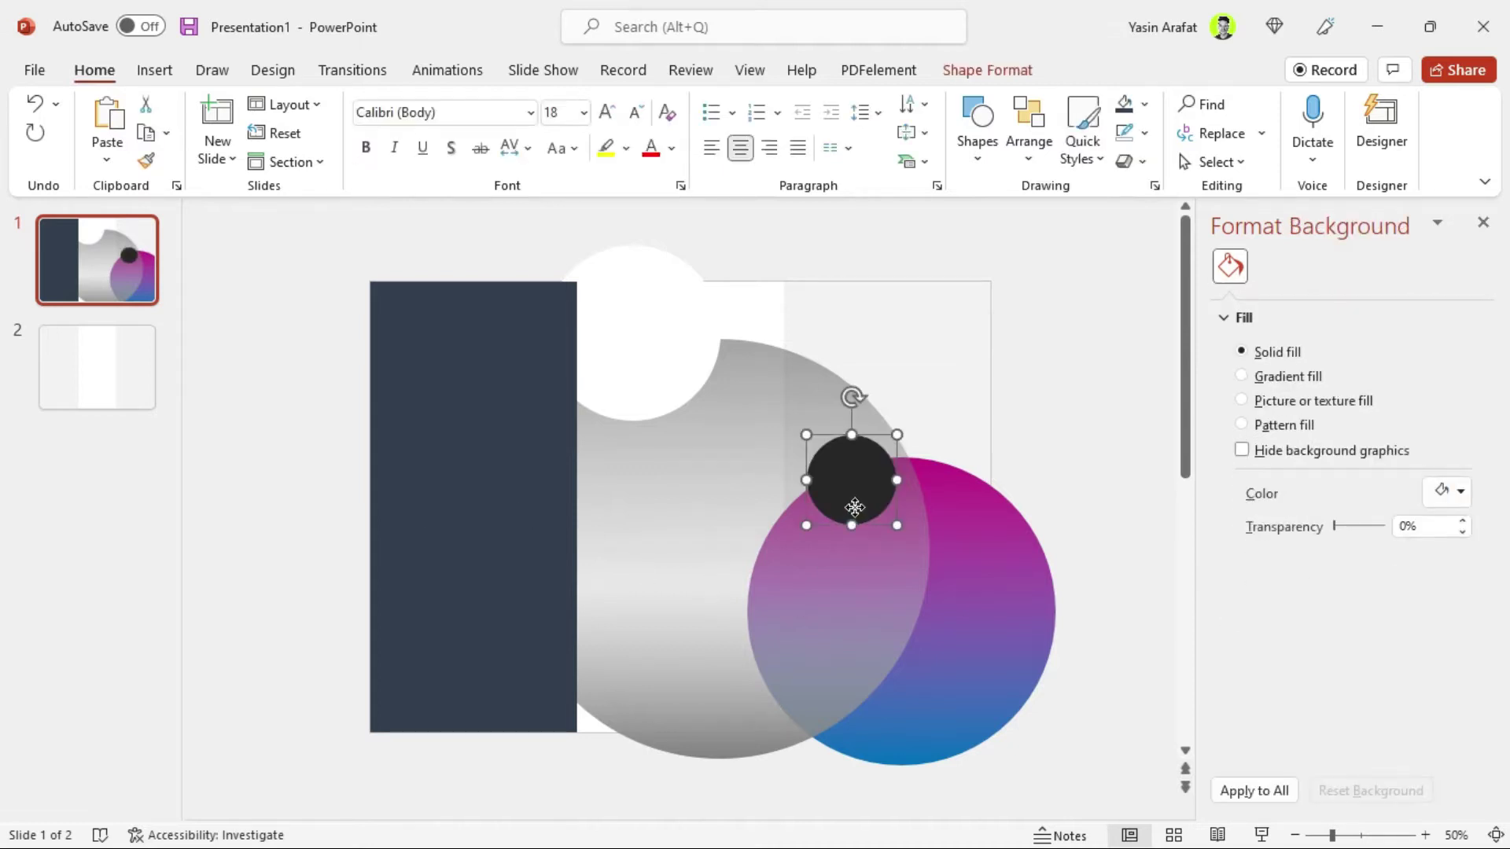
left_click(1458, 546)
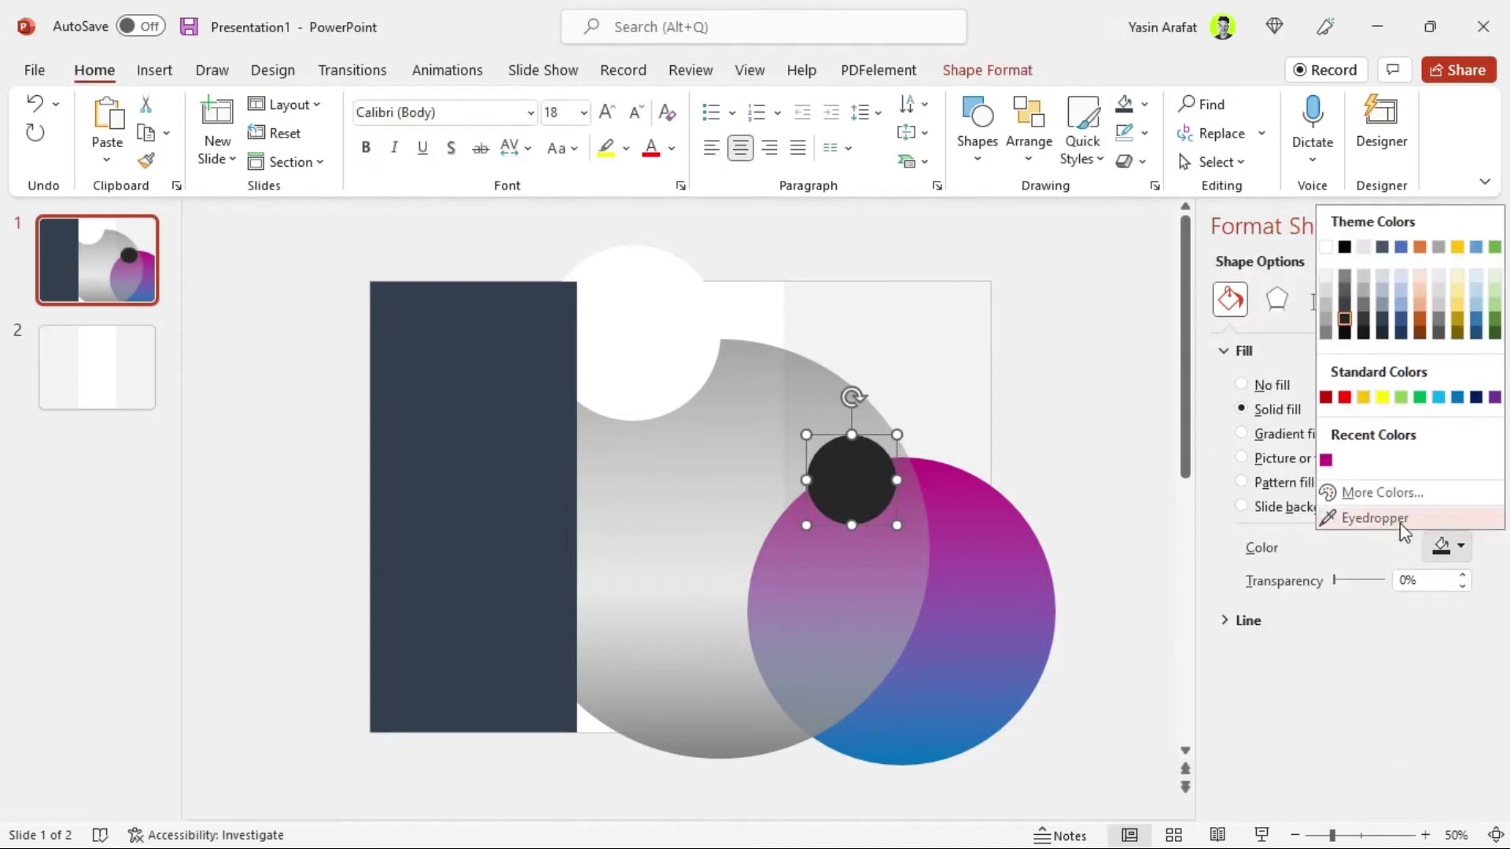
left_click(1364, 333)
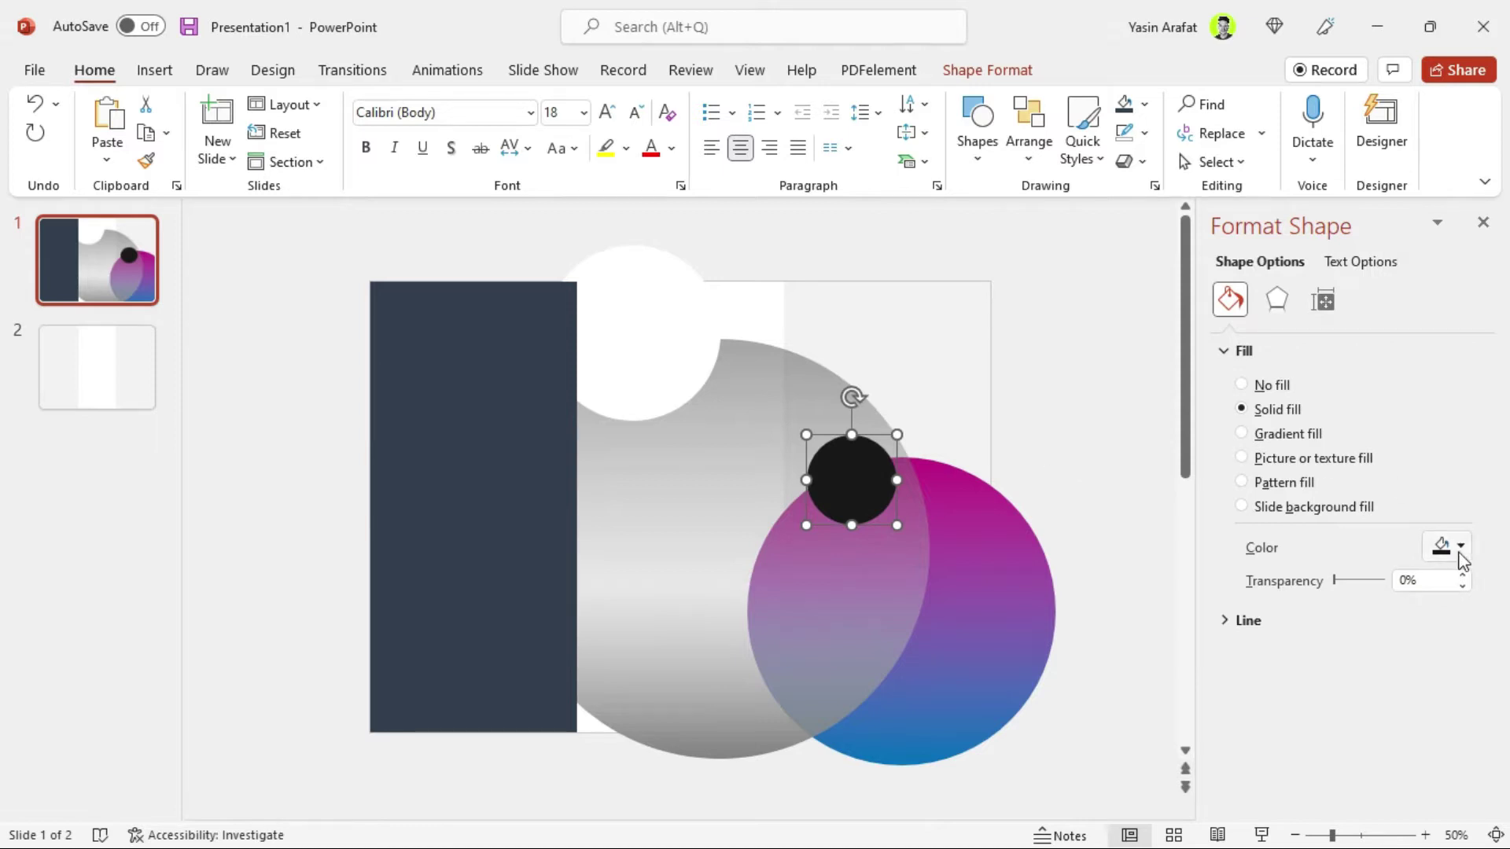
left_click(1458, 546)
left_click(1381, 333)
left_click(1101, 500)
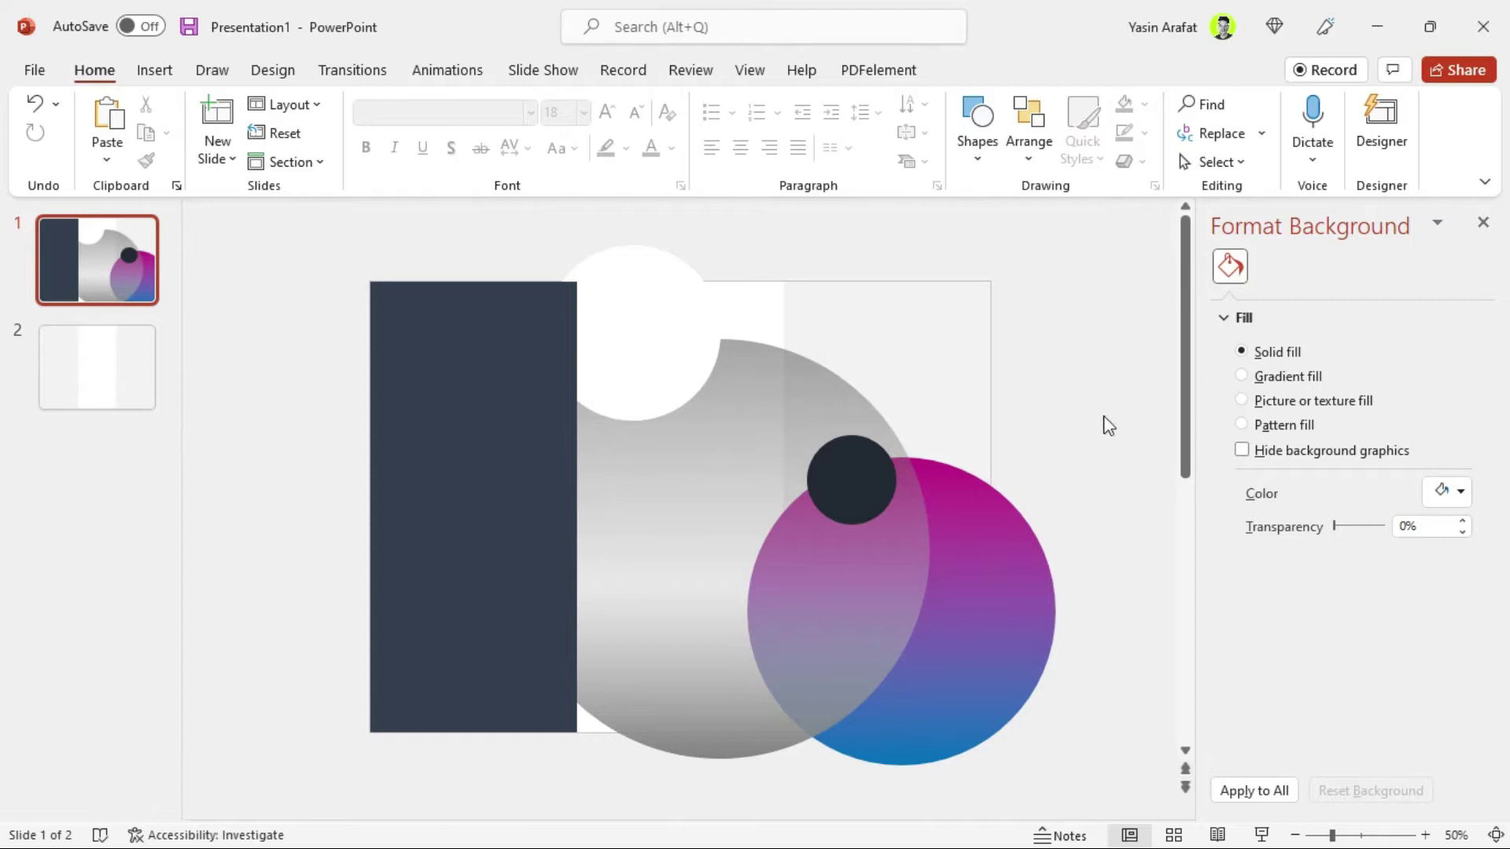
- Select the magenta gradient circle on slide 1 for copying
left_click(918, 363)
left_click(725, 308)
left_click(1066, 380)
left_click(1025, 601)
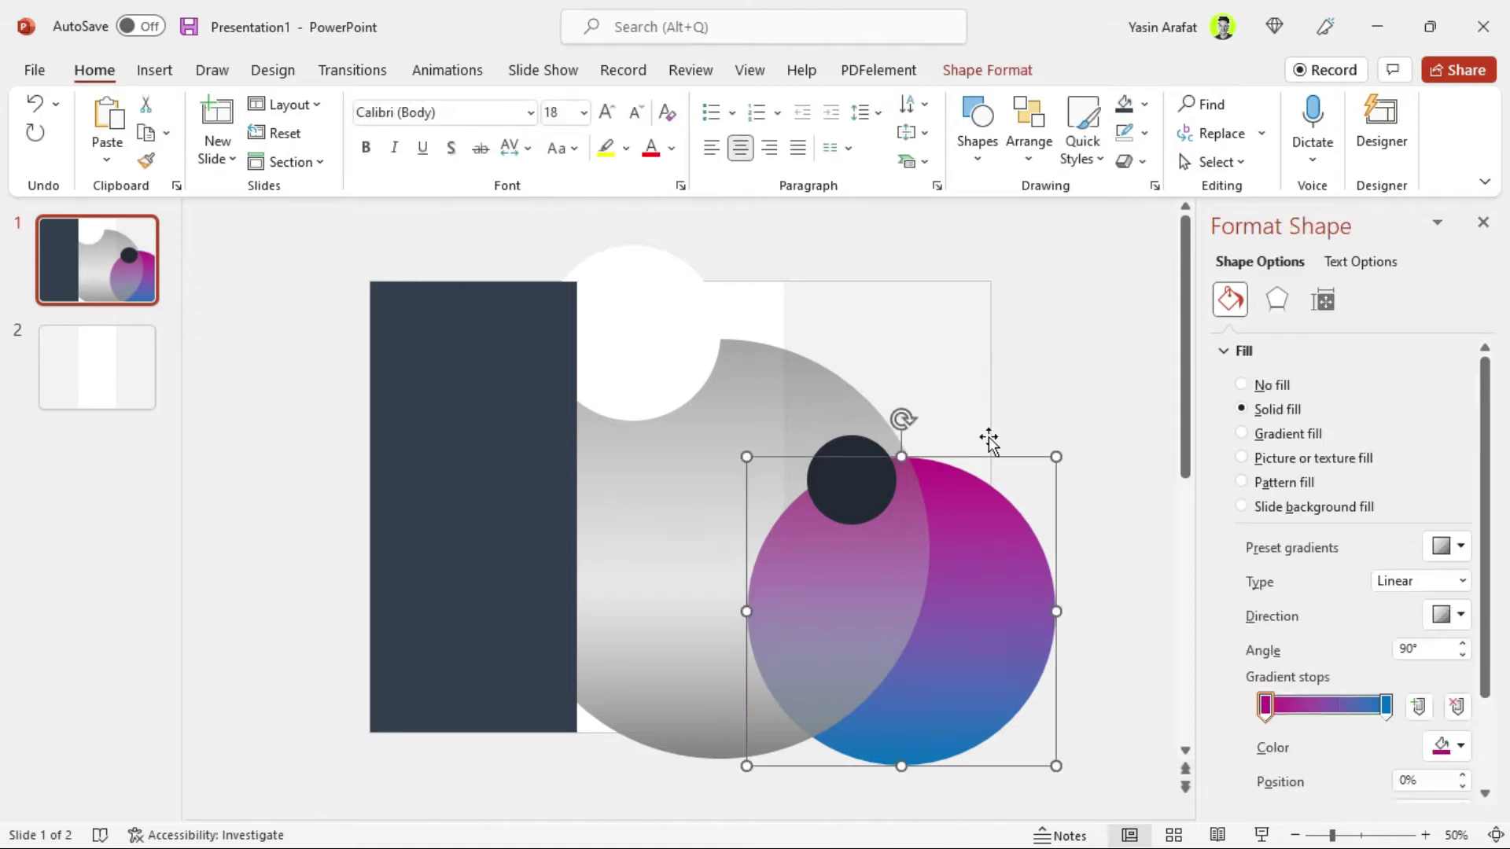
left_click(1062, 391)
left_click(954, 381)
scroll(1120, 573, "down", 1)
scroll(1033, 594, "up", 1)
left_click(994, 579)
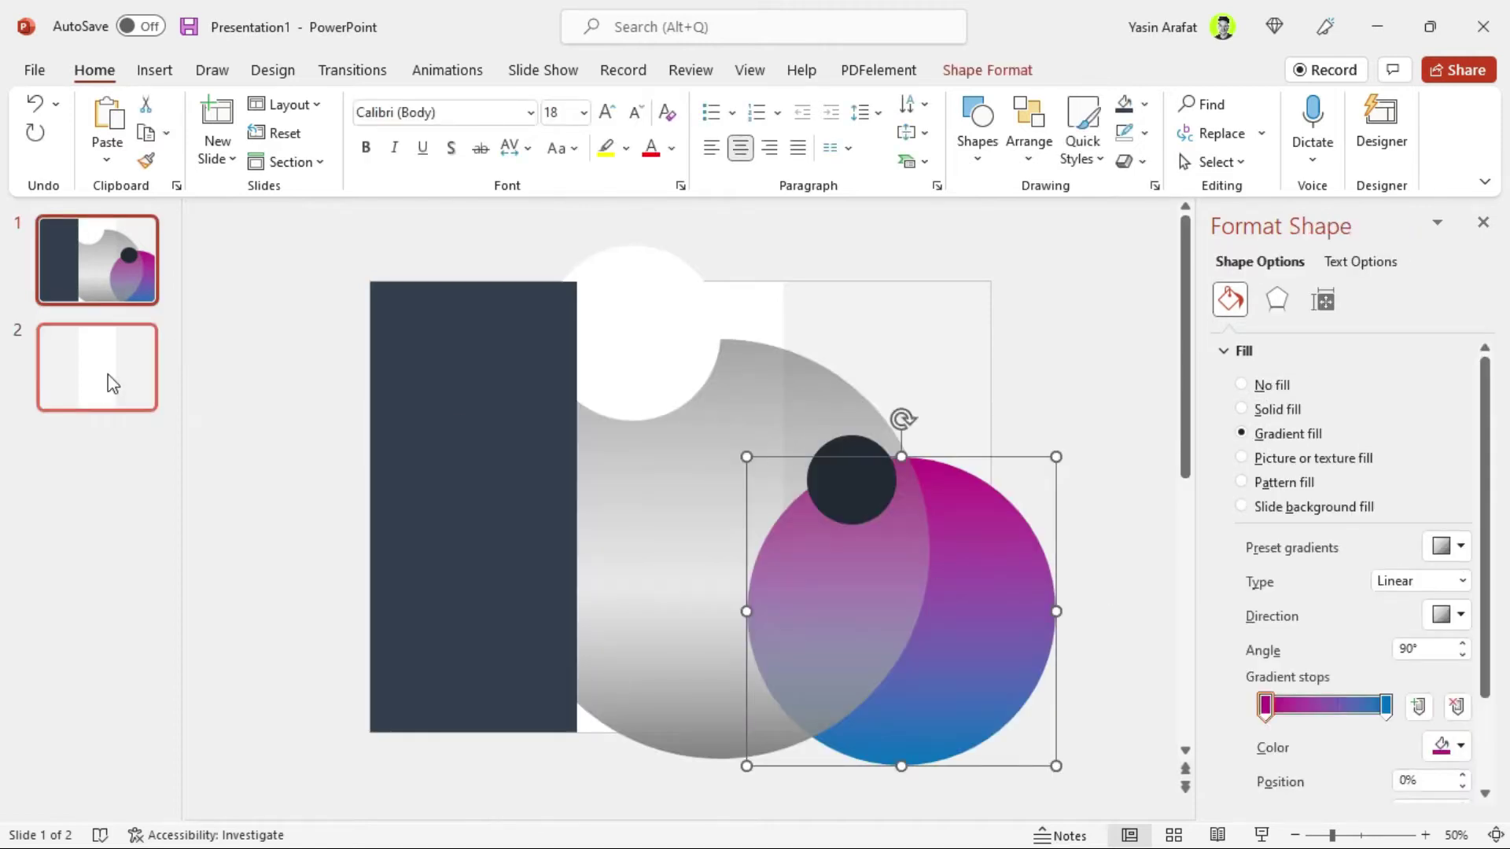
- Paste the gradient circle onto slide 2, enlarge it and place it at the bottom right
left_click(114, 384)
key("ctrl+v")
left_click_drag(842, 576, 941, 566)
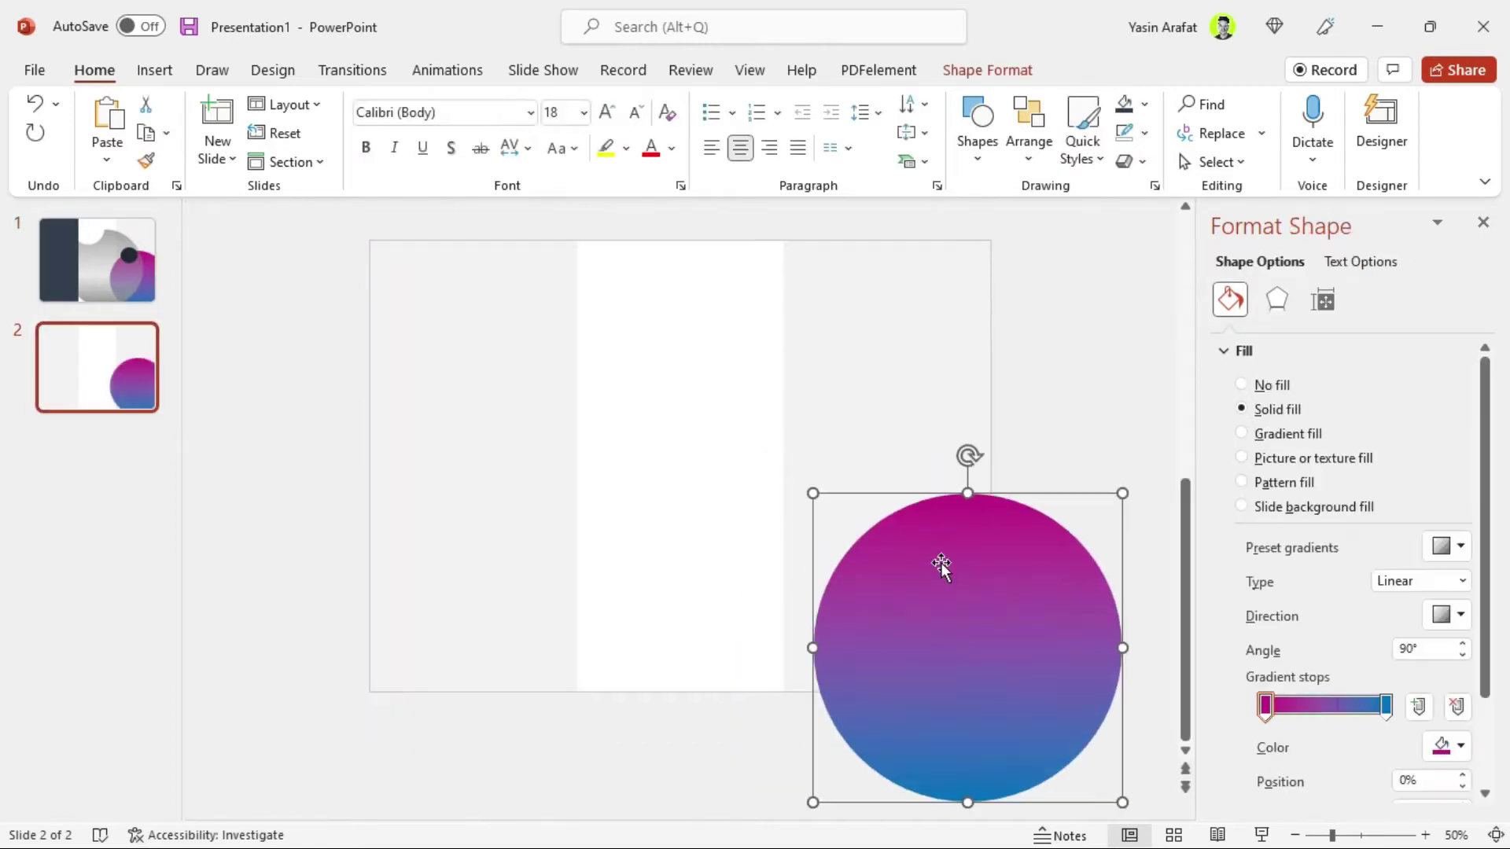
left_click_drag(813, 493, 573, 310)
left_click_drag(1101, 660, 1001, 625)
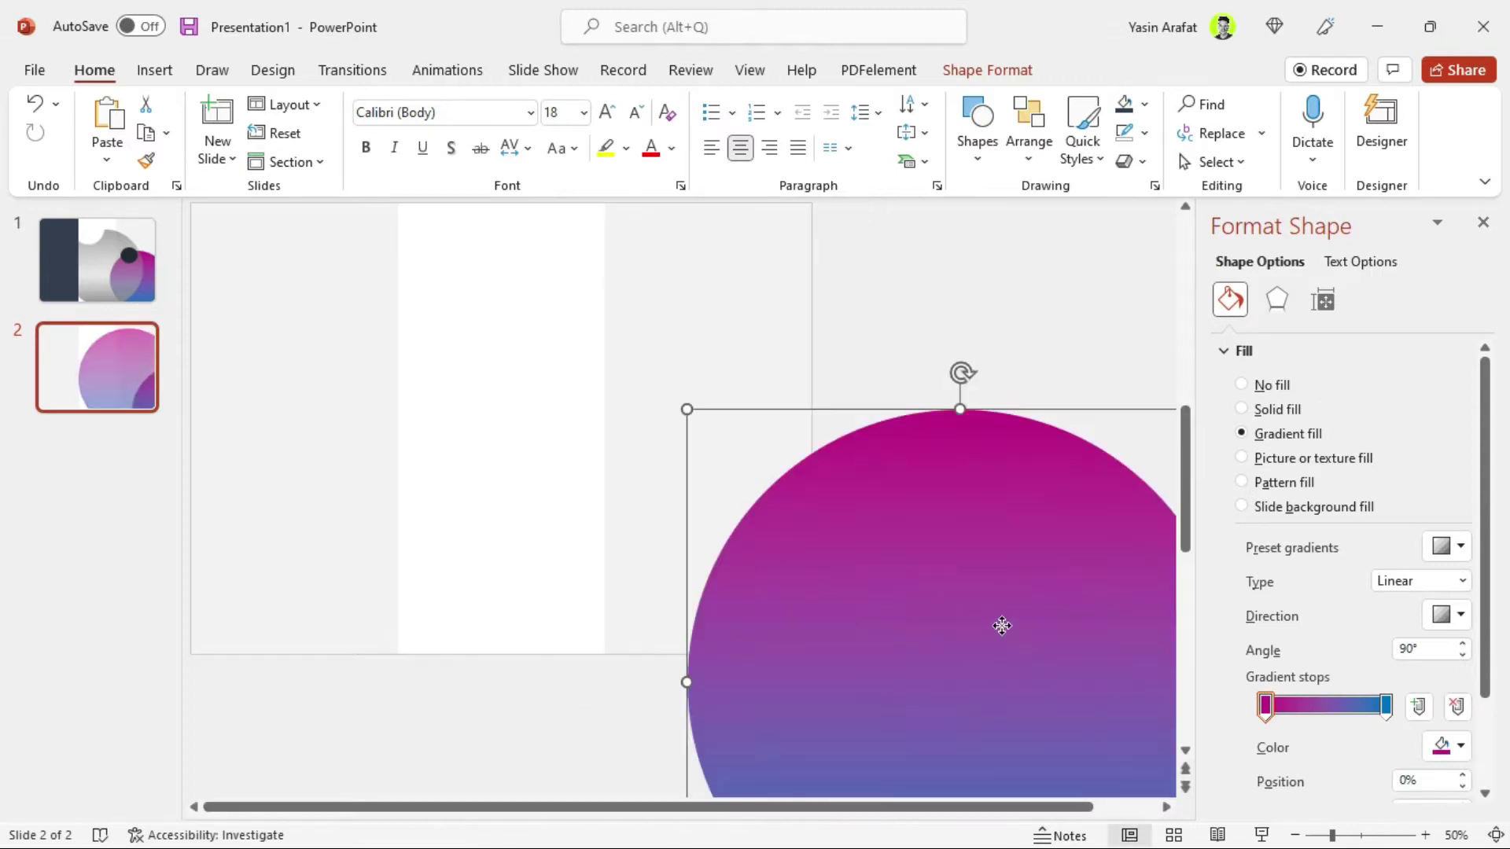
mouse_move(904, 574)
left_mouse_down()
mouse_move(920, 646)
mouse_move(877, 586)
mouse_move(804, 657)
left_mouse_up()
- Paste the grey circle at slide 2's bottom with a solid dark navy fill at 34% transparency
key("ctrl+v")
mouse_move(937, 677)
left_mouse_down()
mouse_move(461, 432)
mouse_move(504, 594)
left_mouse_up()
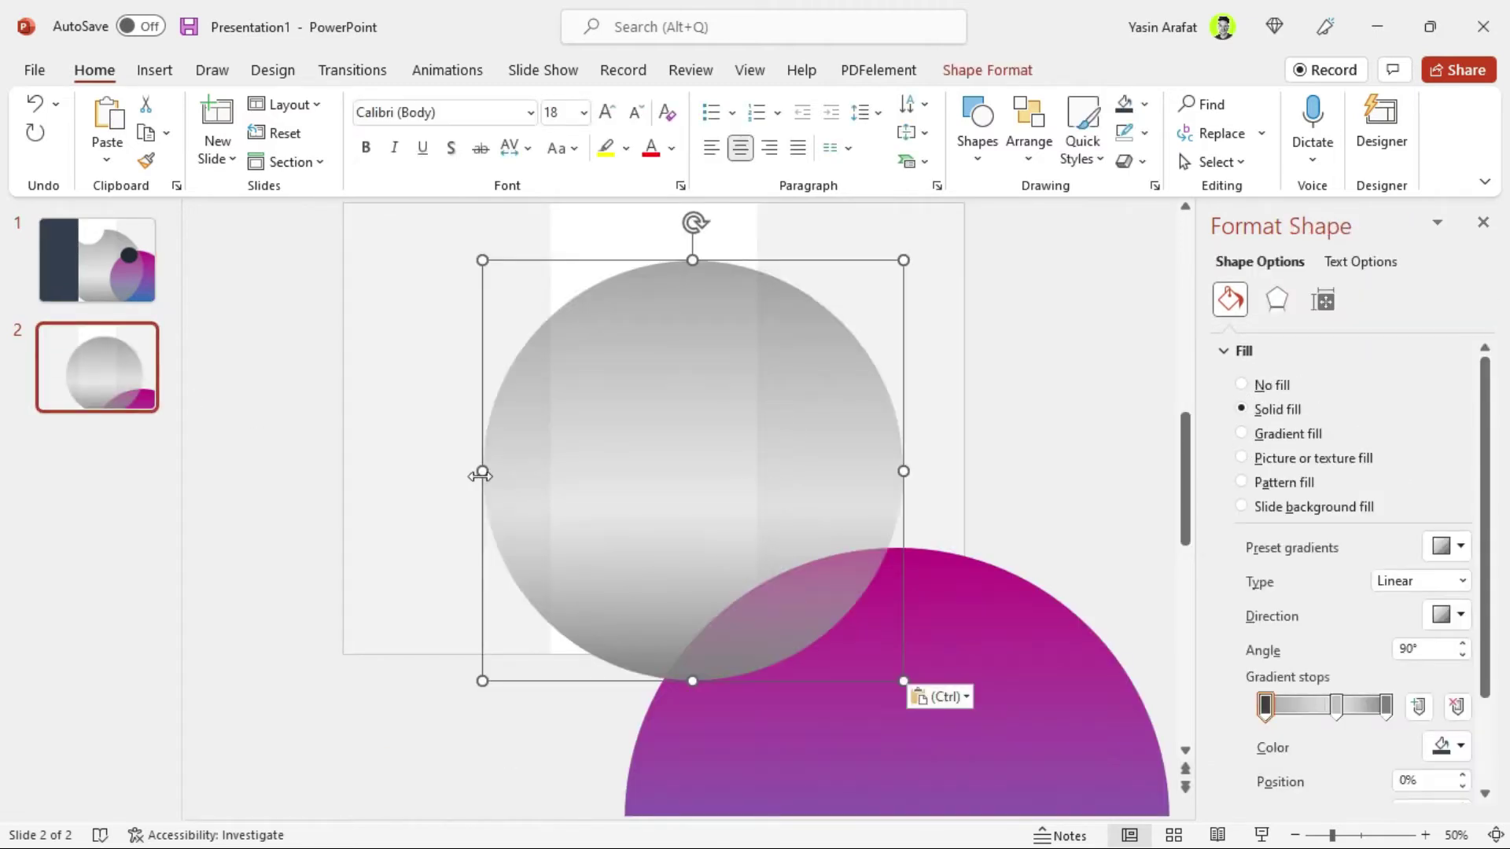
left_click_drag(685, 381, 675, 675)
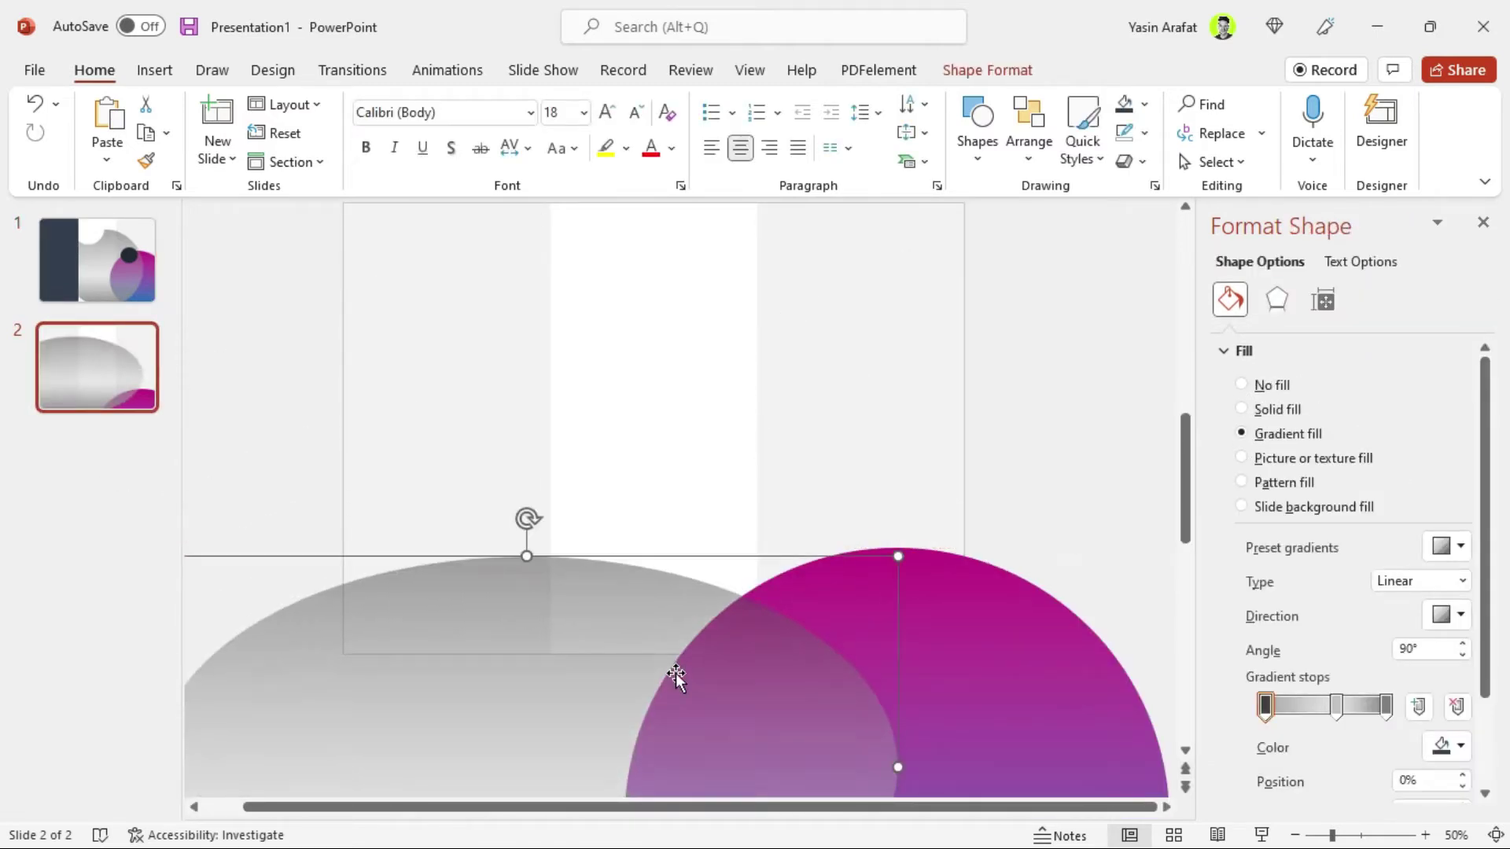
left_click(1277, 410)
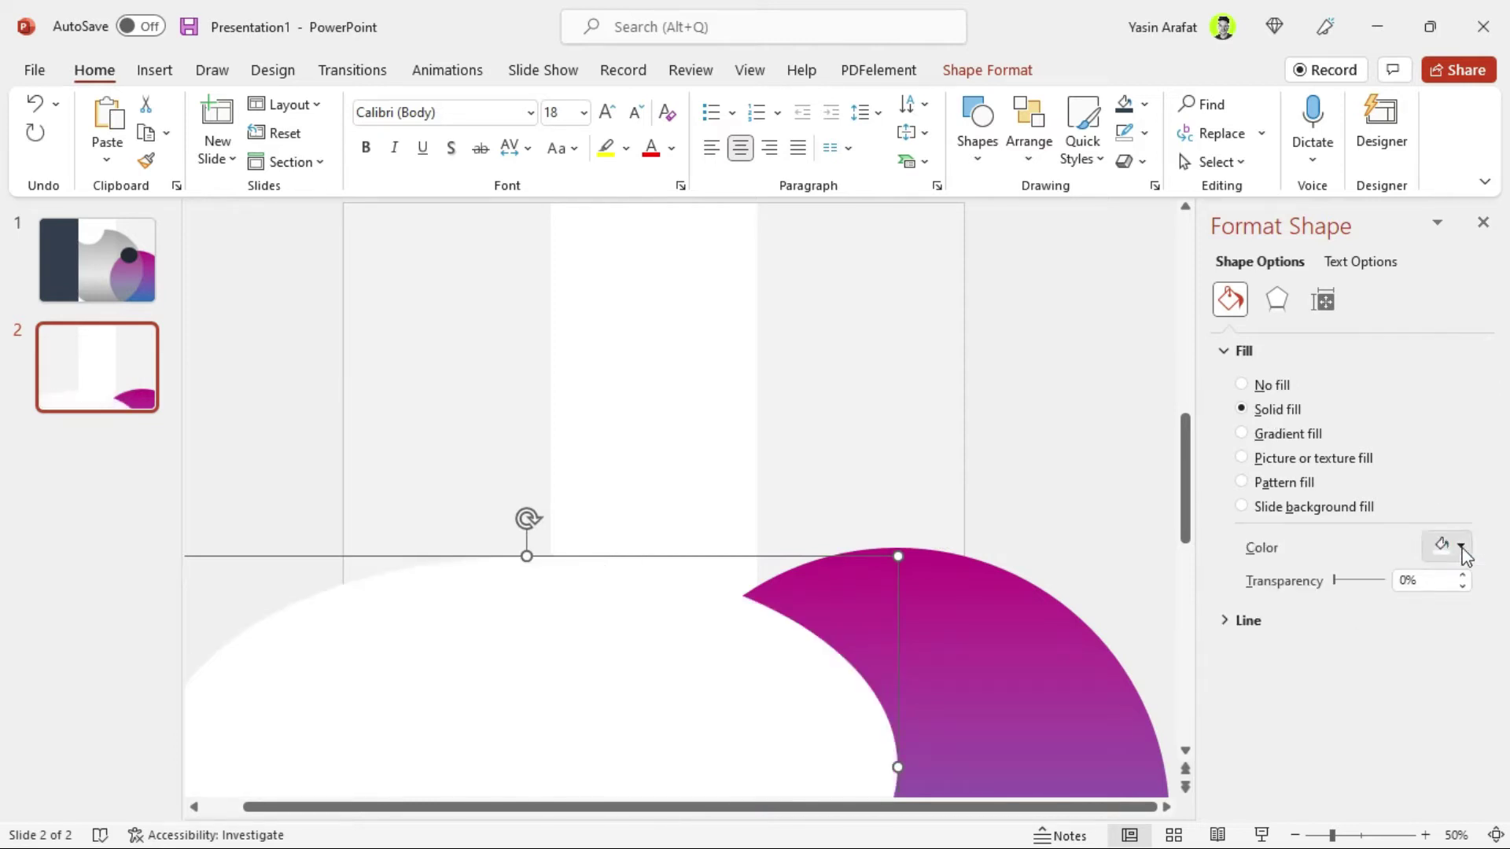
left_click(1460, 546)
left_click(1362, 306)
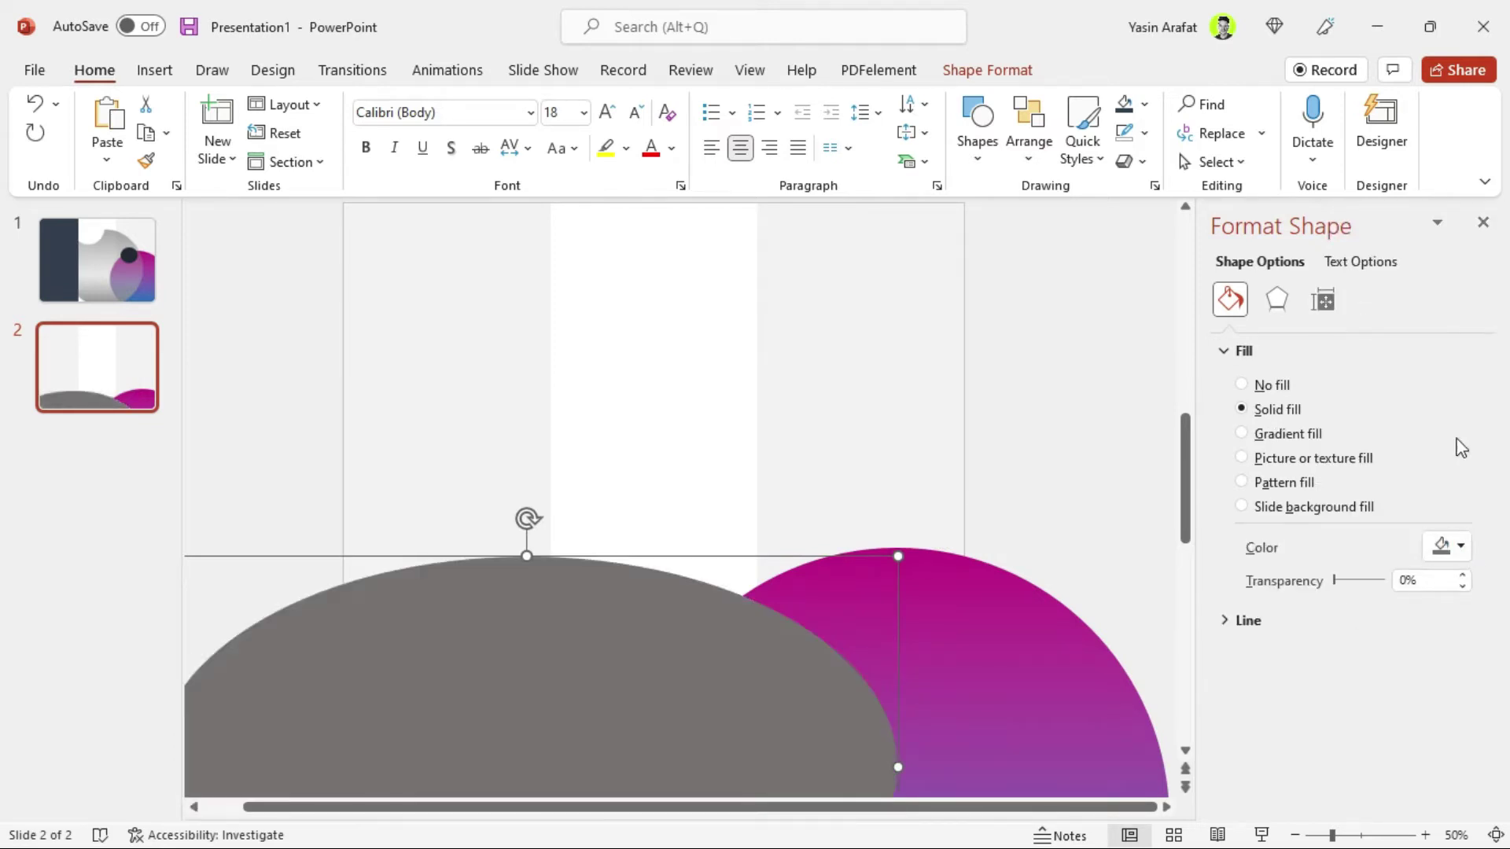
left_click(1460, 547)
left_click(1383, 326)
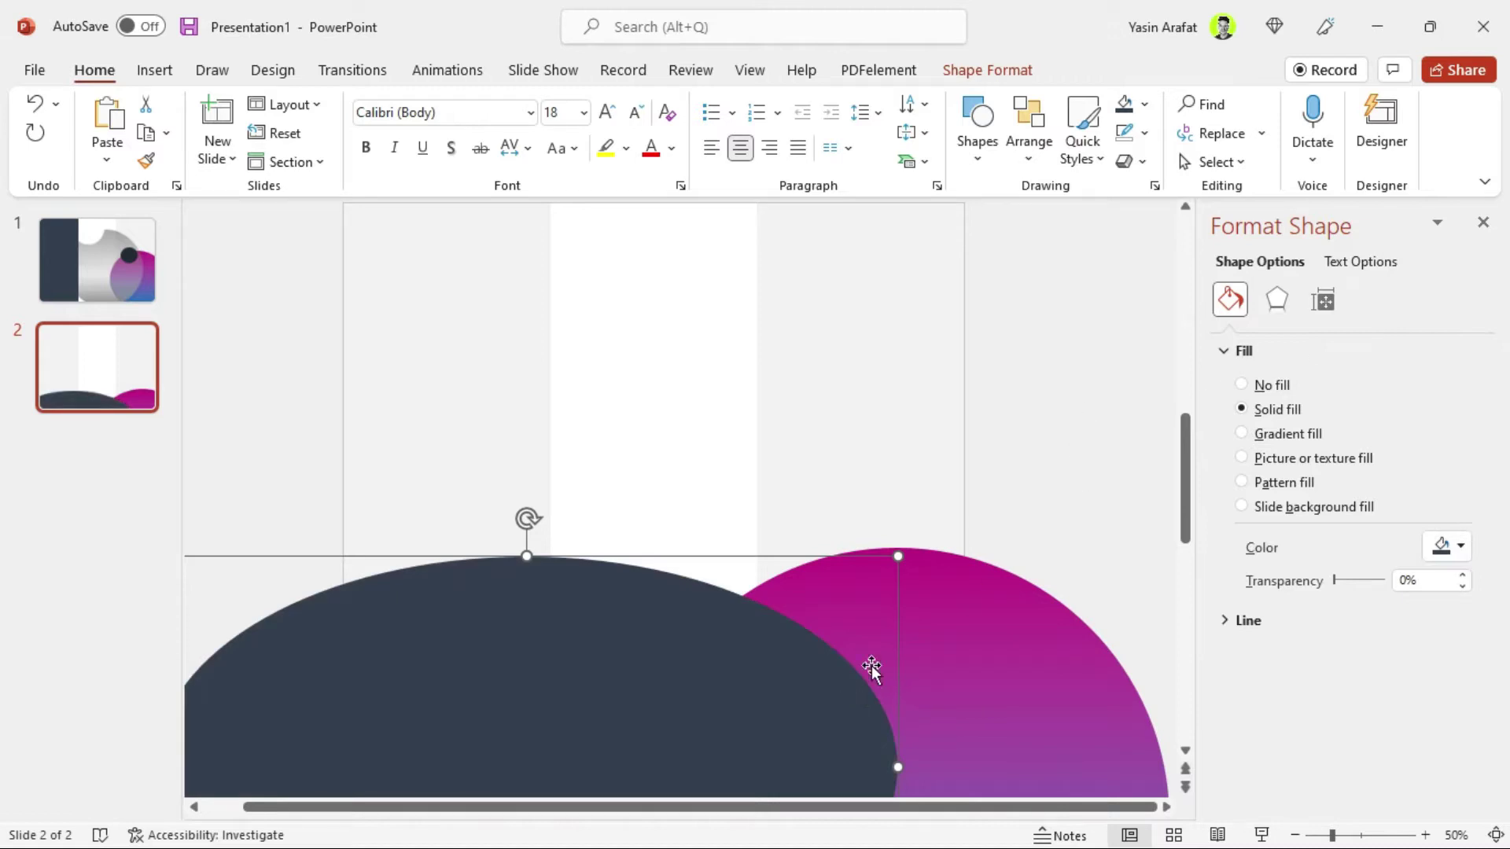
left_click_drag(1340, 582, 1352, 579)
left_click(1081, 489)
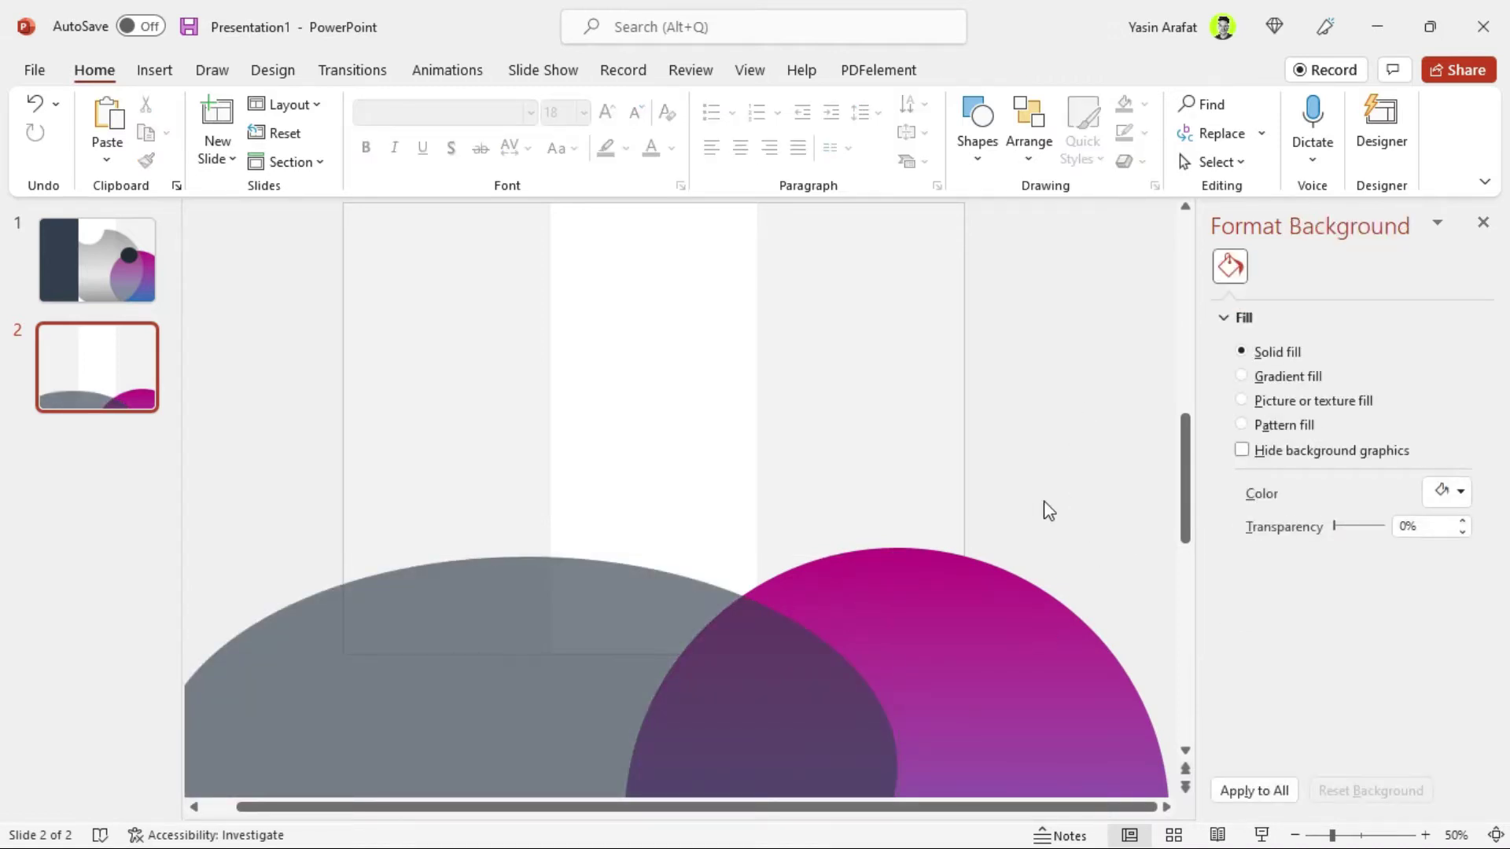
- Tilt the grey ellipse, nudge it up and right, then return to slide 1
left_click(757, 677)
mouse_move(527, 518)
left_mouse_down()
mouse_move(655, 545)
mouse_move(640, 520)
left_mouse_up()
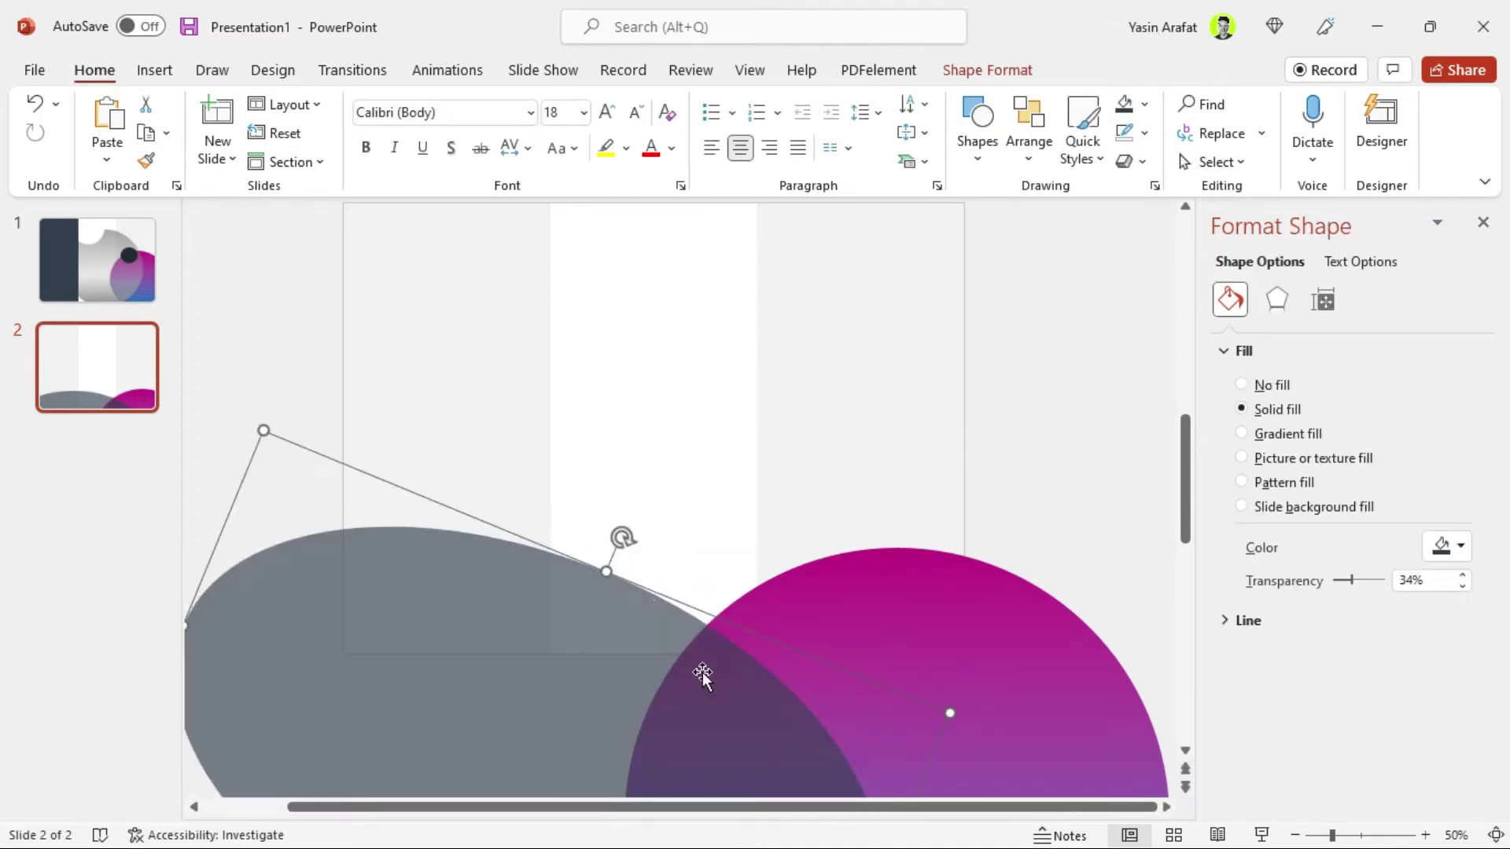
left_click_drag(701, 674, 725, 639)
left_click(921, 620)
left_click(1027, 462)
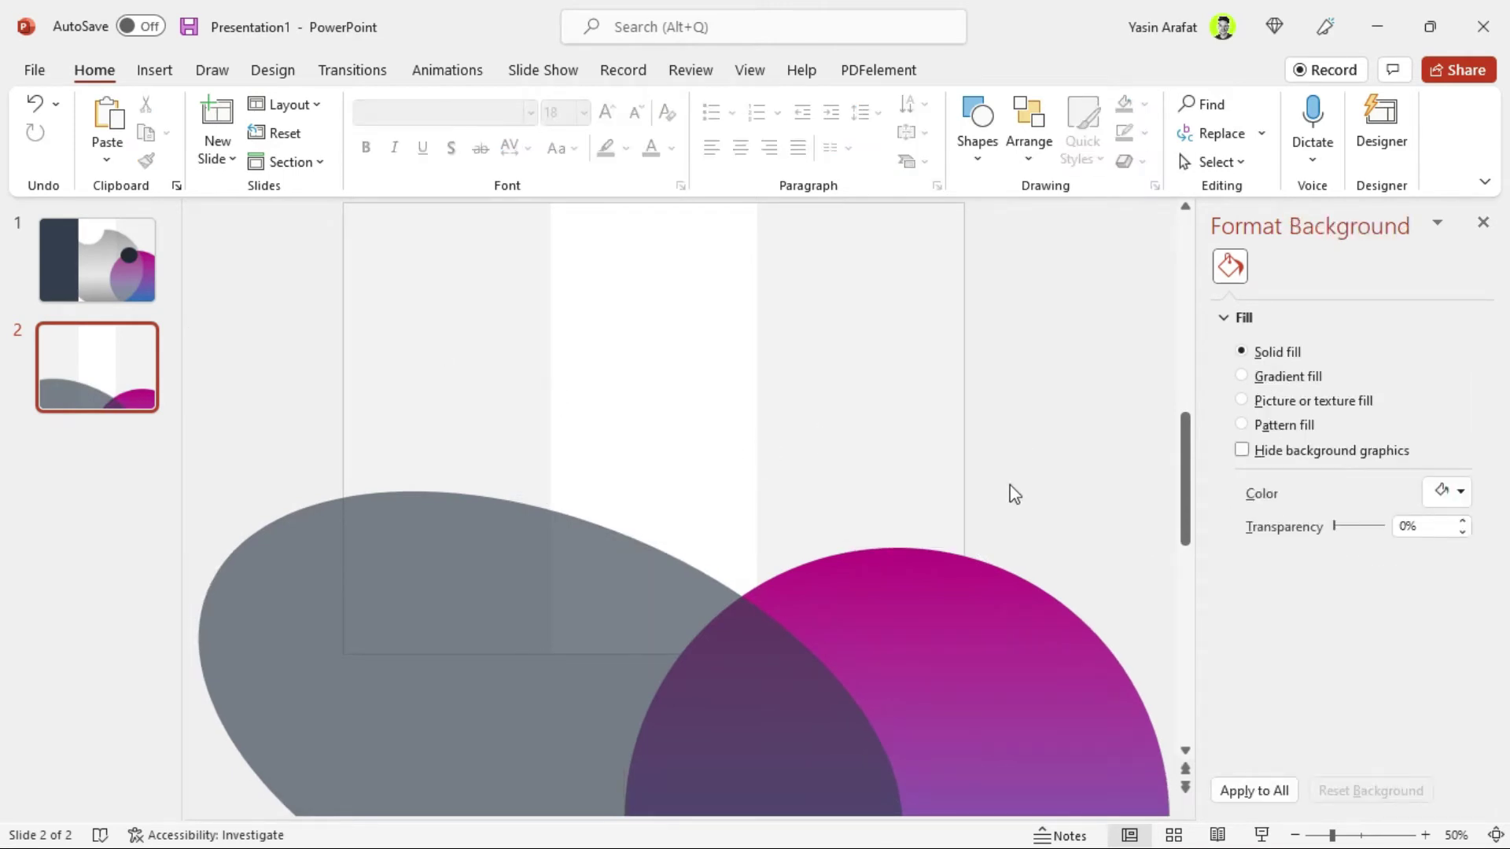
left_click(97, 260)
left_click(111, 397)
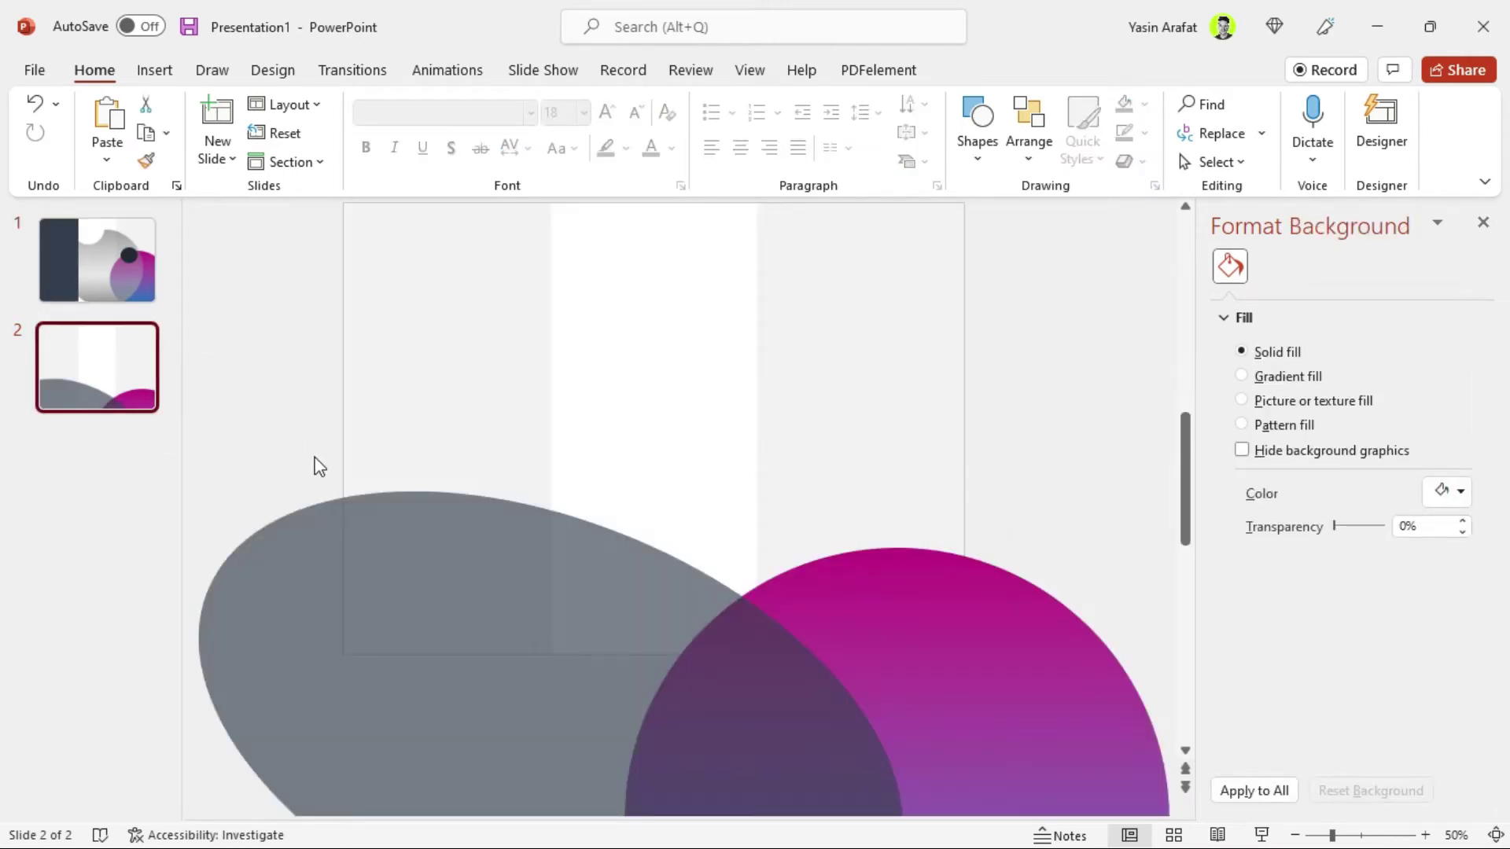
left_click(106, 291)
- Fragment the strip, magenta, grey and white circles, and right-hand rectangle together
left_click(981, 391)
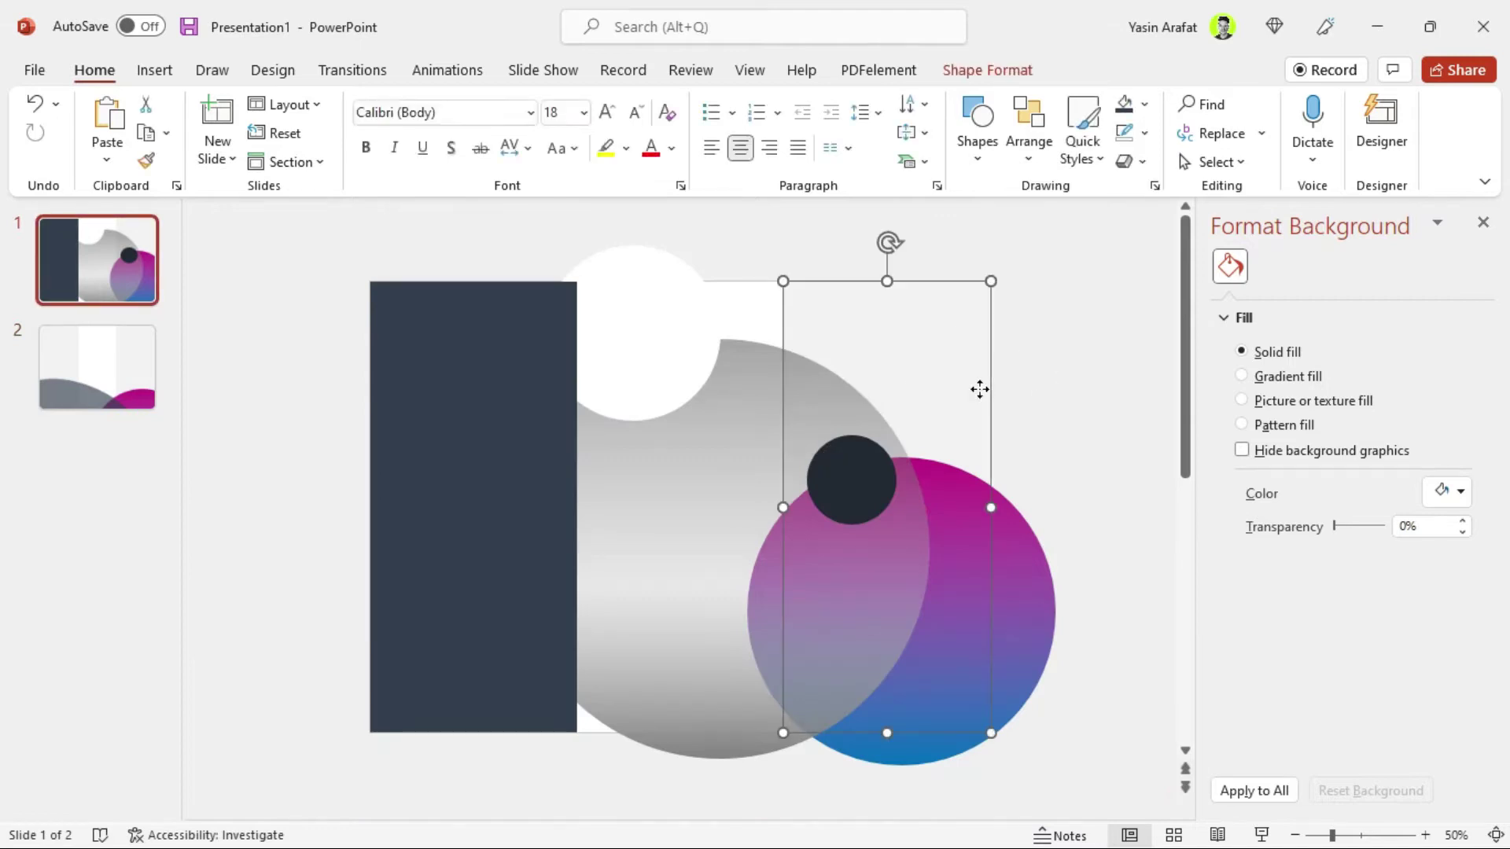
left_click(1020, 634, "shift")
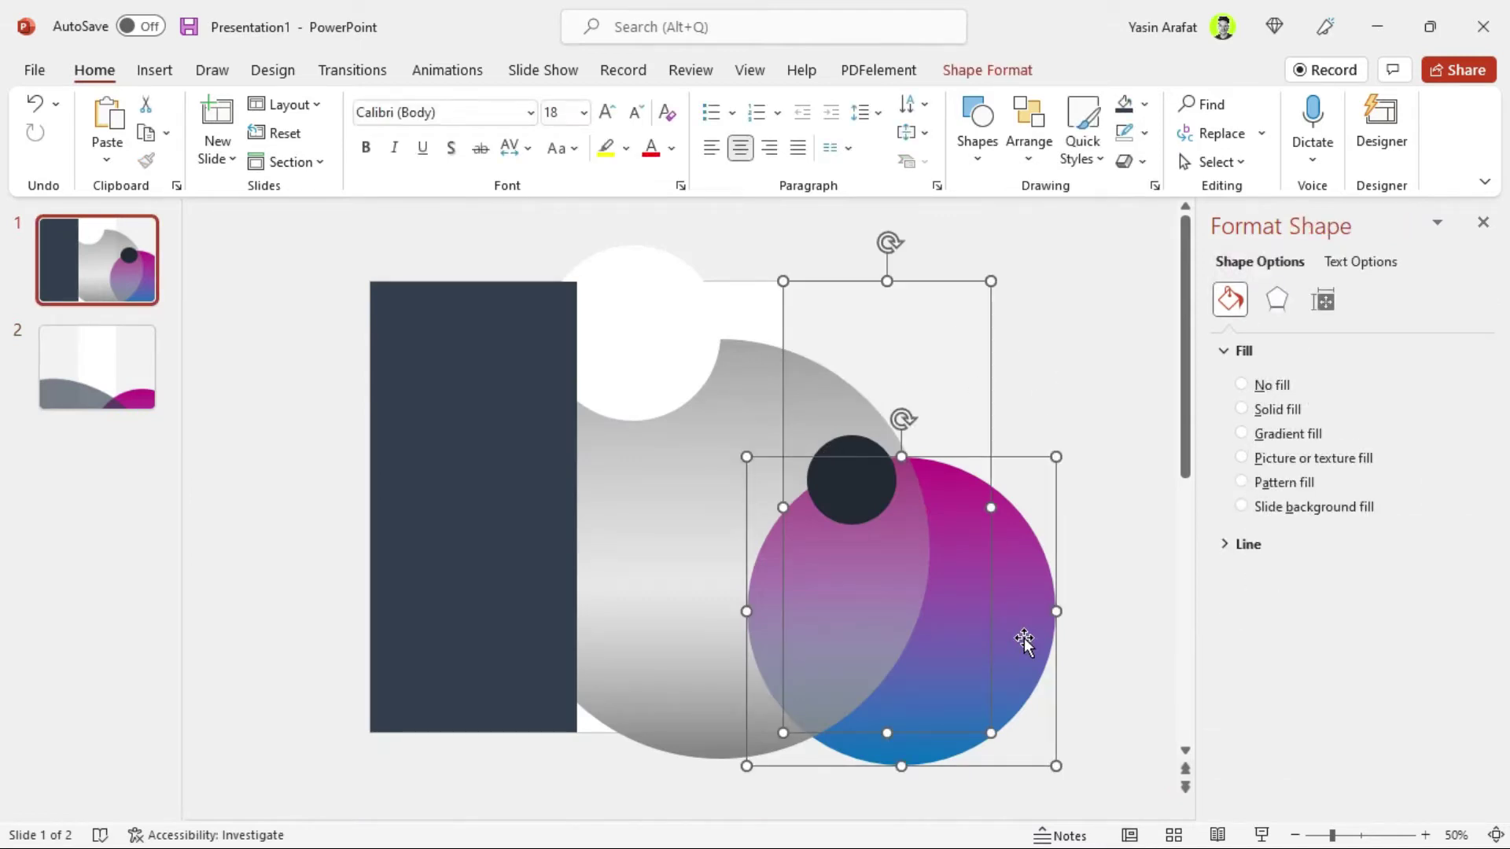
left_click(667, 704, "shift")
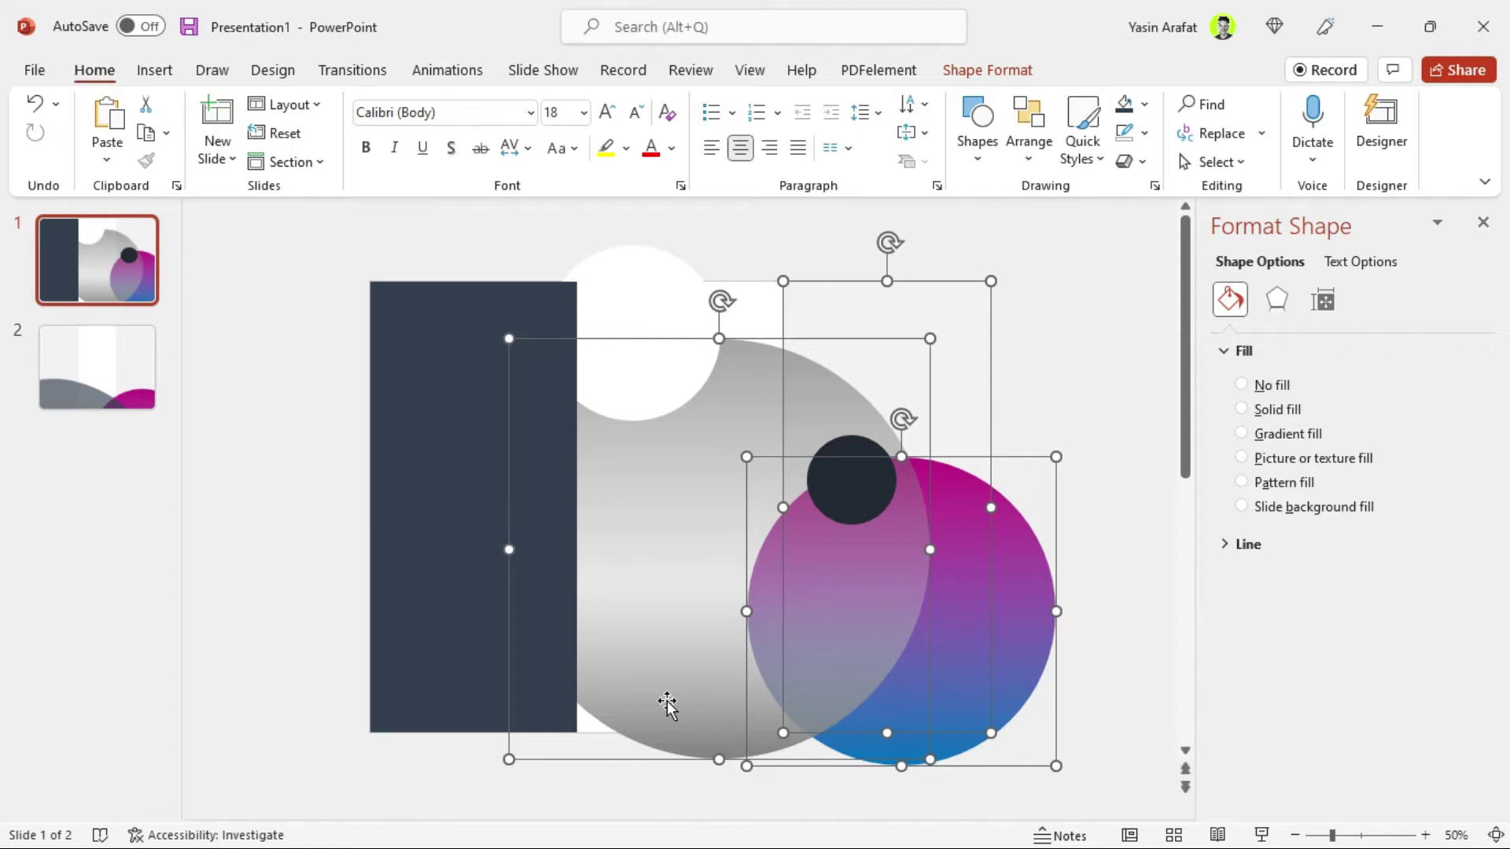
left_click(636, 297, "shift")
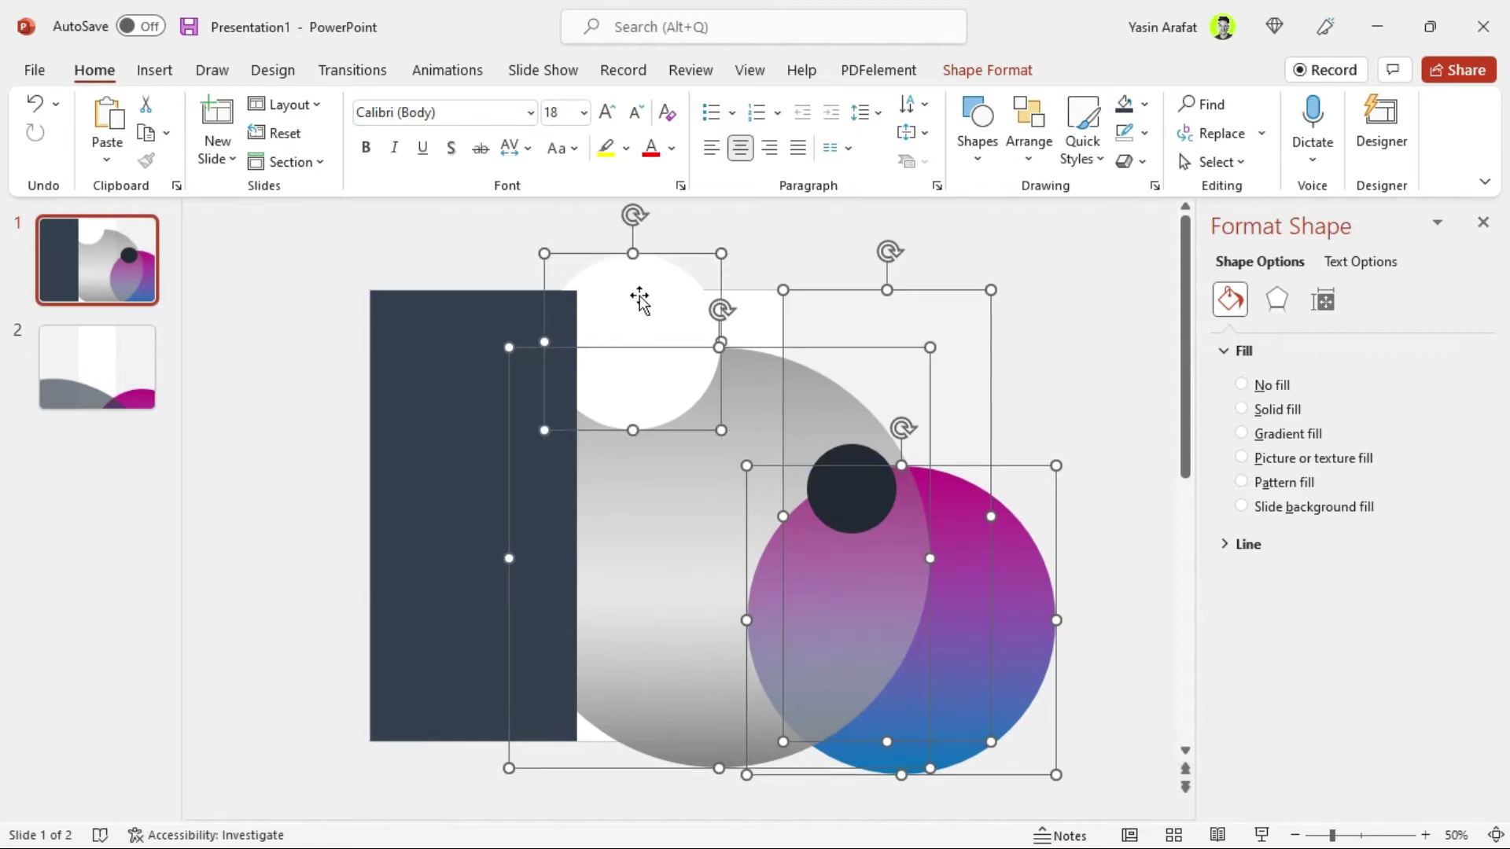
left_click(759, 313, "shift")
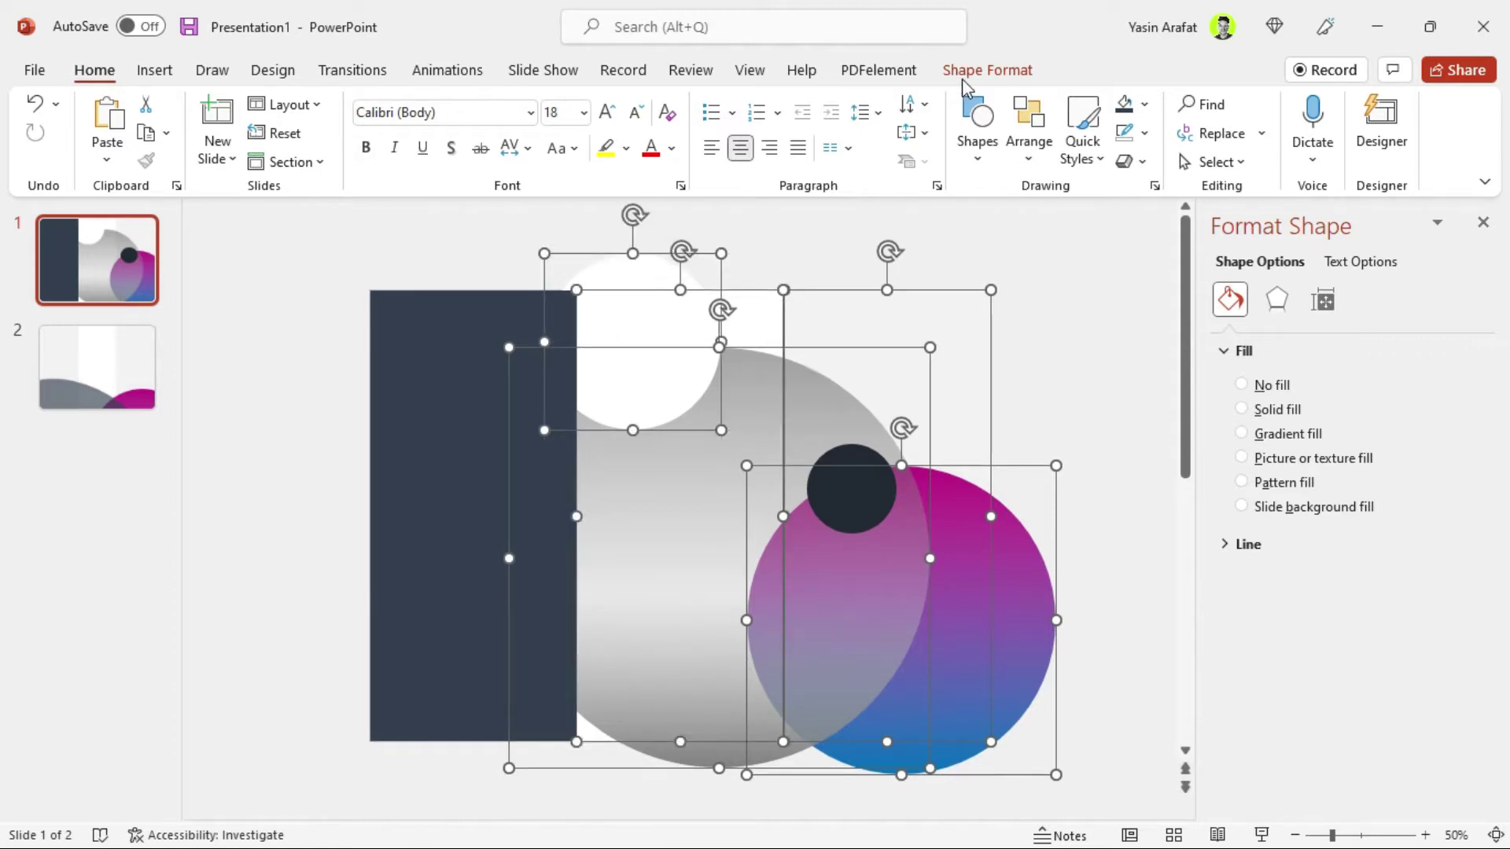
left_click(983, 75)
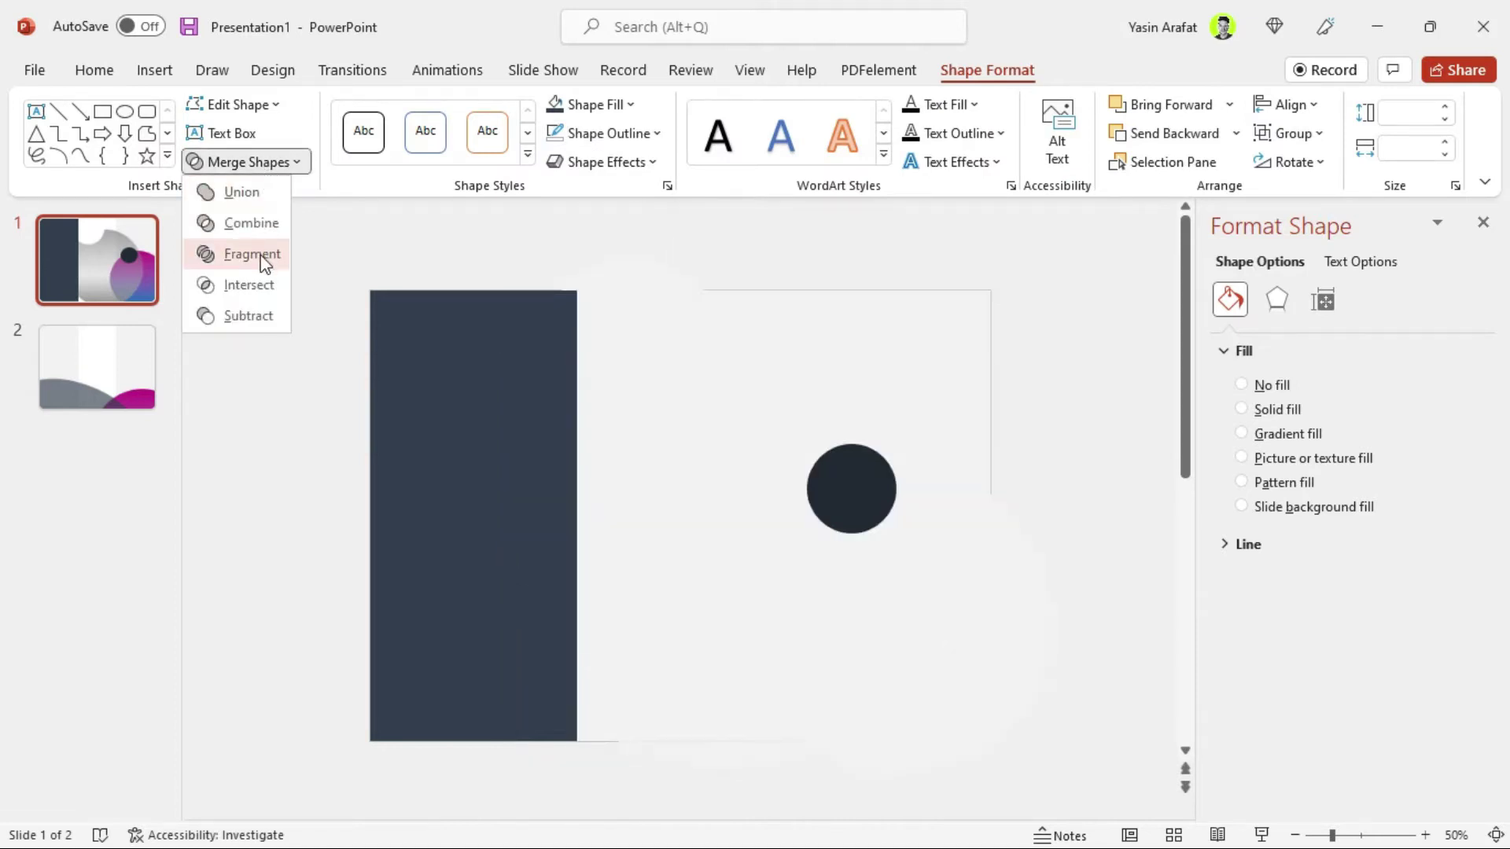
left_click(262, 256)
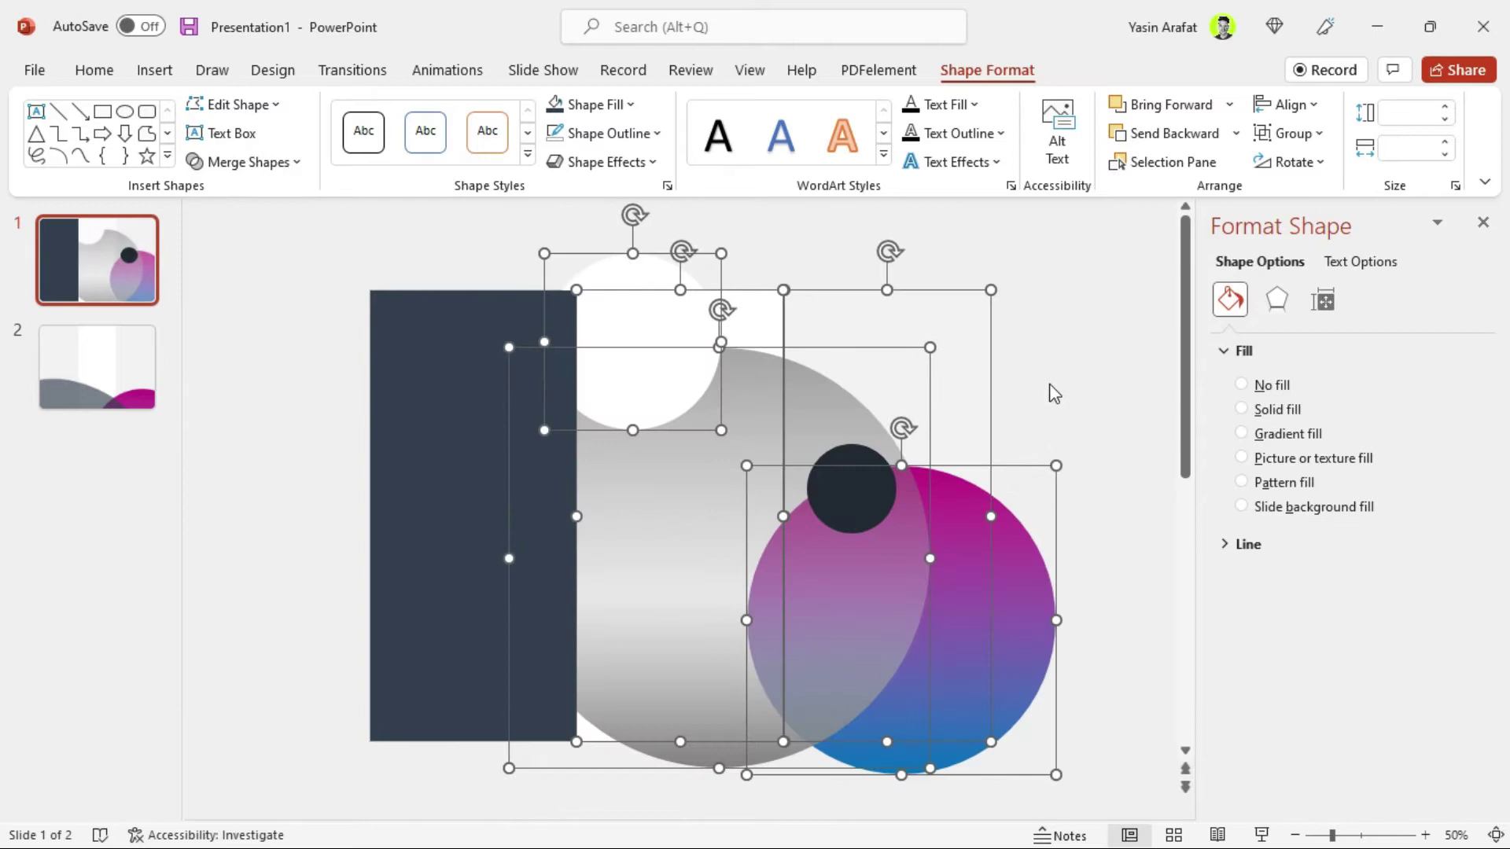
left_click(1053, 393)
- Fragment the right-hand rectangle with the gradient circle and inspect the resulting pieces
left_click(977, 464)
left_click(1034, 596, "shift")
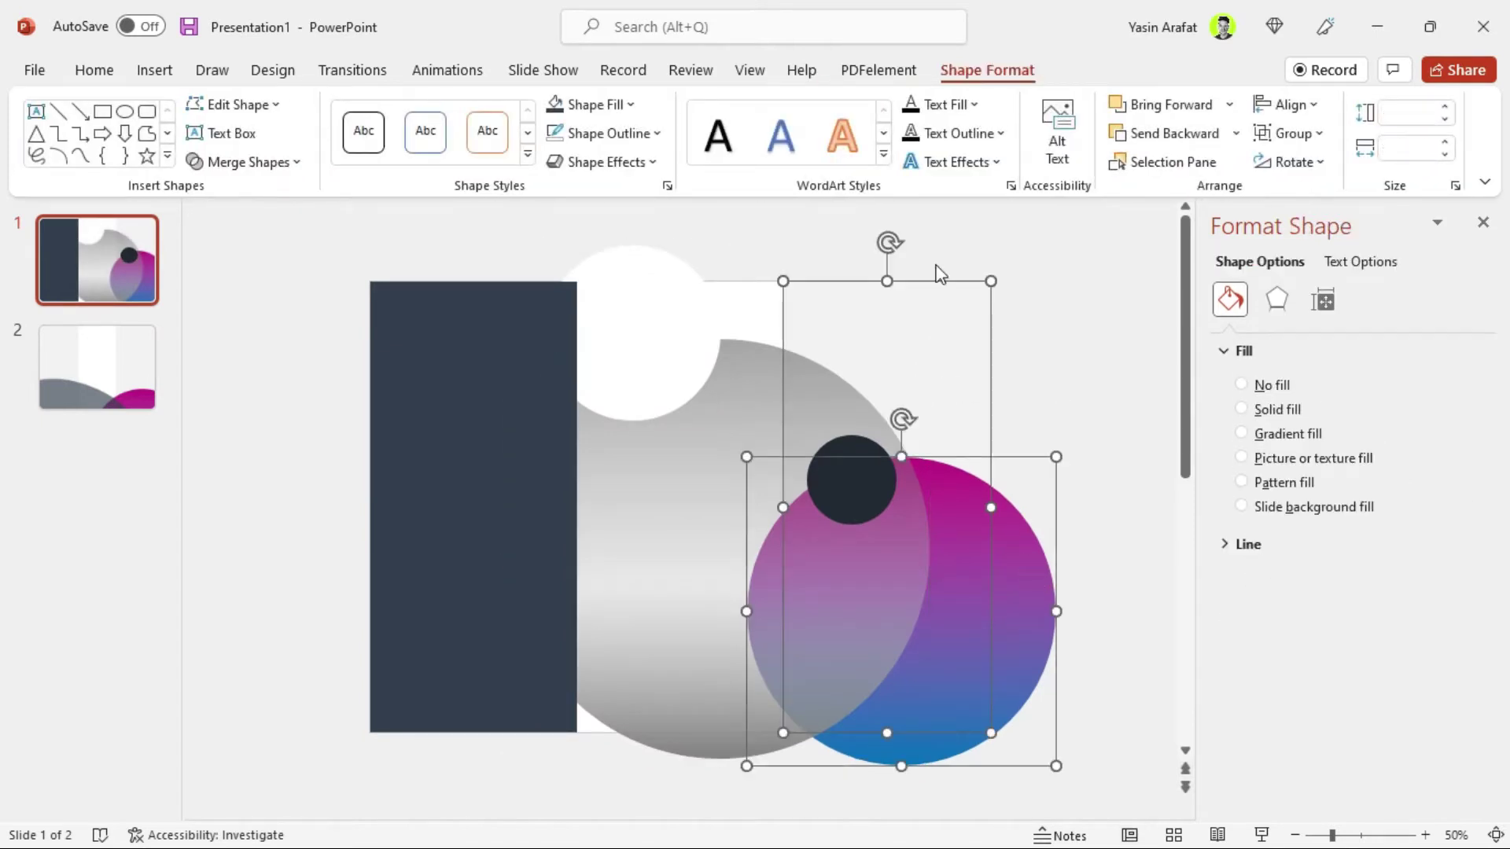
left_click(271, 163)
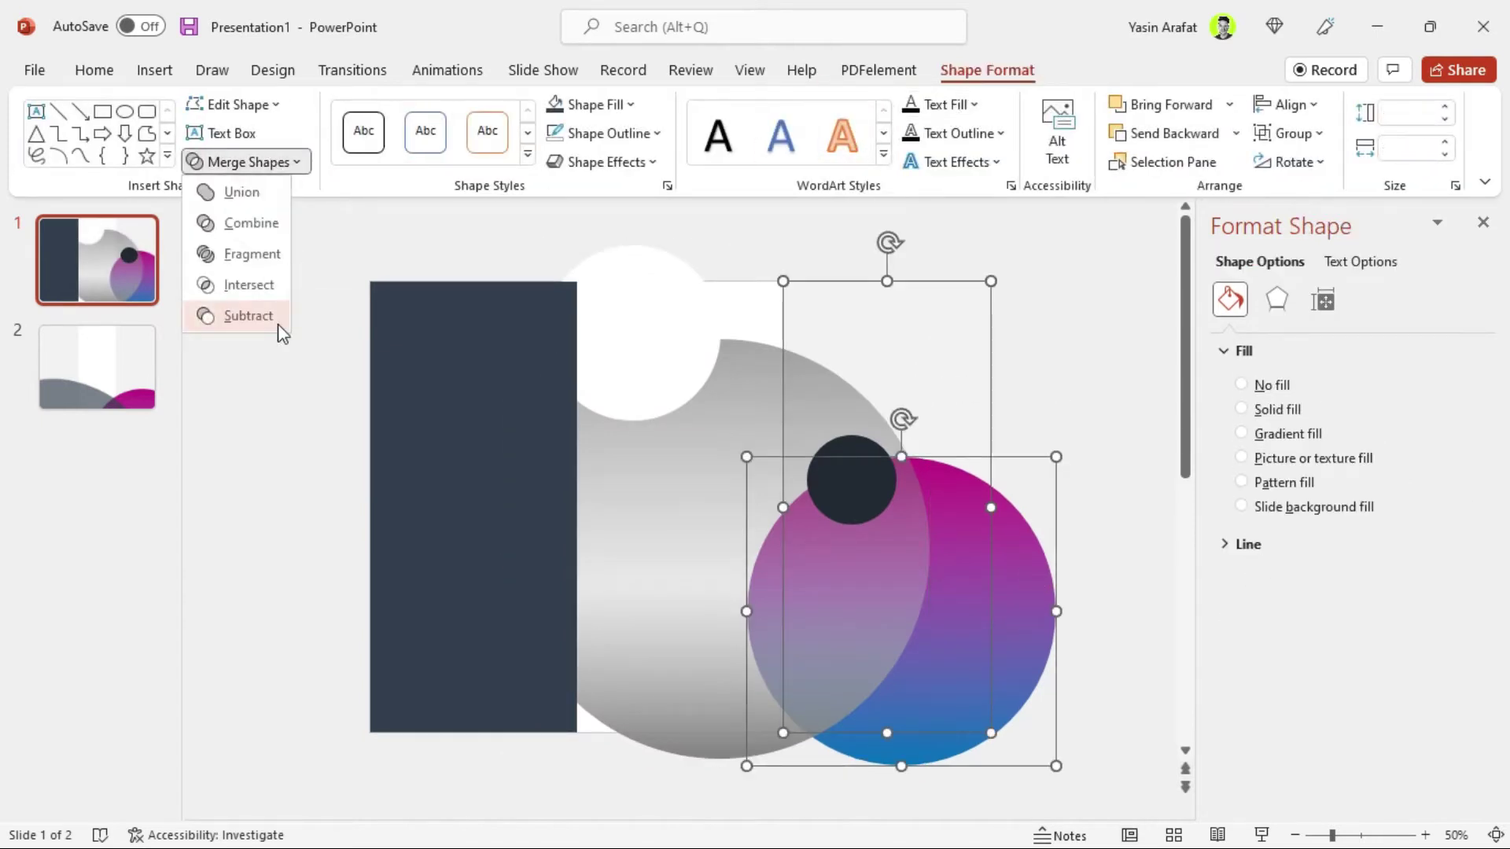
left_click(261, 254)
left_click(1018, 394)
left_click(1021, 589)
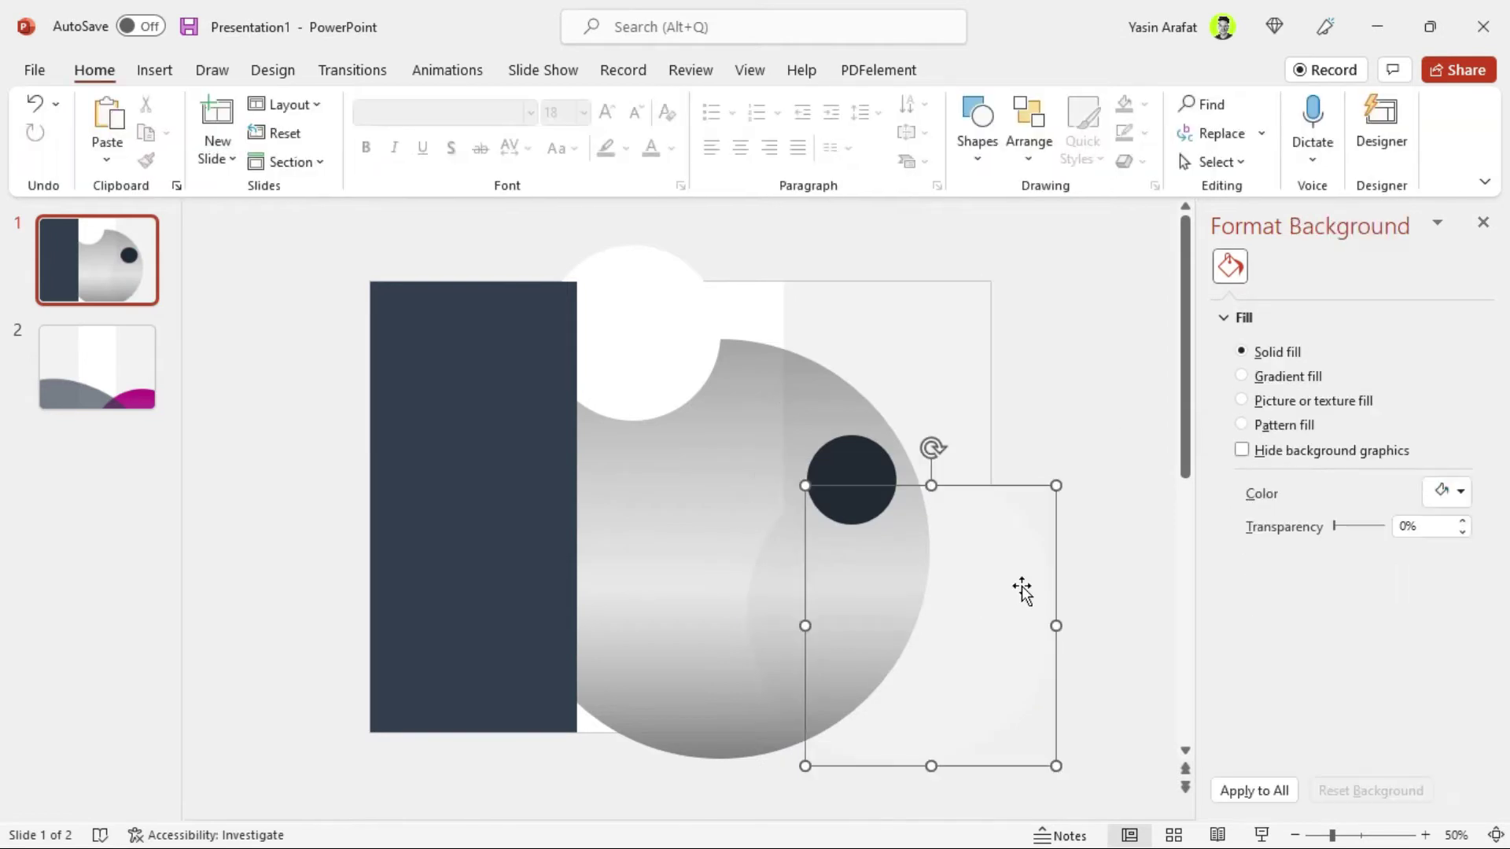
left_click(1028, 581)
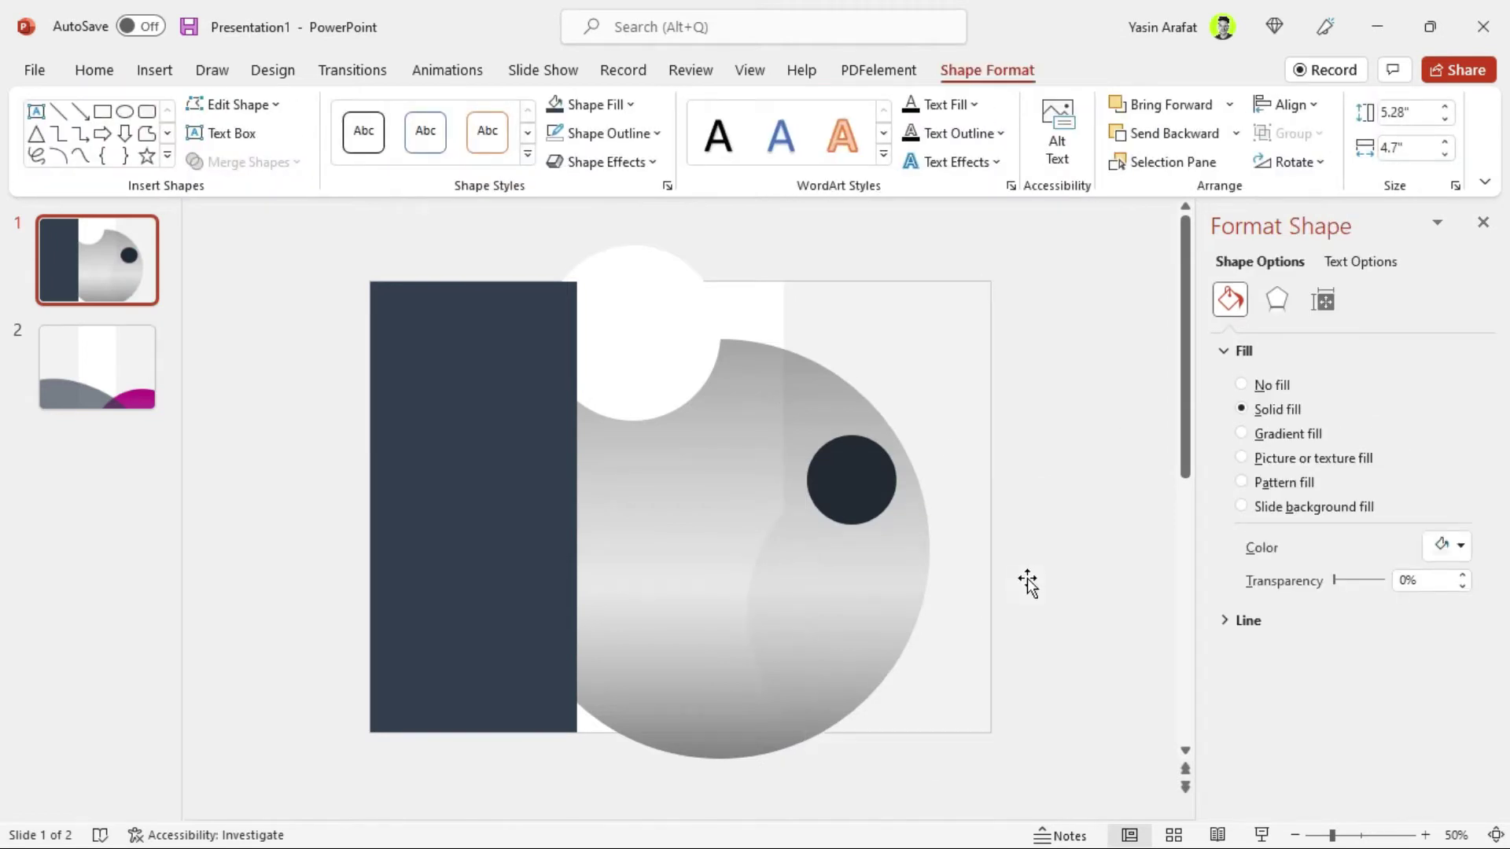
- Fill the circle piece inside the right panel with a magenta-blue gradient
left_click(977, 563)
left_click(1295, 434)
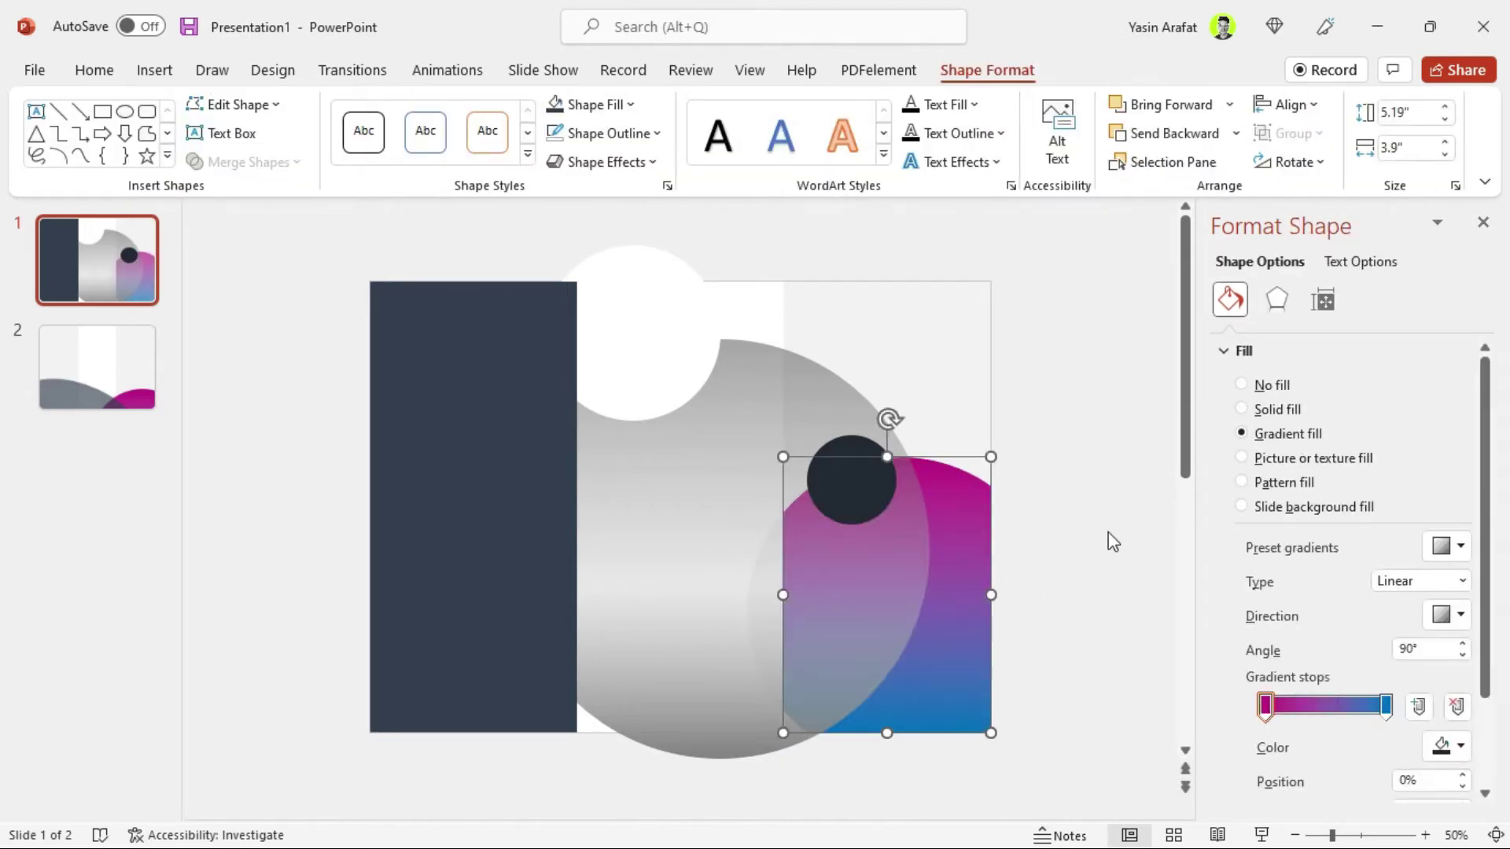
left_click(711, 493)
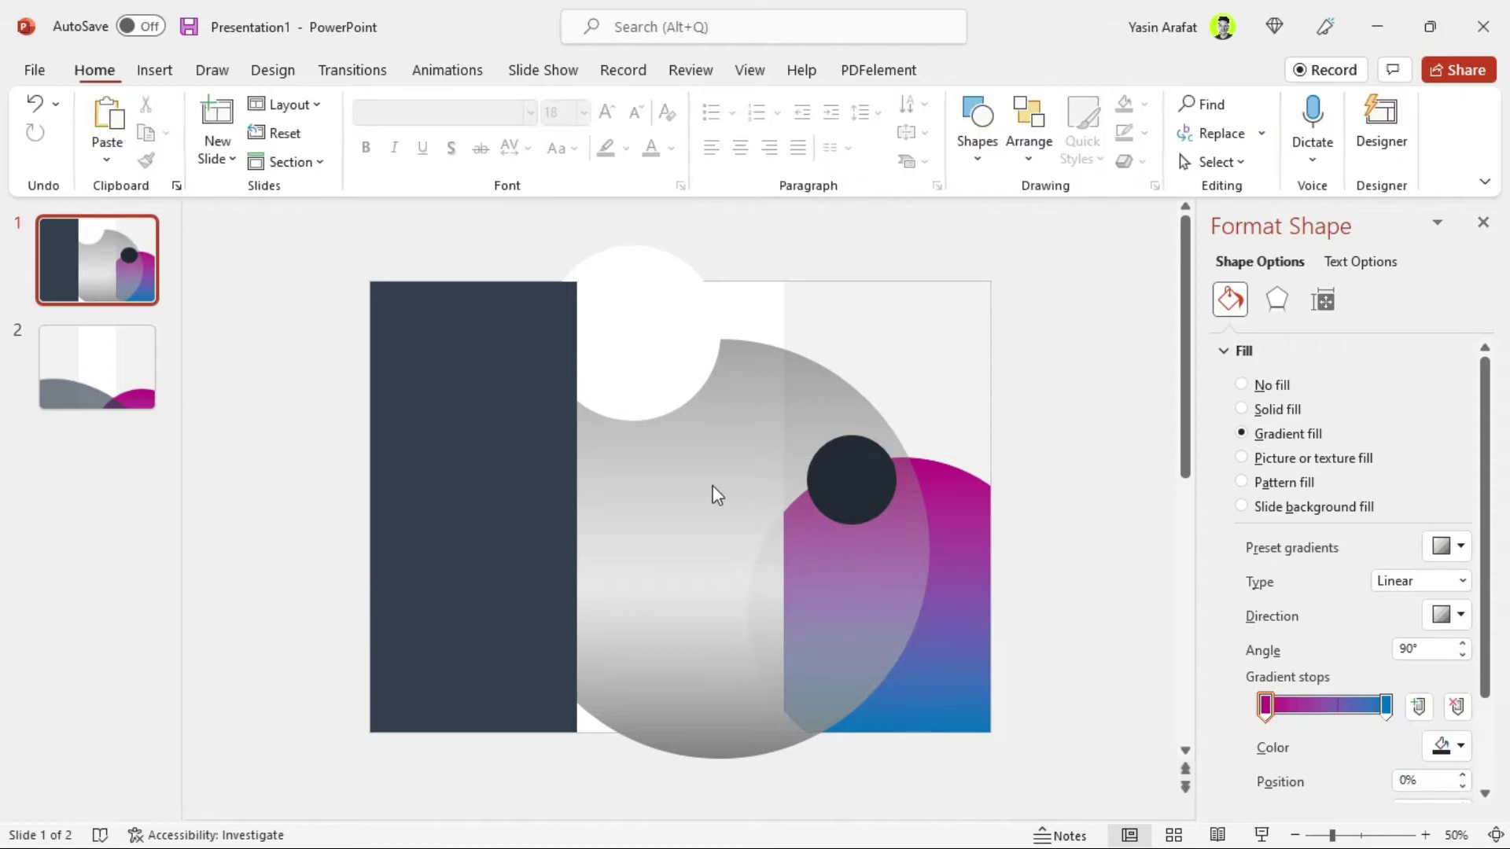
left_click(753, 316, "shift")
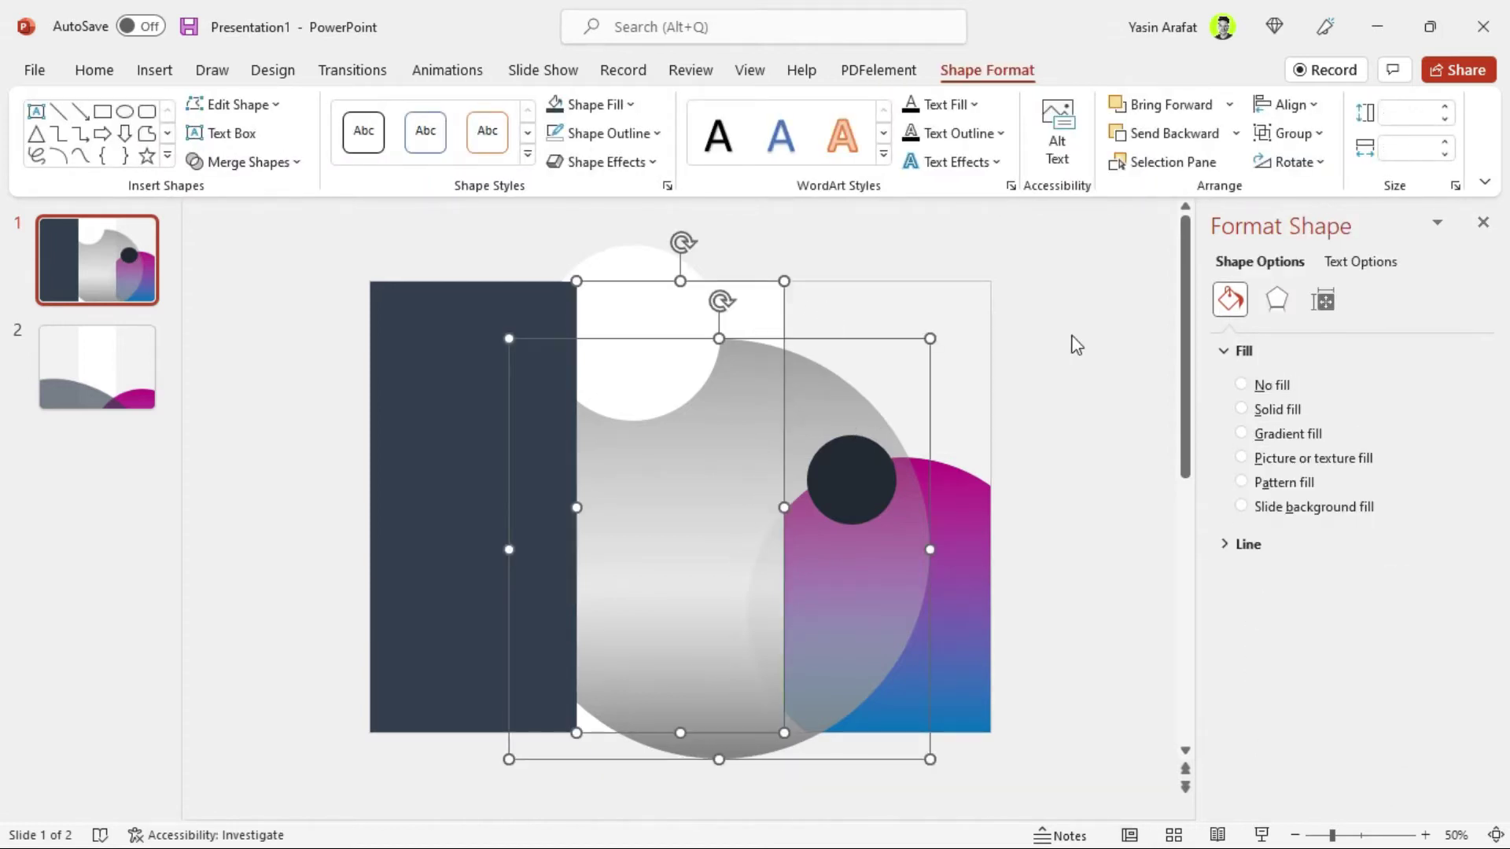
left_click(894, 310, "shift")
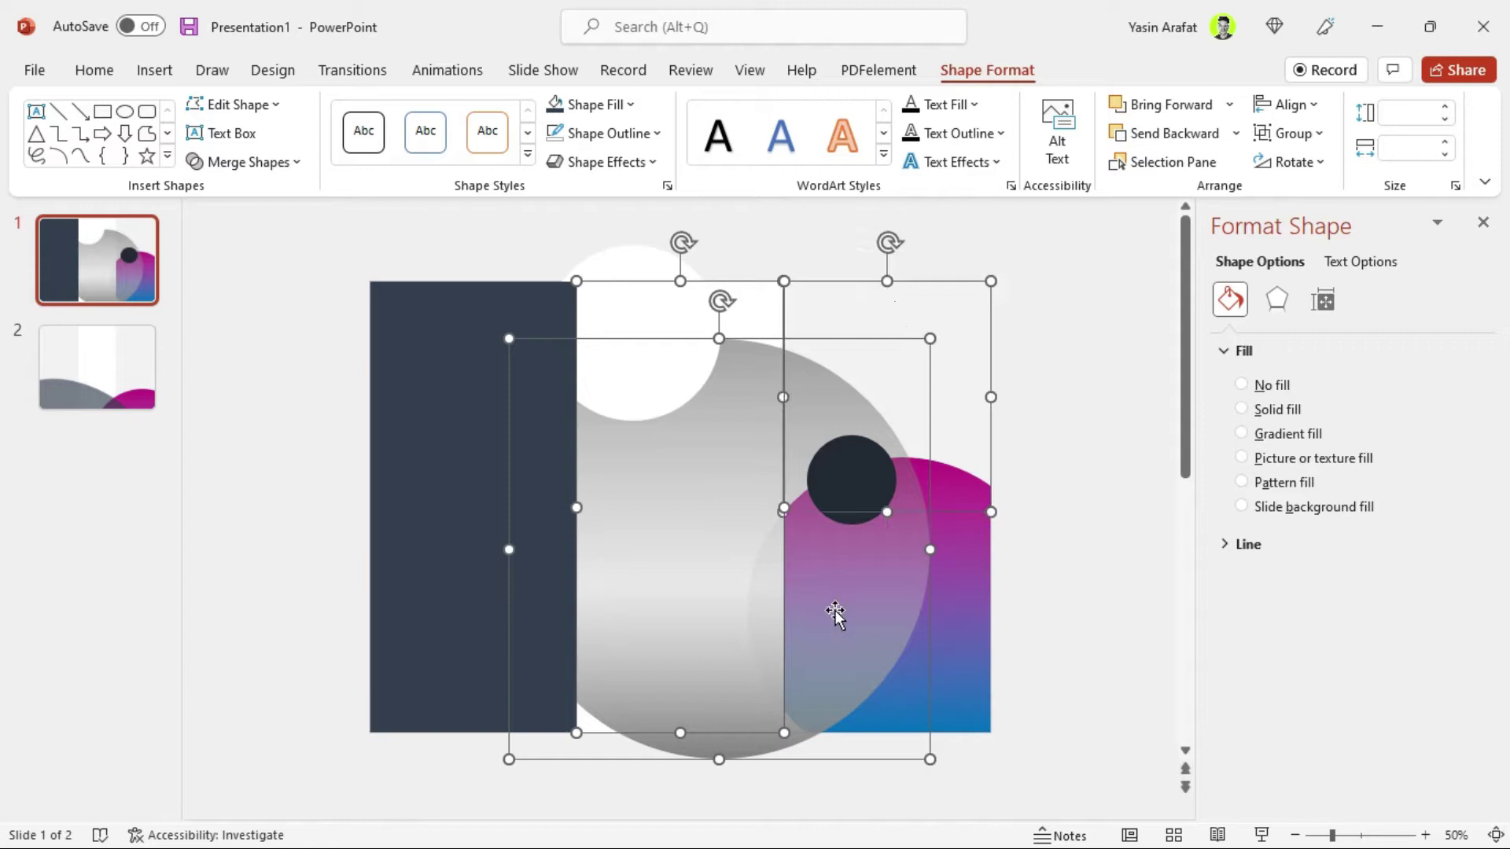
left_click(1118, 560)
- Widen the middle rectangle and Fragment the grey circle with it
left_click(744, 369)
left_click_drag(784, 507, 908, 512)
left_click(746, 751, "shift")
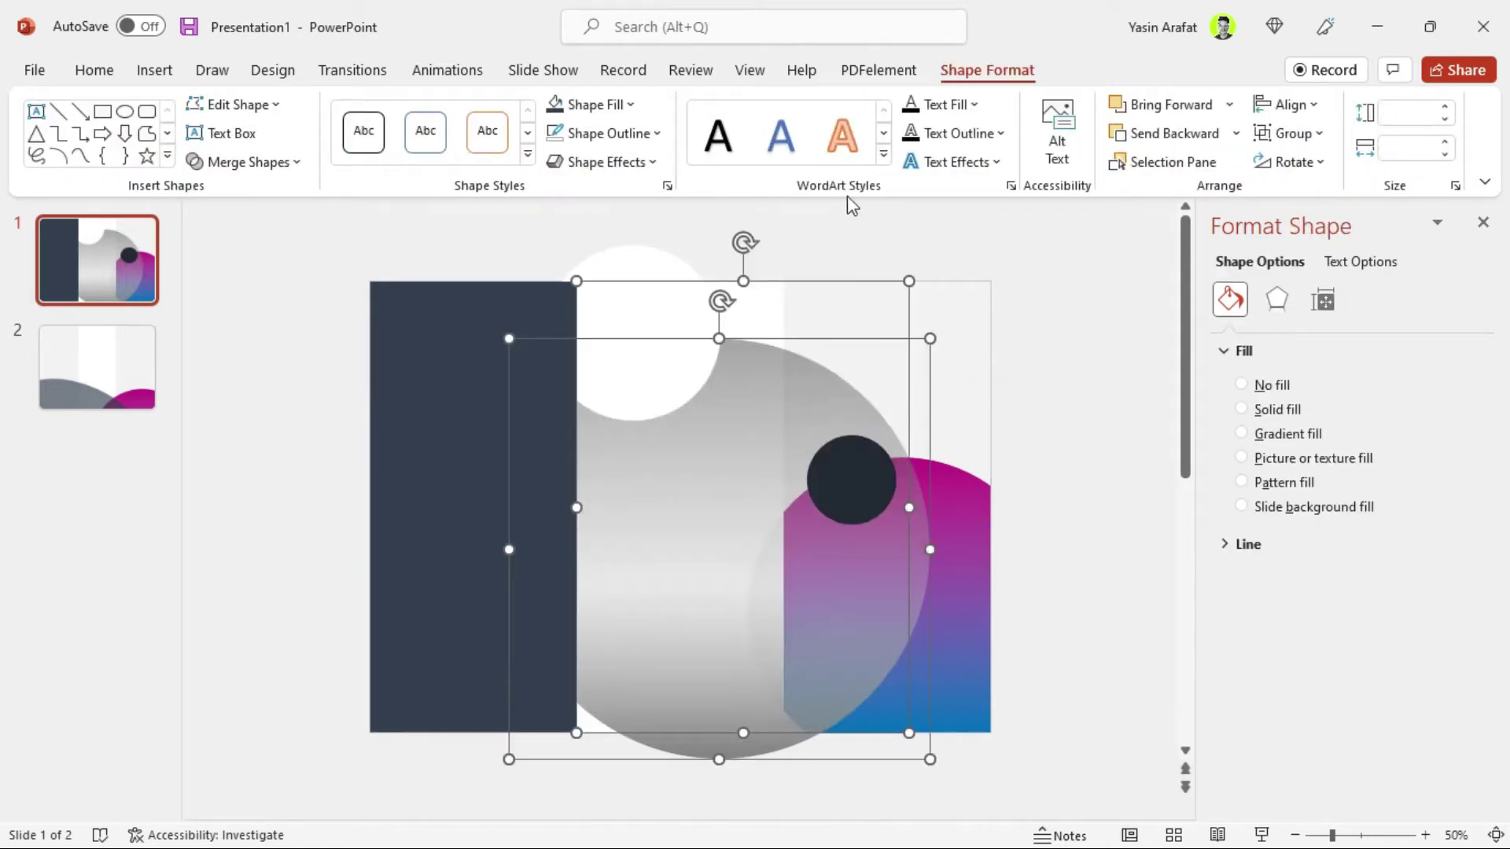
left_click(605, 162)
left_click(244, 162)
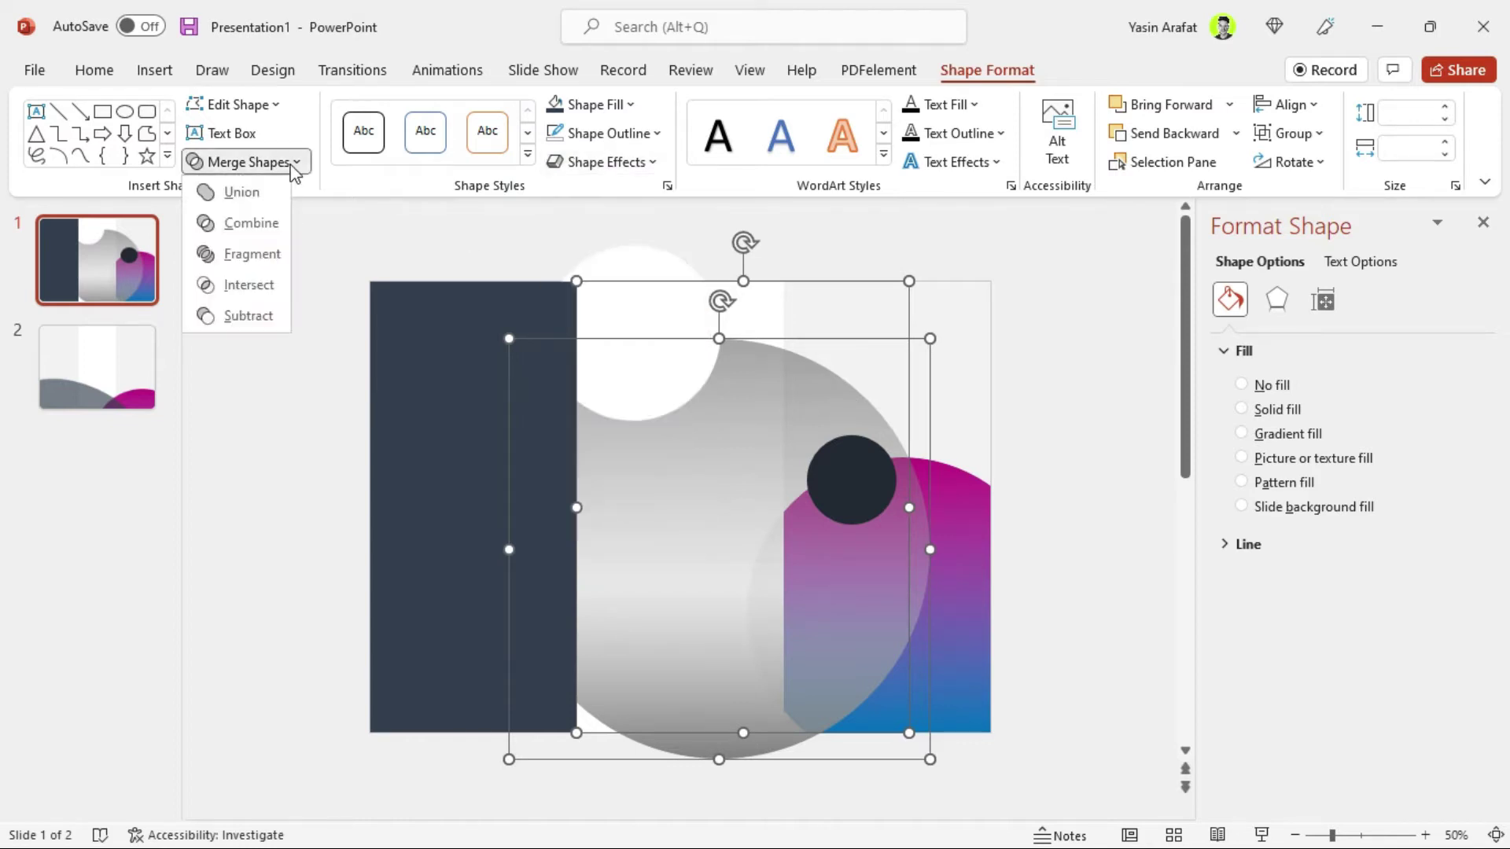
left_click(256, 253)
left_click(979, 440)
left_click(758, 739)
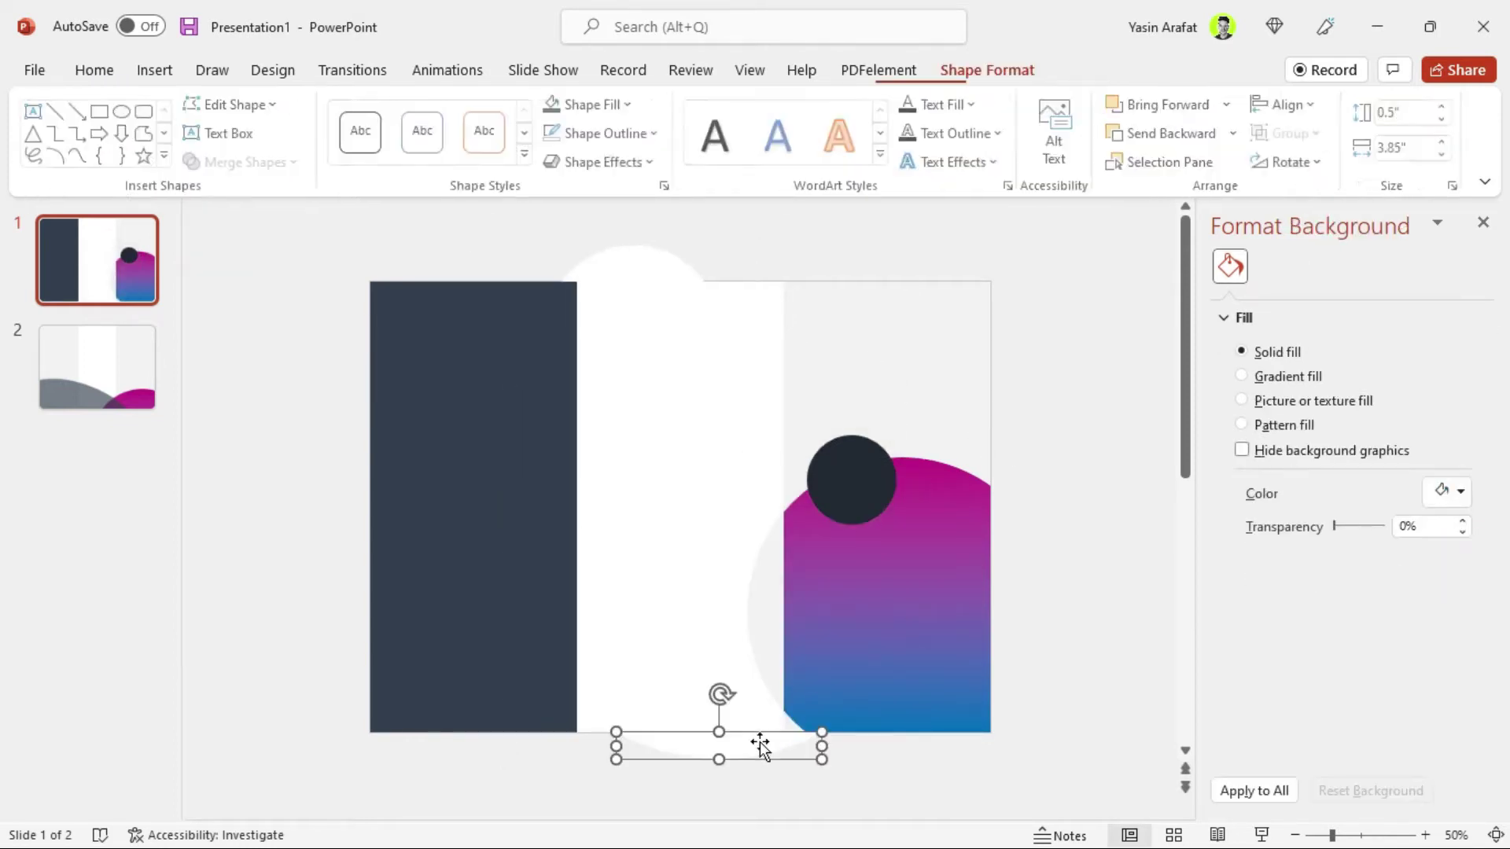
left_click(702, 437)
key("Delete")
left_click(786, 307)
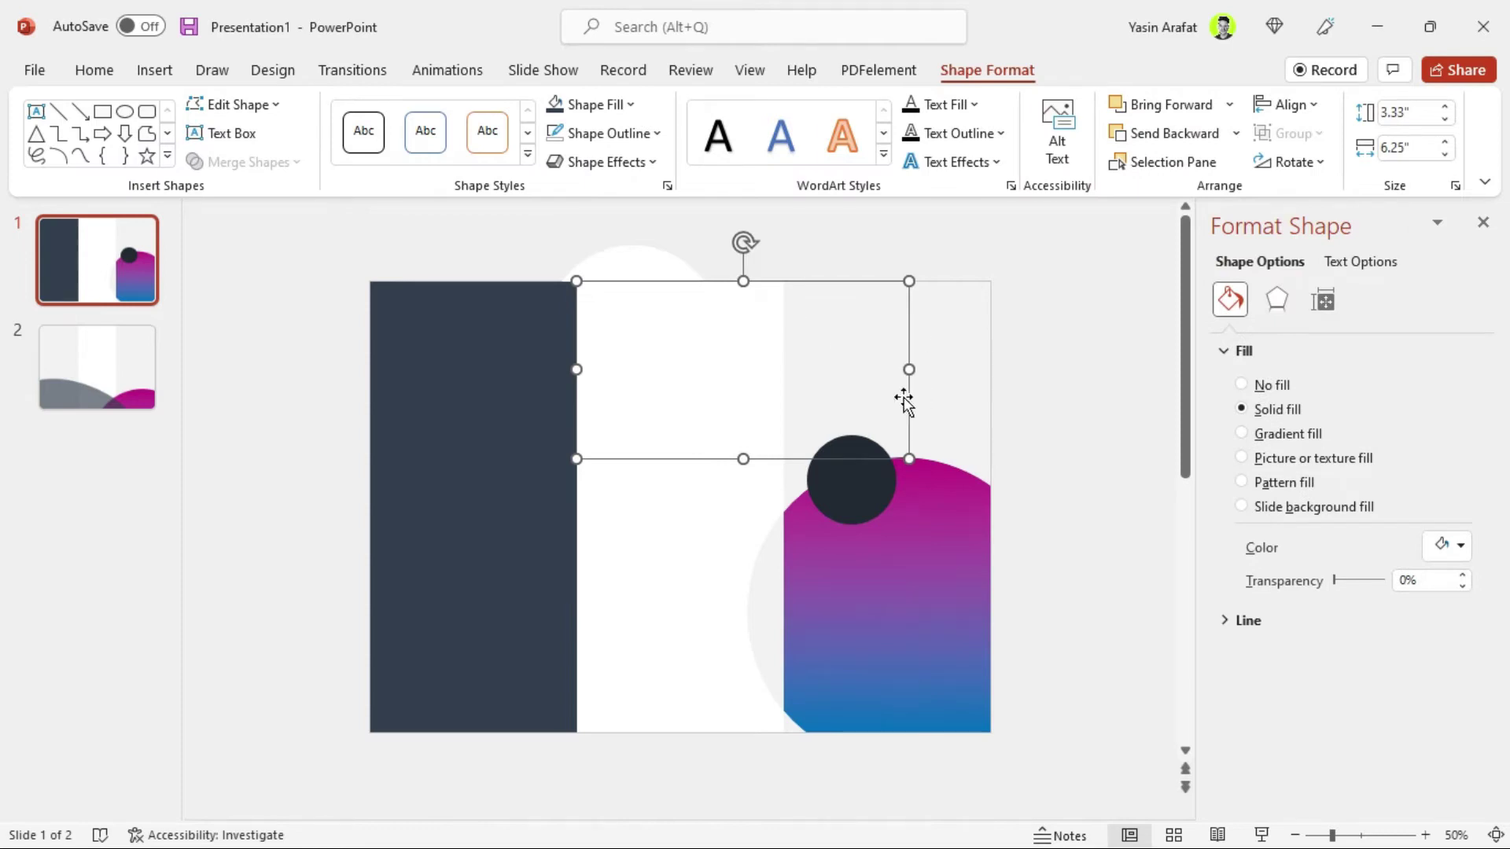
mouse_move(778, 313)
left_mouse_down()
mouse_move(944, 307)
mouse_move(883, 327)
left_mouse_up()
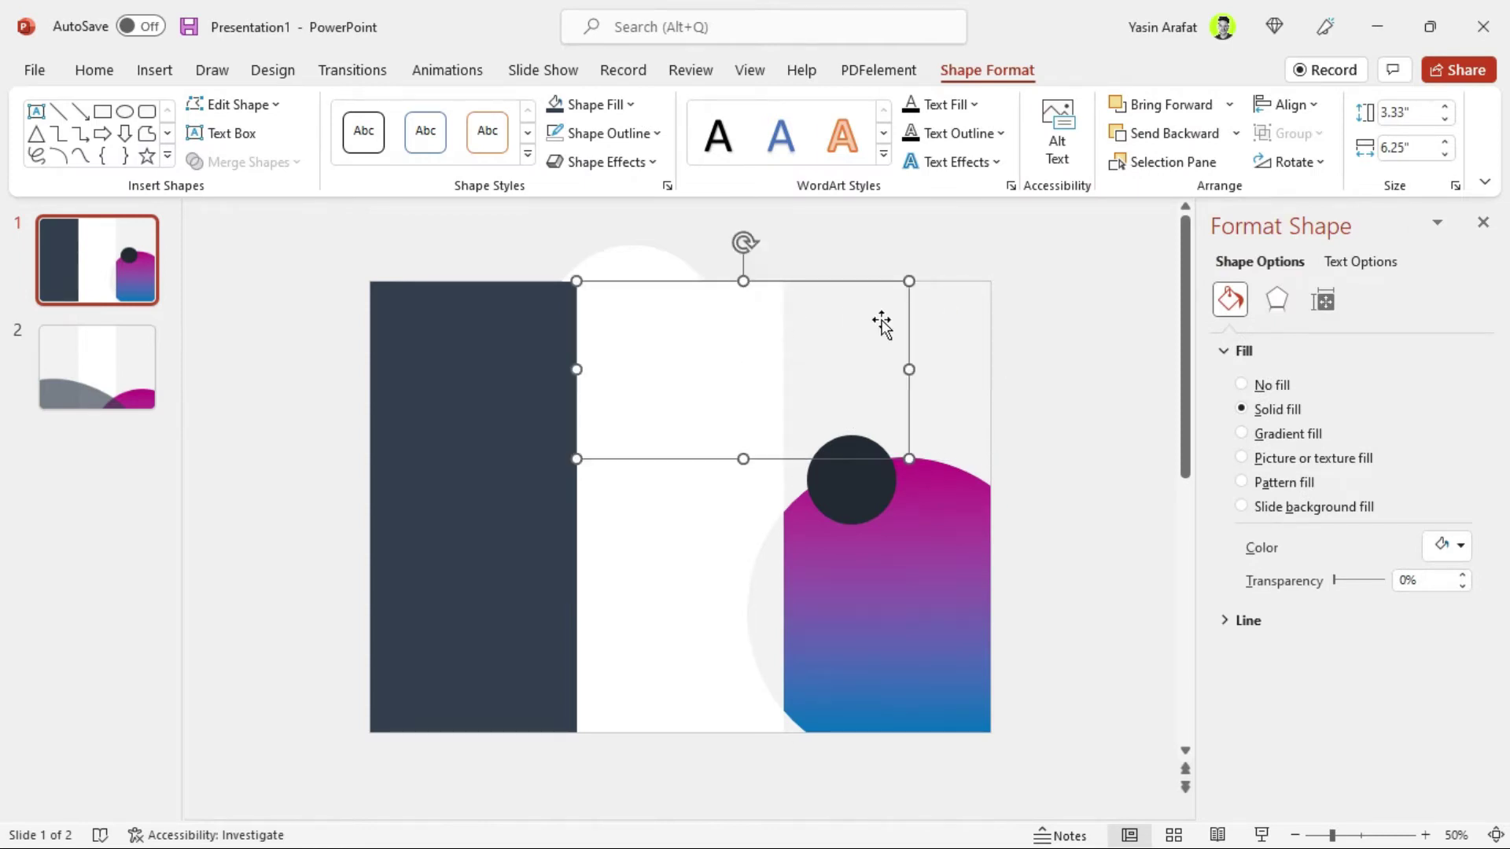
left_click(761, 515, "shift")
left_click_drag(761, 515, 1000, 529)
key("Escape")
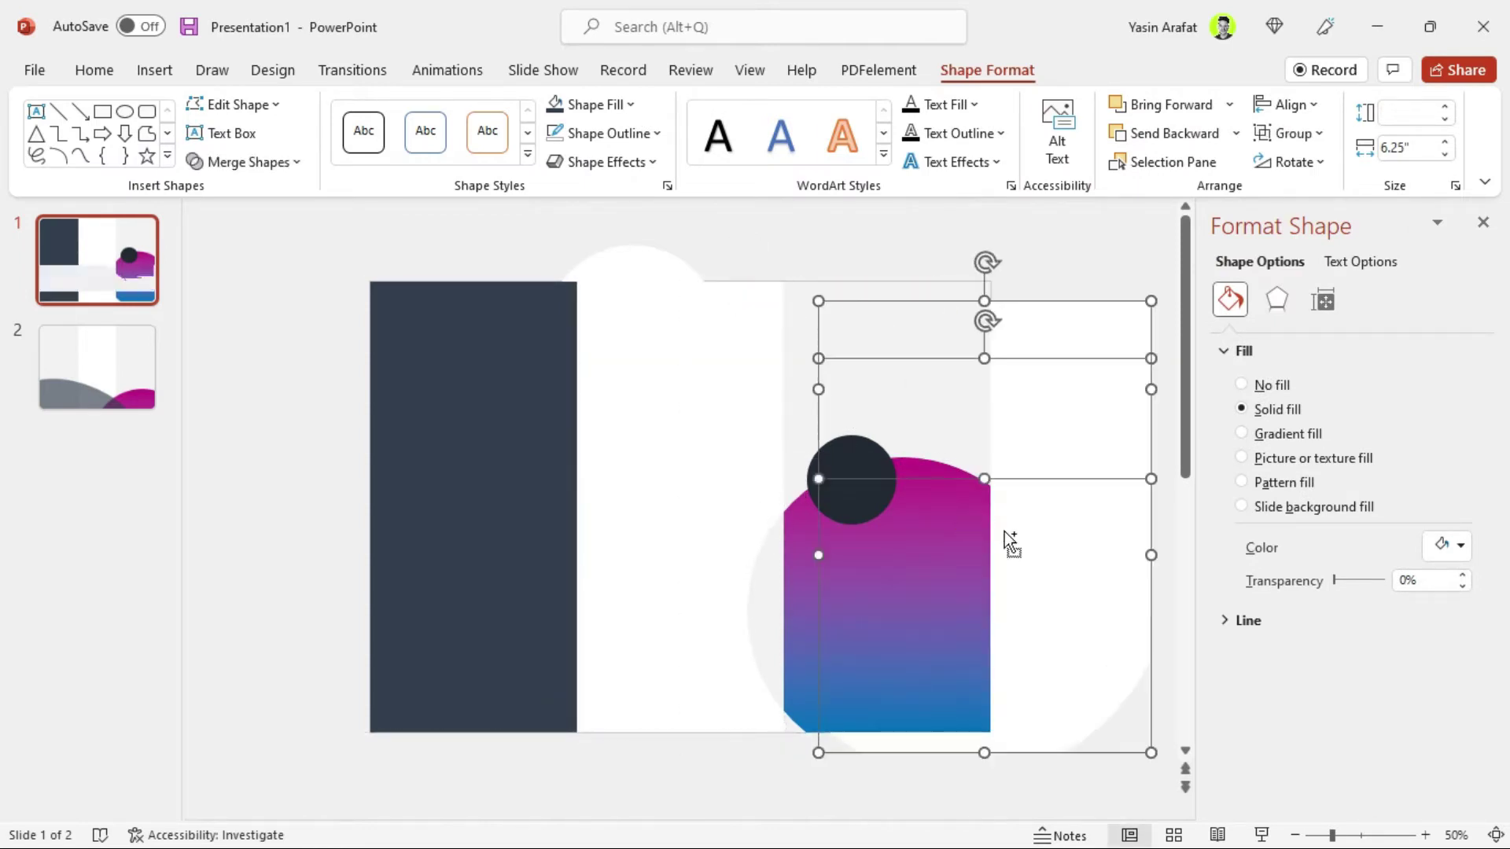
left_click(914, 535)
mouse_move(917, 509)
left_mouse_down()
mouse_move(781, 503)
mouse_move(802, 506)
left_mouse_up()
left_click(657, 566)
left_click(675, 560)
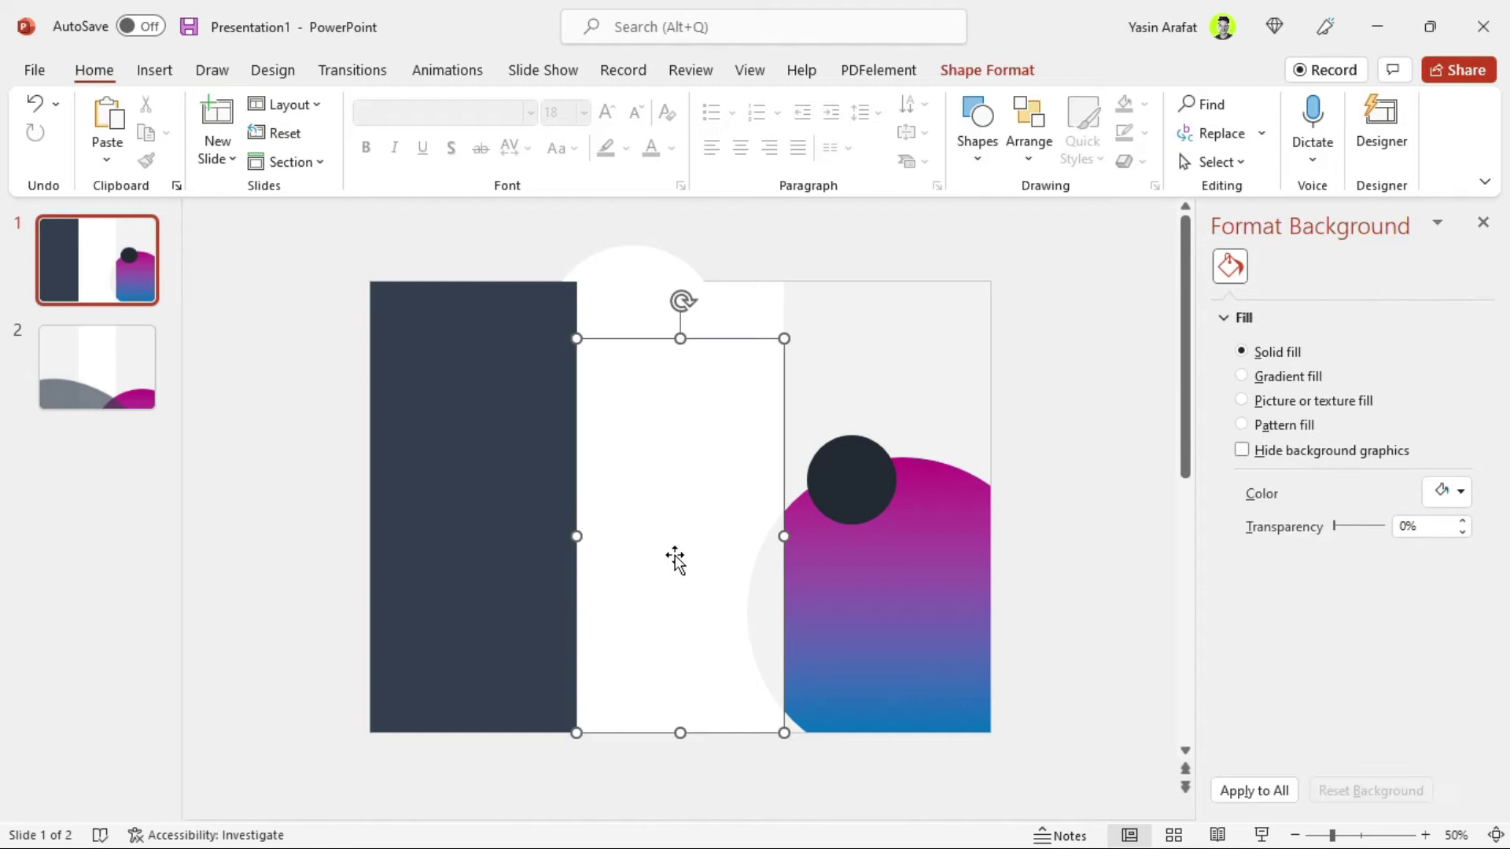
left_click(950, 591)
key("ctrl+z")
key("ctrl+z")
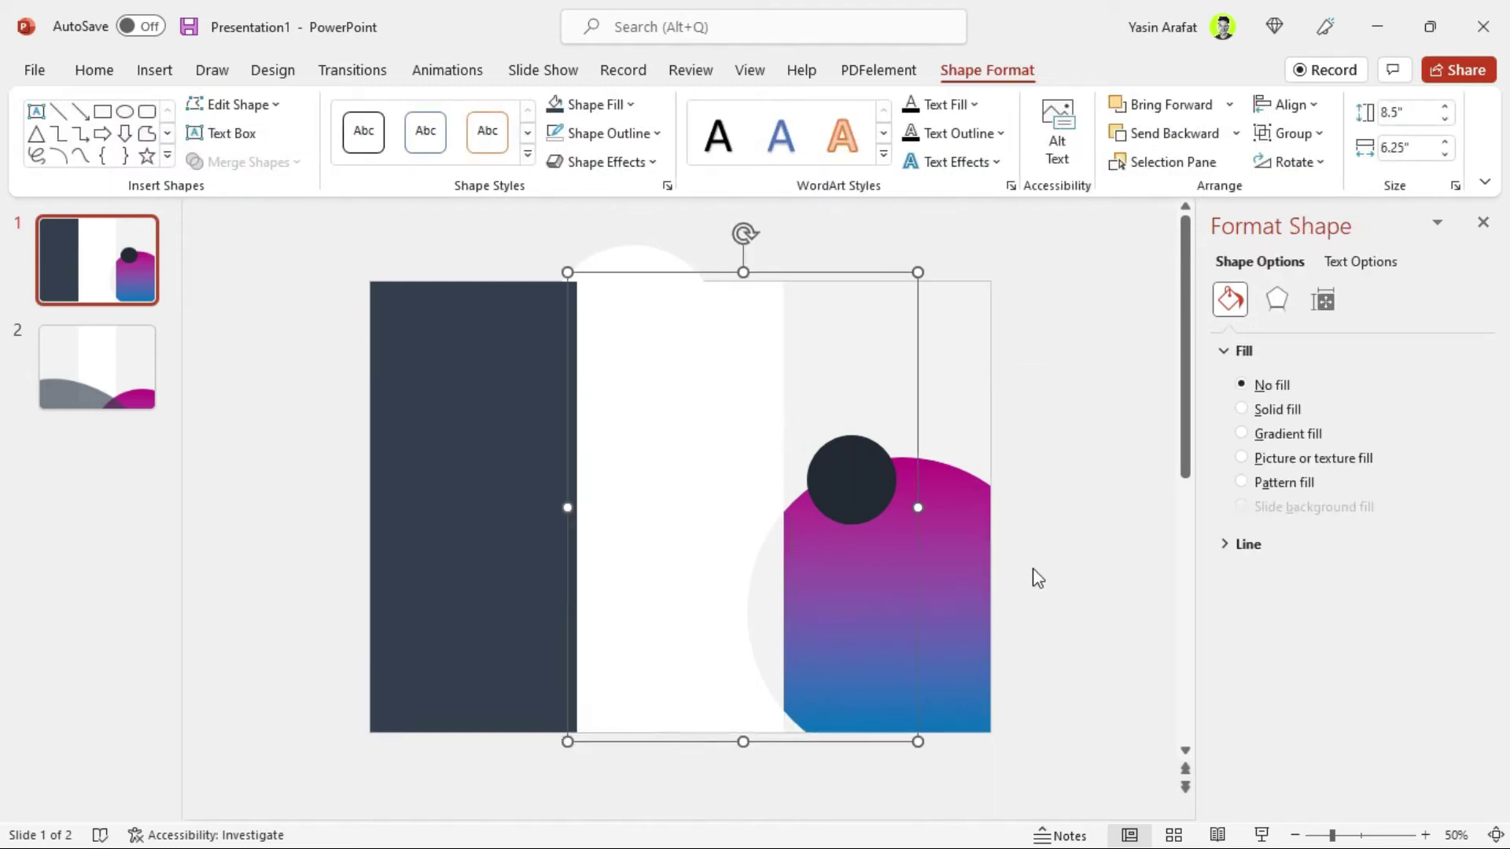
key("ctrl+z")
key("ctrl+z")
key("ctrl+z")
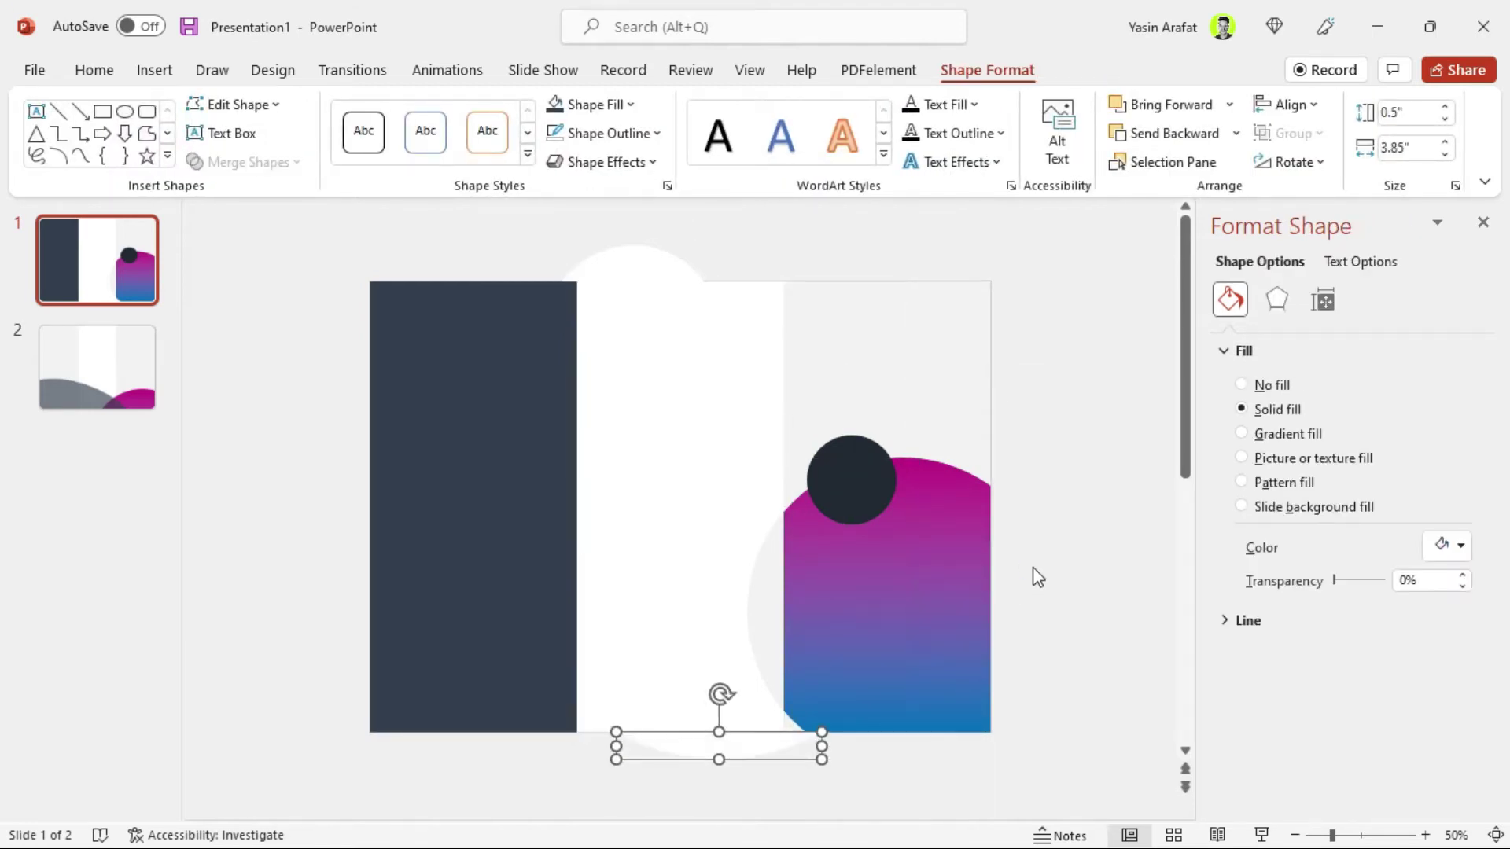
key("ctrl+z")
- Check the restored grey disc, tall gradient rectangle and small white circle one by one
left_click(1055, 571)
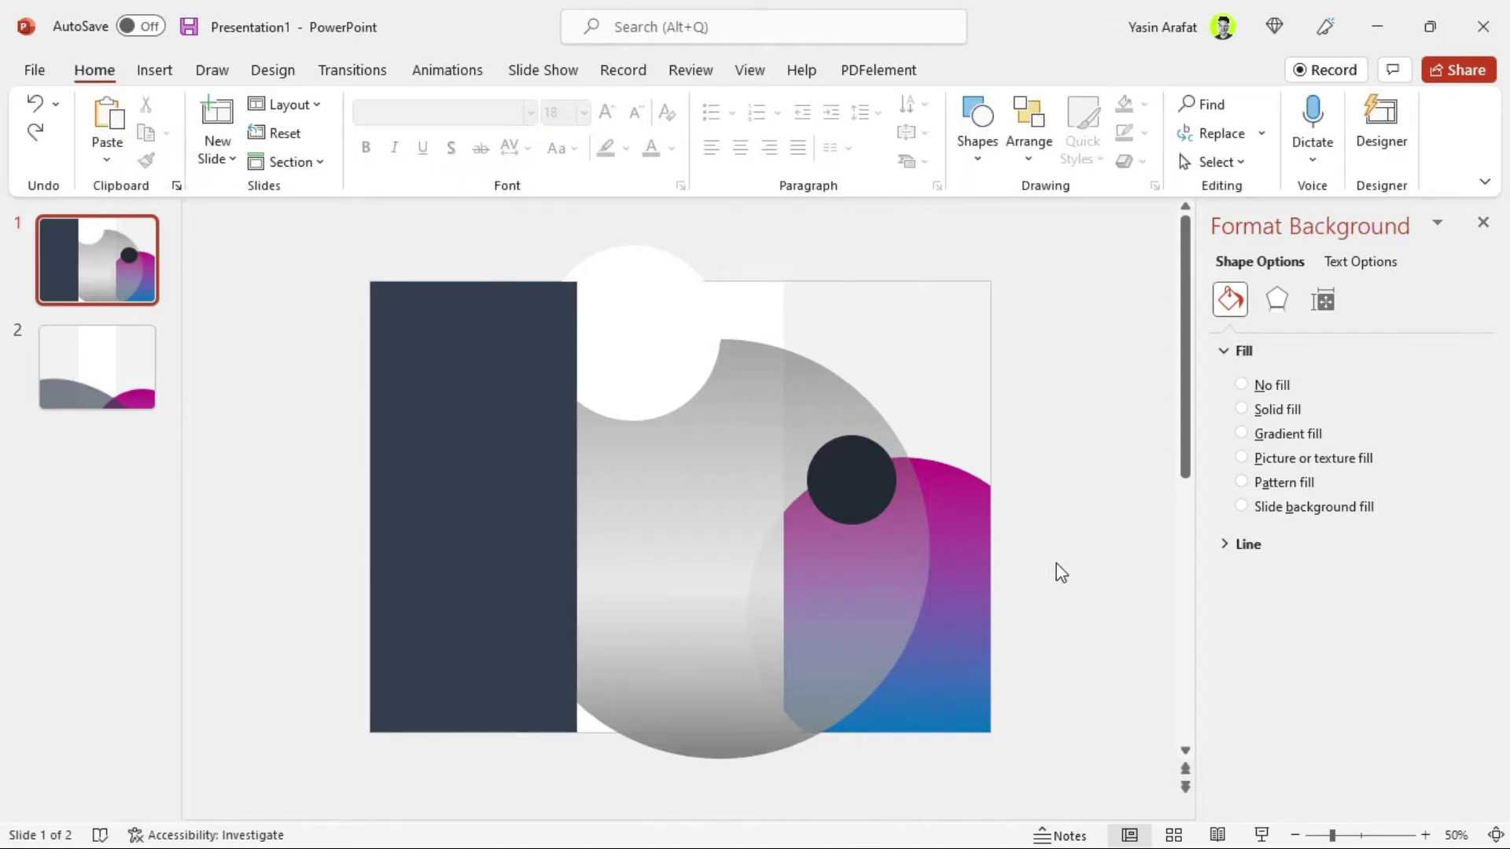
left_click(739, 683)
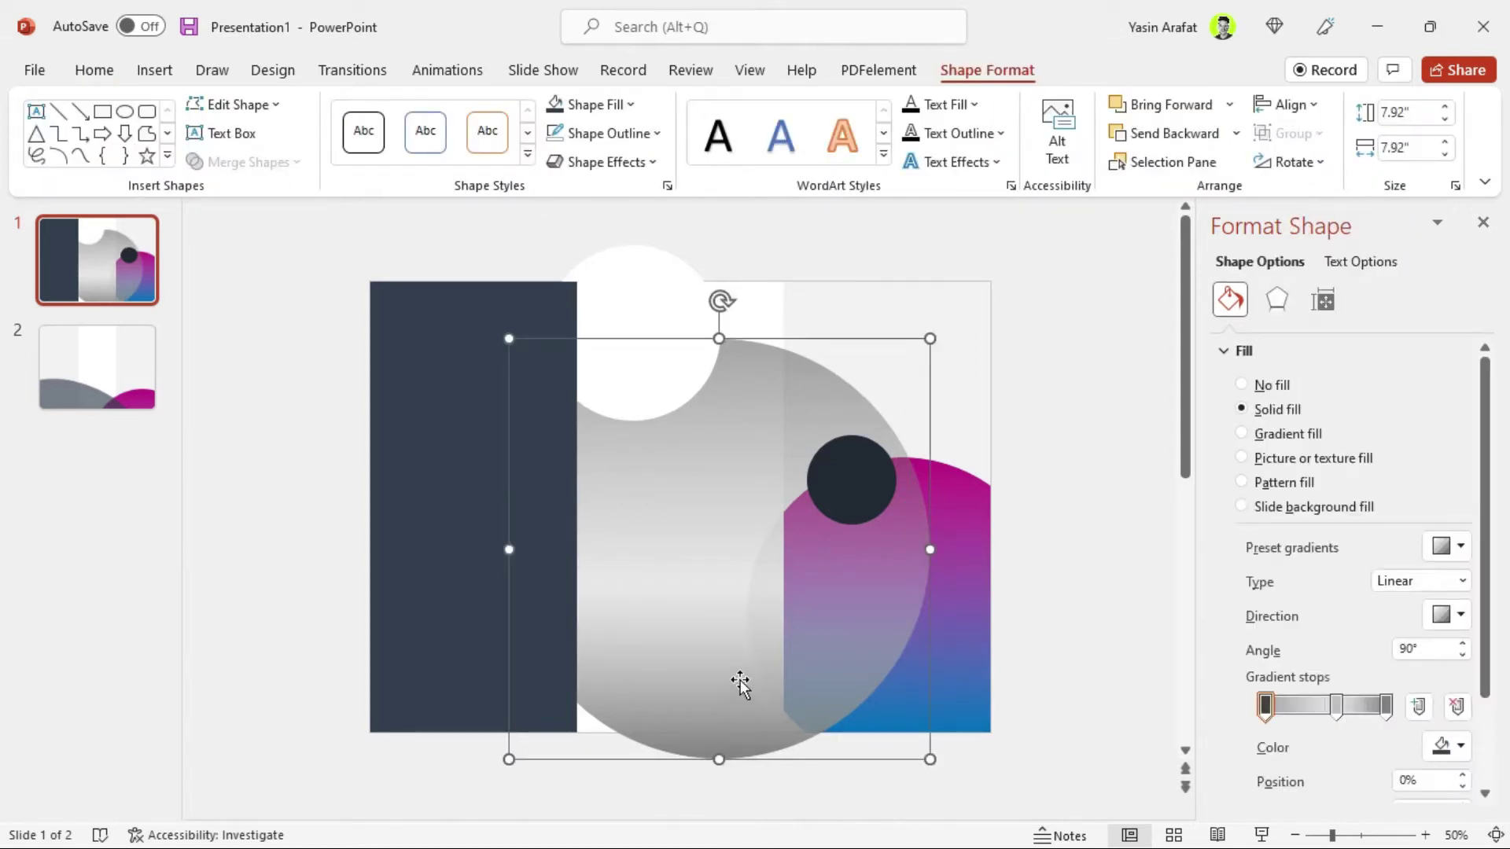
left_click(699, 563)
left_click(656, 376)
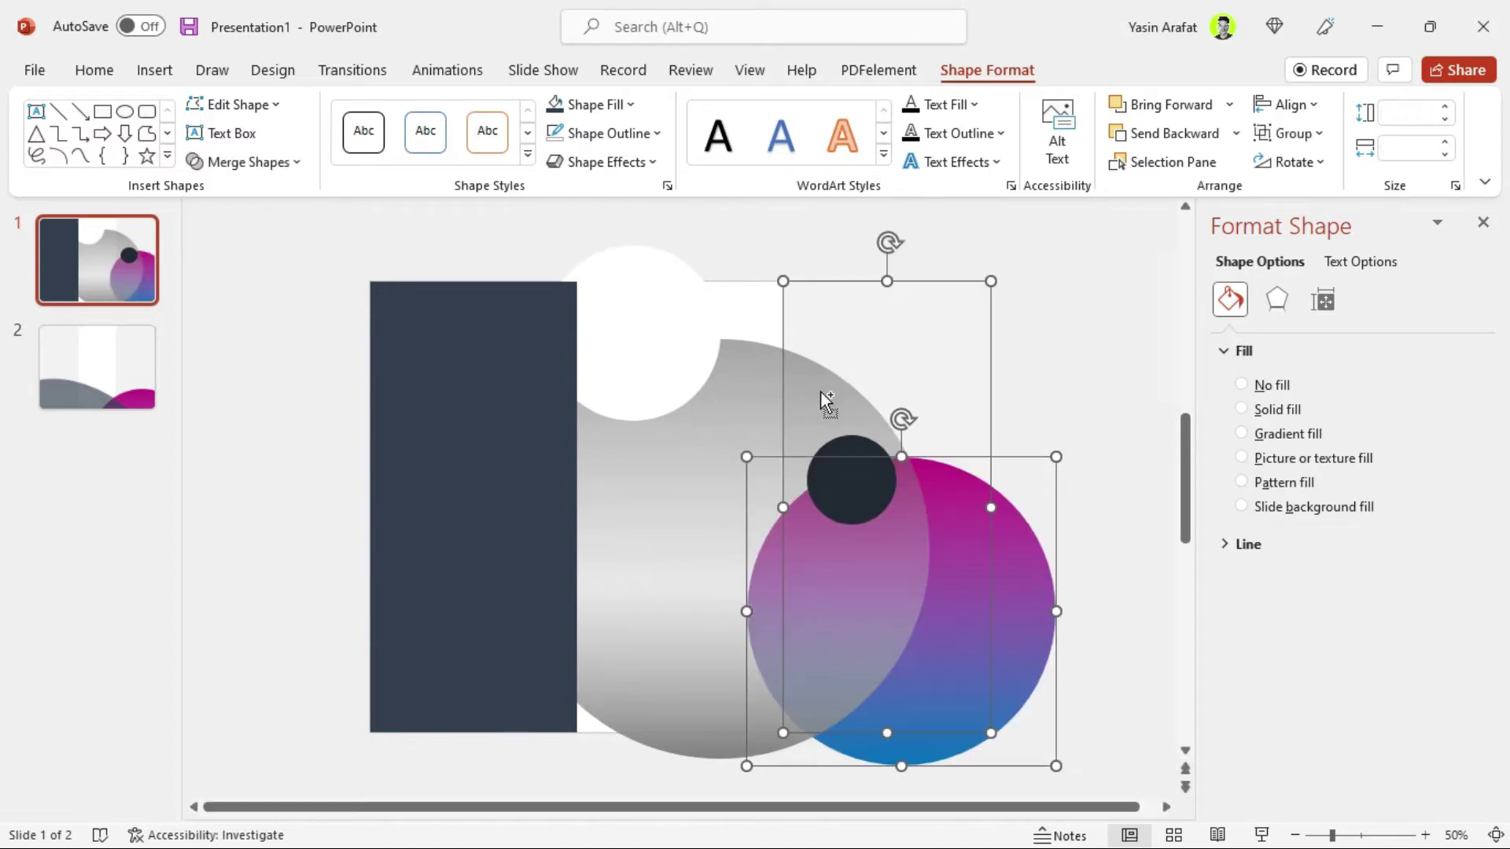
left_click(78, 283)
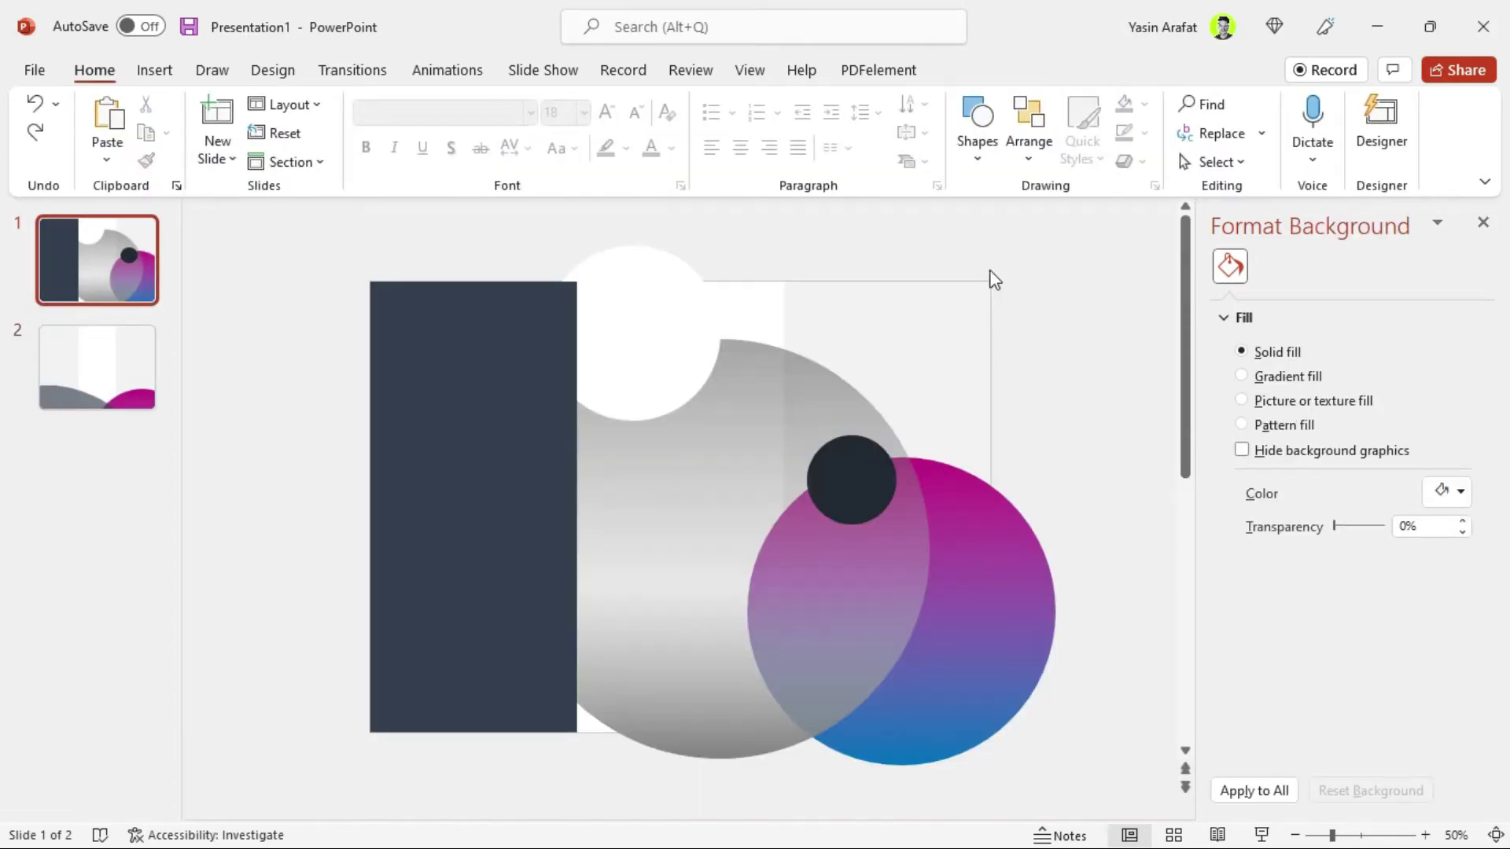
left_click(644, 329)
left_click(814, 274)
left_click(157, 72)
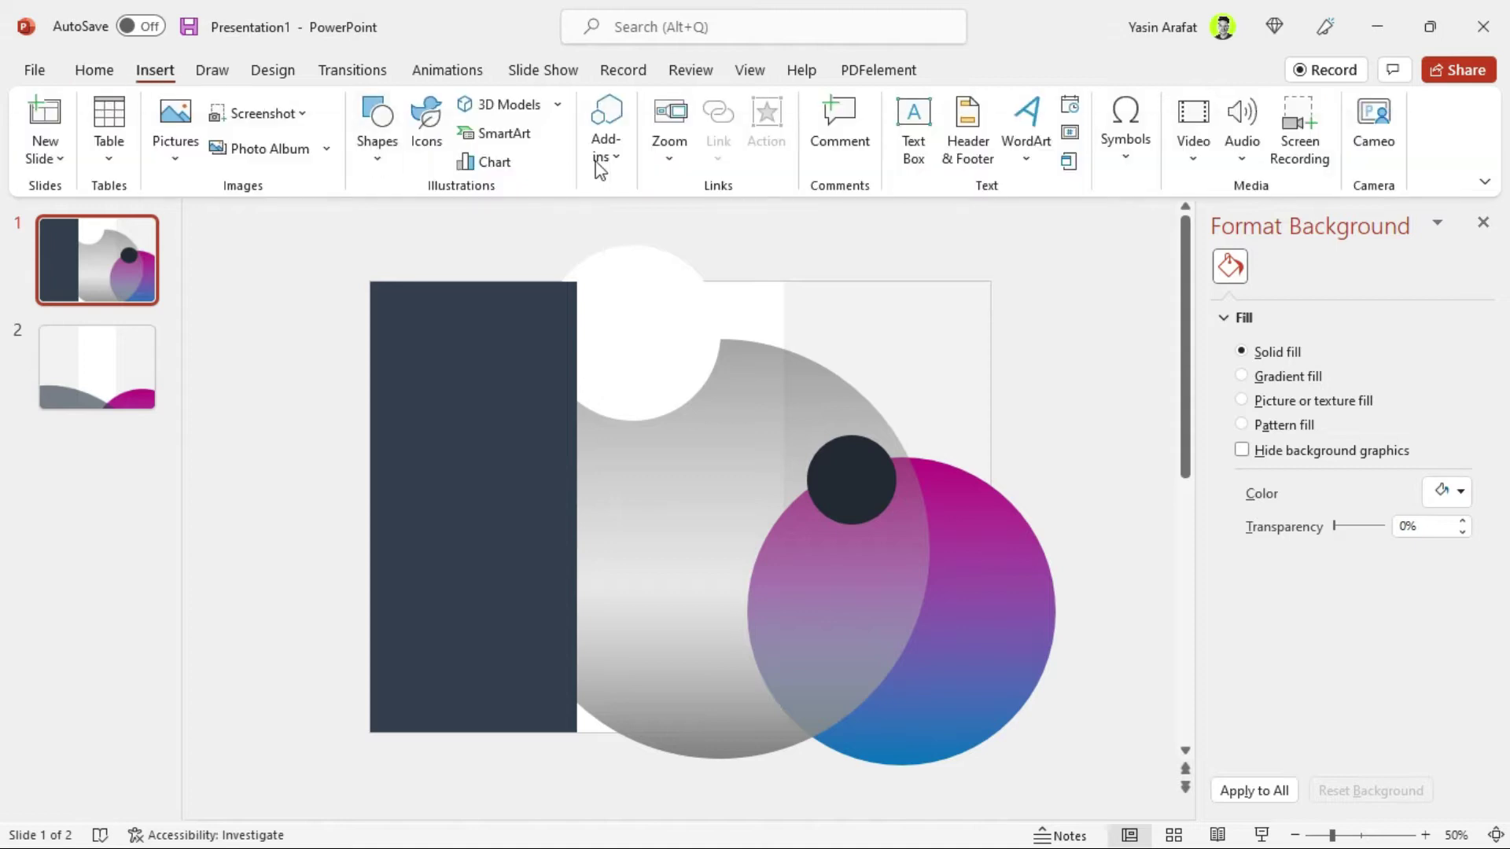
- Add a bold, right-aligned 'bootcamp' text box near the slide's top right
left_click(920, 118)
left_click_drag(852, 318, 965, 365)
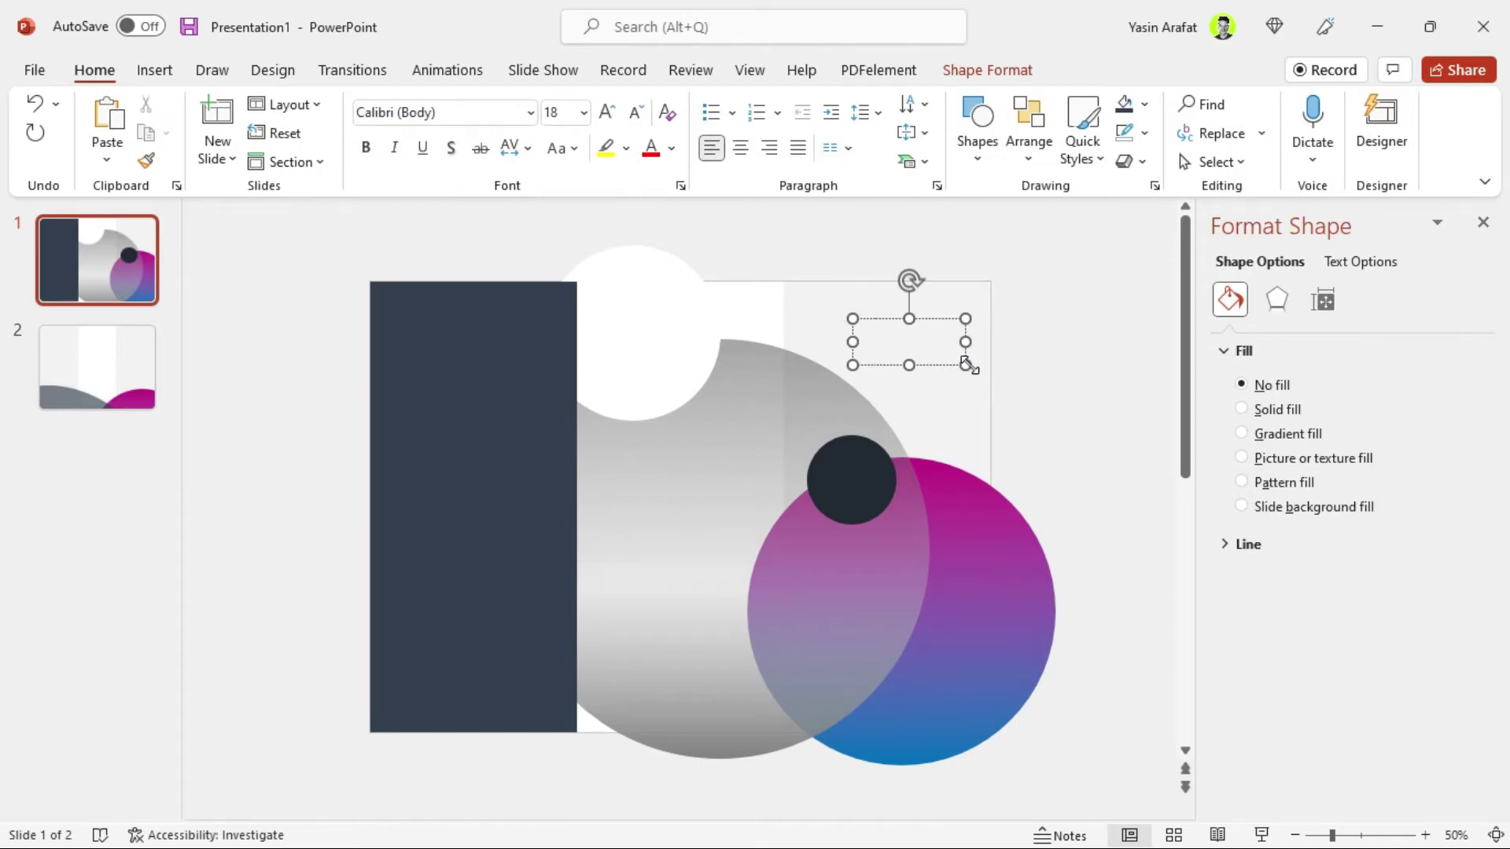
type("bootcamp")
key("ctrl+a")
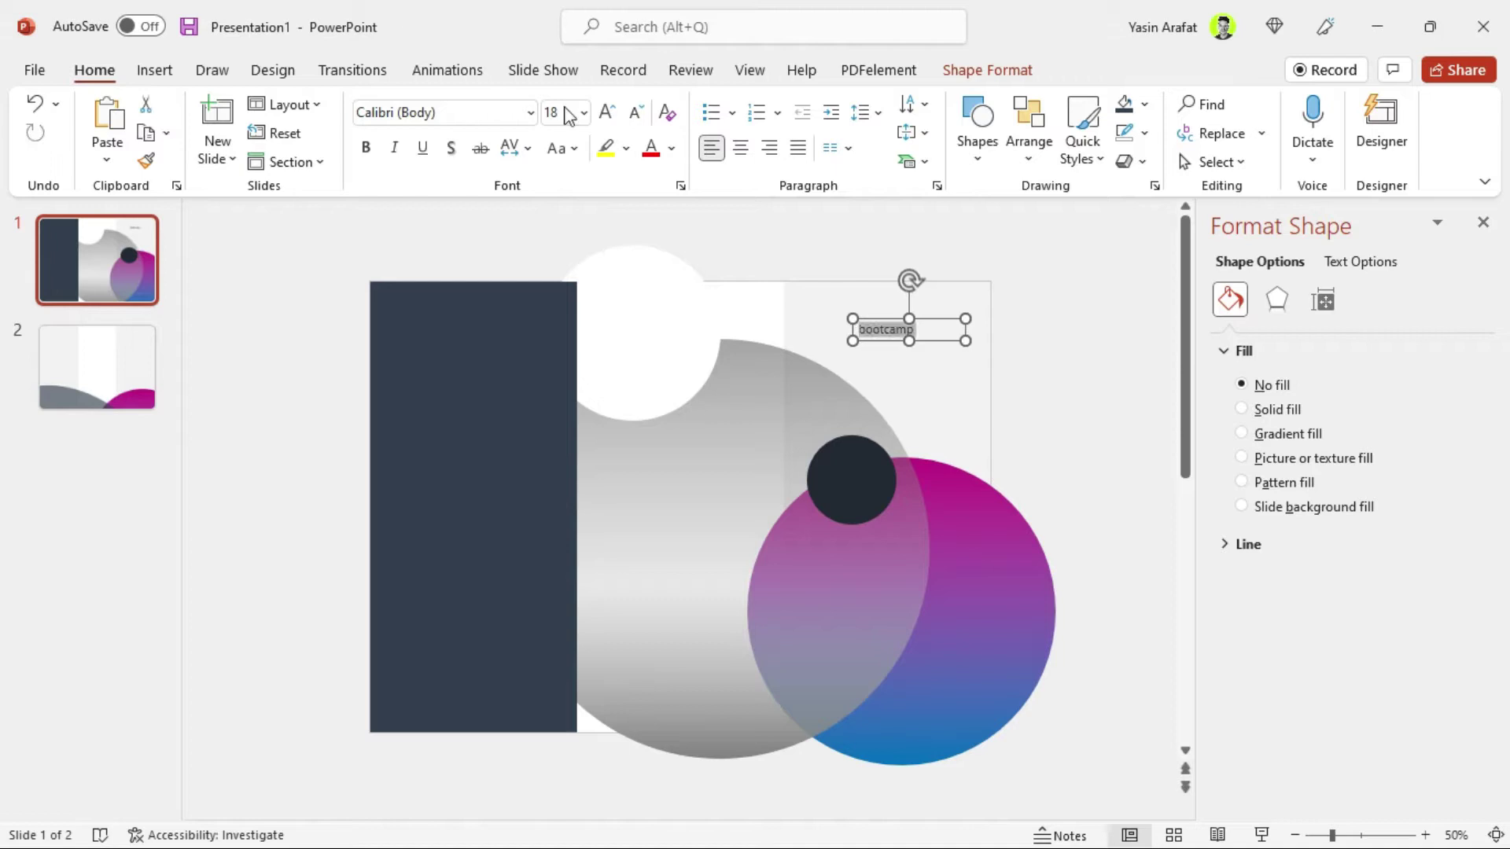
left_click(366, 148)
left_click(769, 148)
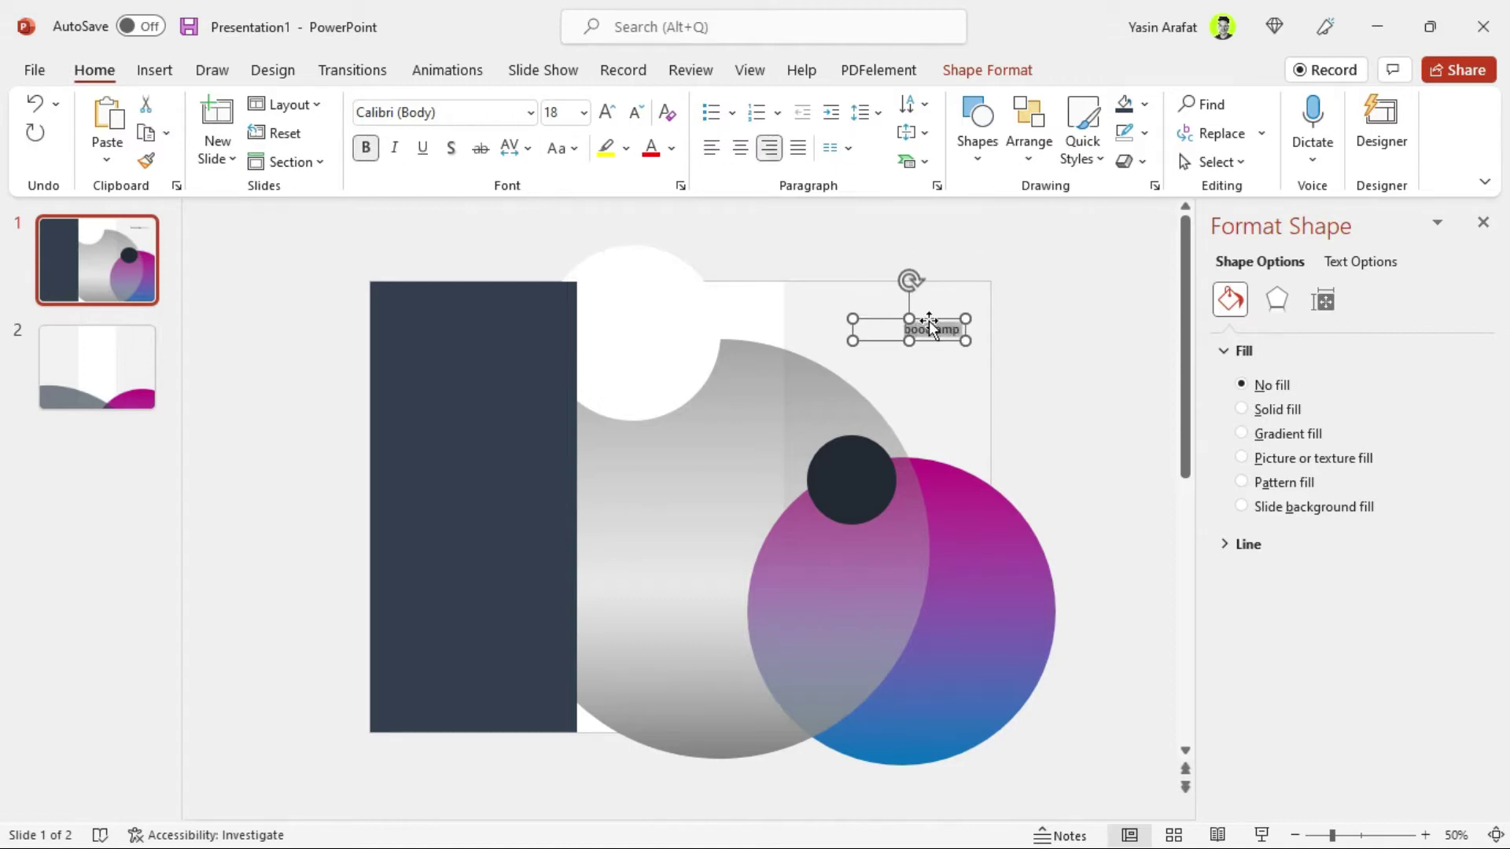
left_click(1085, 354)
left_click(920, 330)
key("Escape")
- Replace 'bootcamp' with 'BUSINESS' and 'TRIFOLD' on two lines, and select all of it
double_click(928, 333)
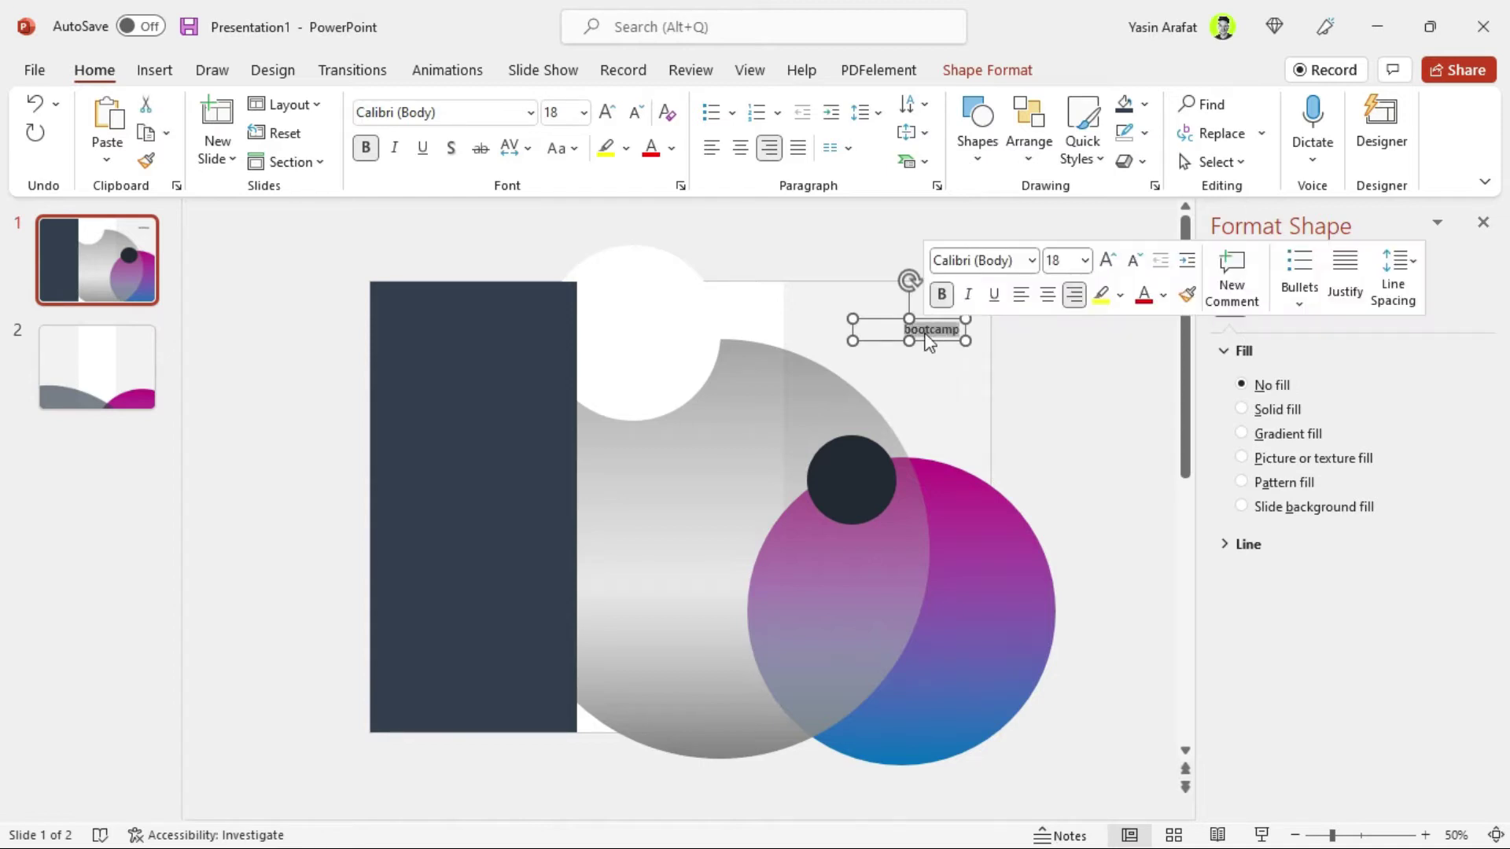
type("BUSINESS")
key("Return")
type("LD")
key("ctrl+a")
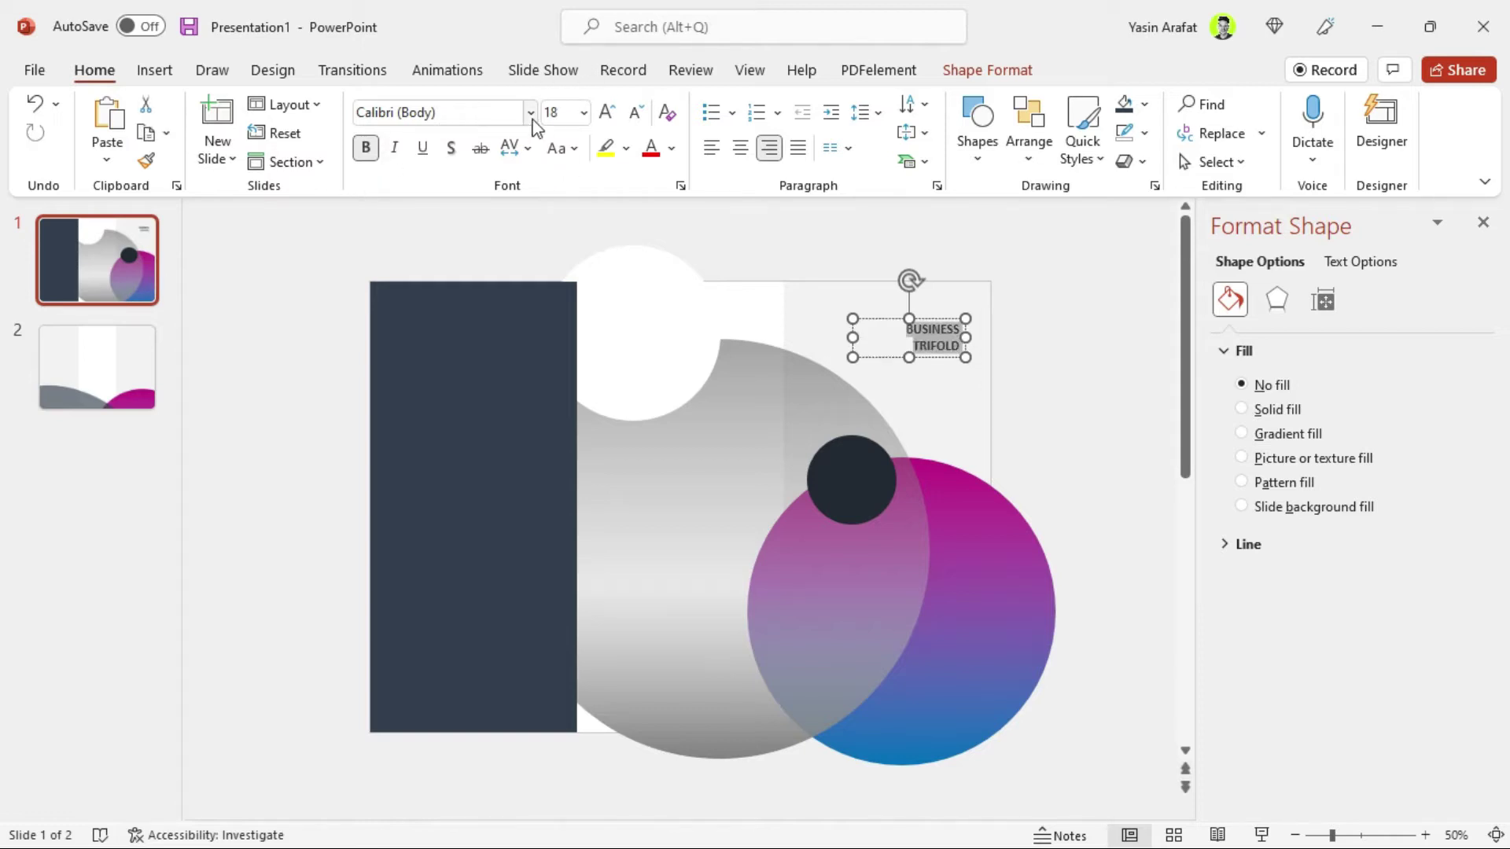
left_click(530, 113)
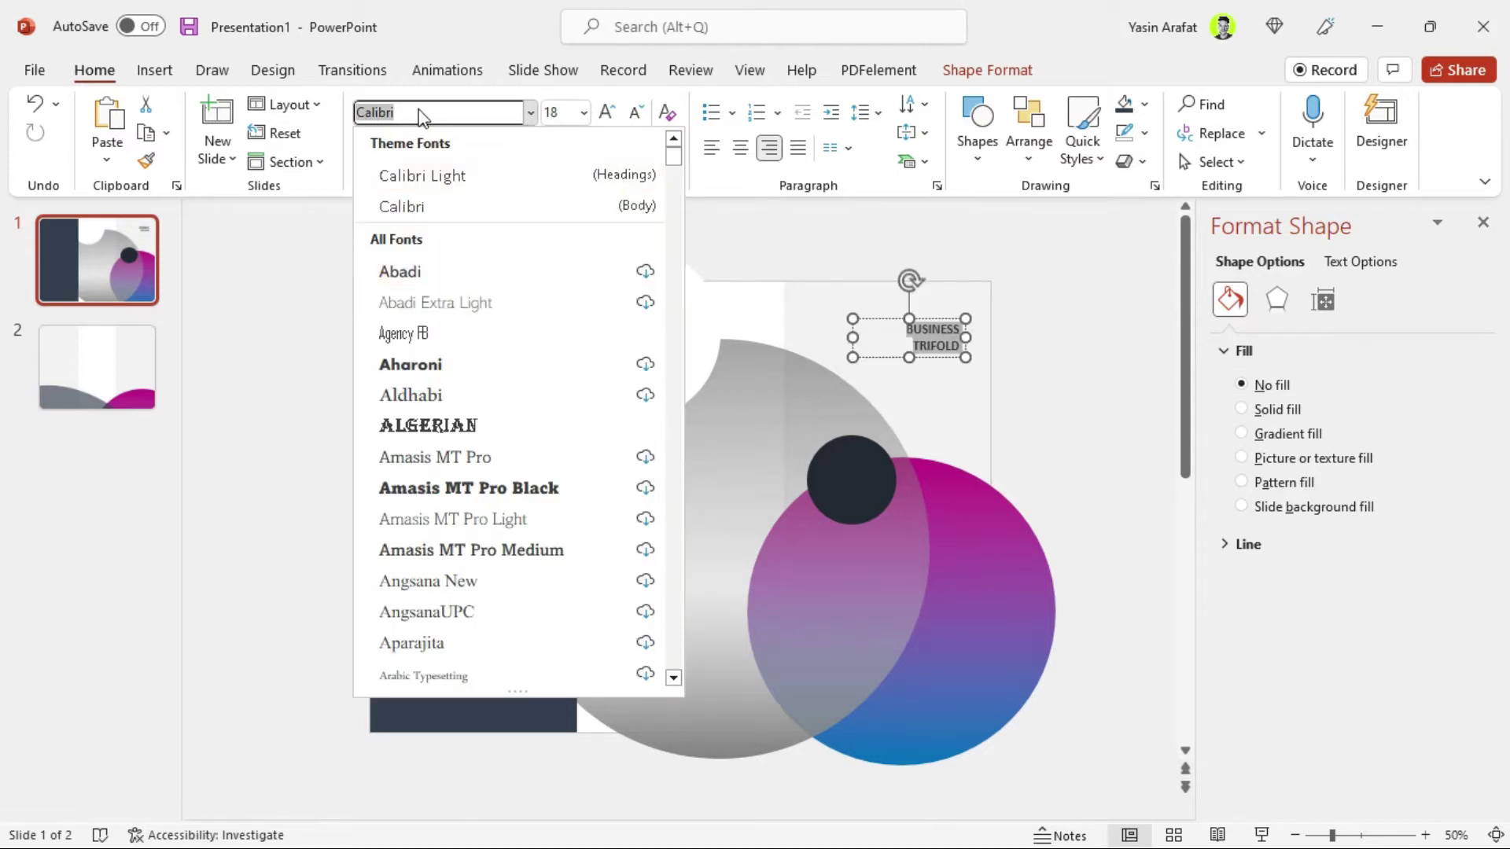
- Set the title font to Raleway Black
type("Roboto")
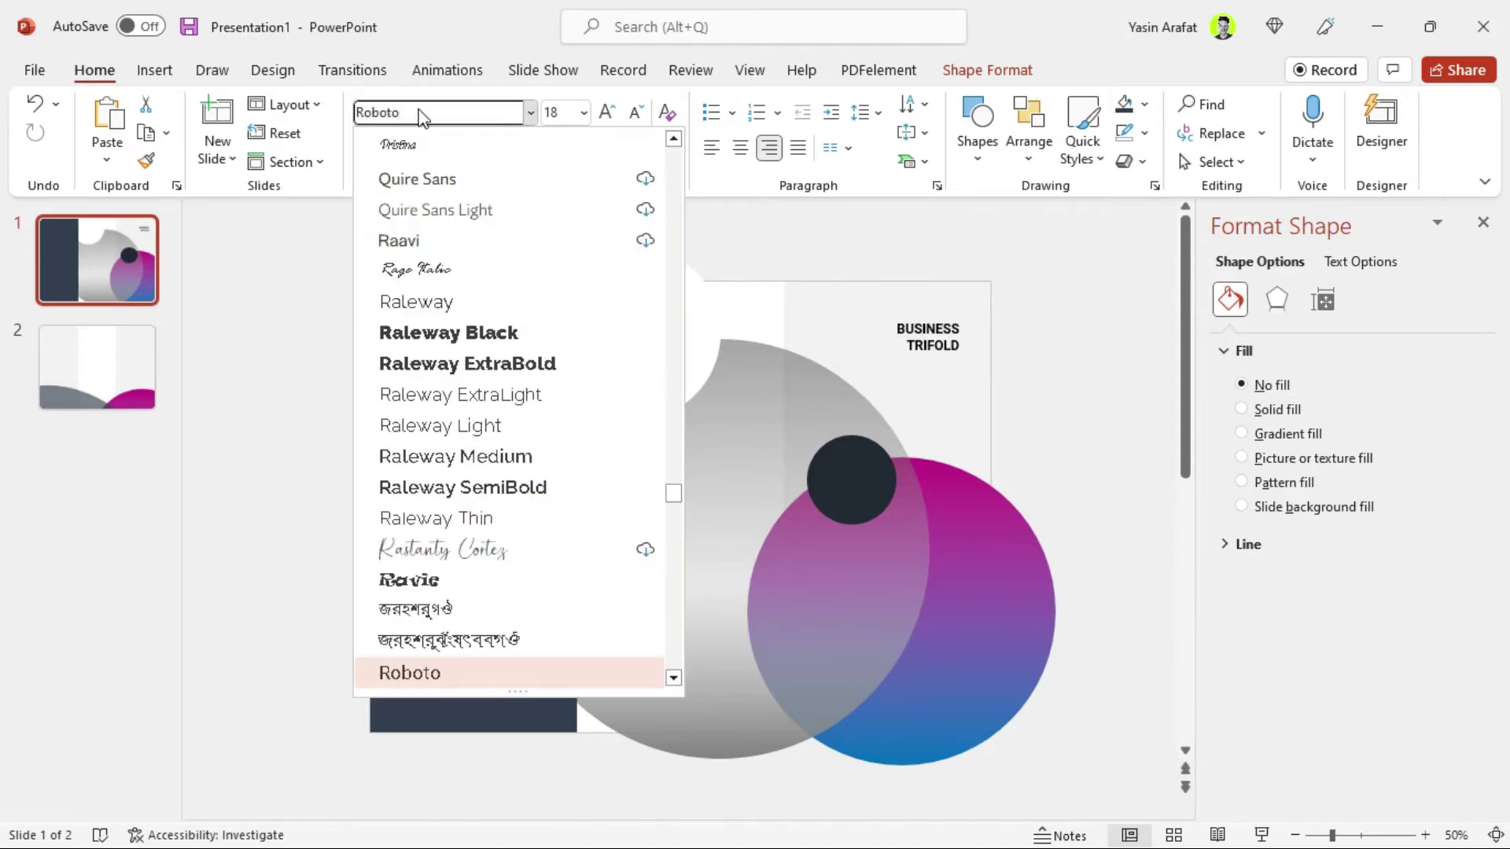
left_click(448, 332)
left_click(1071, 412)
scroll(1005, 408, "up", 2, "ctrl")
scroll(1004, 415, "up", 2, "ctrl")
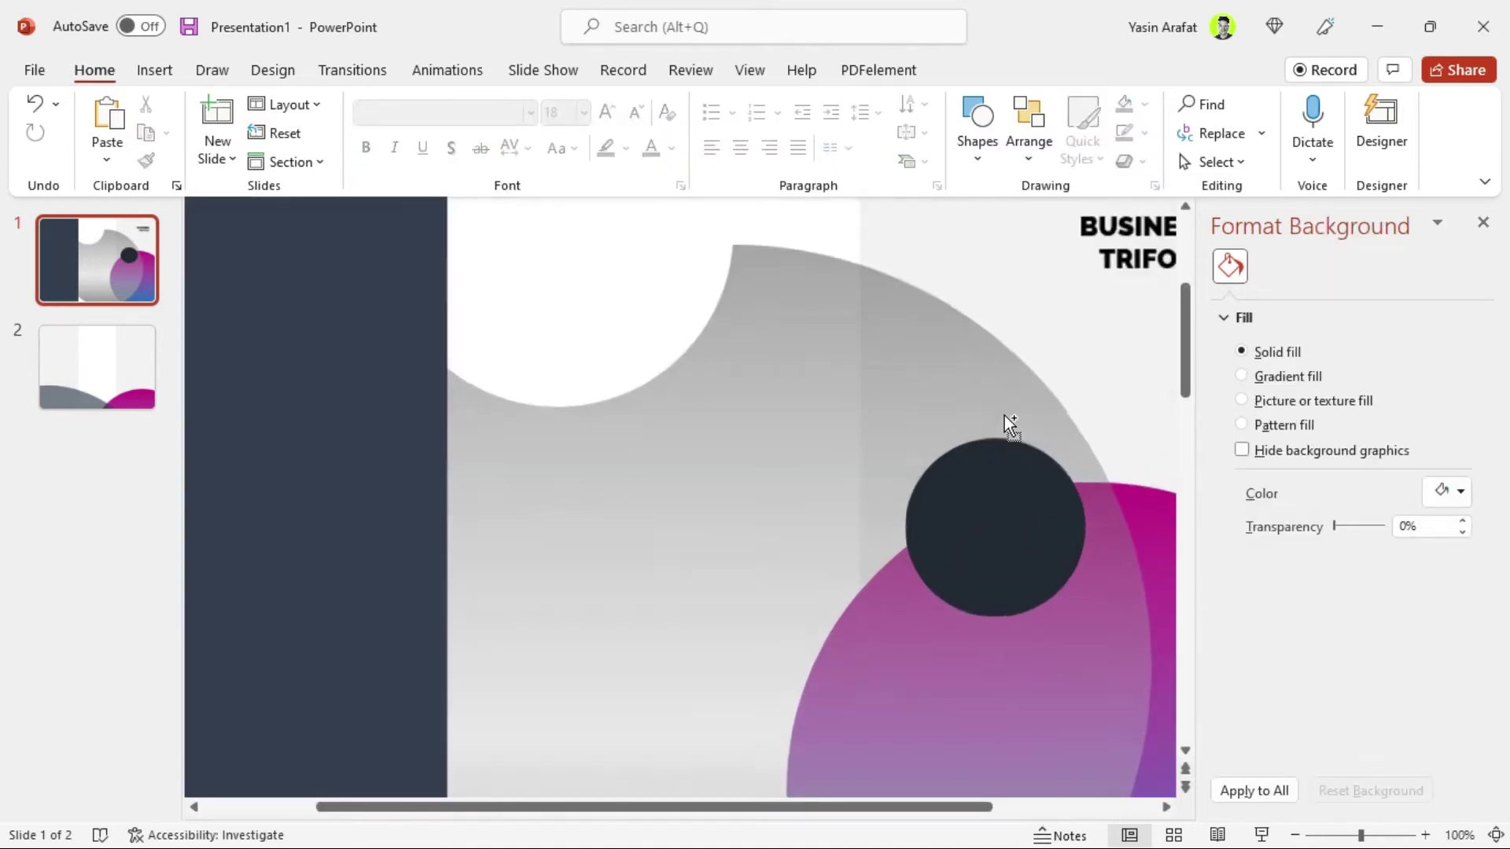
scroll(1003, 414, "up", 1, "ctrl")
scroll(1069, 582, "up", 1)
left_click_drag(904, 808, 1075, 808)
scroll(954, 556, "up", 2)
- Widen the title box to the left, set it to 24 pt and move it up
left_click(940, 296)
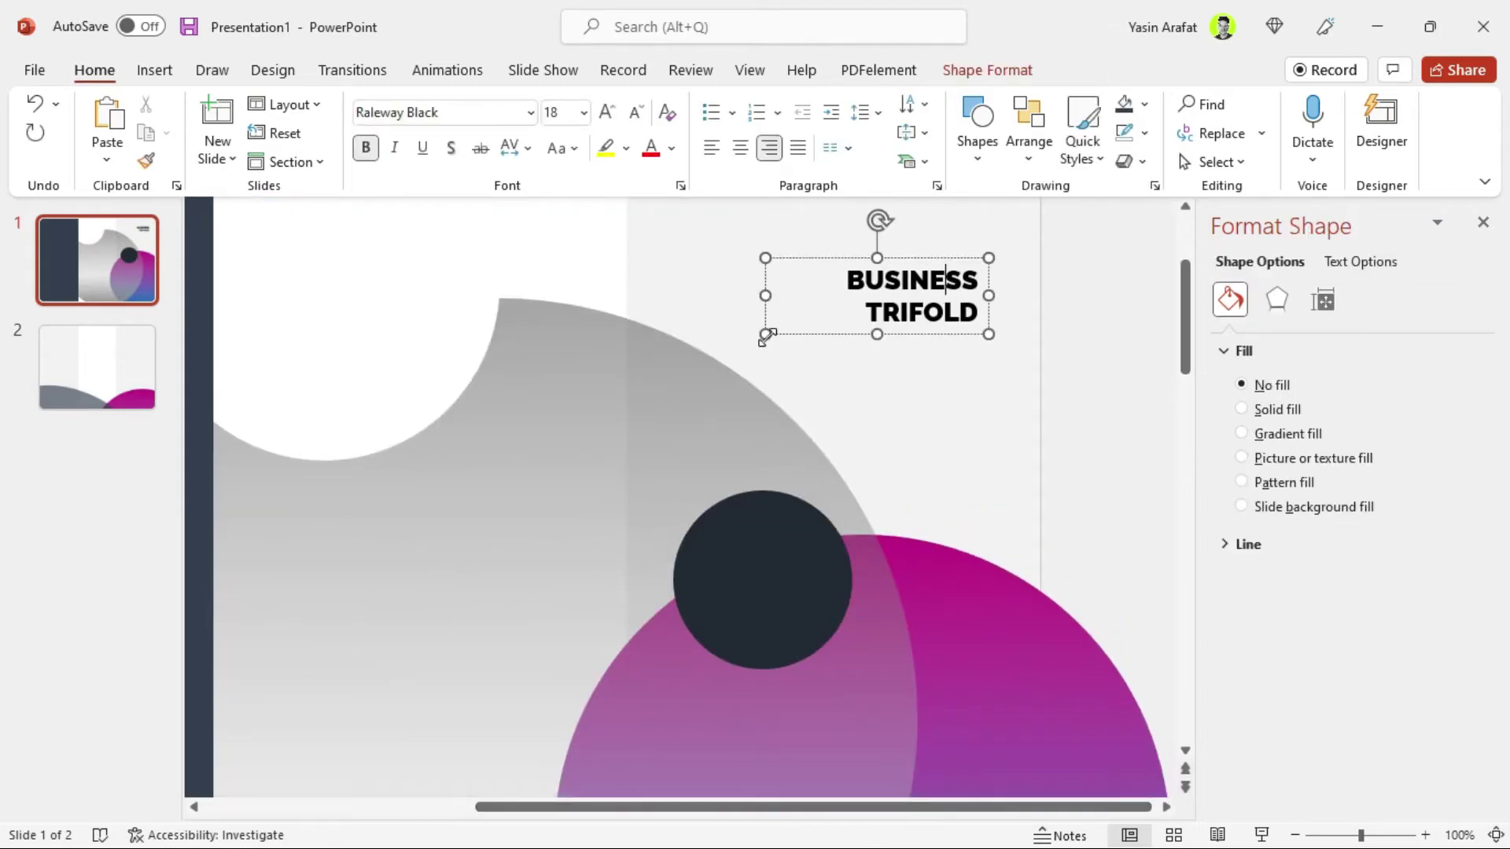
left_click_drag(765, 334, 720, 337)
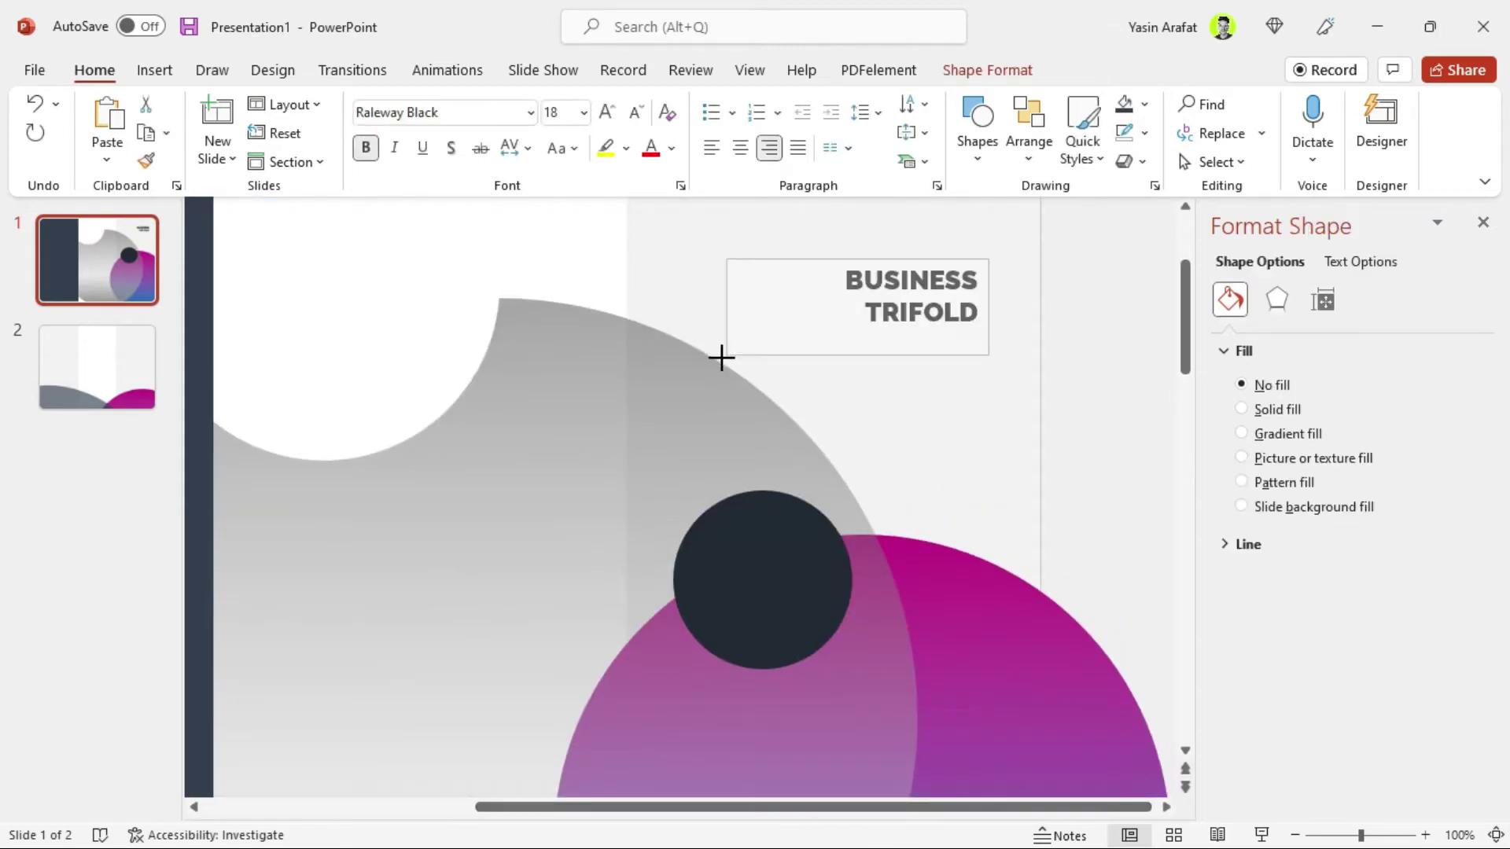
left_click(607, 113)
left_click(607, 113)
left_click(607, 112)
left_click(607, 113)
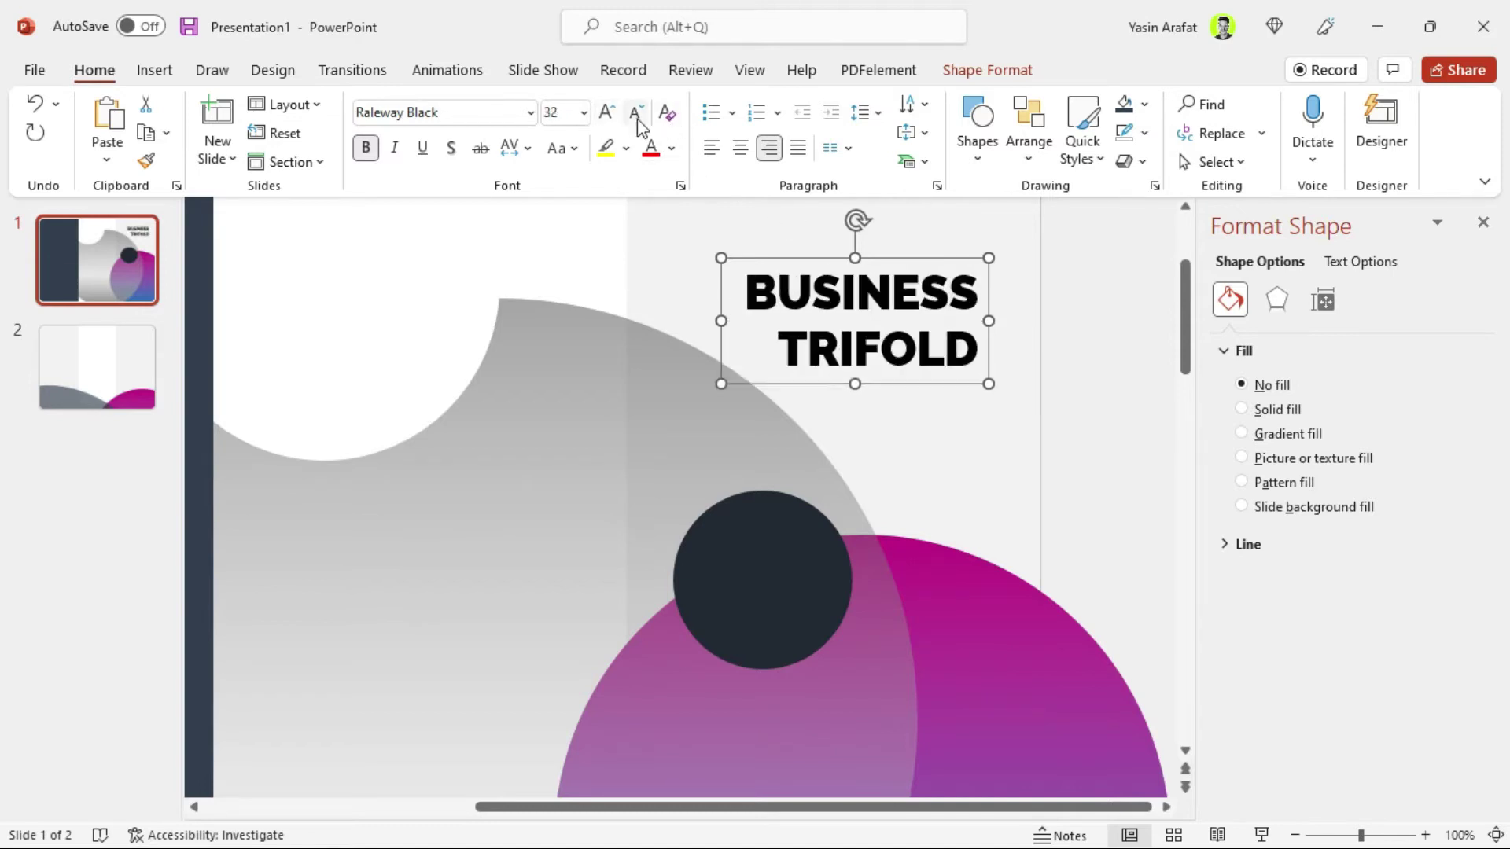
left_click(636, 113)
left_click(636, 113)
left_click_drag(953, 259, 954, 237)
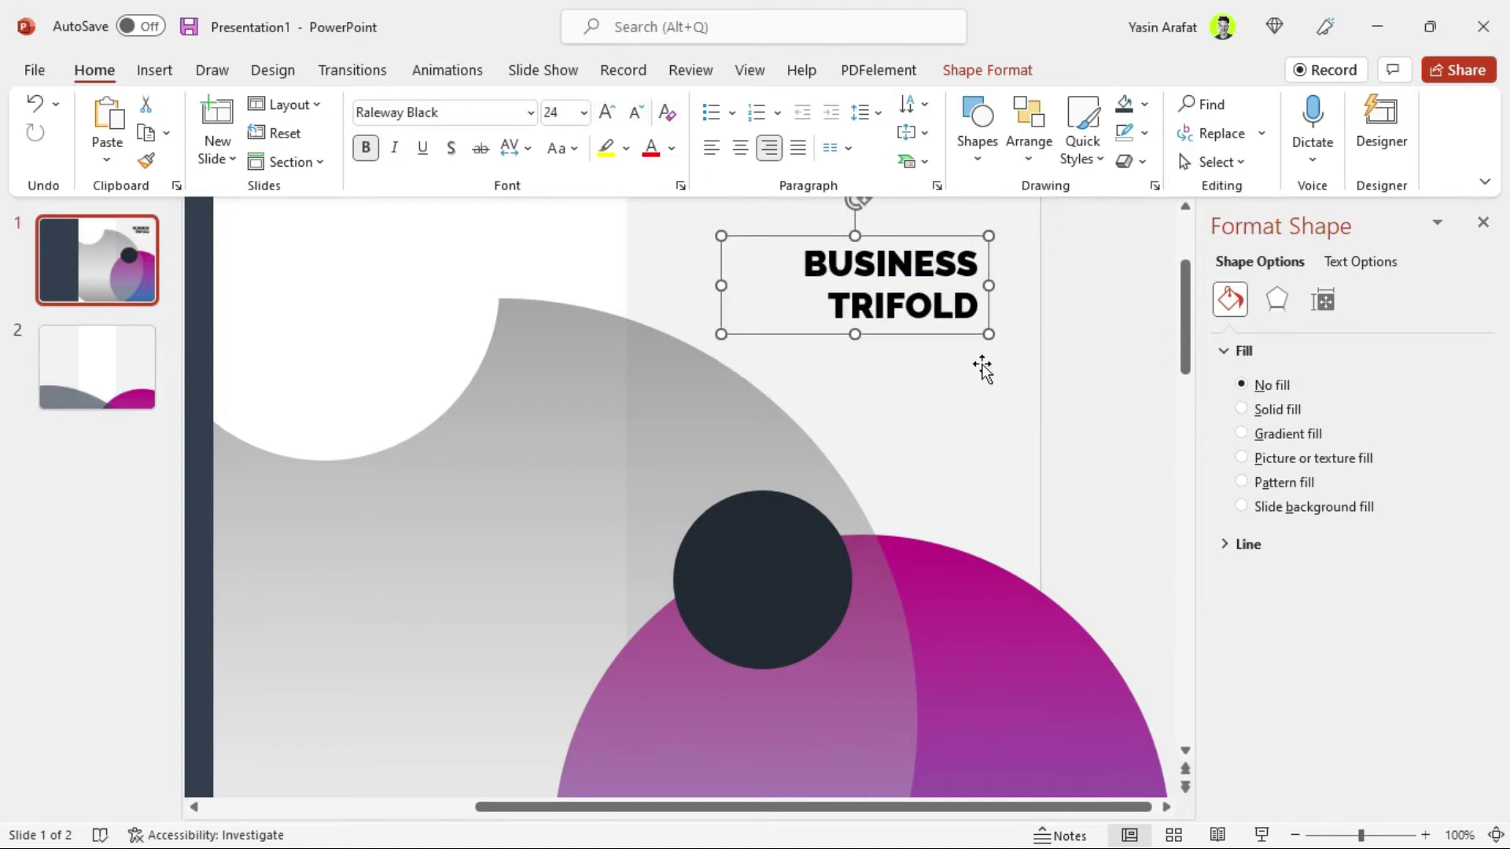
scroll(975, 353, "up", 1)
- Colour BUSINESS dark blue-grey and TRIFOLD magenta
double_click(950, 327)
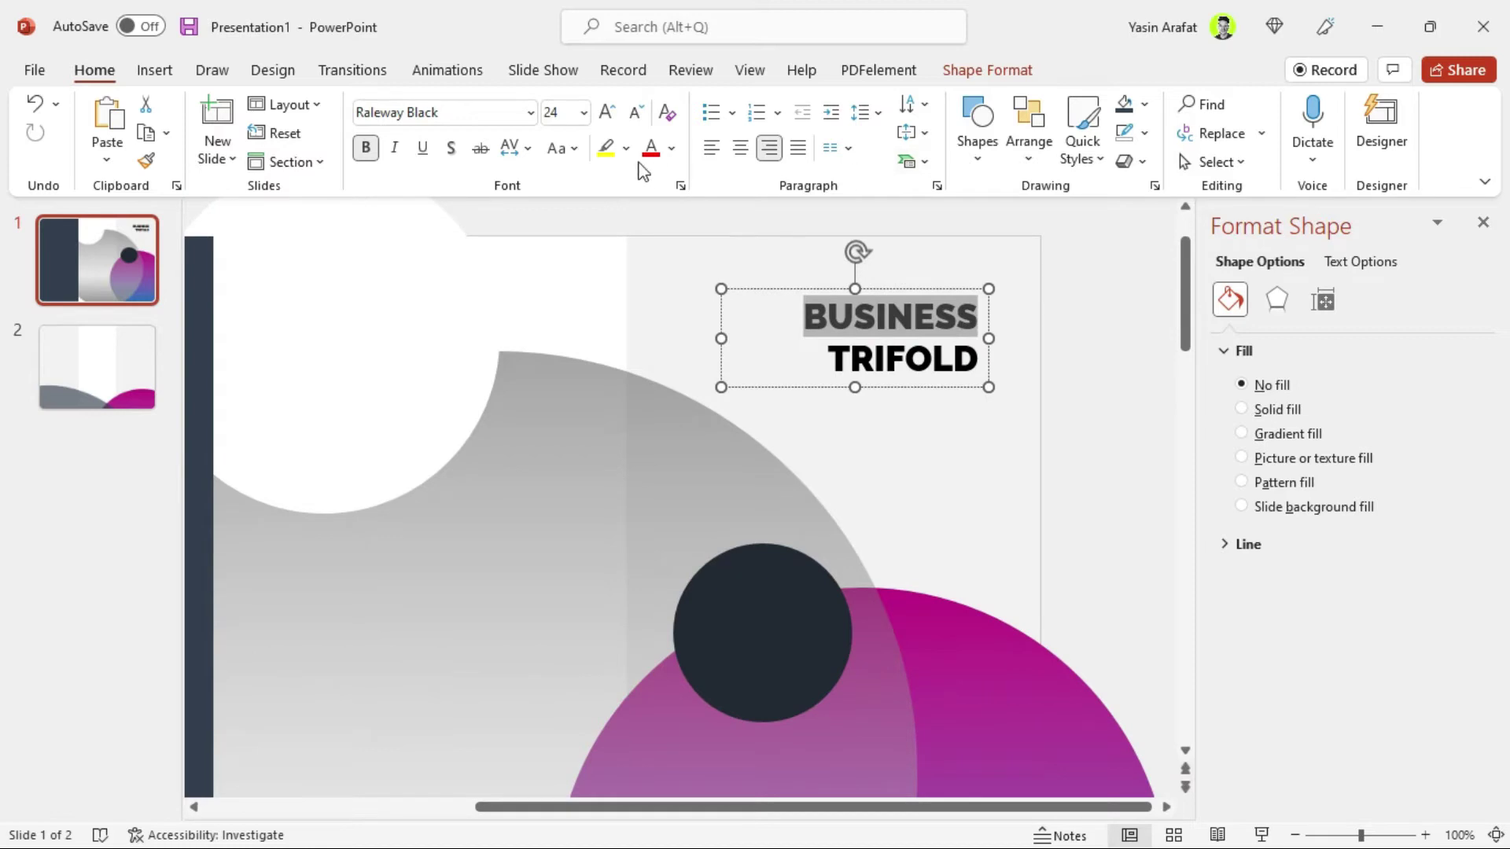
left_click(671, 148)
left_click(708, 291)
left_click(904, 360)
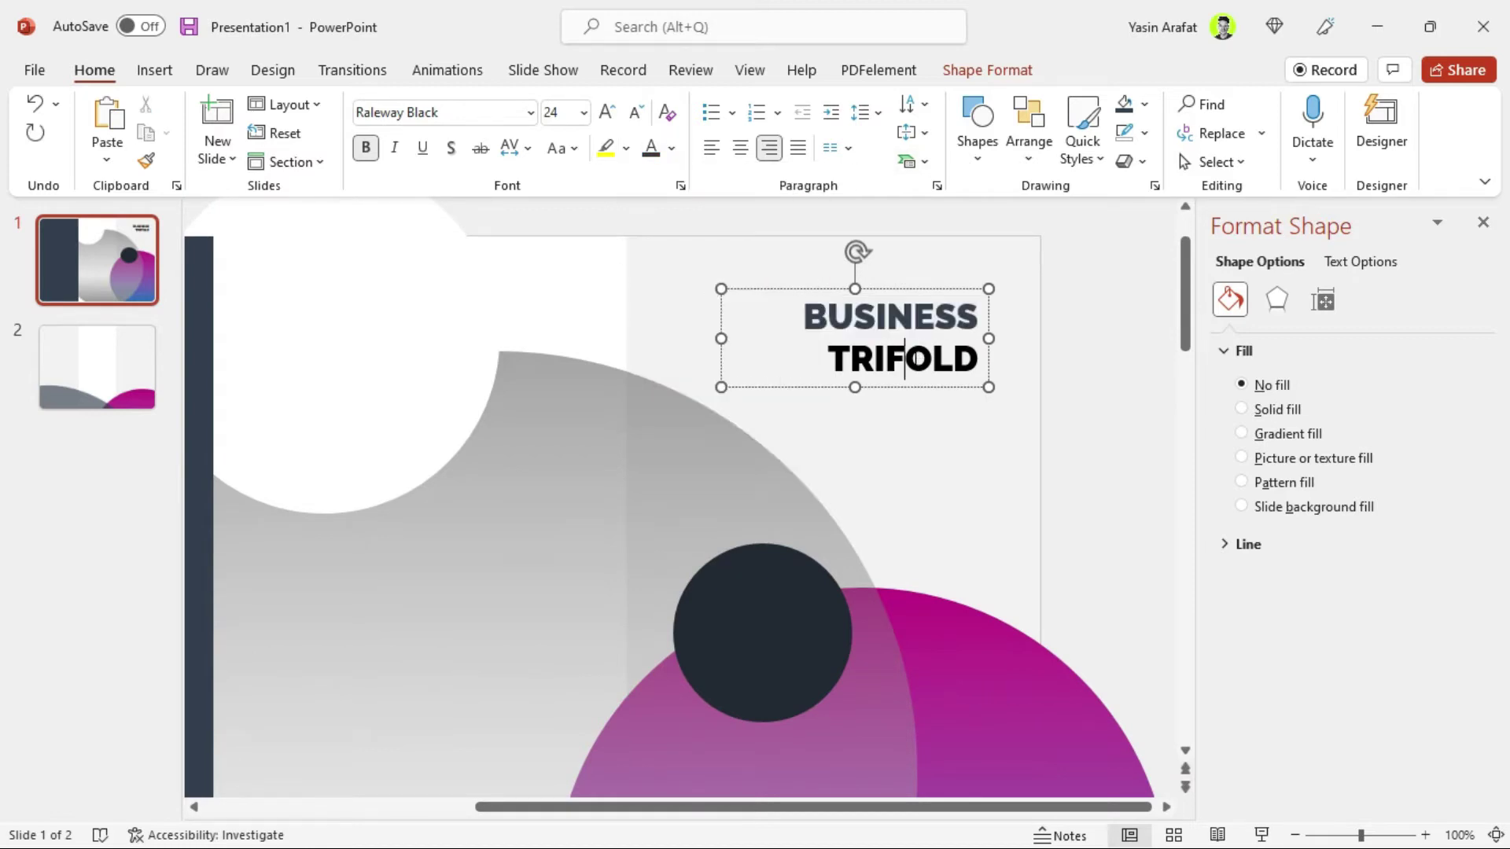
double_click(904, 360)
left_click(670, 147)
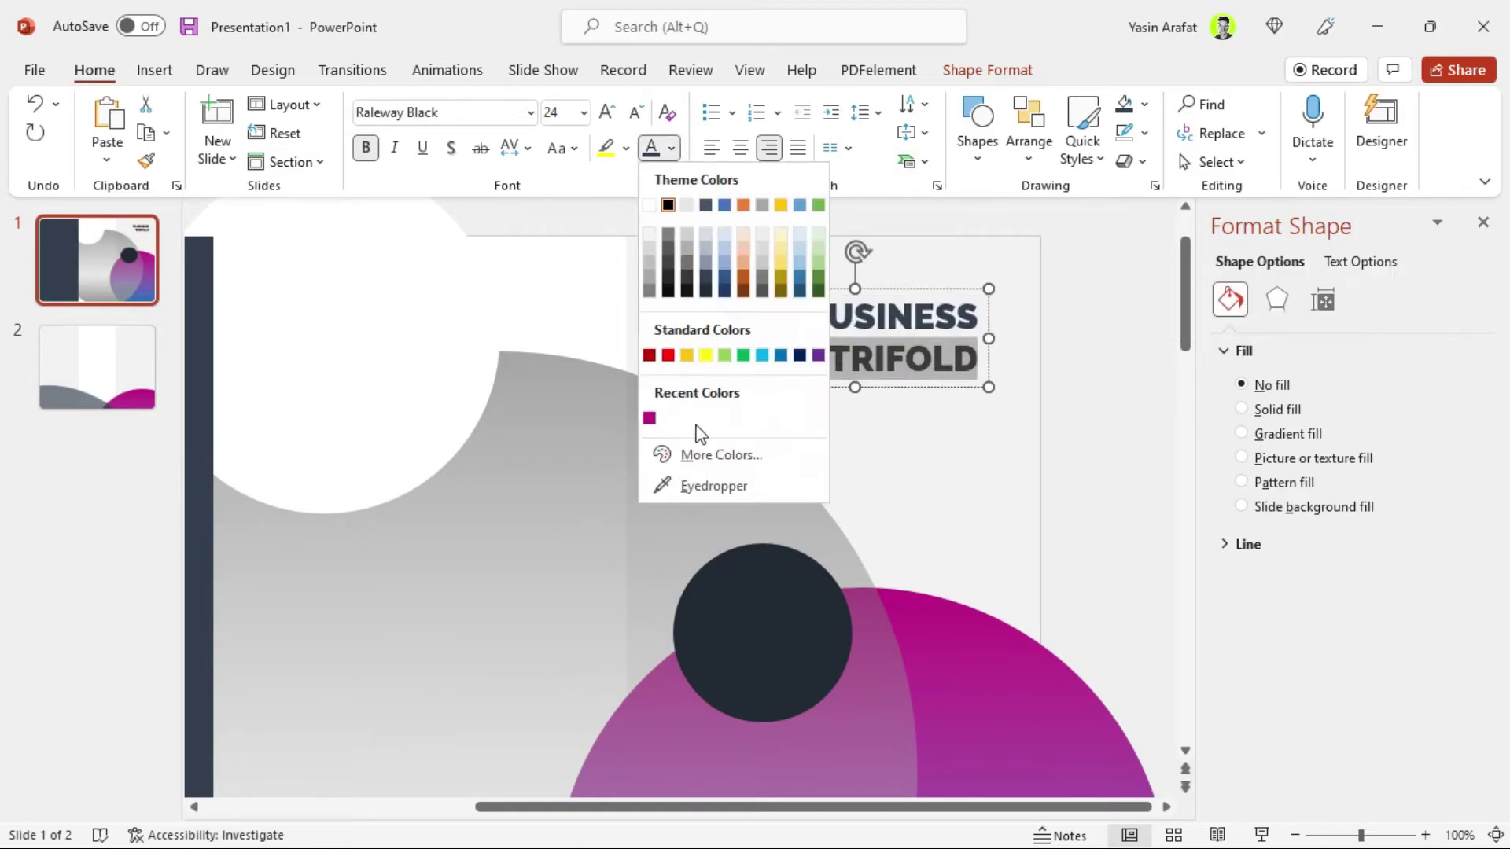
left_click(649, 418)
- Move the title box further up and to the right
left_click(1096, 426)
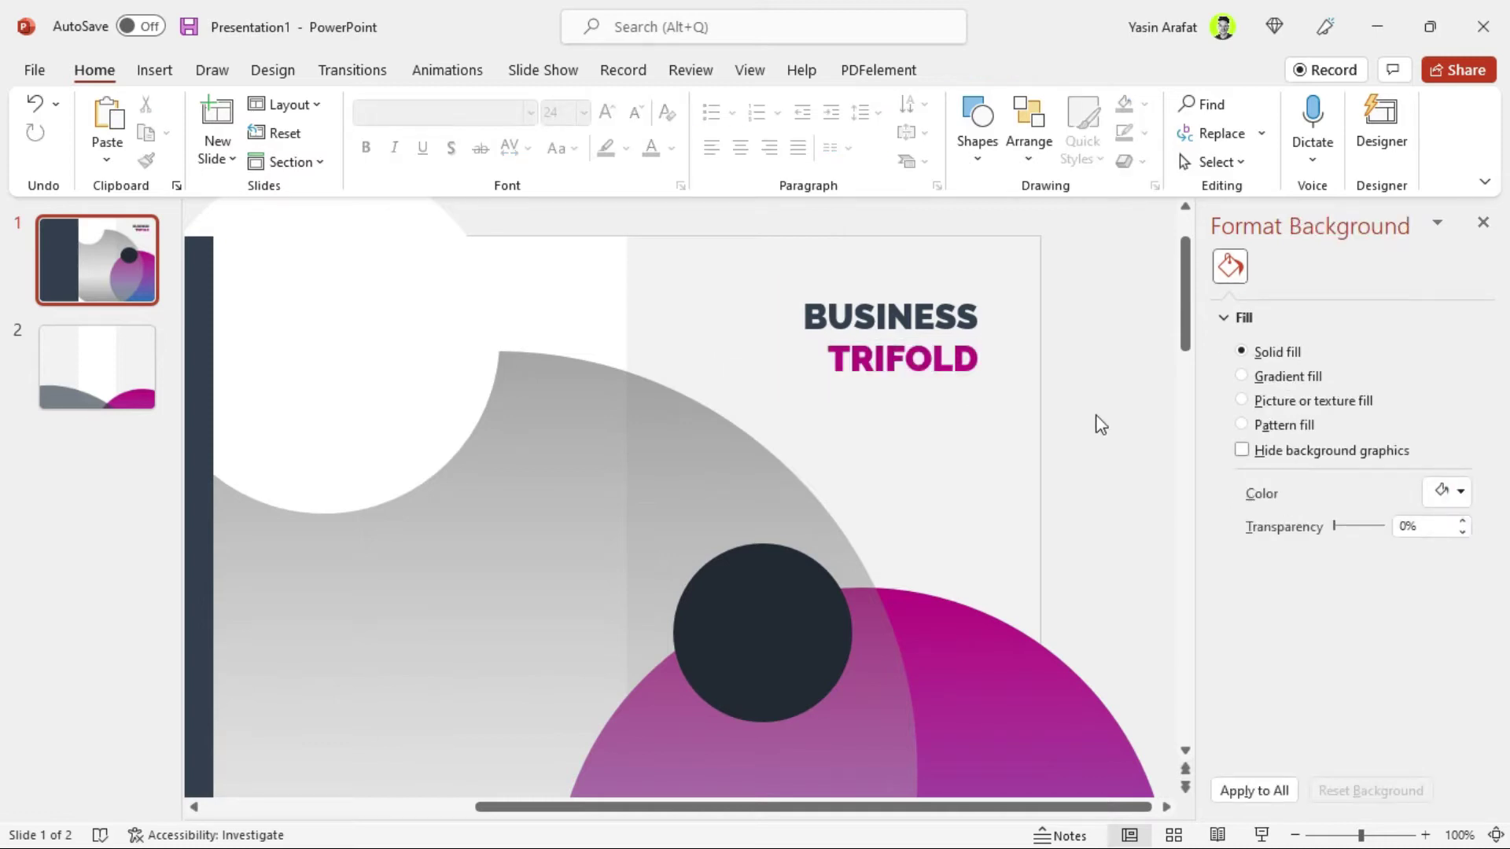
left_click(975, 336)
left_click_drag(970, 289, 977, 280)
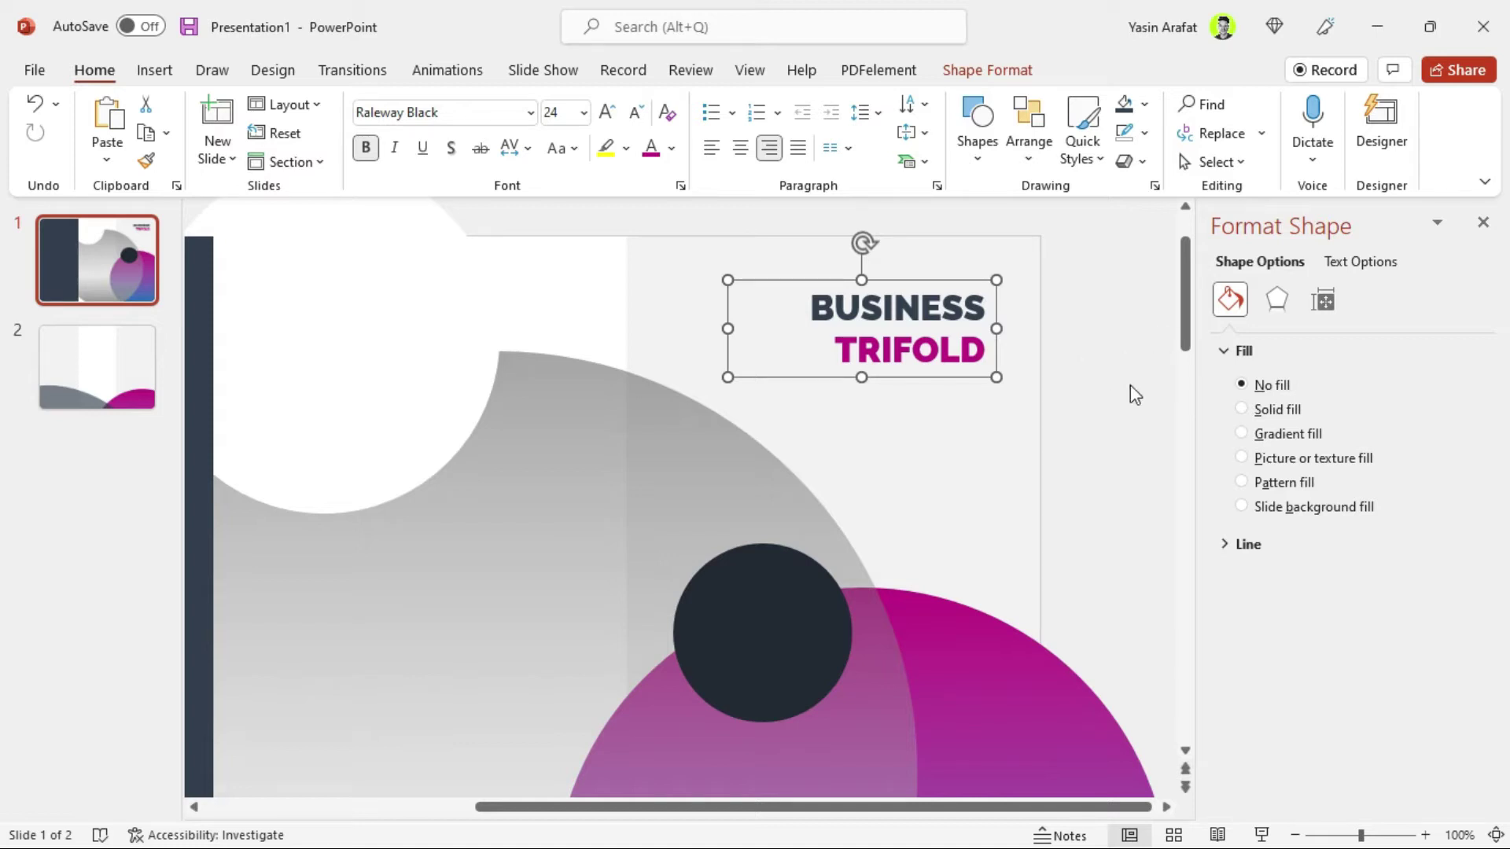
left_click_drag(961, 287, 982, 268)
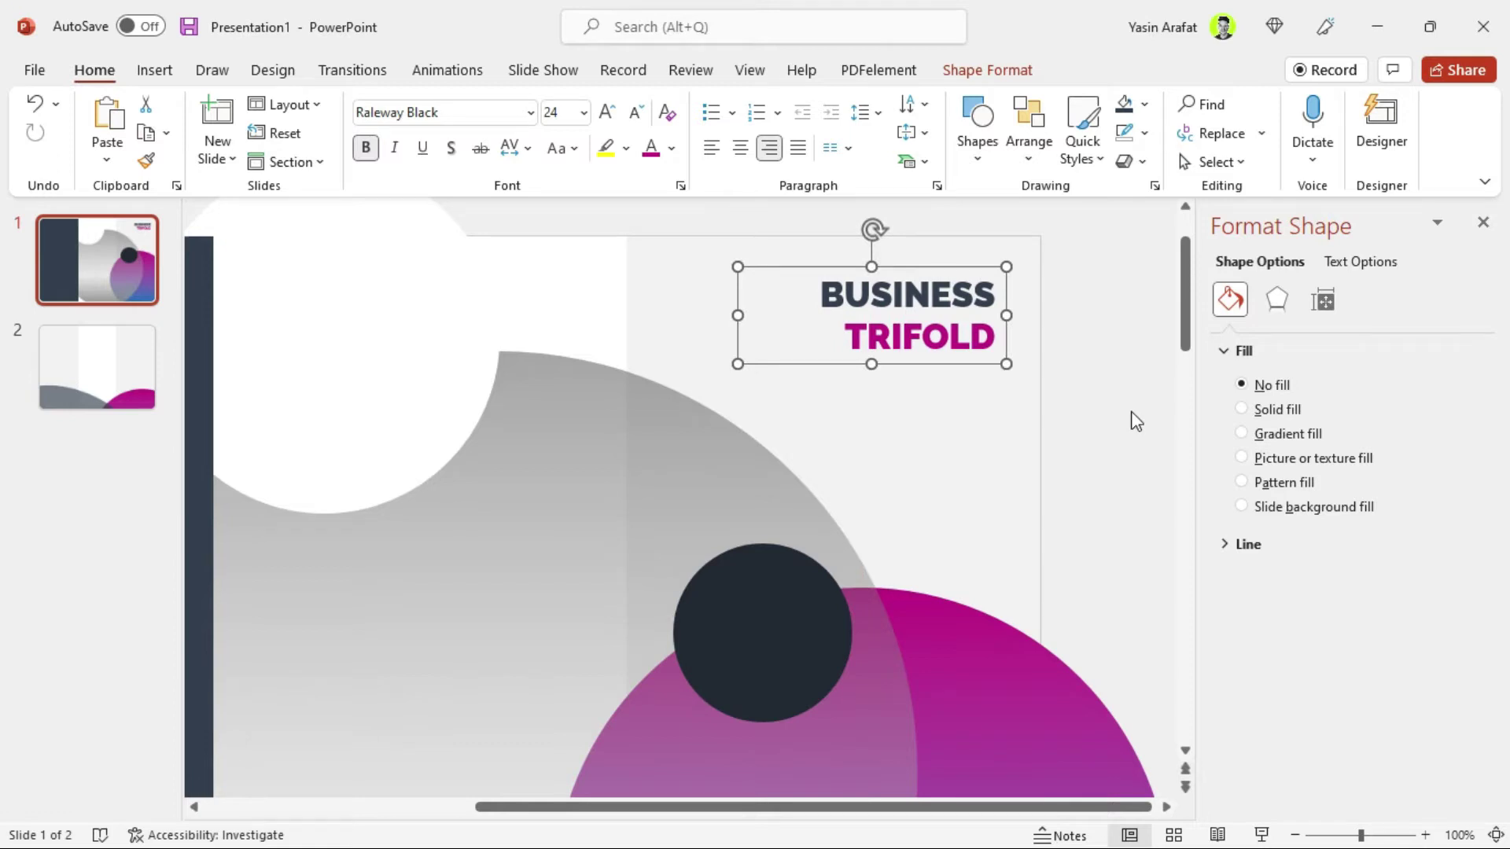
left_click(154, 70)
- Add a right-aligned 'Corporate Brochure' text box below the title
left_click(913, 132)
left_click_drag(1006, 381, 735, 428)
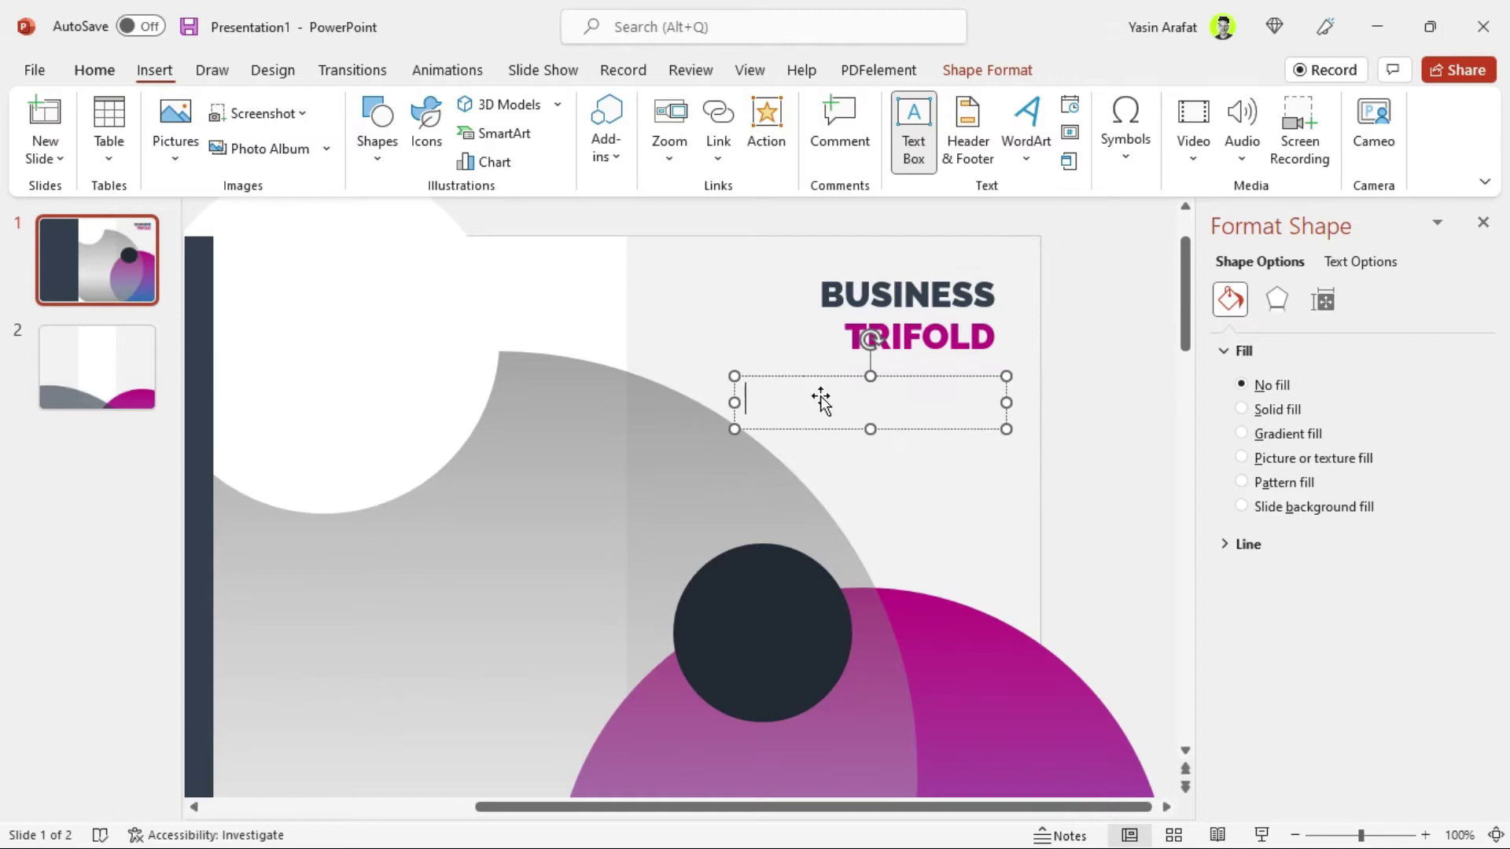
type("Corporate ")
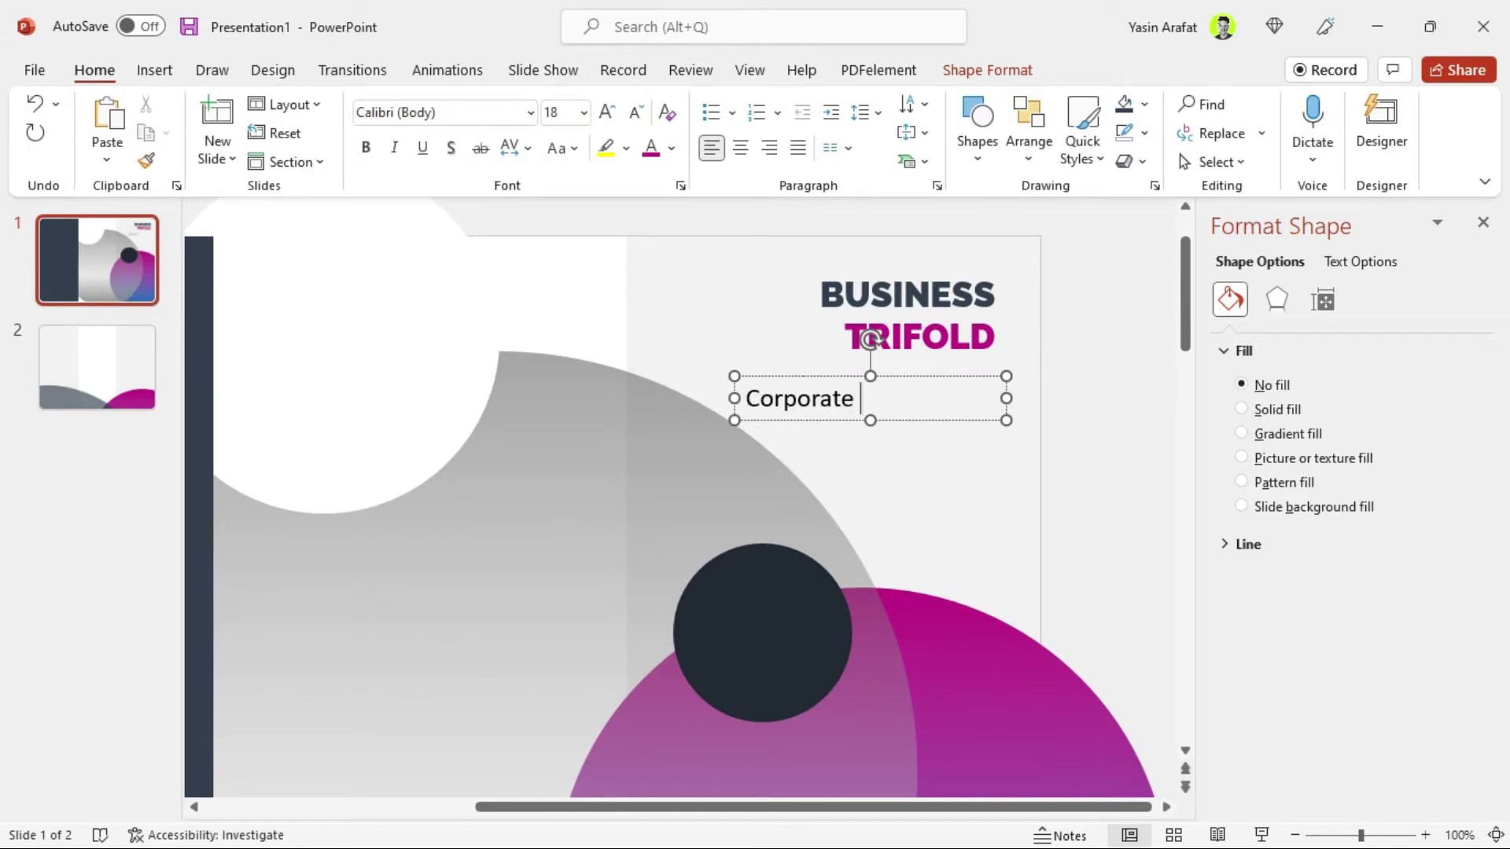
type("bROCHURE")
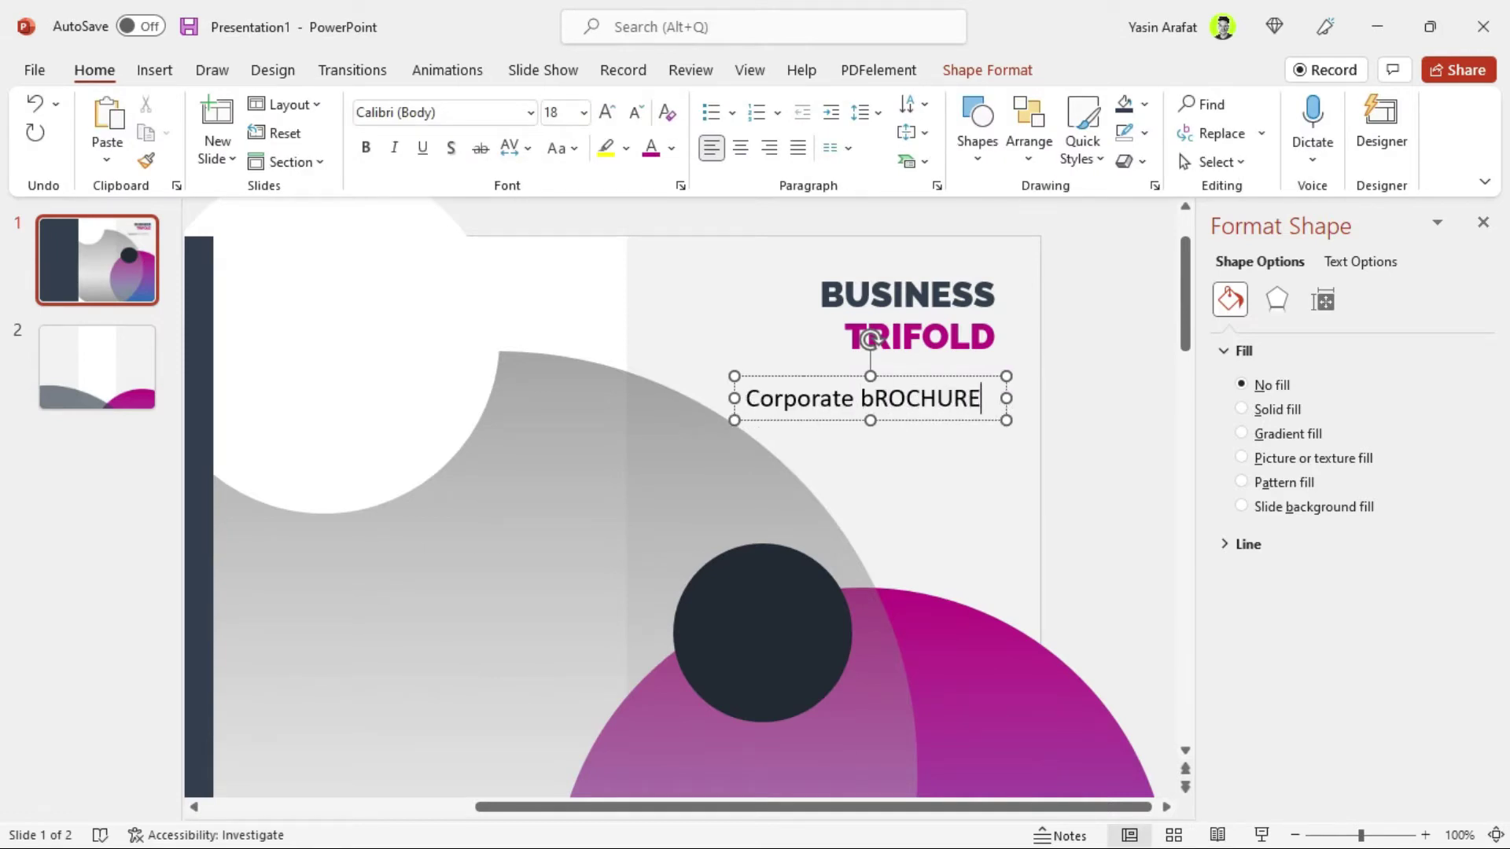
key("ctrl+a")
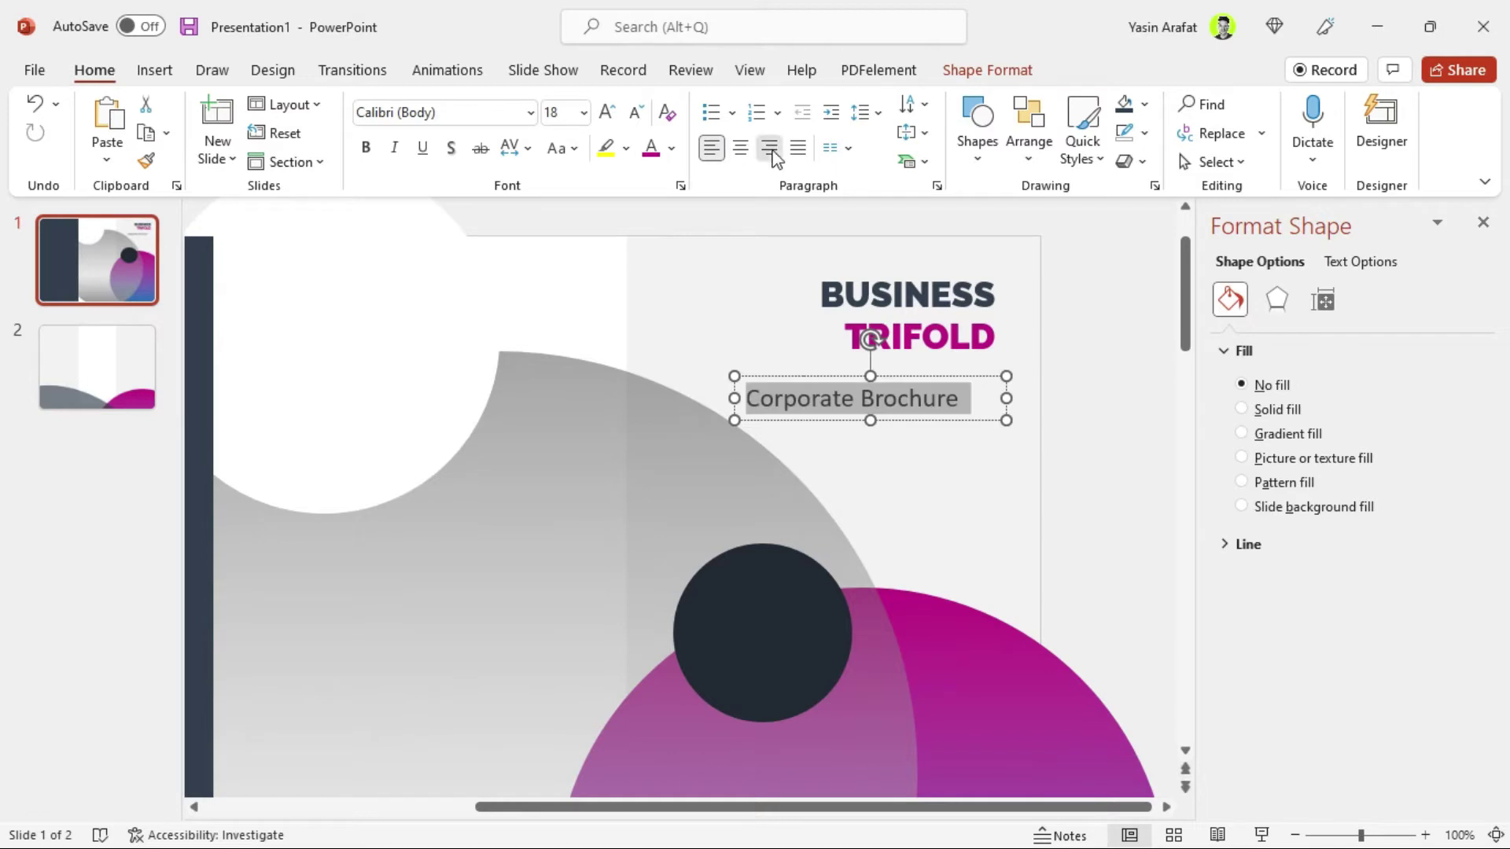
left_click(770, 150)
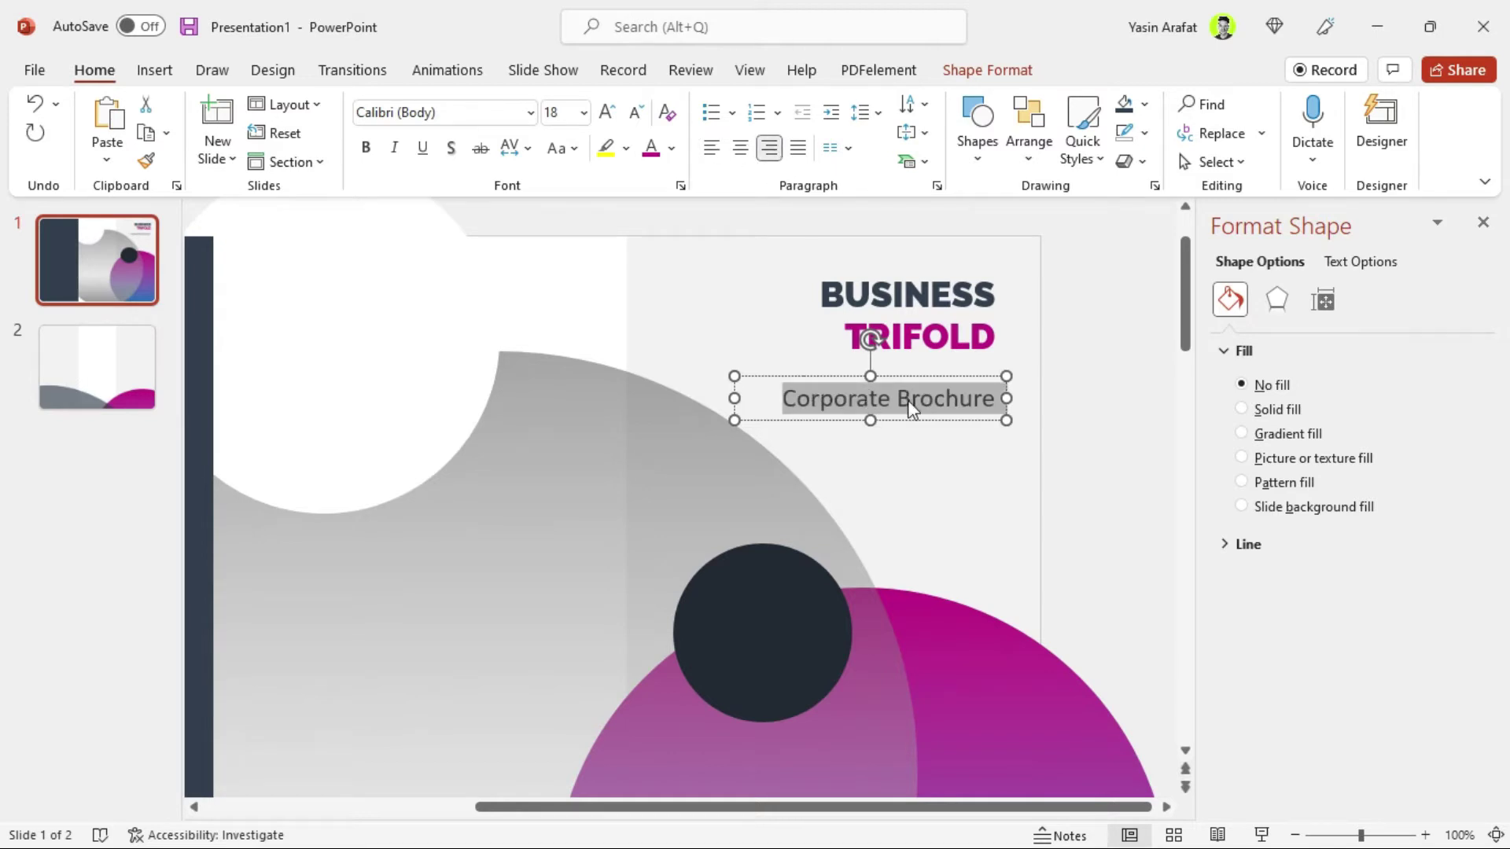
left_click(1126, 405)
- Colour the Corporate Brochure subtitle grey
left_click_drag(997, 399, 782, 398)
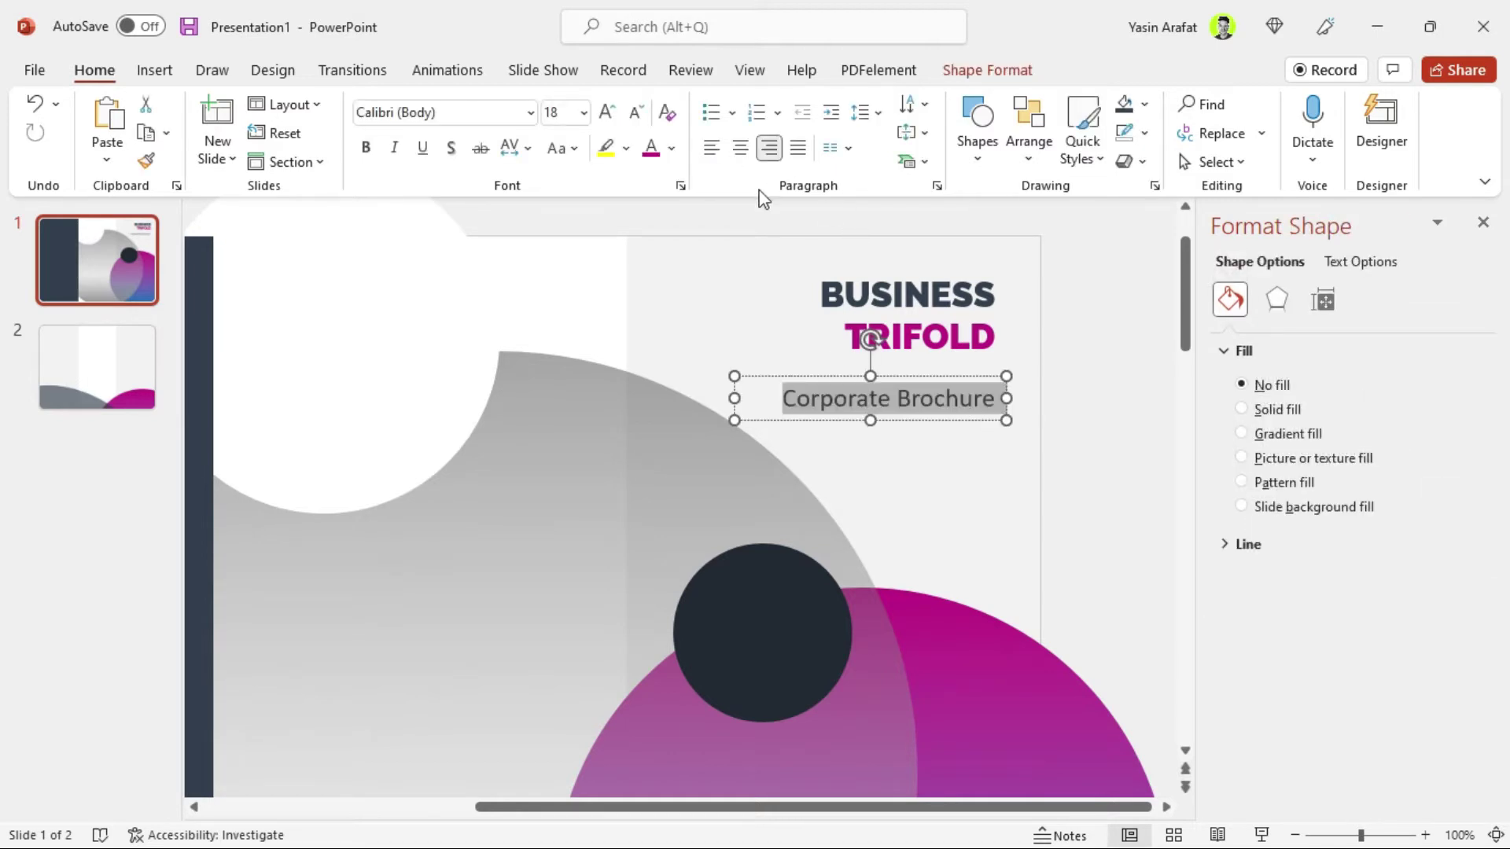
left_click(672, 148)
left_click(650, 291)
key("Escape")
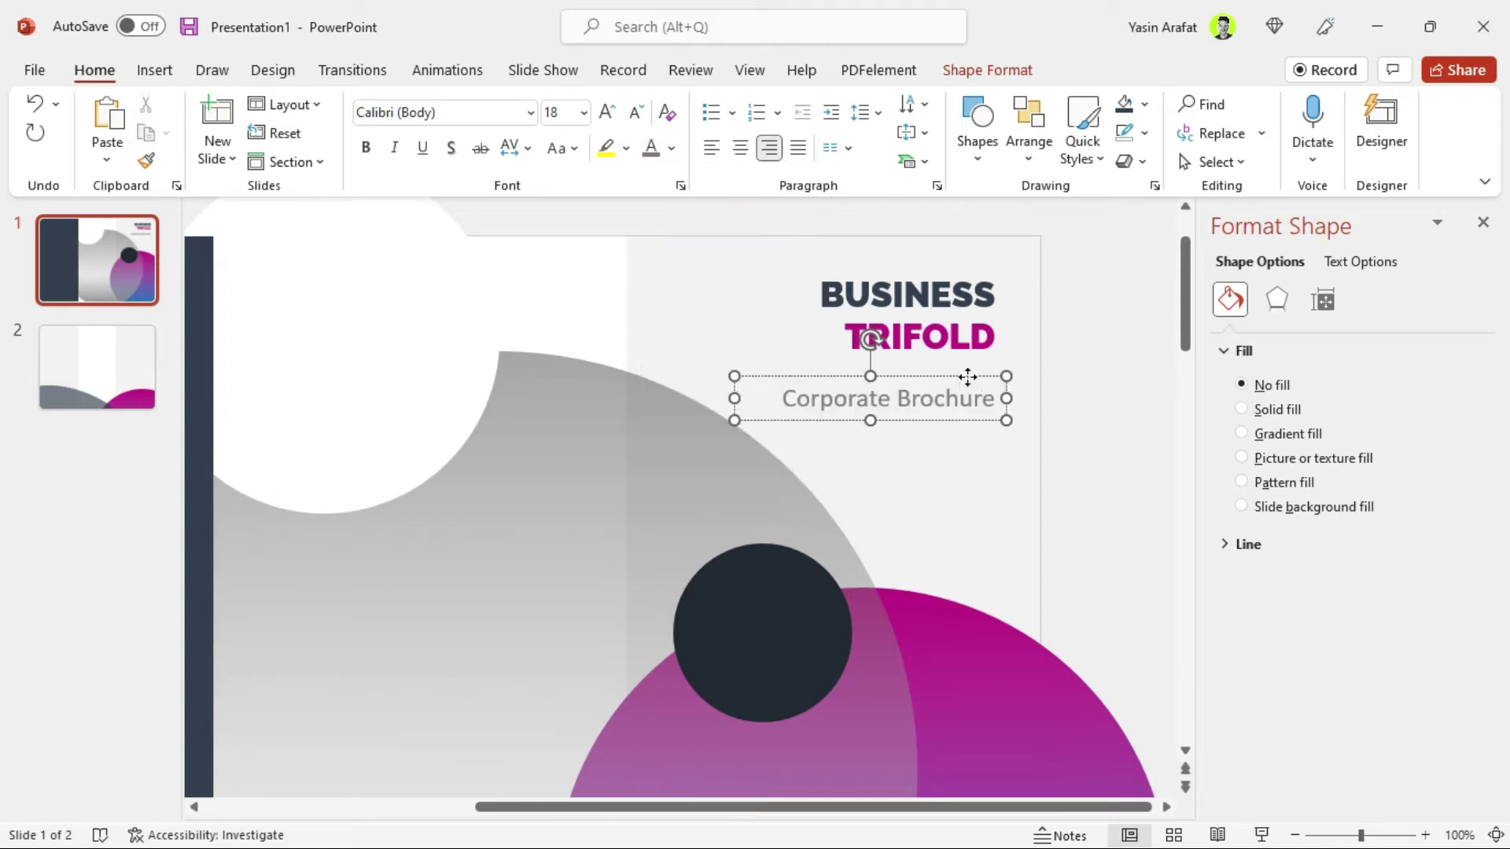
left_click(1122, 421)
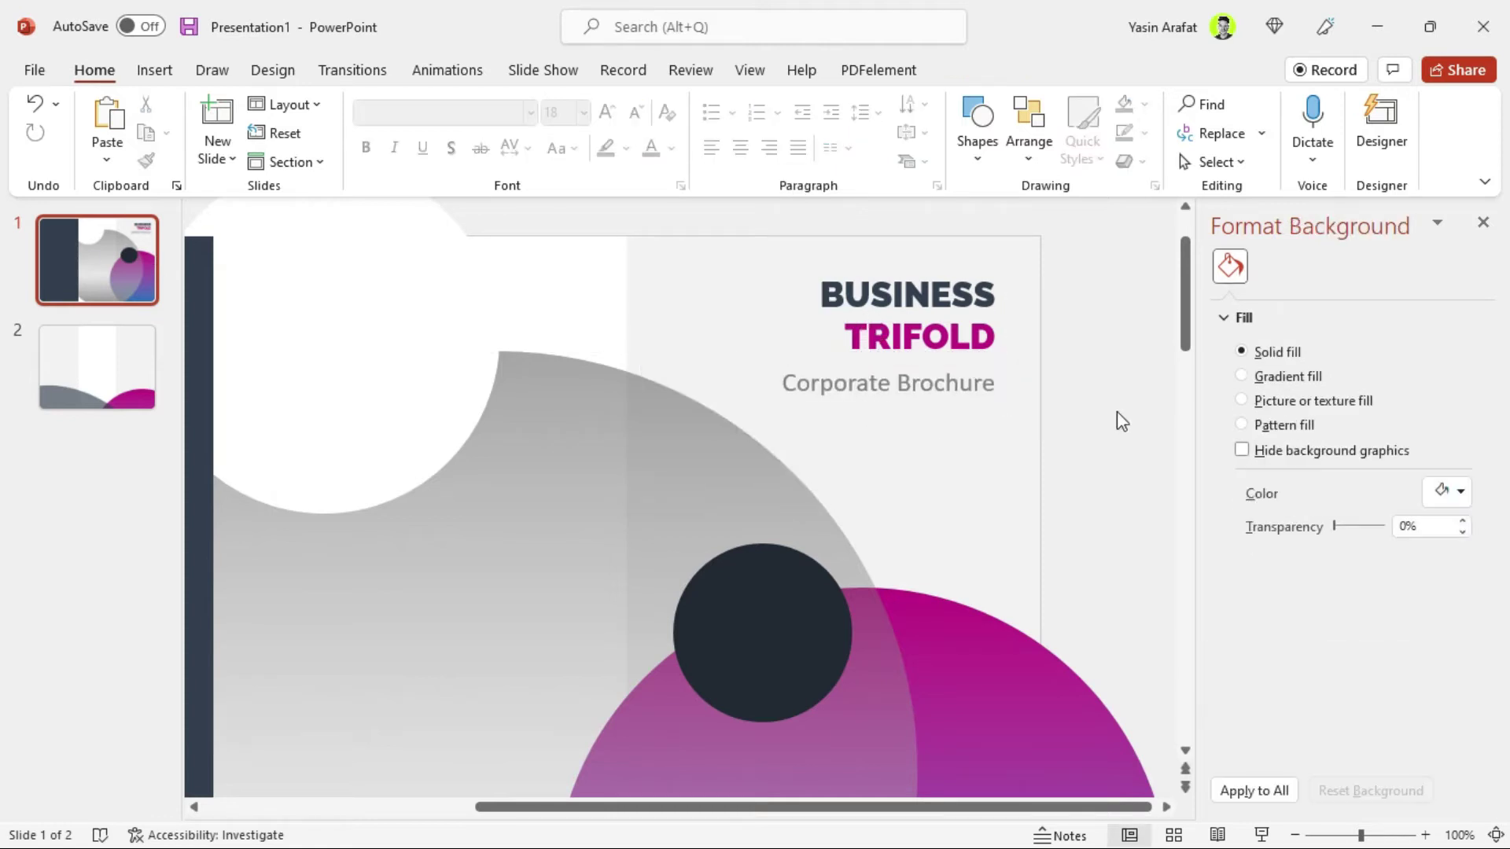
key("alt+Tab")
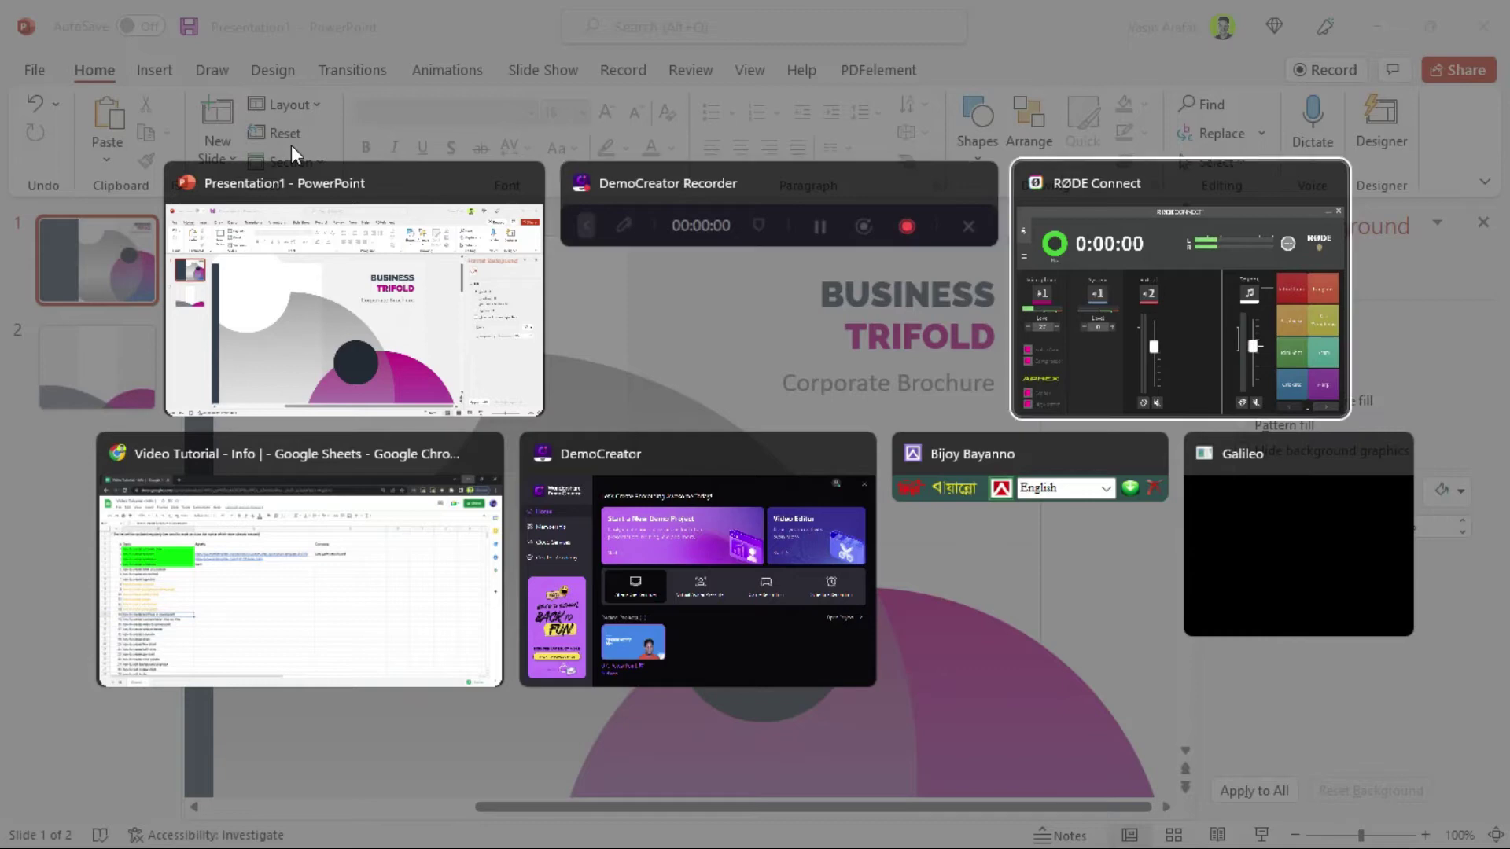
- Search 'lorem' in a new Chrome tab and open lipsum.com
left_click(384, 588)
key("ctrl+t")
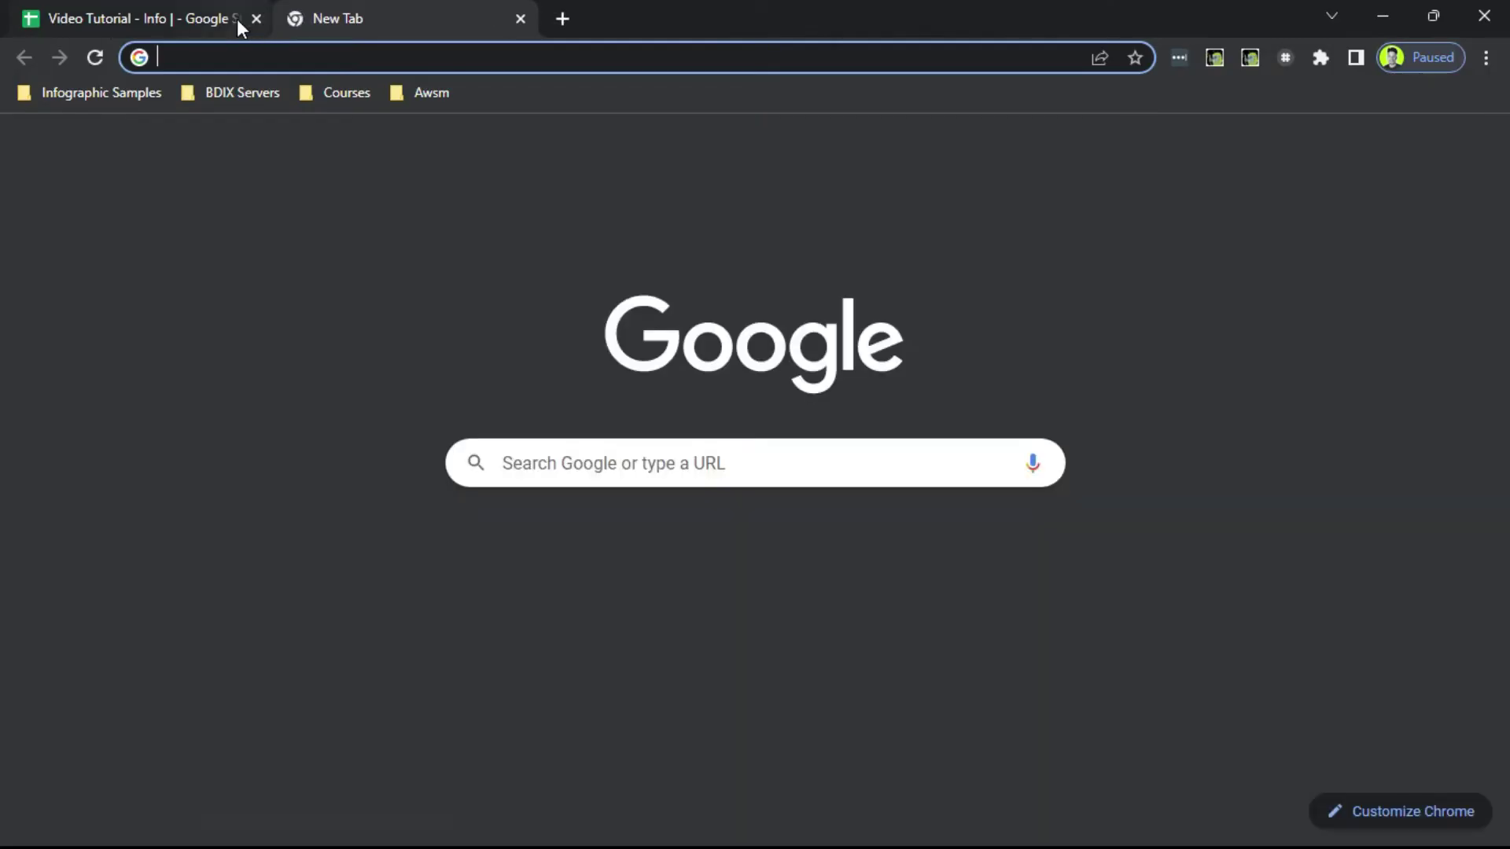
type("lorem")
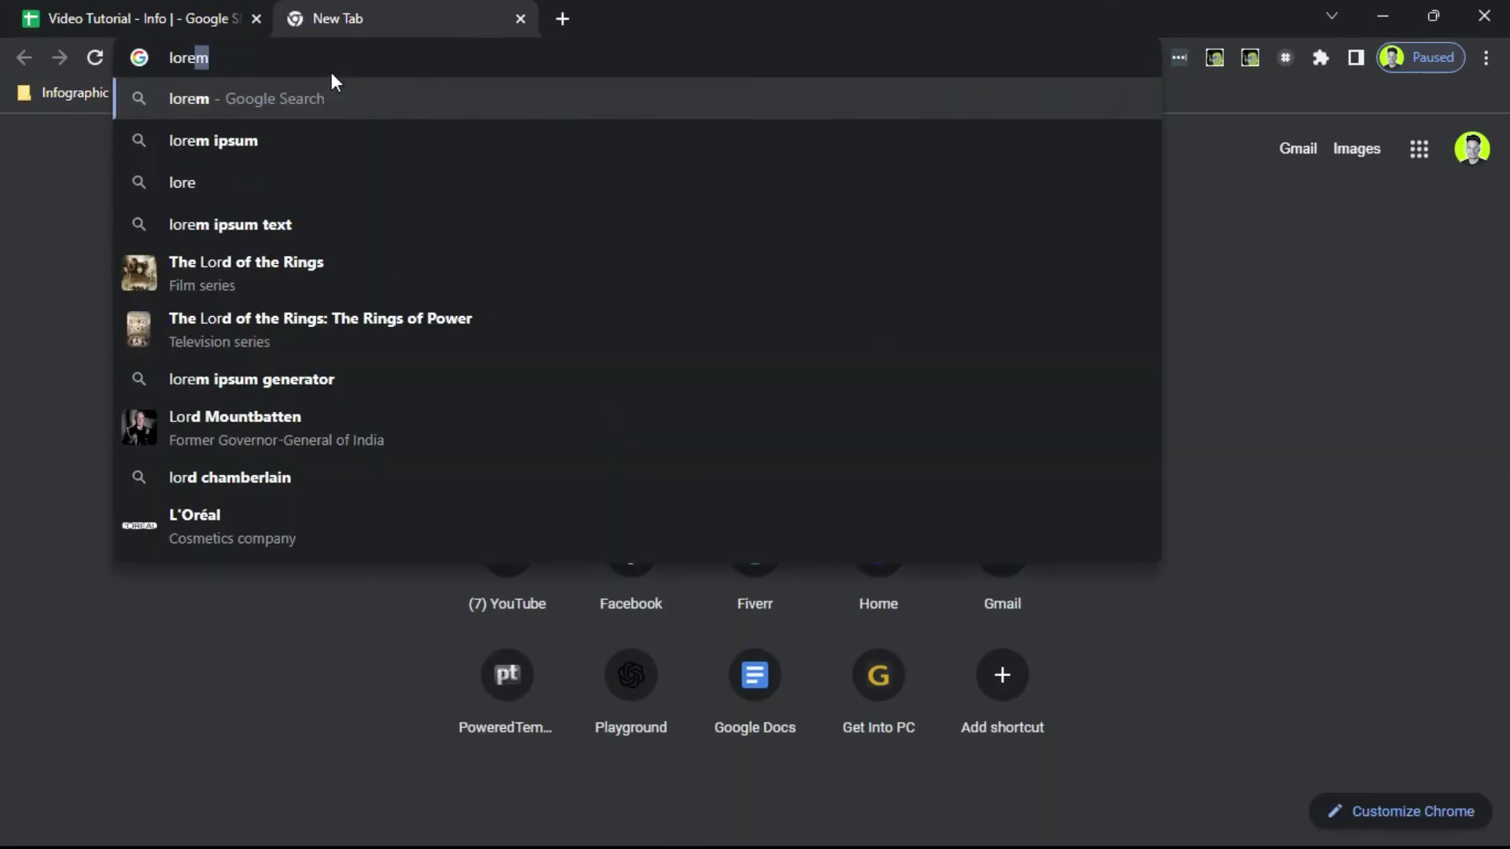
key("Return")
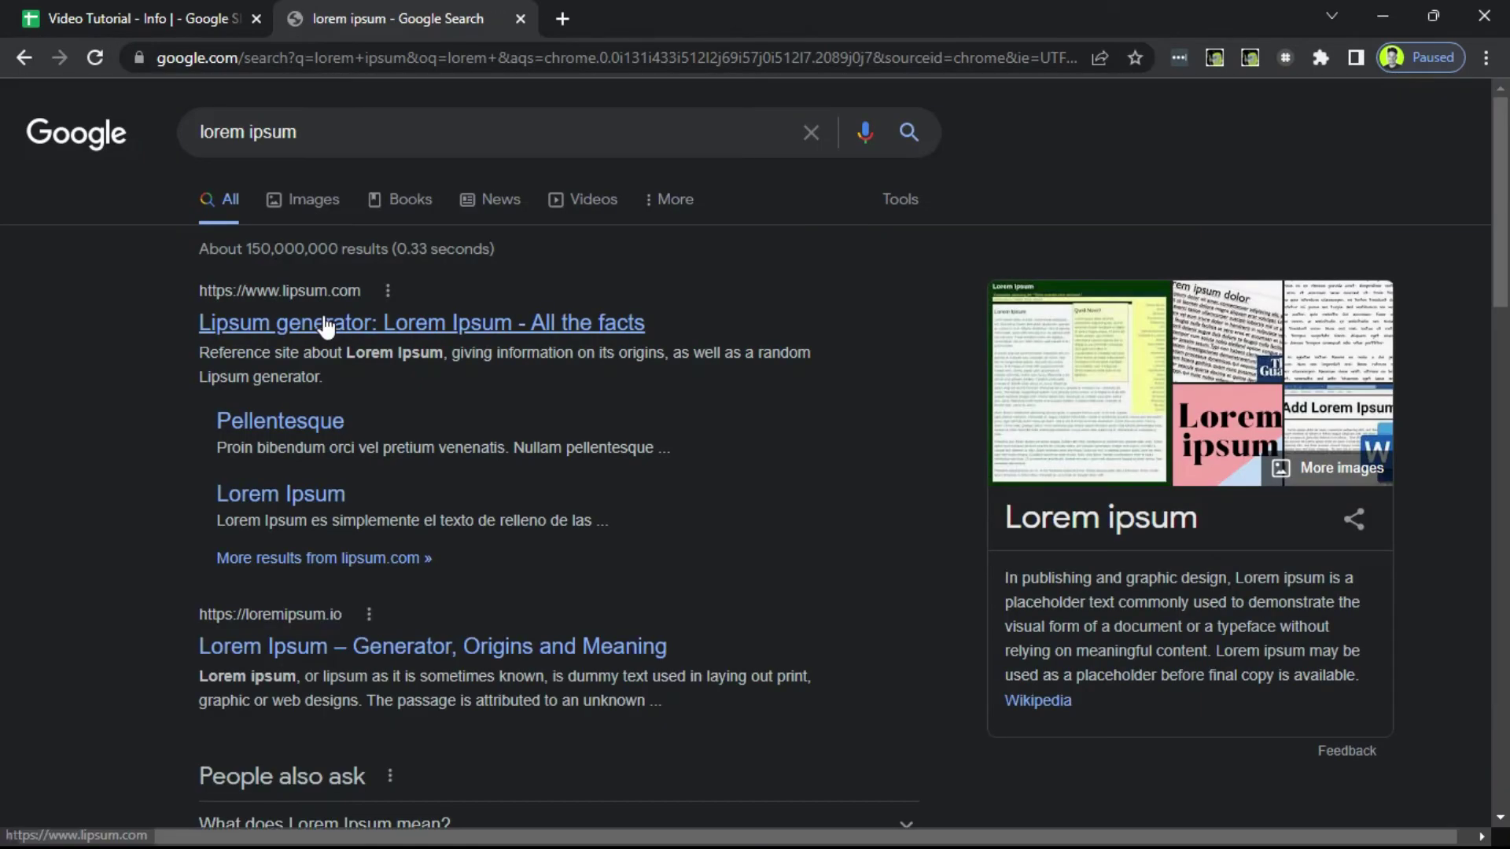
left_click(338, 320)
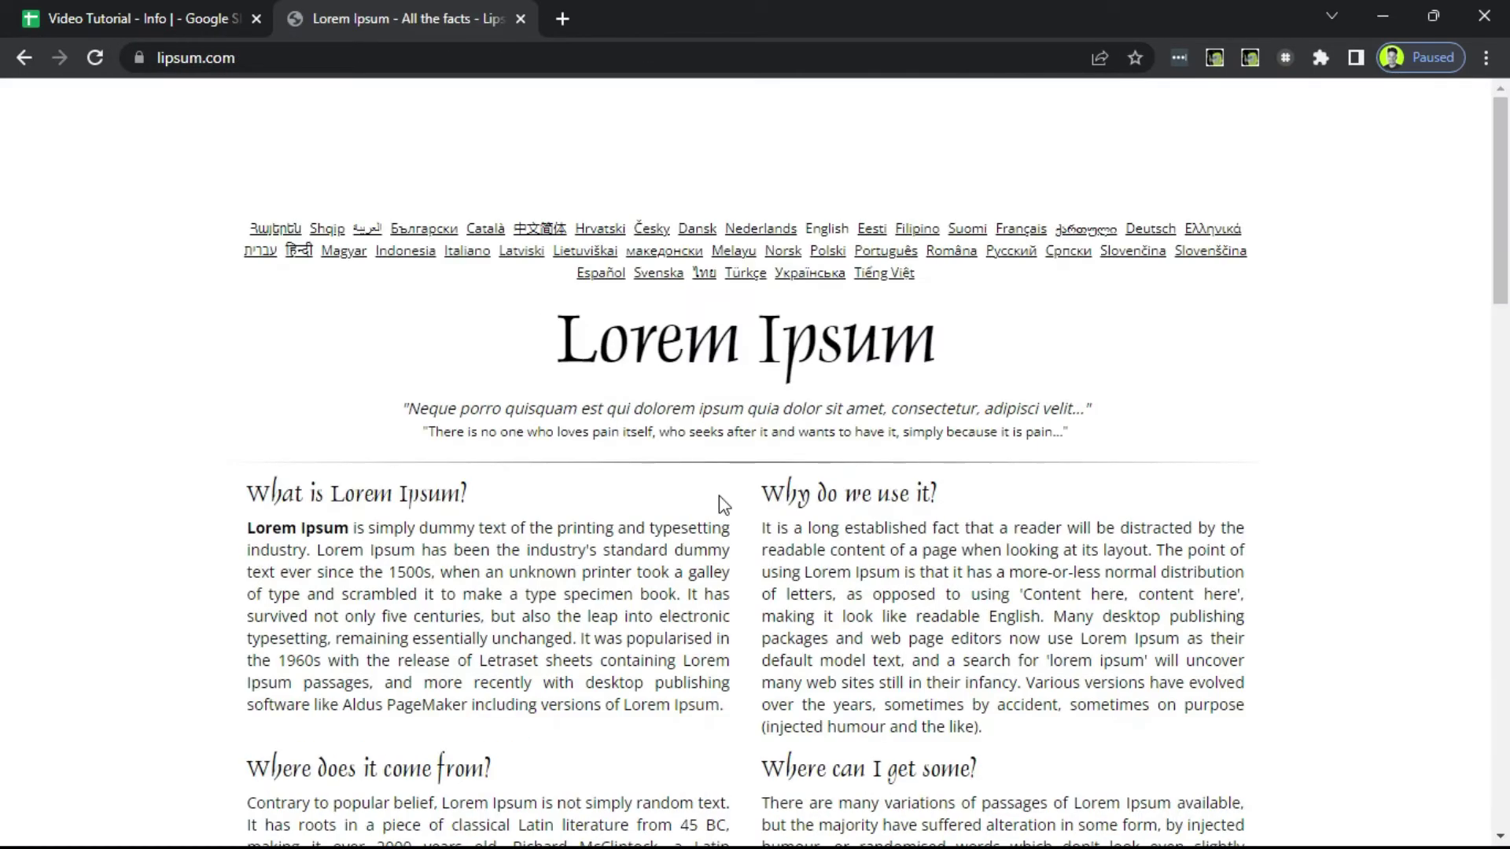
- Copy the opening 'What is Lorem Ipsum' sentences and paste them onto the slide
scroll(719, 496, "down", 4)
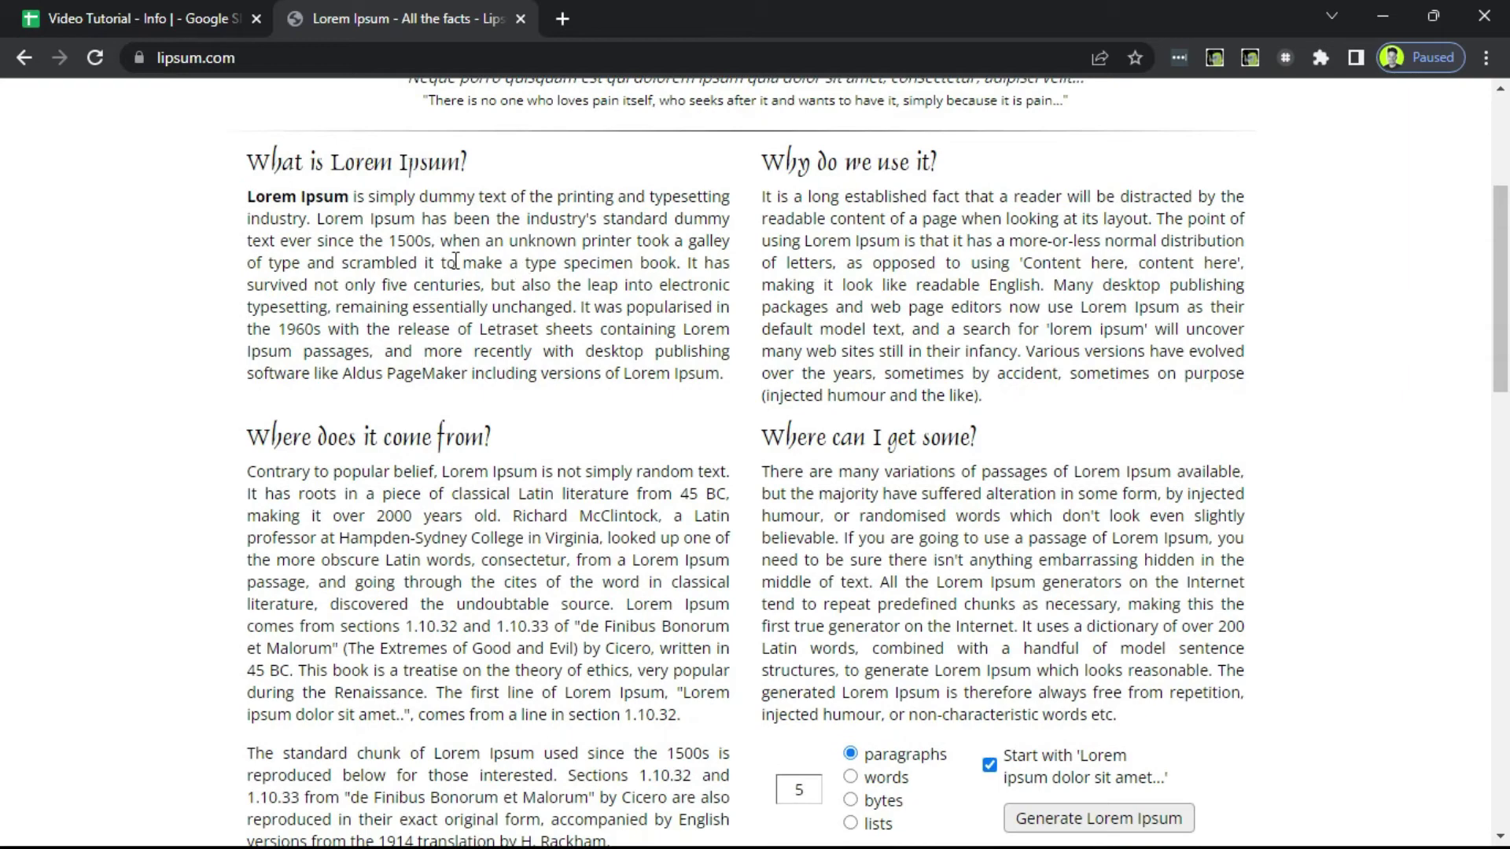
left_click_drag(435, 240, 254, 202)
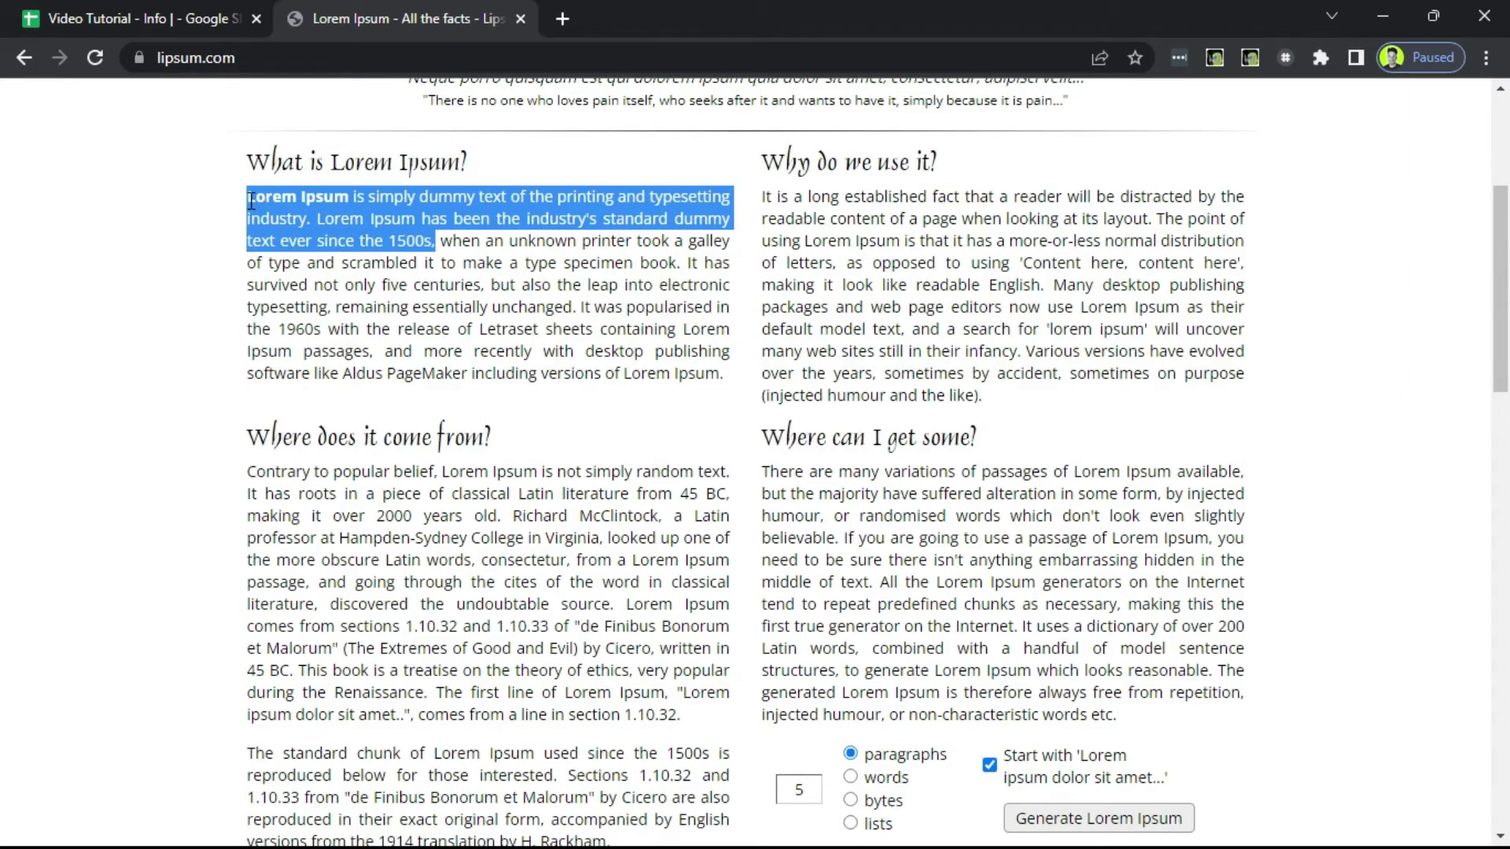
key("ctrl+c")
key("alt+Tab")
key("ctrl+v")
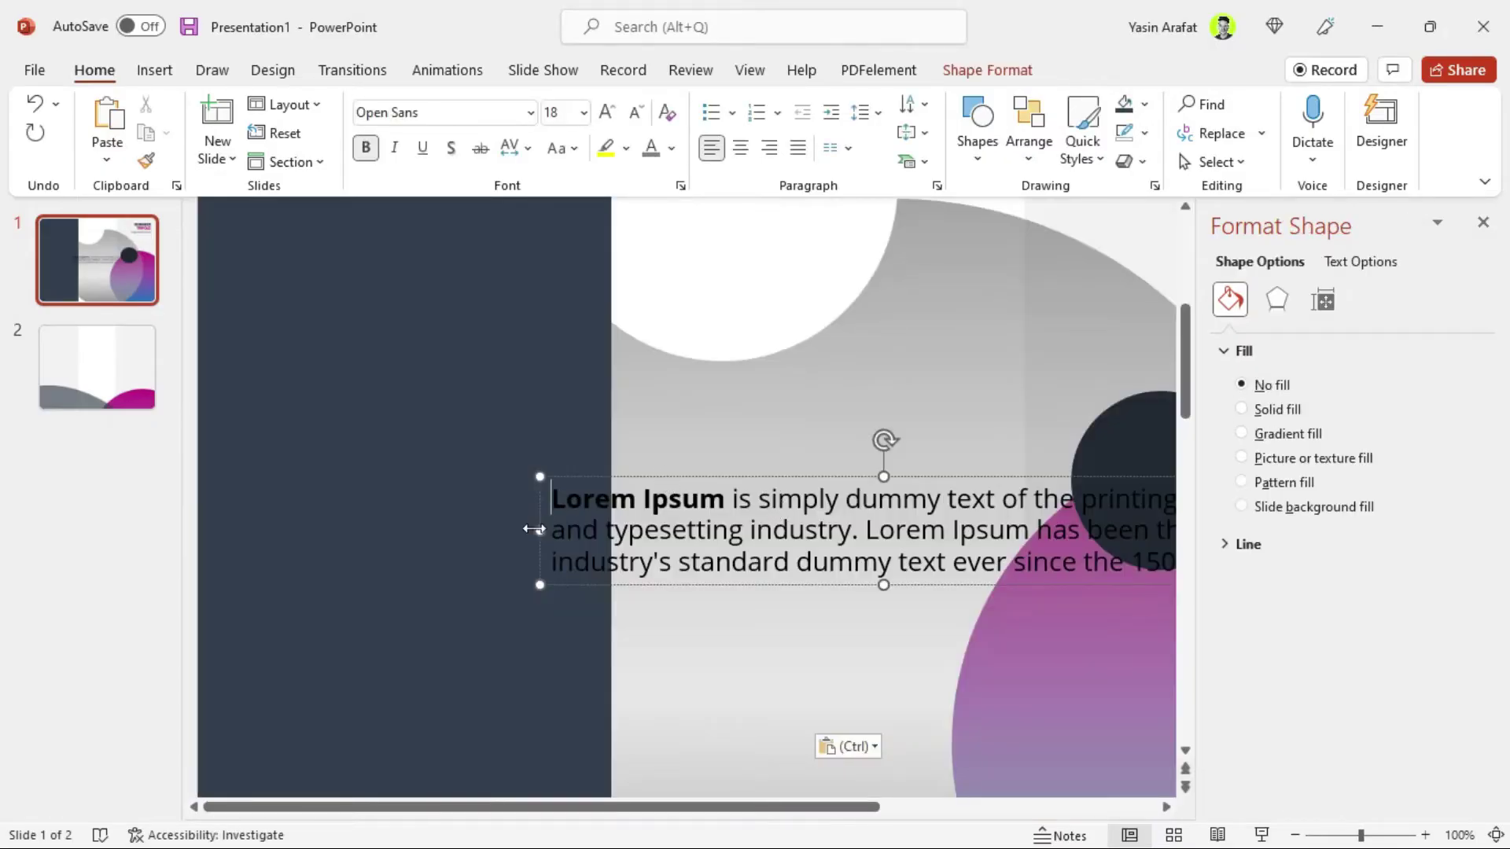
- Narrow the pasted Lorem text box, shrink it to size 10, then remove it from the slide
left_click_drag(534, 529, 1023, 529)
left_click(636, 112)
left_click(635, 112)
left_click(636, 112)
left_click(635, 111)
left_click(635, 111)
left_click_drag(825, 806, 1095, 806)
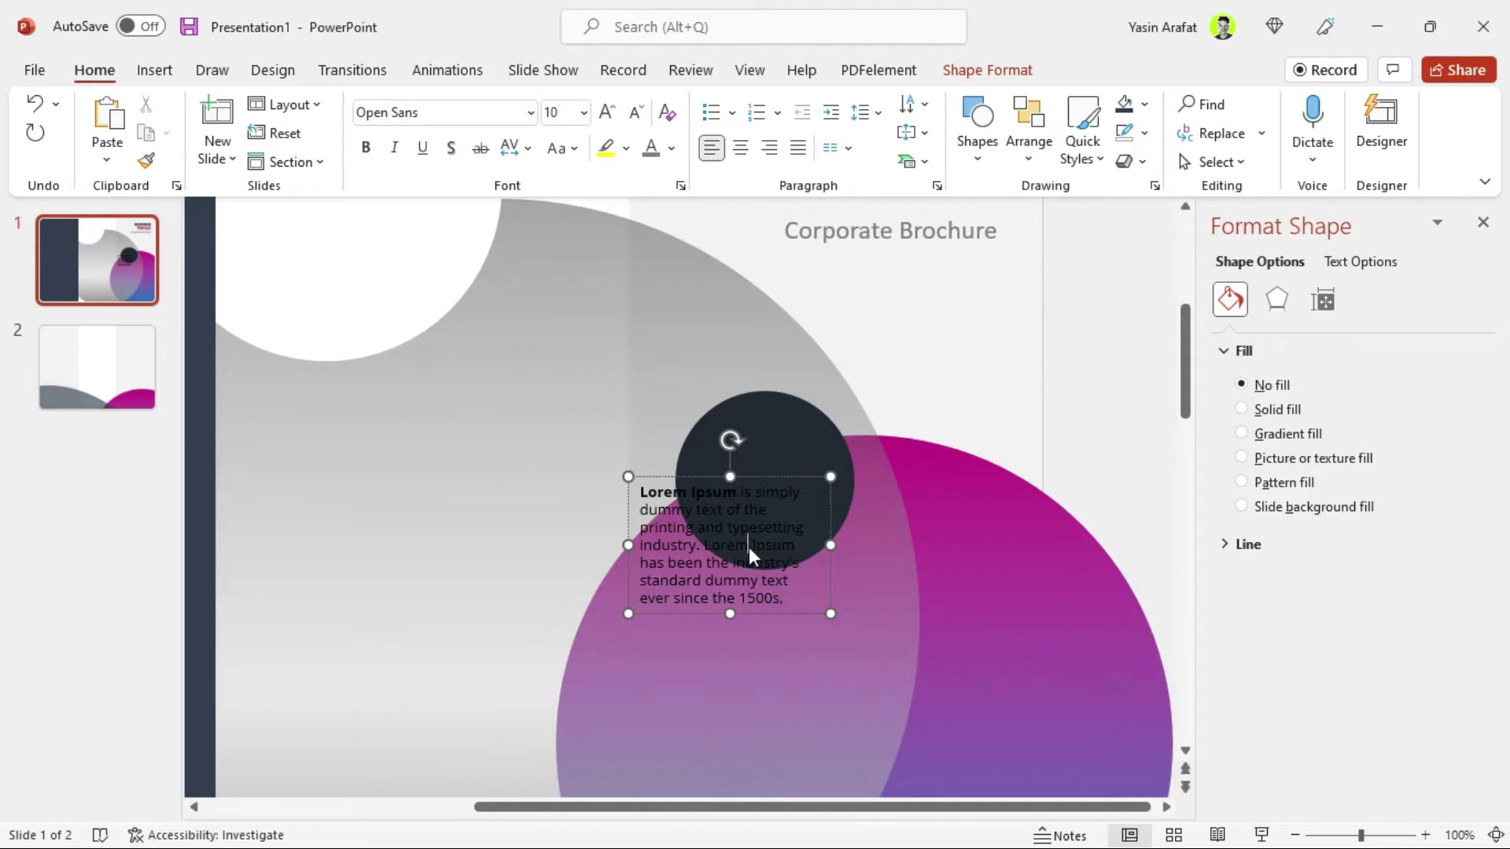
key("ctrl+z")
key("Escape")
- Paste the Lorem text into the dark circle as white 9 pt text
left_click(772, 468)
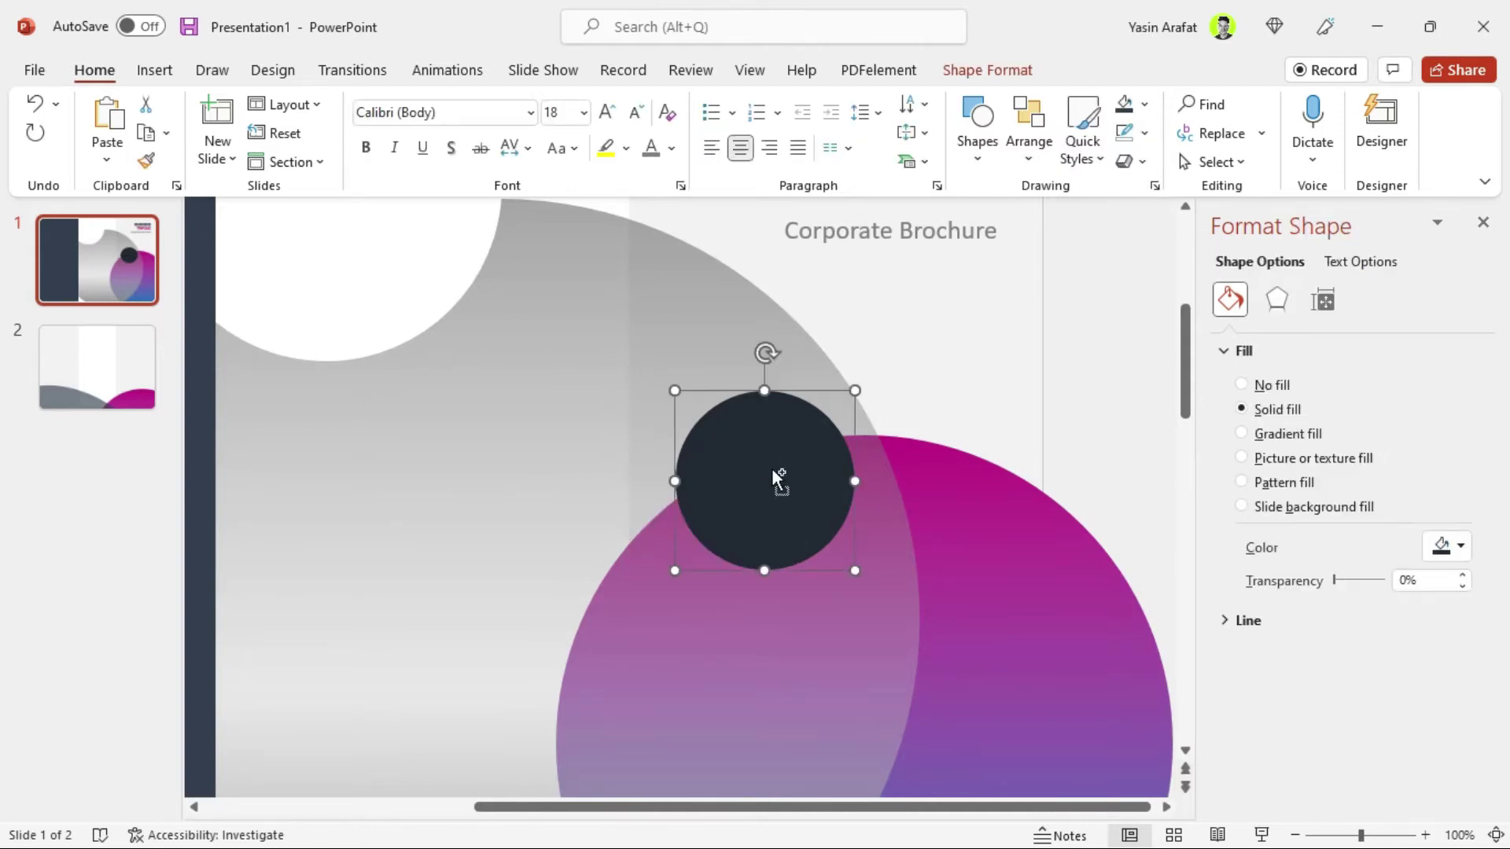
key("ctrl+v")
key("ctrl+a")
left_click(634, 113)
left_click(634, 113)
left_click(633, 113)
left_click(634, 113)
left_click(633, 113)
scroll(725, 577, "up", 3)
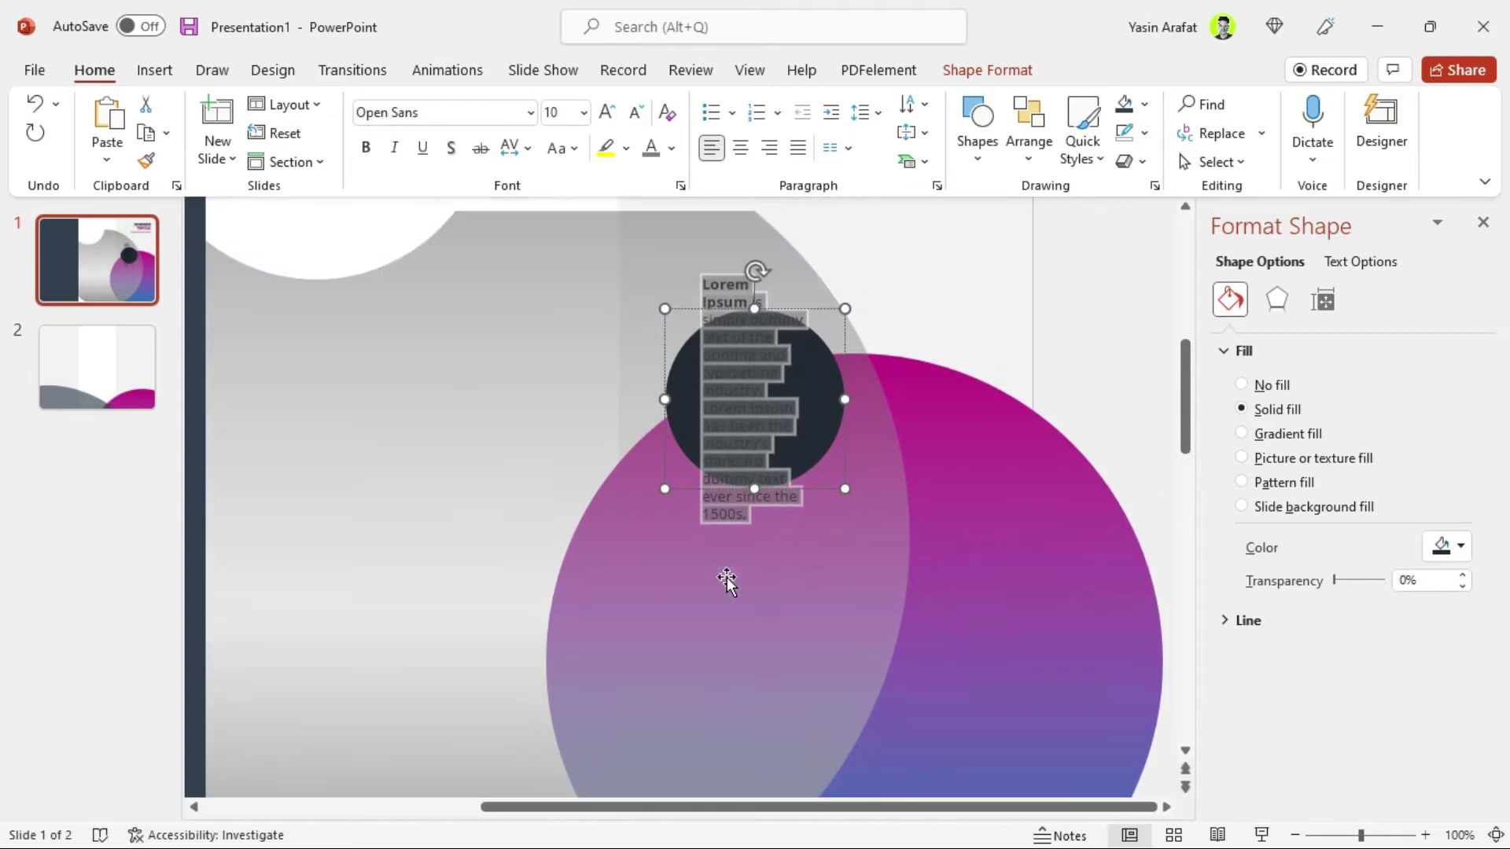
left_click(636, 113)
left_click(670, 148)
left_click(662, 202)
- Delete the second sentence, set left and right margins to 0, and left-align the text
left_click_drag(757, 399, 821, 480)
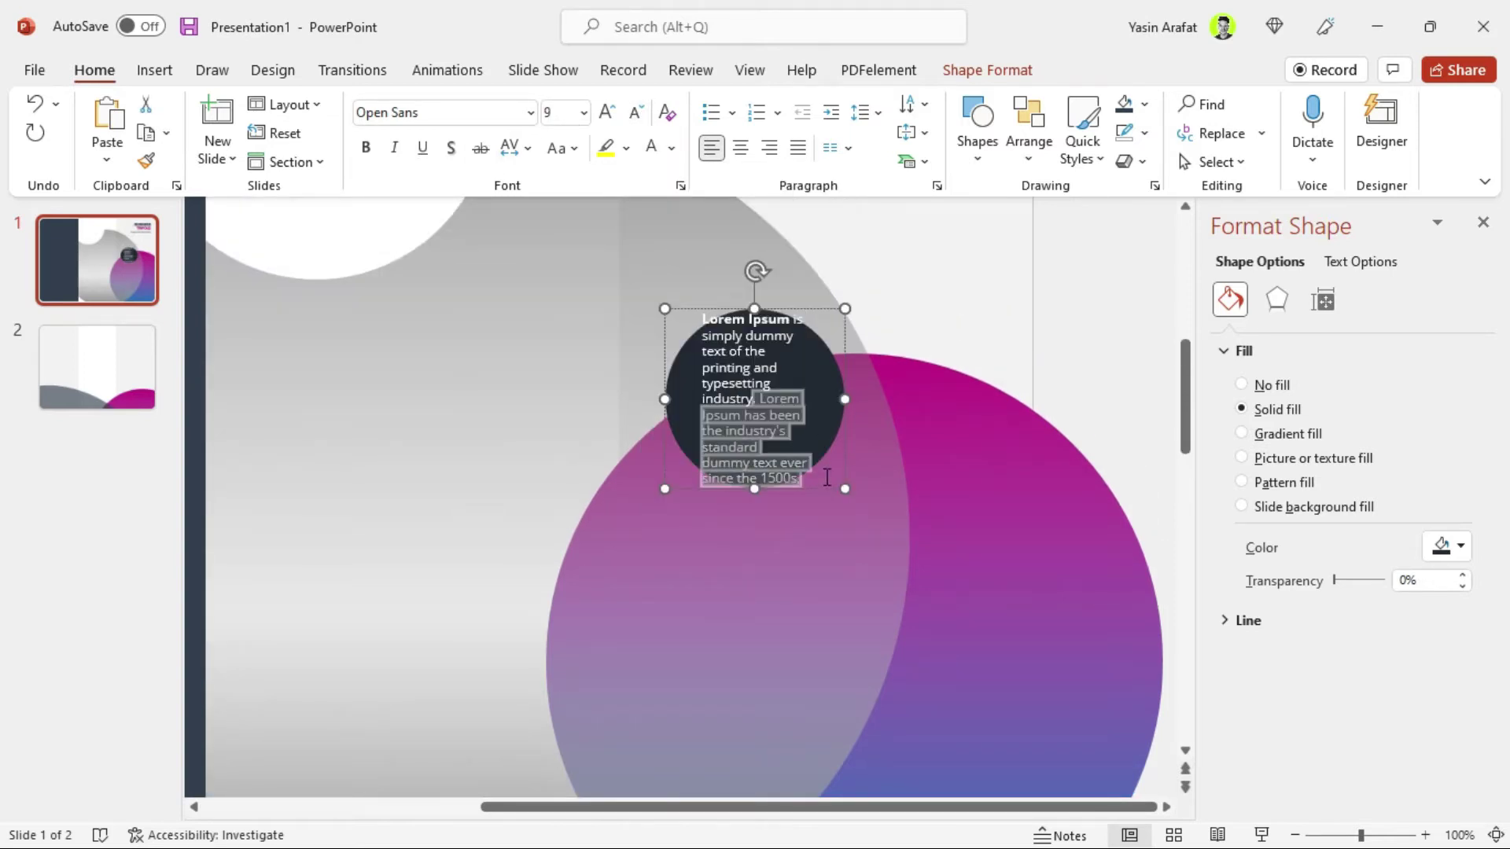
key("Delete")
key("ctrl+a")
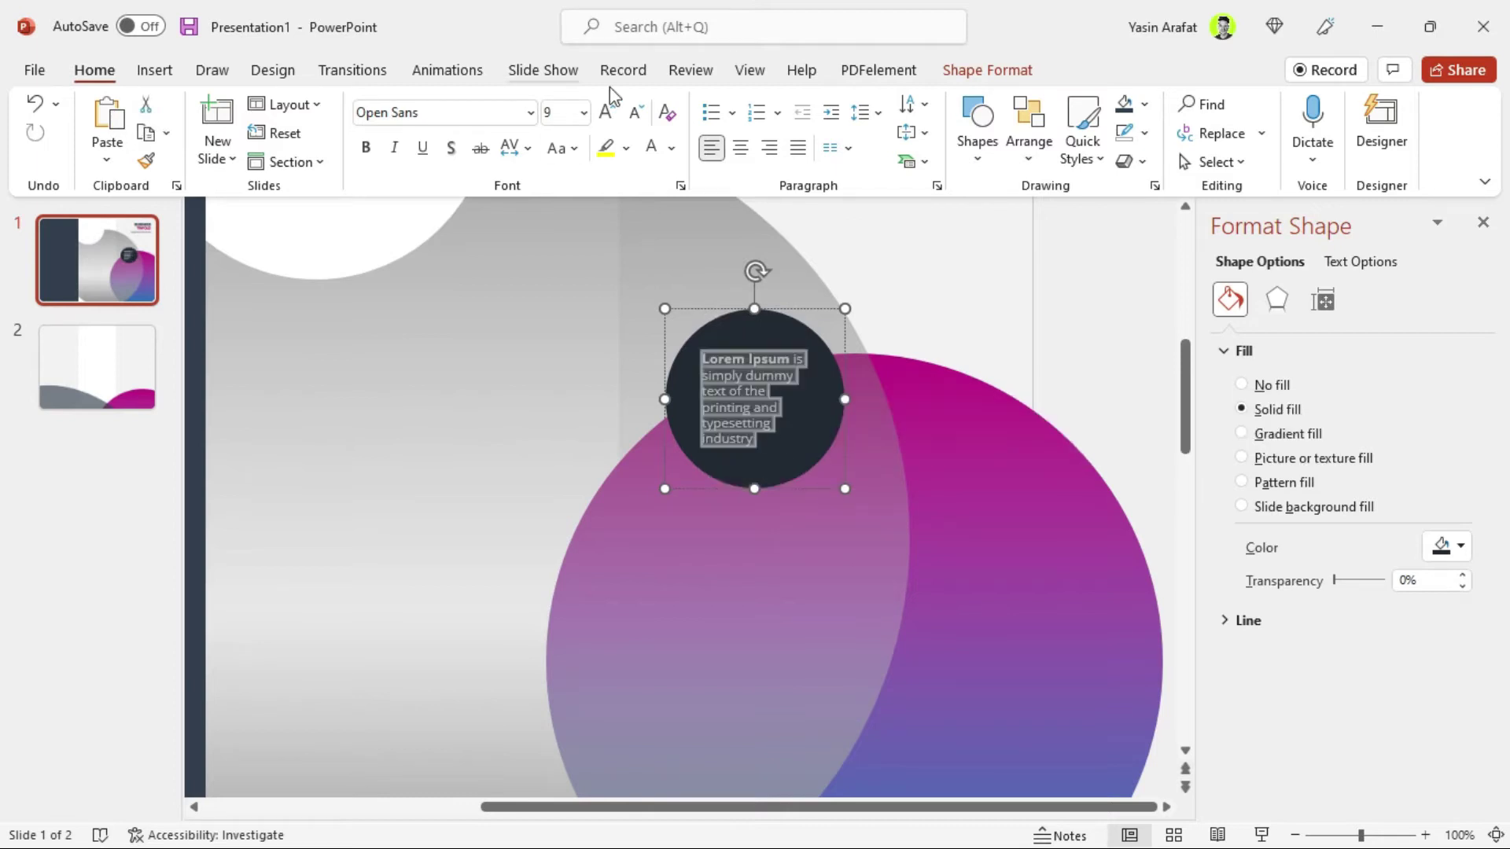
left_click(739, 148)
left_click(914, 132)
left_click(979, 378)
left_click(1462, 534)
left_click(1462, 564)
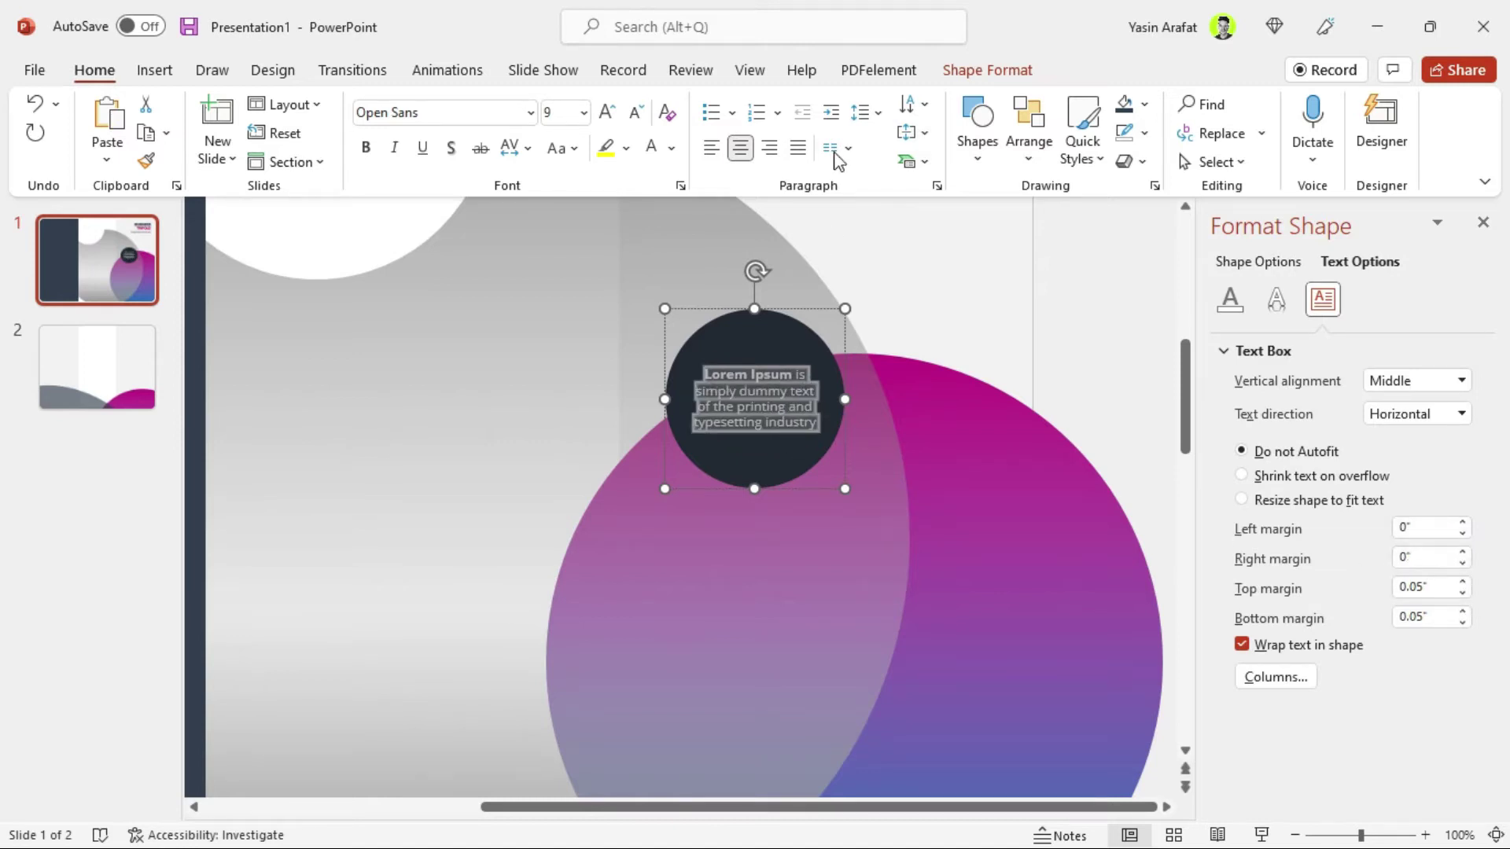
left_click(710, 148)
- Select the whole BUSINESS TRIFOLD title box
left_click(1088, 374)
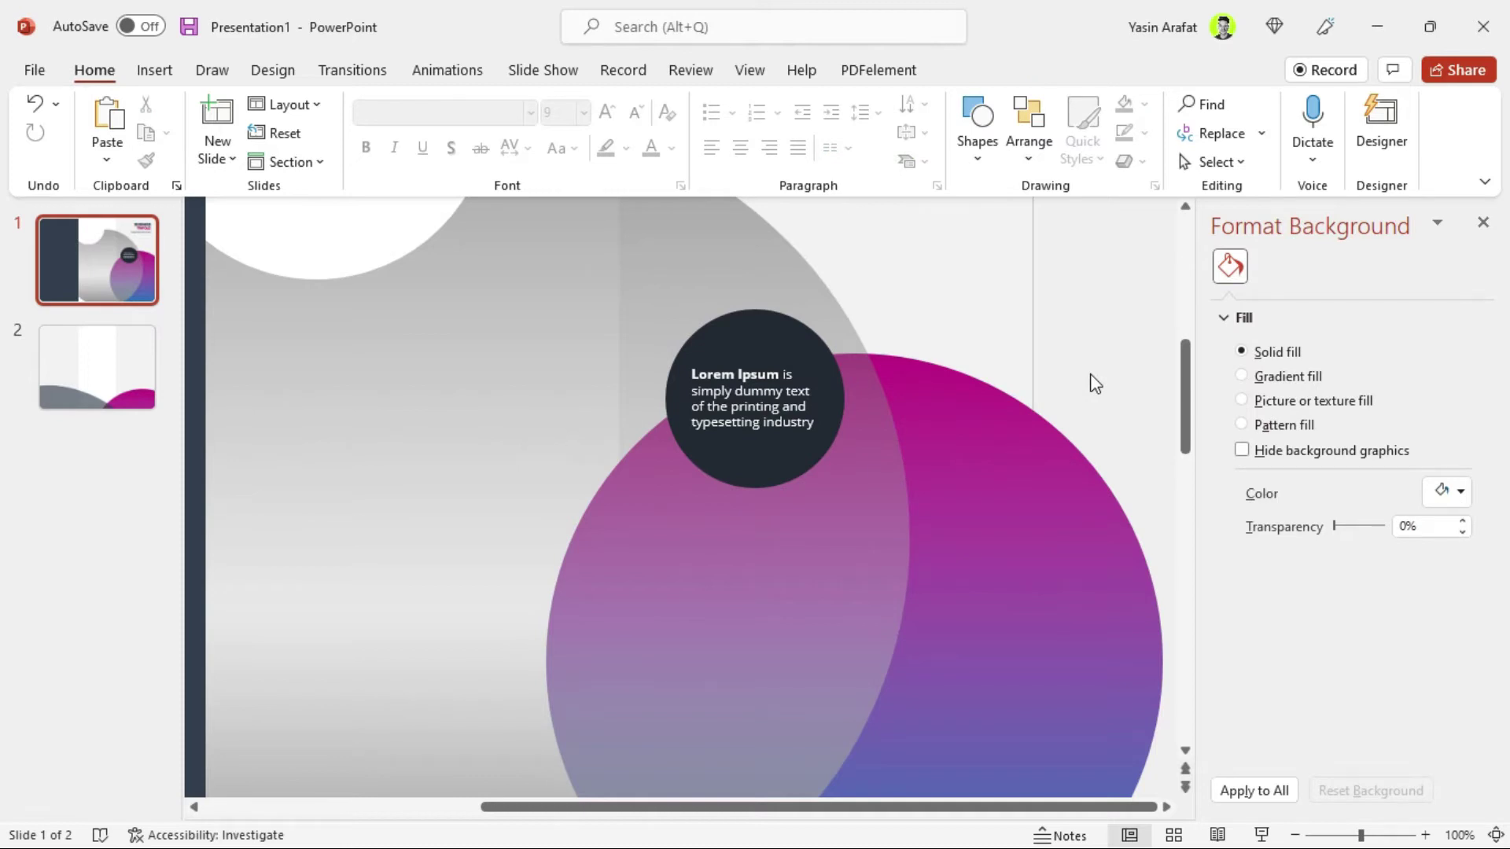
scroll(1022, 370, "up", 5)
left_click(961, 228)
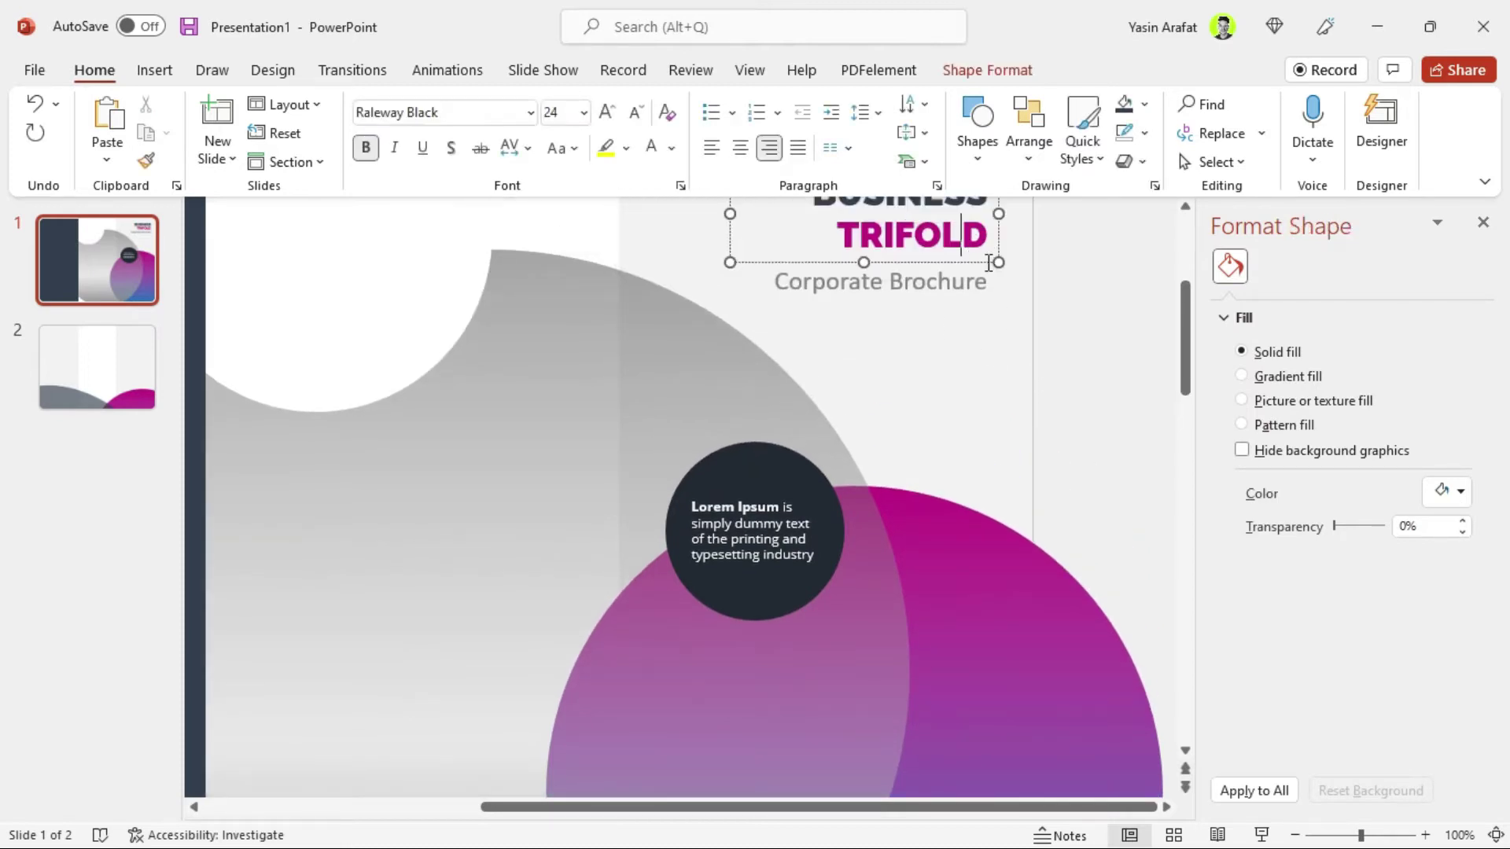
left_click(969, 289)
- Paste a copy of the BUSINESS TRIFOLD title box and drag it down onto the gradient circle
scroll(992, 516, "down", 8)
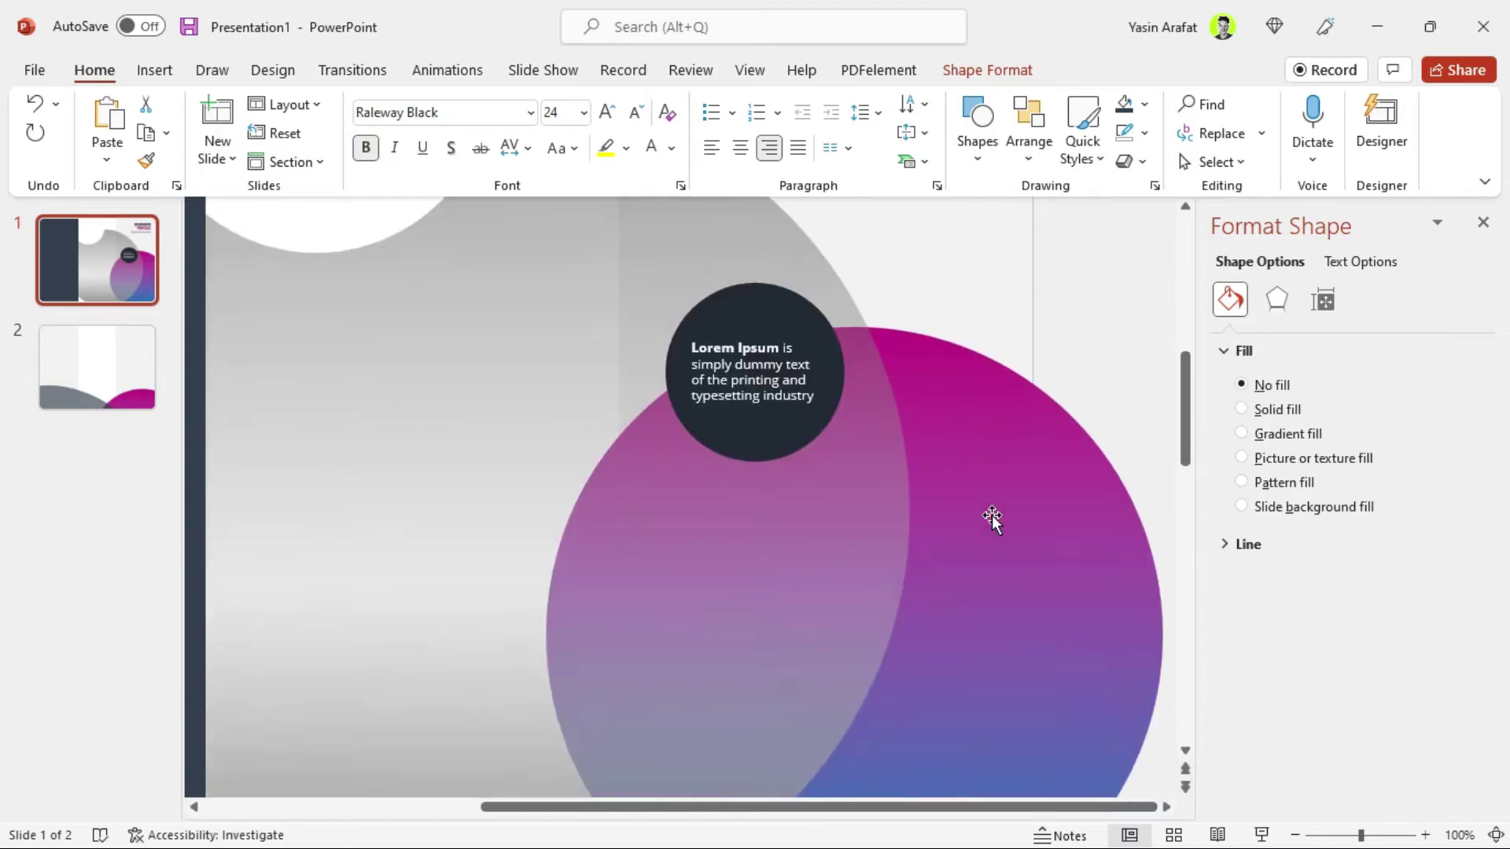
key("ctrl+v")
scroll(1017, 620, "up", 10)
scroll(1001, 522, "down", 2)
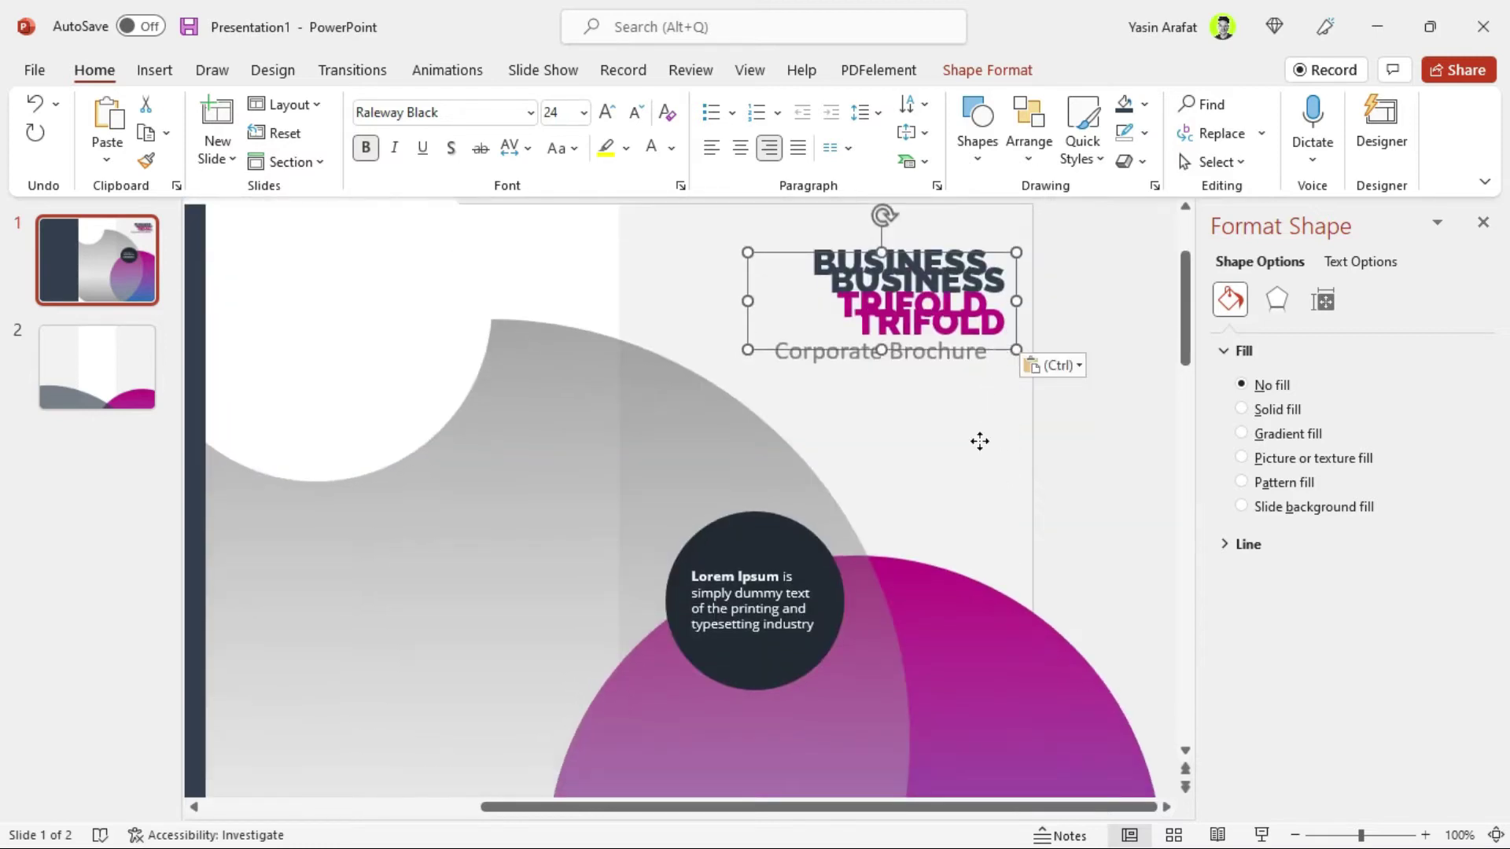
left_click_drag(979, 441, 961, 747)
scroll(967, 739, "down", 2)
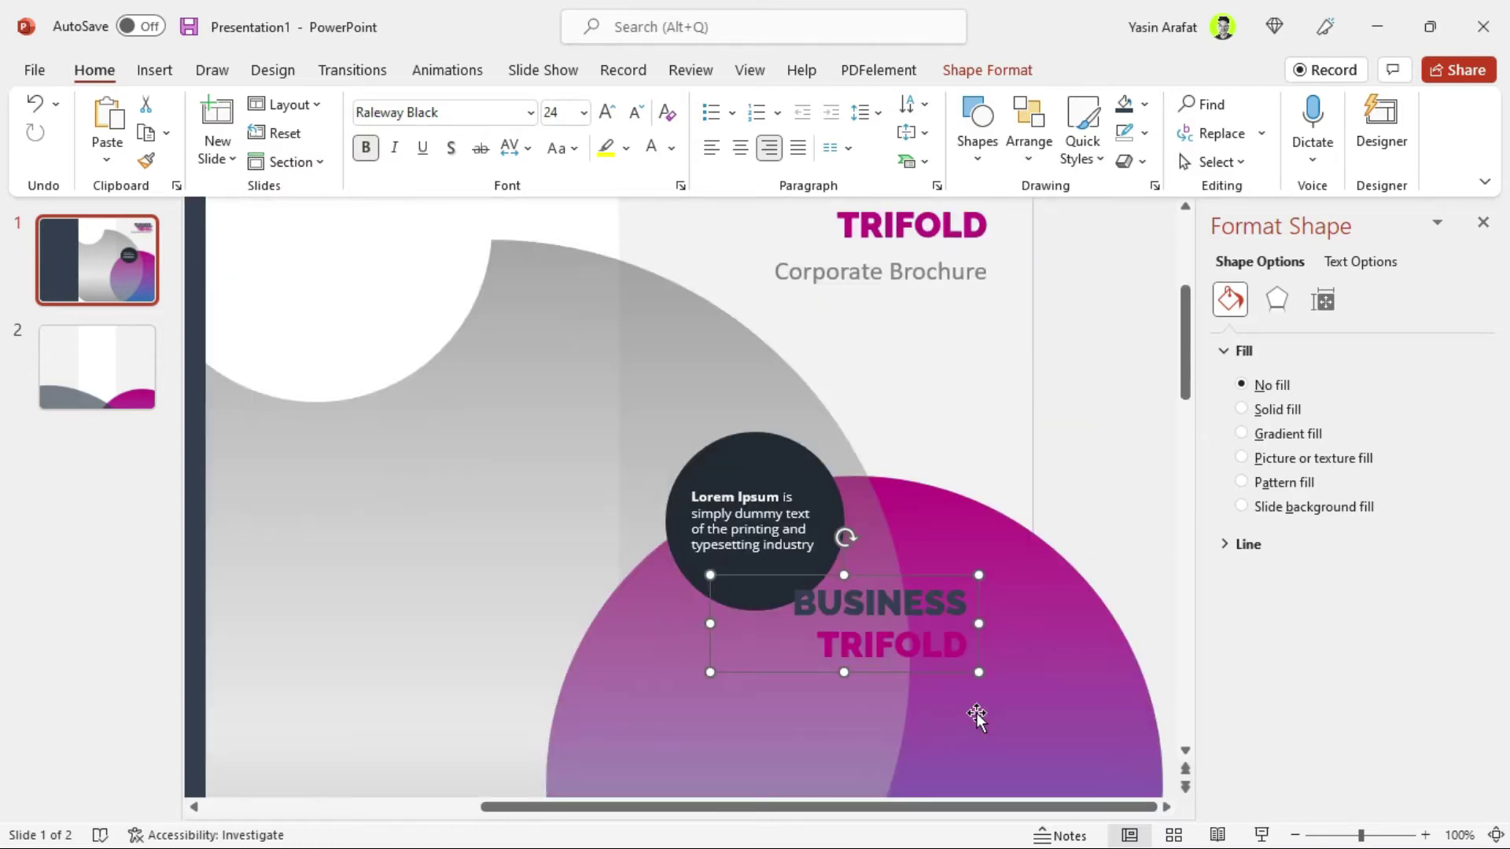
scroll(976, 715, "down", 4)
left_click_drag(951, 516, 951, 637)
left_click(949, 656)
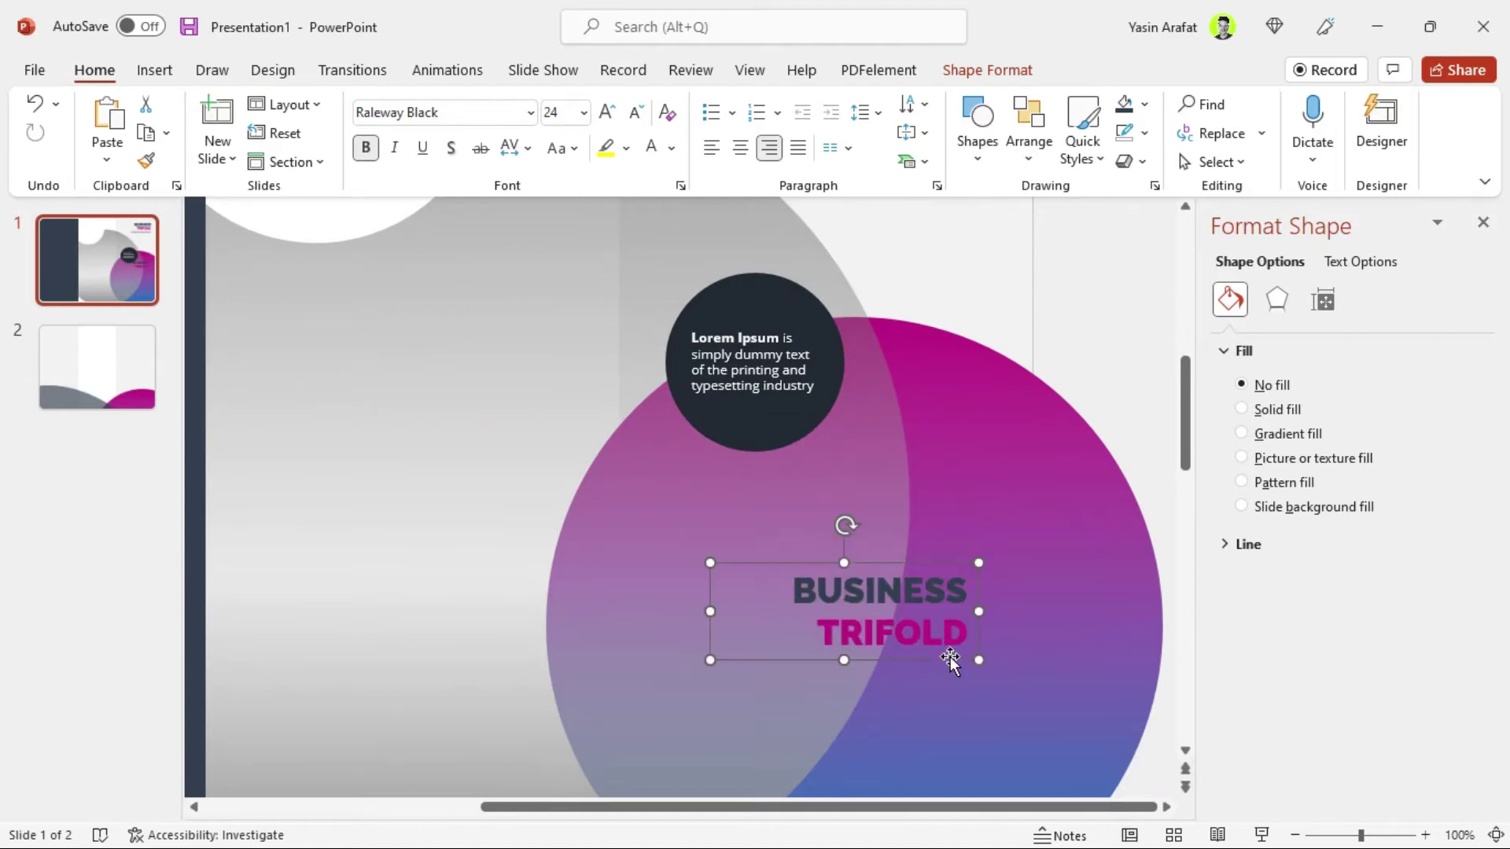
scroll(951, 659, "down", 3)
left_click(139, 282)
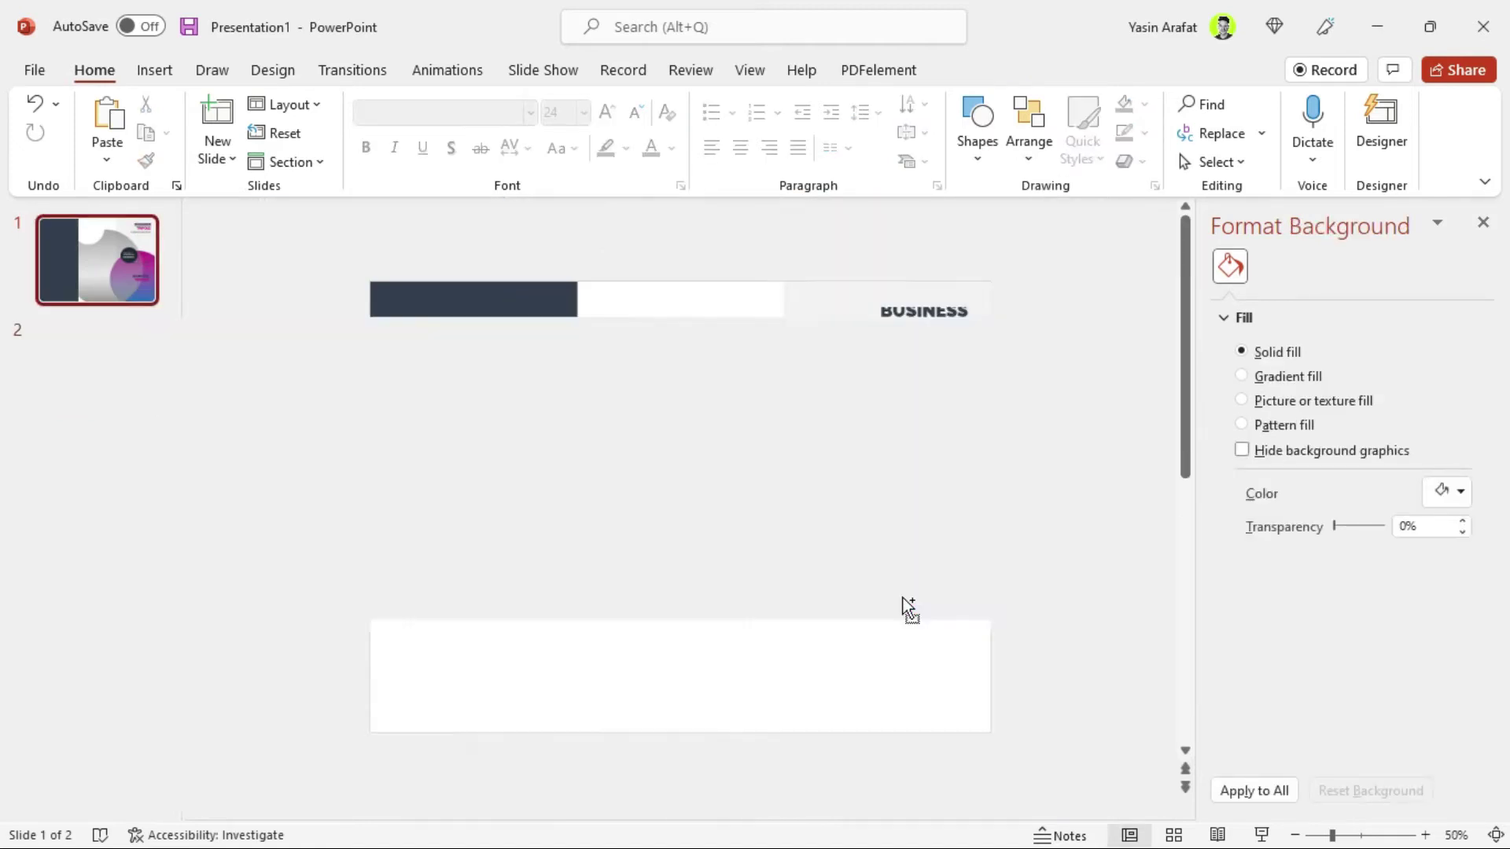
scroll(903, 598, "down", 5)
left_click(947, 637)
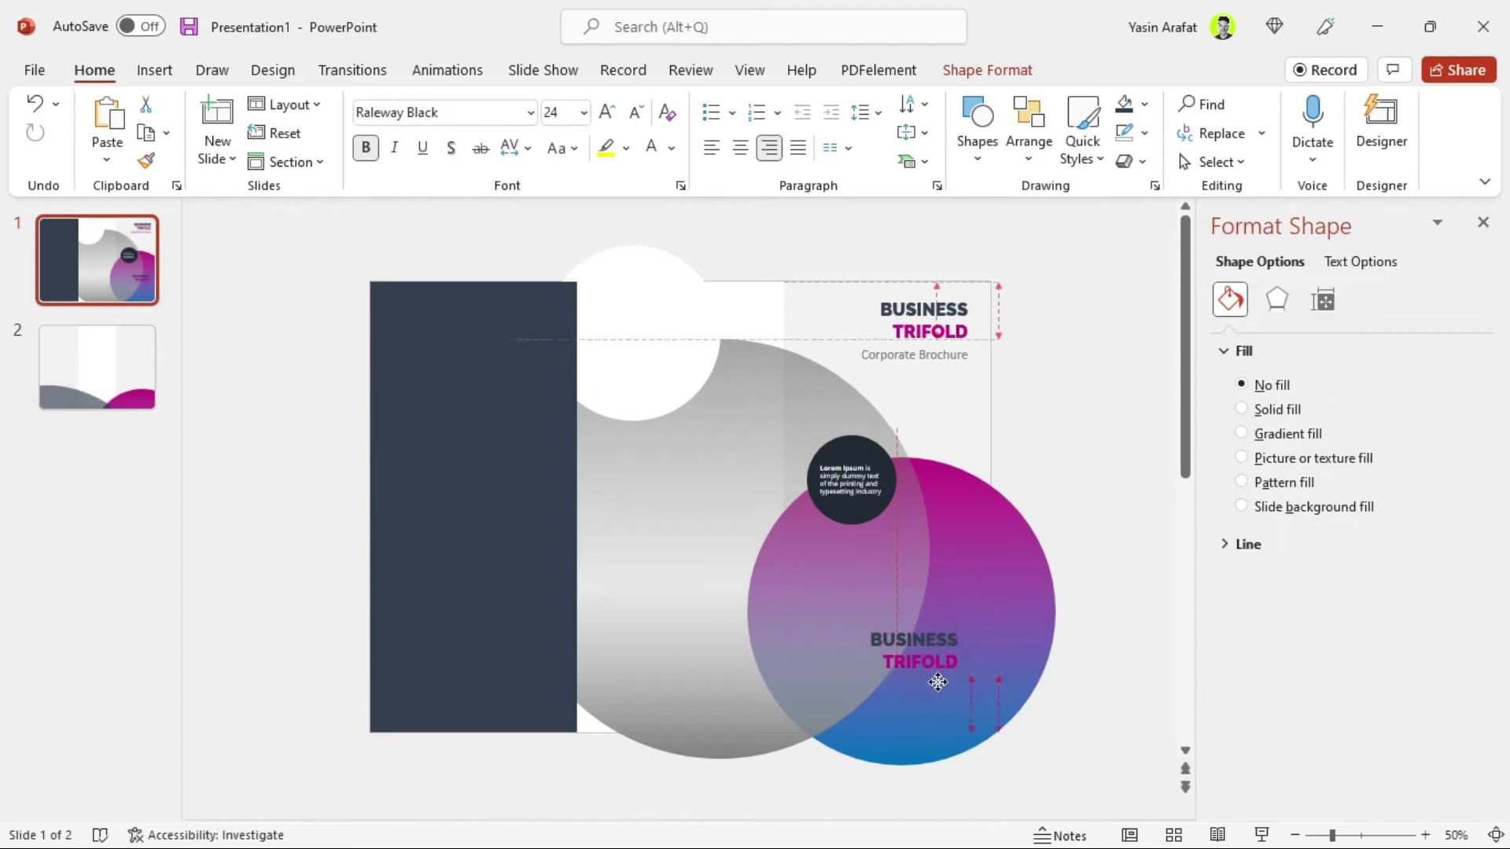
- Replace the copied title's text with '2022 Vol.'
double_click(937, 642)
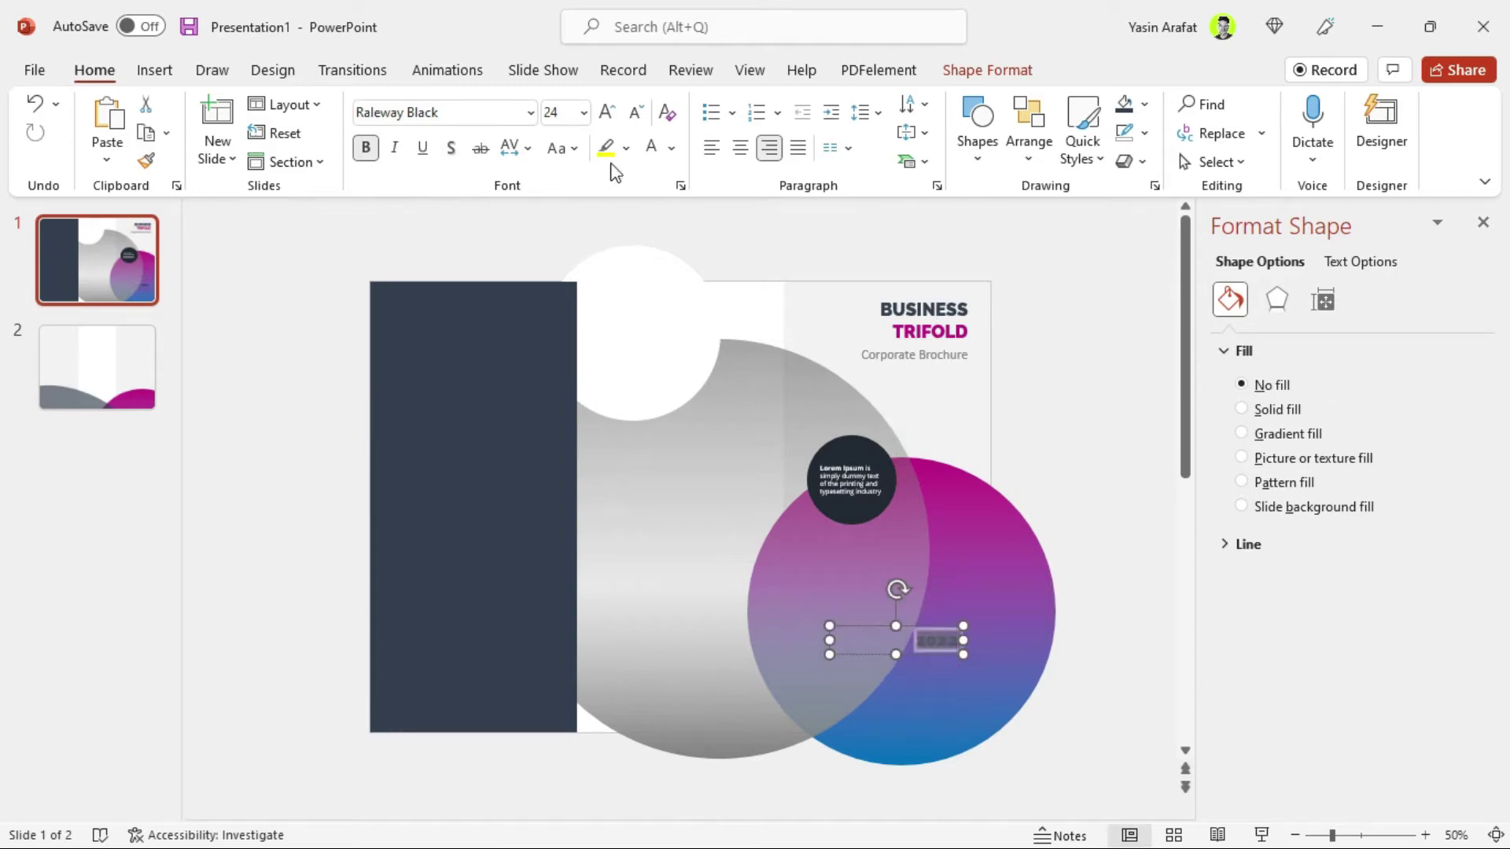
key("End")
key("Return")
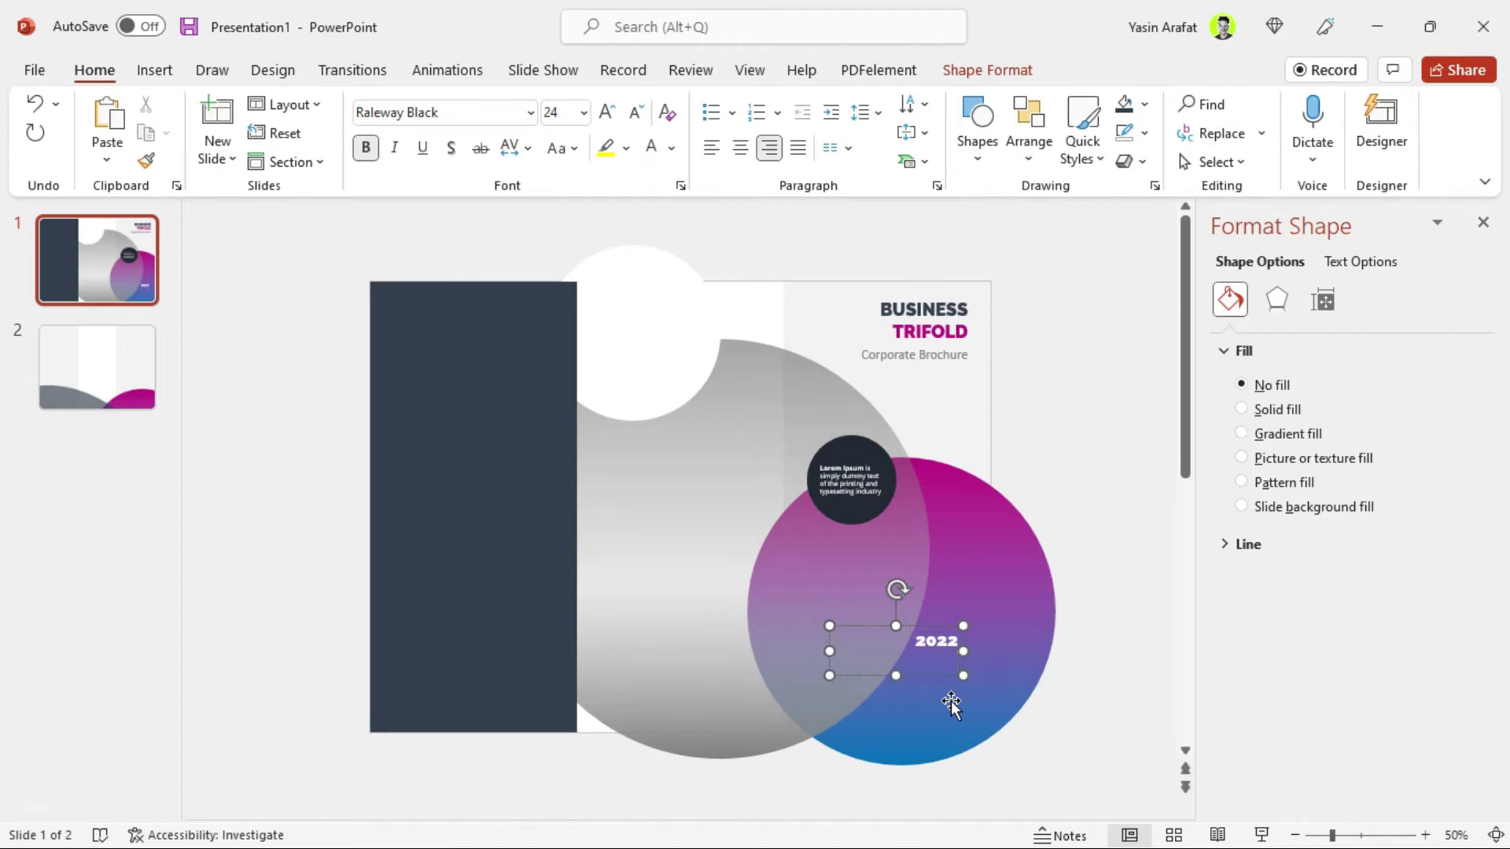
type("UME")
key("ctrl+a")
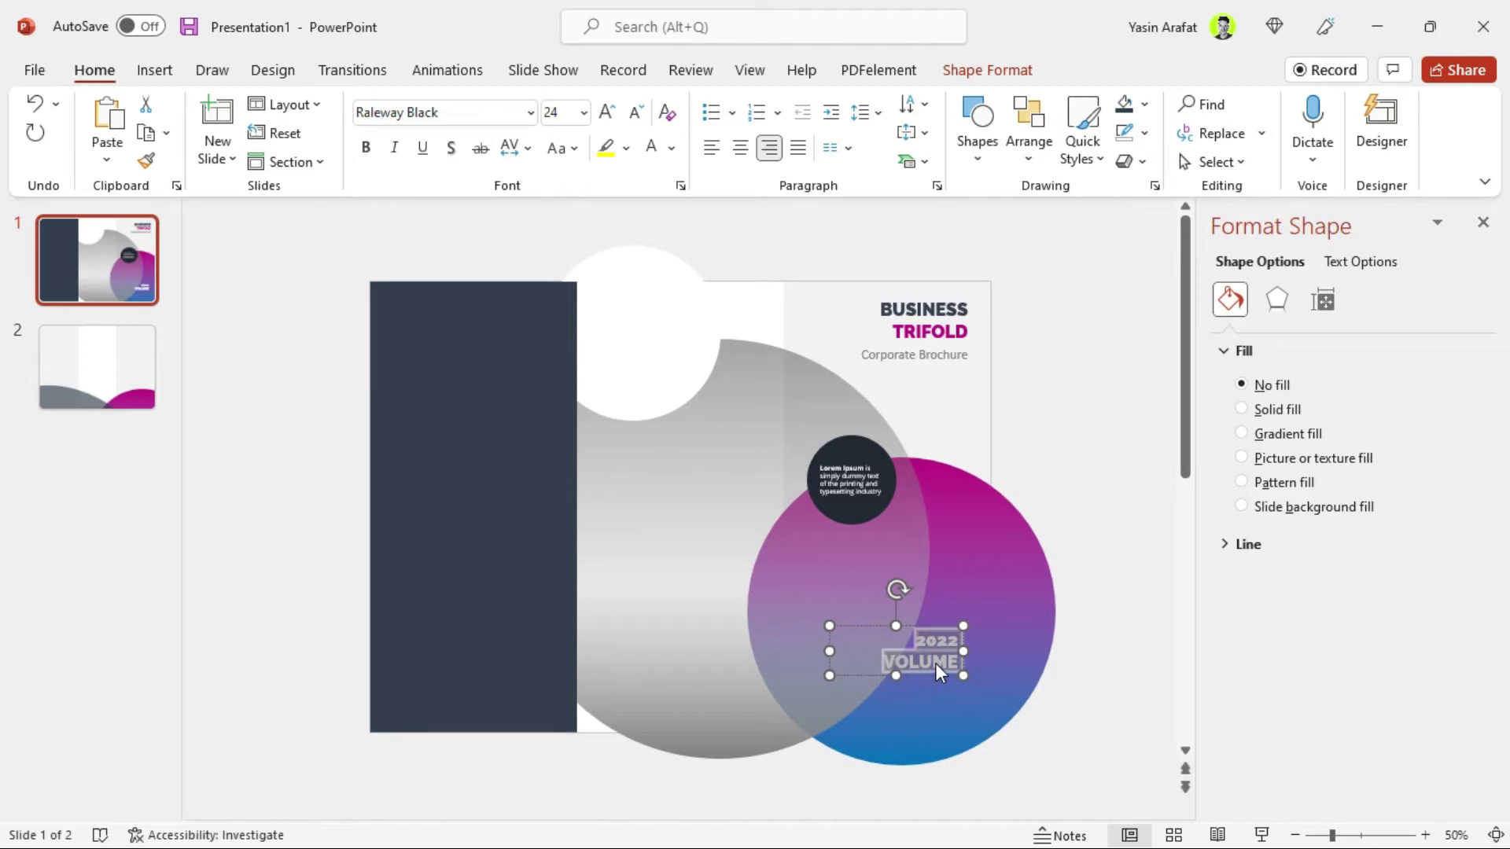
type("Vol")
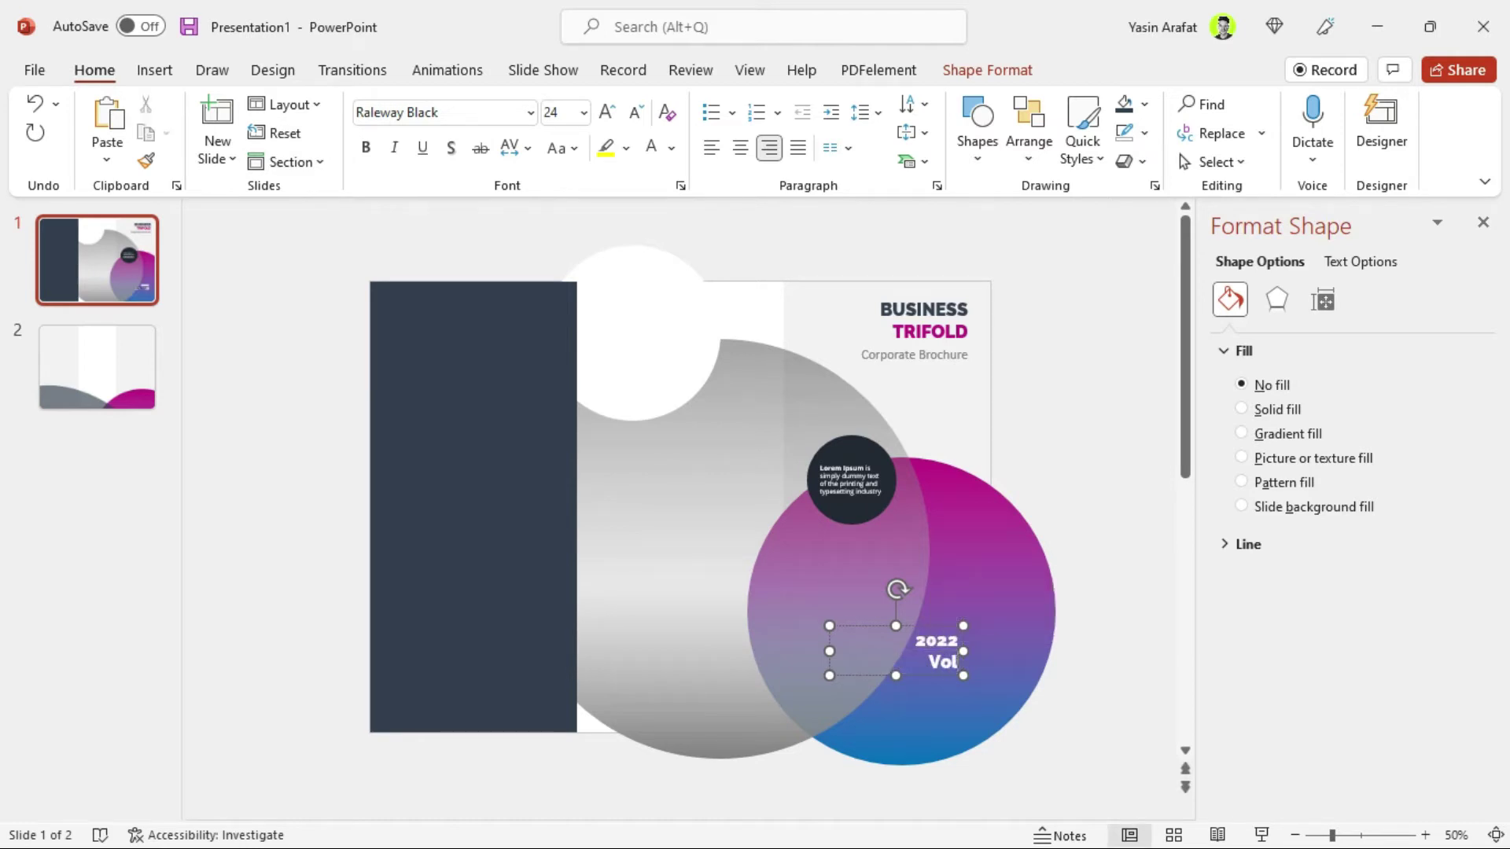
type("ume")
key("BackSpace")
key("BackSpace")
key("BackSpace")
- Set the label to Calibri (Body) and join '2022 Vol.' onto a single line
key("ctrl+a")
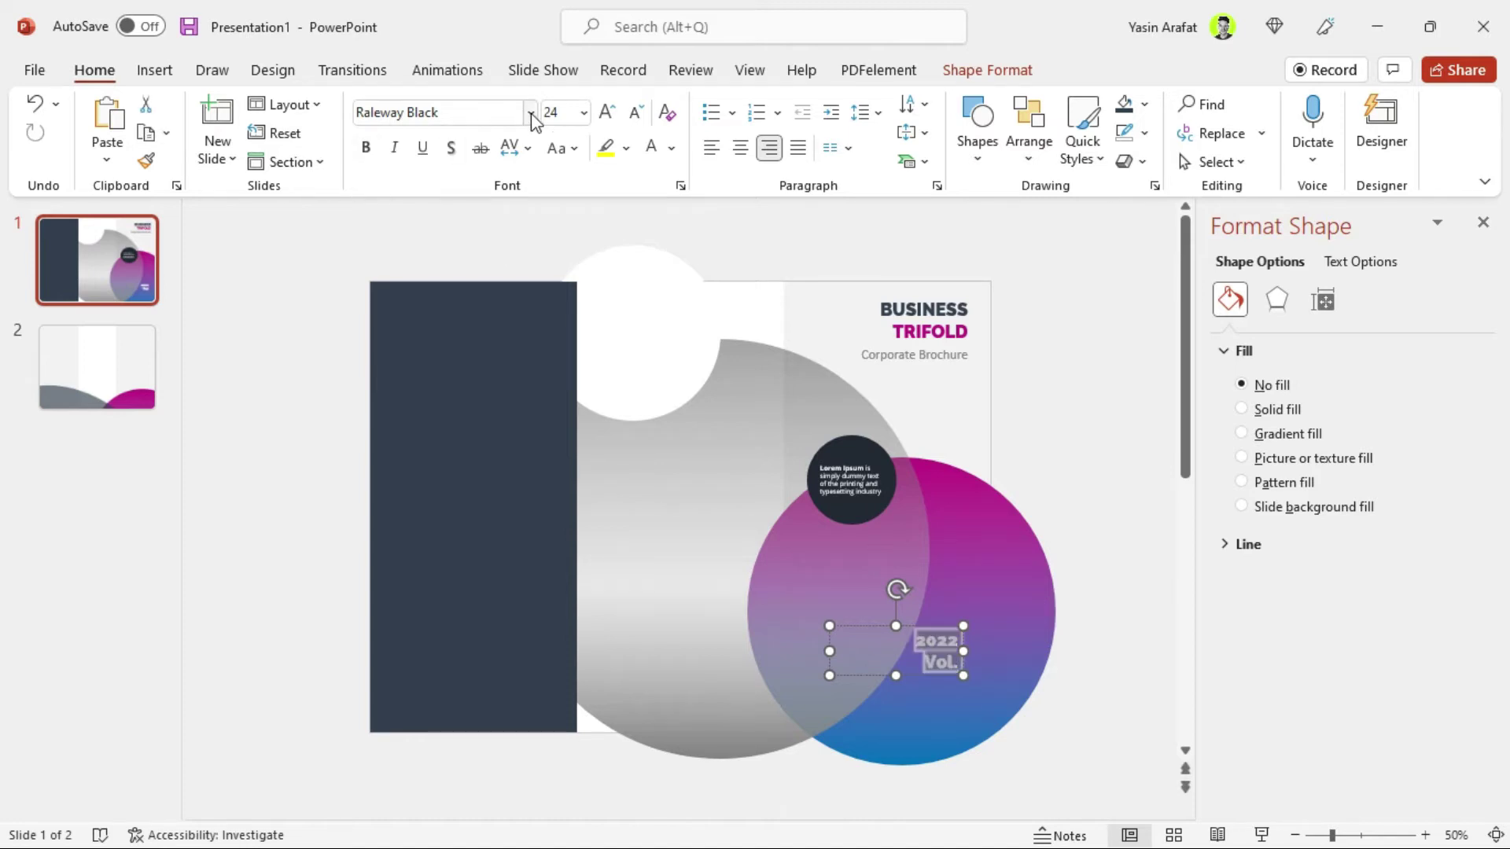
left_click(531, 113)
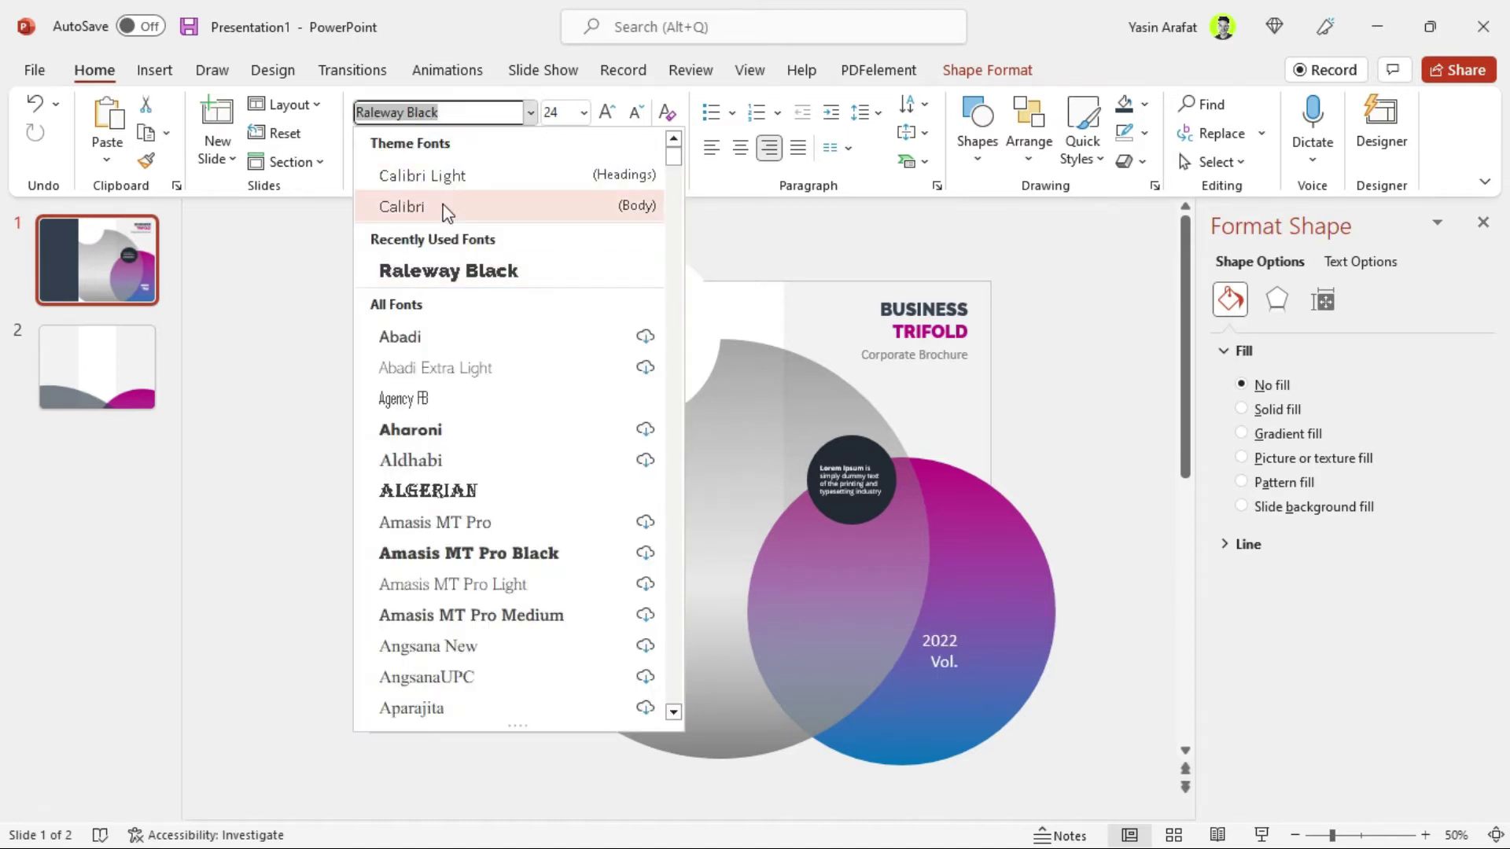
left_click(409, 203)
left_click(929, 662)
key("BackSpace")
left_click(1095, 700)
left_click(788, 681)
scroll(1337, 629, "down", 3)
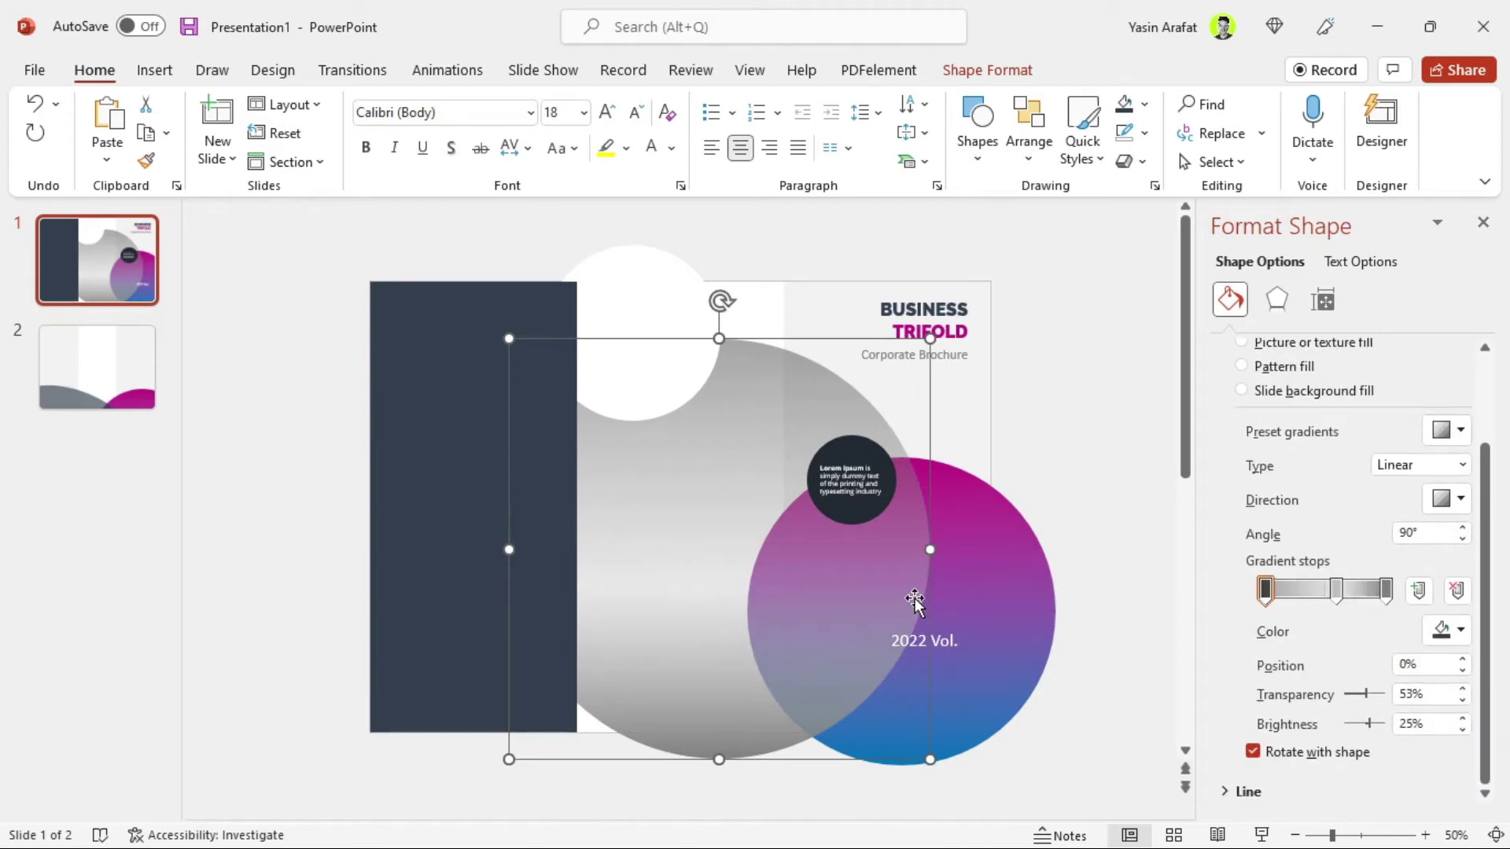
- Duplicate the gray circle and fill the copy with a 'new york grey' stock photo of buildings
left_click(978, 535)
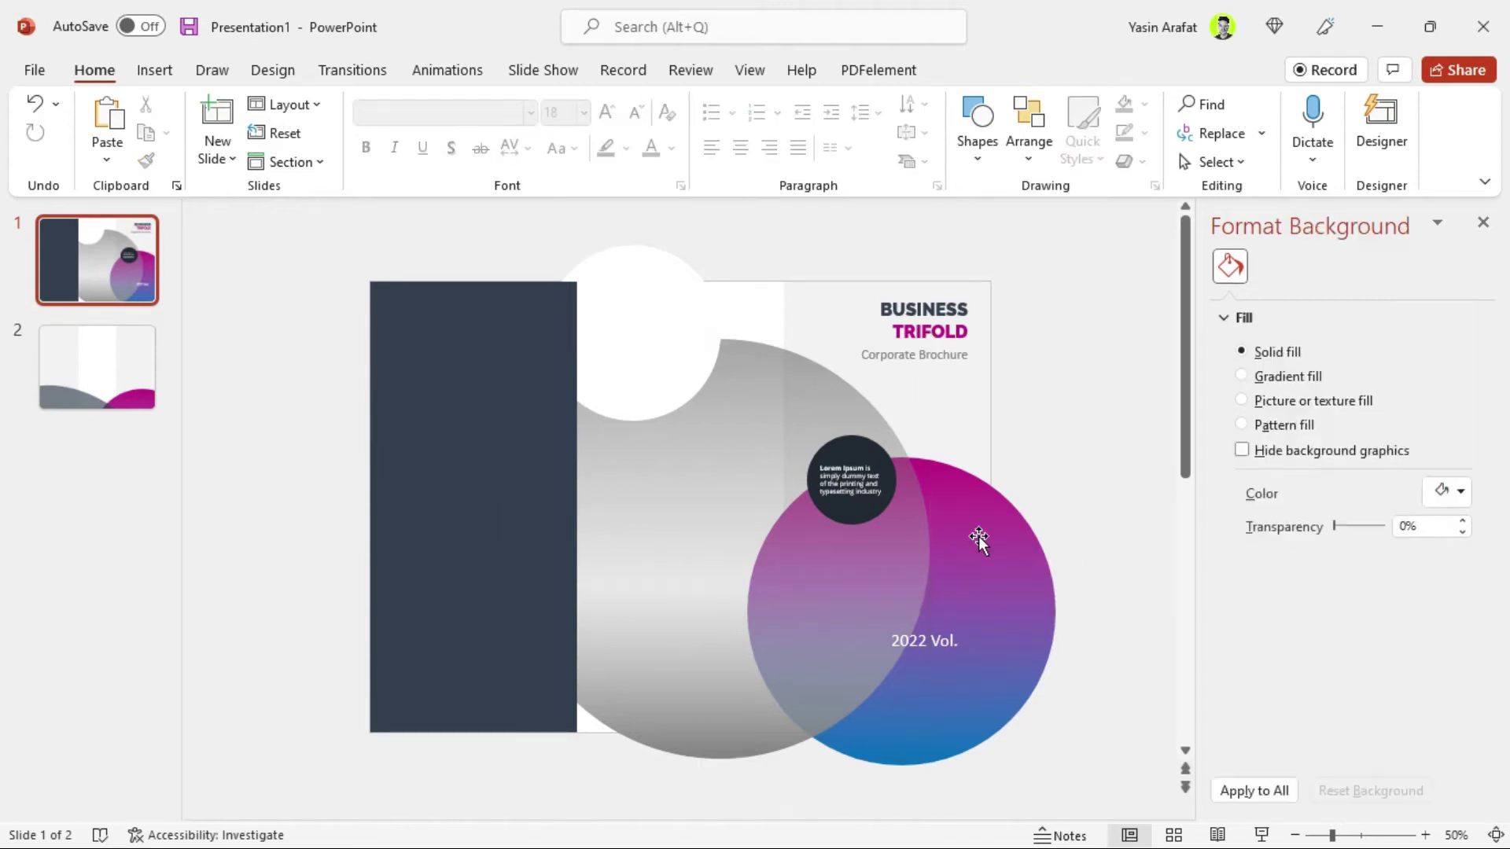
left_click(676, 497)
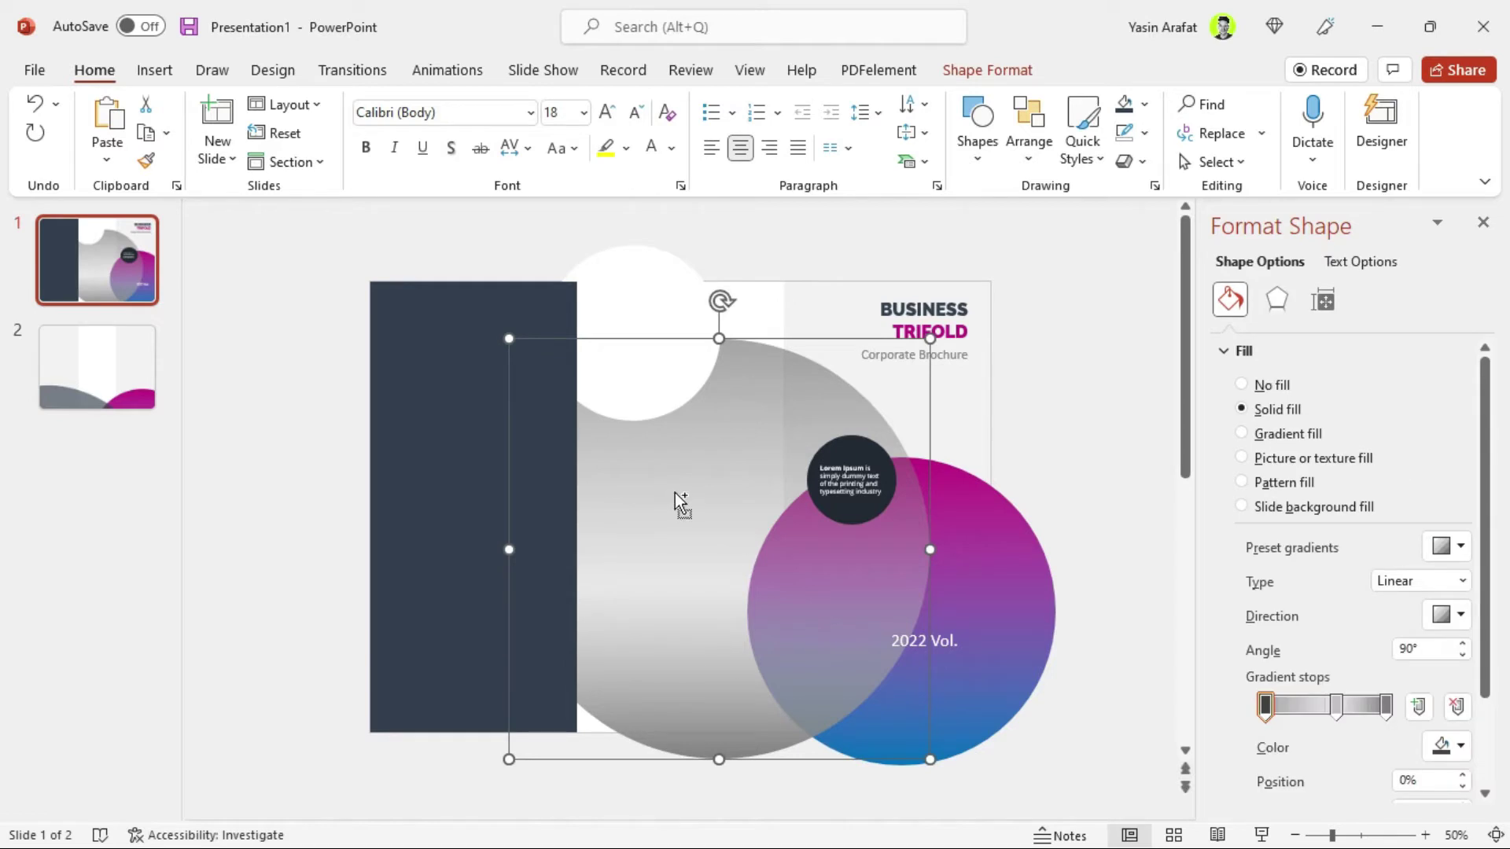
left_click_drag(675, 492, 680, 500)
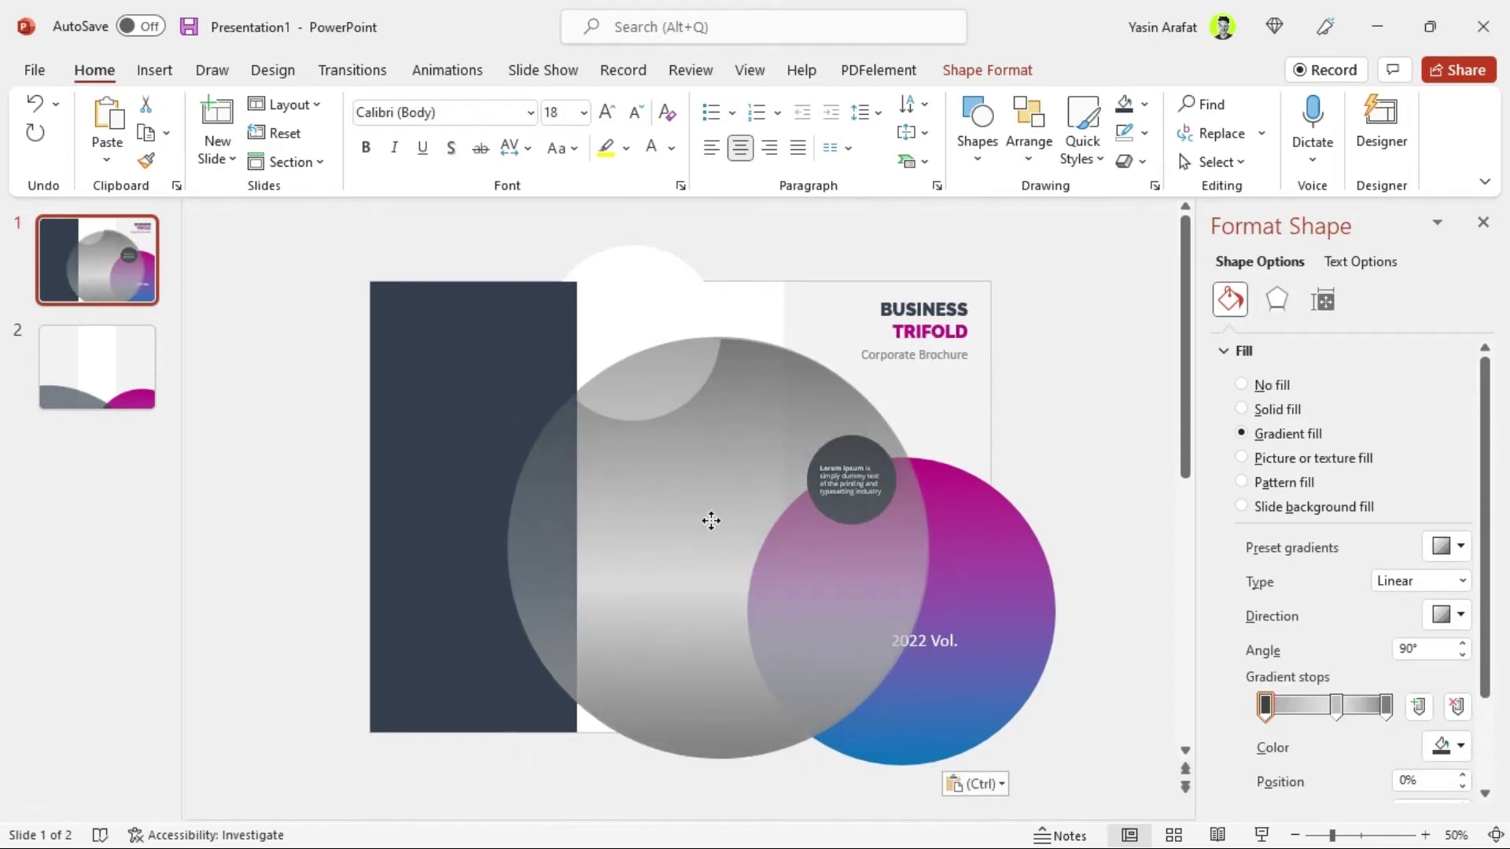
left_click(1279, 410)
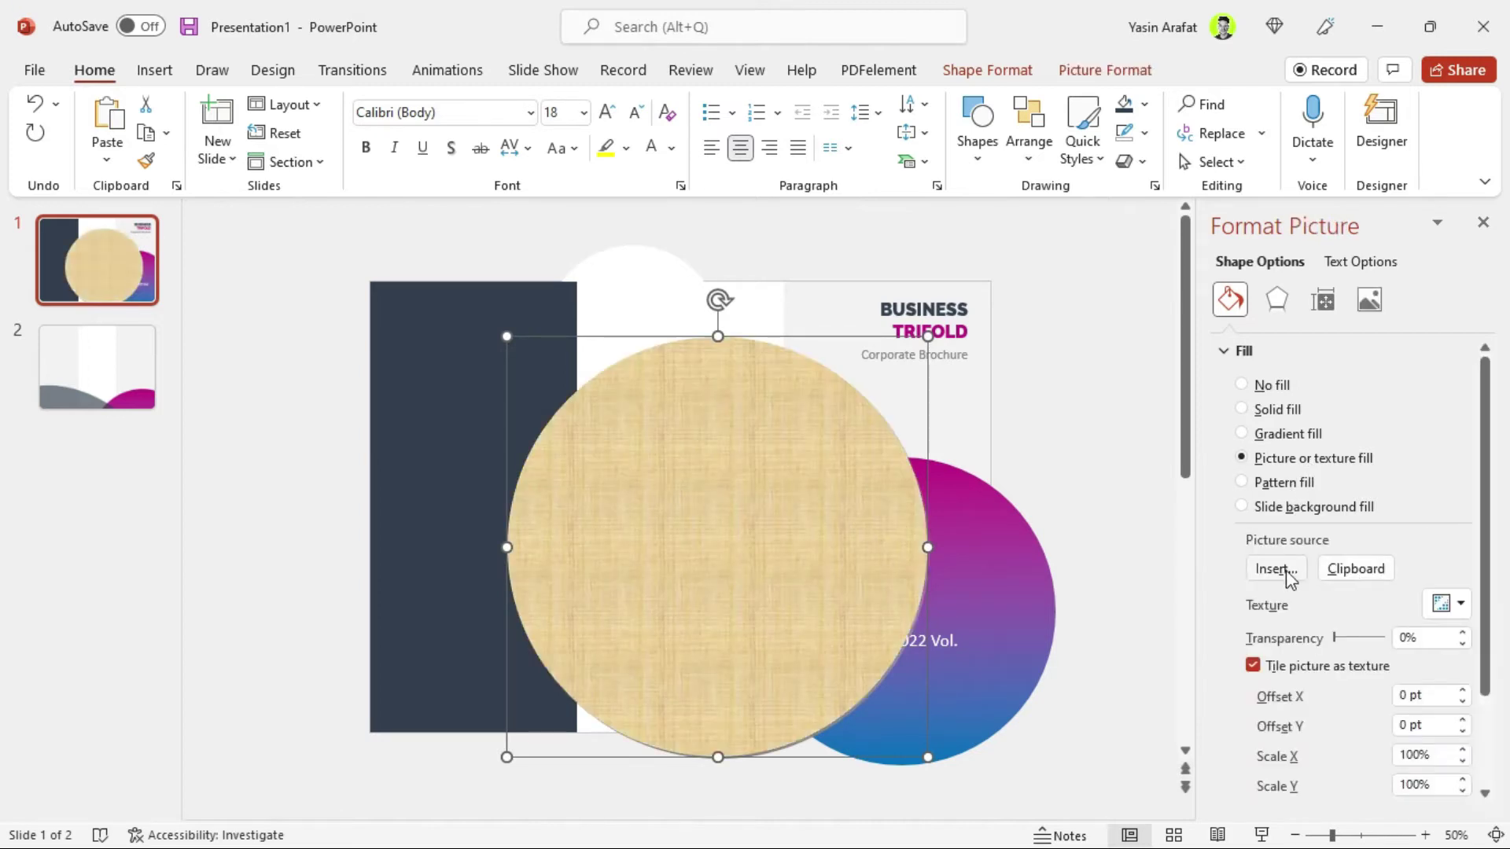
left_click(1276, 568)
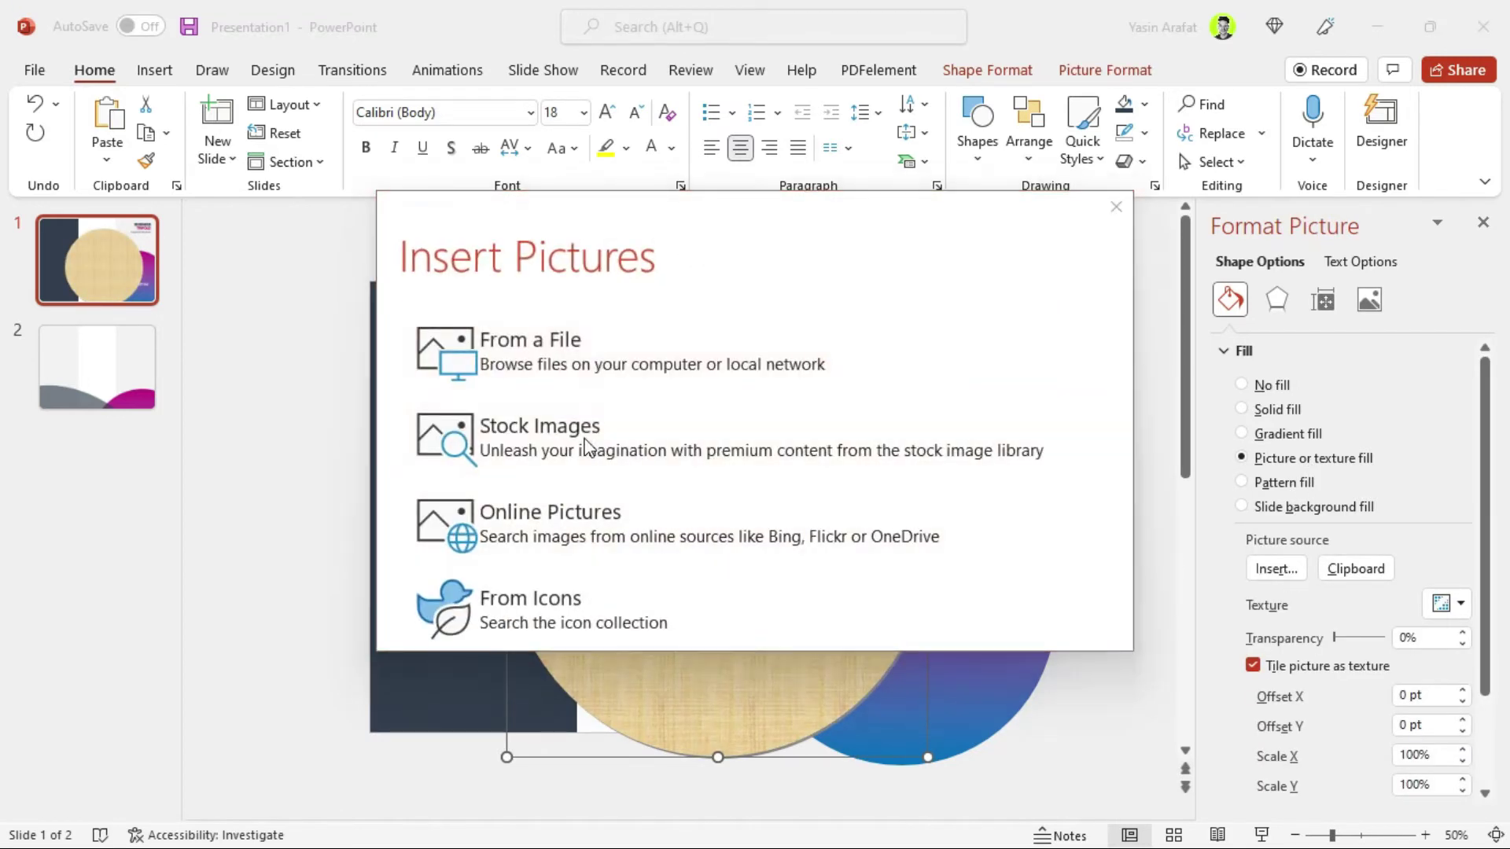
left_click(585, 447)
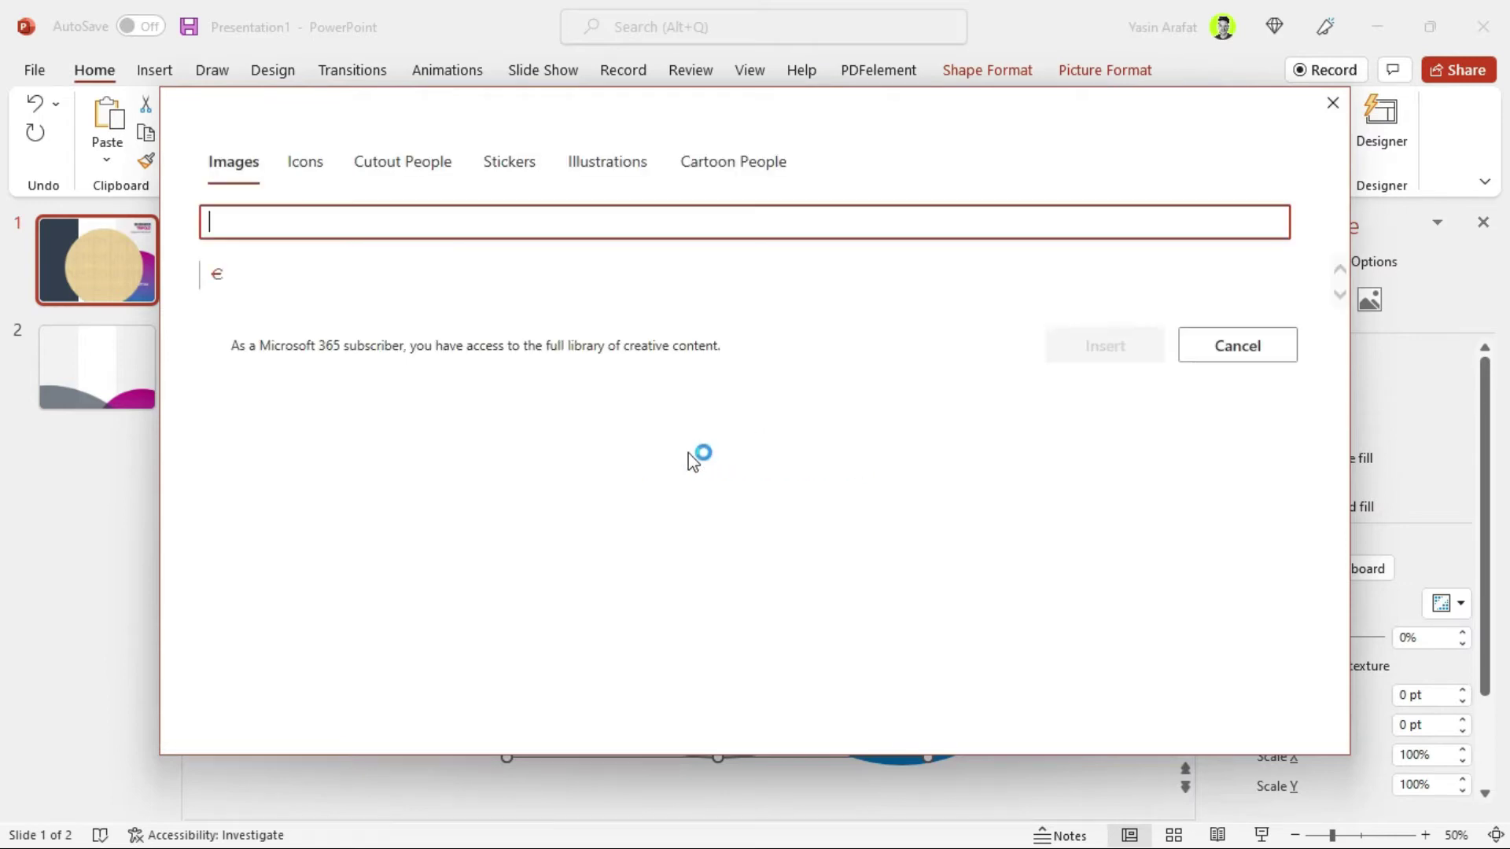
type("new ")
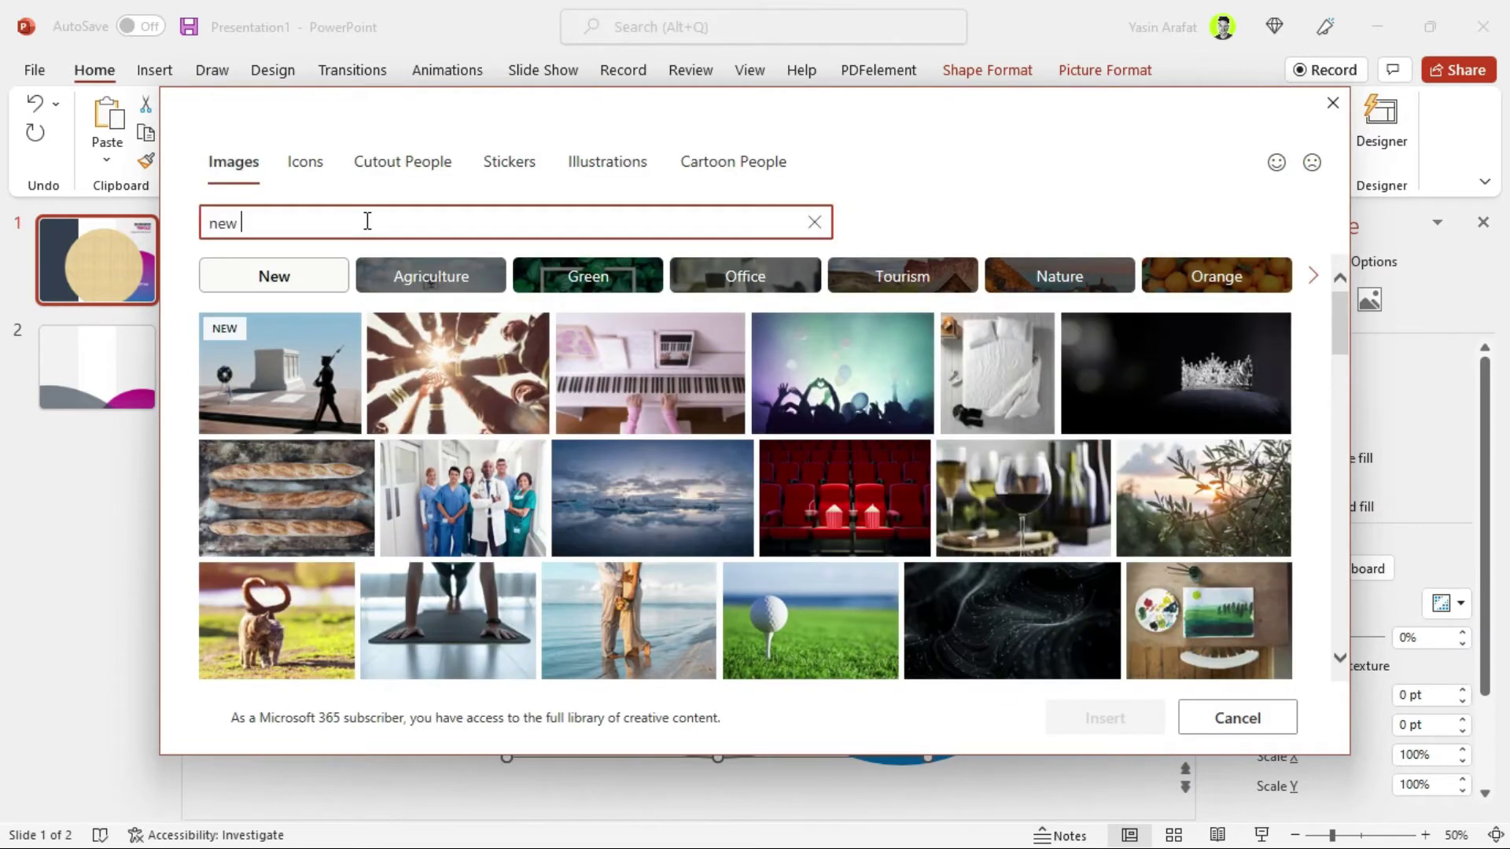
type("york grey")
left_click(364, 273)
left_click(1109, 714)
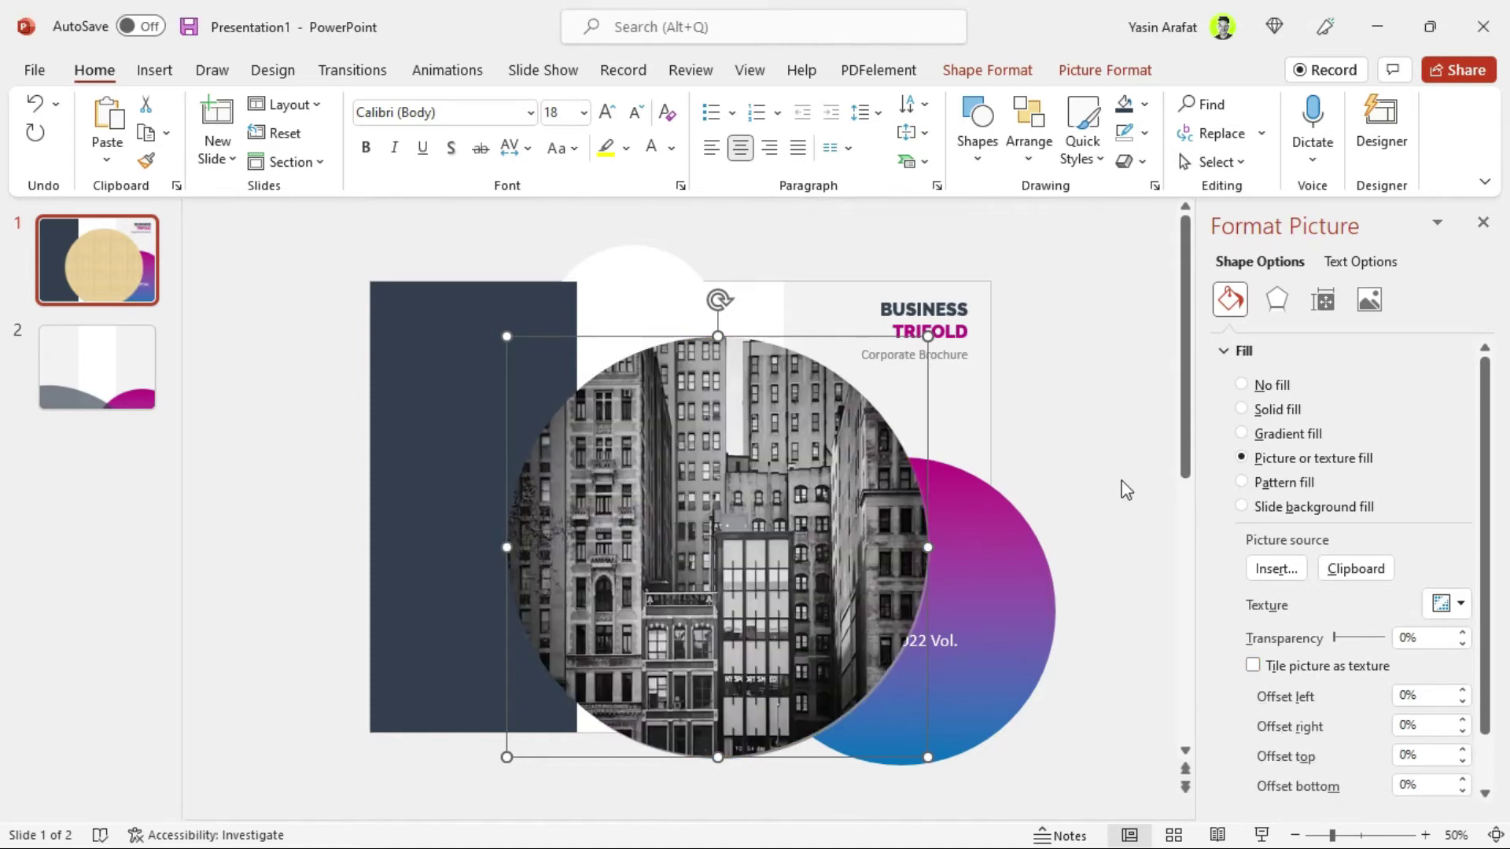
- Set the city photo circle's picture transparency to about 63%
left_click(1126, 489)
left_click(811, 517)
left_click(1276, 299)
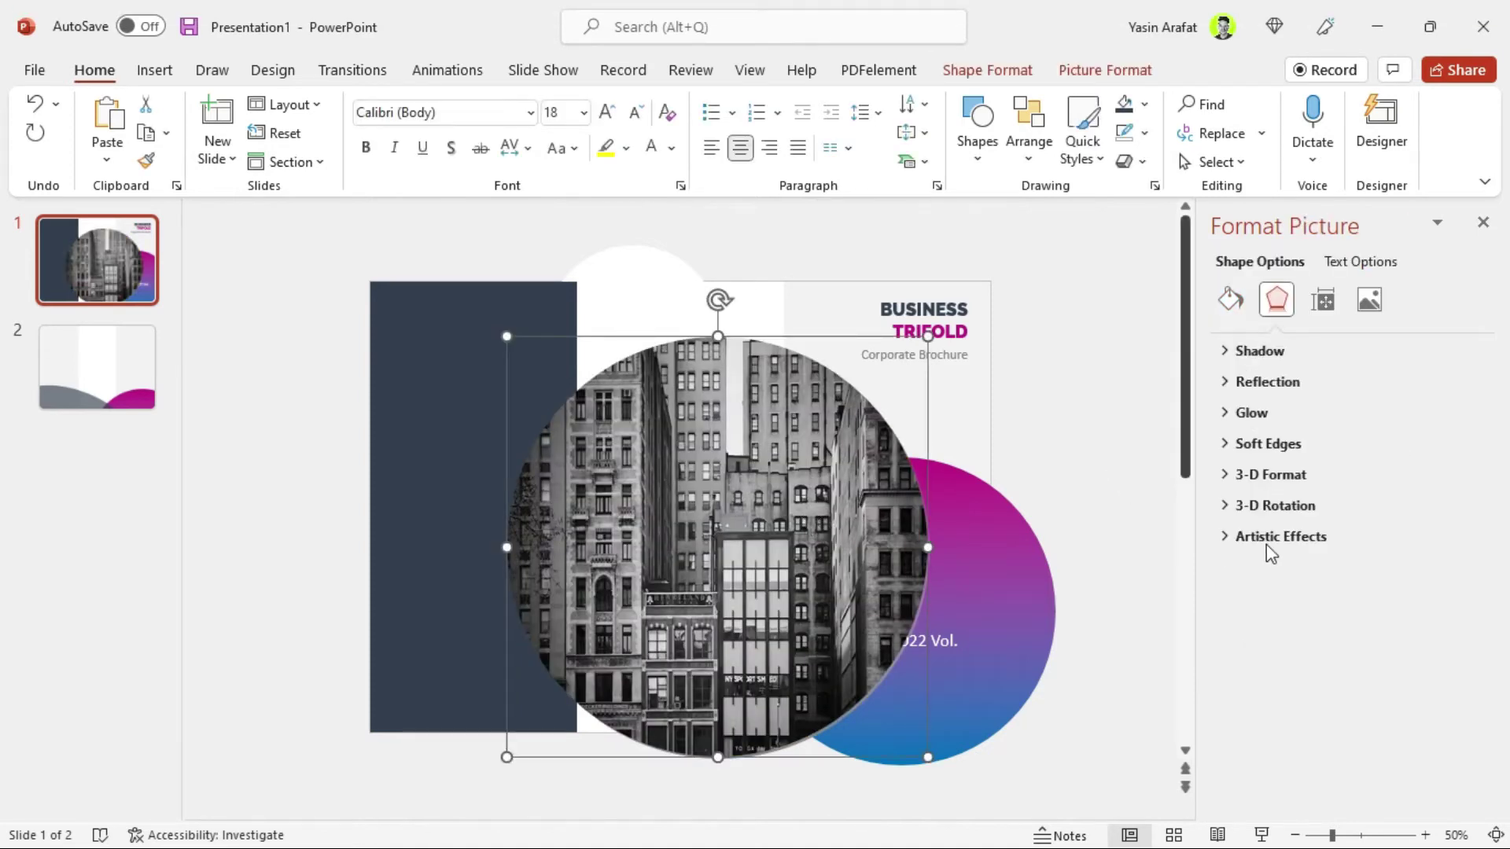
left_click(1368, 299)
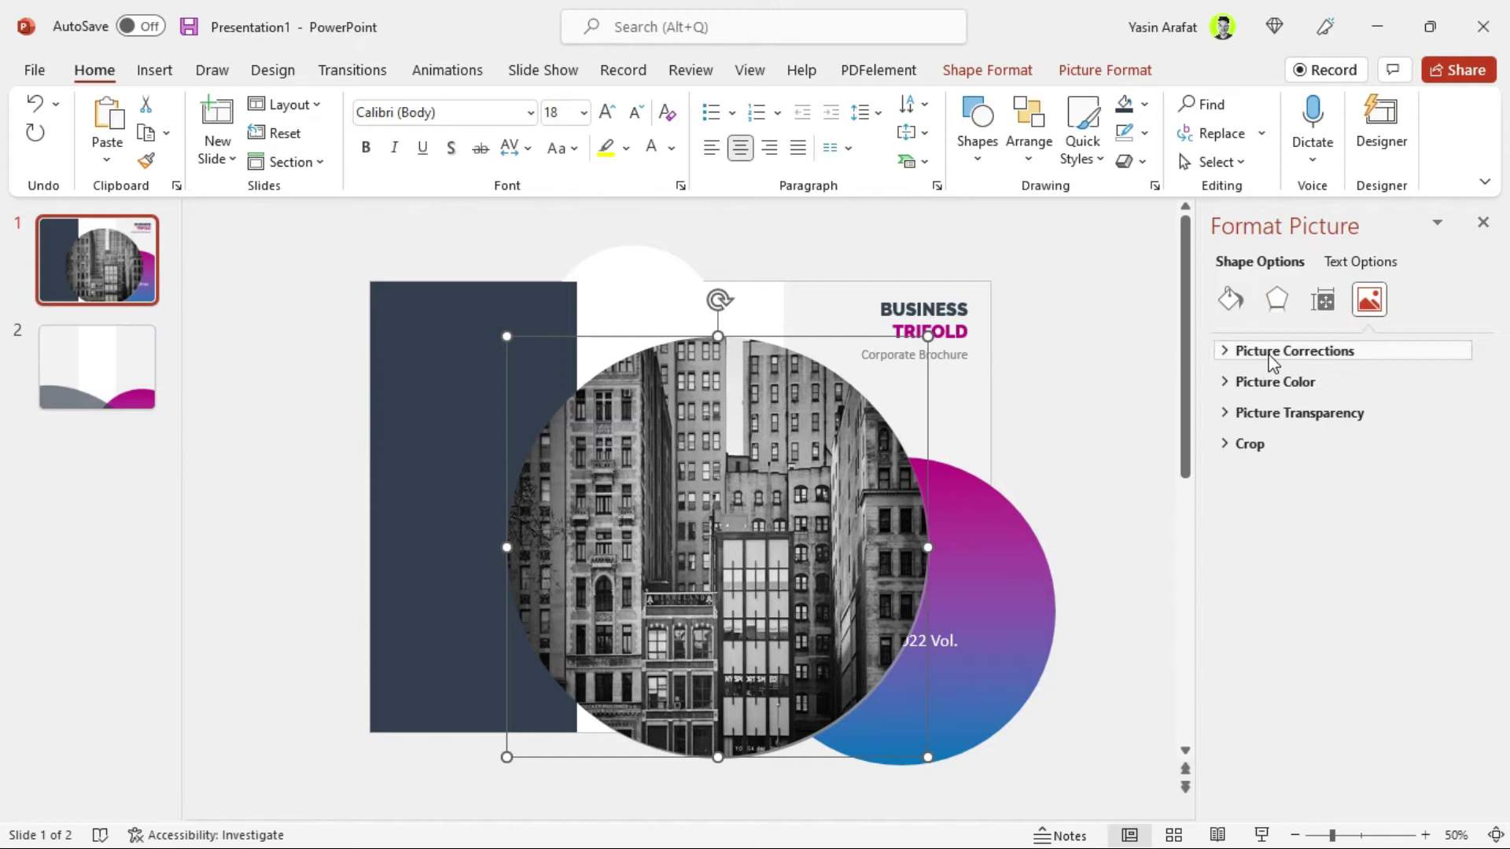
left_click(1265, 382)
left_click(1254, 383)
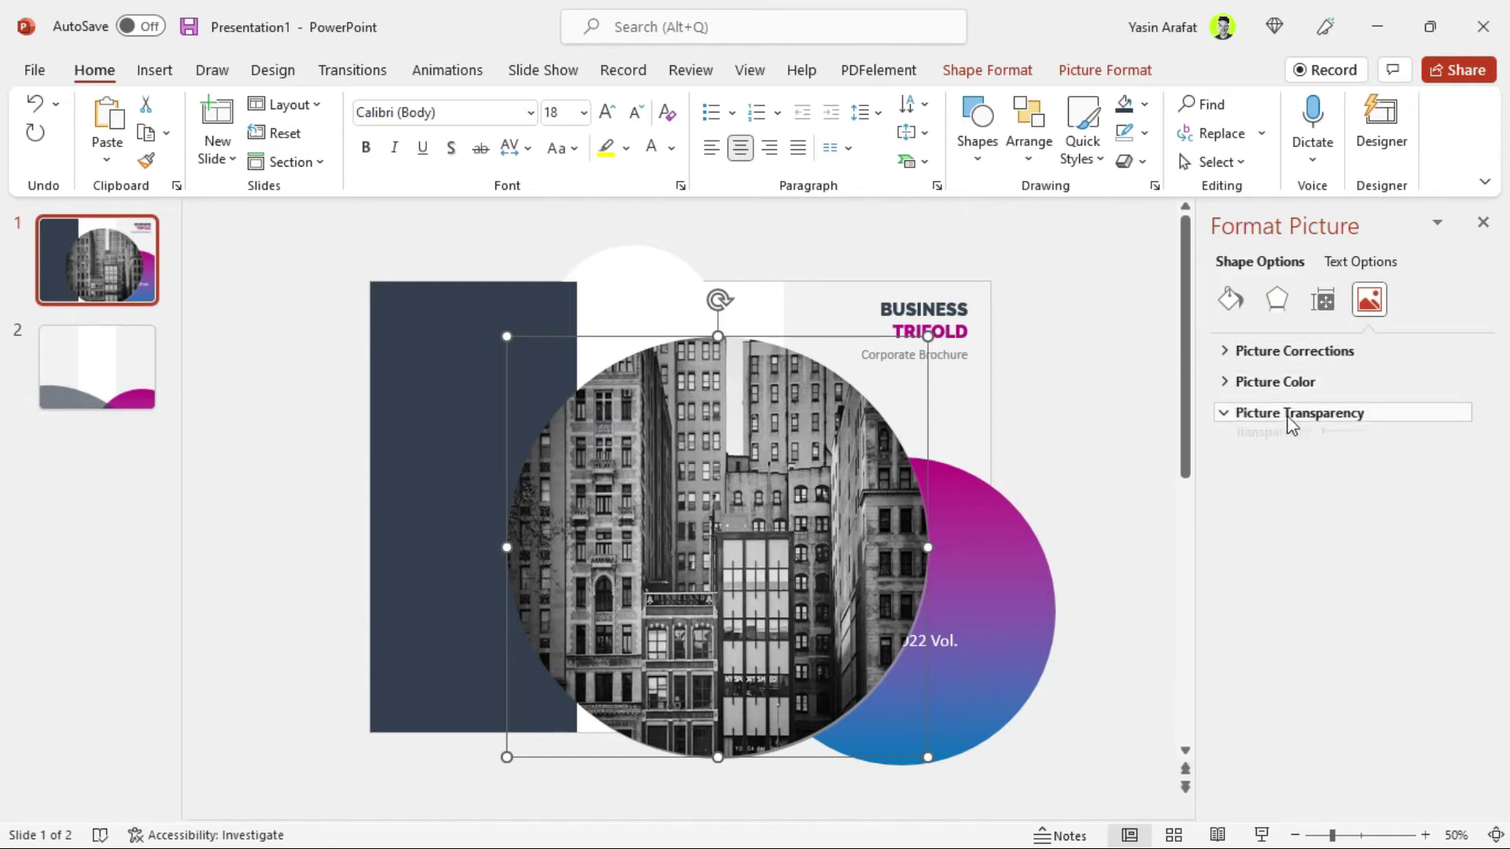
left_click(1289, 415)
left_click_drag(1356, 487, 1365, 489)
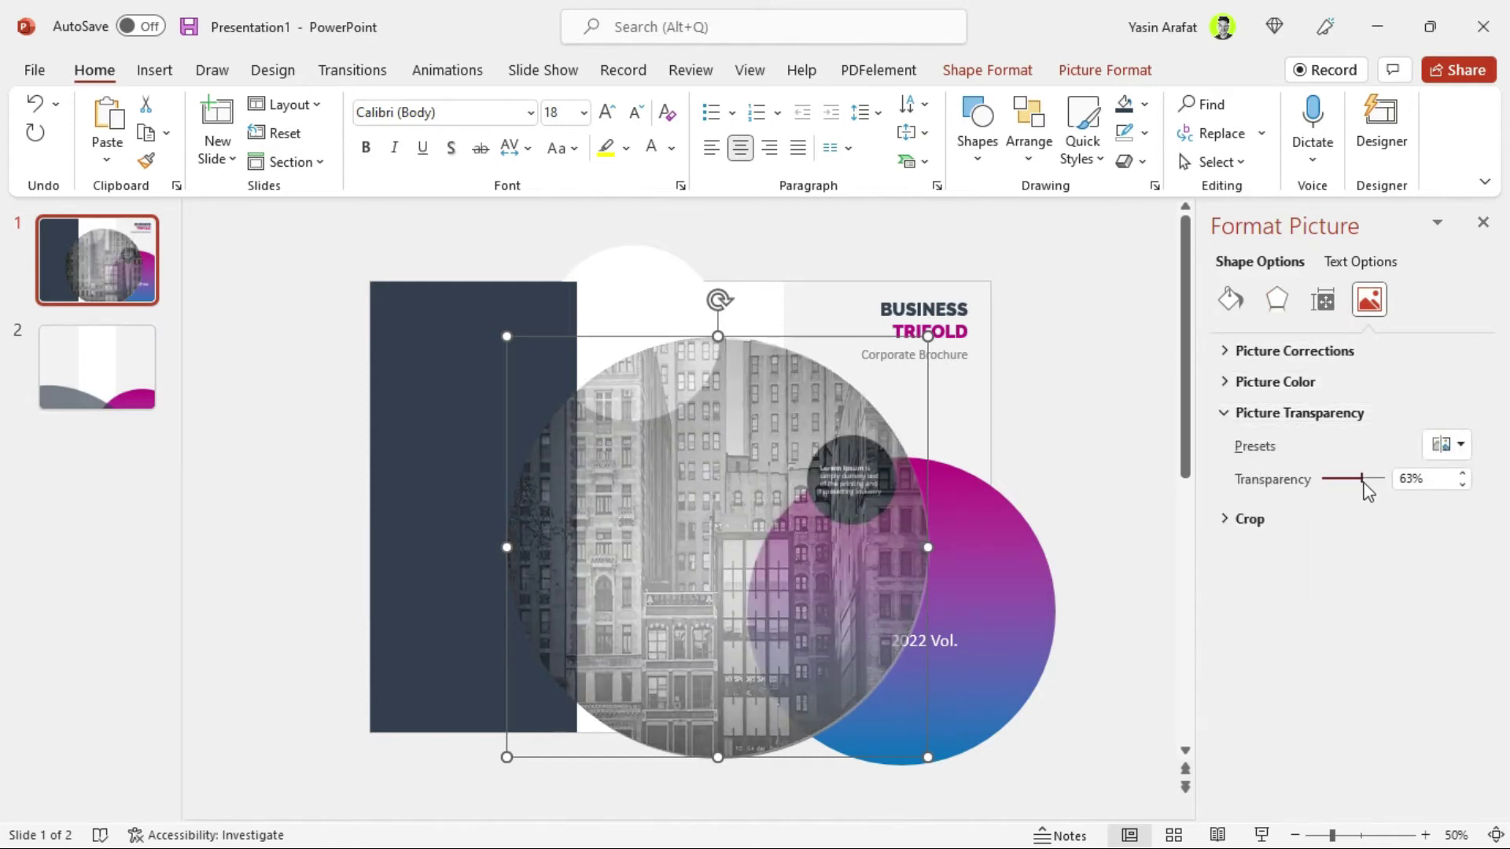
- Bring the photo circle to the front and fine-tune its position with Ctrl+arrow nudges
left_click(1140, 529)
left_click(757, 447)
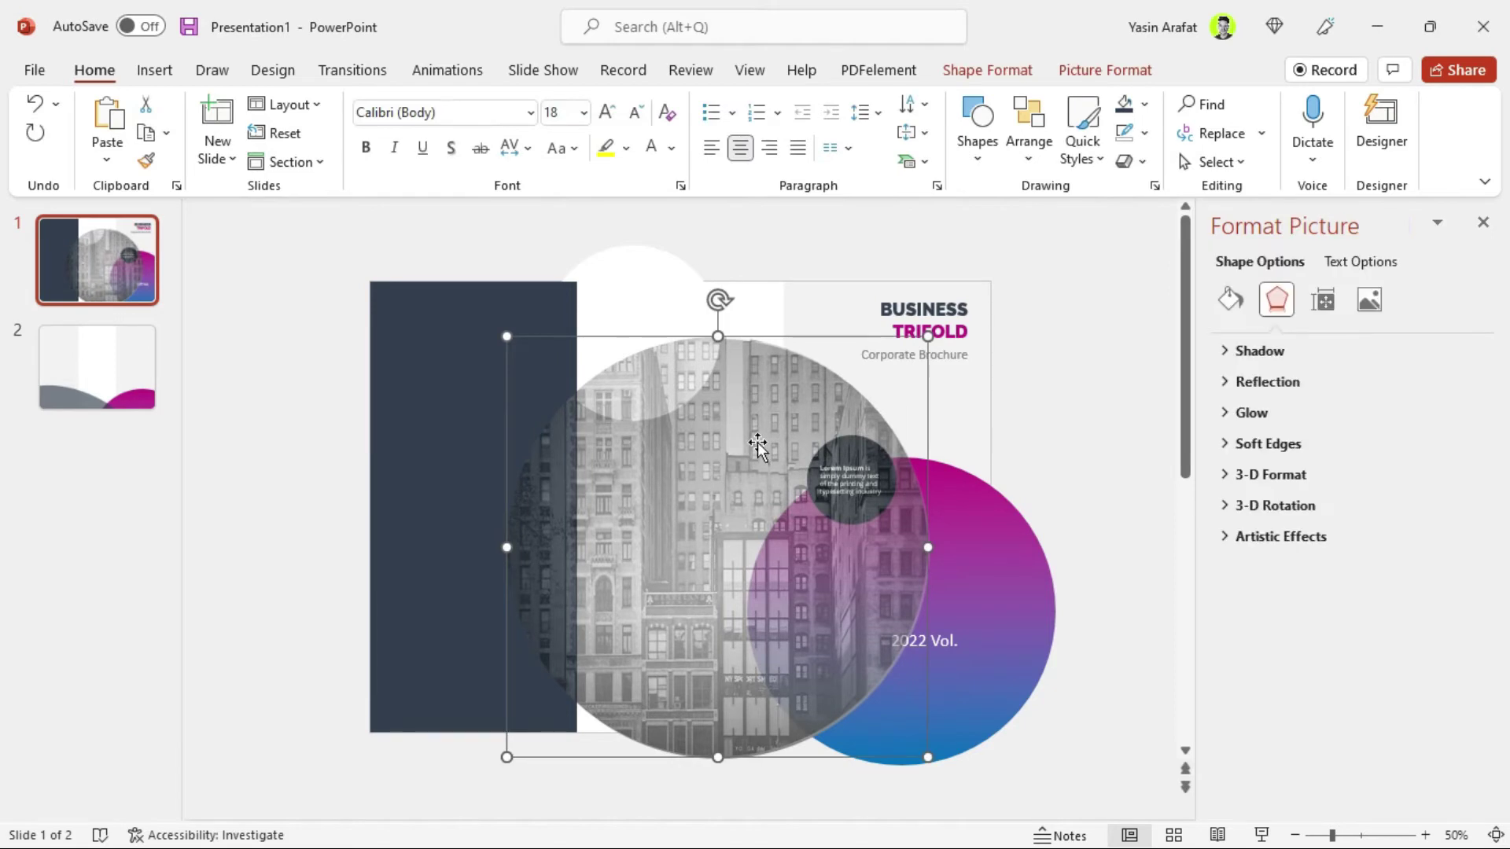
left_click(1029, 126)
left_click(1097, 253)
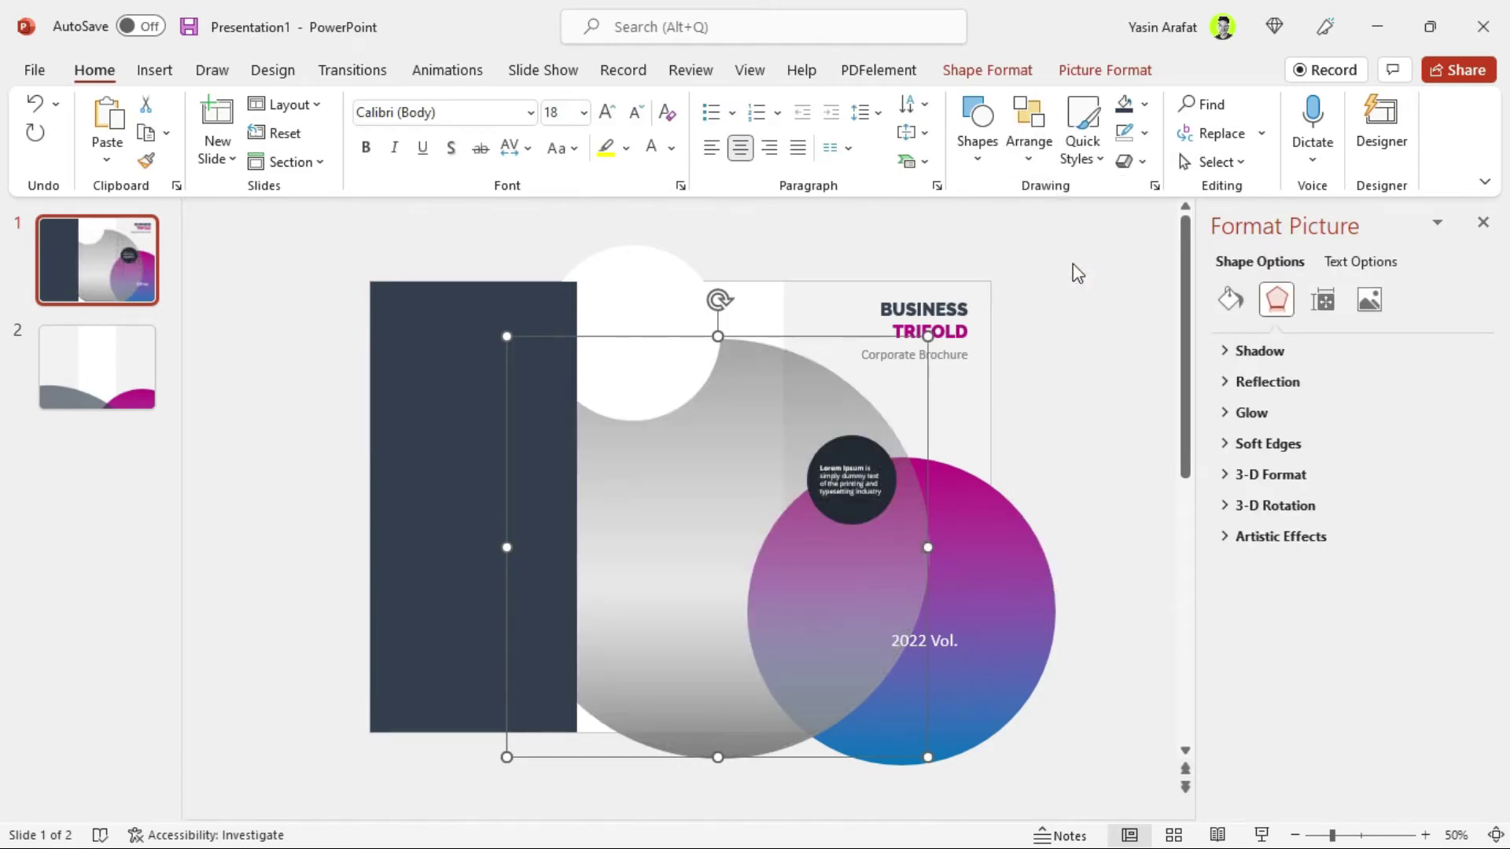
left_click(1029, 130)
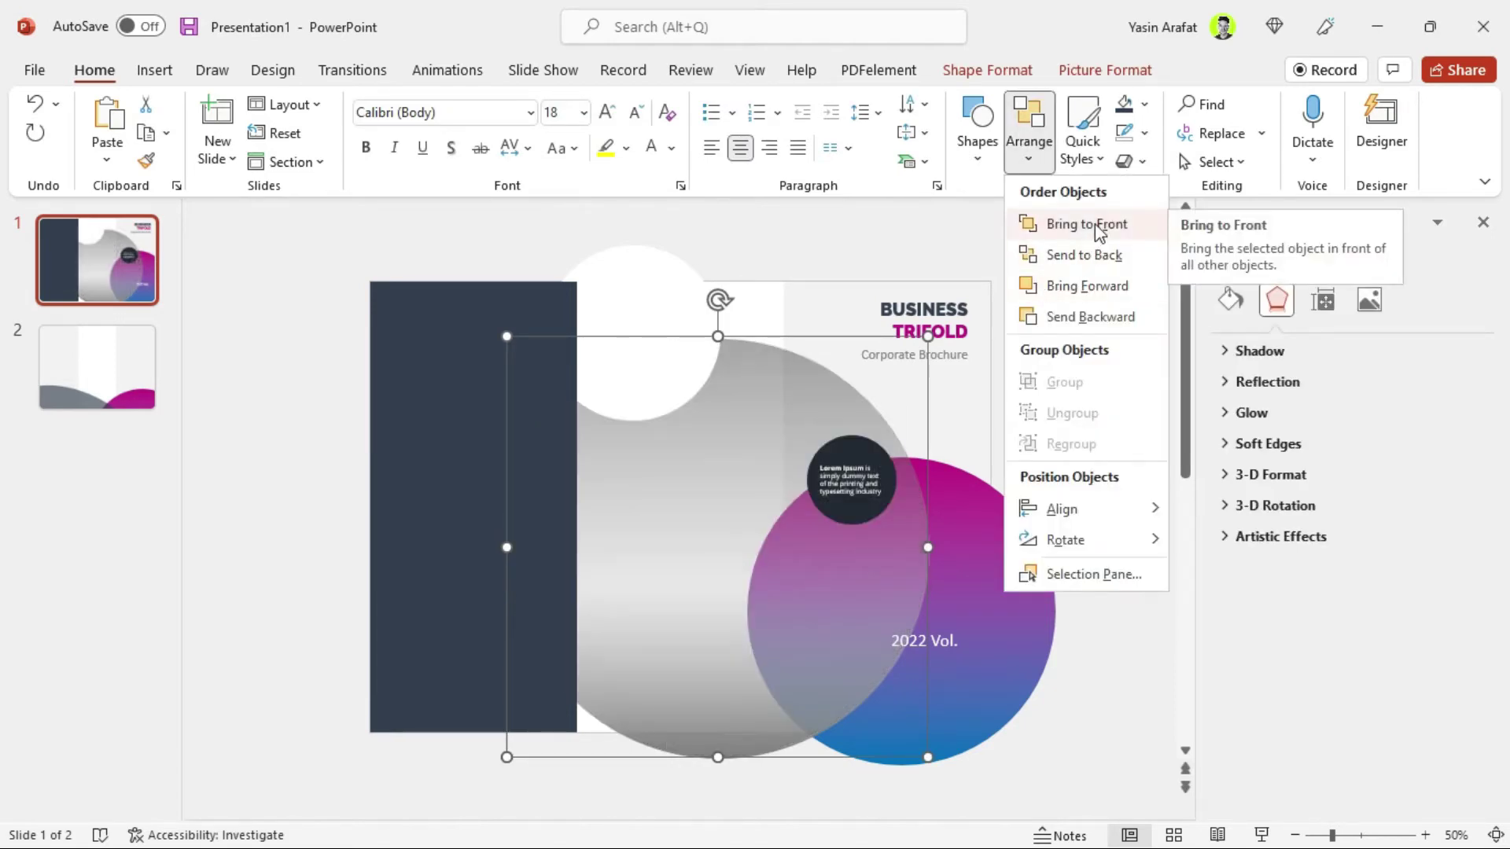
left_click(1098, 226)
key("ctrl+Right")
key("ctrl+Right")
key("ctrl+Right")
key("ctrl+Right")
key("ctrl+Right")
key("ctrl+Right")
key("ctrl+Down")
key("ctrl+Up")
key("ctrl+Left")
key("ctrl+Left")
- Align the photo circle with the second circle, left and middle, then move it back into place
left_click(1120, 387)
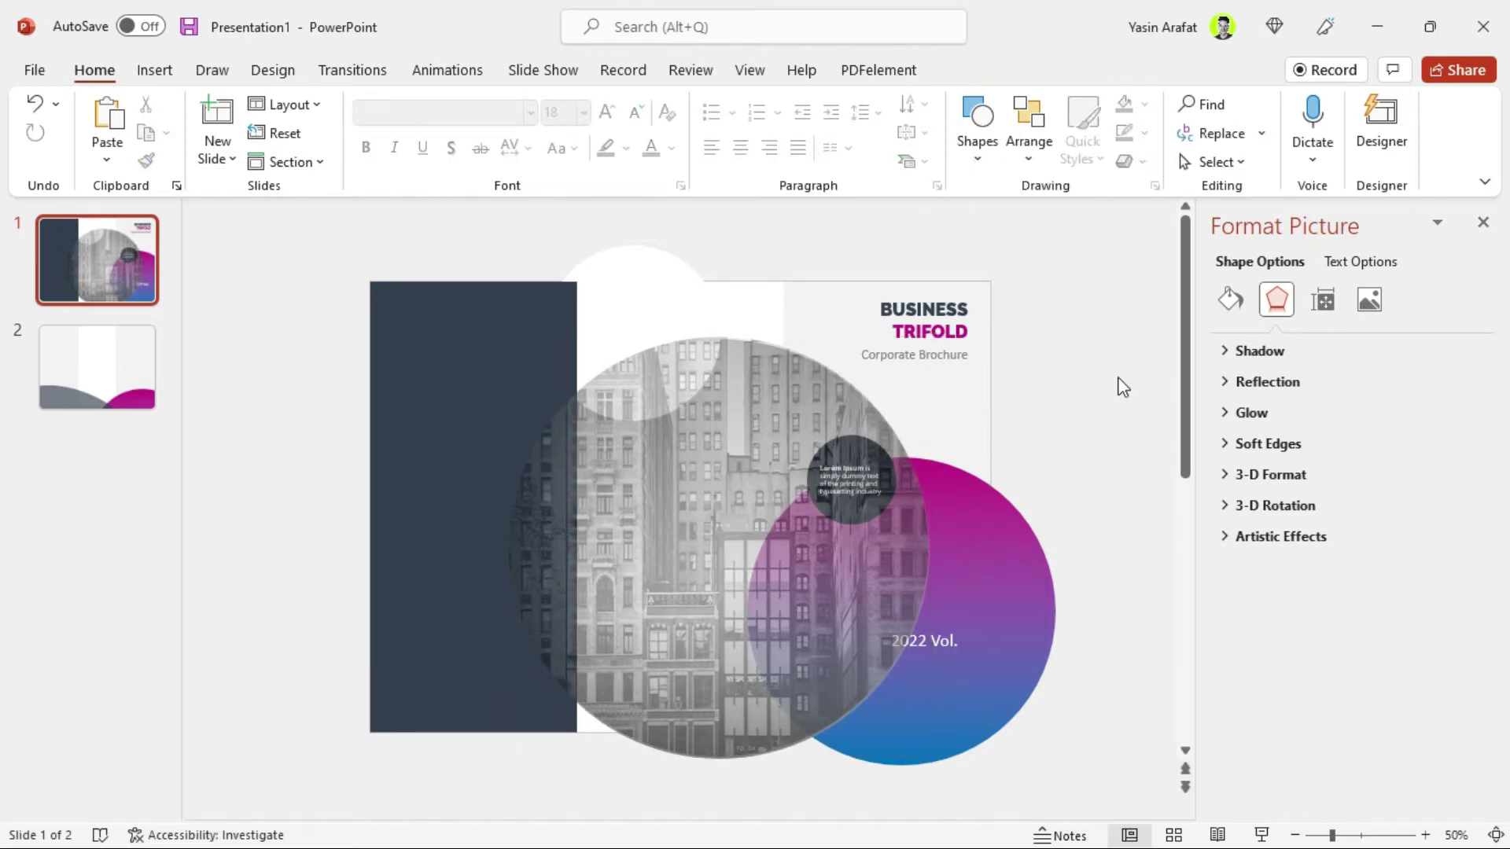
left_click(787, 379)
left_click_drag(786, 379, 783, 379)
left_click(783, 377, "shift")
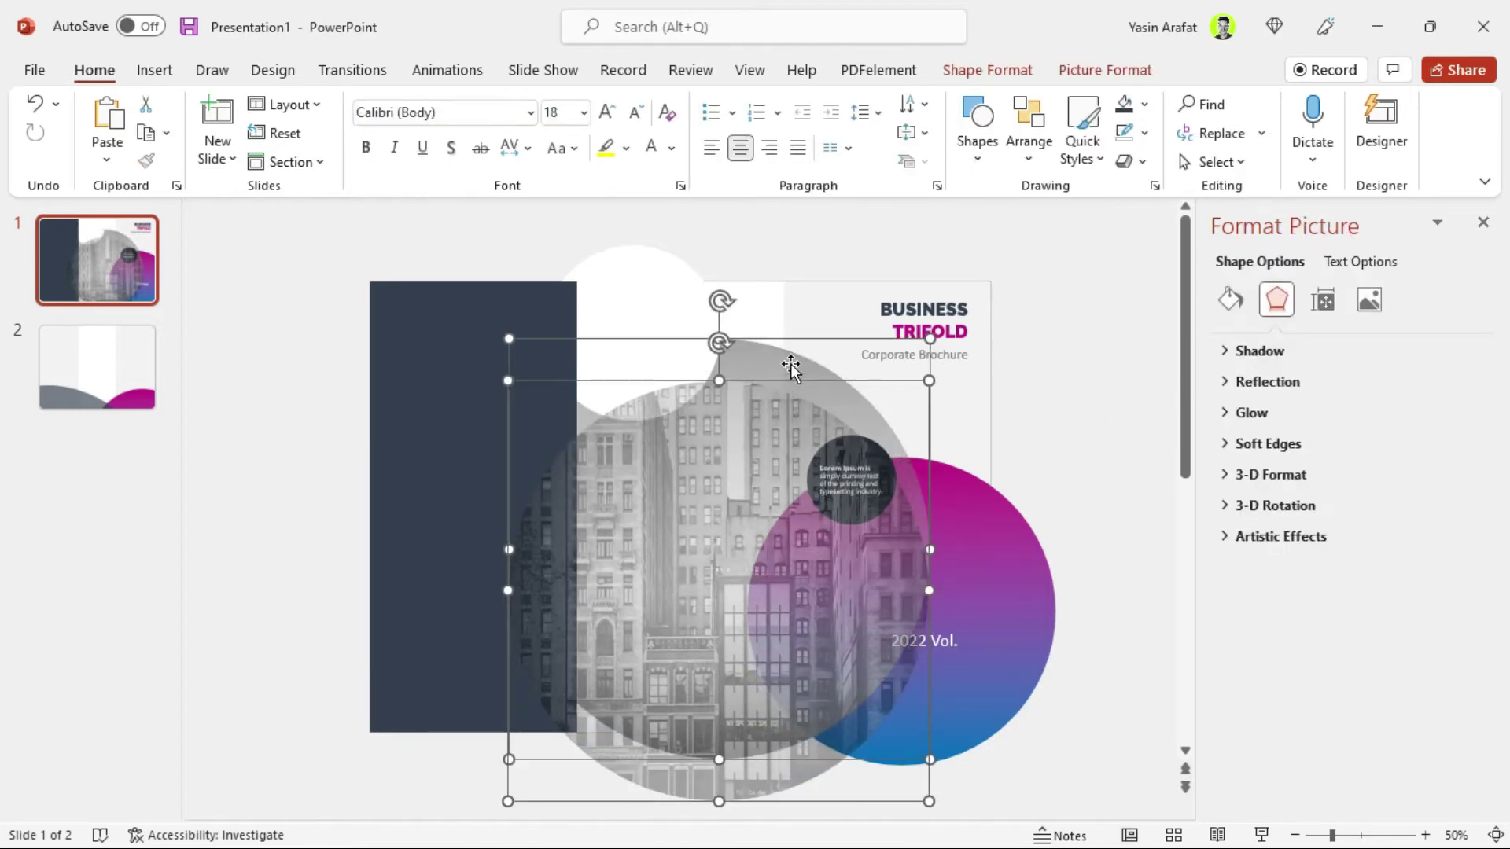
left_click(1028, 141)
left_click(1255, 522)
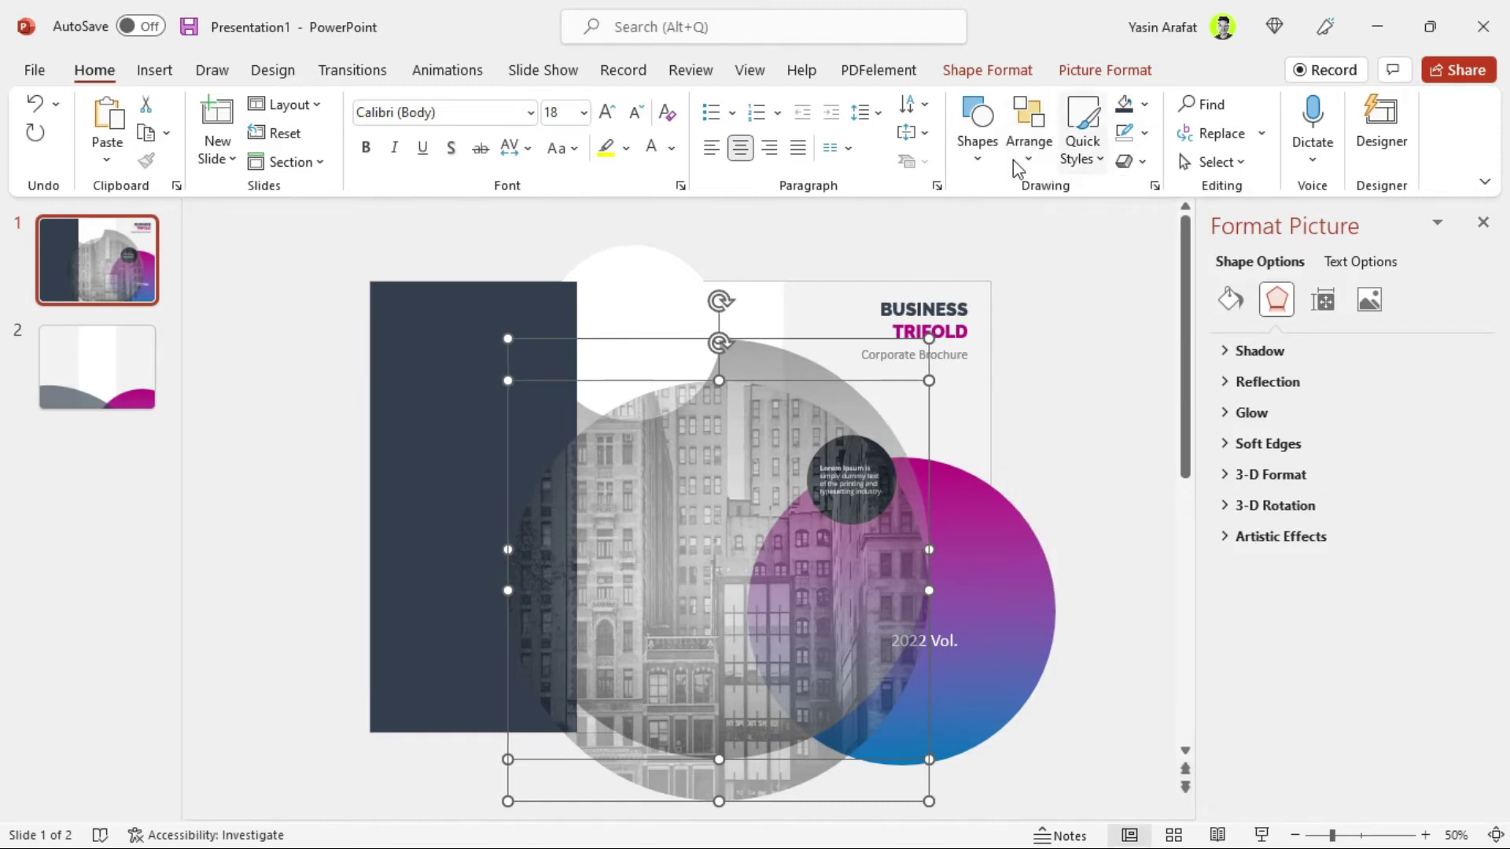
left_click(1026, 154)
left_click(1235, 639)
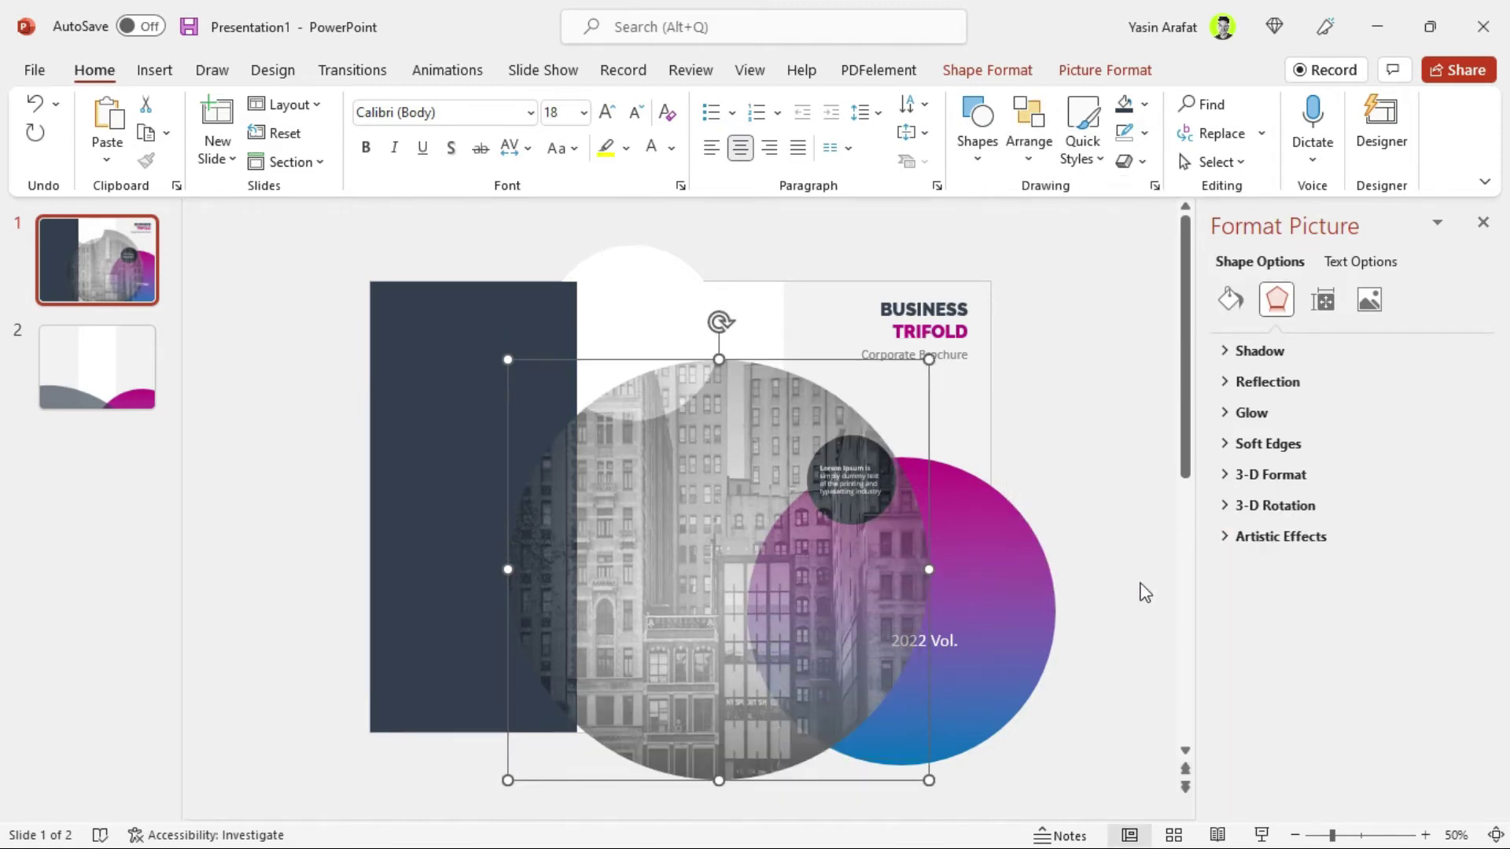
left_click_drag(772, 472, 776, 432)
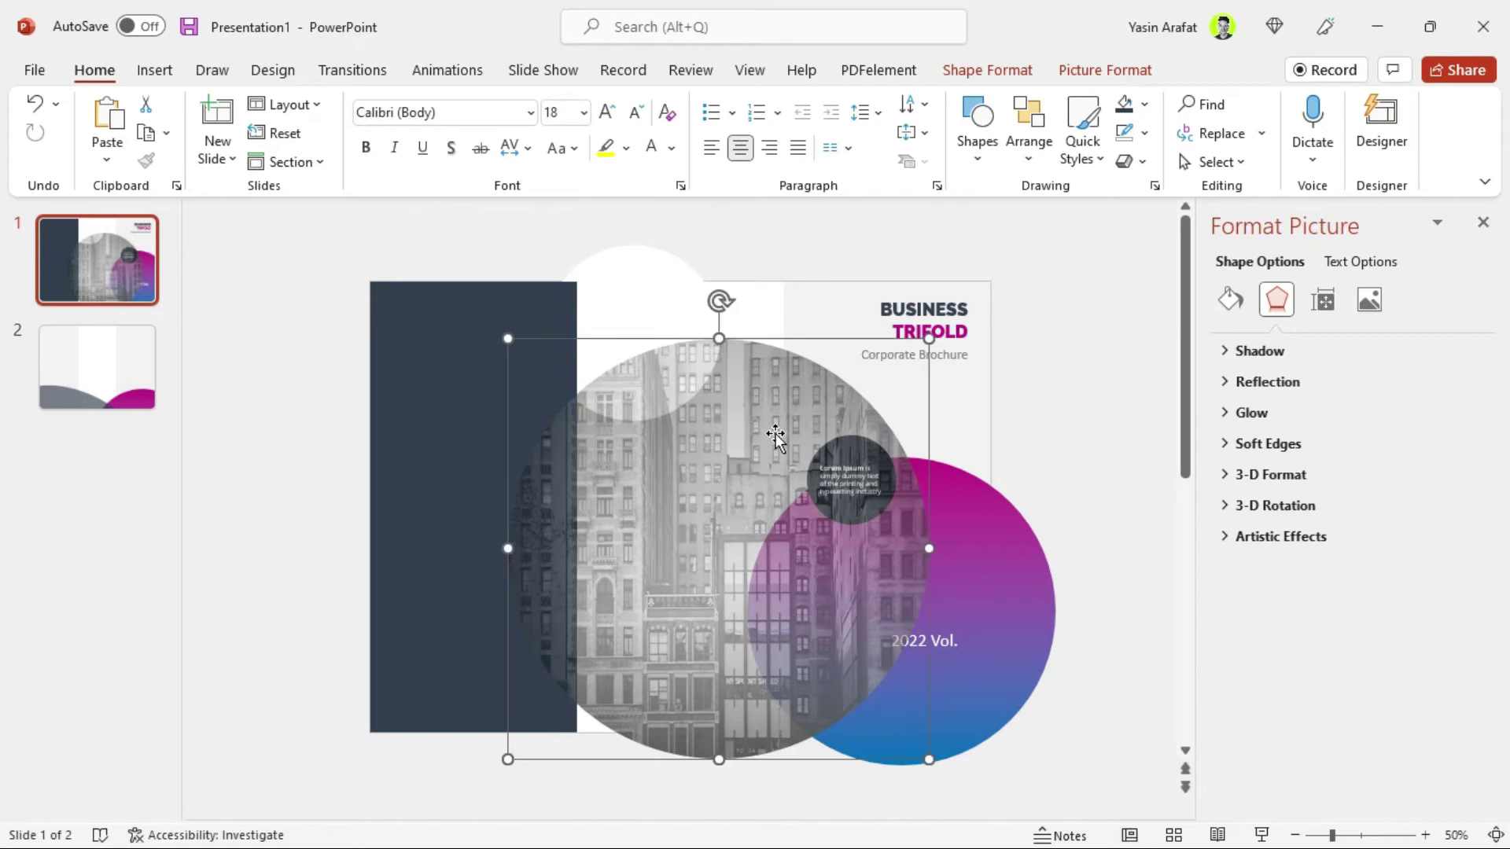
- Send the photo circle and the white rectangles to the back
left_click(743, 315, "shift")
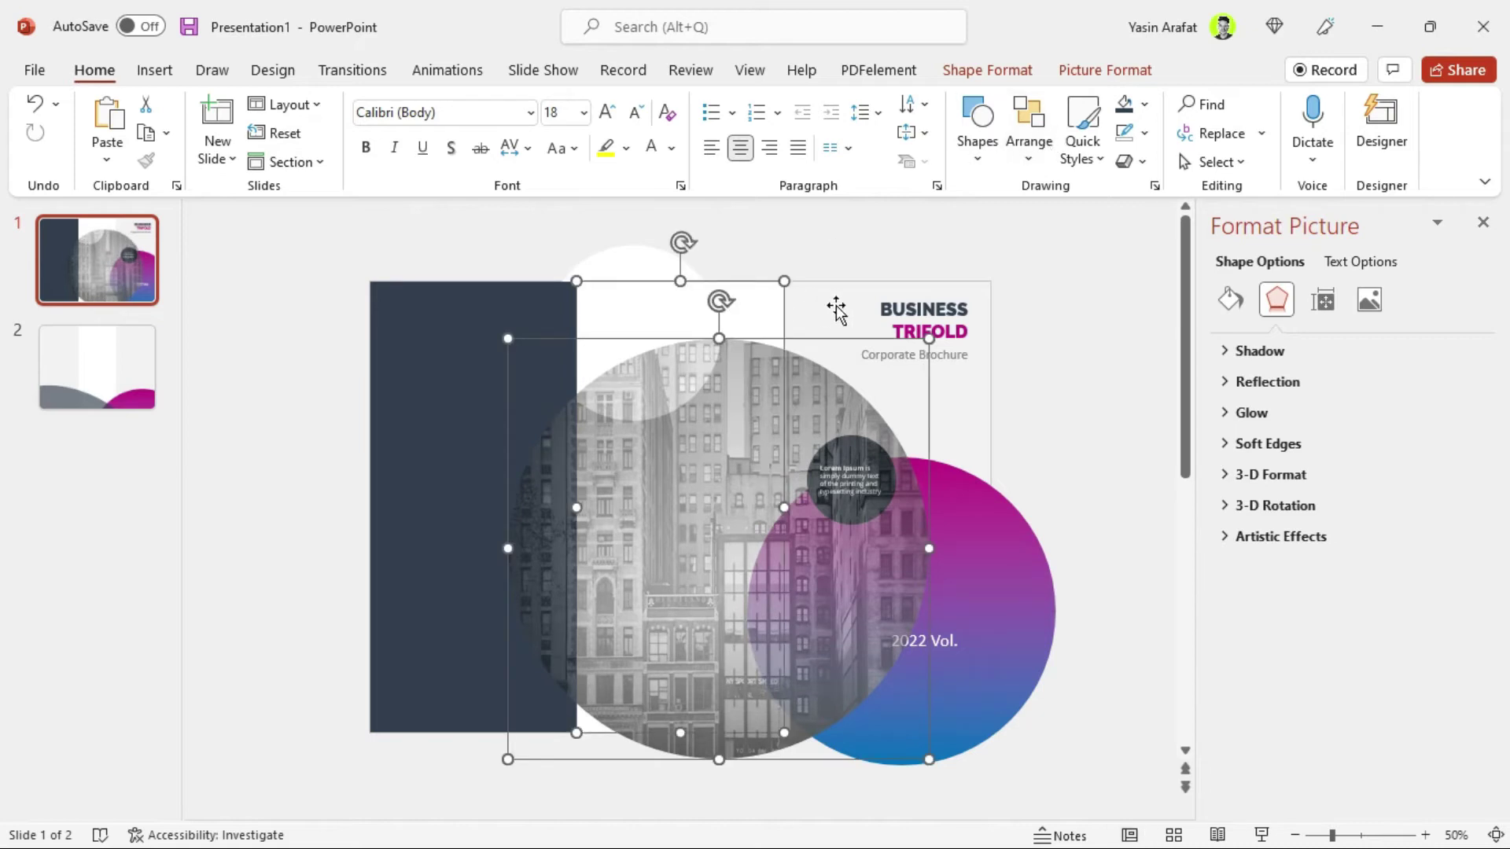
left_click(836, 306, "shift")
left_click(1028, 142)
left_click(1083, 254)
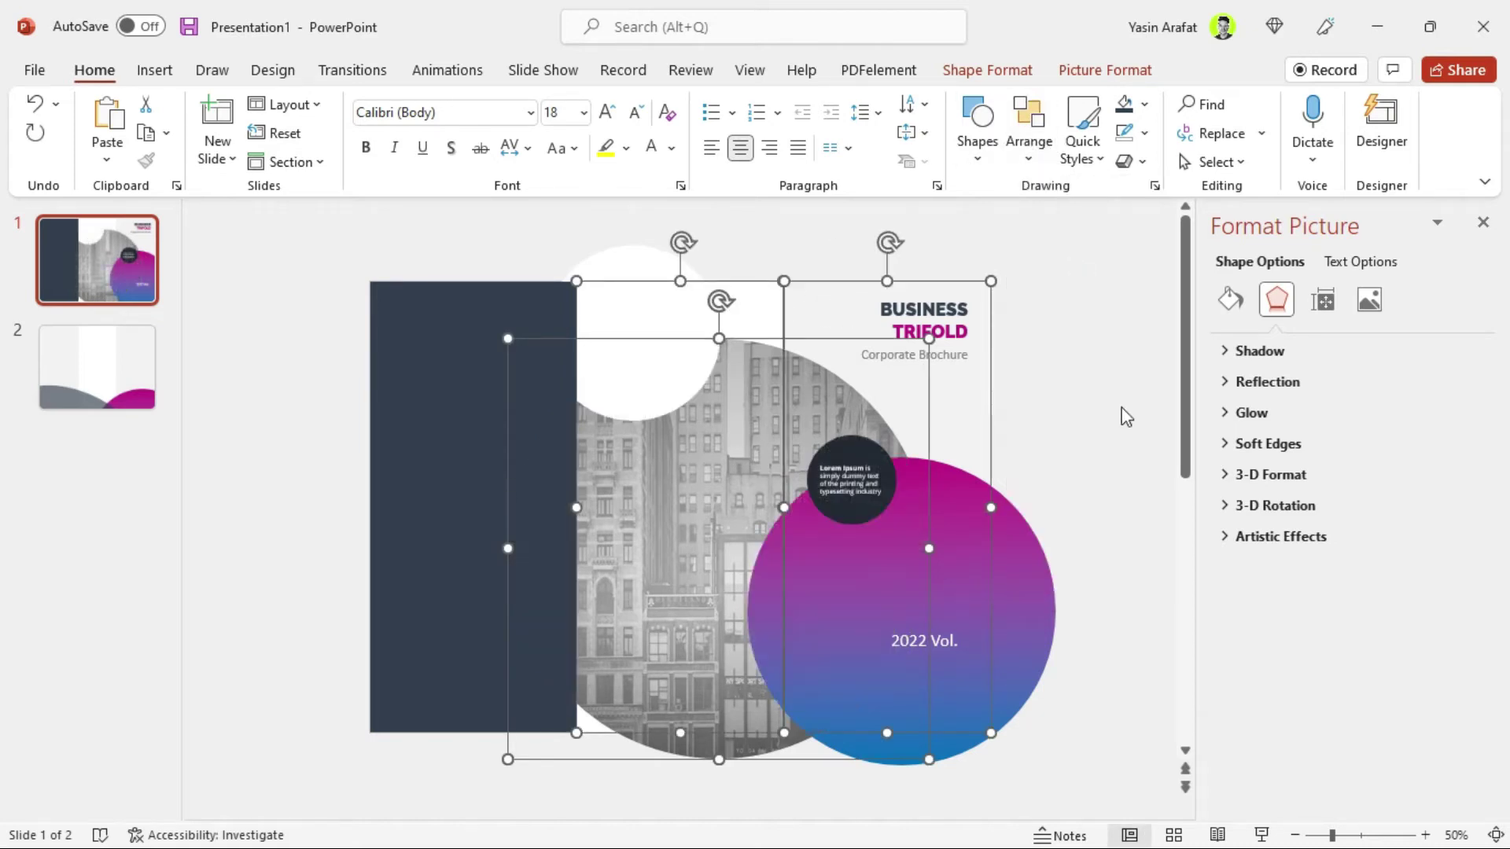
left_click(1121, 408)
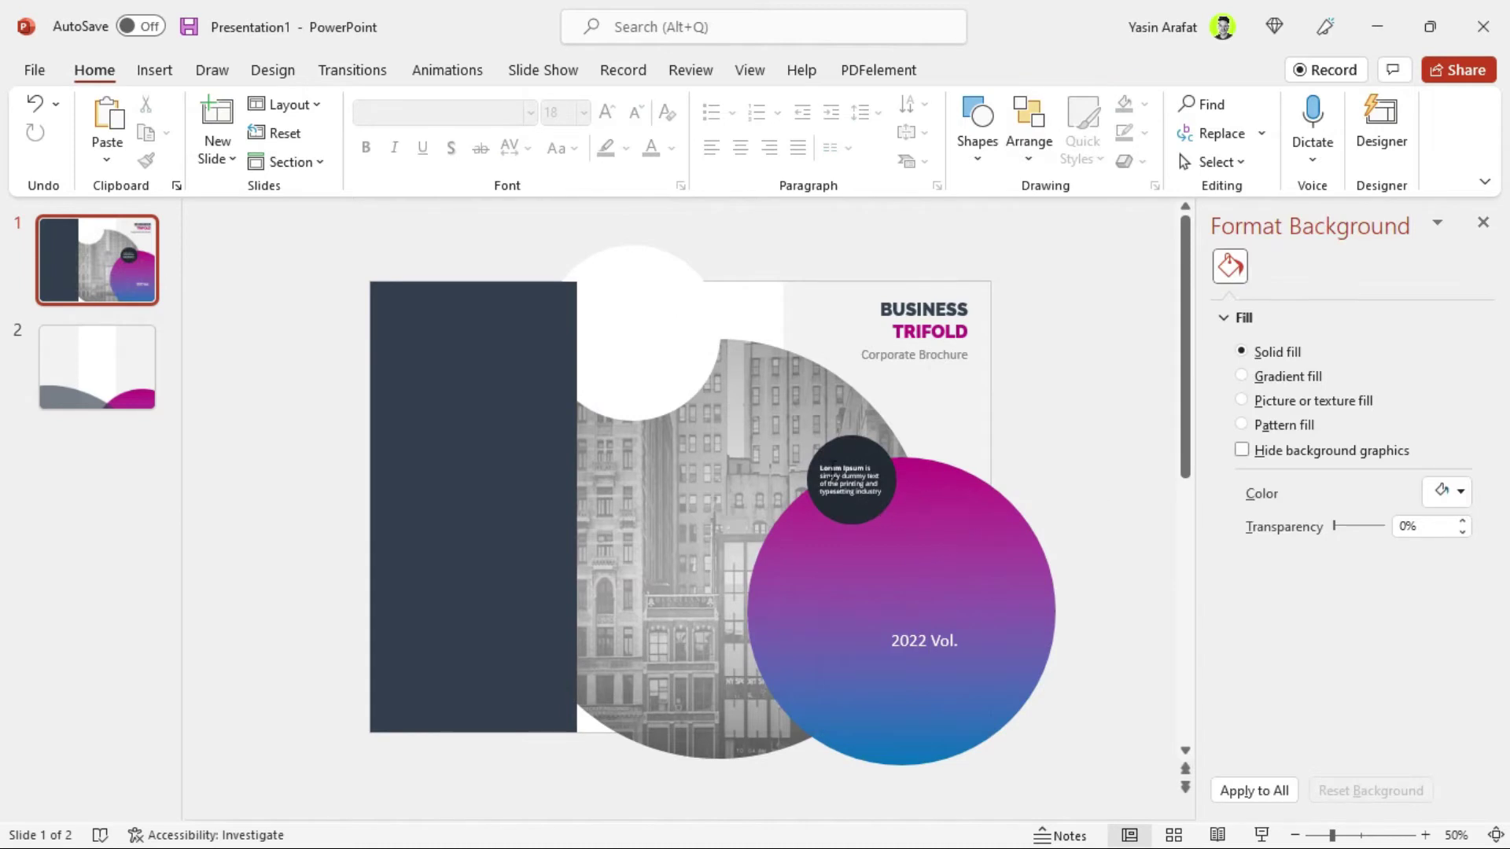
- Move the dark circle up and add a size-12 Corporate Brochure copy under '2022 Vol.'
left_click_drag(879, 454, 929, 435)
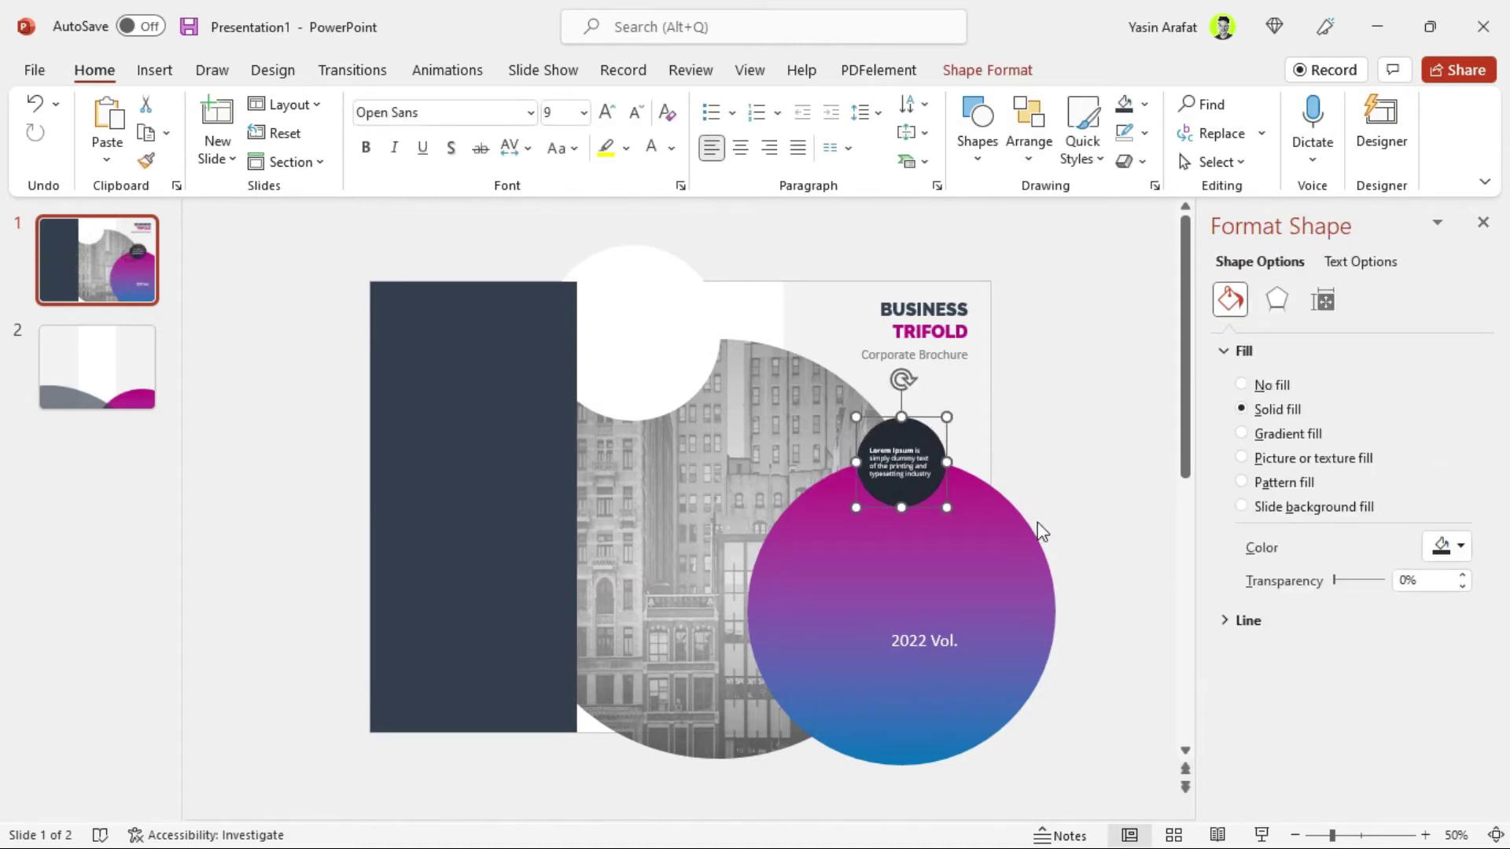
left_click(1074, 507)
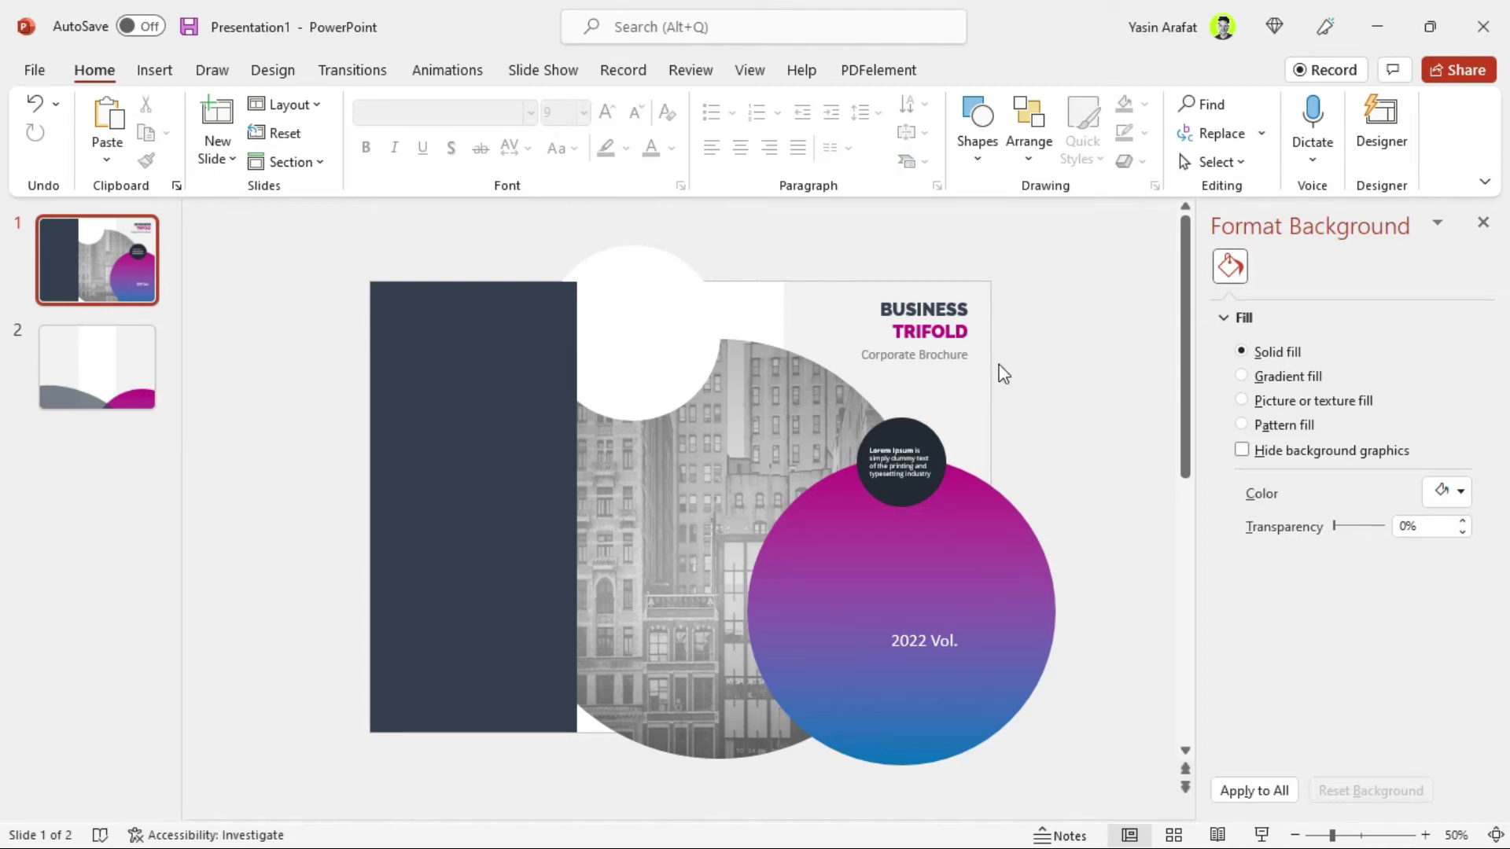
left_click(935, 363)
key("ctrl+d")
left_click_drag(956, 381, 935, 678)
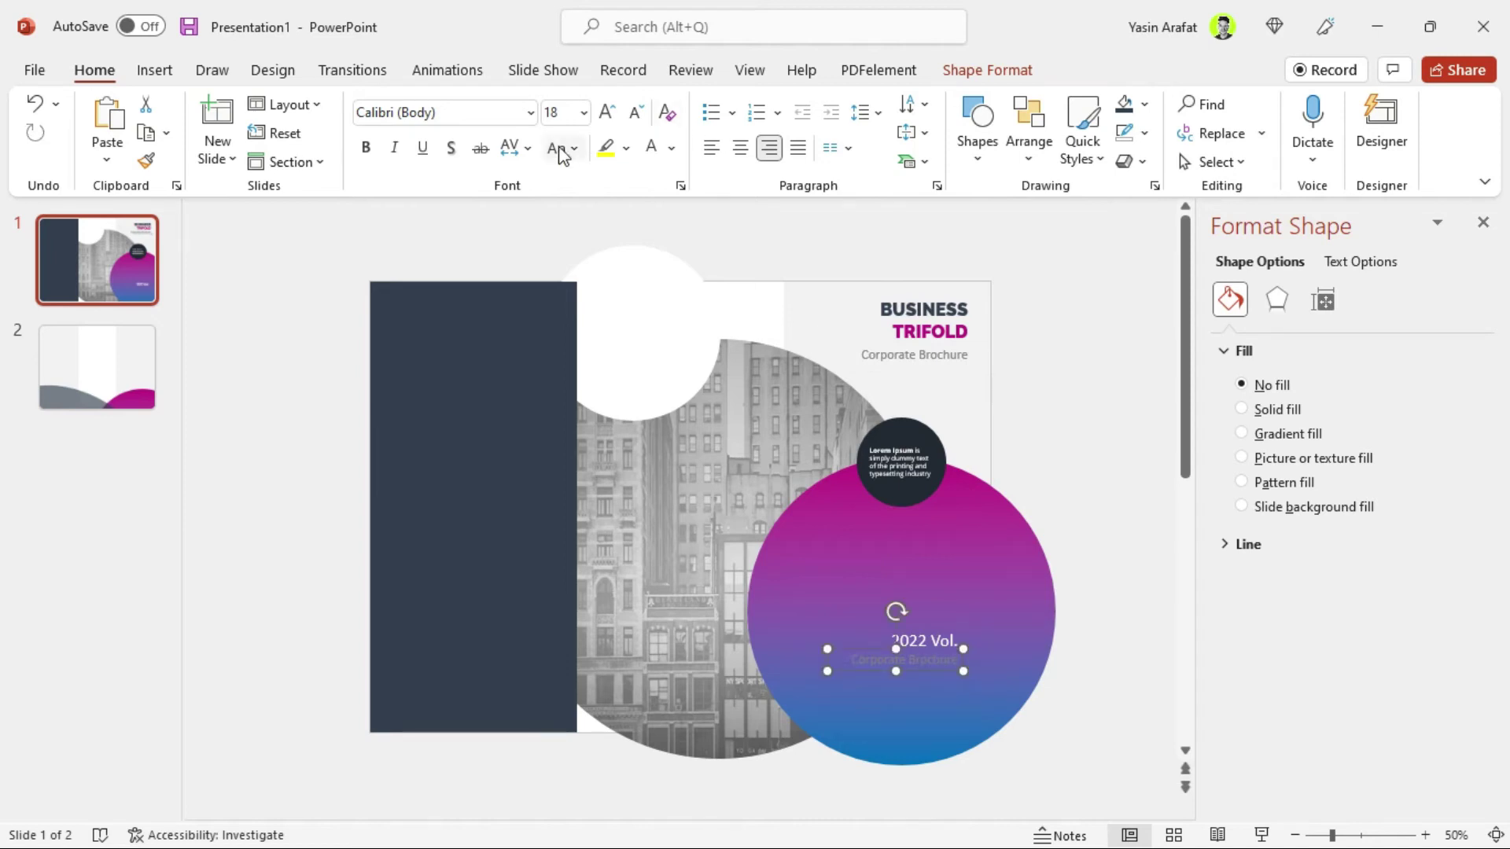
left_click(636, 112)
left_click(636, 112)
left_click(636, 111)
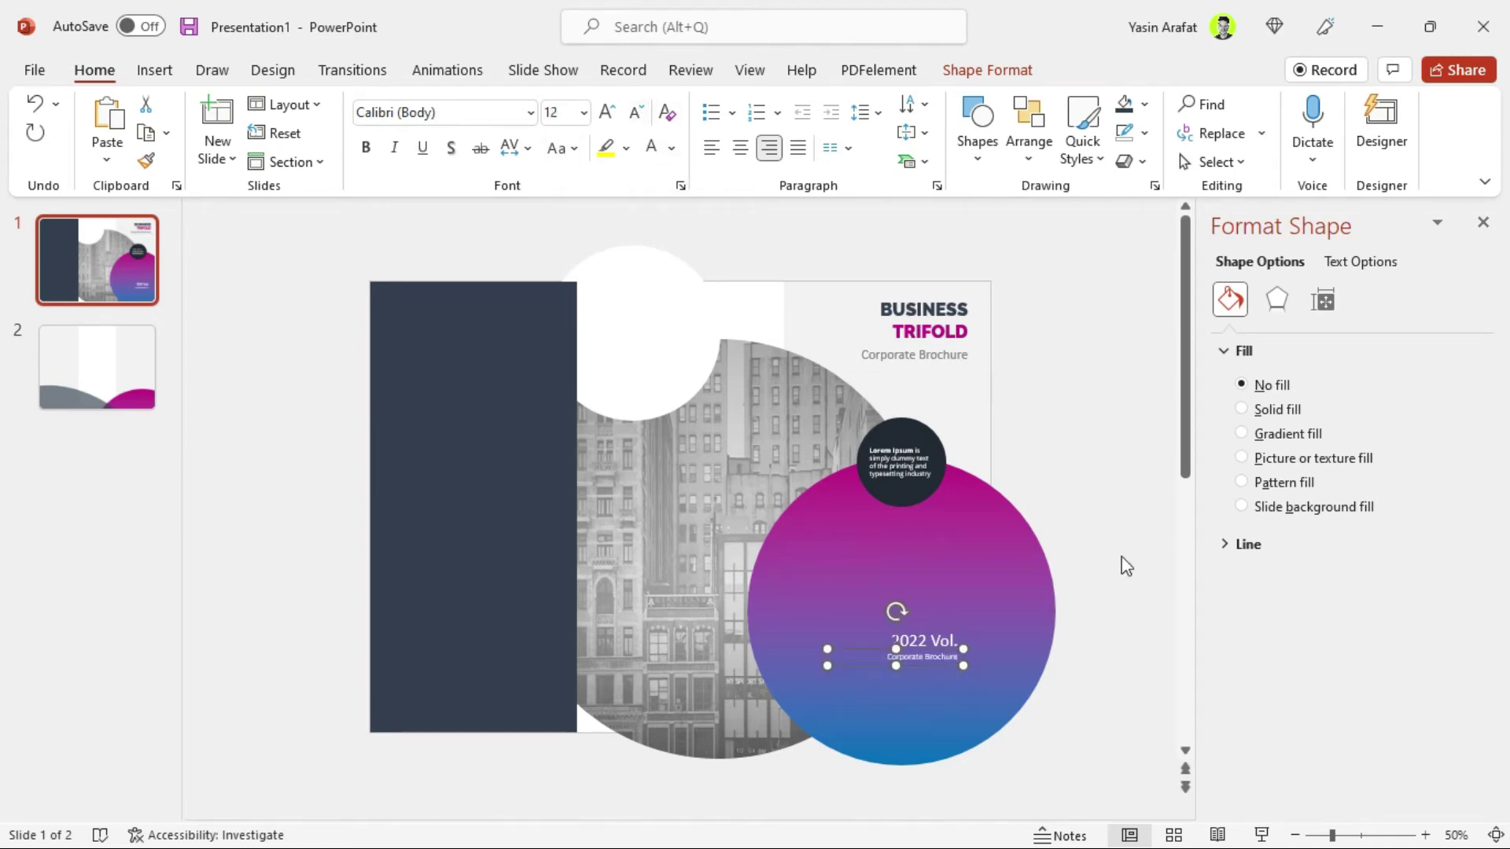
left_click(1113, 530)
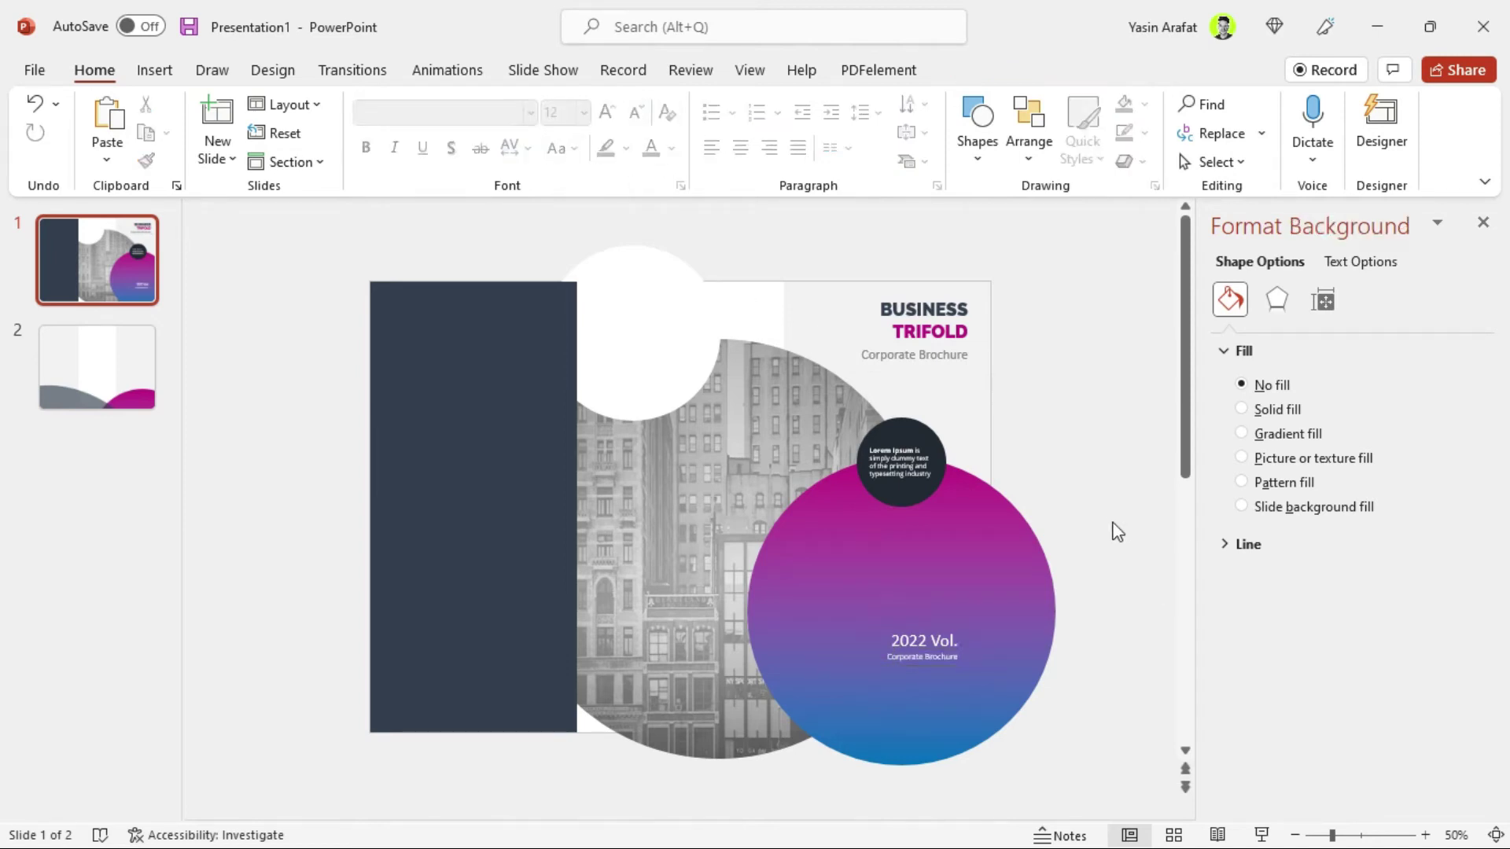
- Adjust stacking: shift the gradient circle back and forward a layer, send the white panel back one
left_click(1006, 532)
left_click(1029, 130)
left_click(1048, 262)
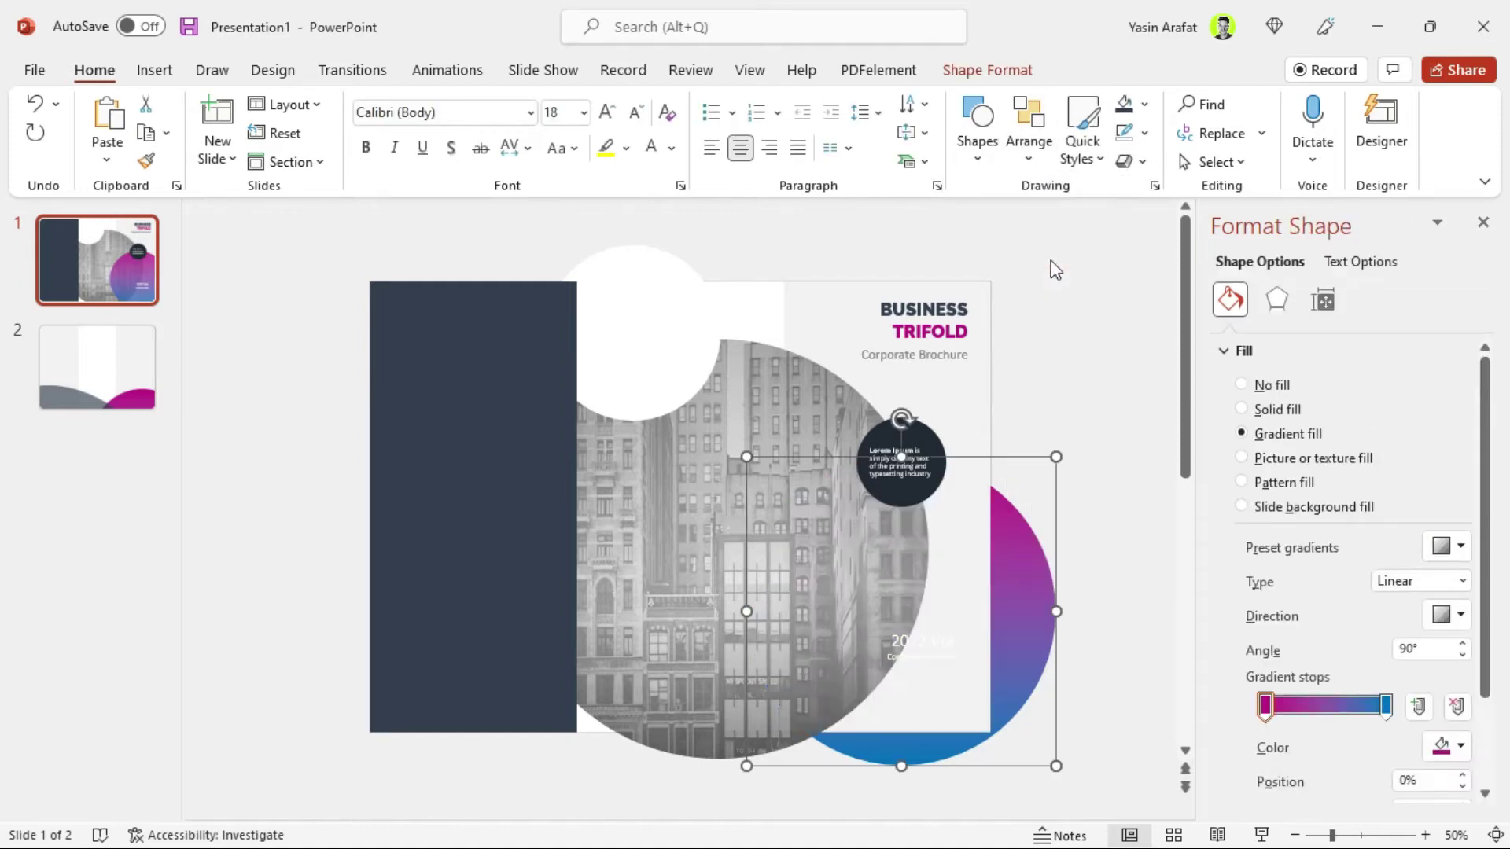
left_click(1028, 130)
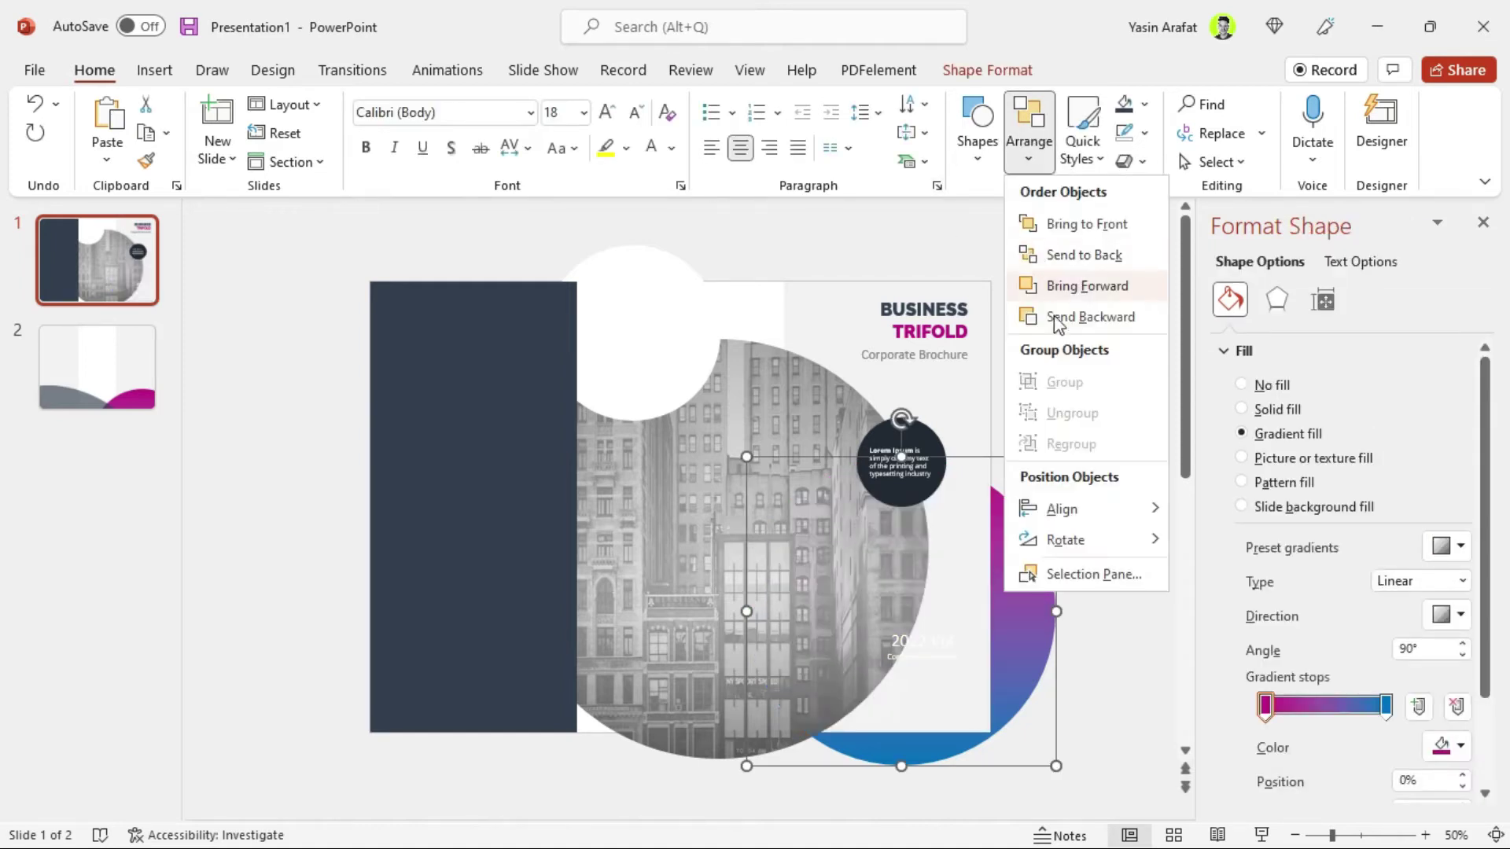
left_click(1085, 287)
left_click(975, 405)
left_click(1028, 130)
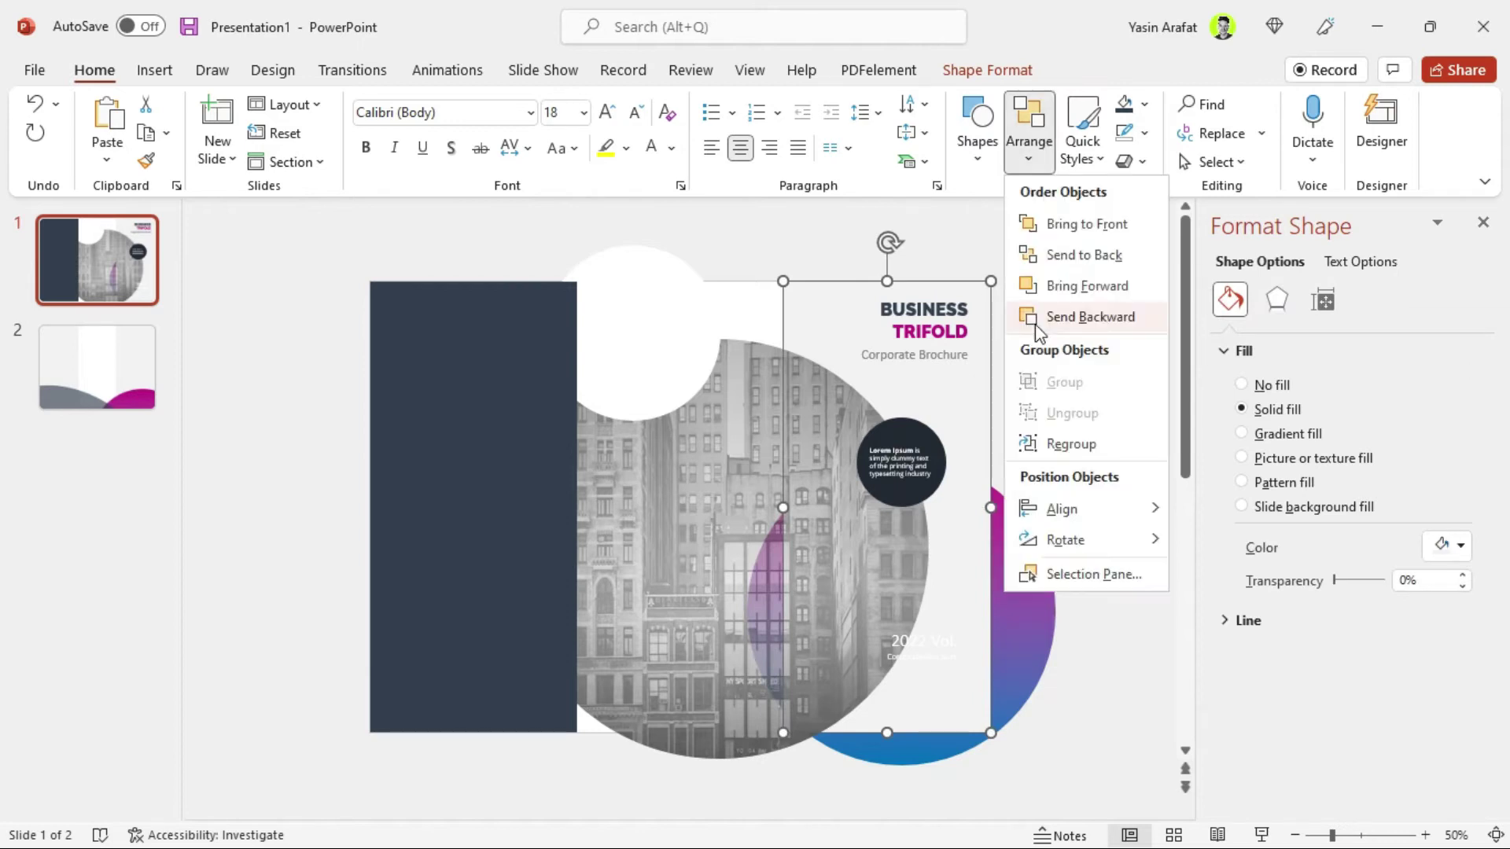
left_click(1046, 310)
left_click(1085, 381)
left_click(651, 554)
left_click(313, 377)
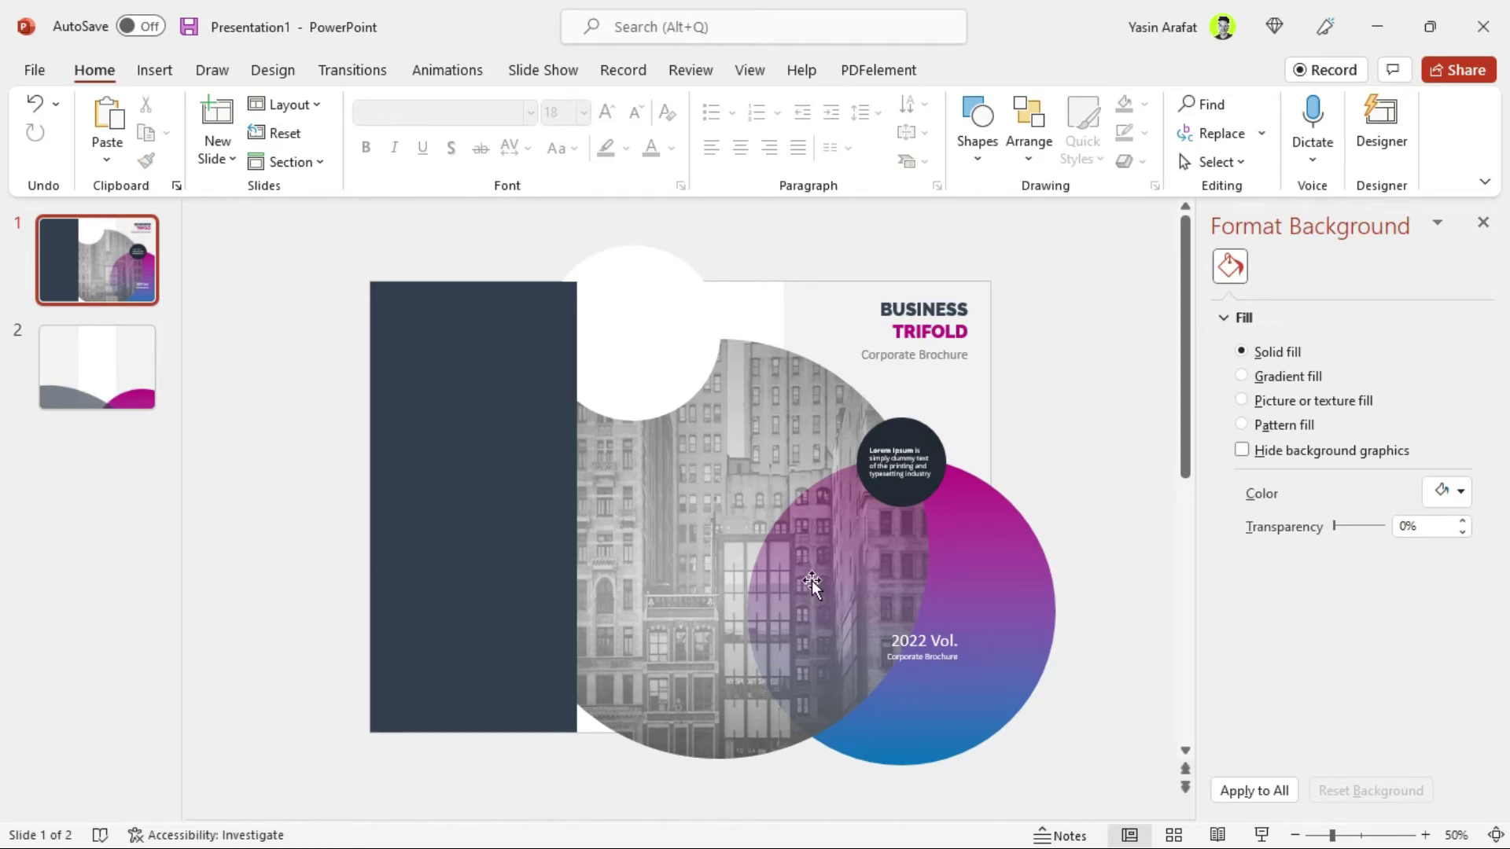
- Add a text box with the pasted Lorem Ipsum paragraph inside the white circle, at font size 10.5
key("alt+Tab")
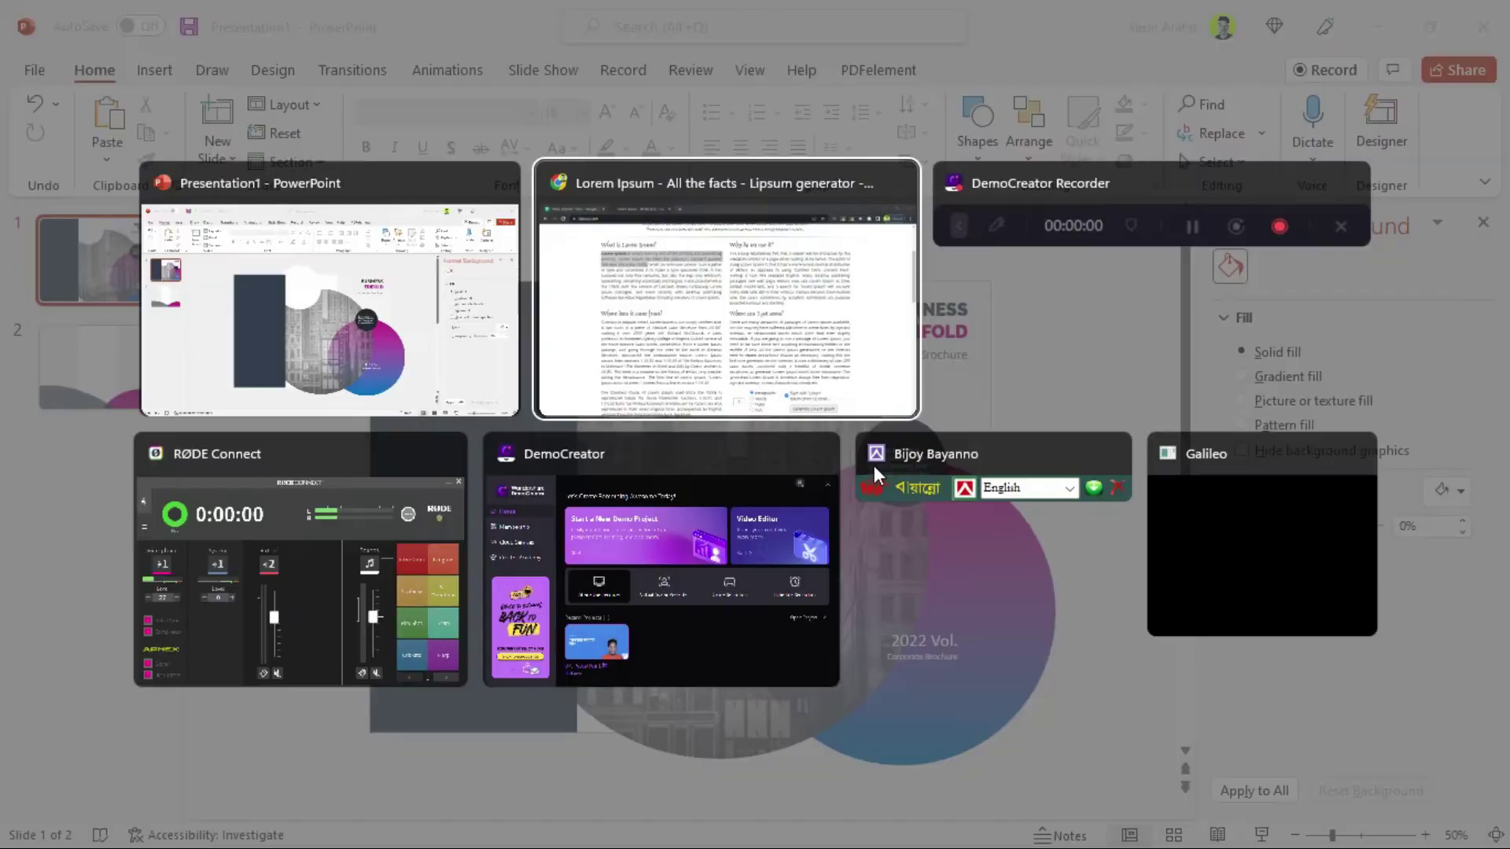
key("alt+Tab")
left_click(647, 330)
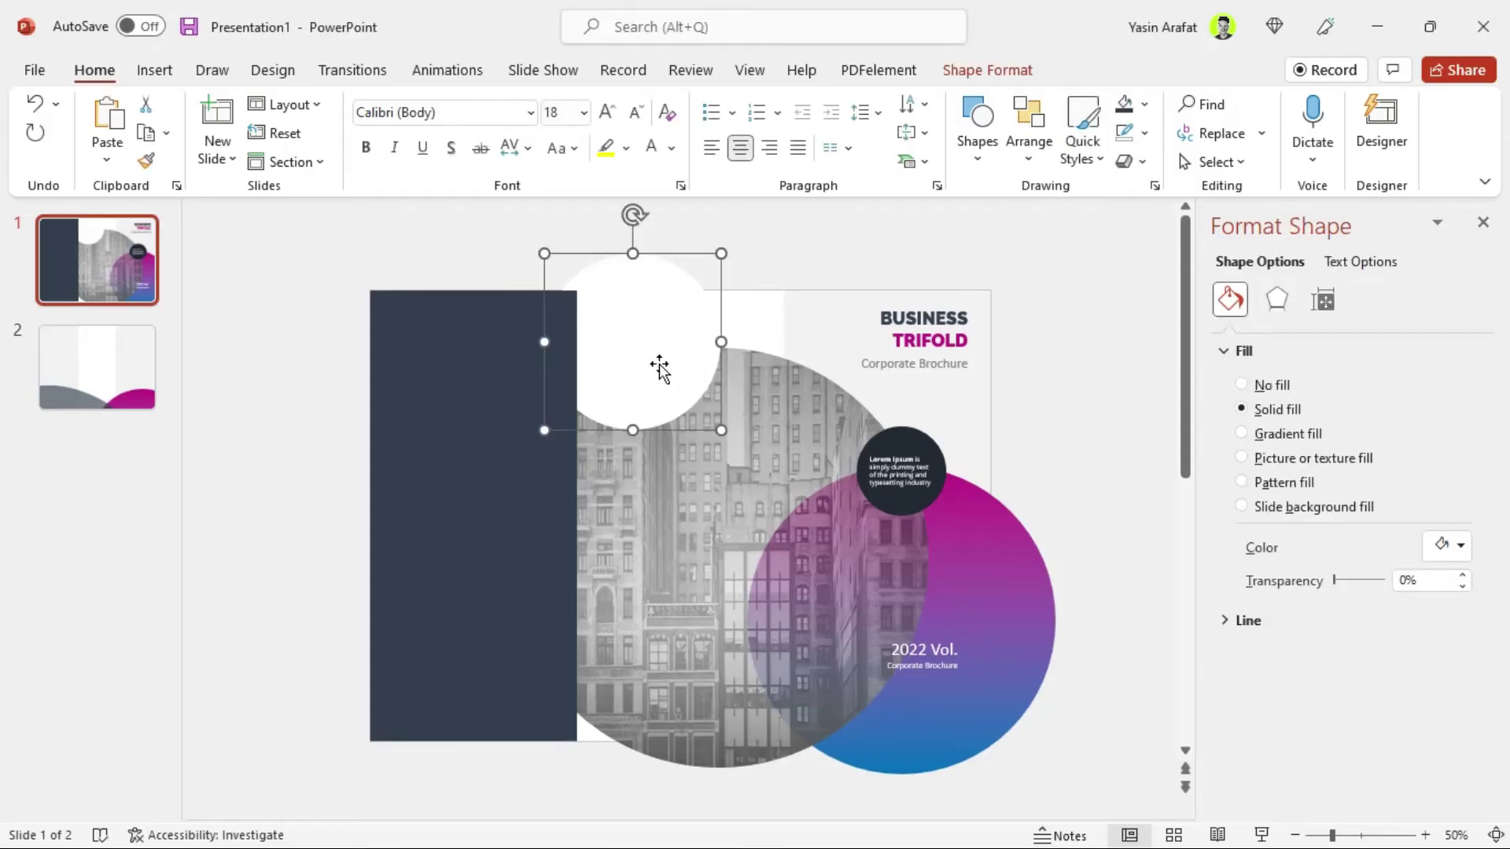
left_click(503, 244)
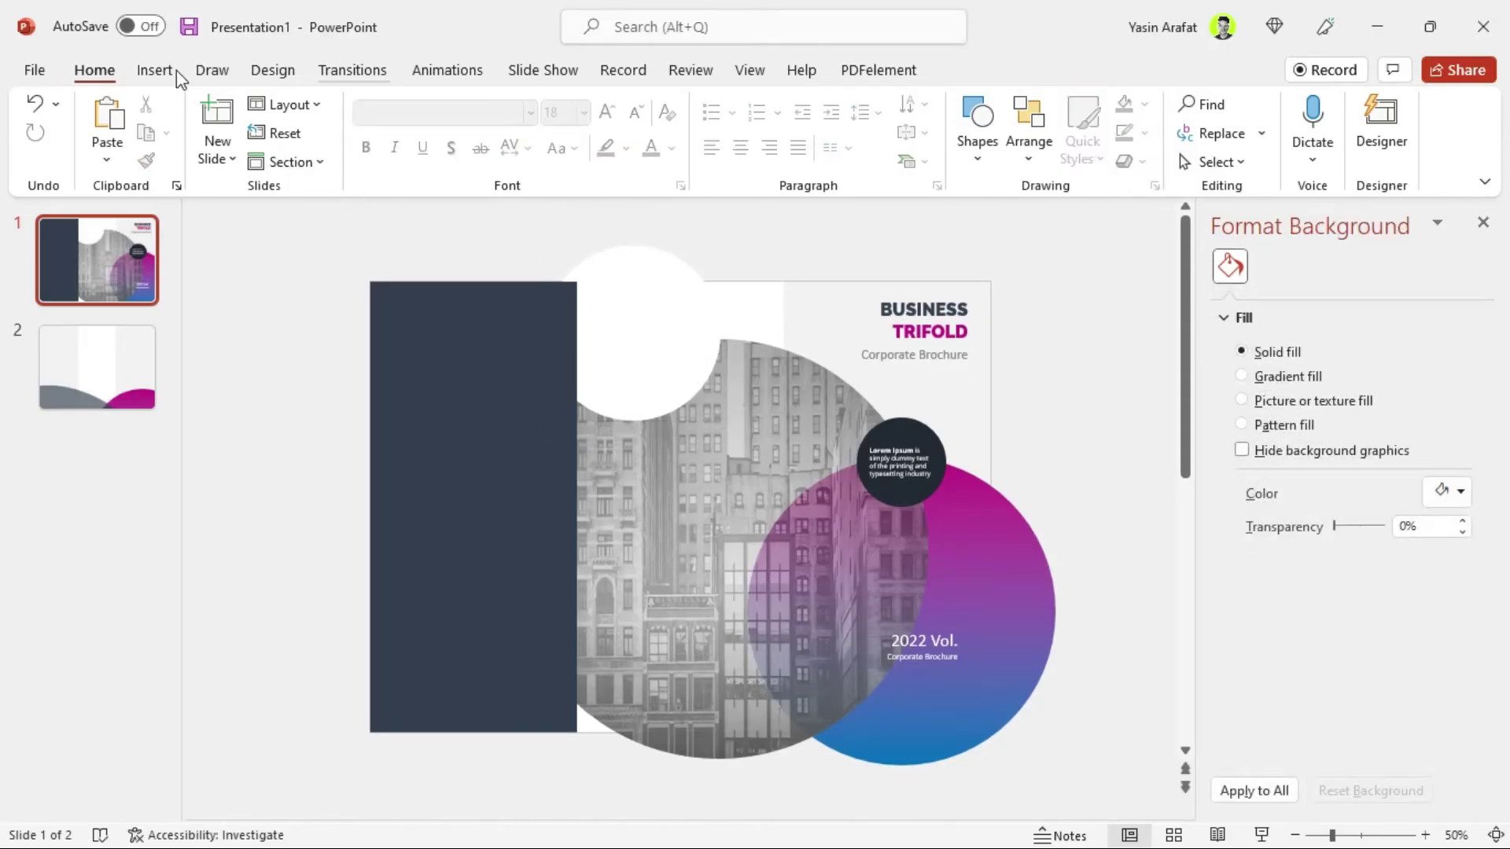
left_click(154, 70)
left_click(924, 143)
left_click_drag(597, 329, 712, 399)
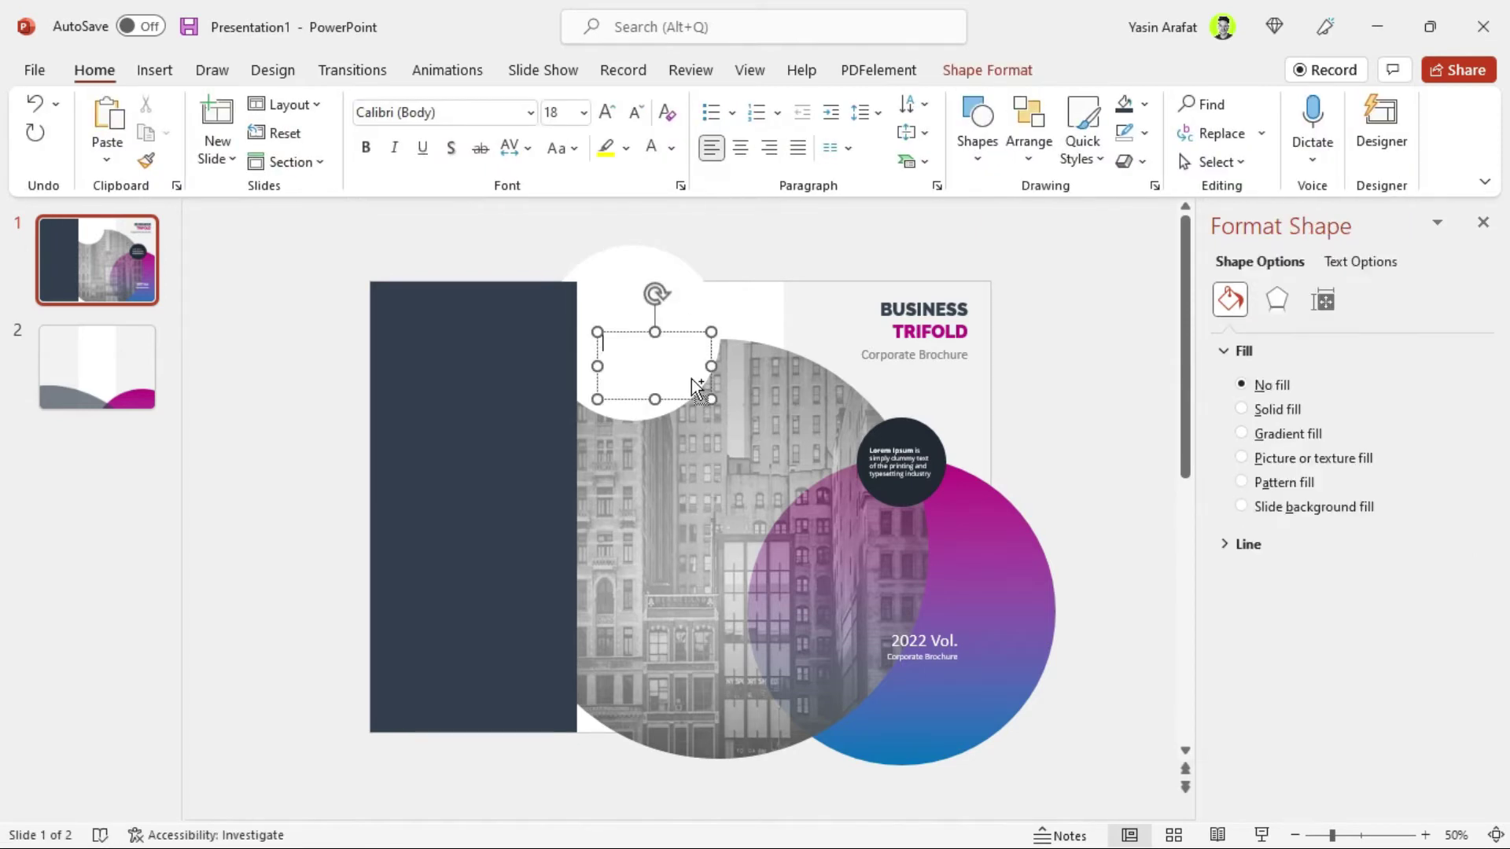
type("Lorem Ipsum is simply dummy text of the printing and typesetting industry. Lorem Ipsum has been the industry's standard dummy text ever since the 1500s,")
left_click(638, 113)
left_click(637, 112)
left_click(637, 112)
left_click(638, 112)
left_click(638, 114)
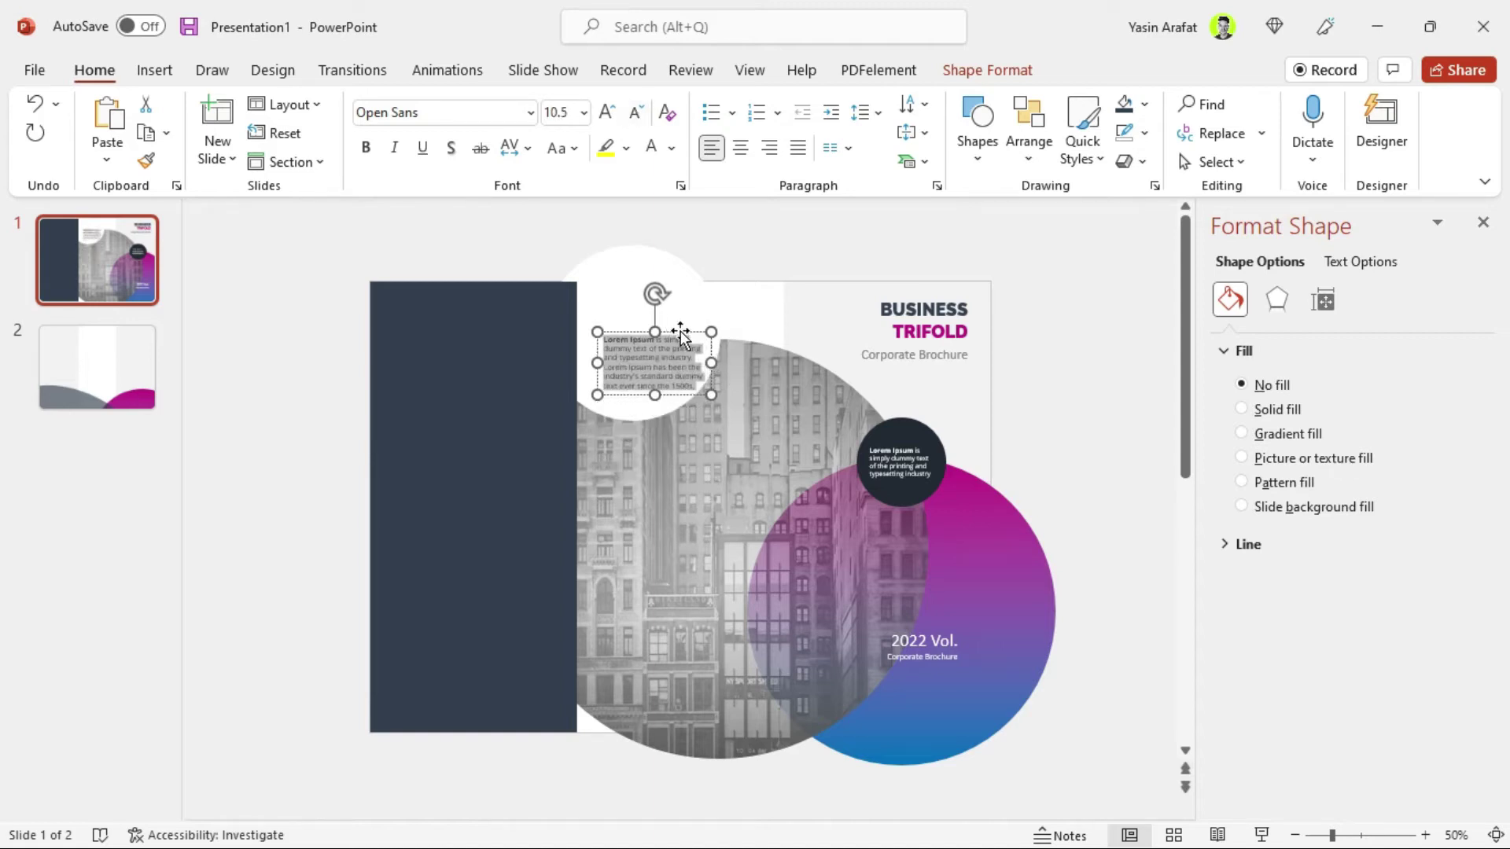
left_click_drag(680, 334, 676, 320)
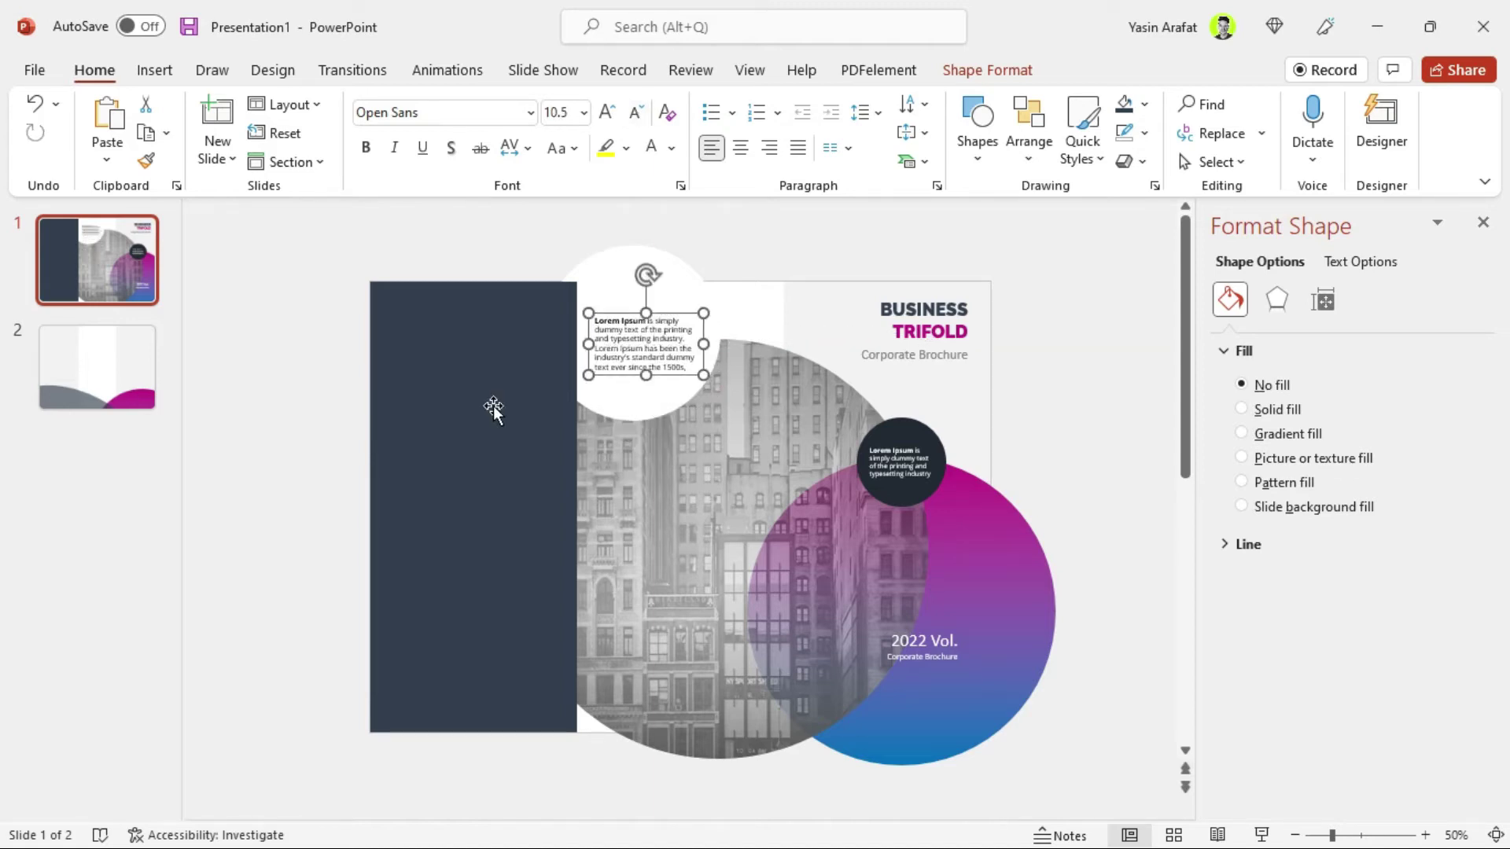
left_click(327, 465)
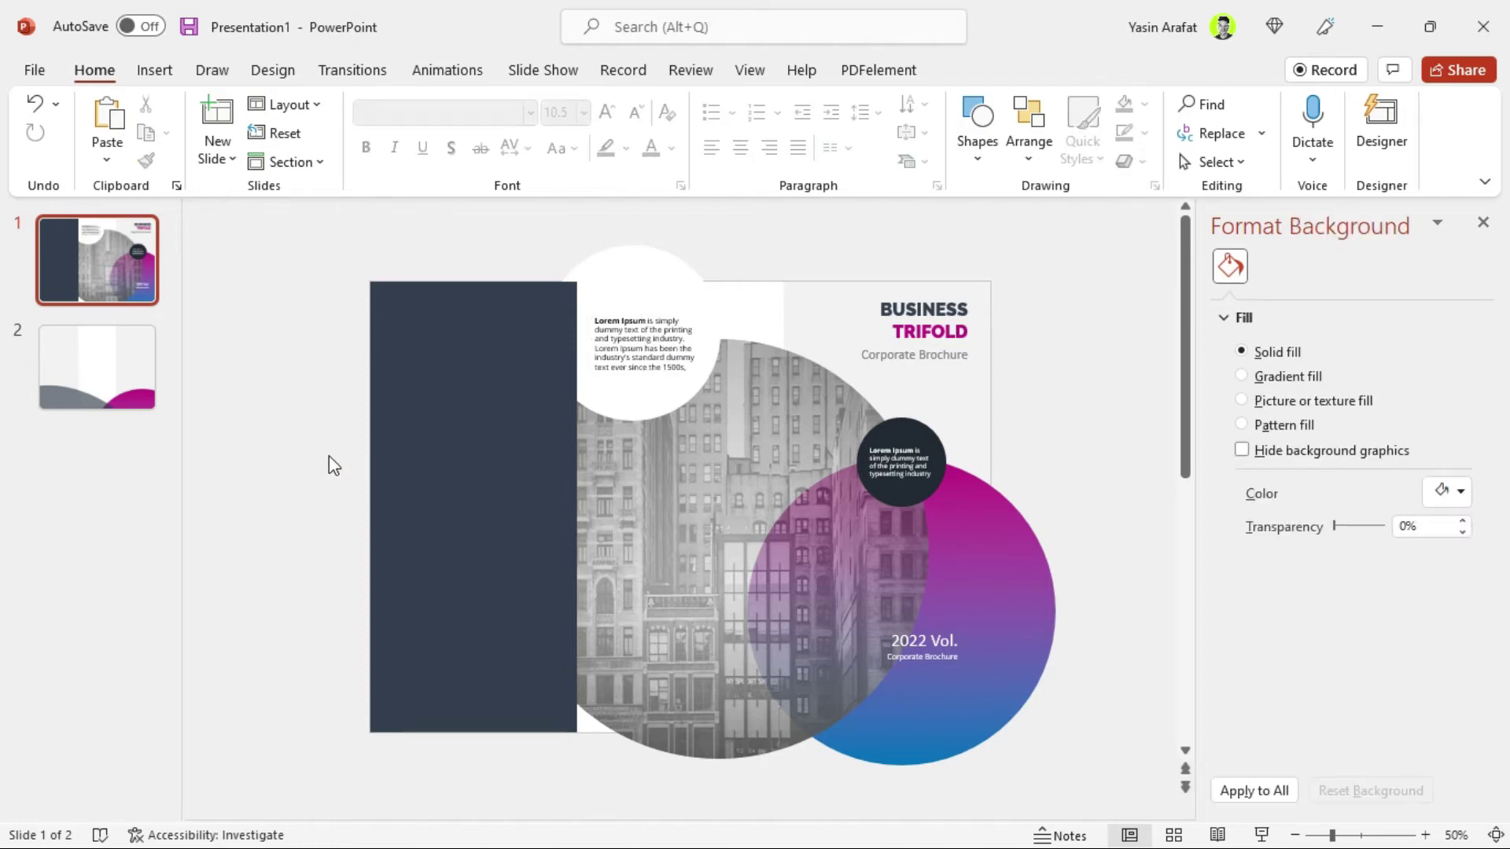
- Place a copy of the paragraph on the dark left panel and make its text white
left_click(648, 352)
mouse_move(681, 384)
left_mouse_down()
mouse_move(486, 375)
mouse_move(543, 339)
left_mouse_up()
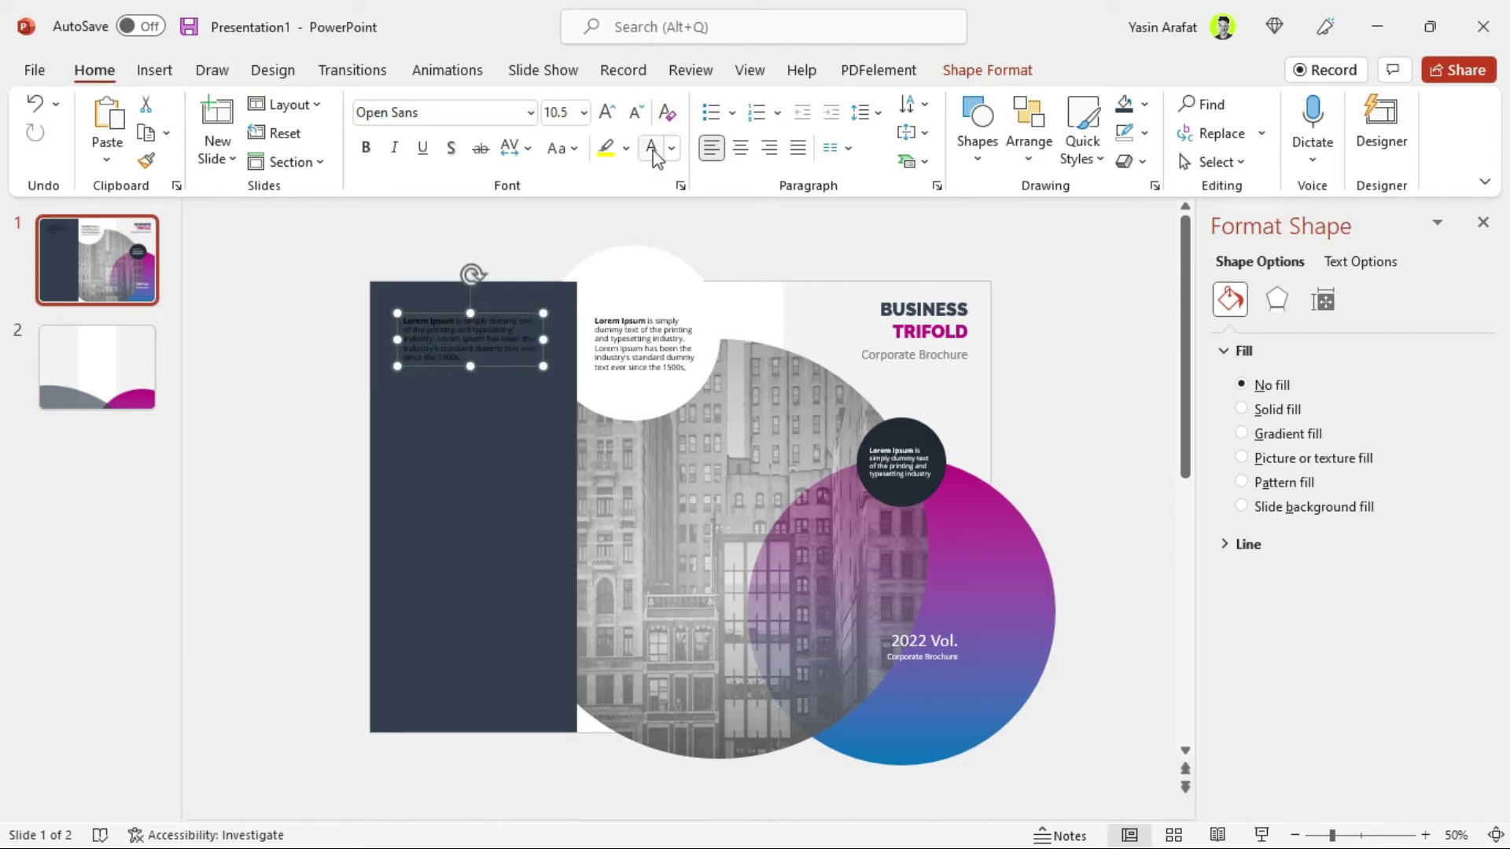
left_click(264, 411)
- Select the 'What is Lorem Ipsum?' heading on the Lorem Ipsum web page
key("alt")
key("alt+Tab")
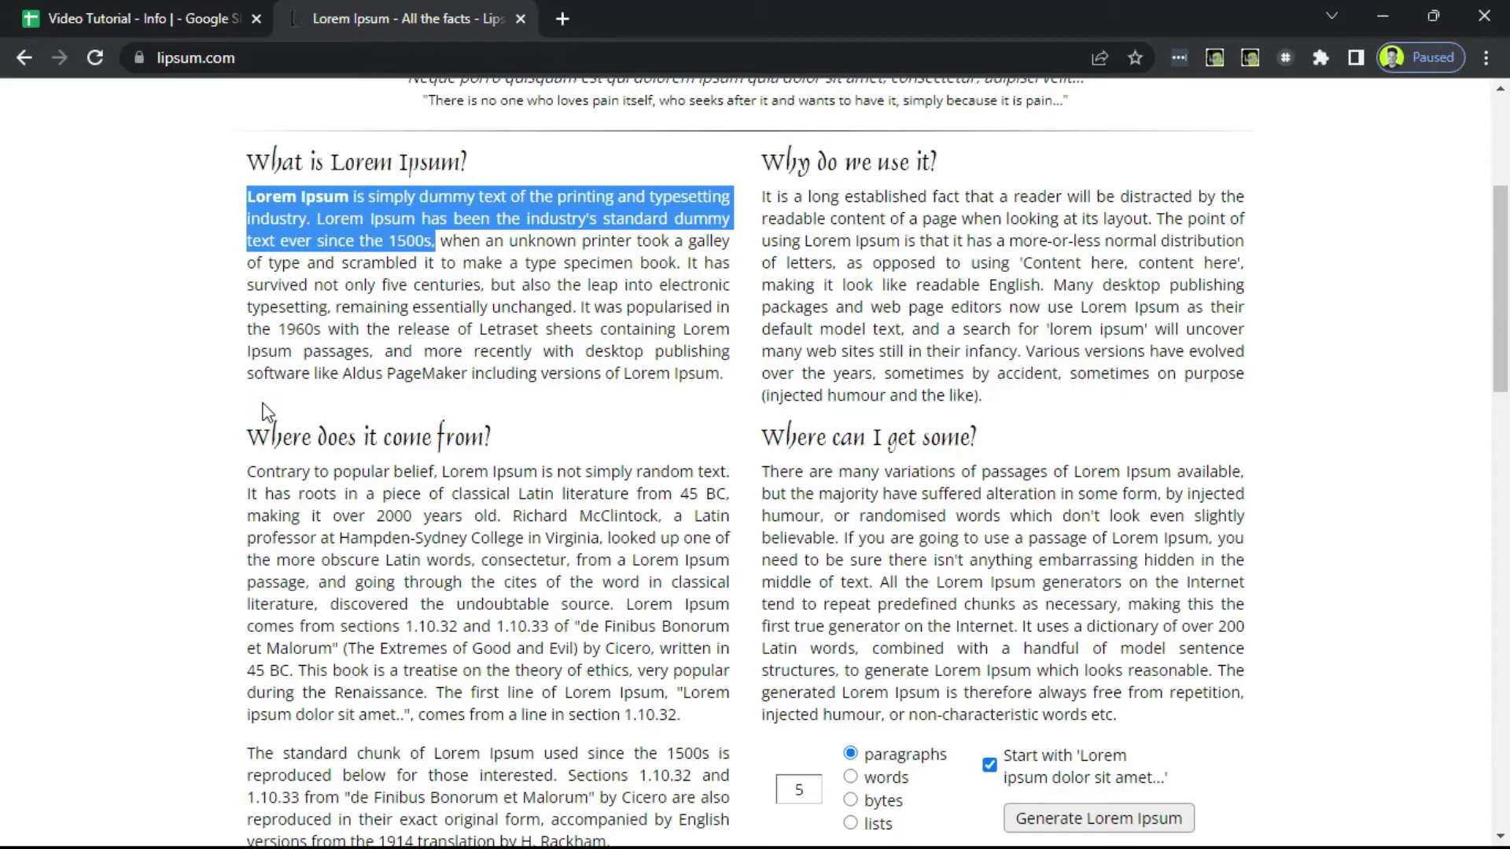
triple_click(376, 162)
key("alt+Tab")
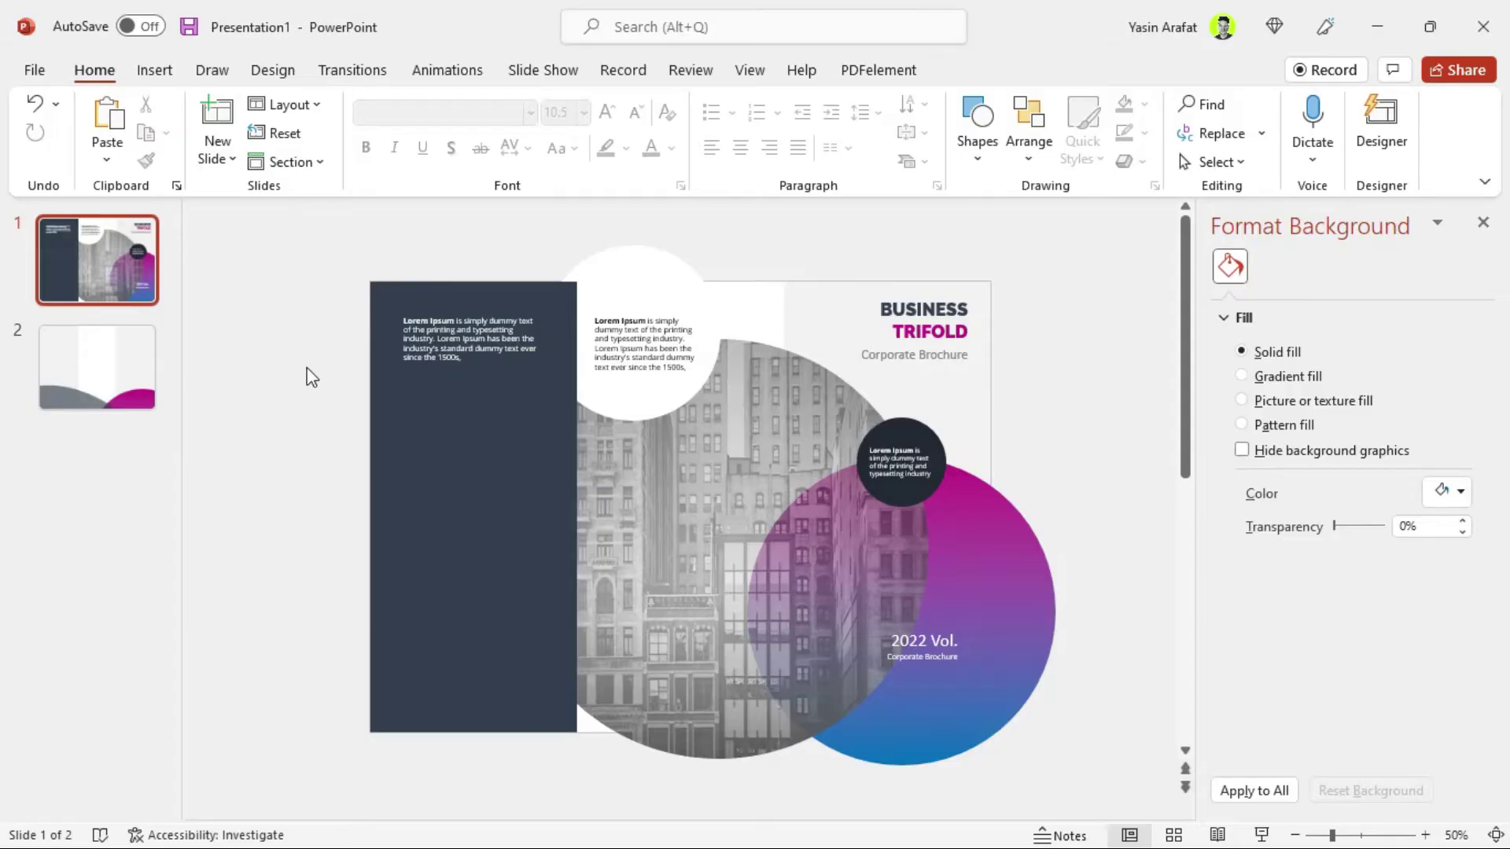
- Duplicate the Corporate Brochure text box and move the copy onto the dark left panel
left_click(918, 360)
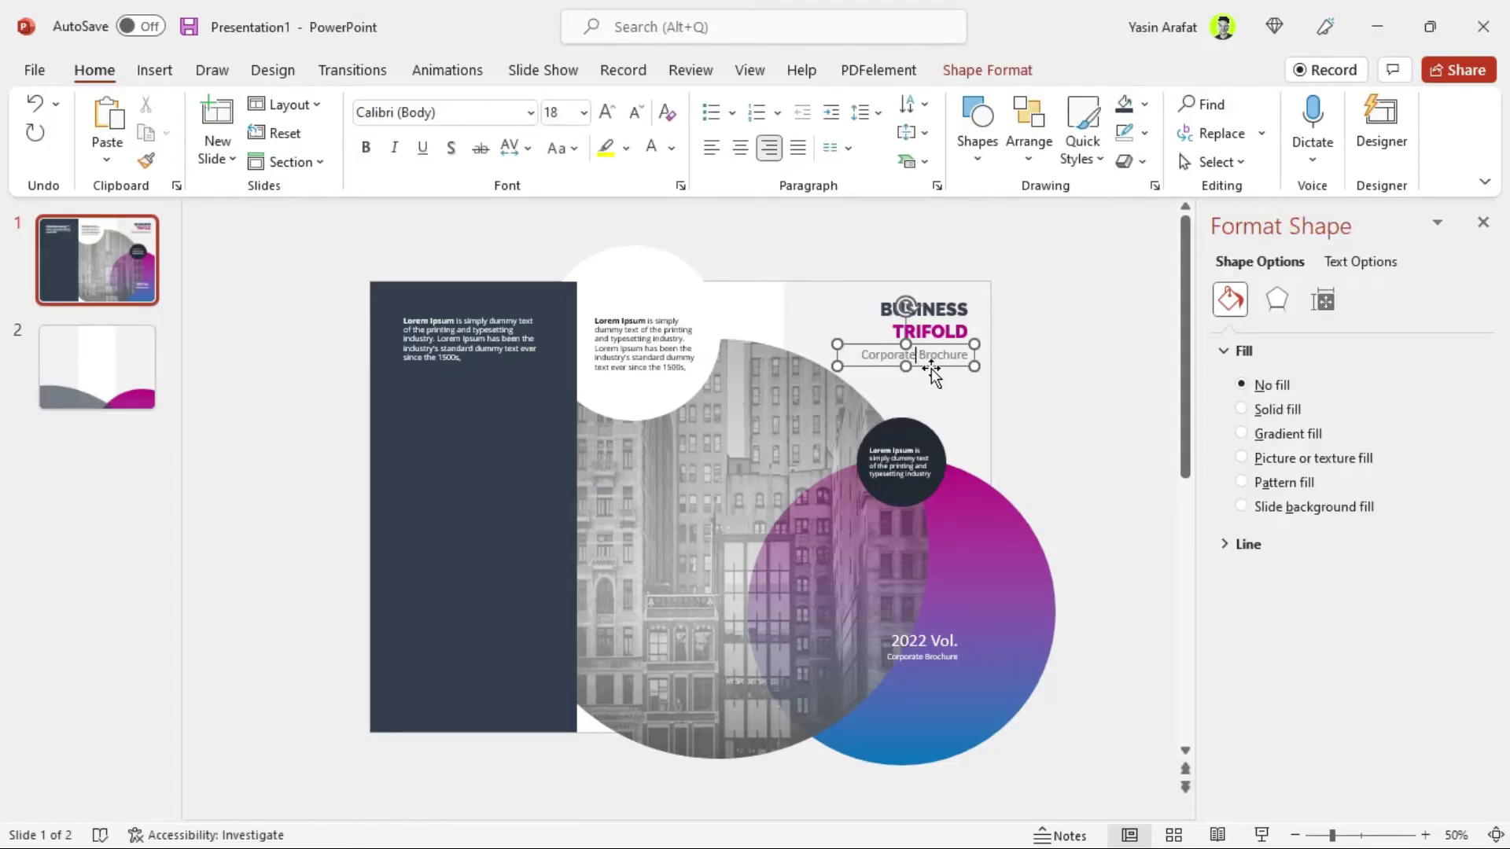
key("ctrl+c")
key("ctrl+v")
mouse_move(952, 377)
left_mouse_down()
mouse_move(490, 413)
mouse_move(507, 413)
left_mouse_up()
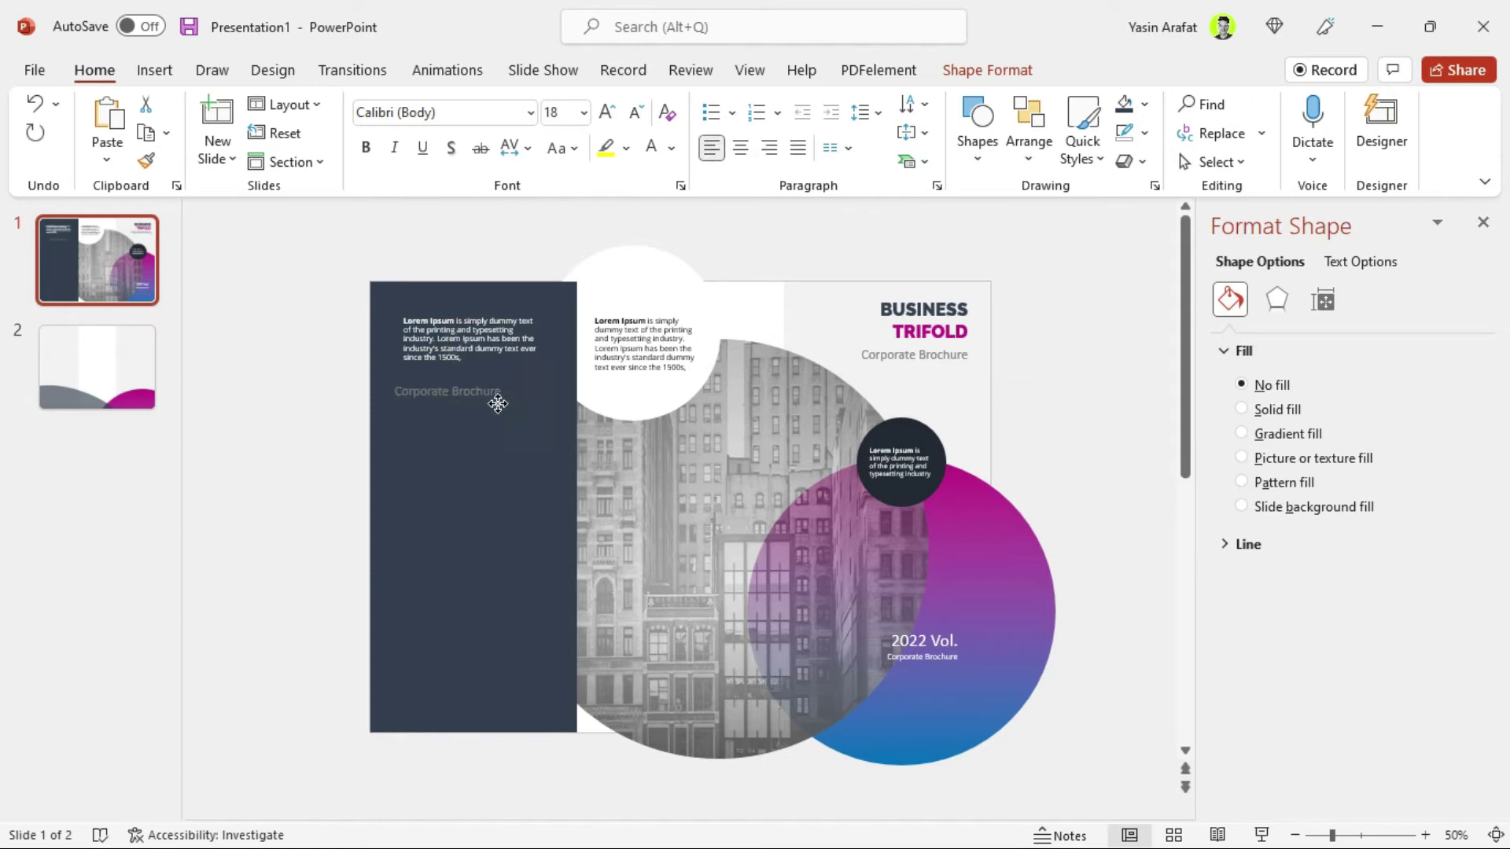
- Replace the copy's text with 'What is Lorem Ipsum?' and make it white
double_click(502, 393)
key("ctrl+a")
key("alt+Tab")
key("ctrl+c")
key("alt+Tab")
key("ctrl+v")
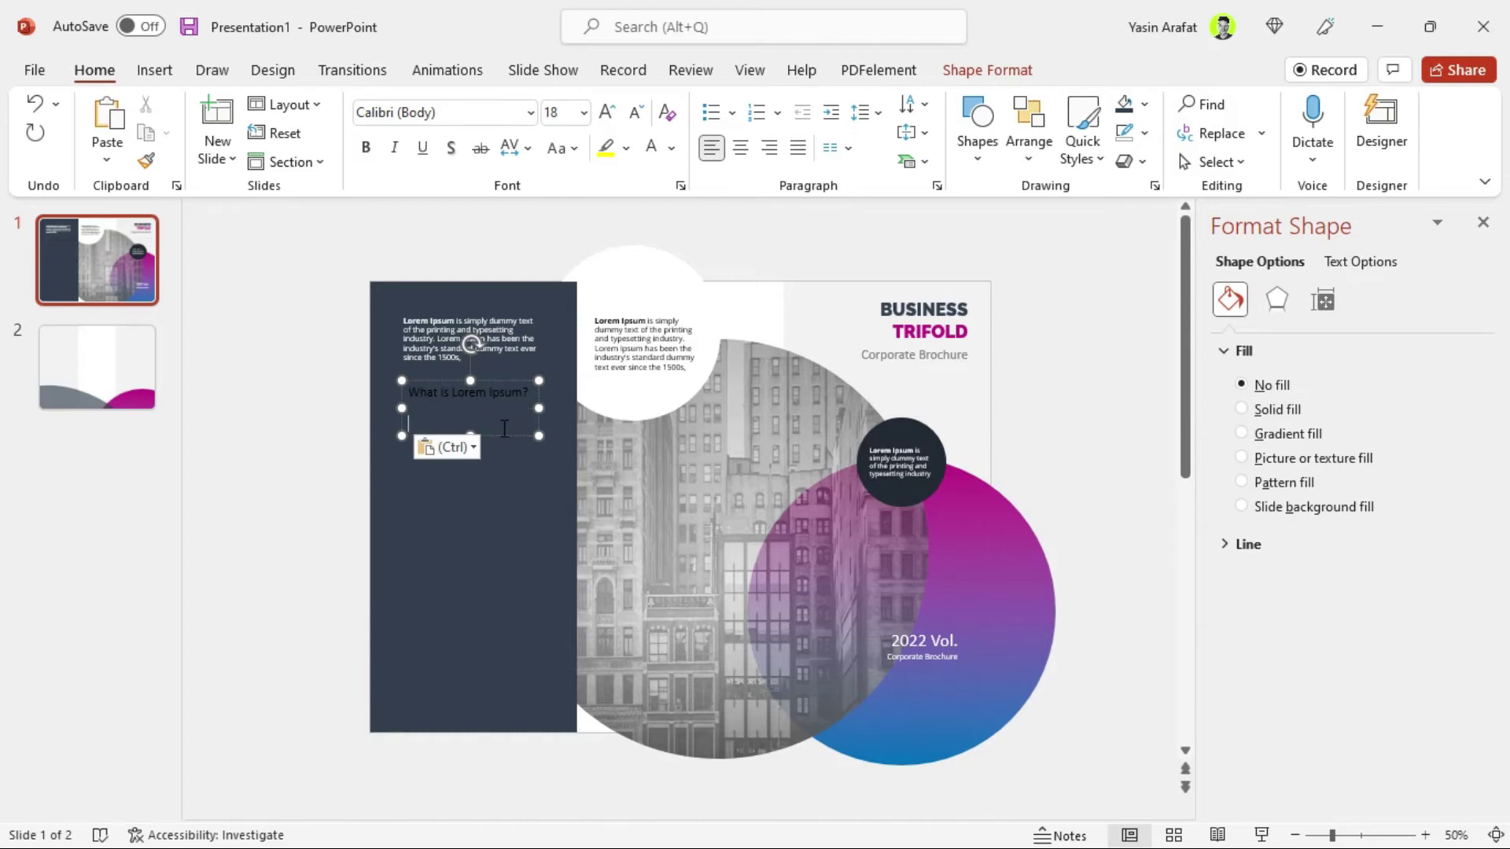
key("BackSpace")
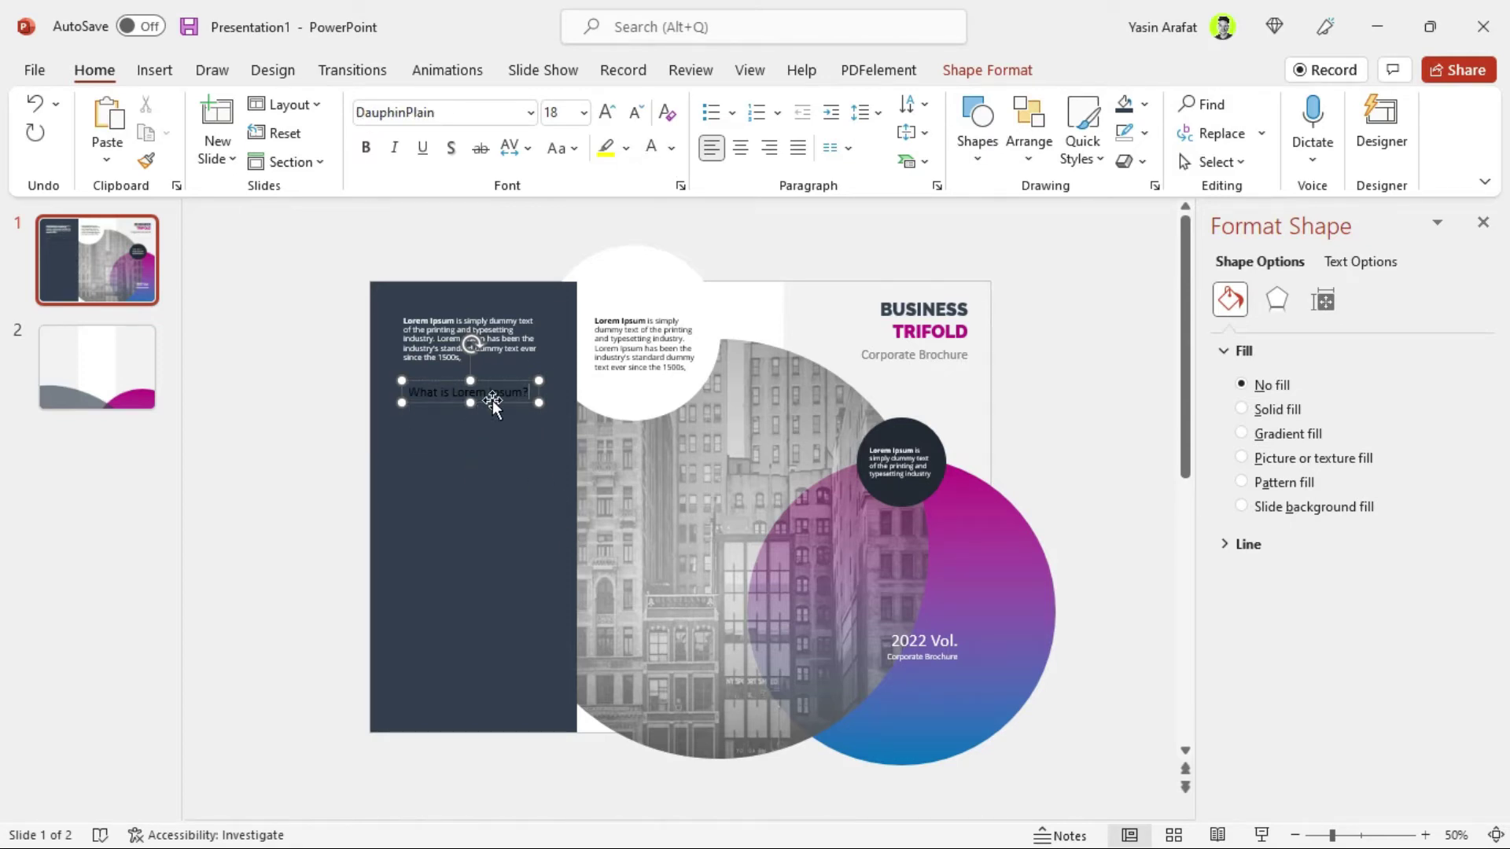
left_click(650, 149)
left_click(263, 443)
- Copy the first Lorem Ipsum paragraph from the web page and select the dark-panel paragraph box
key("alt+Tab")
left_click(512, 245)
triple_click(512, 245)
key("ctrl+c")
key("alt+Tab")
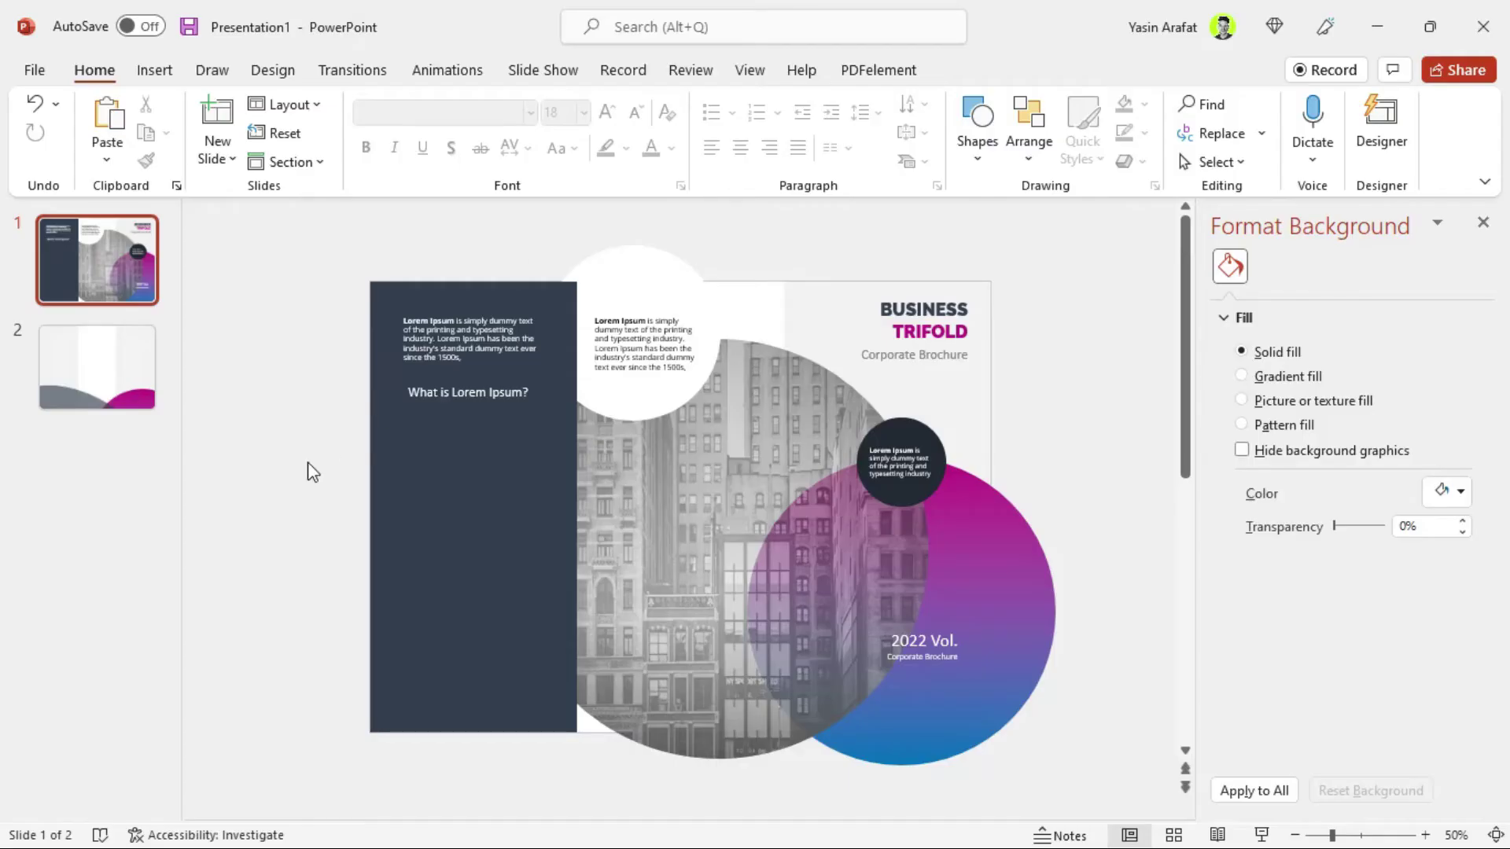
left_click(496, 365)
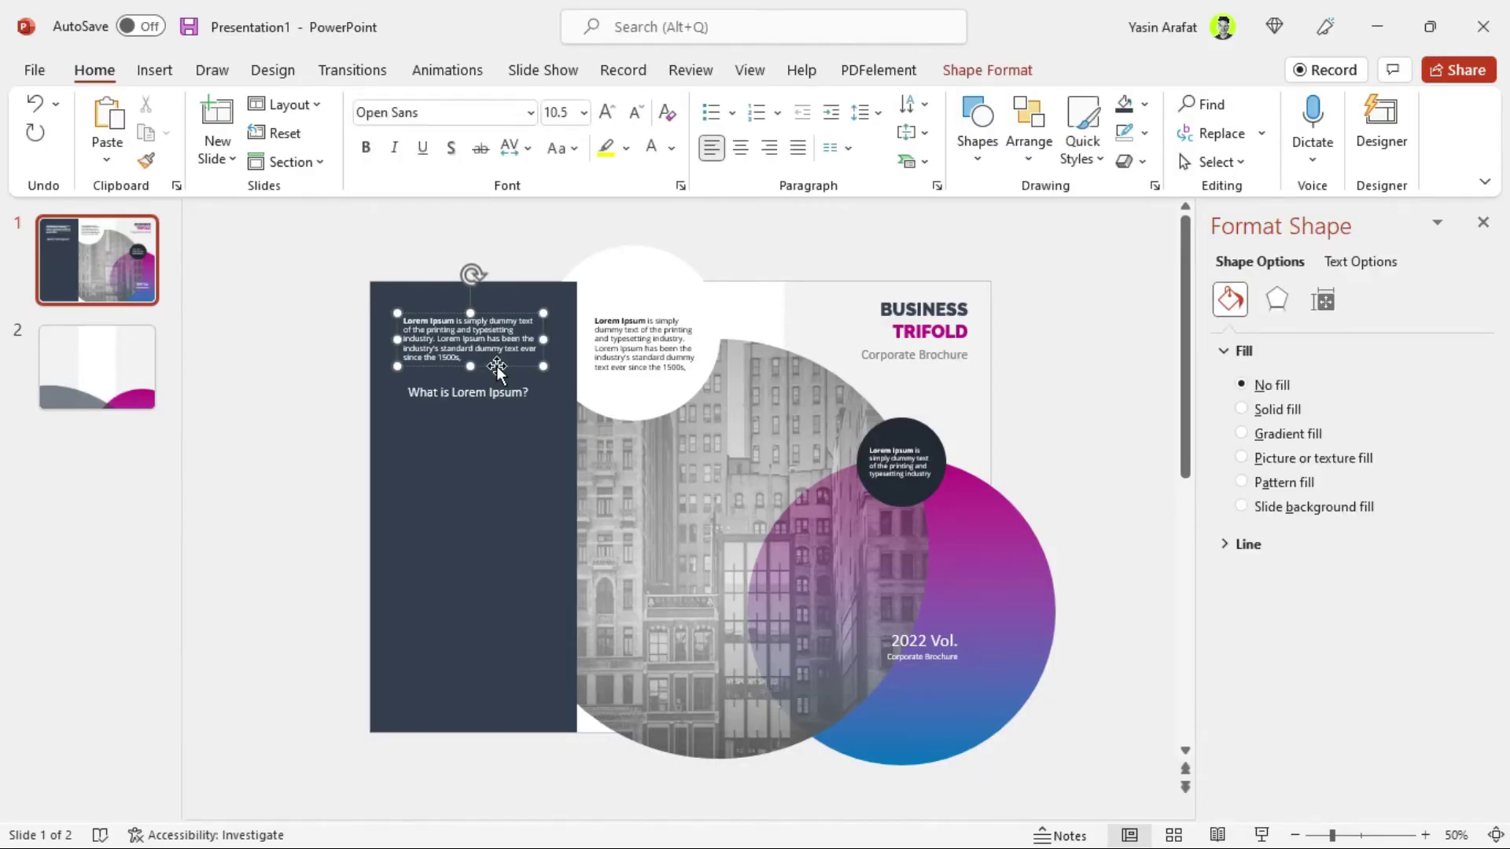
scroll(324, 594, "up", 1, "ctrl")
scroll(407, 662, "up", 1, "ctrl")
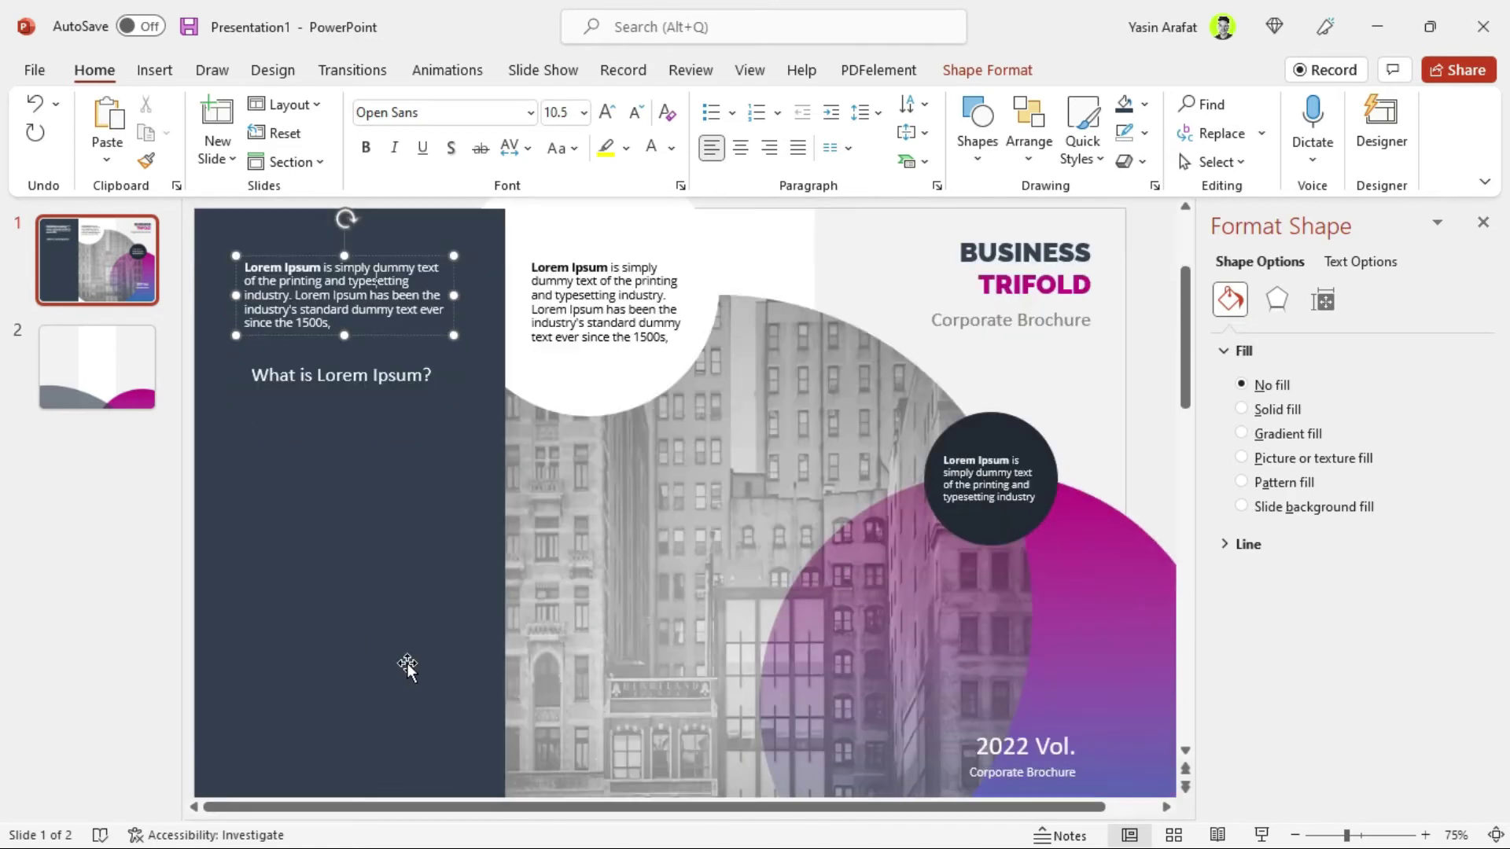
scroll(408, 663, "up", 1, "ctrl")
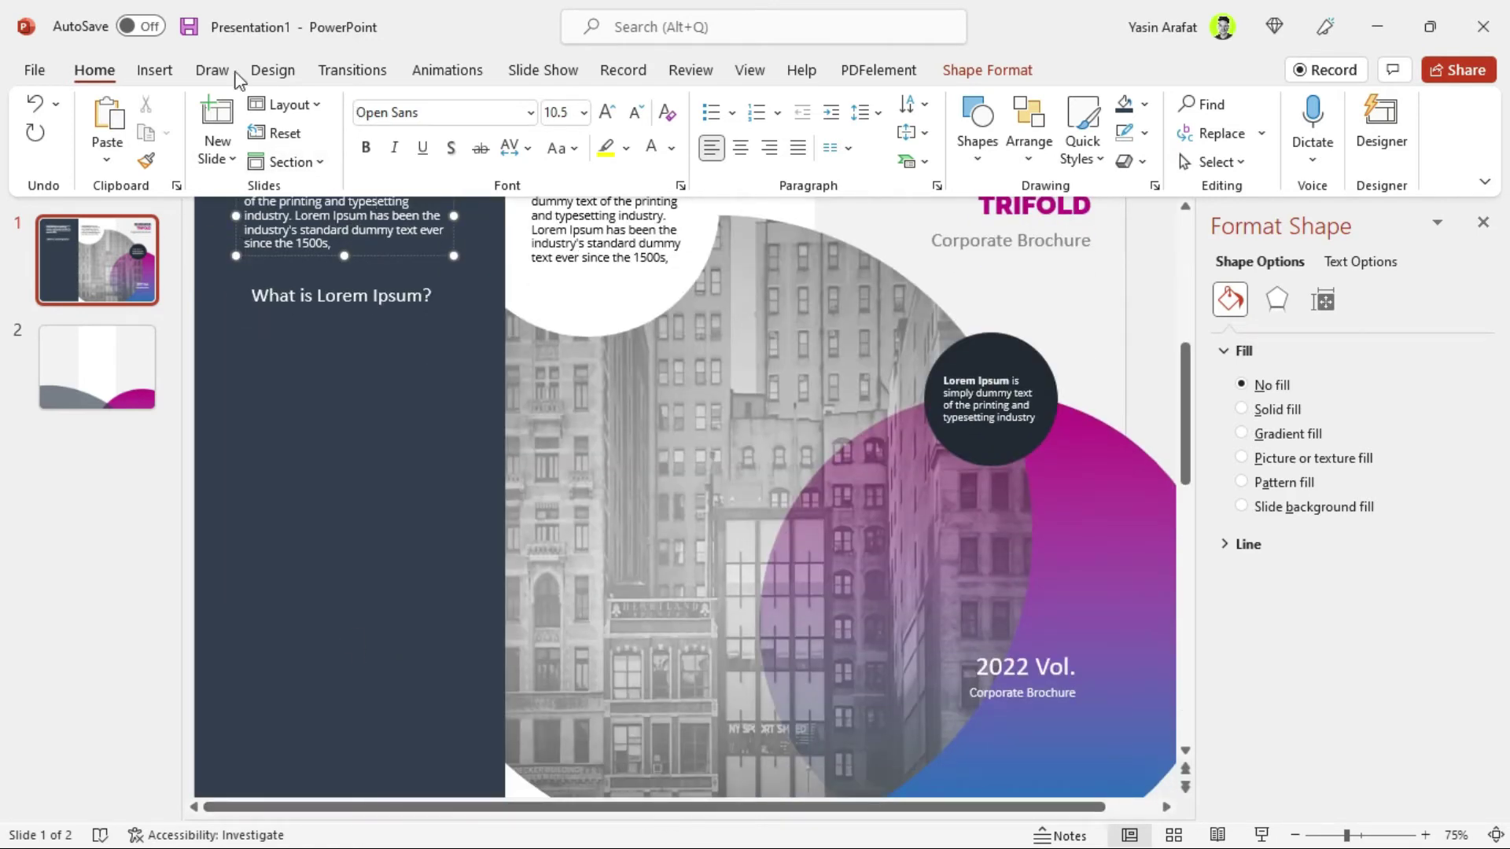
left_click(154, 70)
- Draw a pentagon below the heading and rotate it to sit upright
left_click(379, 153)
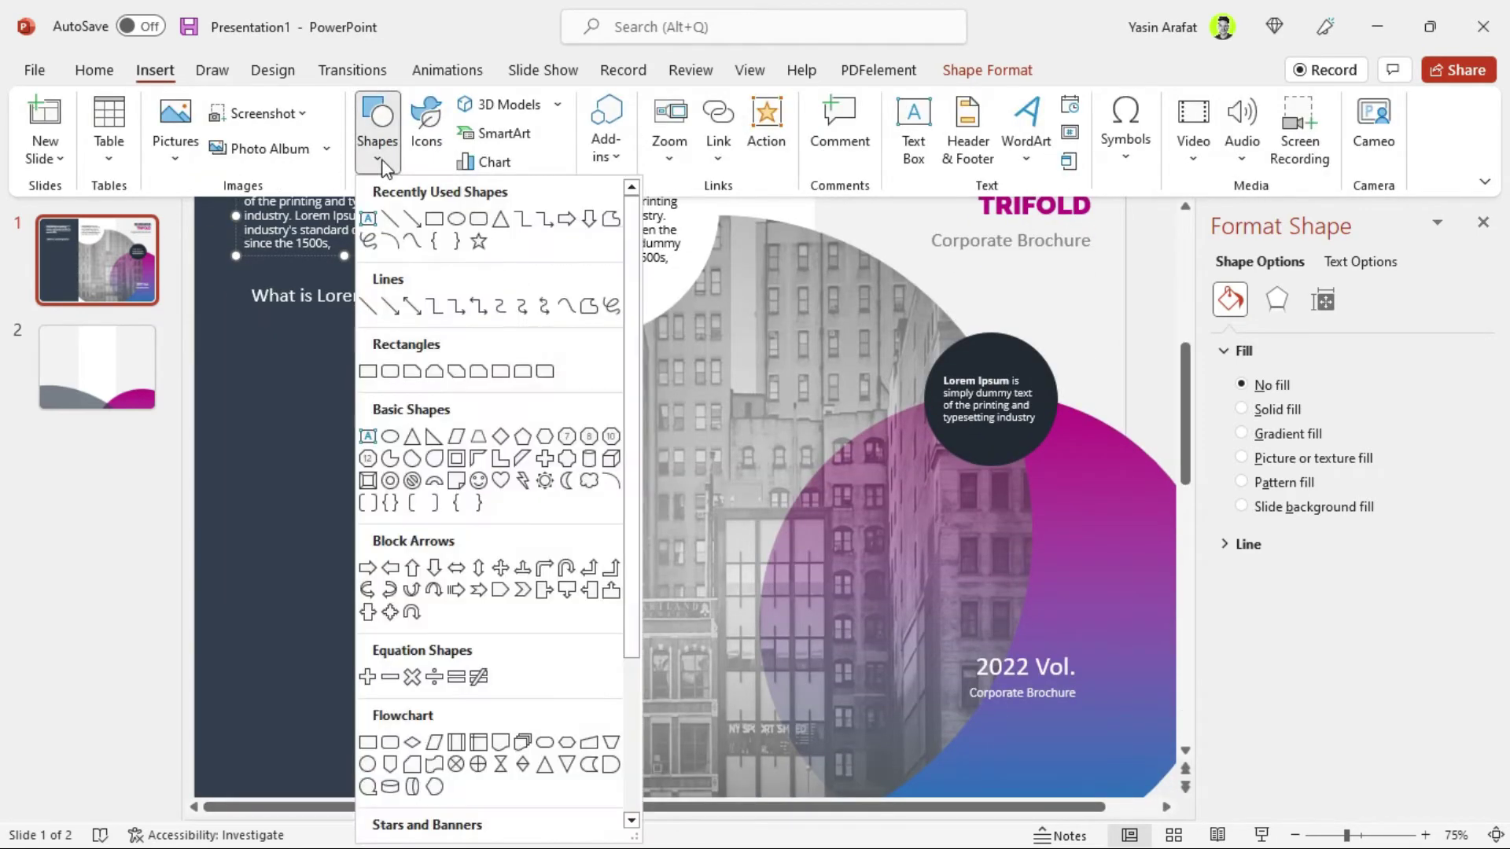
left_click(524, 437)
mouse_move(234, 379)
left_mouse_down()
mouse_move(286, 431)
mouse_move(263, 391)
left_mouse_up()
left_click_drag(260, 334, 276, 337)
left_click(310, 391)
left_click_drag(196, 446, 317, 425)
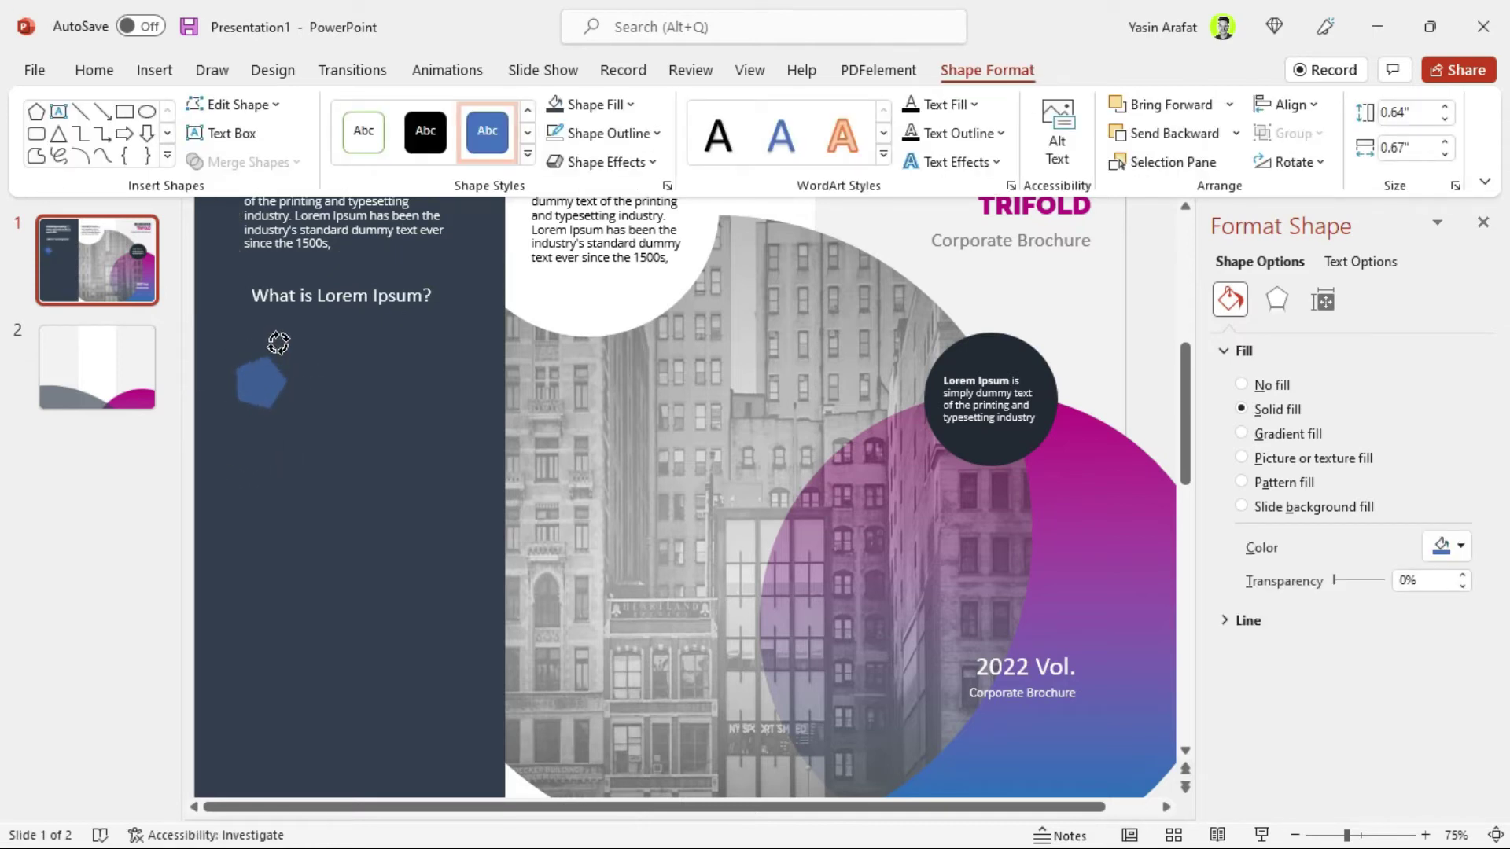
left_click_drag(317, 425, 320, 397)
left_click(279, 387)
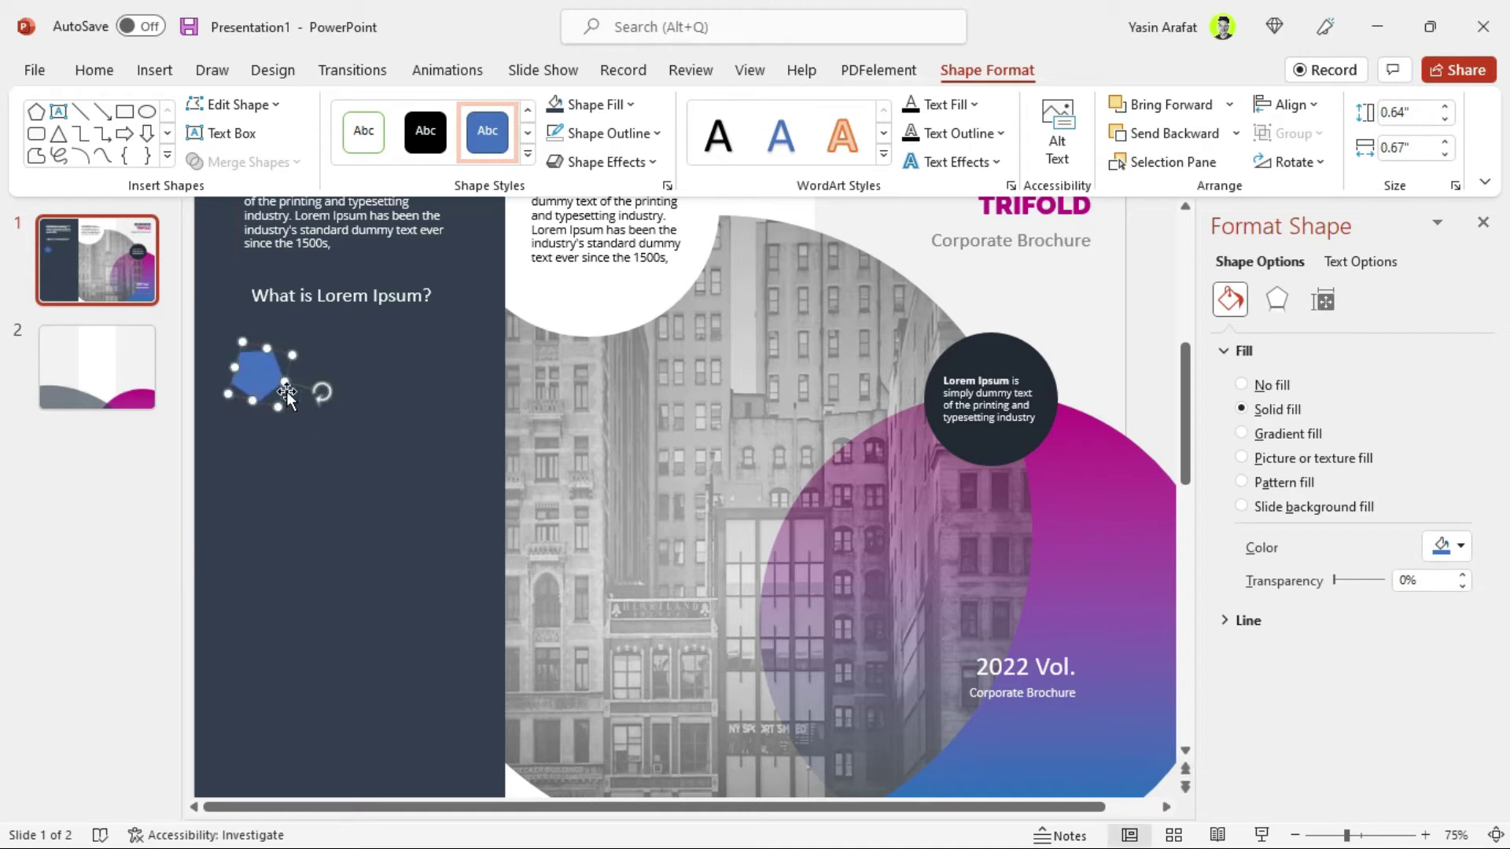
- Duplicate the pentagon into a column of three and shrink all of them
left_click_drag(271, 407, 255, 586, "ctrl")
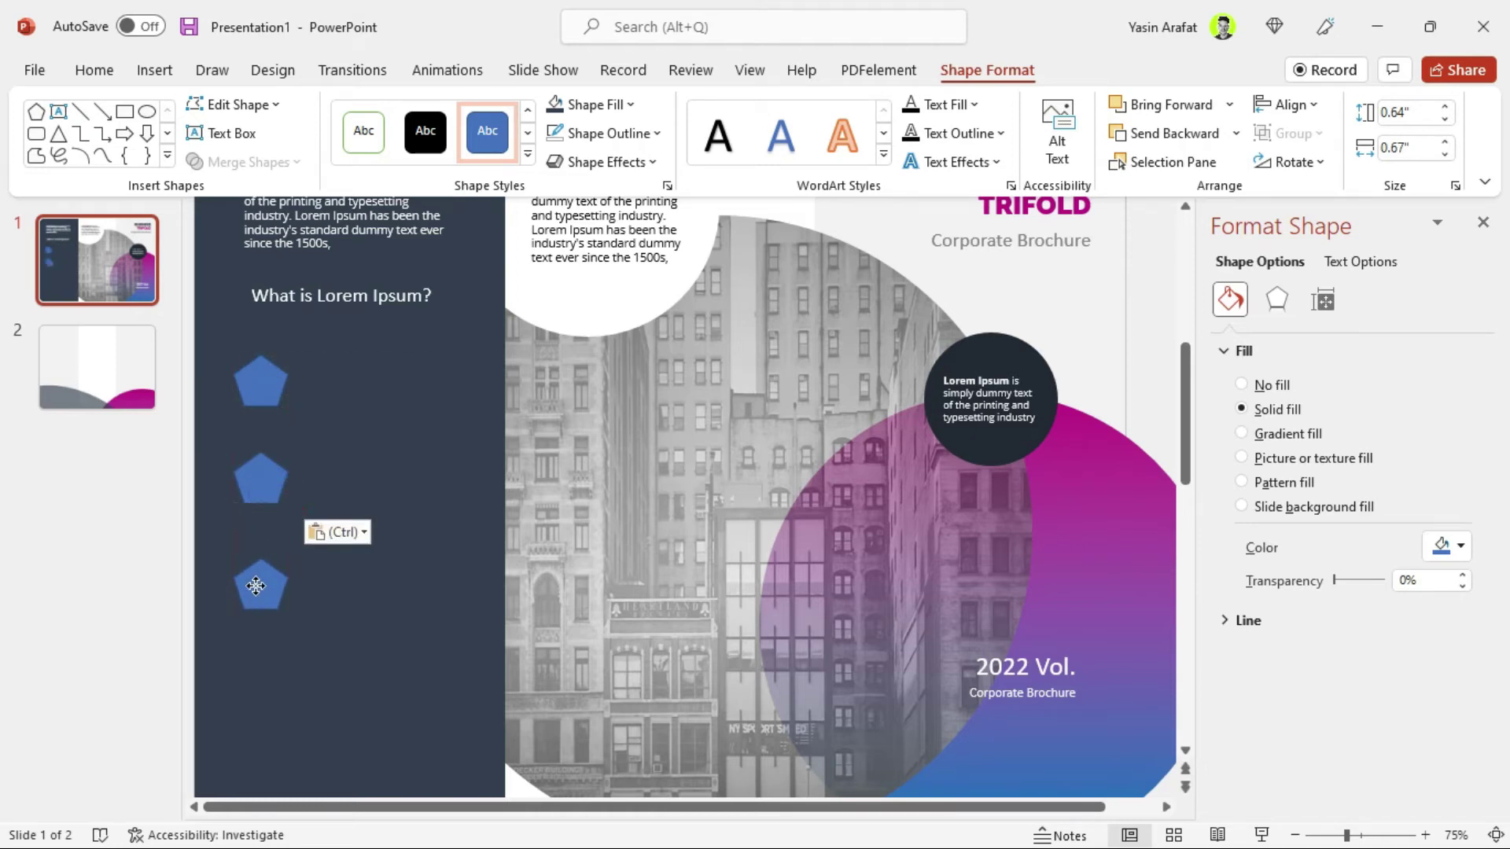
left_click(259, 478, "shift")
left_click(259, 381, "shift")
left_click_drag(289, 609, 271, 586)
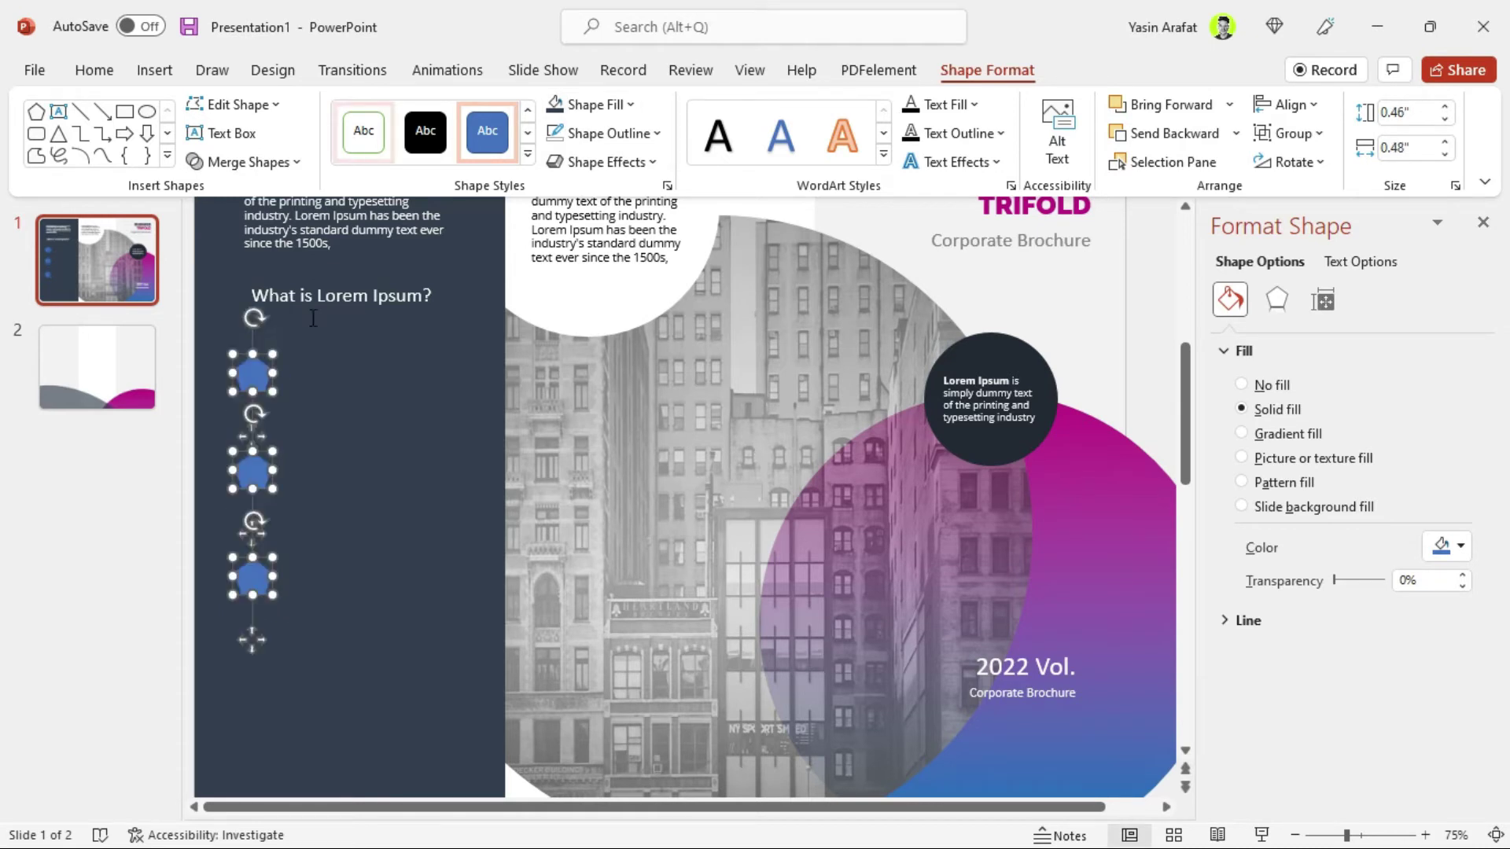
- Give the pentagons no fill and a white 1½ pt outline
left_click(590, 104)
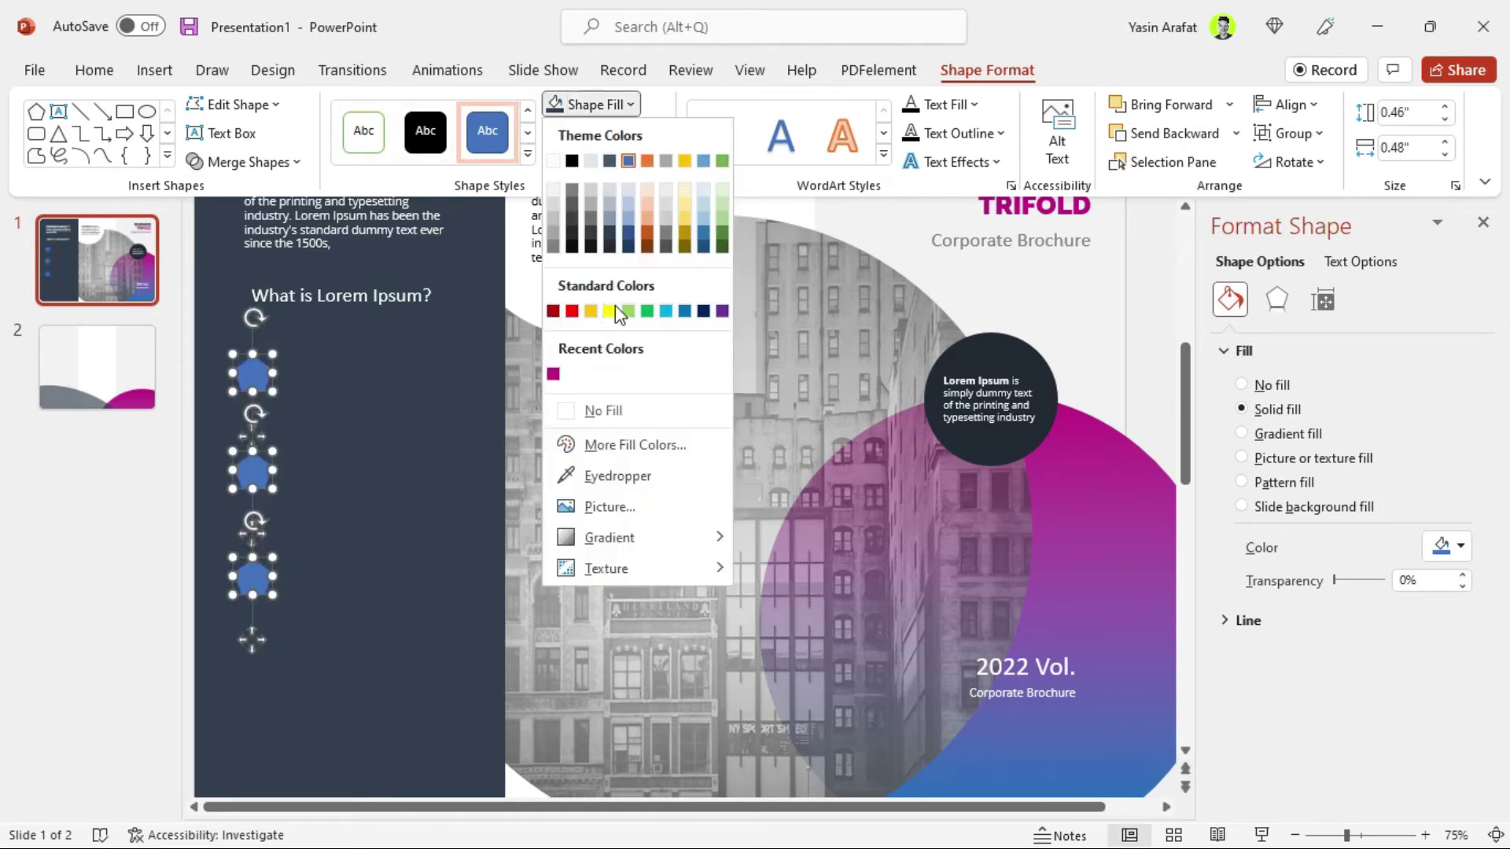
left_click(597, 410)
left_click(553, 188)
left_click(605, 133)
mouse_move(605, 536)
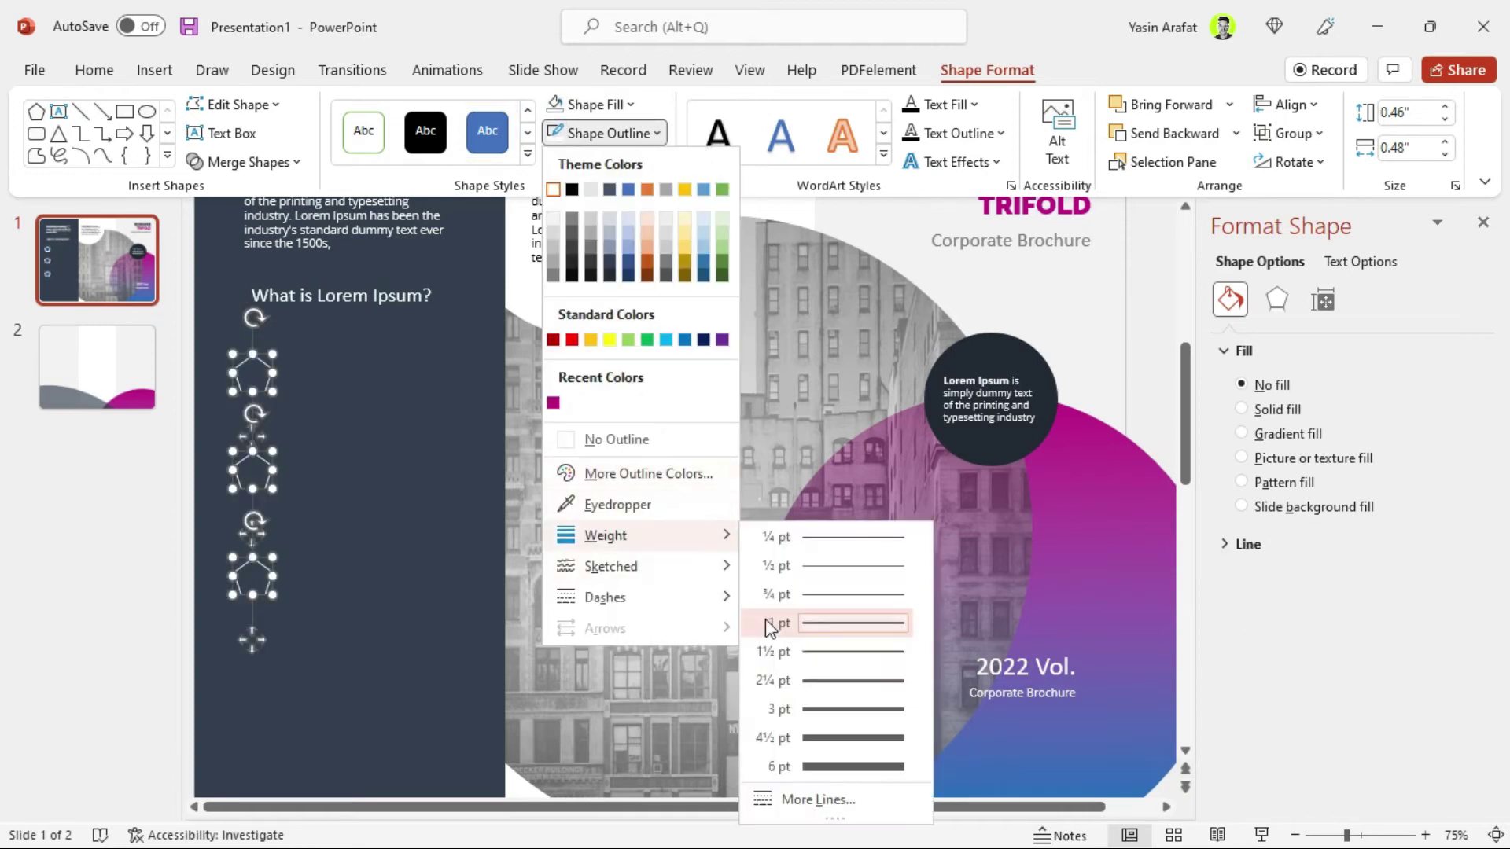
left_click(852, 659)
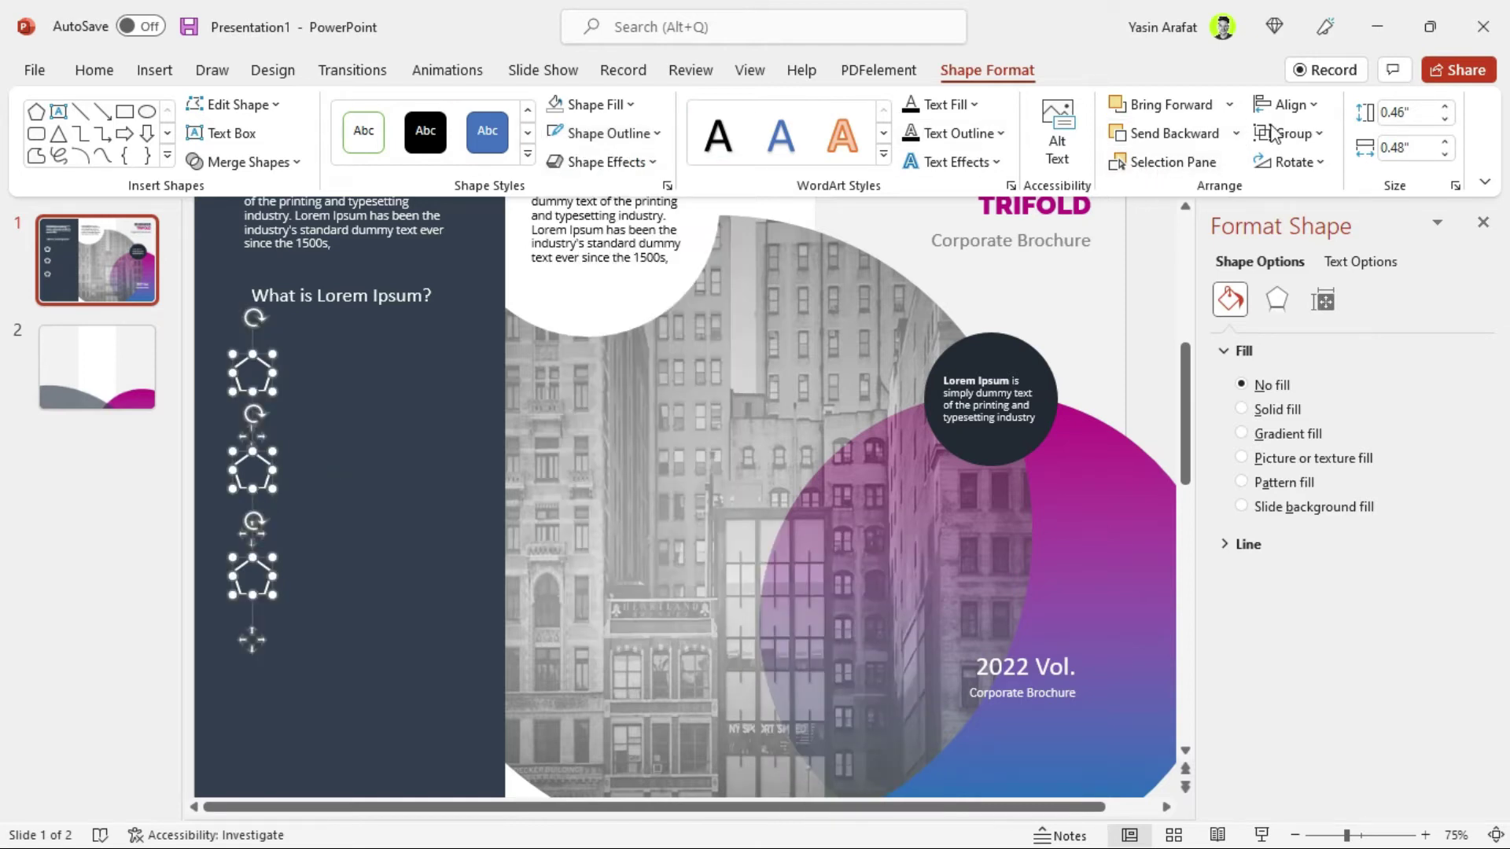
- Center-align the three pentagons and shift them slightly right
left_click(1287, 104)
left_click(824, 190)
left_click_drag(232, 383, 240, 386)
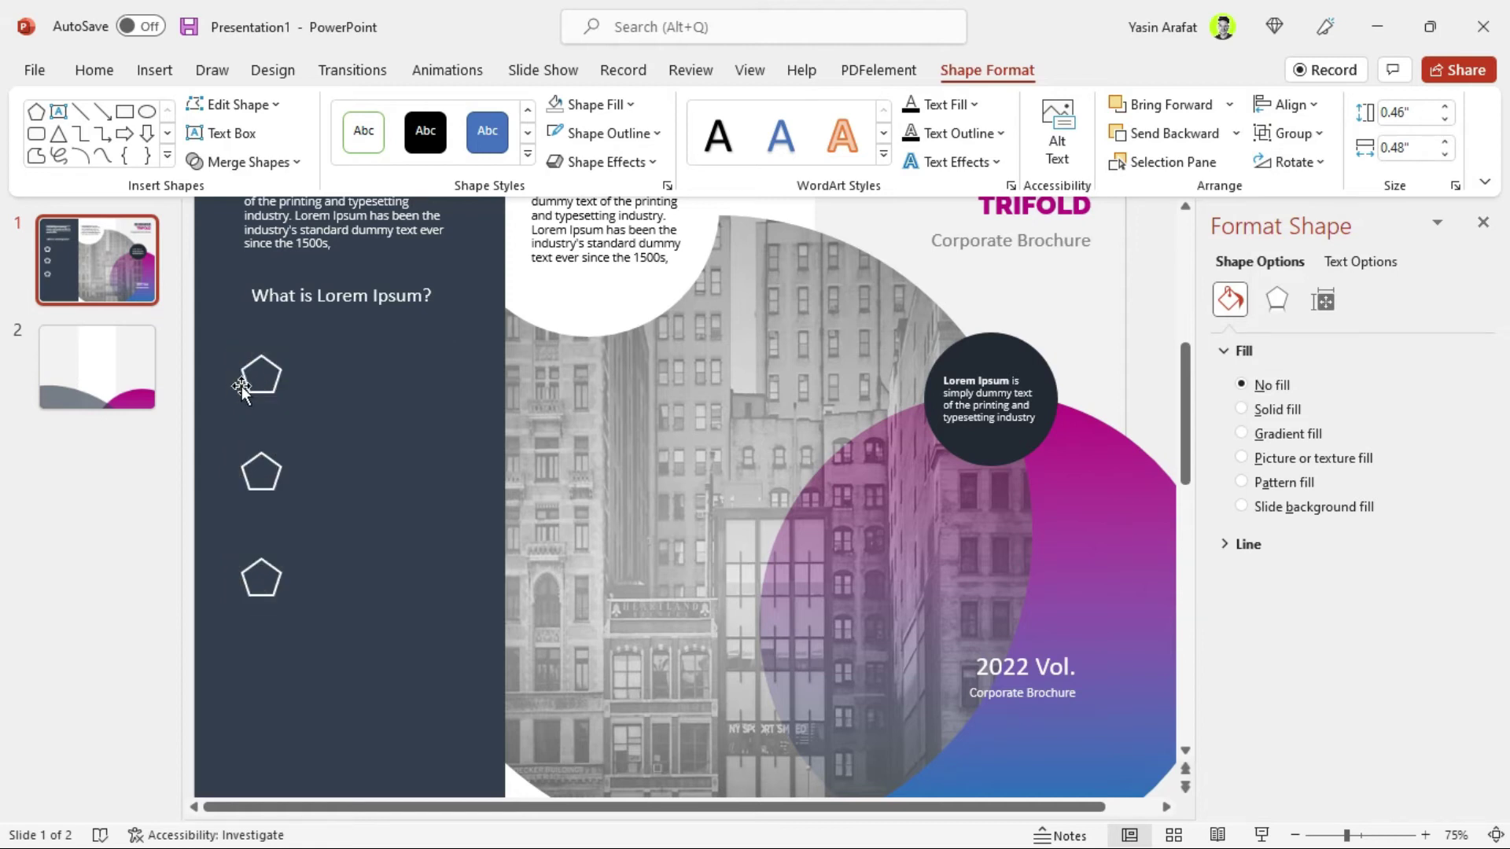
scroll(380, 572, "down", 3)
left_click(343, 469)
- Insert the airplane, billboard and anchor icons from the icon library
scroll(357, 464, "up", 3)
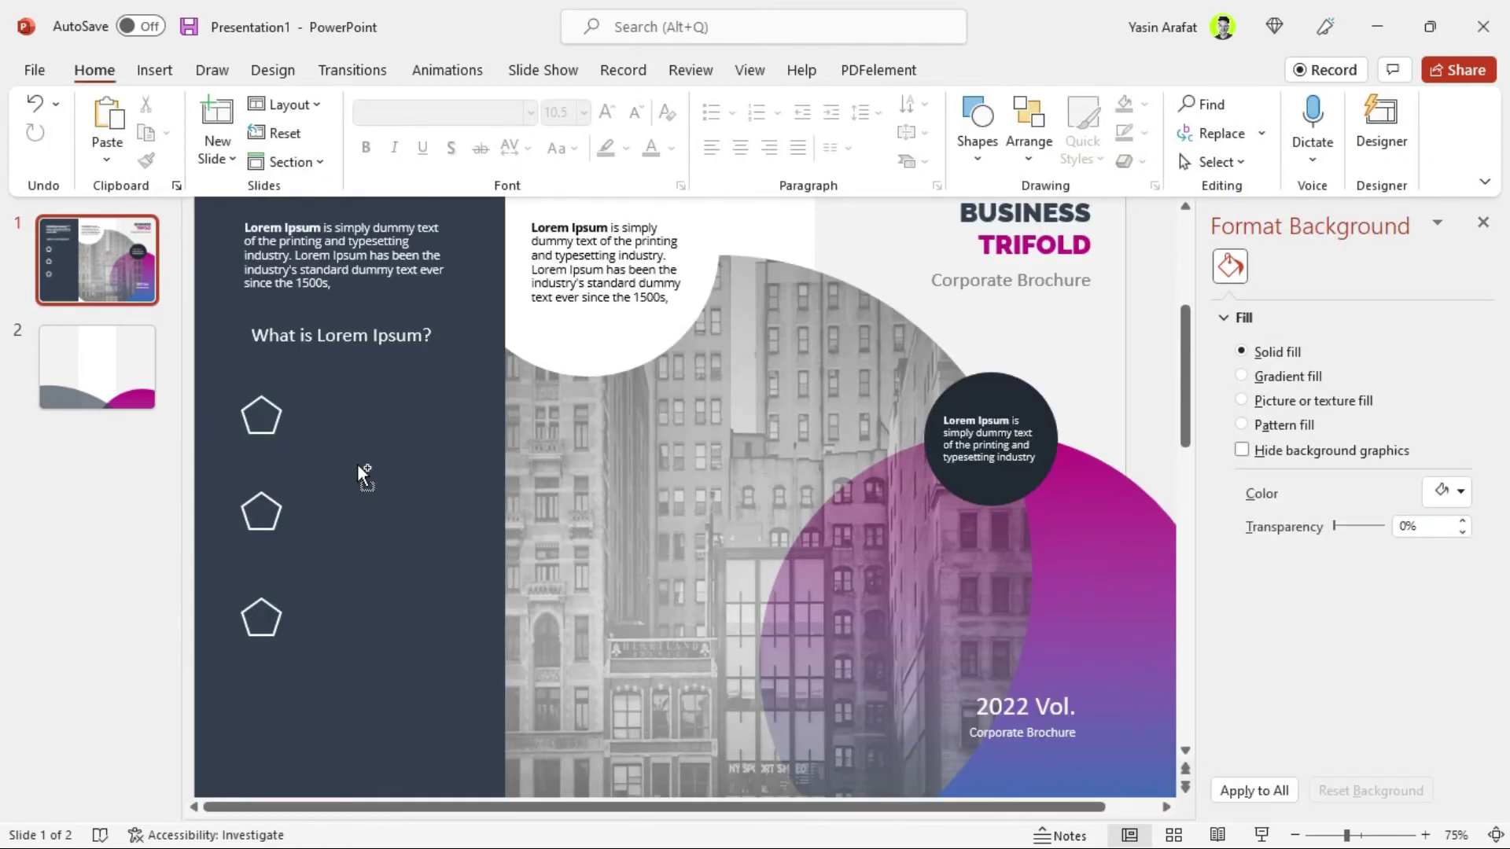
scroll(357, 464, "up", 5)
left_click_drag(708, 807, 325, 786)
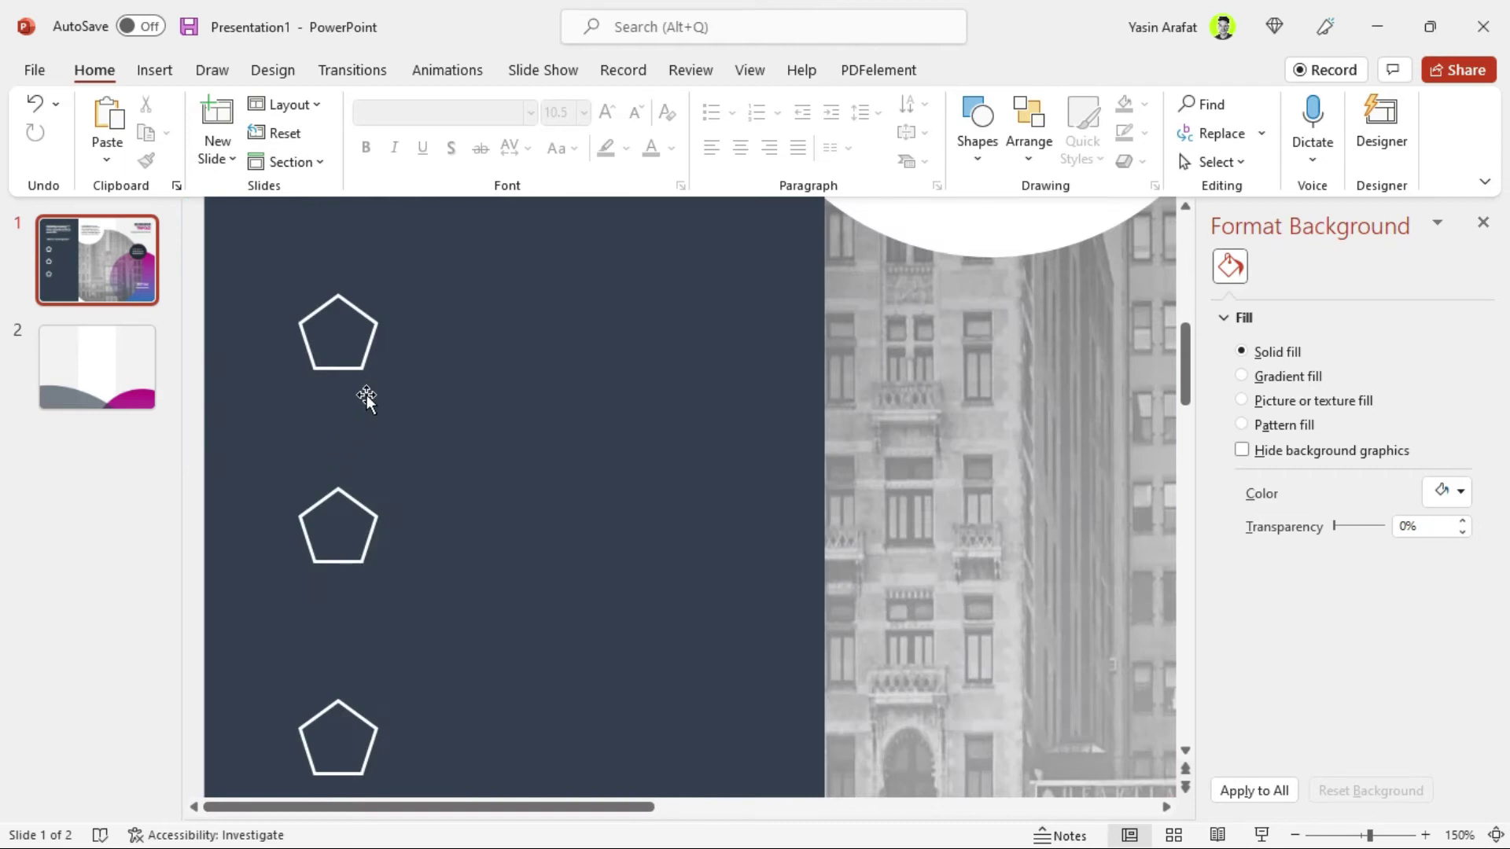
left_click(163, 69)
left_click(426, 126)
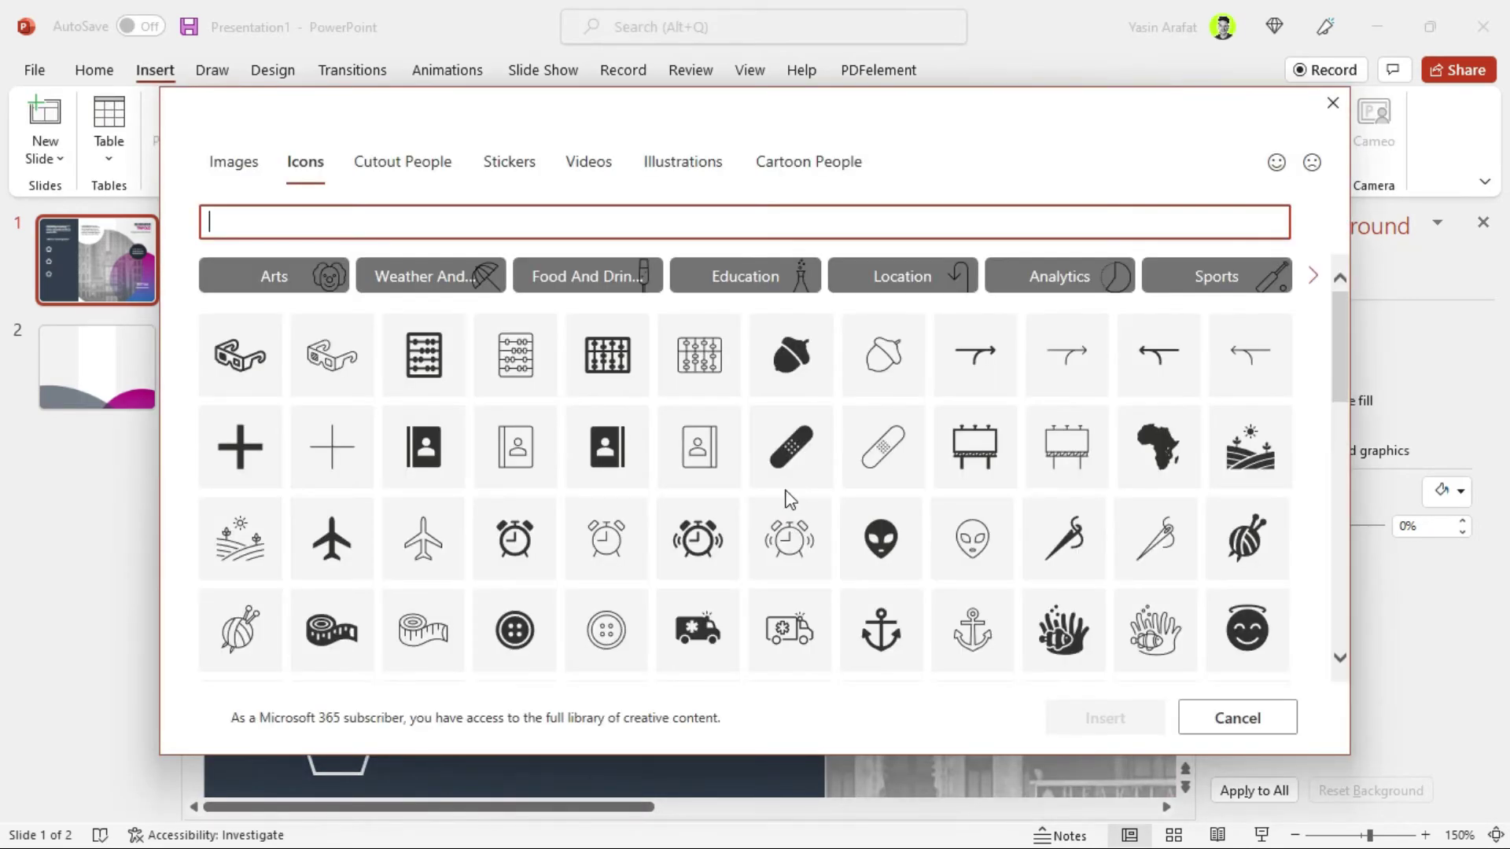
left_click(341, 550)
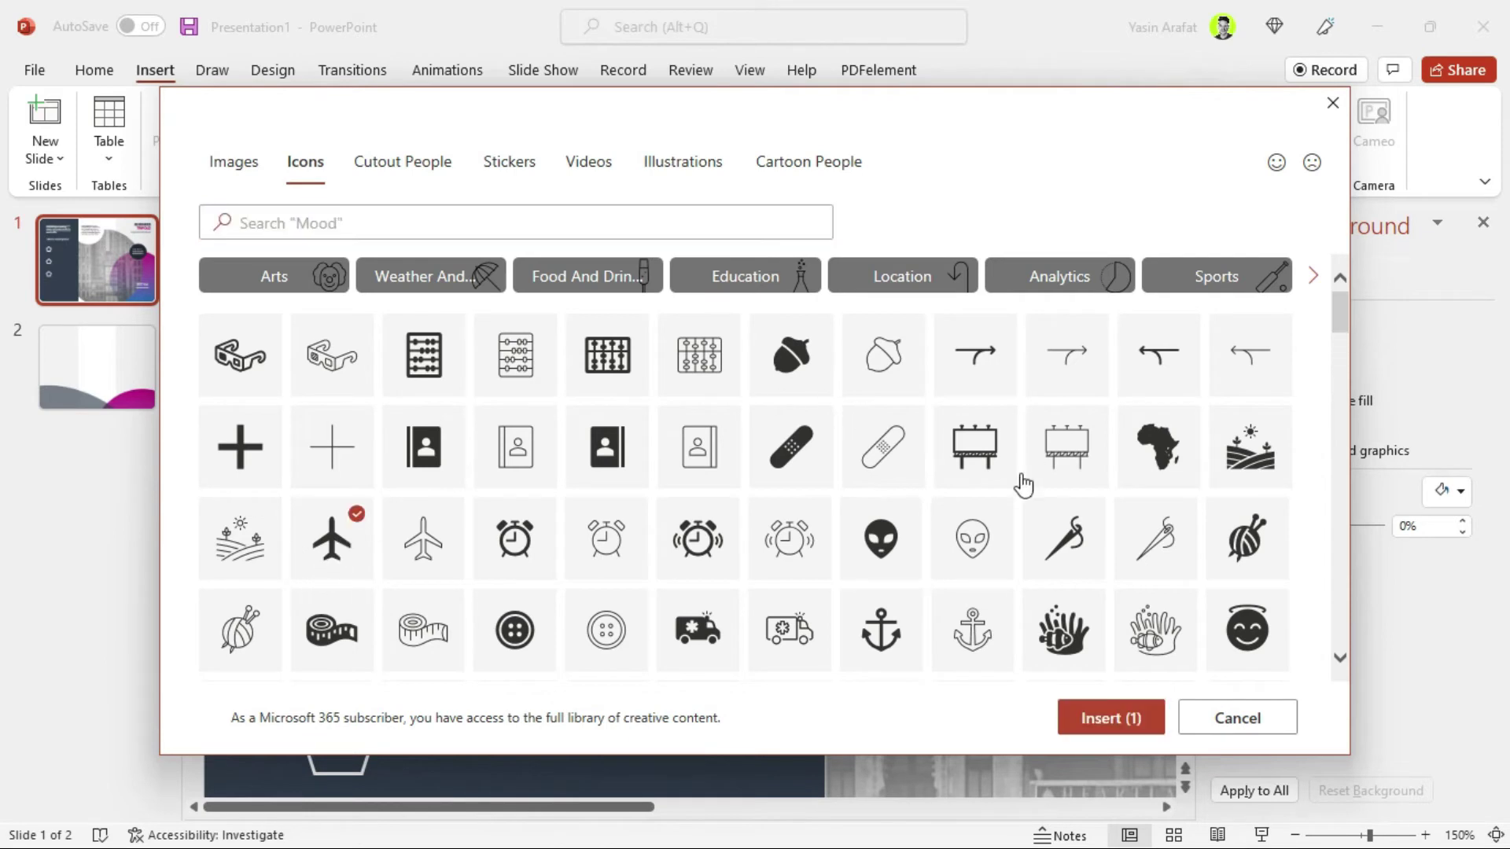
left_click(985, 455)
left_click(1101, 718)
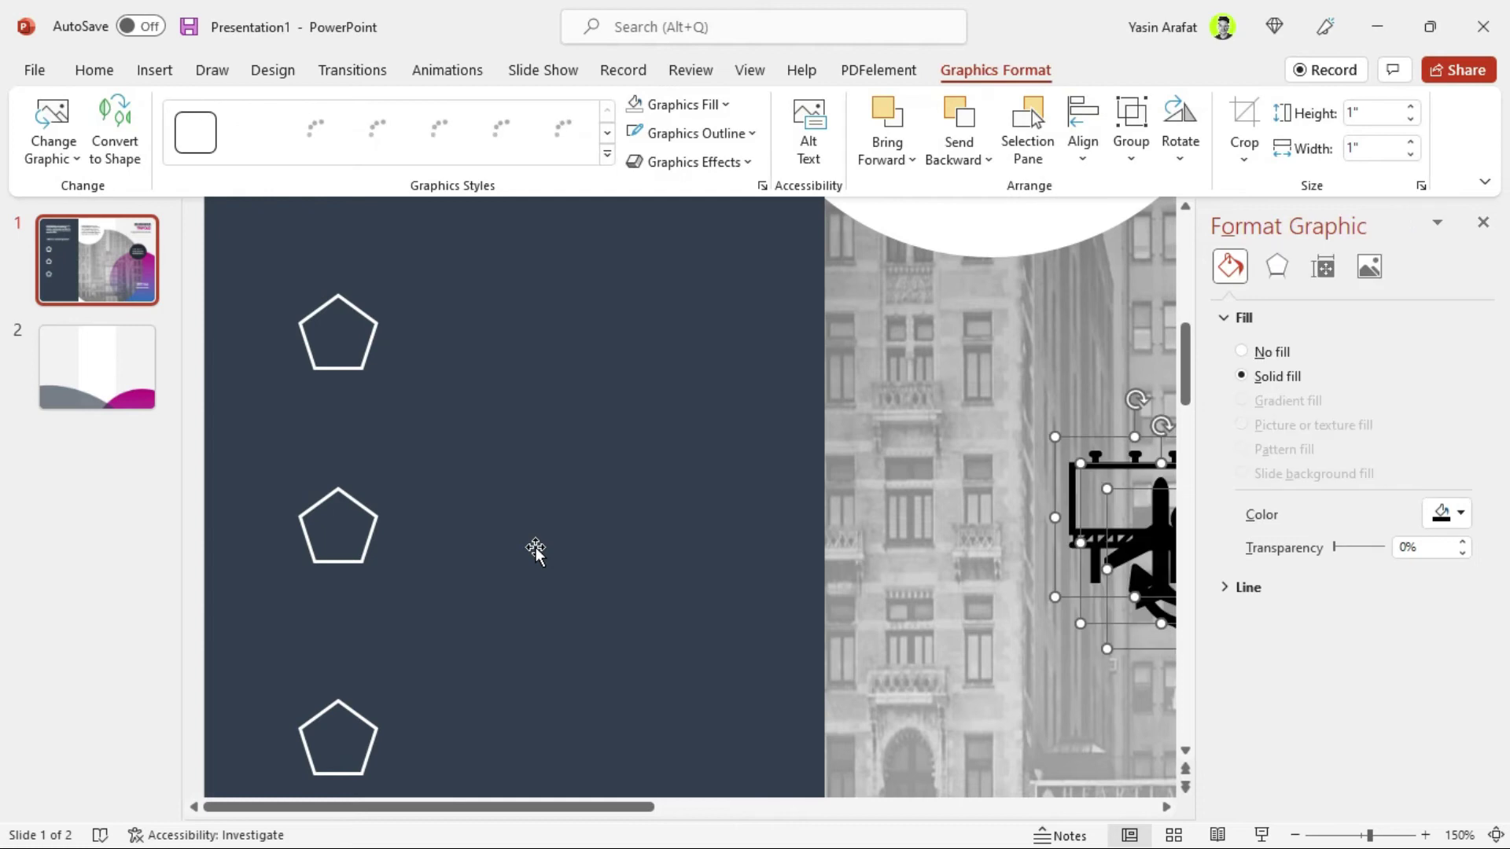
- Move the icons onto the dark panel, shrink them, and give them white outline and fill
left_click_drag(859, 555, 550, 542)
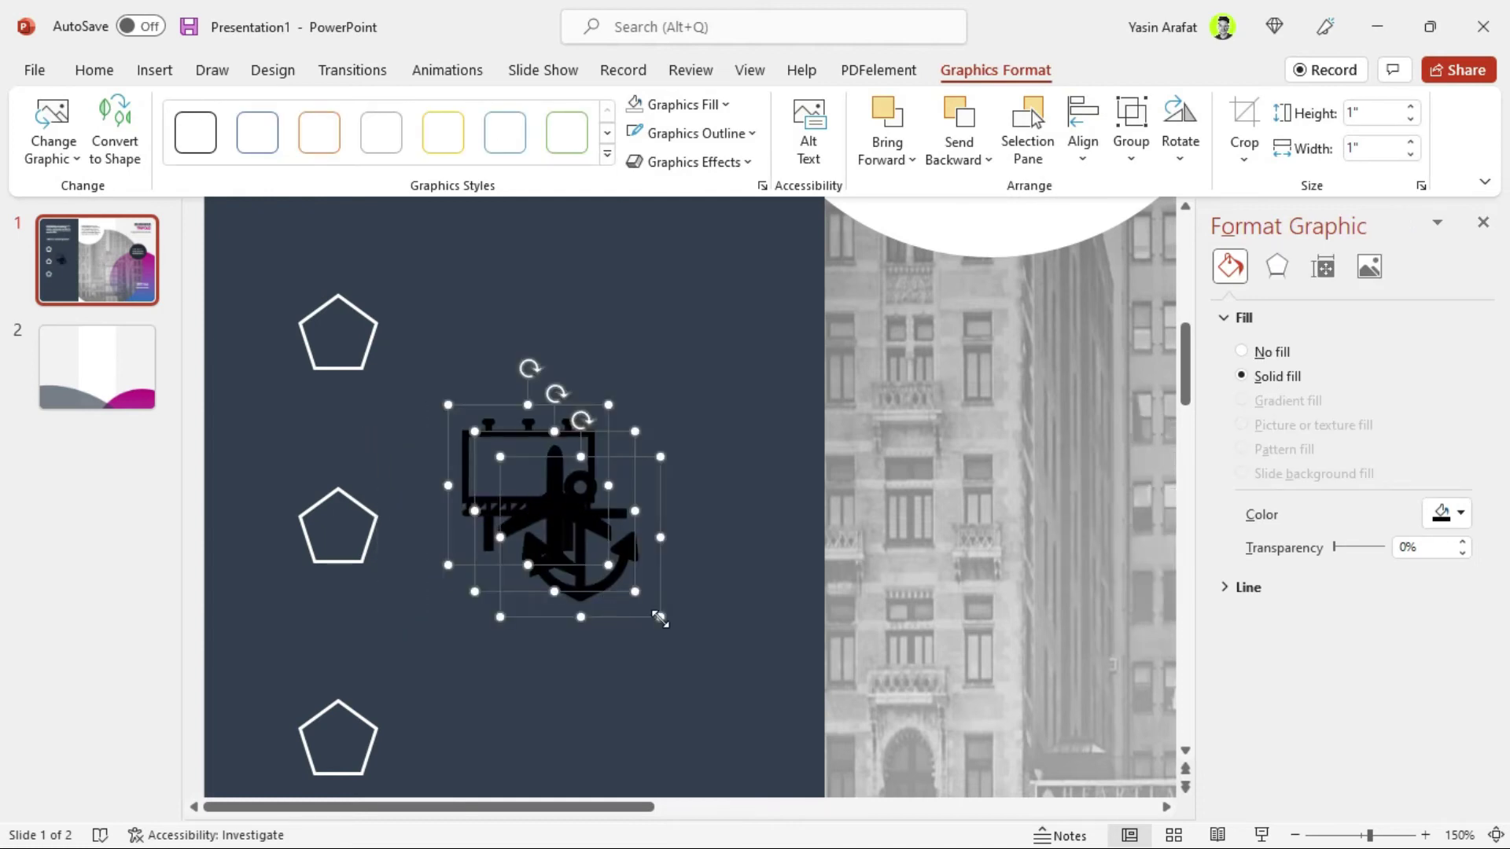
left_click_drag(659, 618, 545, 525)
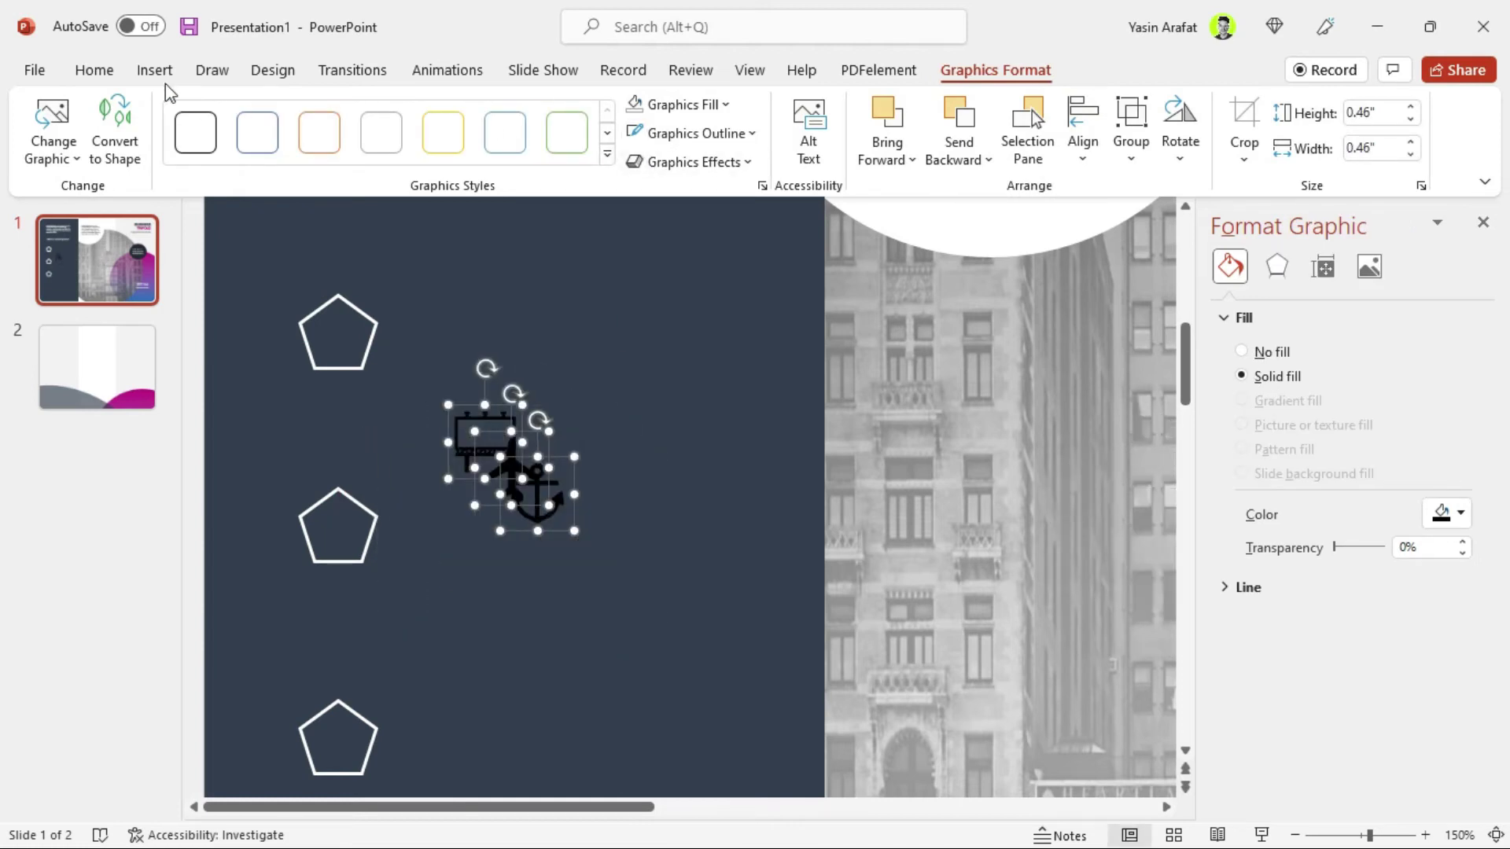
left_click(100, 72)
left_click(1124, 104)
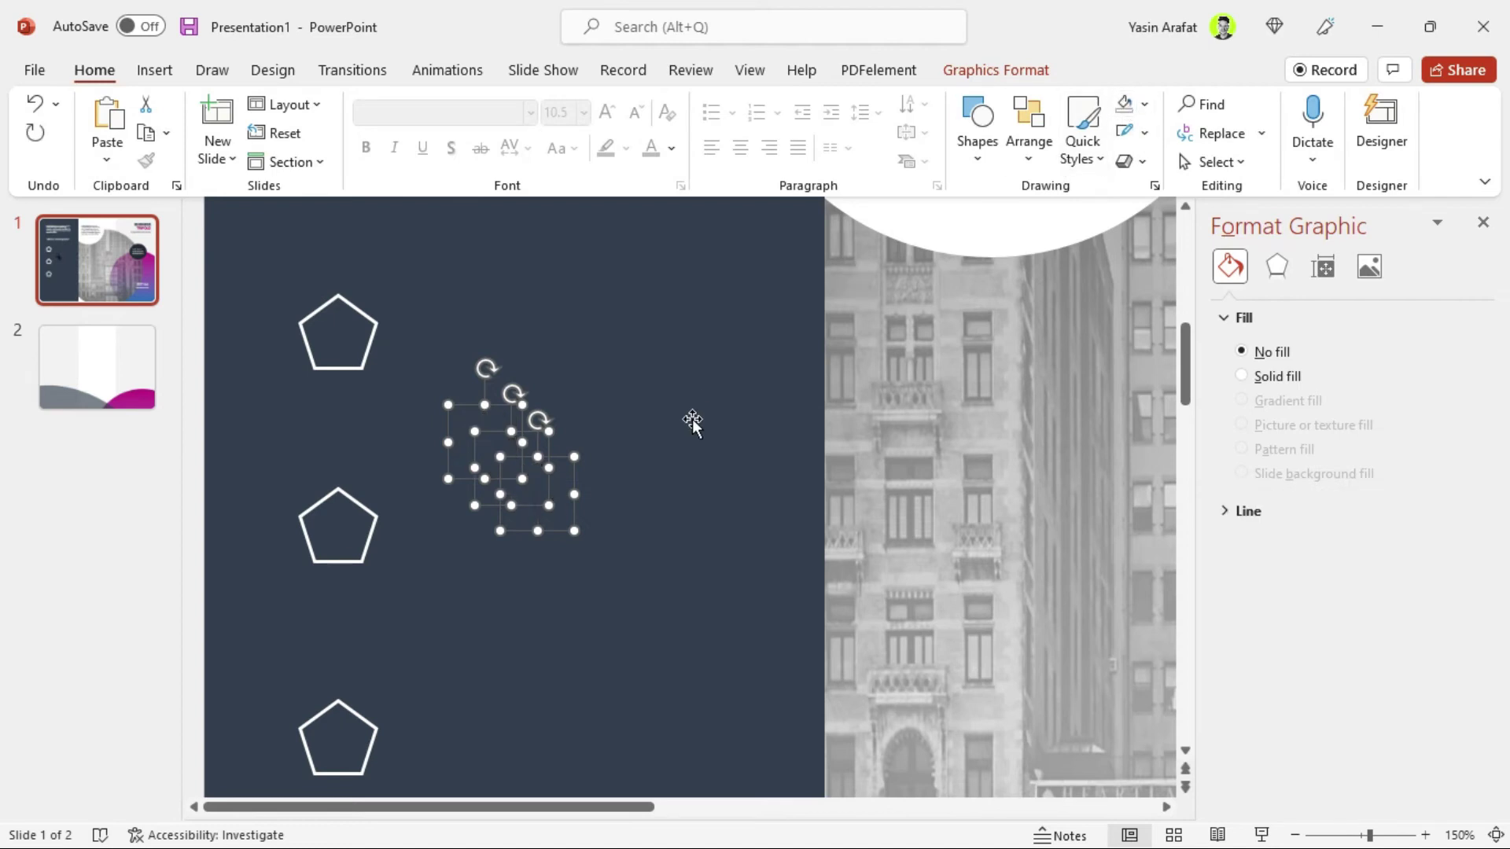
key("ctrl+z")
left_click(1144, 132)
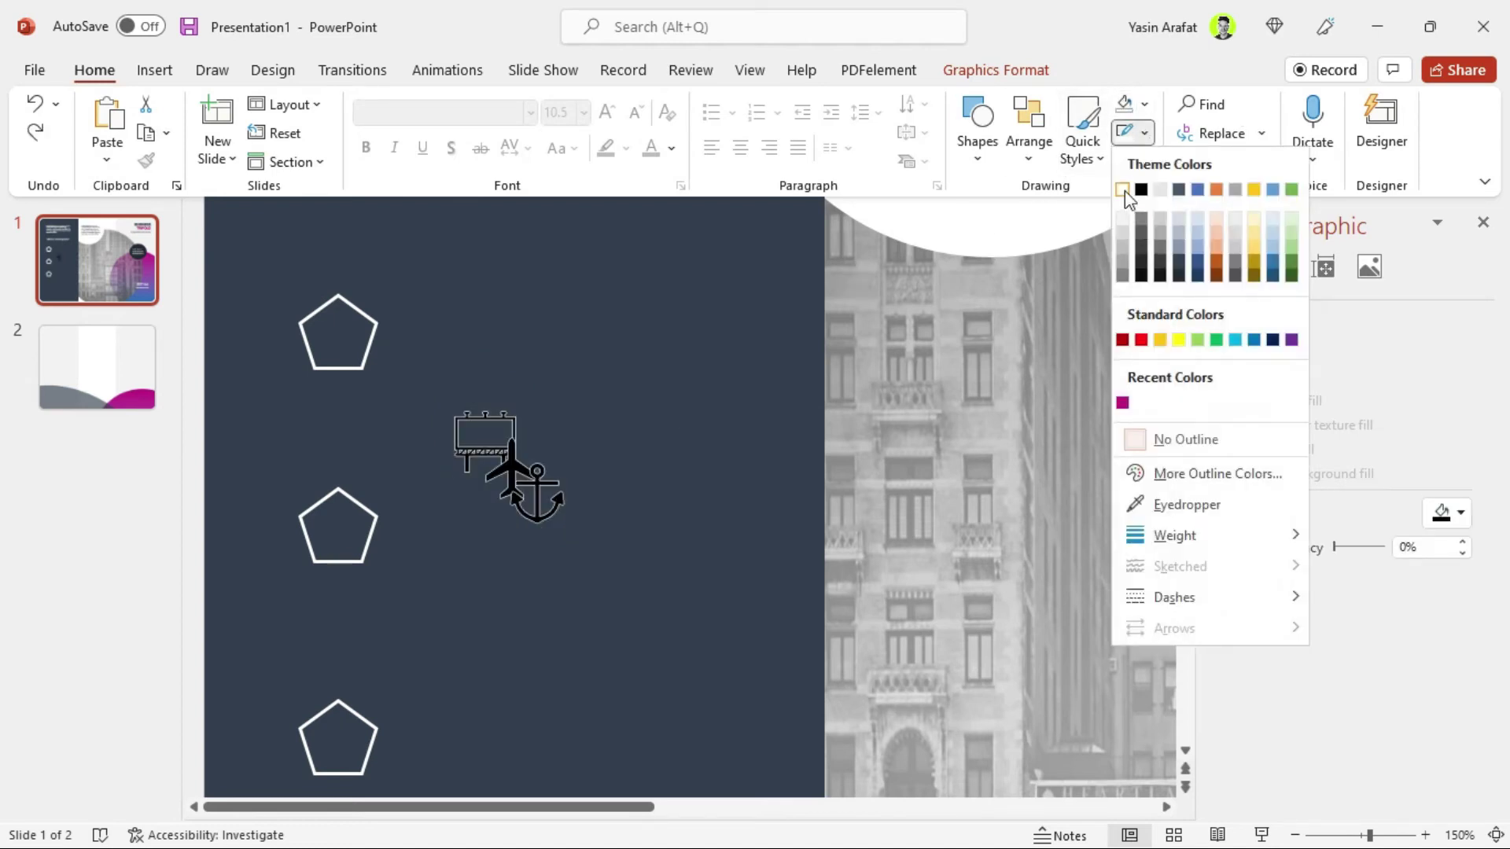
left_click(1125, 190)
left_click(1144, 104)
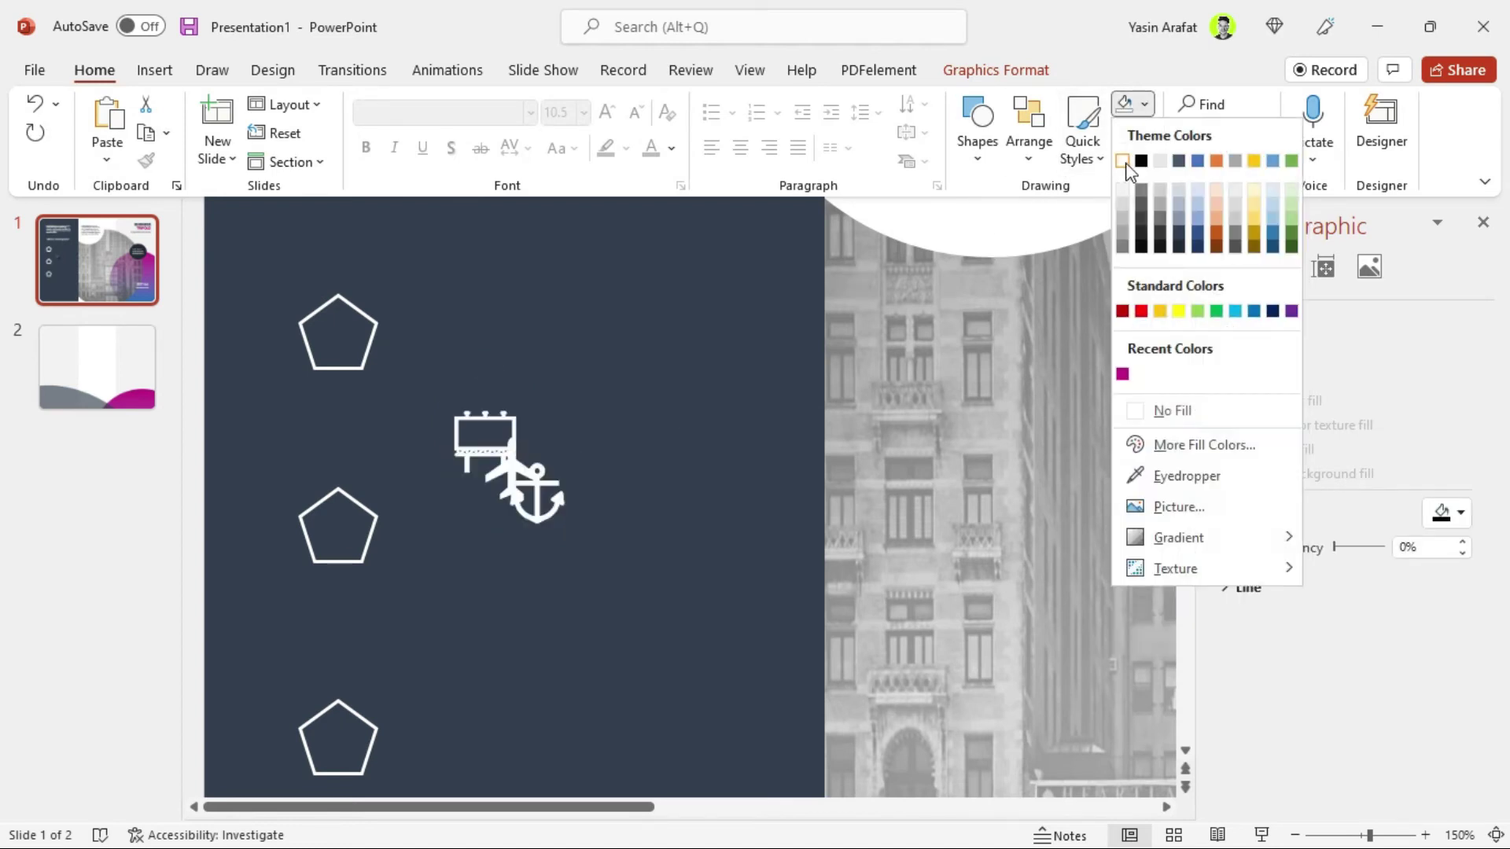
left_click(1122, 161)
left_click(522, 416)
- Place the billboard, anchor and airplane icons on the top, middle and bottom pentagons, resized and centre-aligned
left_click_drag(475, 449, 329, 351)
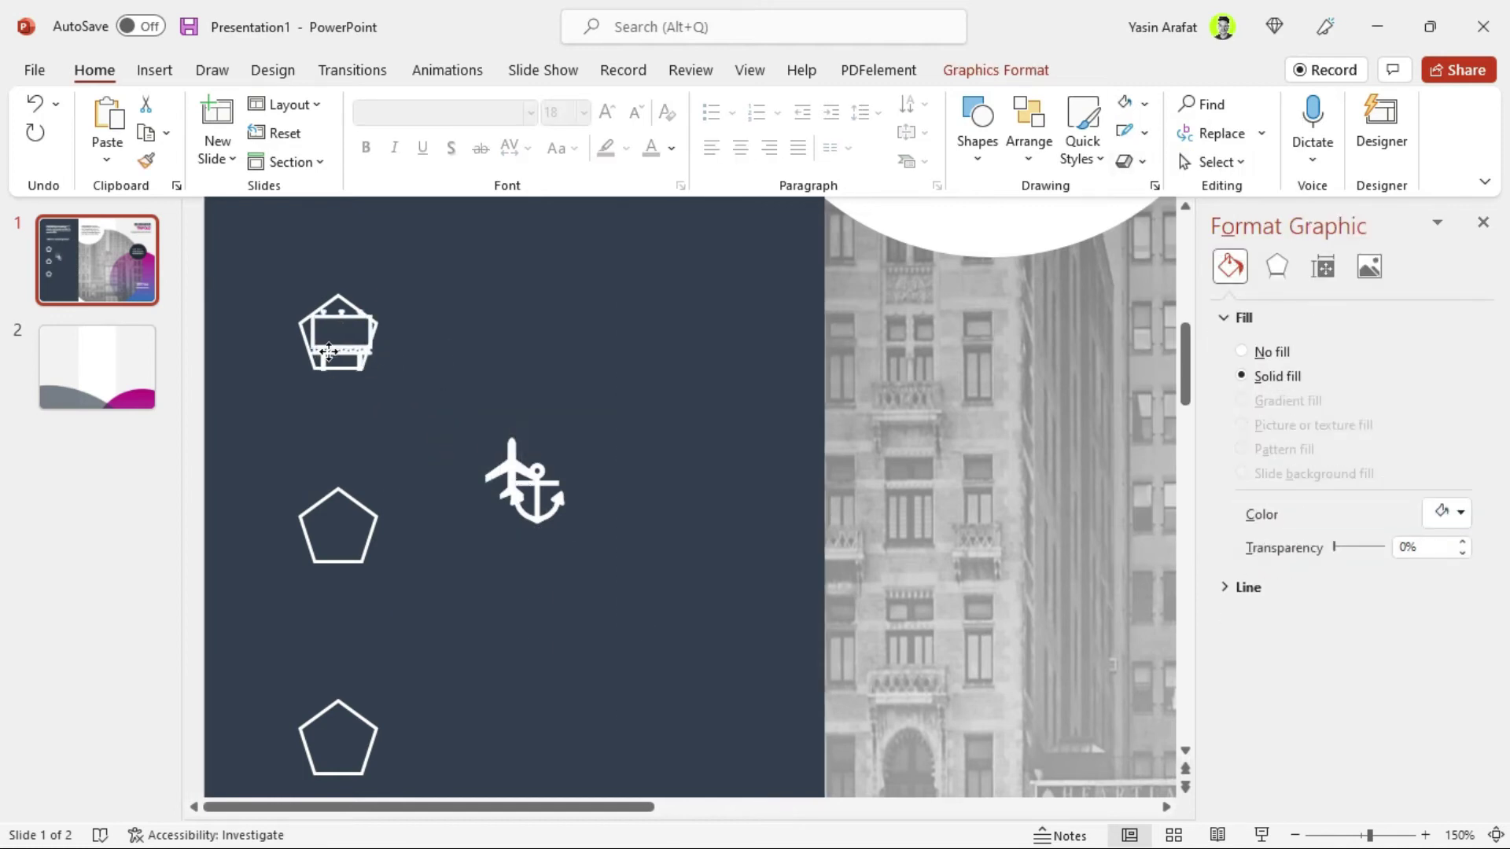
left_click_drag(490, 491, 292, 524)
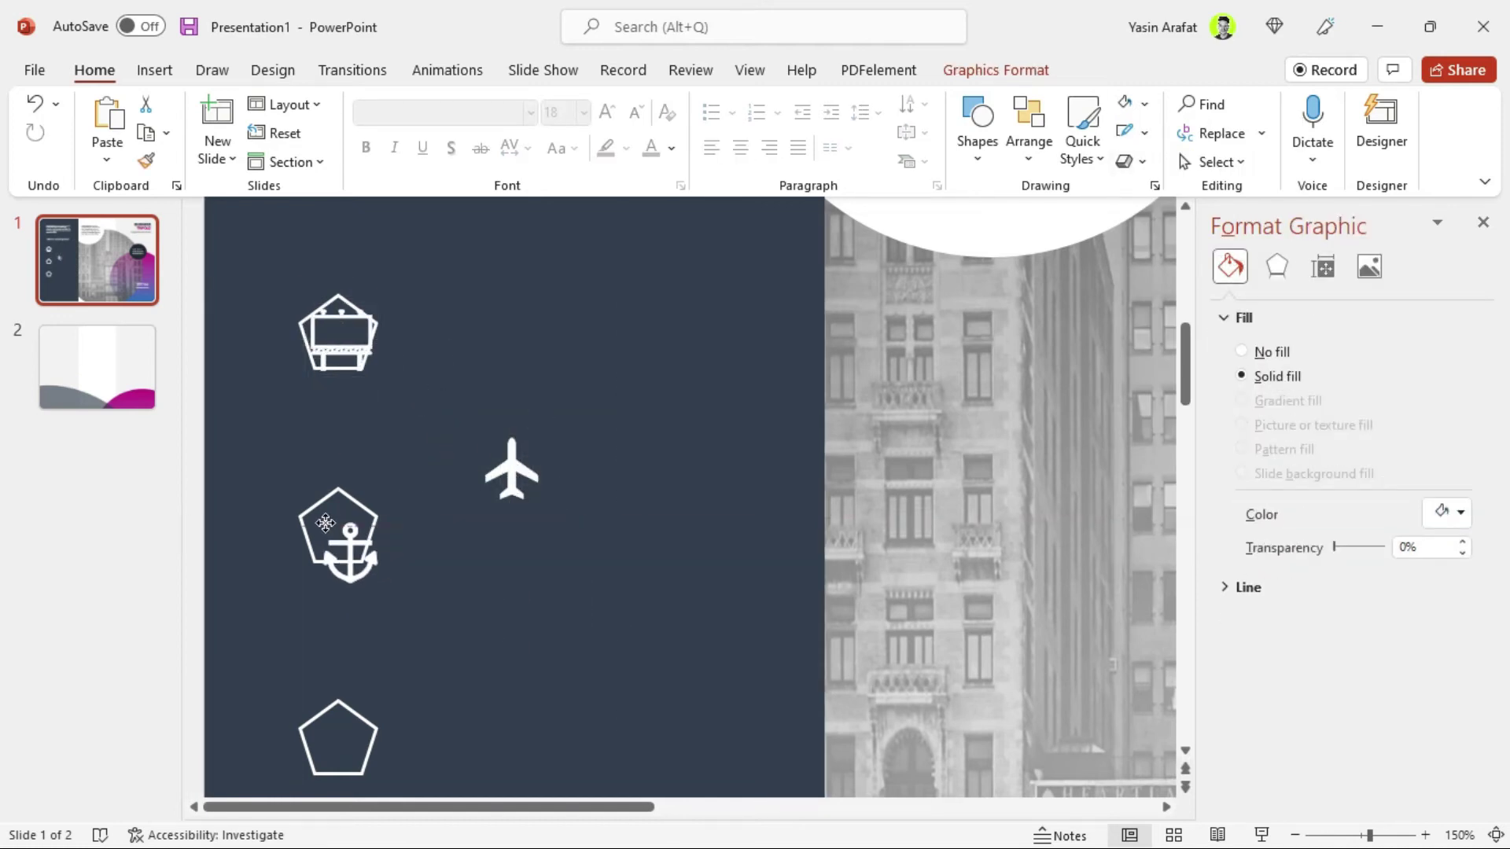
left_click_drag(518, 466, 339, 743)
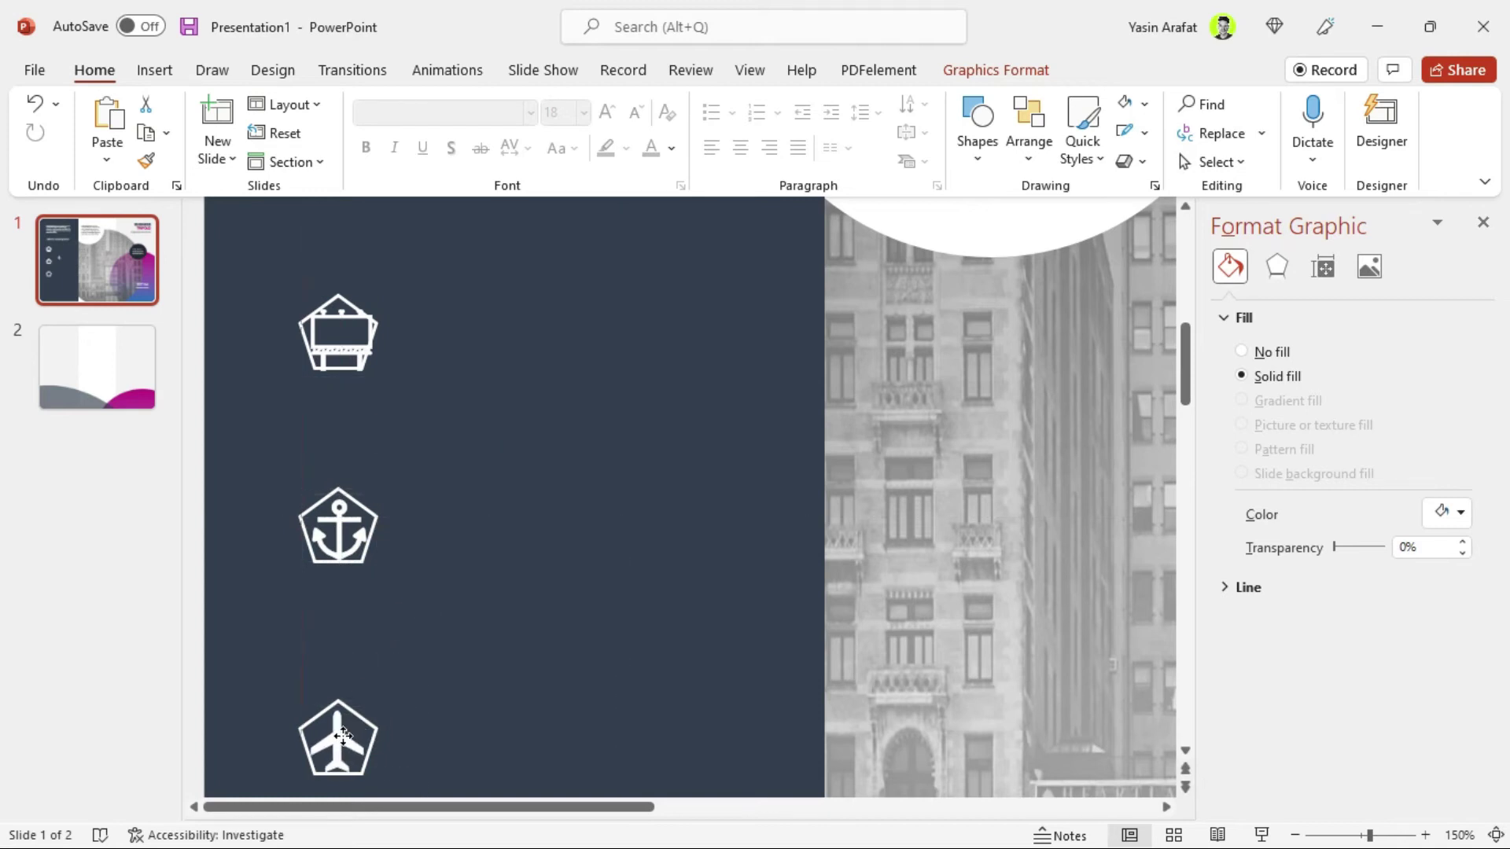
left_click(346, 550, "shift")
left_click(348, 354, "shift")
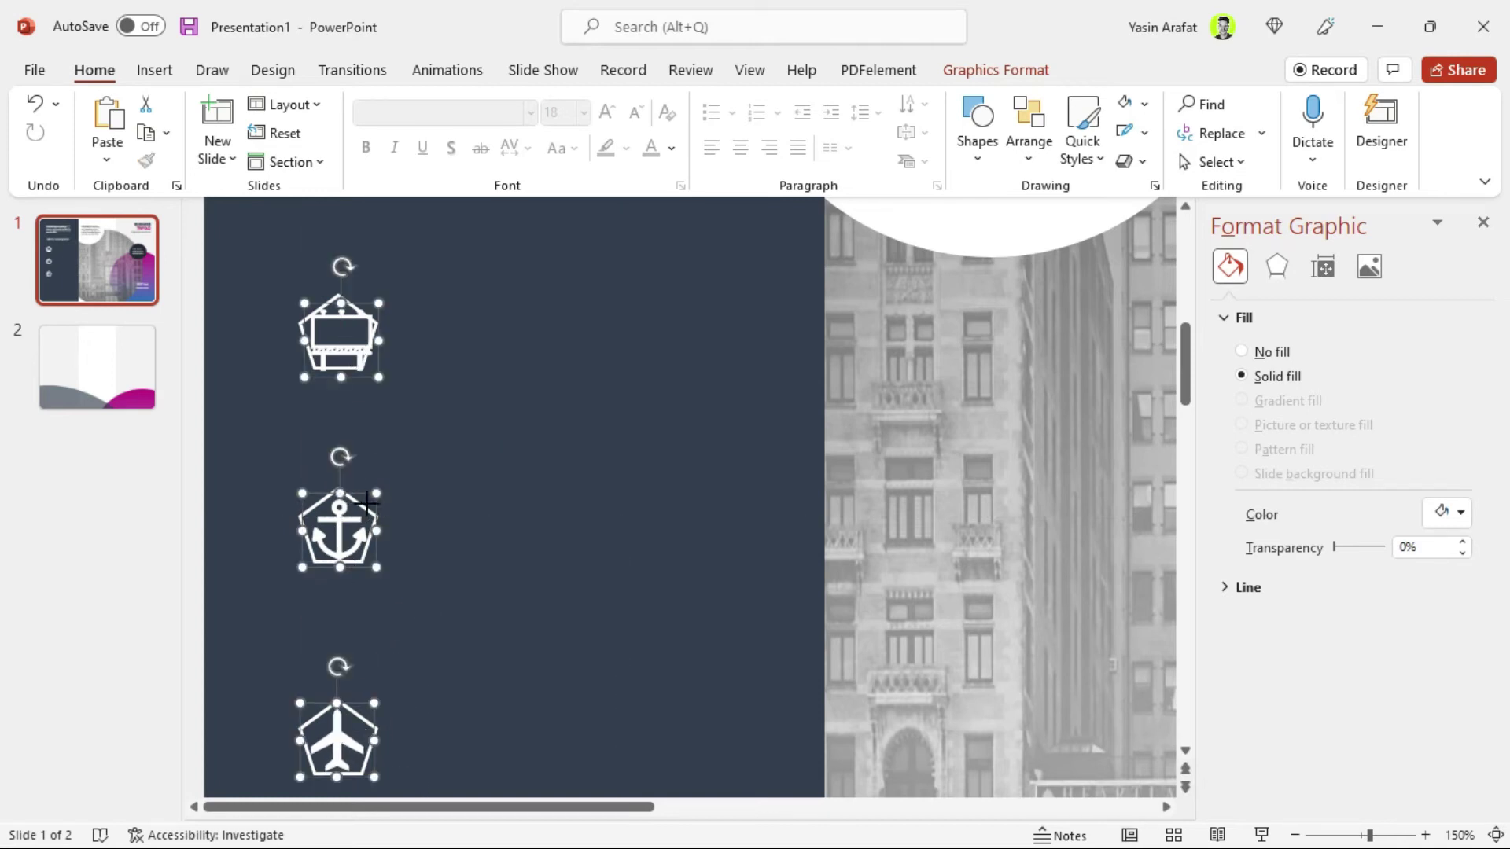
left_click_drag(366, 502, 358, 511)
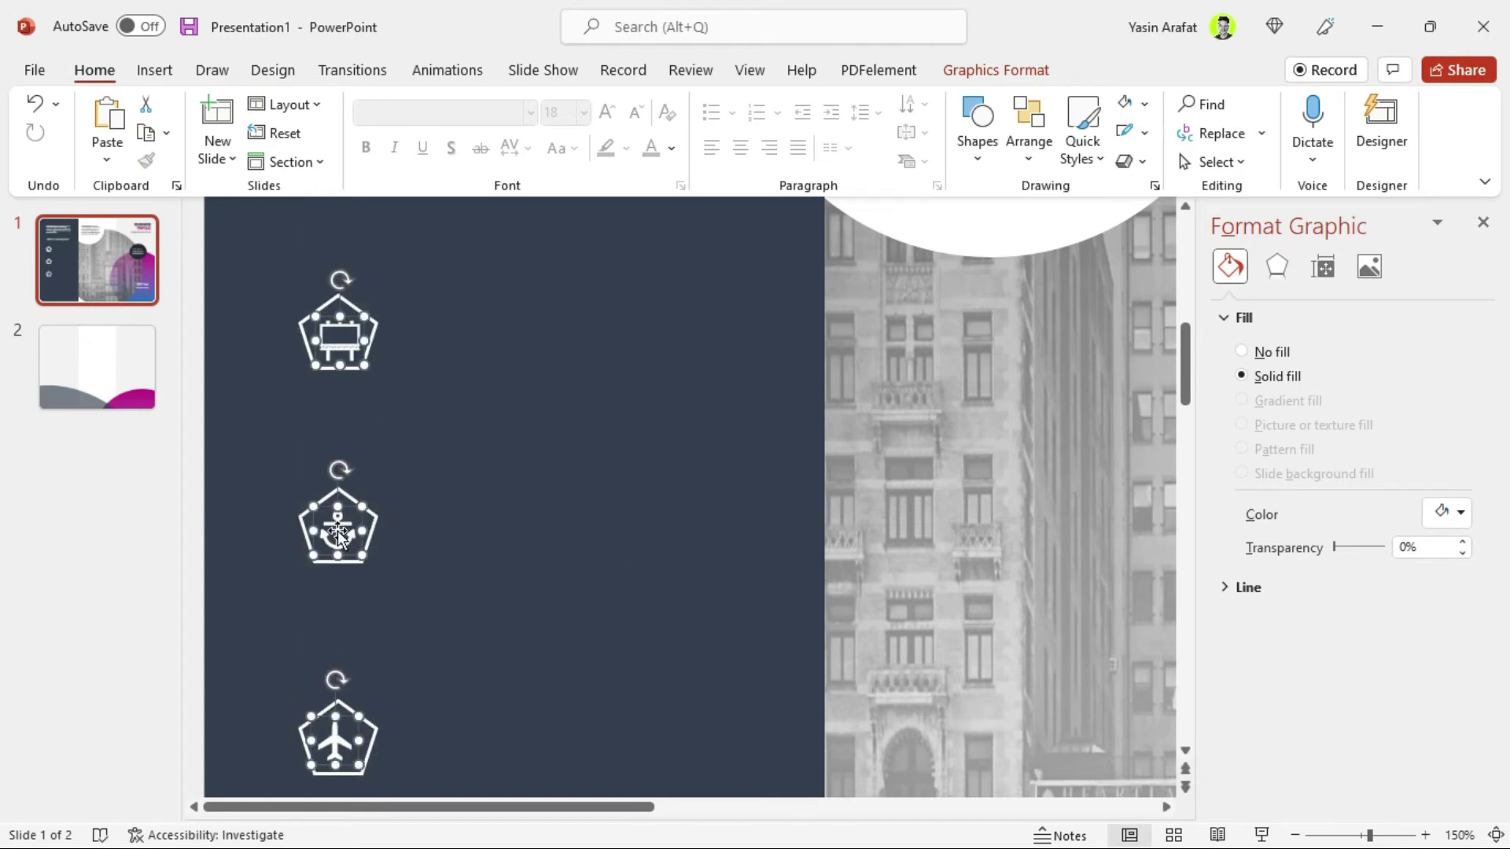
left_click(1029, 130)
mouse_move(1061, 508)
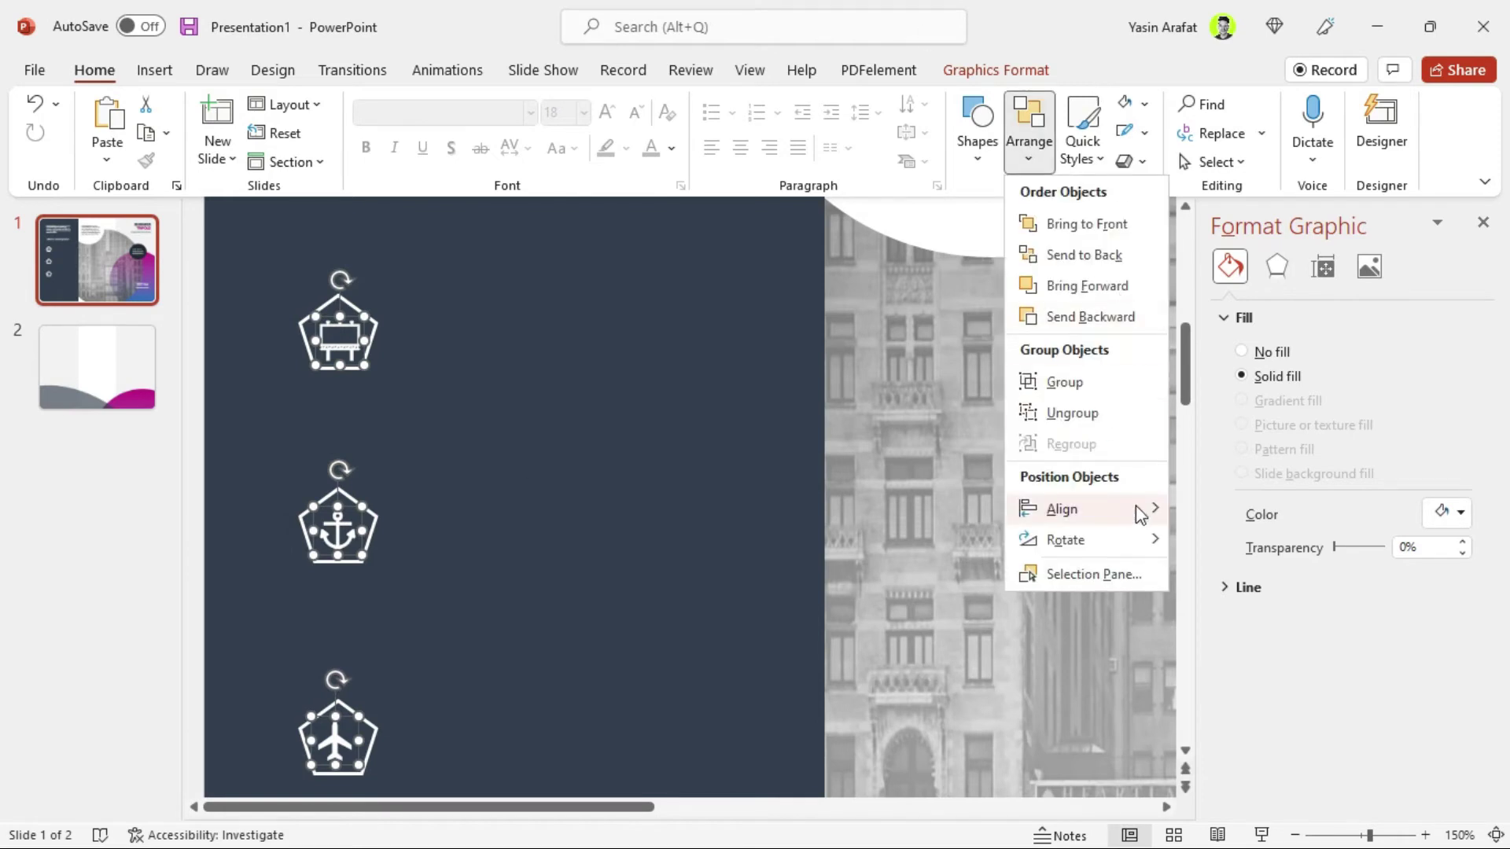
left_click(1253, 549)
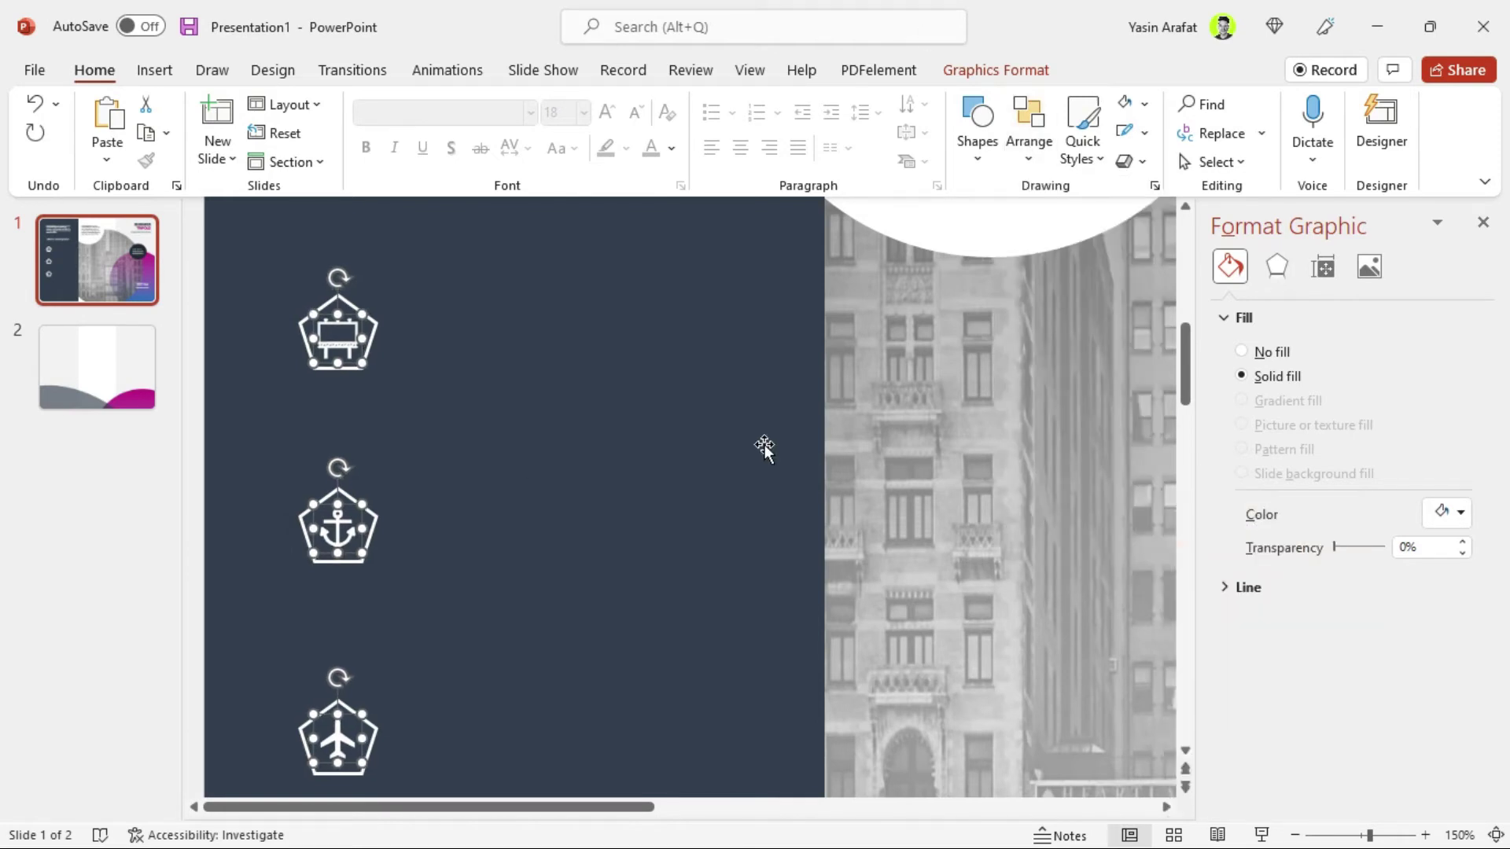
scroll(763, 445, "down", 5)
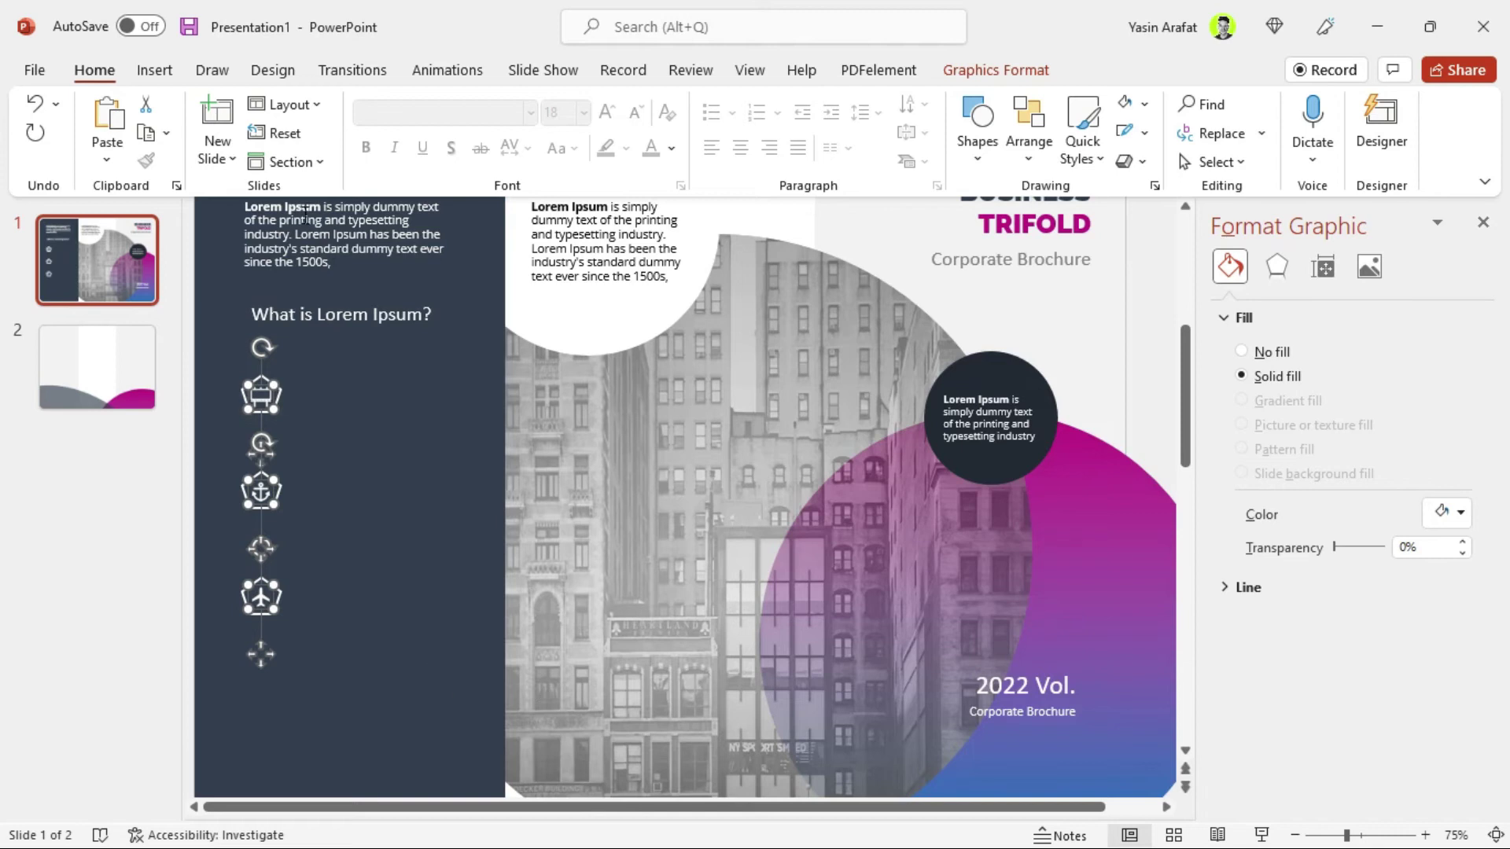
left_click(305, 212)
- Paste the industry's-standard-dummy-text sentence beside the billboard icon, narrowed and at font size 10
left_click_drag(331, 262, 295, 234)
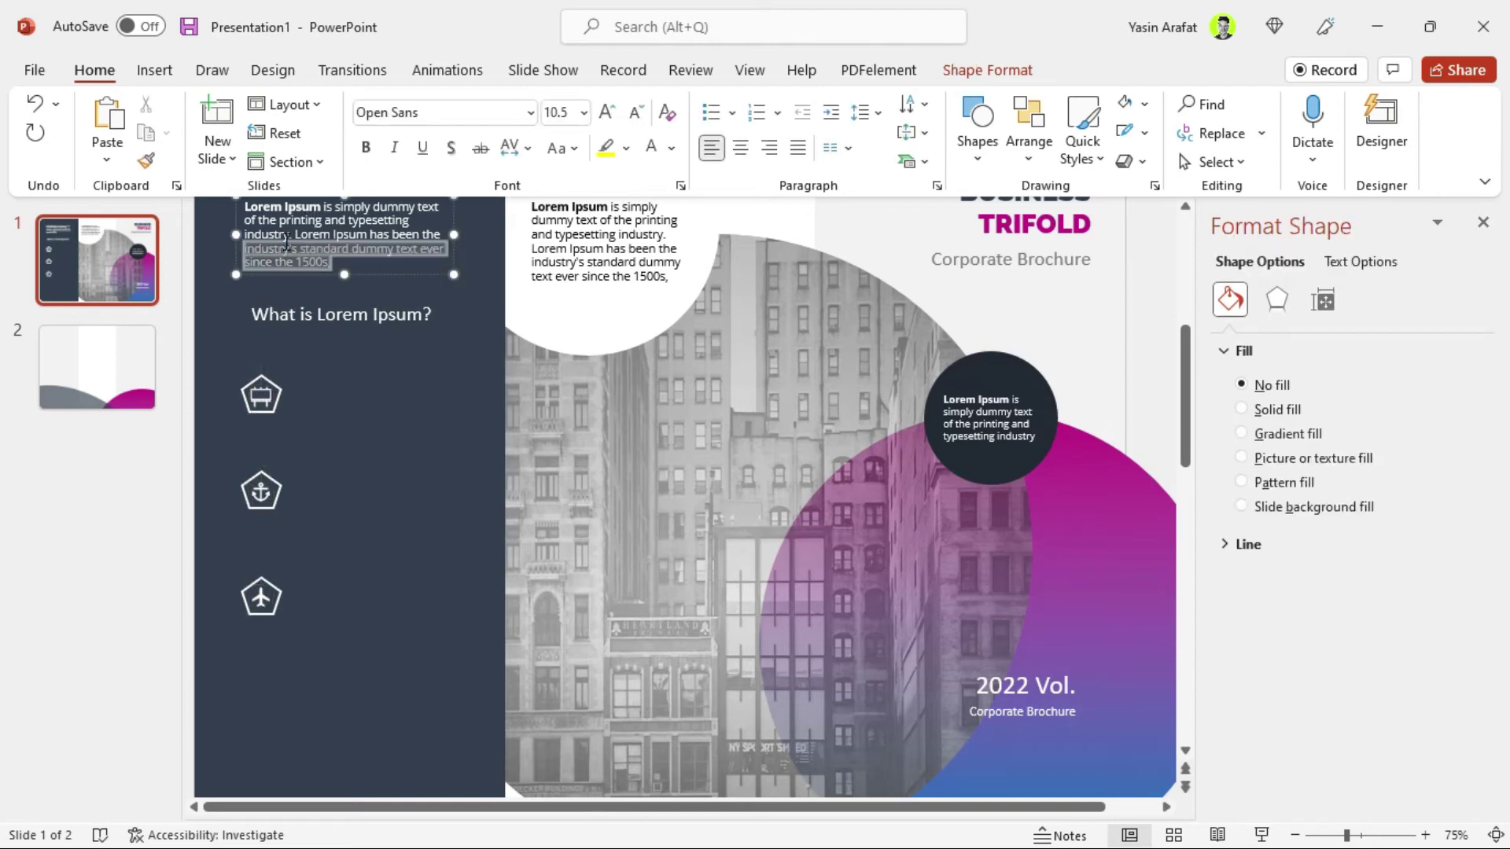
left_click(337, 365)
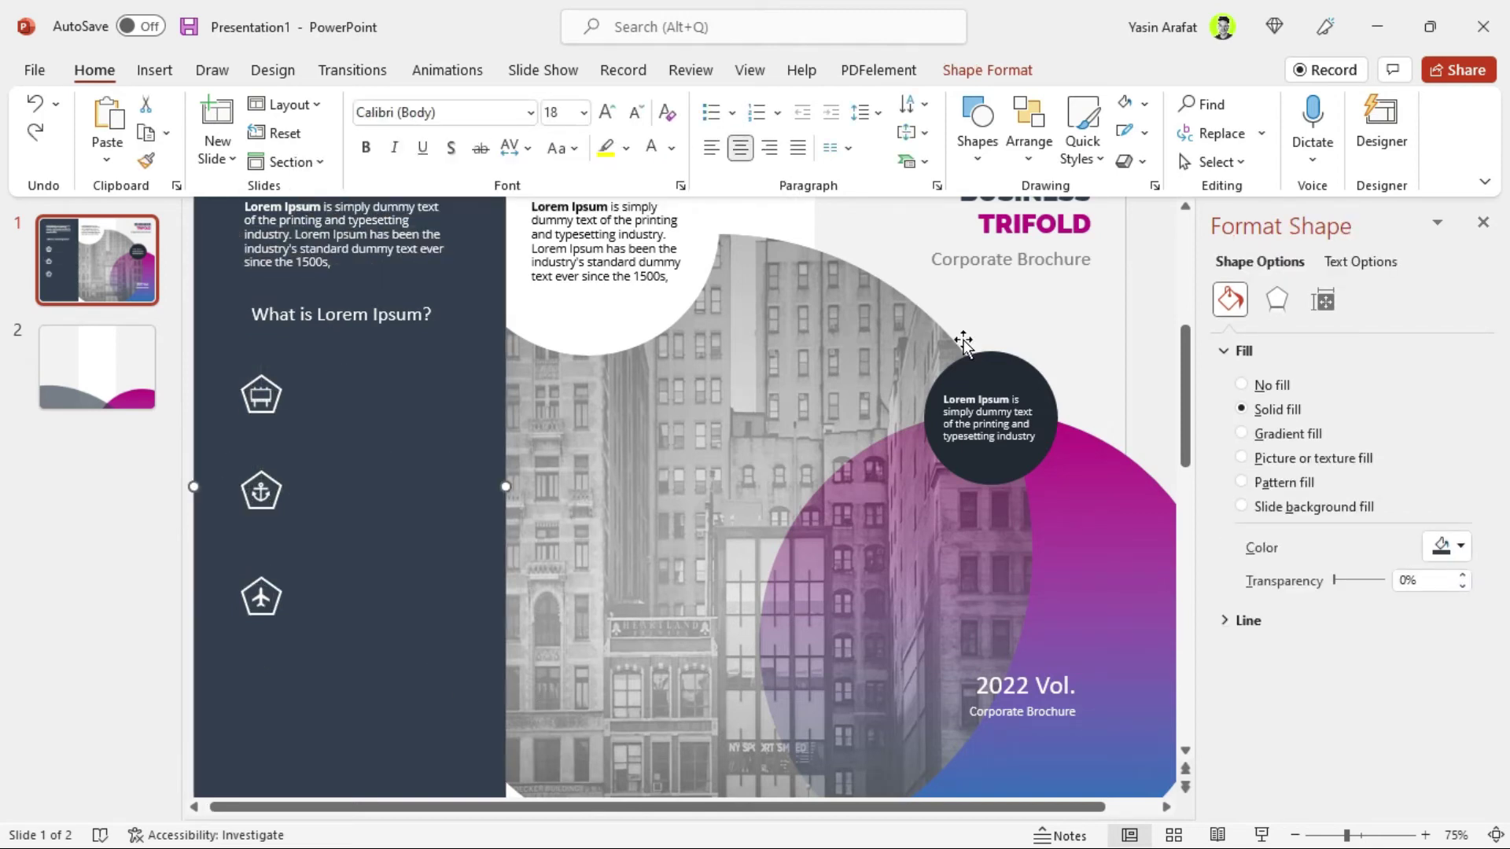
scroll(963, 342, "down", 2)
left_click(317, 428)
key("ctrl+v")
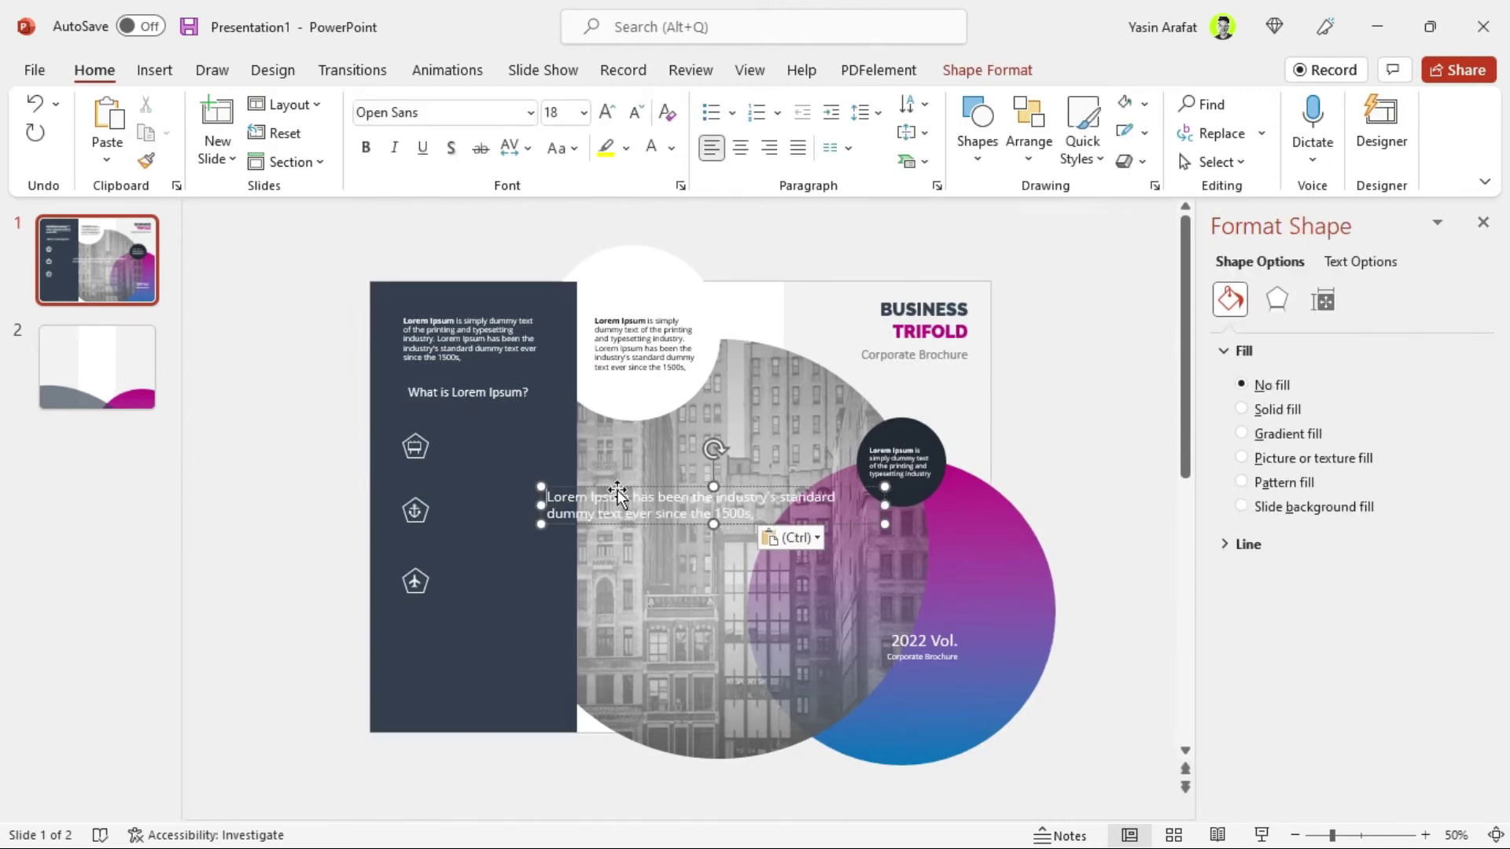
left_click_drag(618, 494, 510, 438)
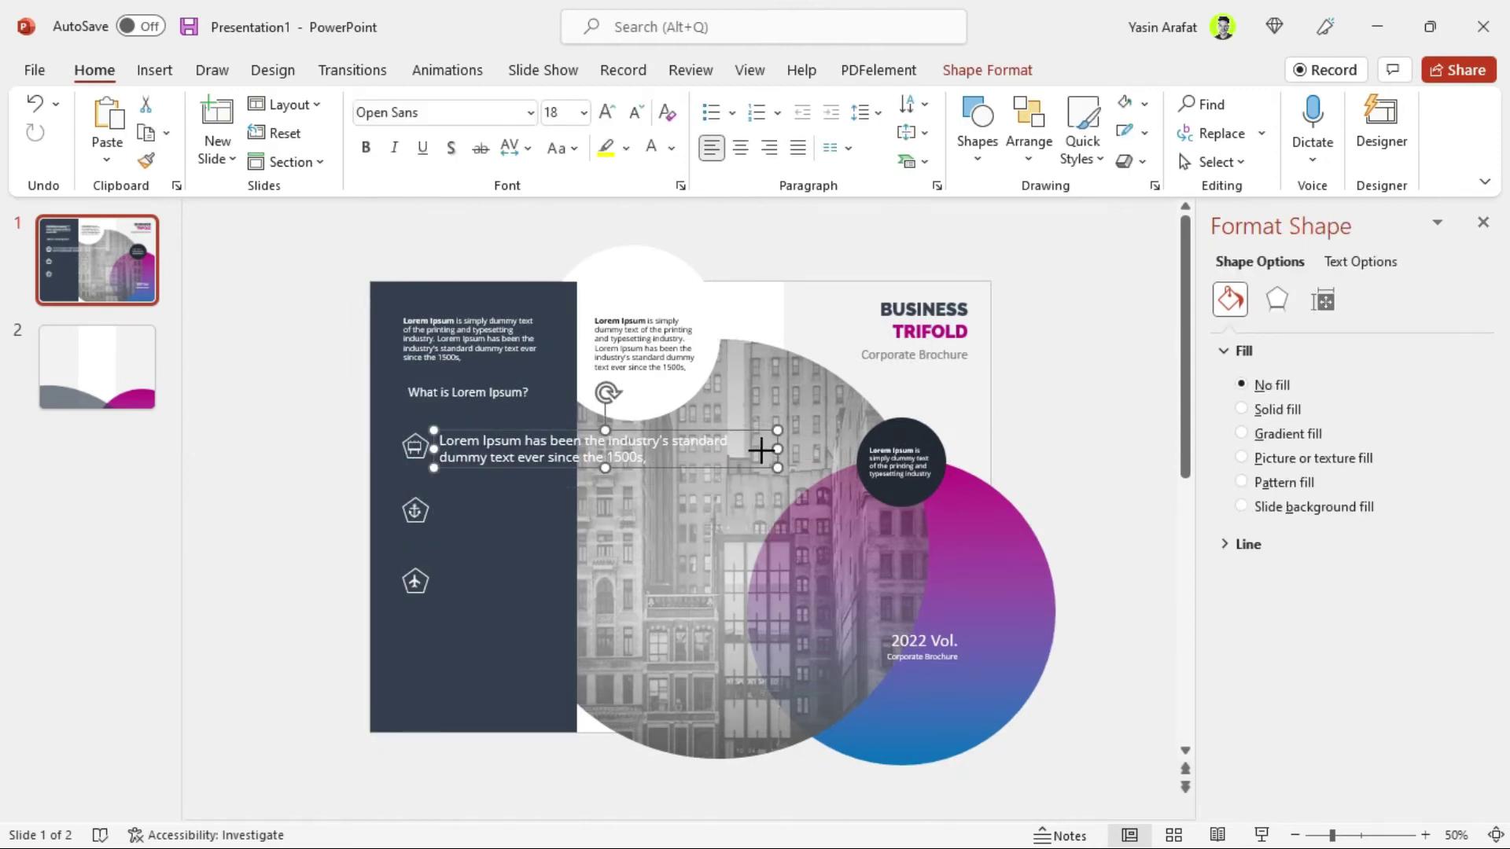
left_click_drag(777, 449, 543, 452)
left_click(635, 112)
left_click(635, 113)
left_click(636, 113)
left_click(635, 112)
left_click(635, 112)
scroll(301, 536, "up", 5, "ctrl")
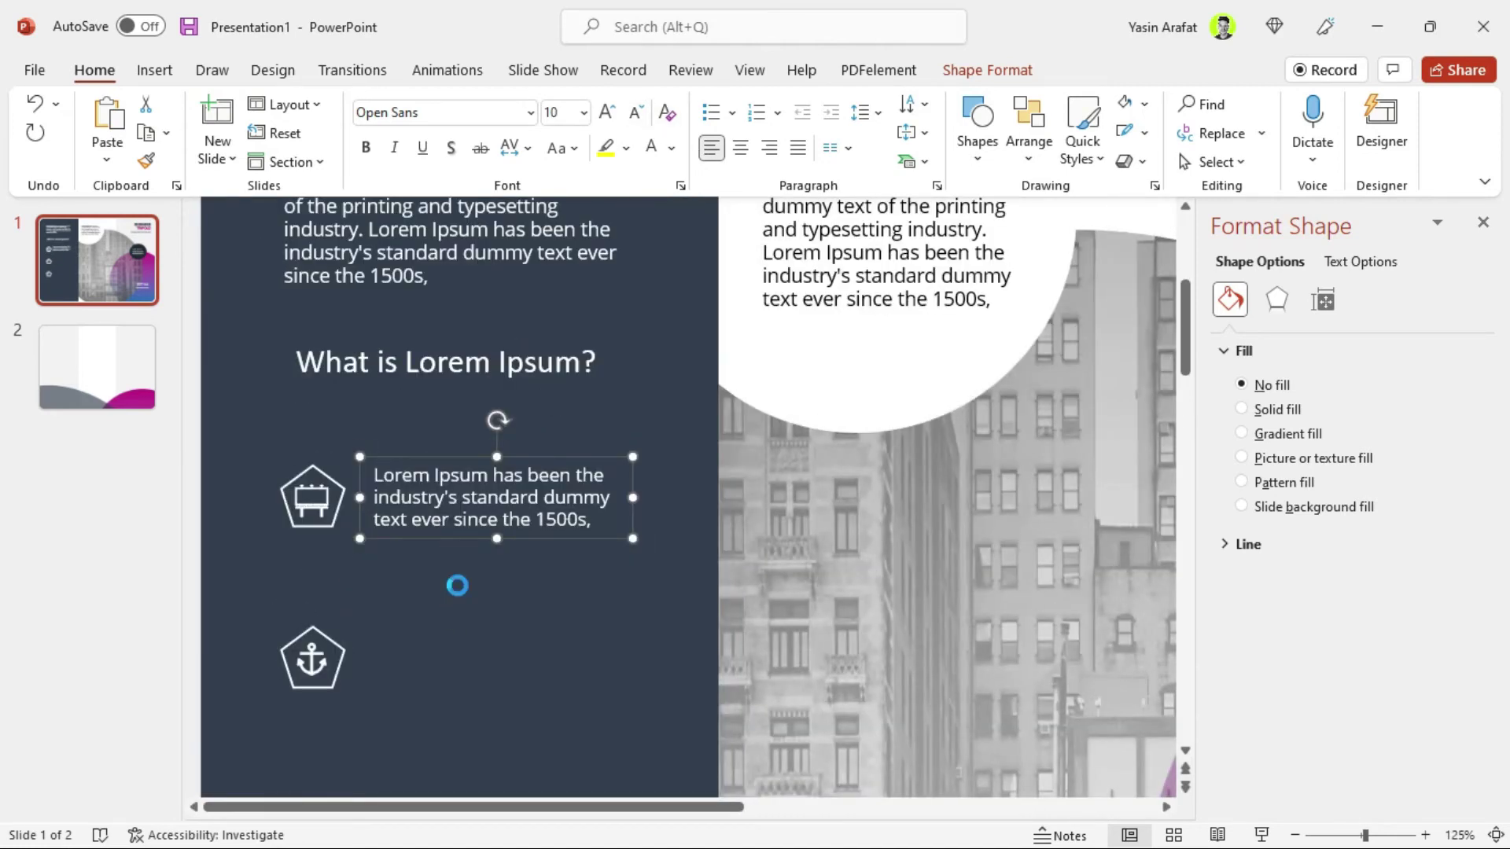
- Paste two more copies of the caption beside the anchor and airplane icons
key("ctrl+v")
left_click_drag(458, 550, 431, 702)
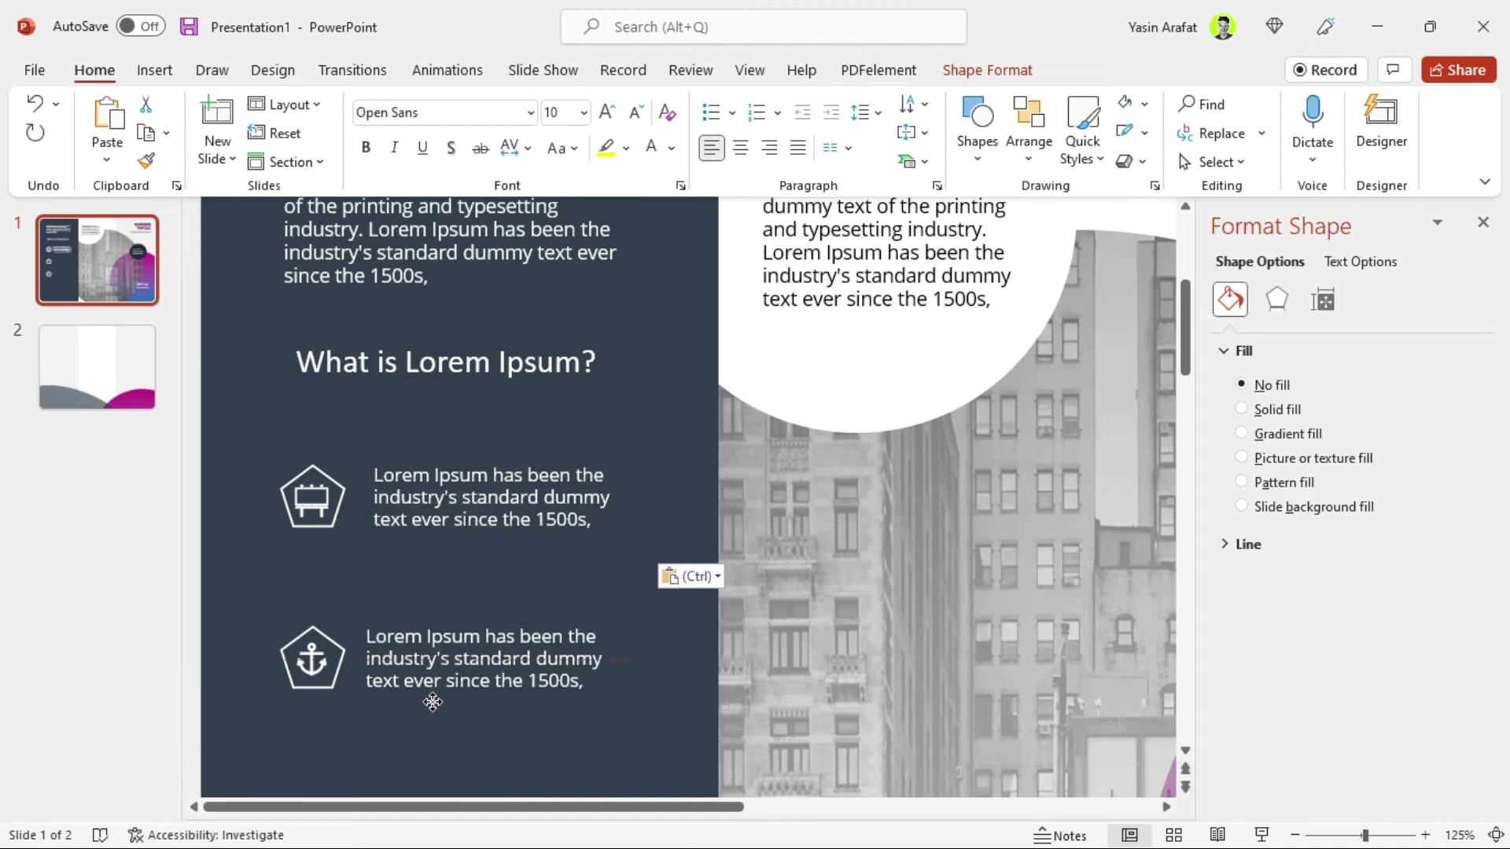
scroll(492, 692, "down", 3)
scroll(498, 665, "down", 2)
key("ctrl+v")
left_click_drag(442, 515, 416, 663)
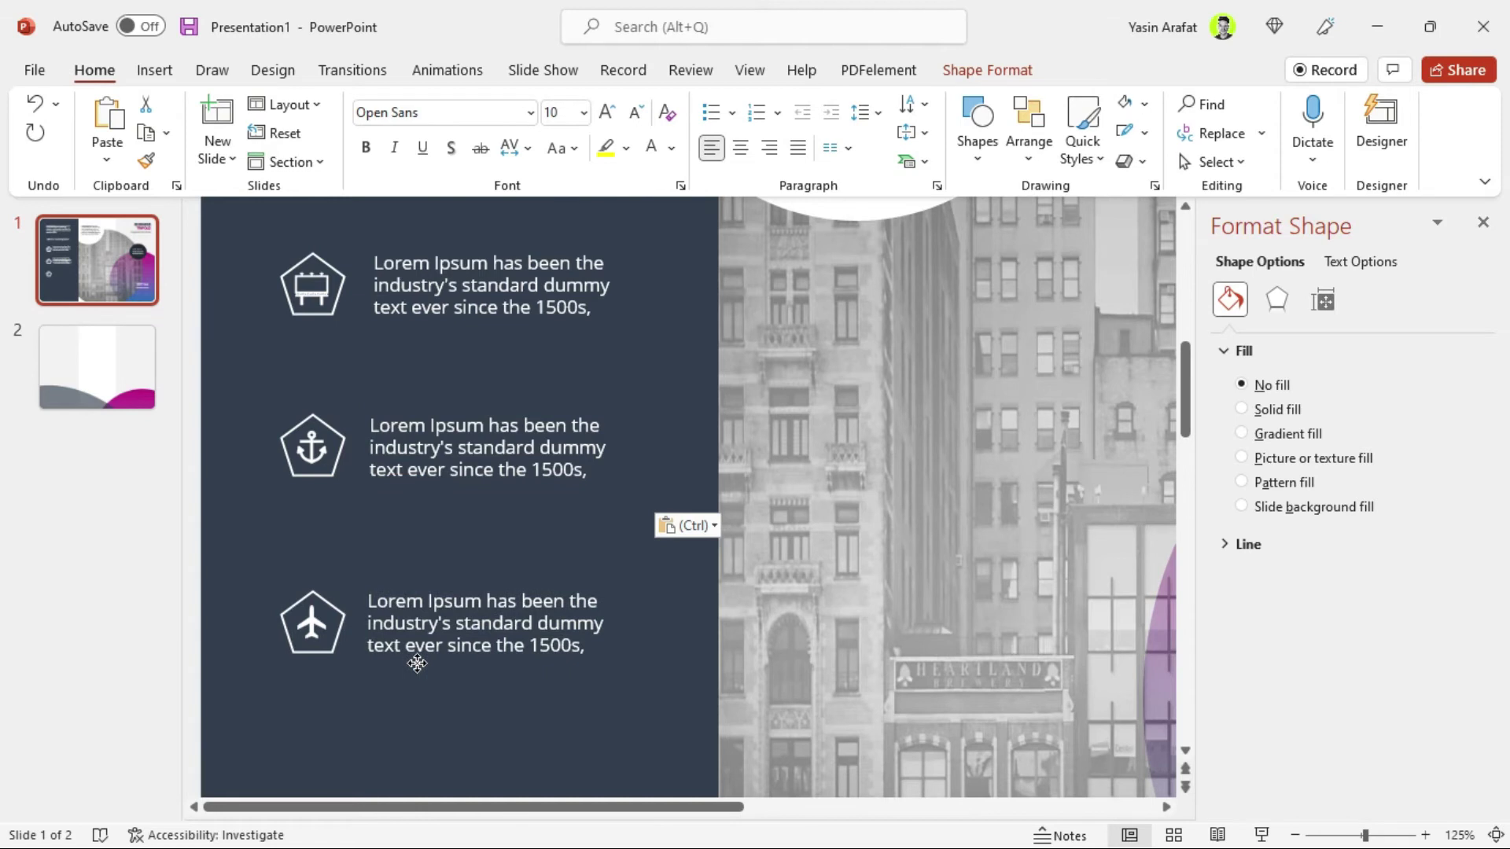
scroll(481, 662, "down", 5, "ctrl")
- Paste a copy of the top-left Lorem Ipsum paragraph below the airplane item
left_click(314, 721)
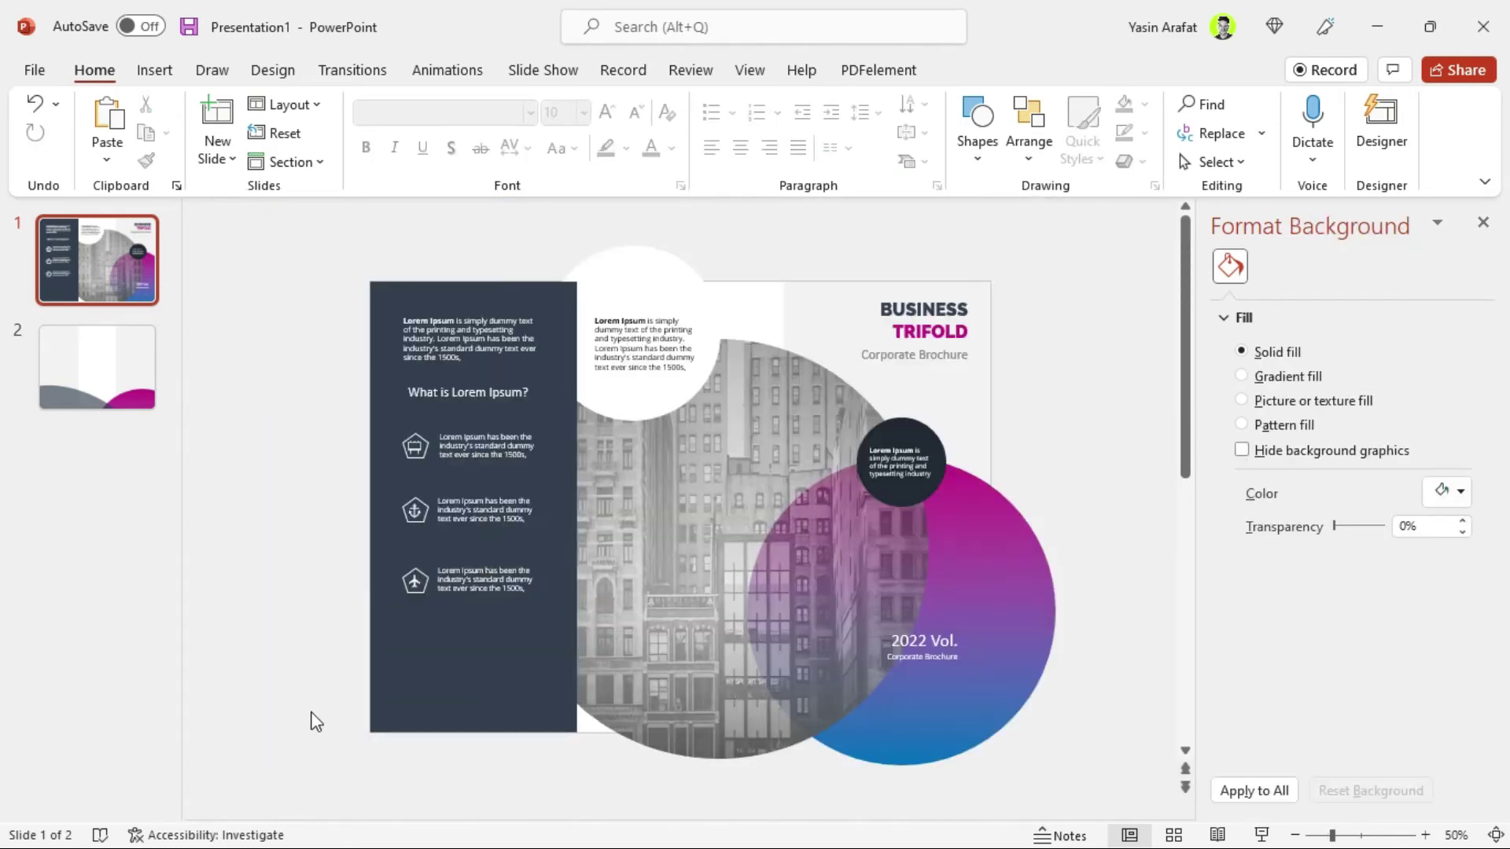
scroll(314, 722, "up", 2, "ctrl")
left_click(360, 291)
key("ctrl+z")
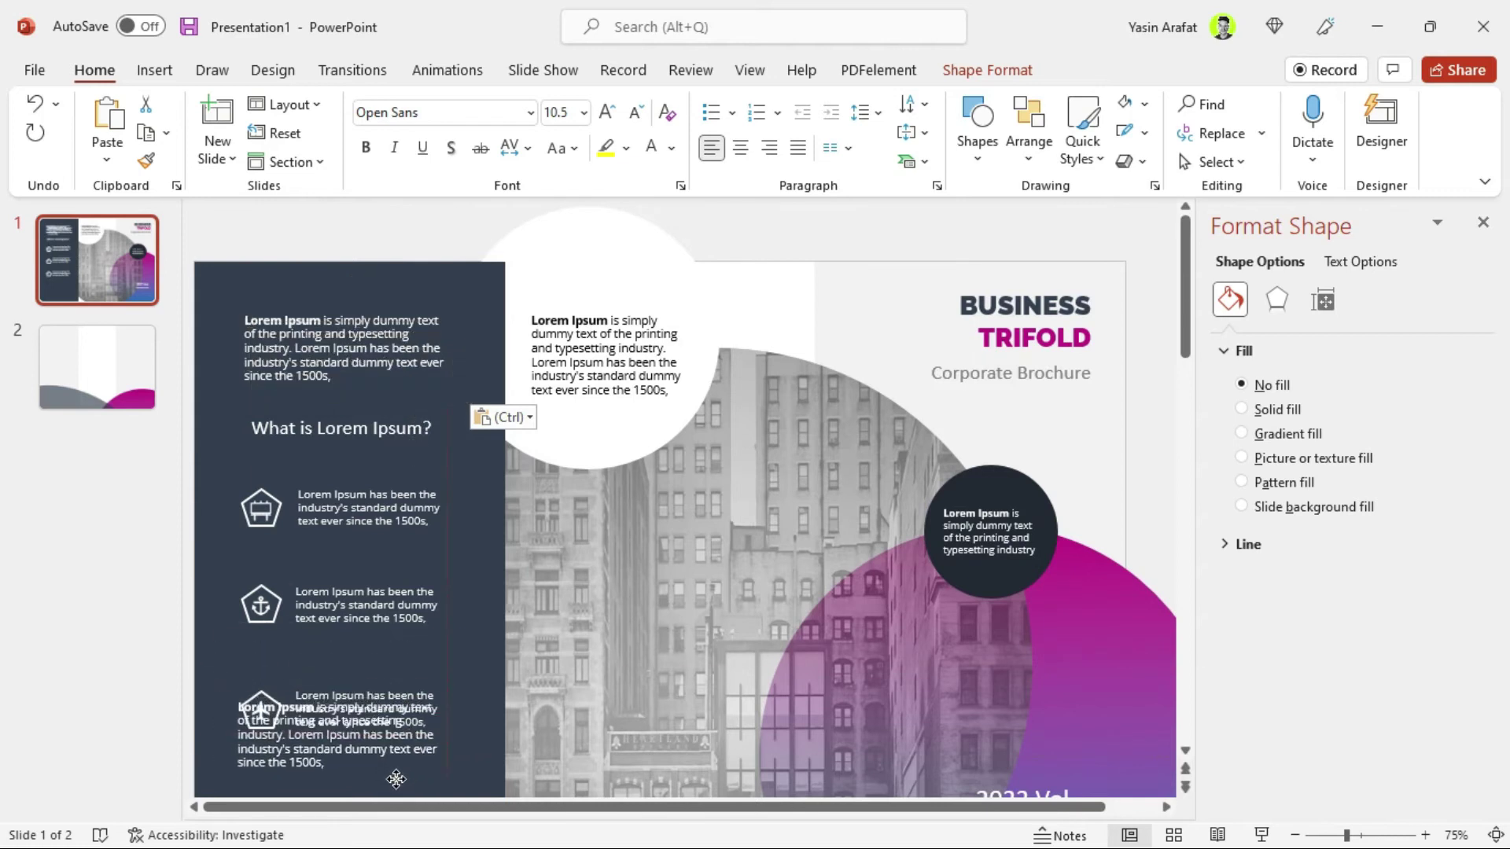
scroll(397, 711, "down", 3)
scroll(418, 672, "down", 3)
left_click(120, 277)
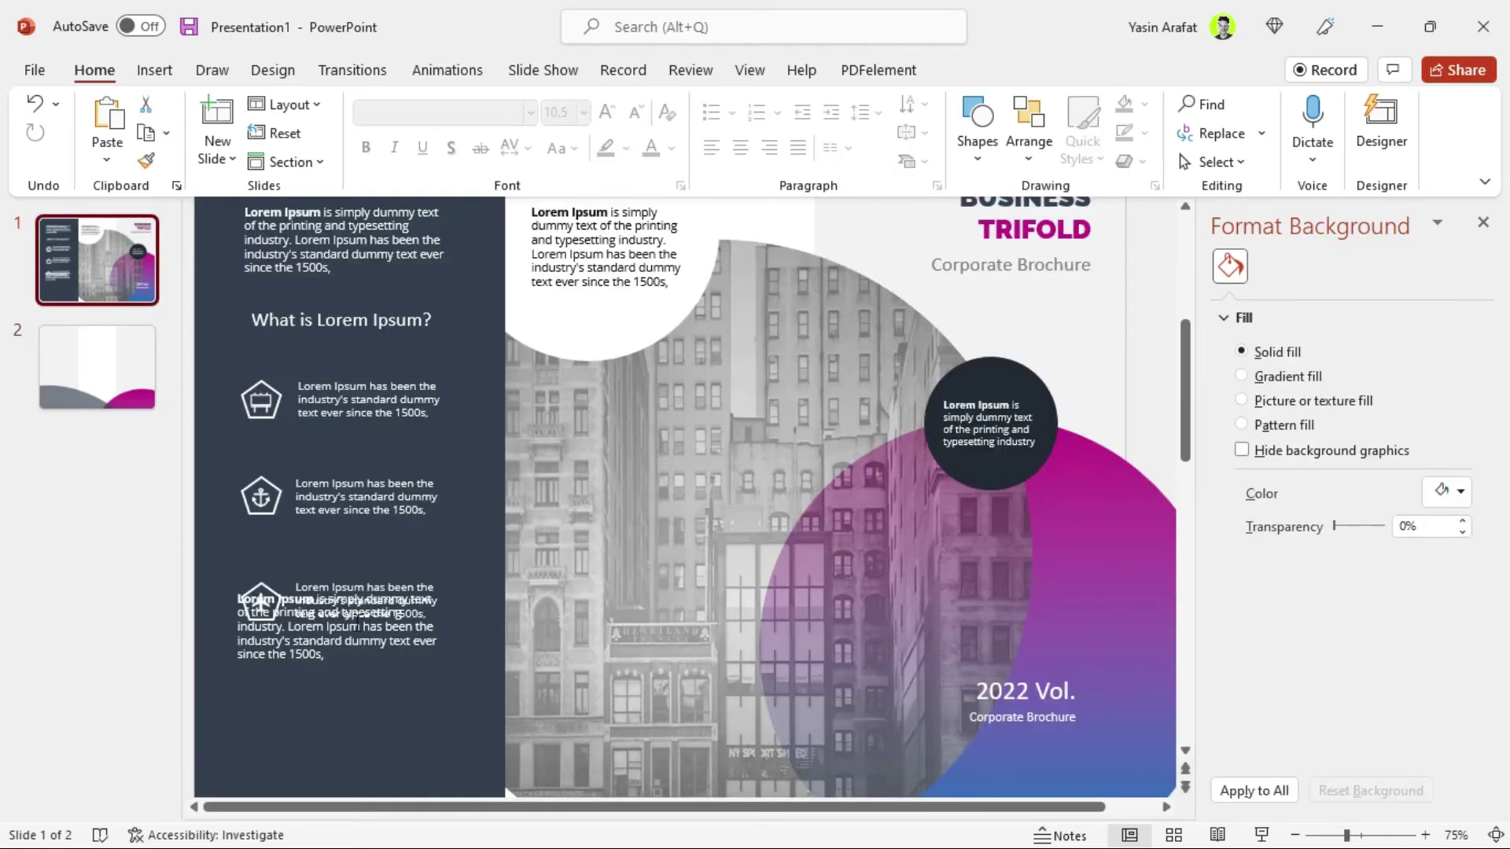
left_click_drag(282, 588, 284, 688)
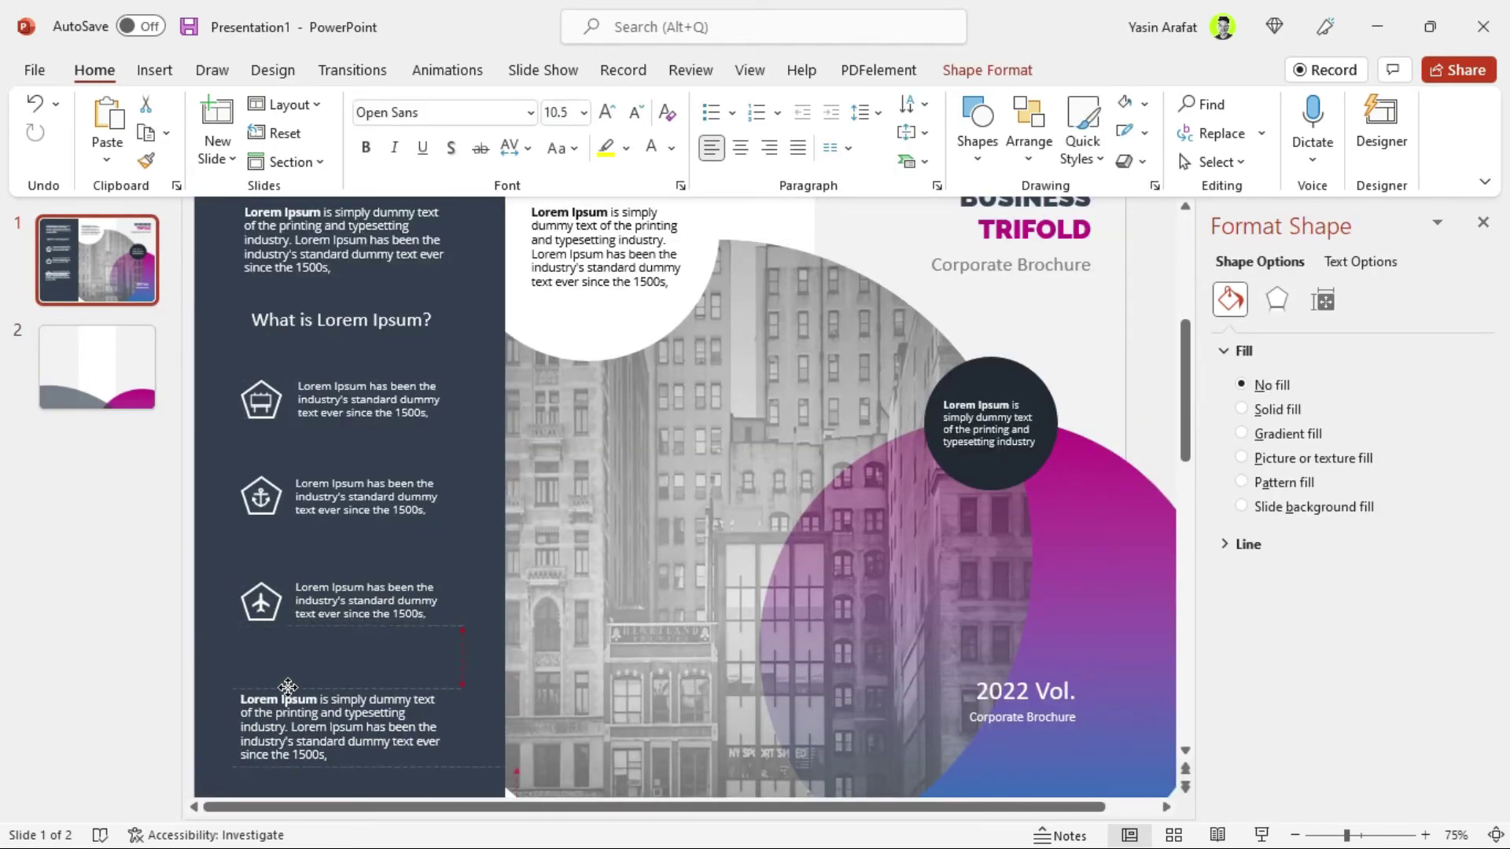
- Enlarge the pasted paragraph's text to 11, leaving its colour unchanged
key("ctrl+a")
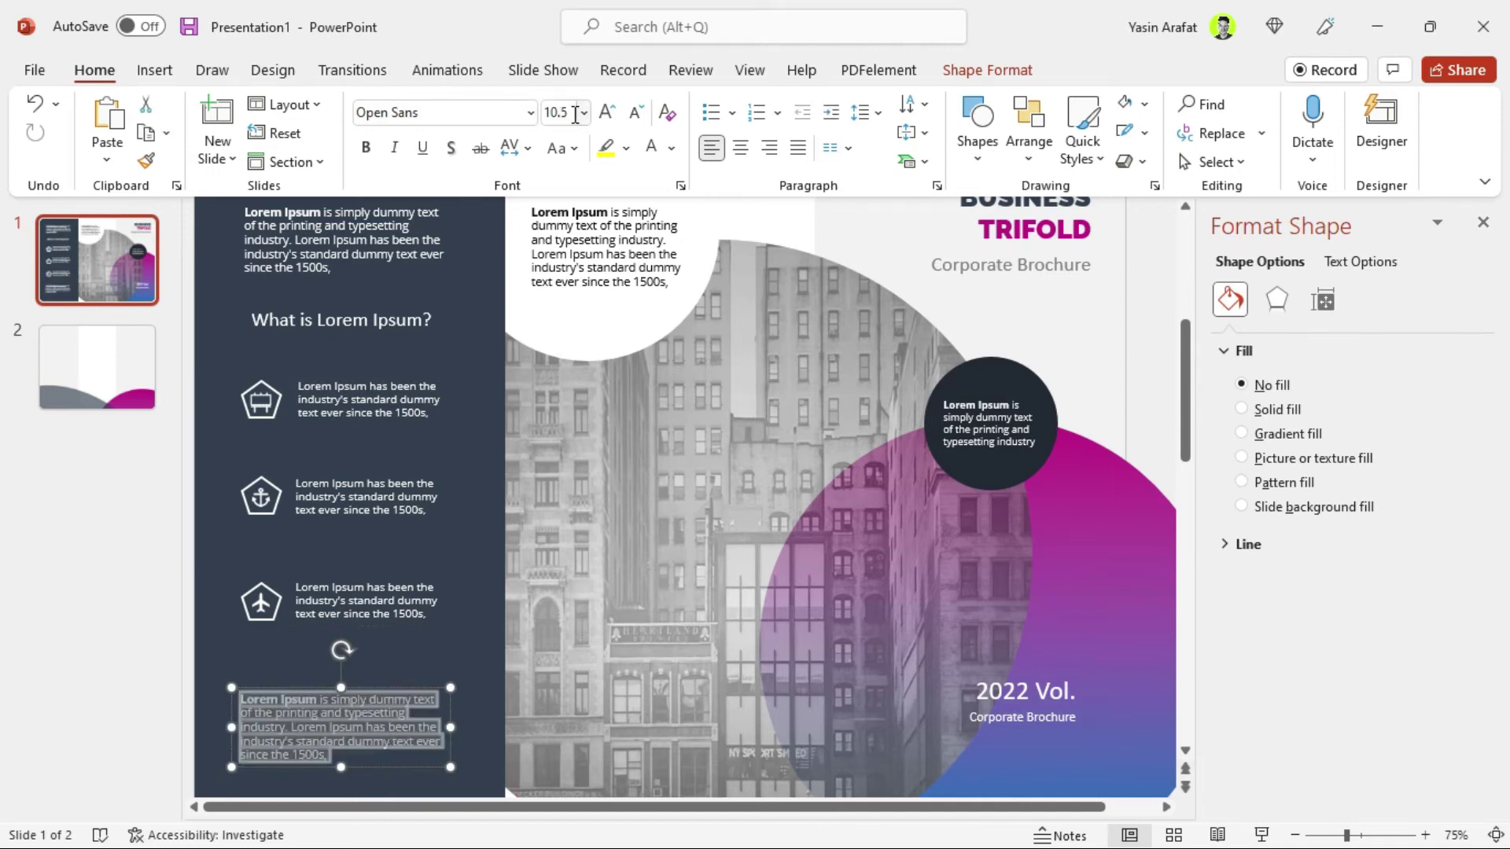
left_click(608, 112)
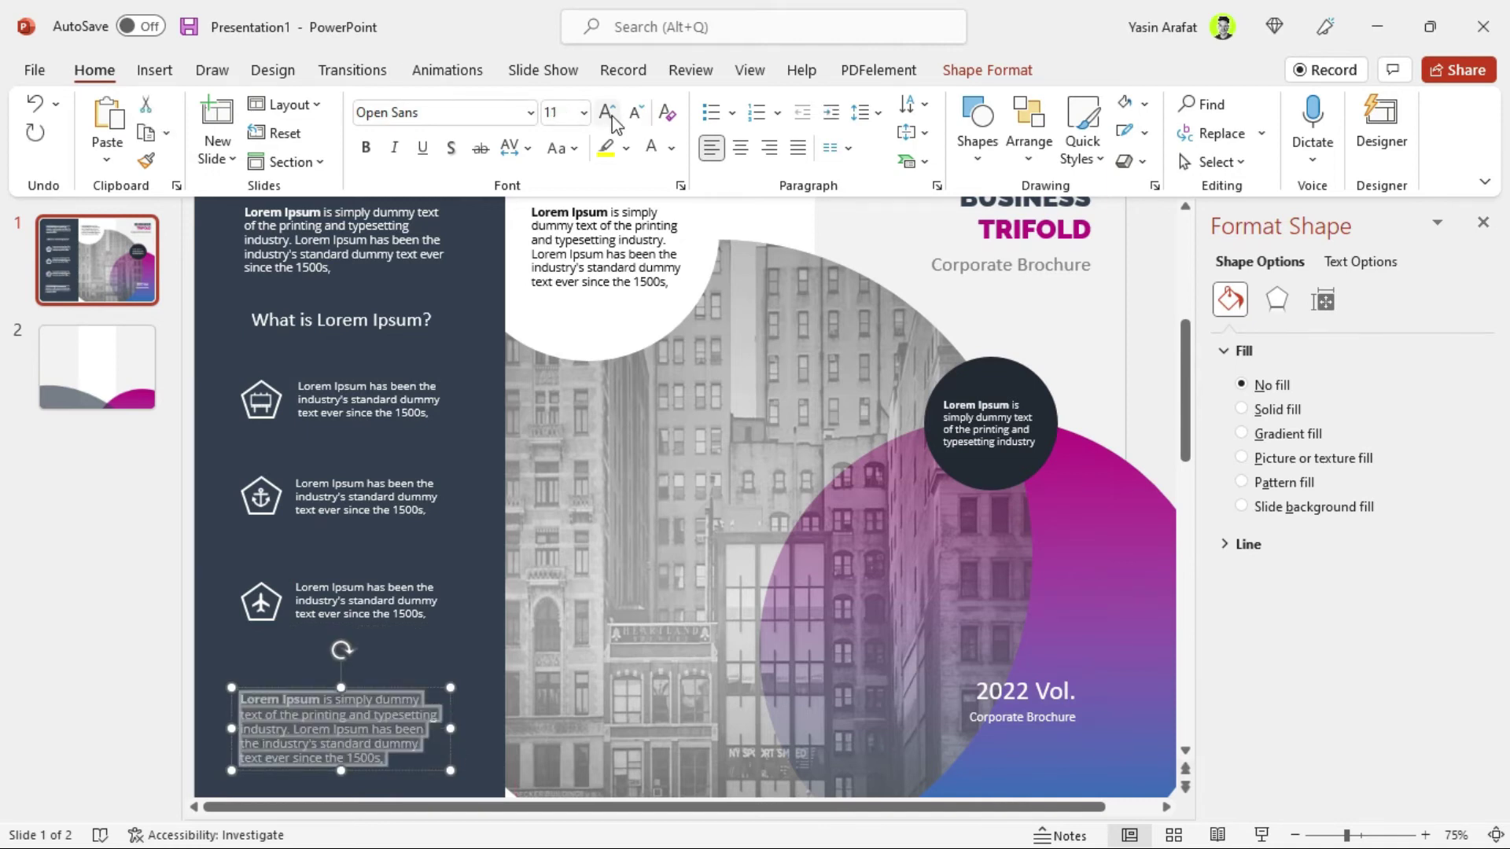
left_click(672, 149)
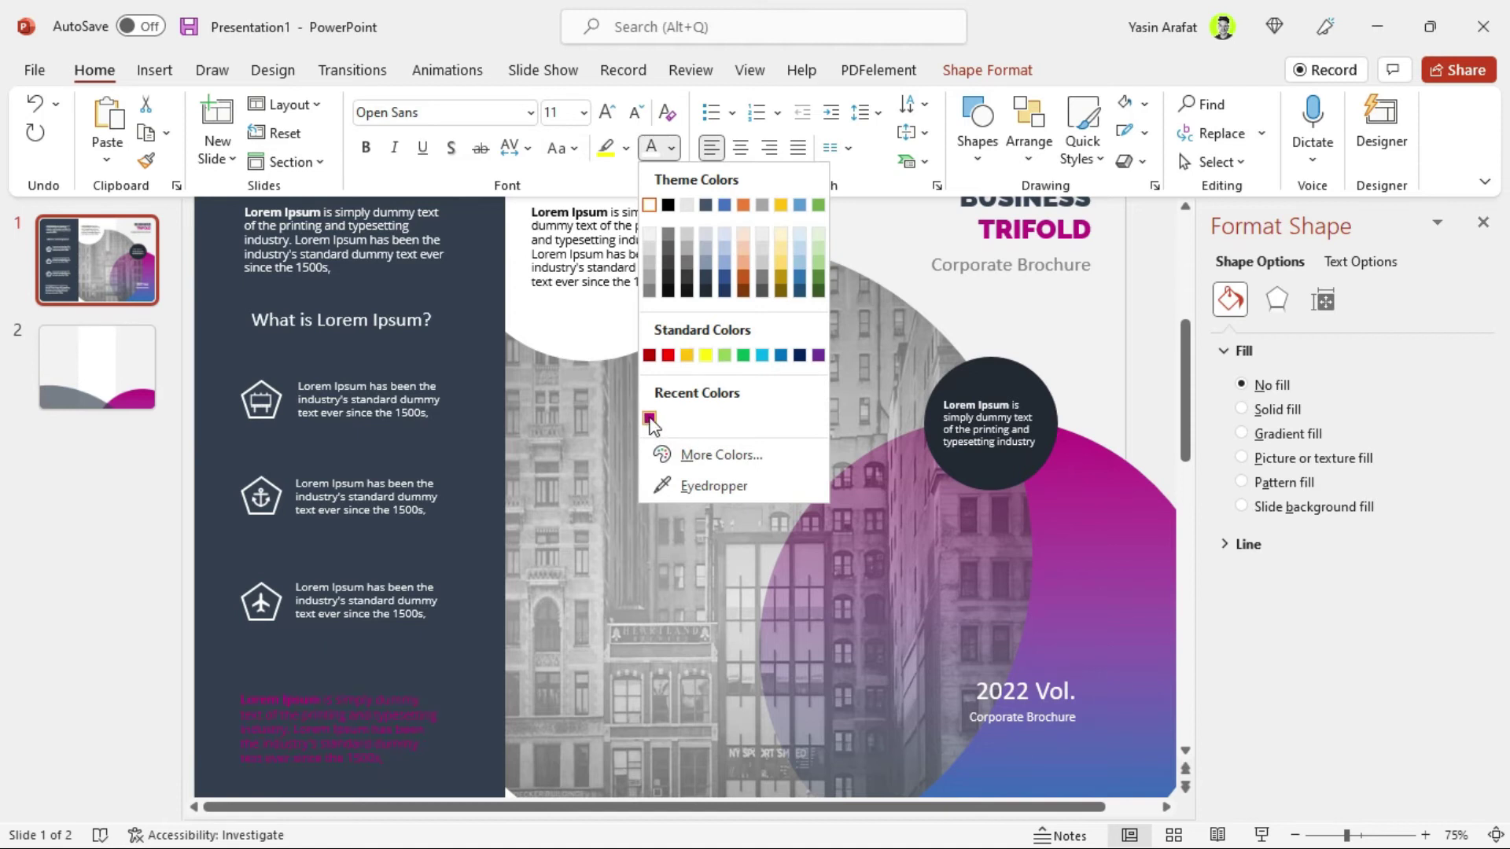
key("Escape")
left_click(346, 714)
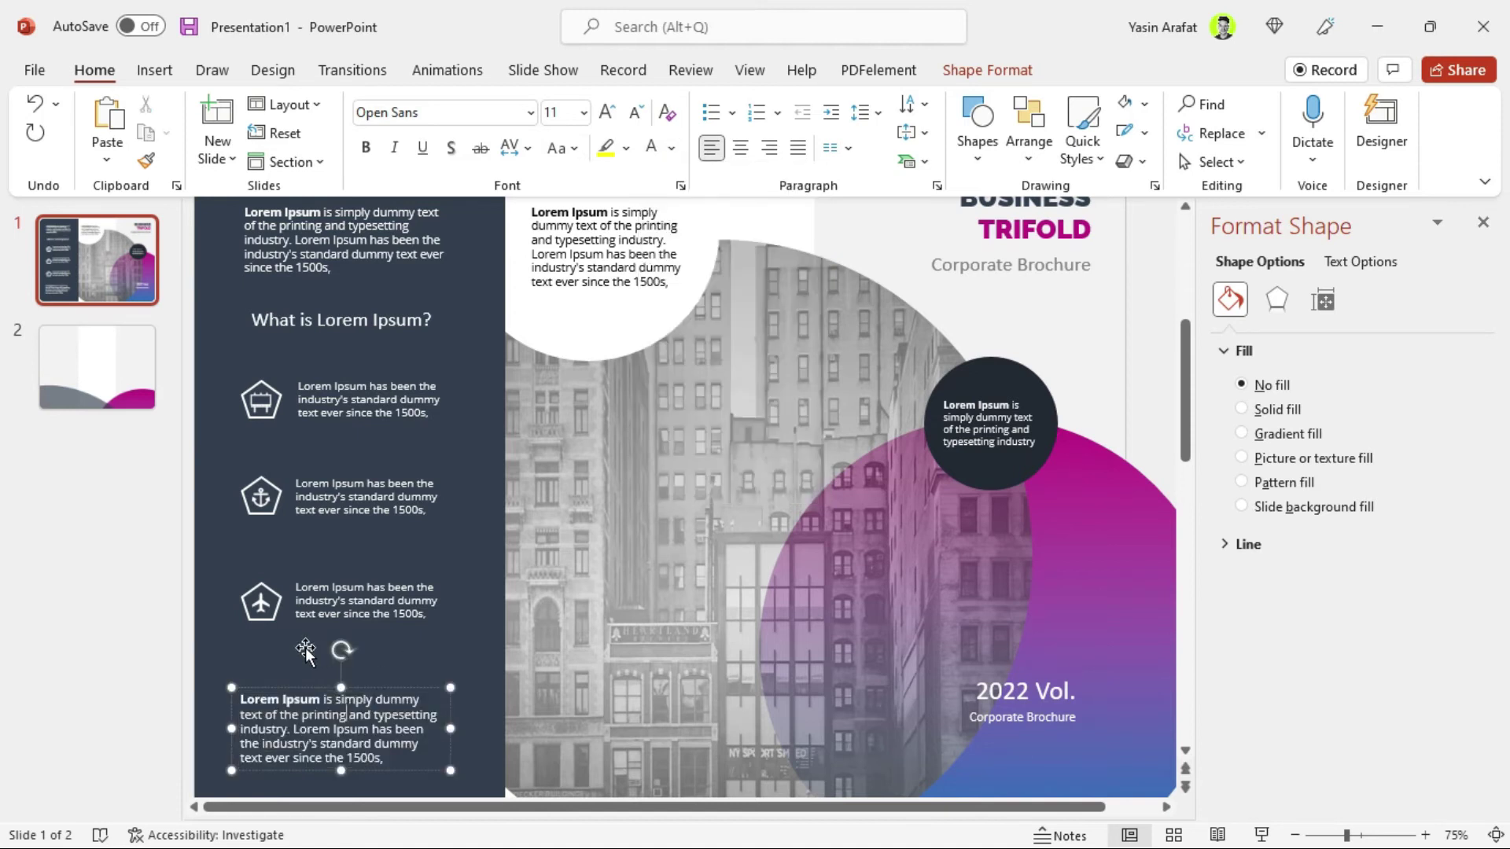
left_click(320, 609)
- Select the airplane and anchor icons and nudge them upward
left_click(265, 612, "shift")
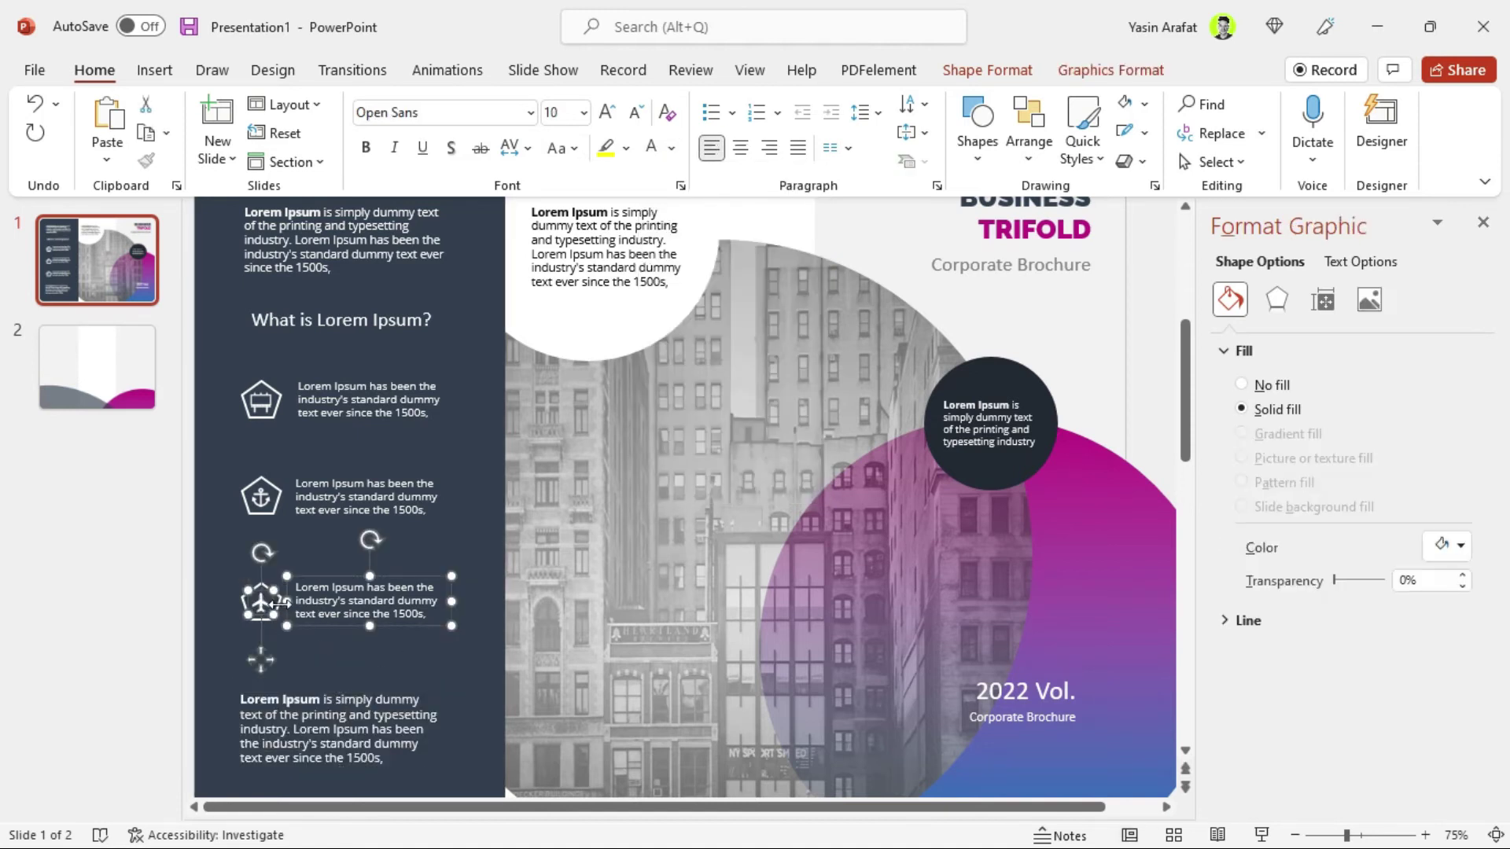
scroll(274, 604, "up", 3, "ctrl")
scroll(273, 604, "up", 2, "ctrl")
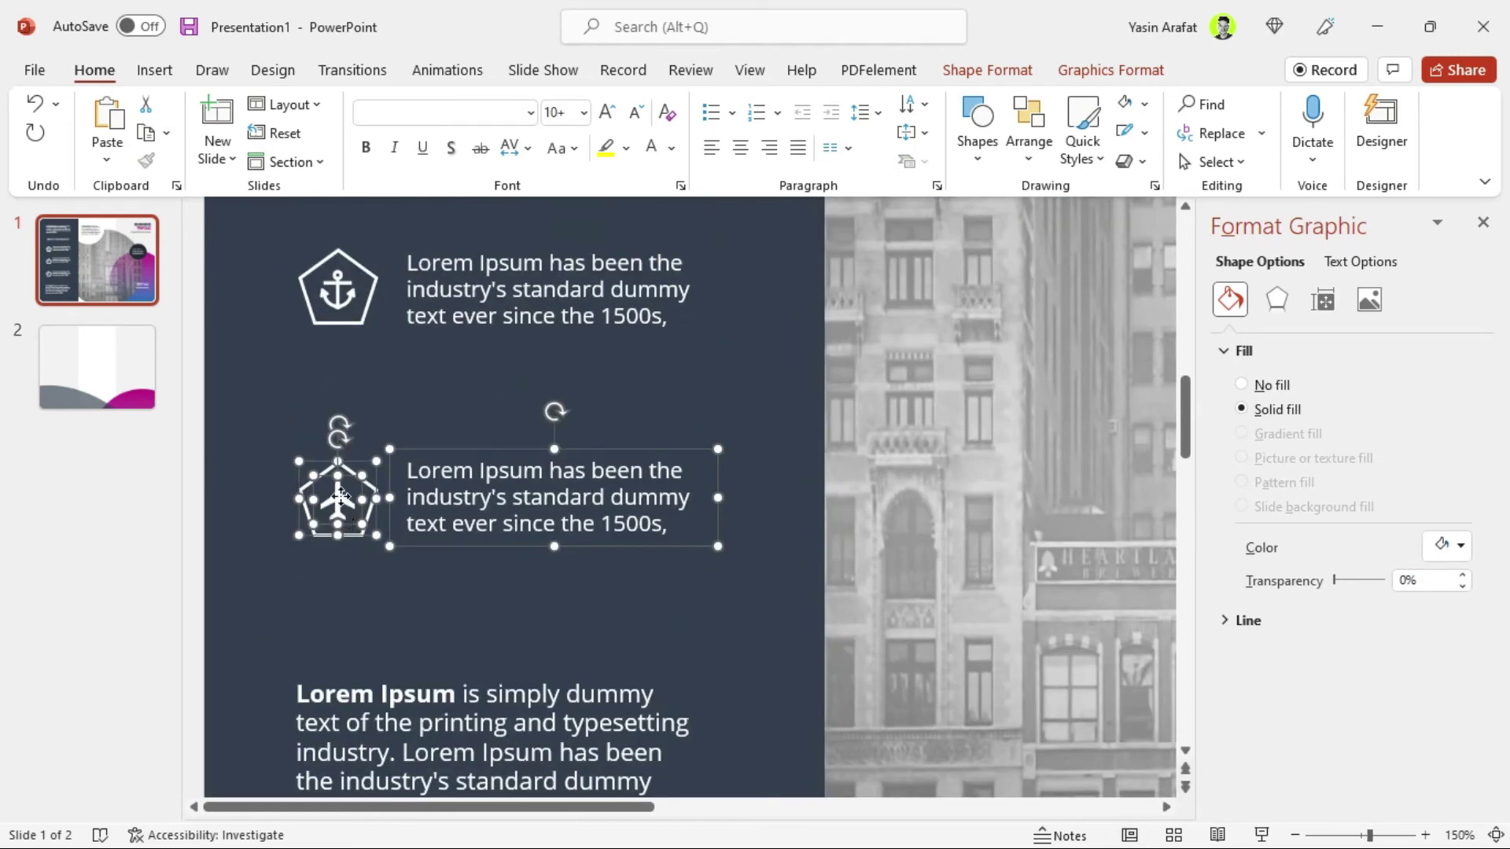
left_click_drag(340, 495, 340, 428)
scroll(430, 536, "up", 2)
left_click(344, 384, "shift")
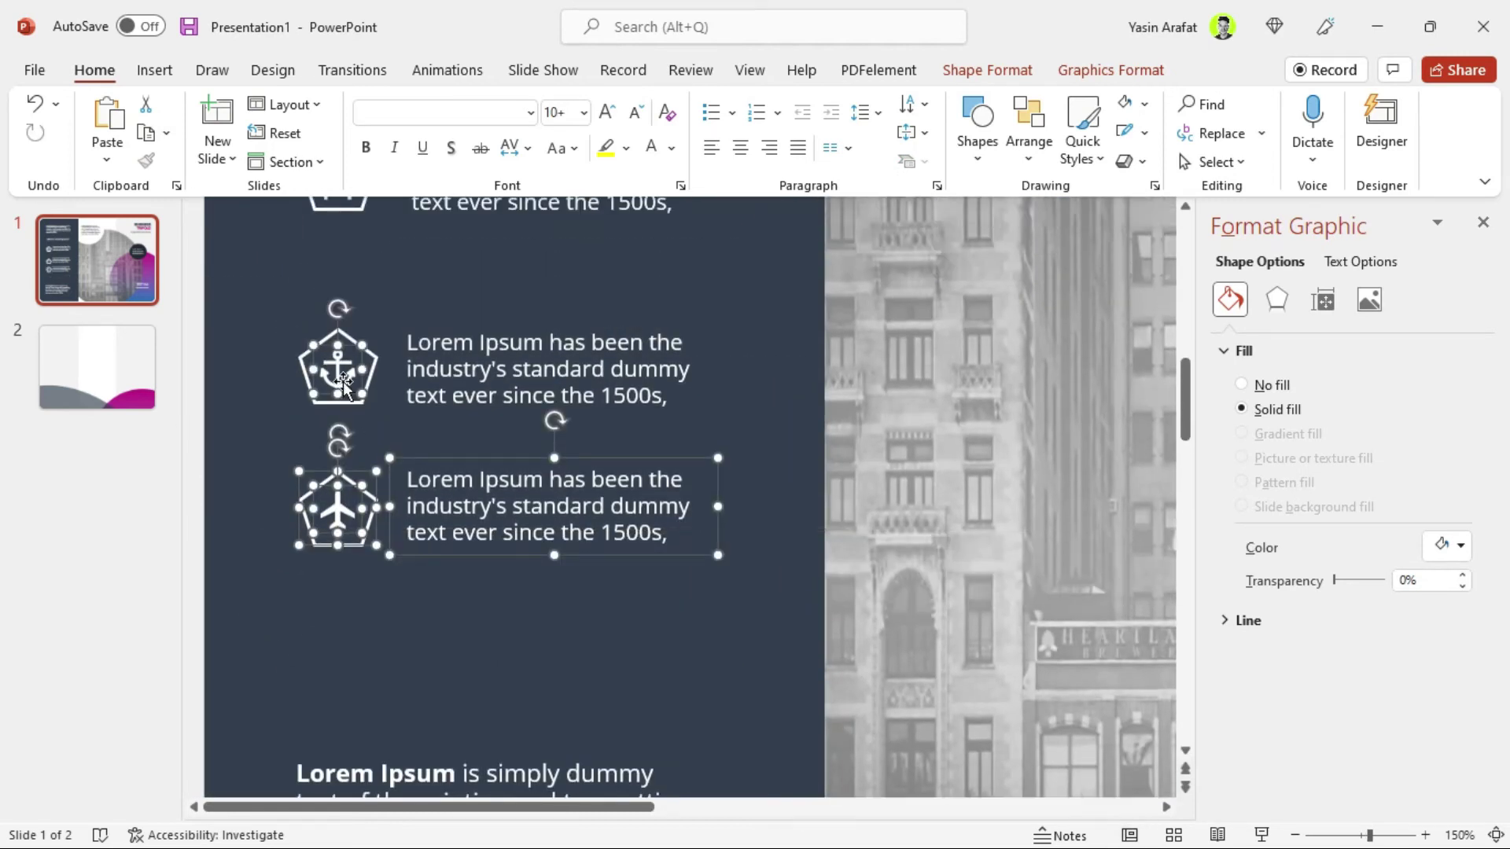
scroll(351, 408, "up", 2)
left_click_drag(502, 475, 406, 448)
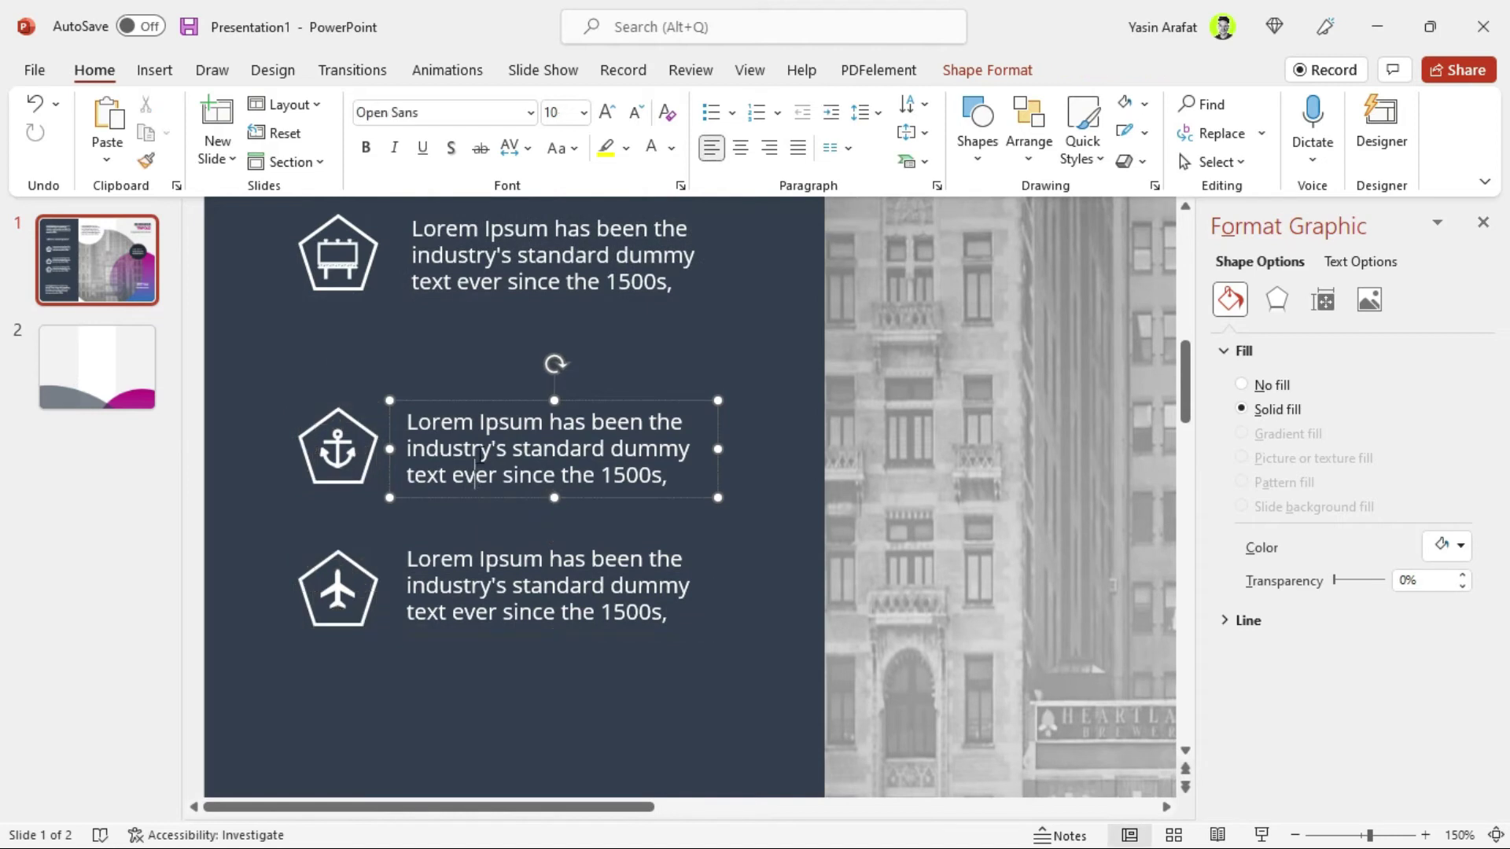
- Move the anchor and airplane icons and their text boxes up together under the heading
left_click(456, 597, "shift")
left_click(348, 607, "shift")
left_click(362, 465, "shift")
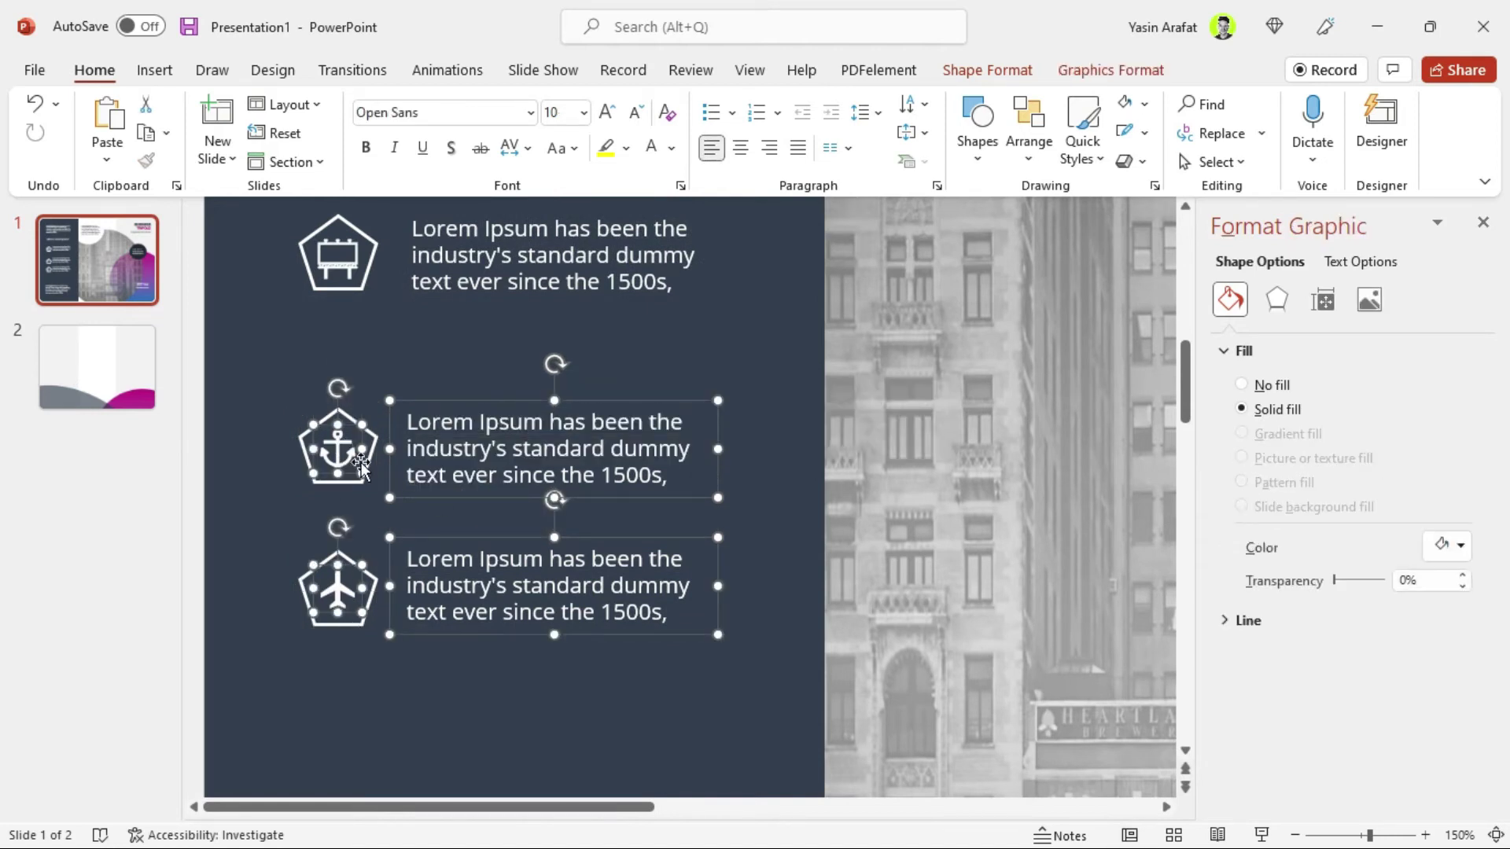
left_click(351, 491, "shift")
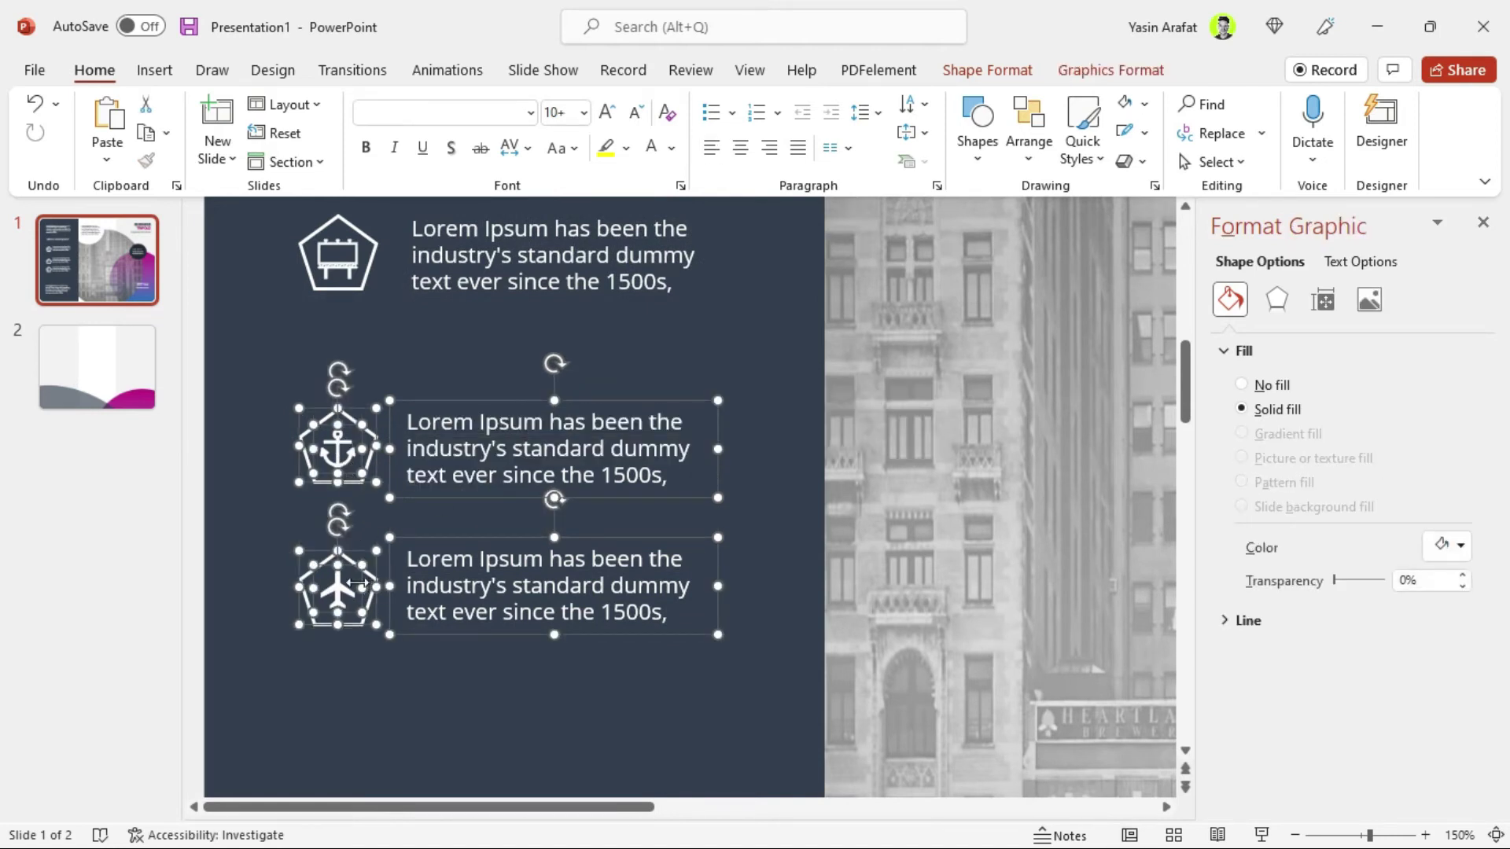
left_click_drag(371, 592, 340, 551)
- Try moving the bottom Lorem Ipsum paragraph upward, then deselect everything
scroll(512, 630, "down", 7)
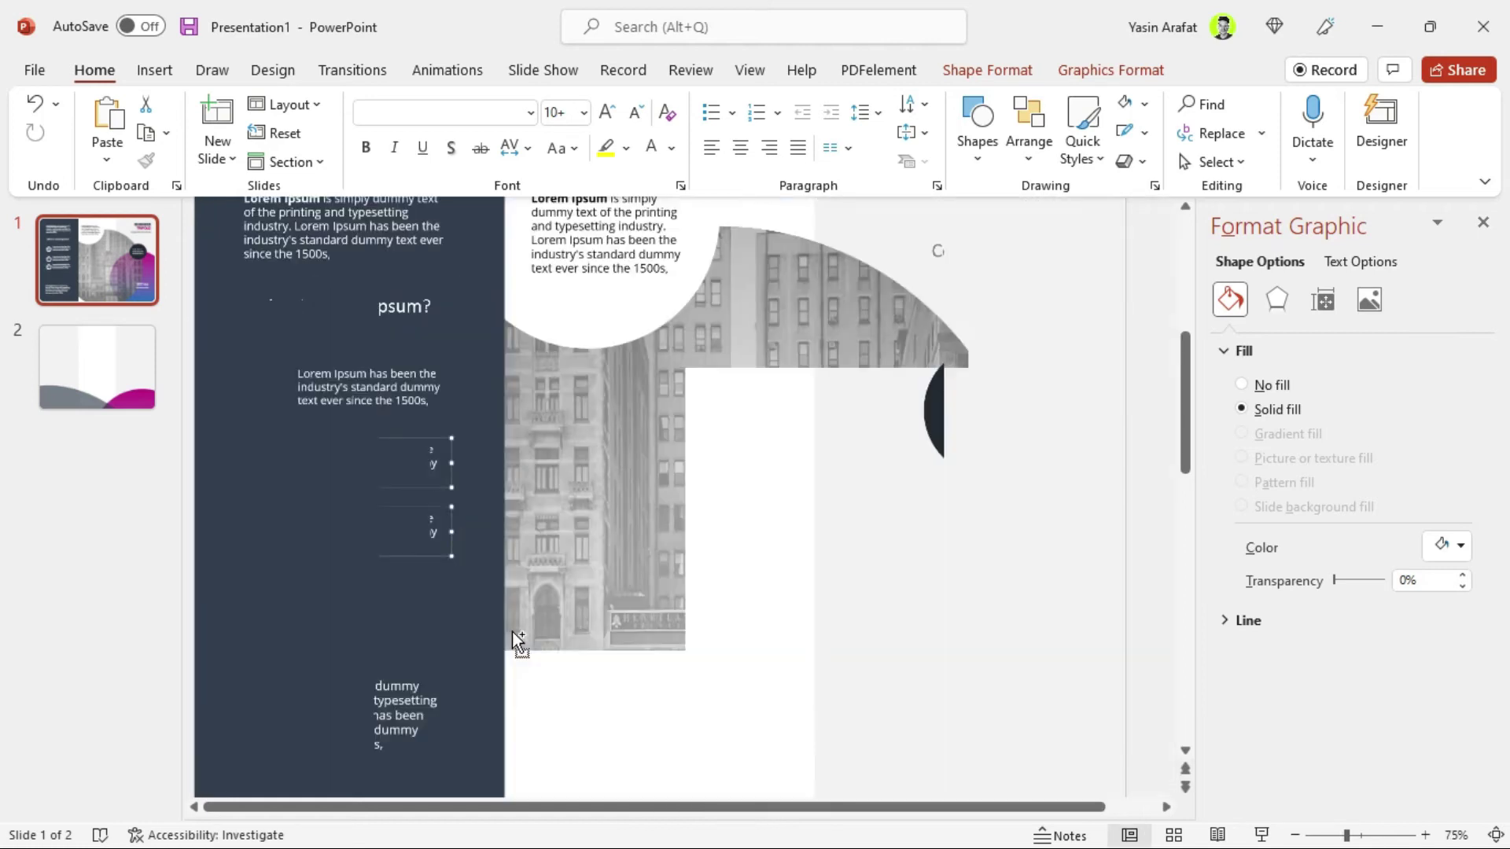
left_click_drag(327, 675, 319, 621)
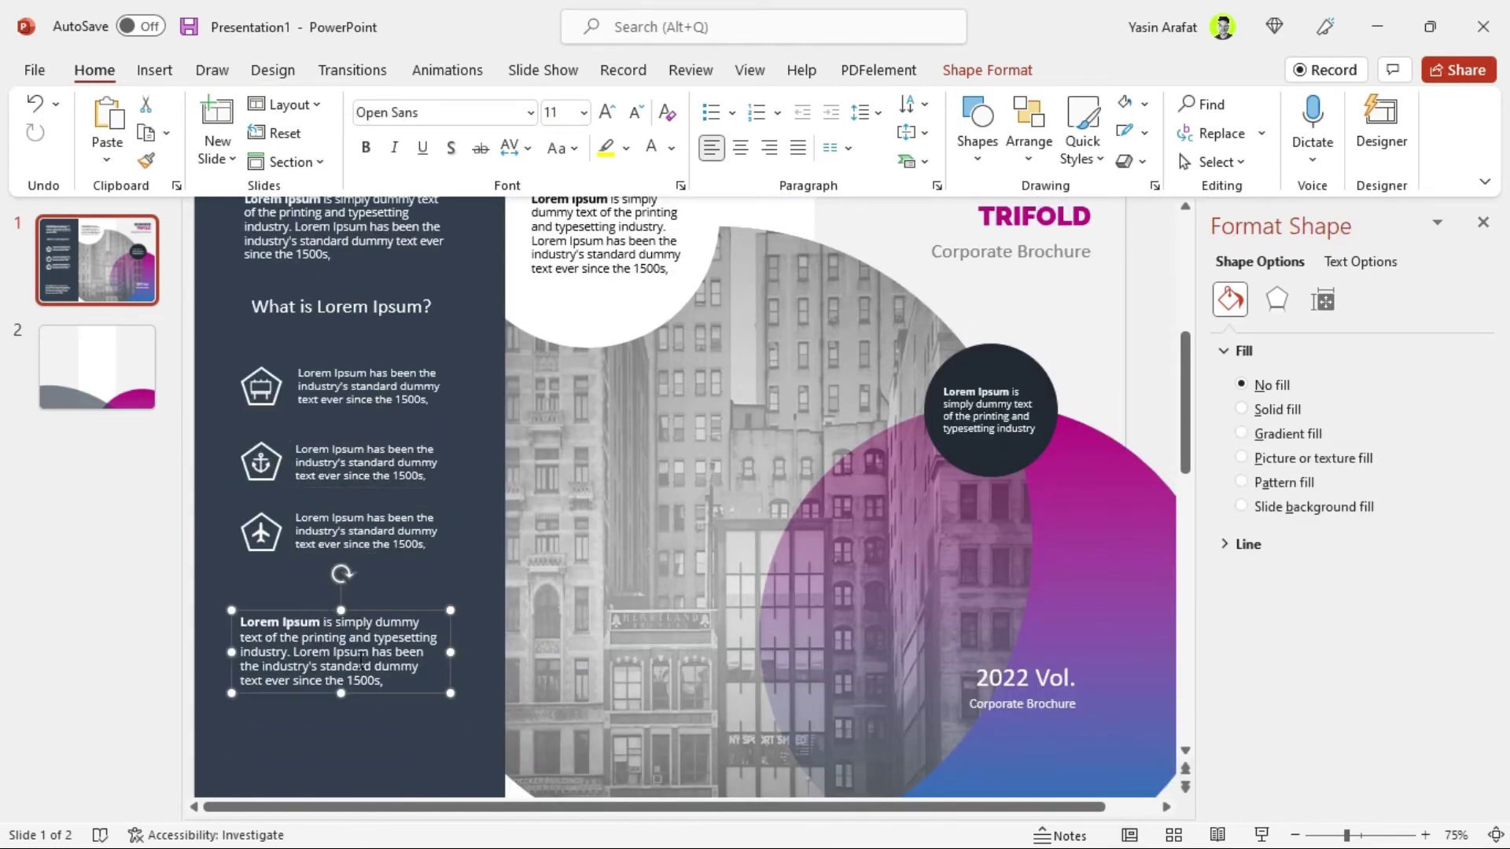
scroll(370, 677, "down", 3)
left_click(145, 337)
scroll(306, 637, "up", 3)
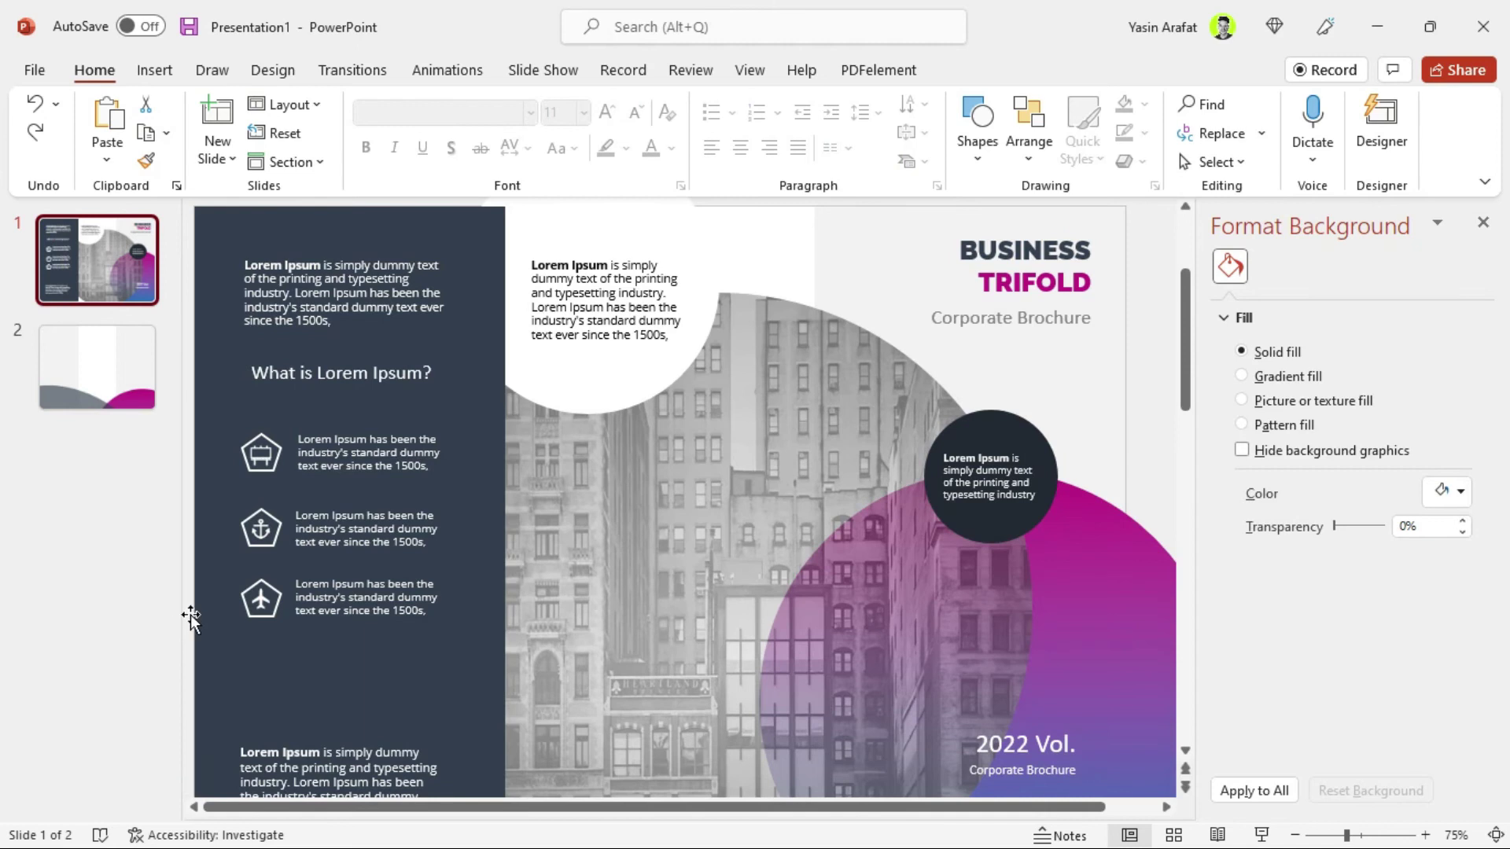
scroll(402, 625, "down", 1)
scroll(354, 582, "down", 1)
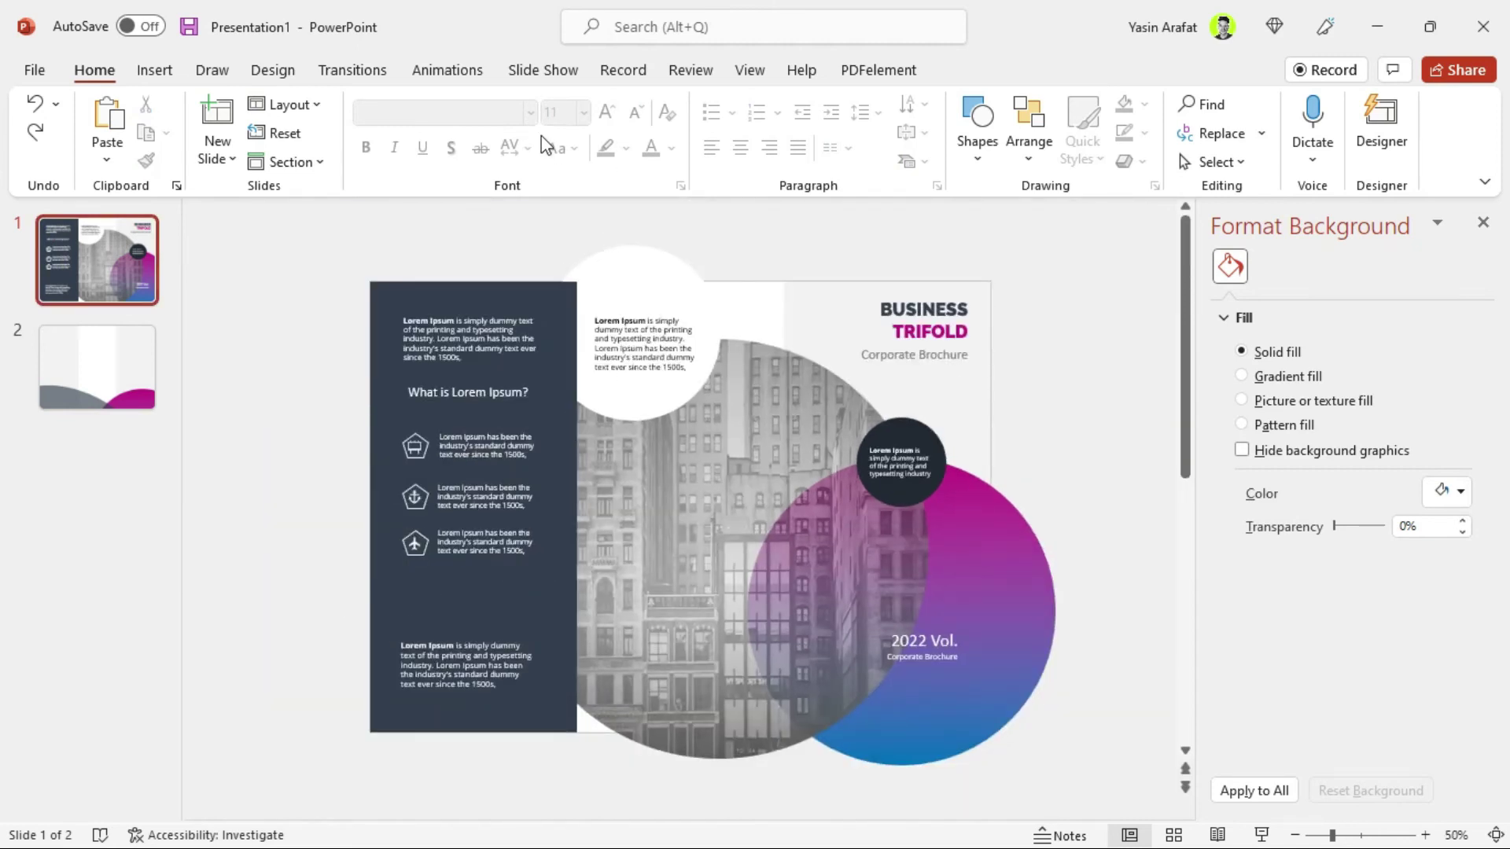
- Insert the woman-with-laptop illustration from the Cartoon People icons onto slide 1
left_click(154, 72)
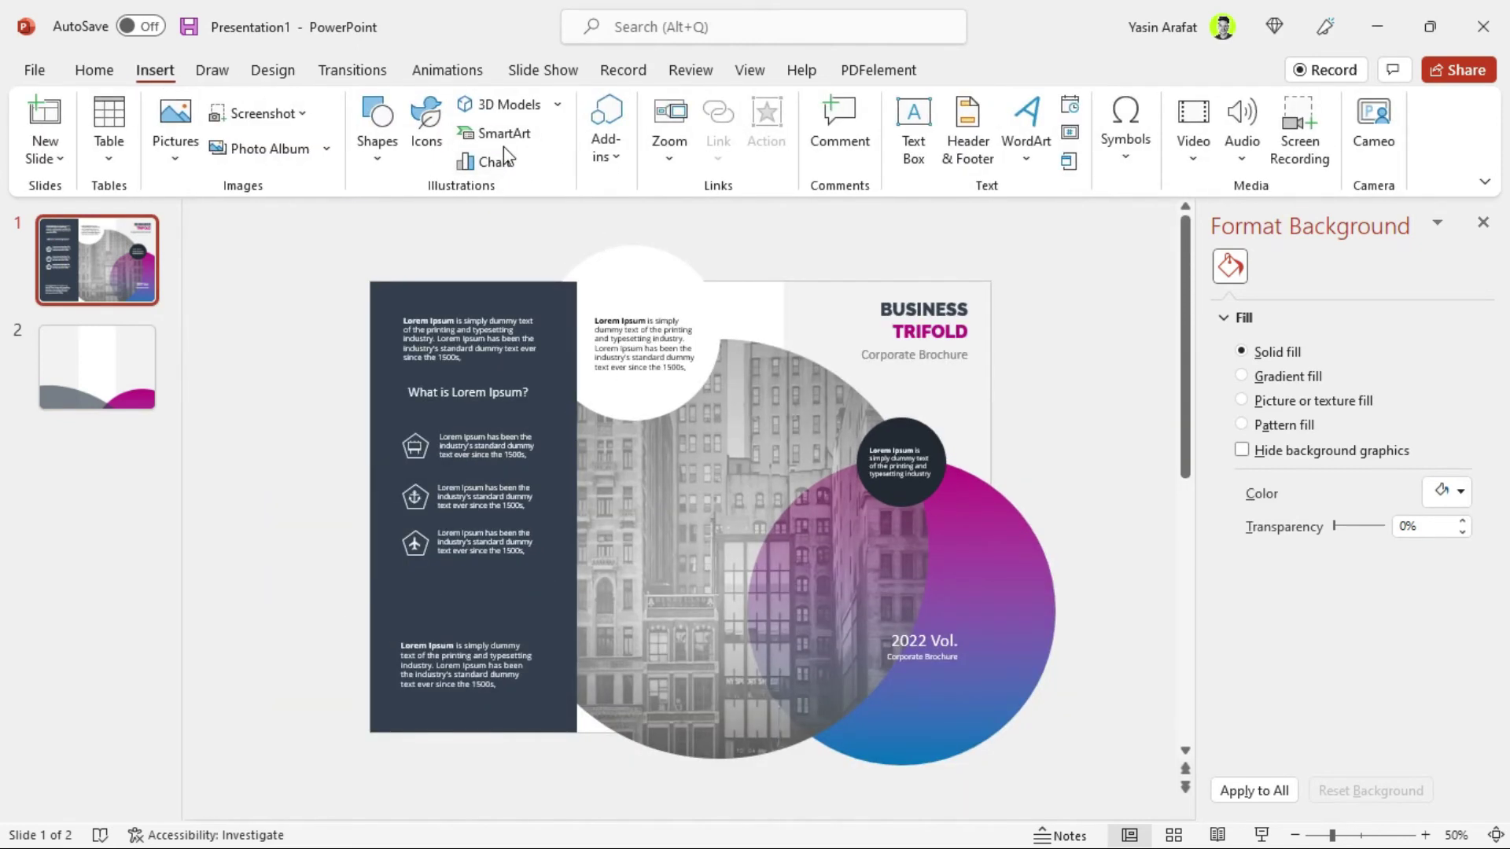
left_click(427, 145)
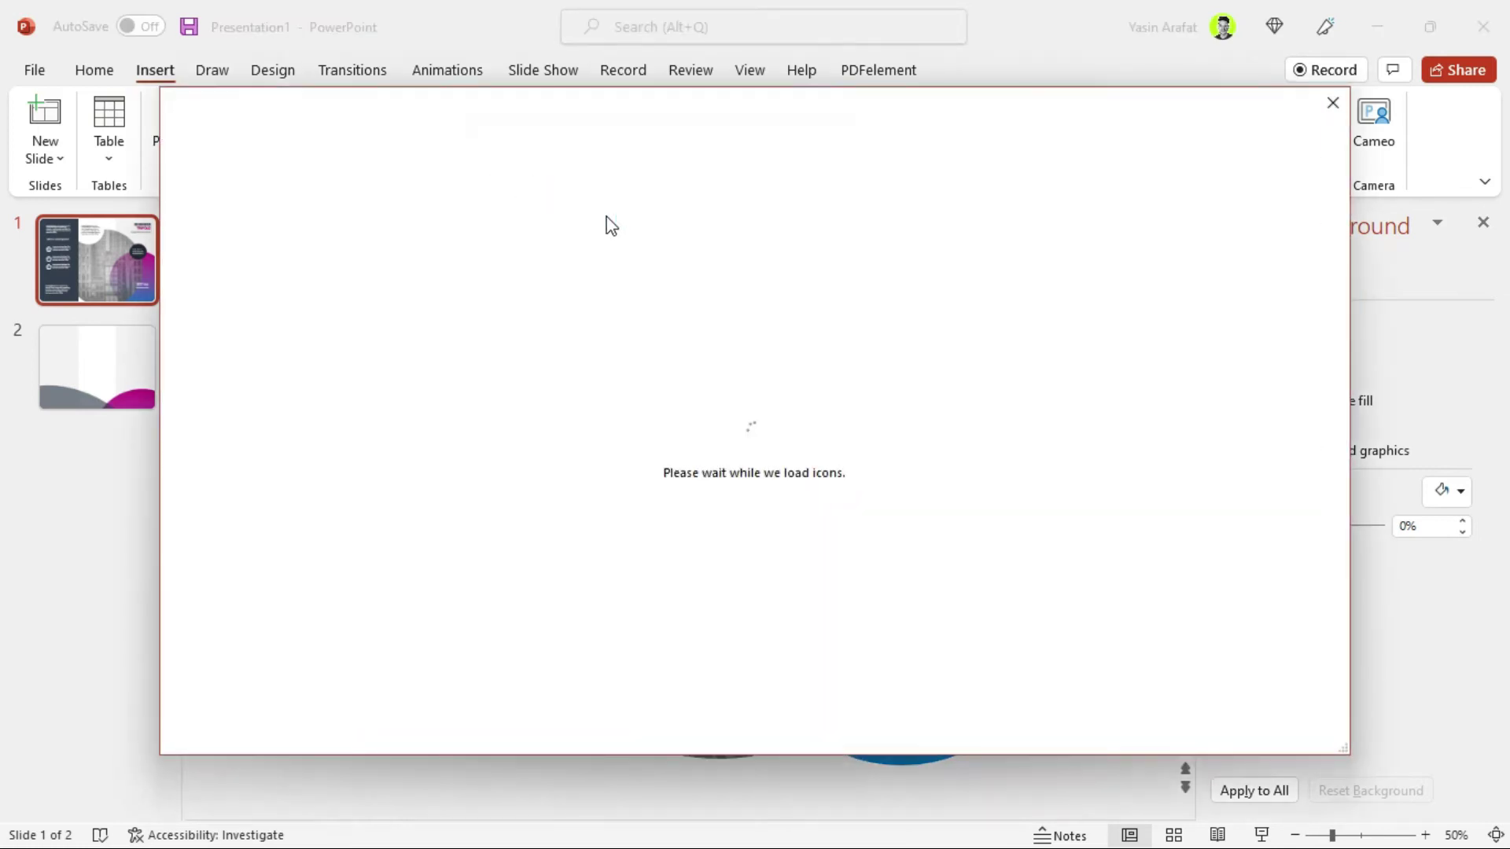
left_click(804, 169)
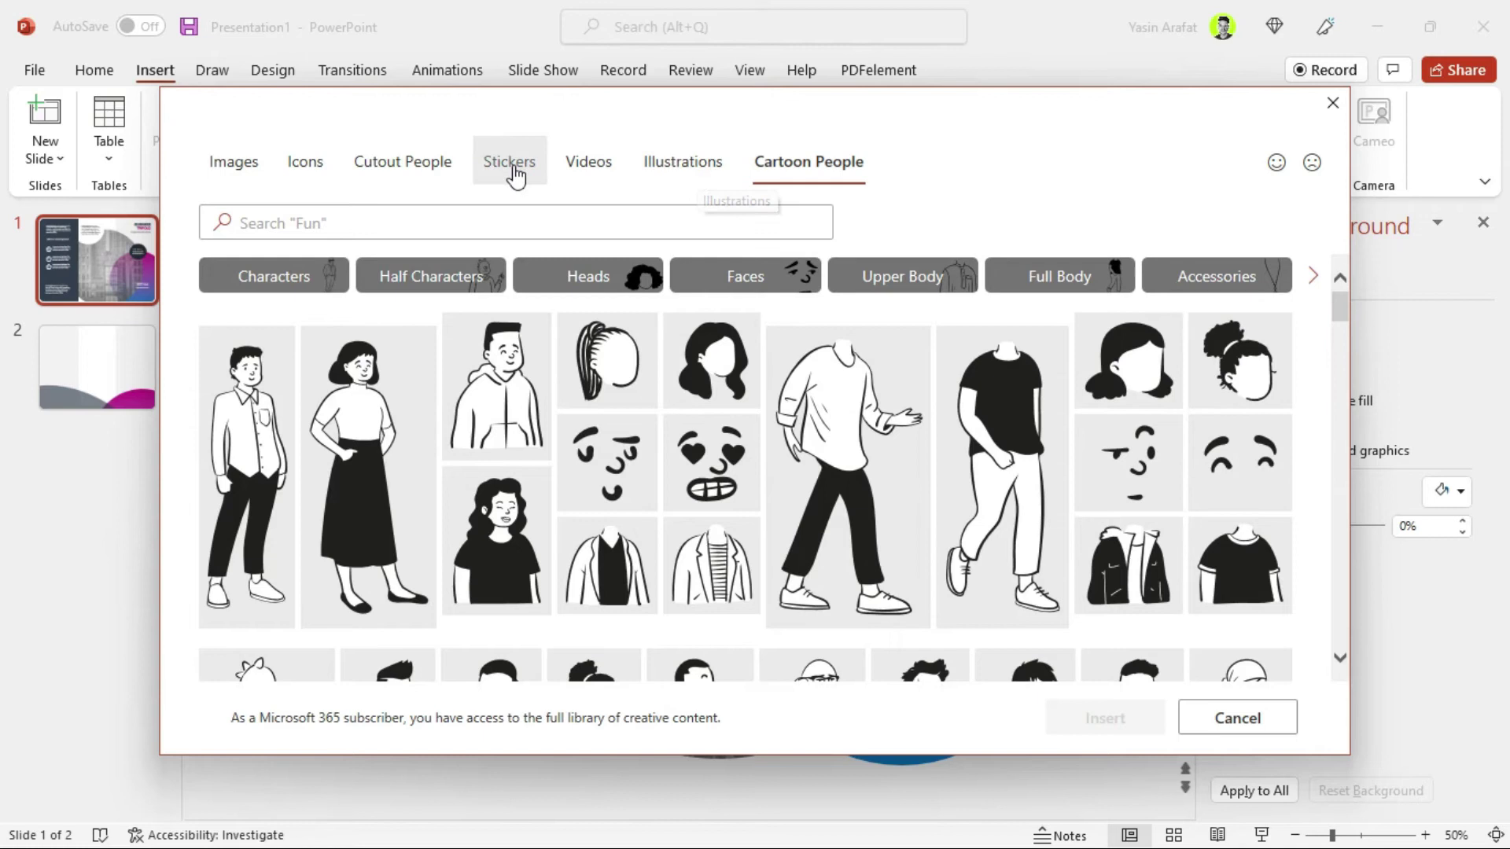
scroll(930, 539, "down", 5)
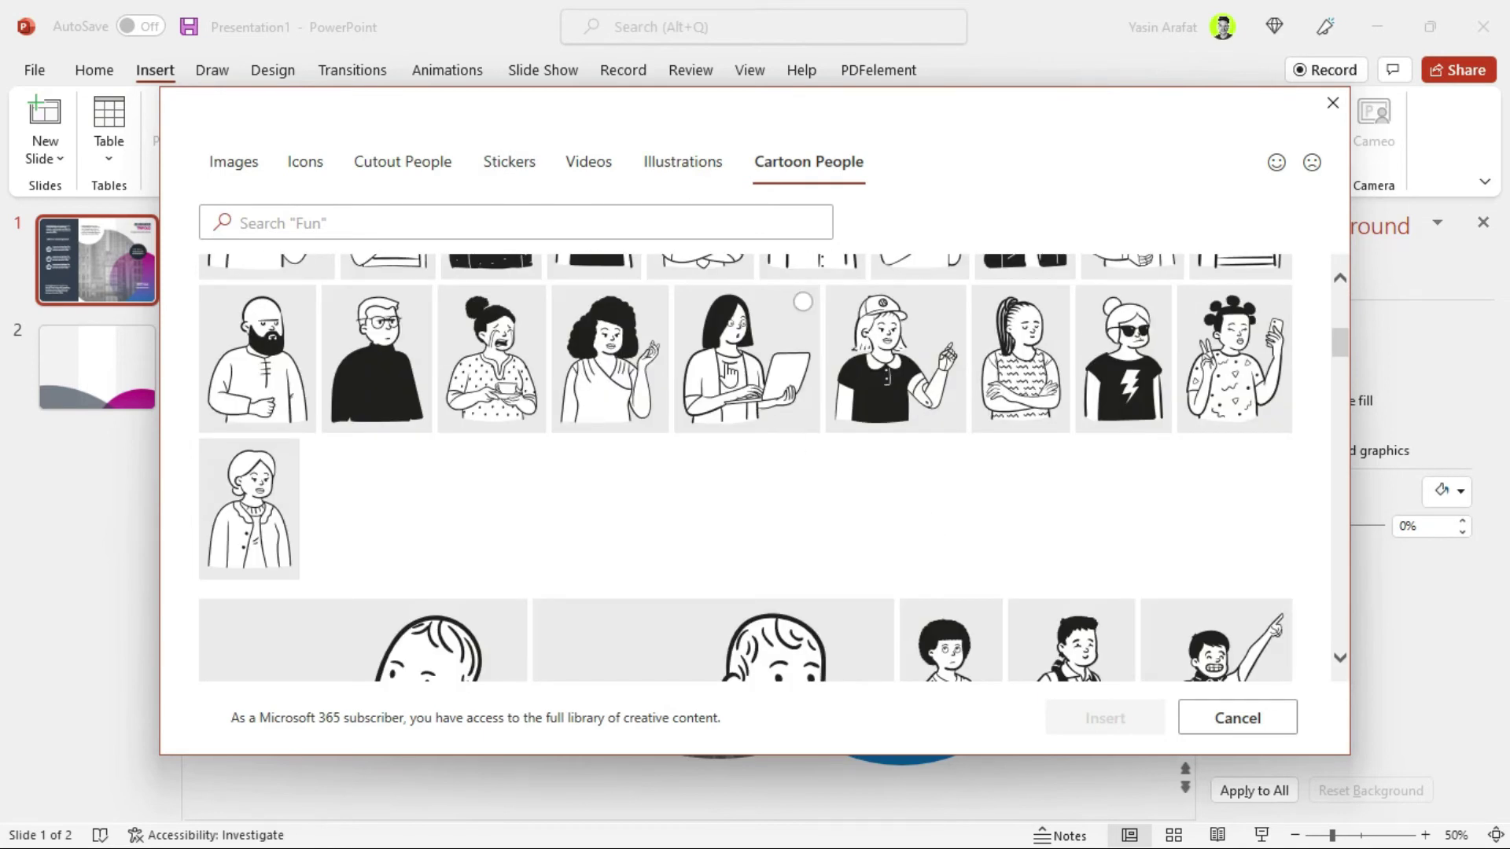
scroll(793, 476, "up", 2)
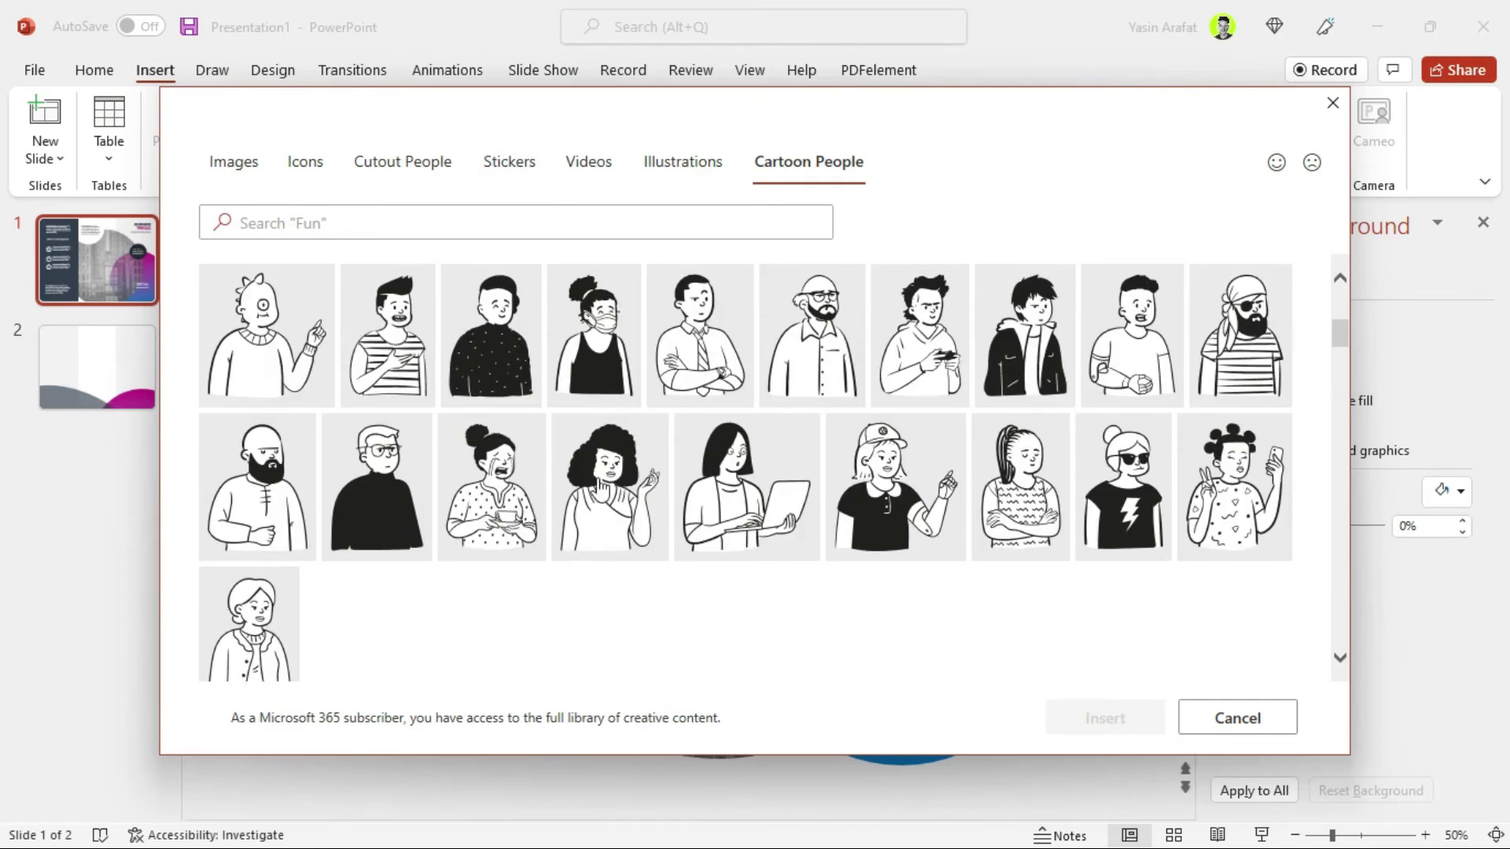
left_click(751, 511)
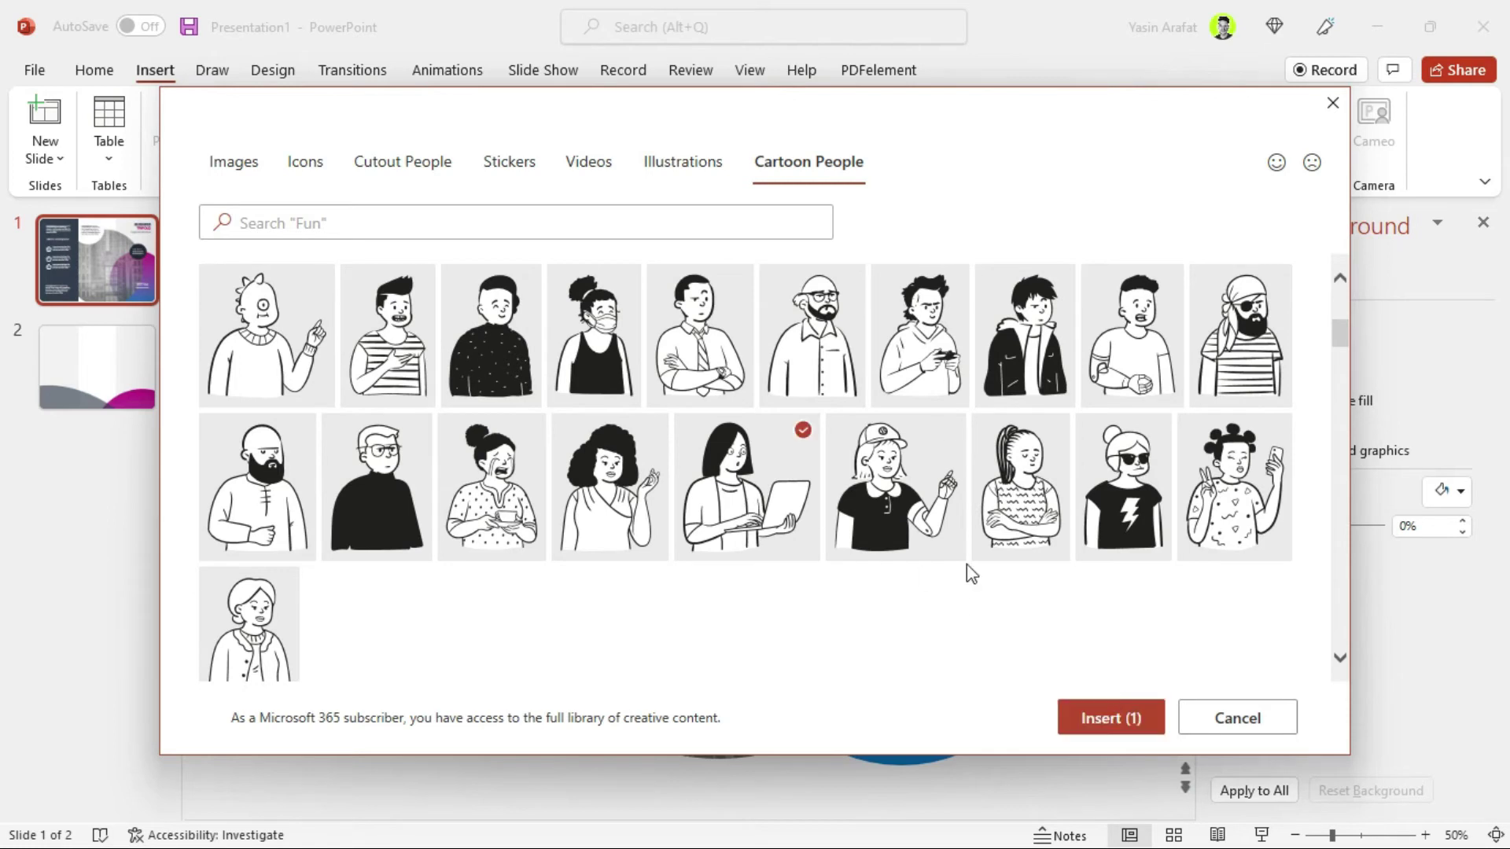
scroll(972, 574, "down", 3)
left_click(1088, 717)
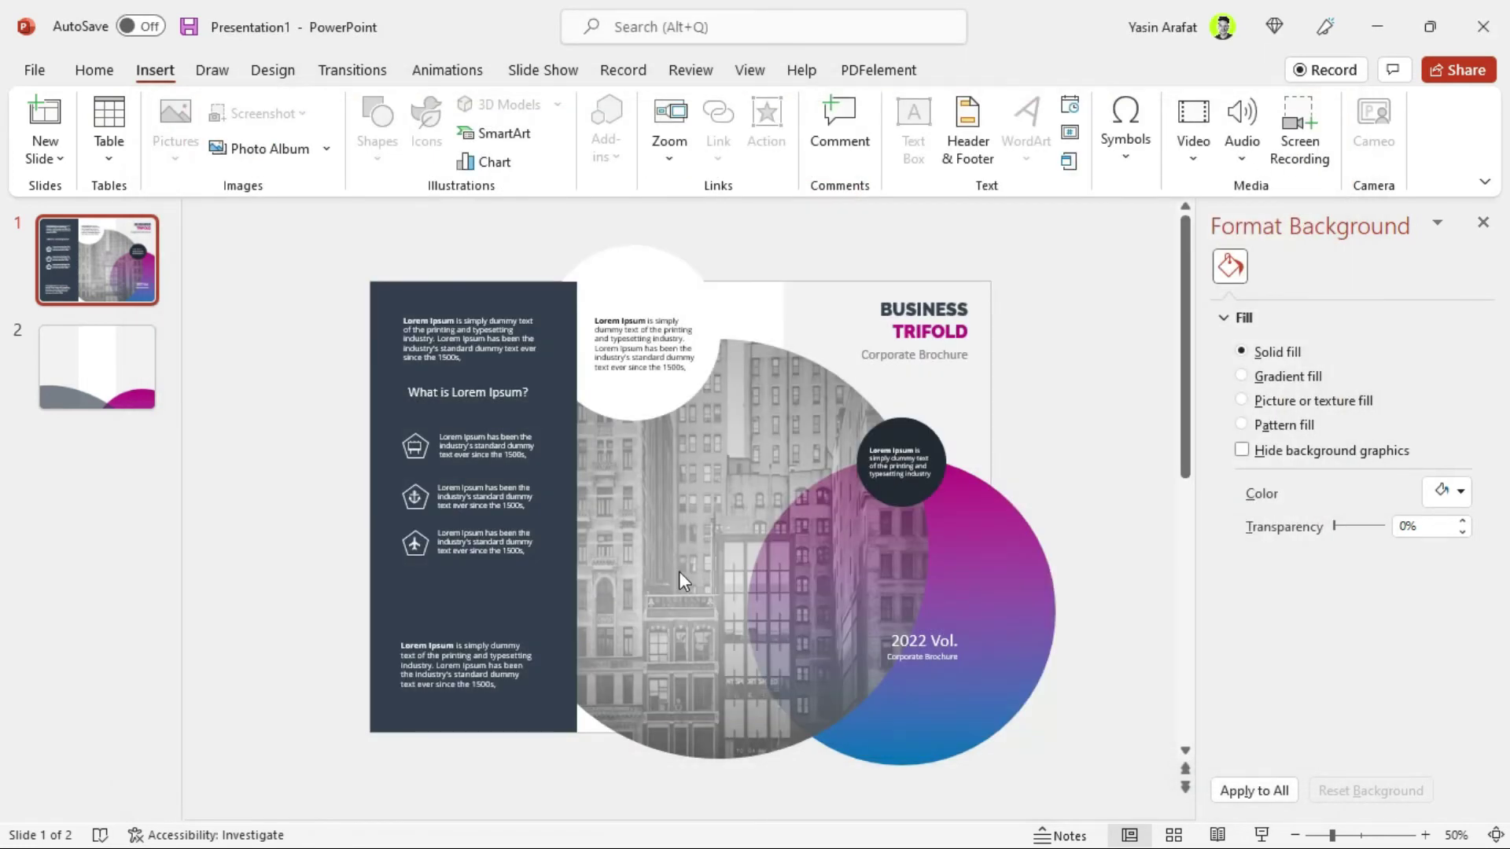
- Position the laptop-woman cartoon at the bottom of the dark left panel
mouse_move(688, 472)
left_mouse_down()
mouse_move(507, 593)
mouse_move(657, 665)
mouse_move(908, 582)
left_mouse_up()
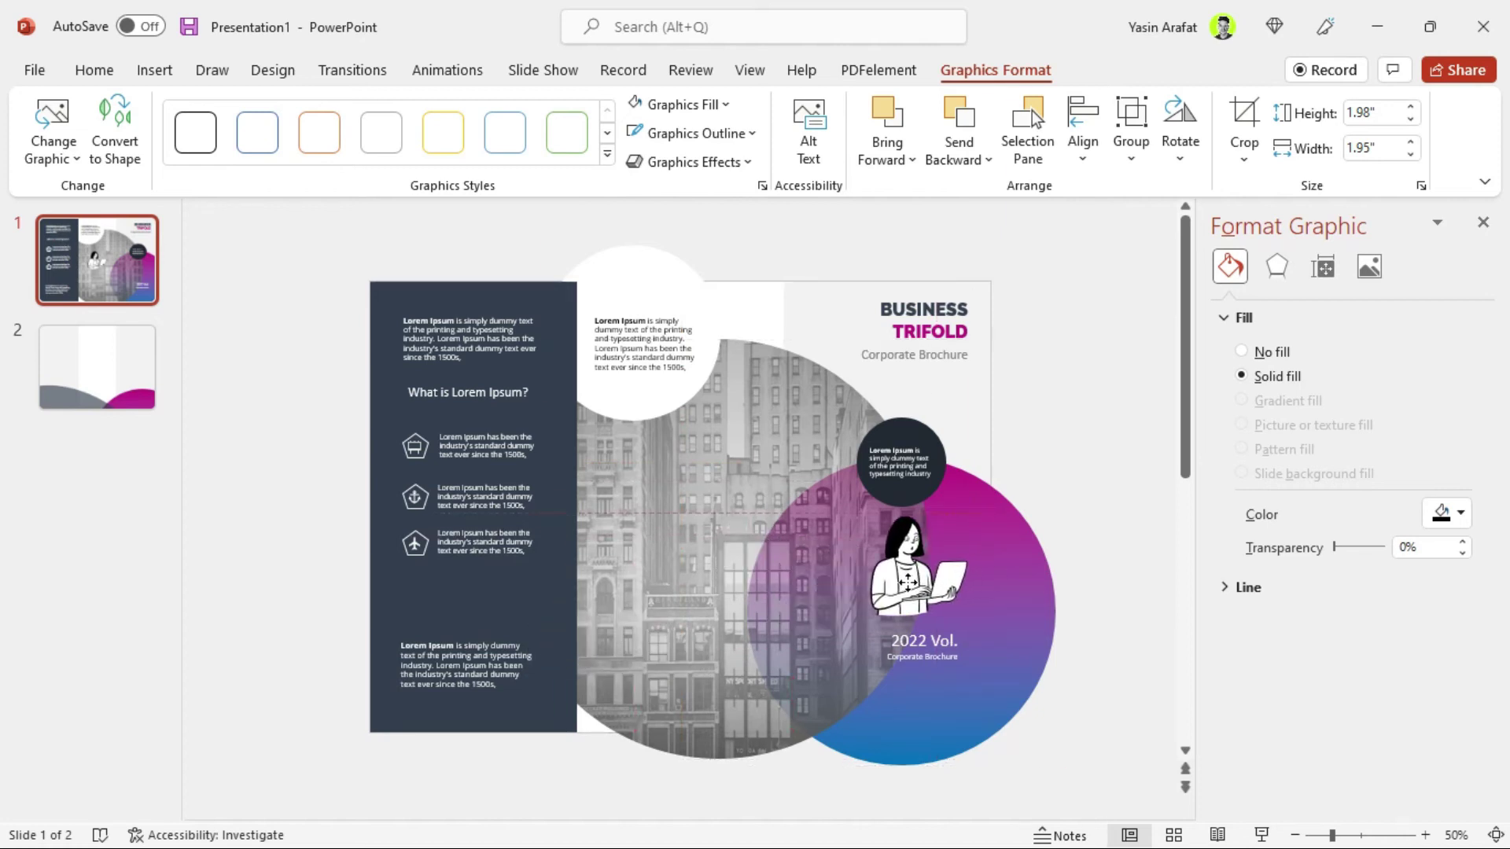
left_click_drag(908, 581, 435, 596)
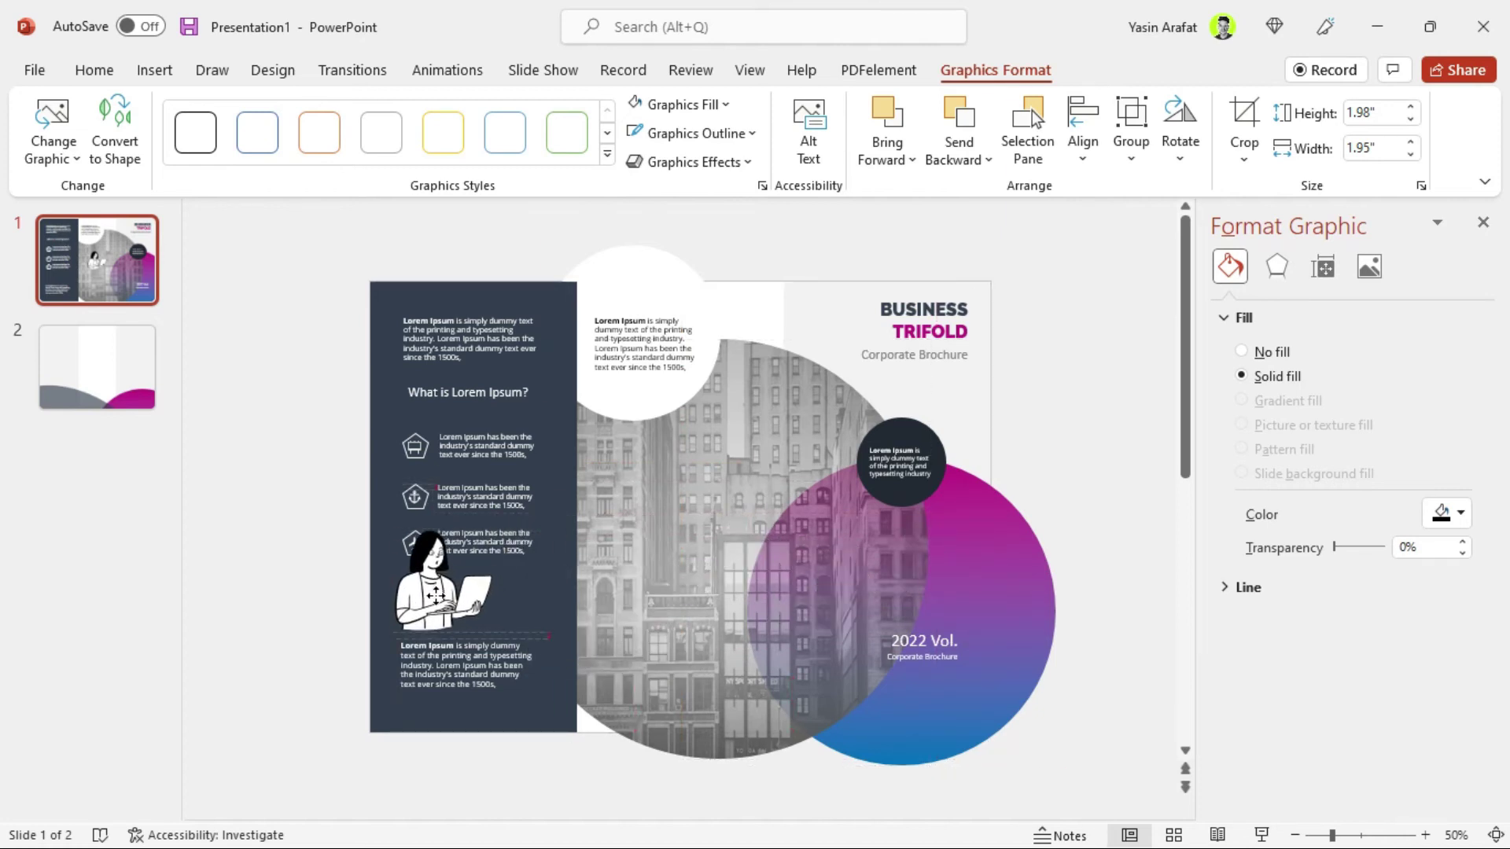
scroll(422, 724, "up", 5, "ctrl")
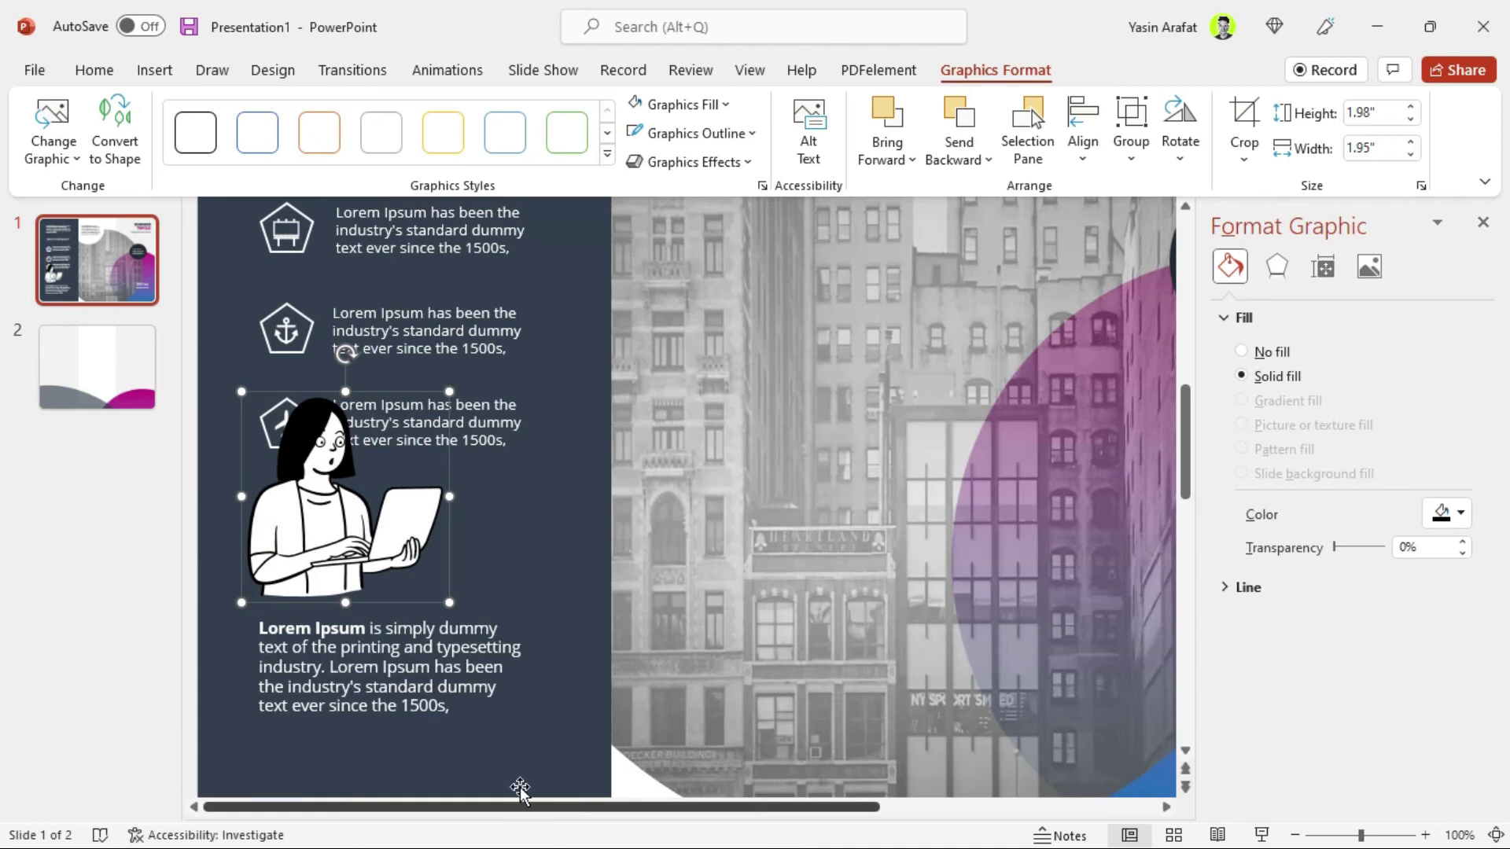
scroll(343, 431, "up", 1)
scroll(449, 368, "down", 1)
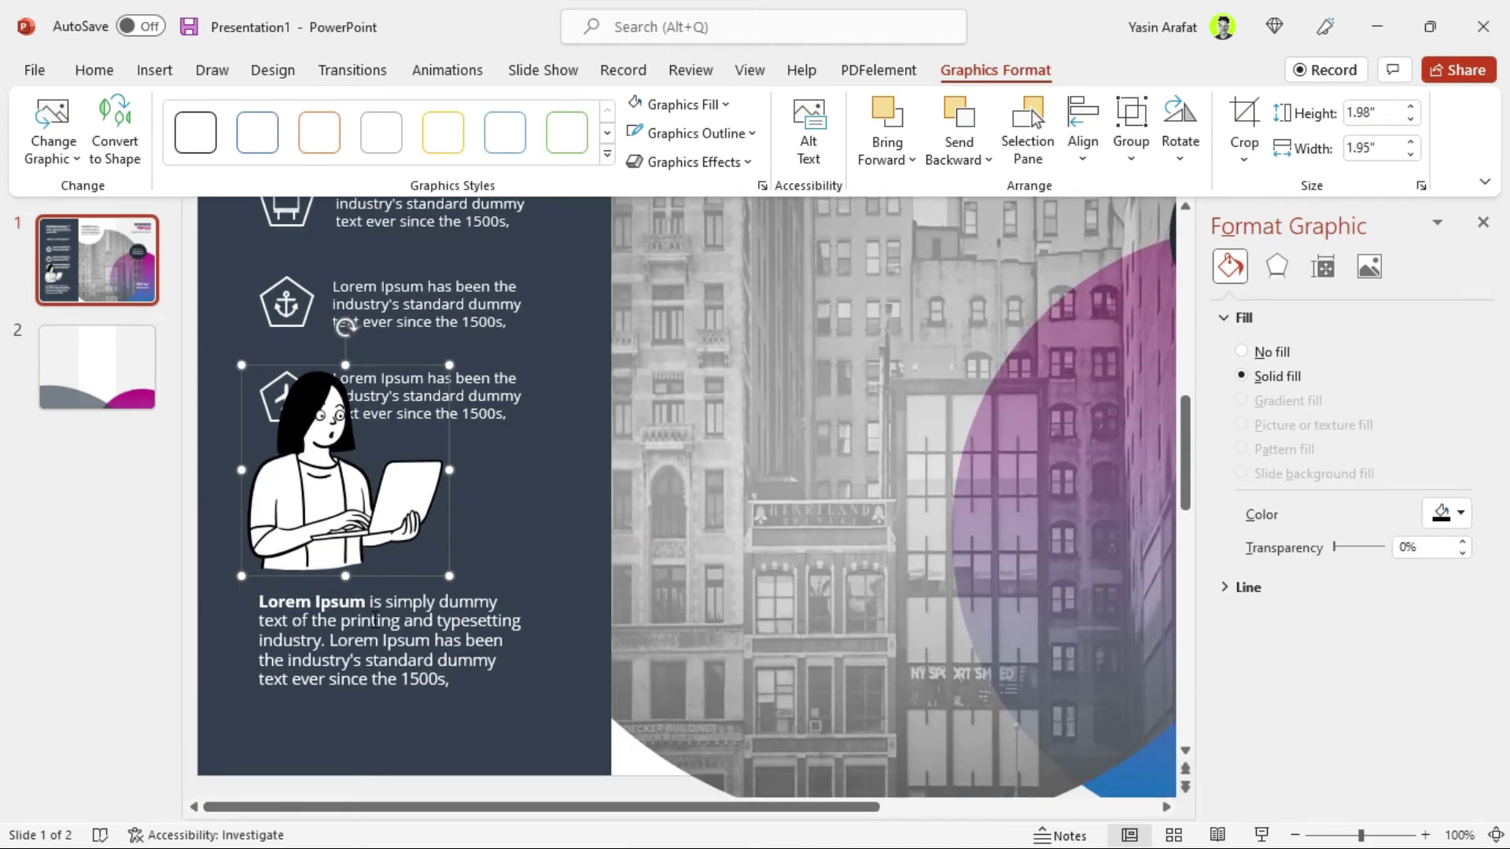
left_click(374, 621)
left_click_drag(252, 673, 687, 620)
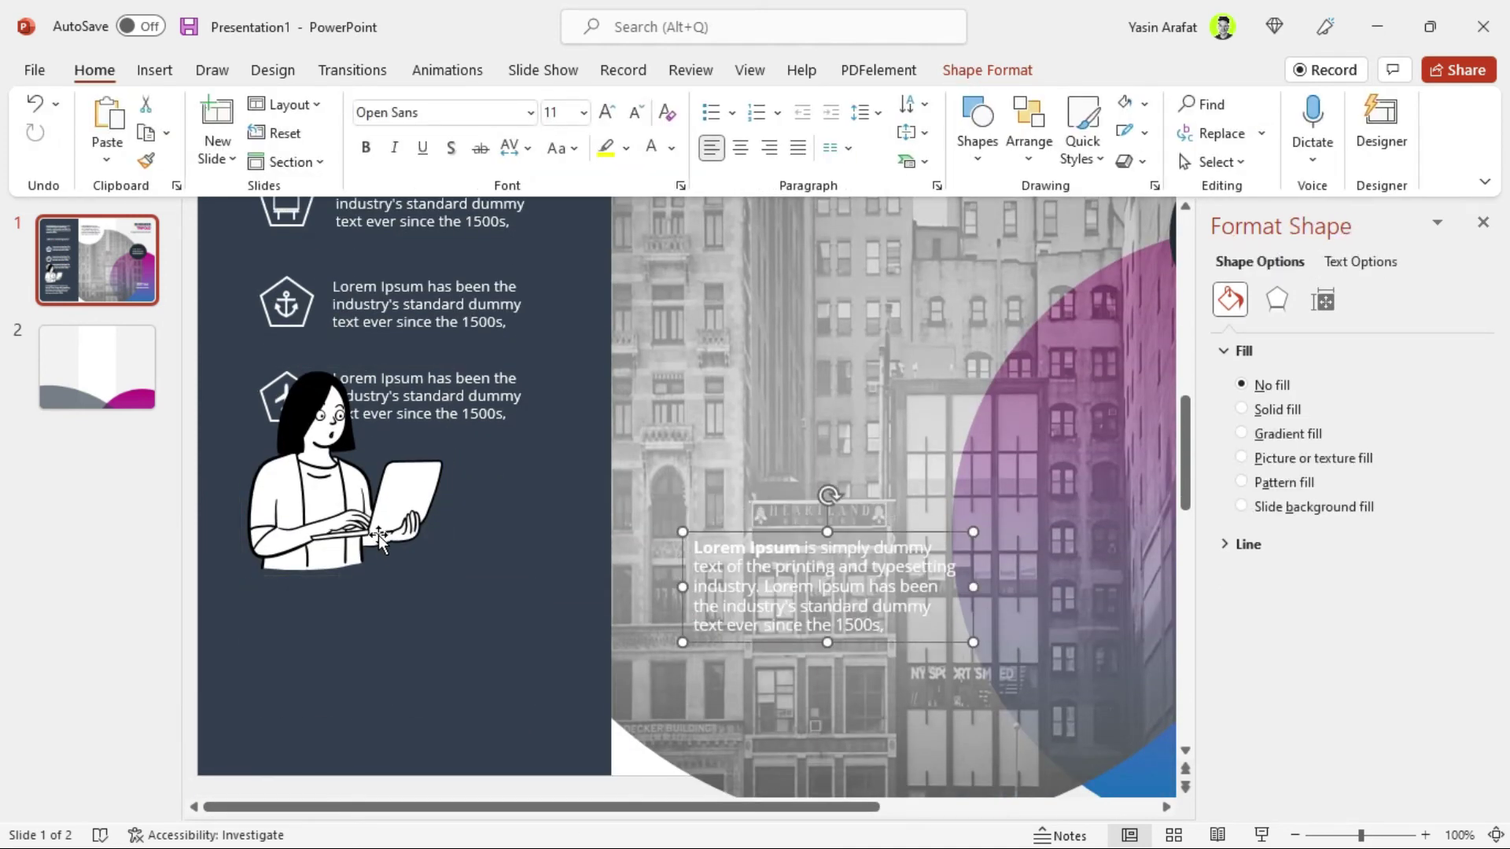
left_click_drag(379, 539, 375, 665)
- Move the closing paragraph beside the cartoon, narrow it, and delete its opening sentence
left_click(749, 557)
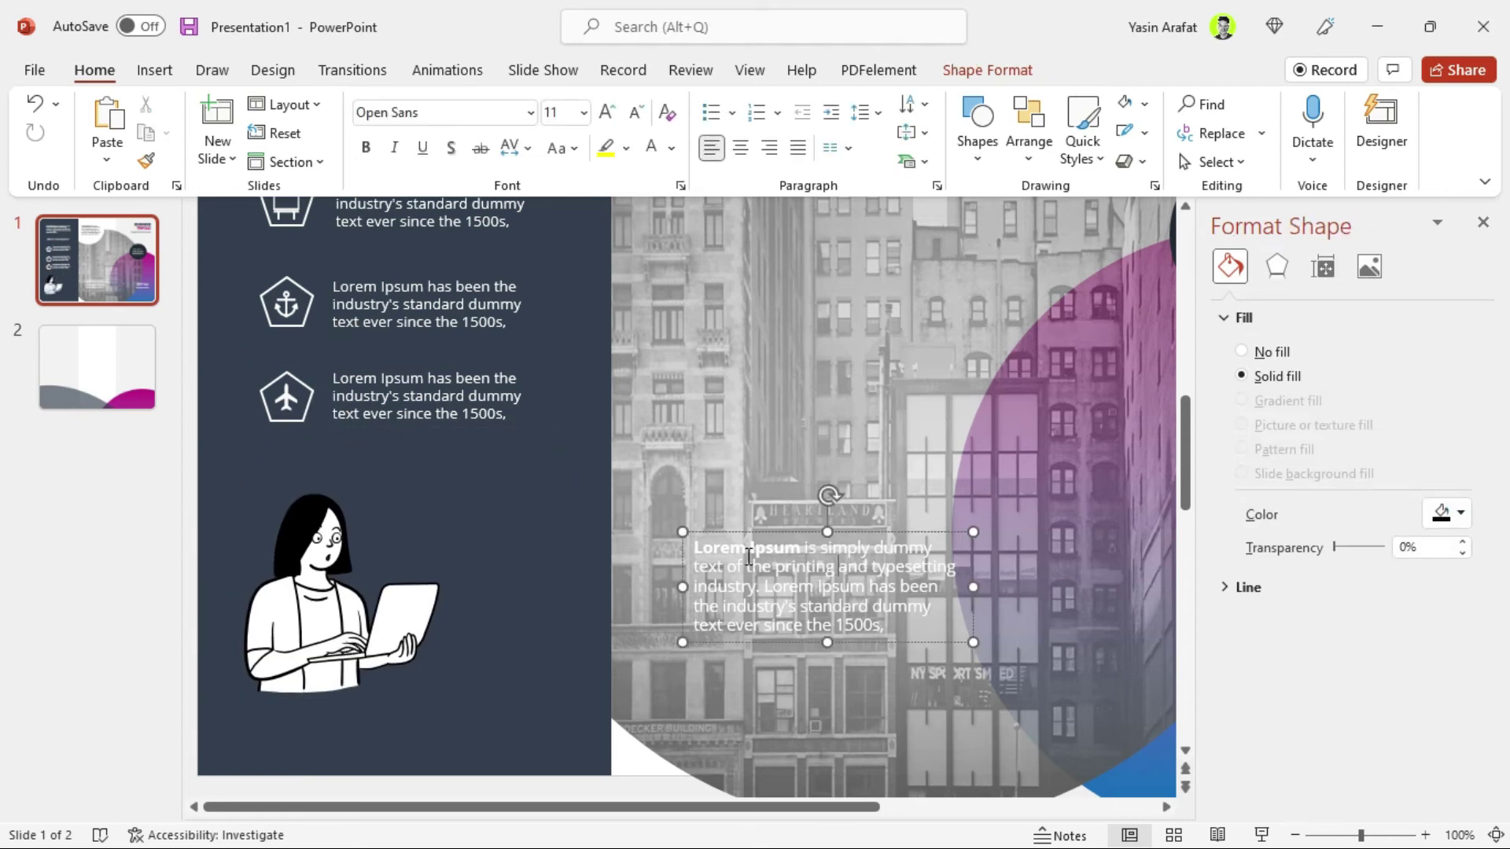
left_click_drag(743, 533, 433, 470)
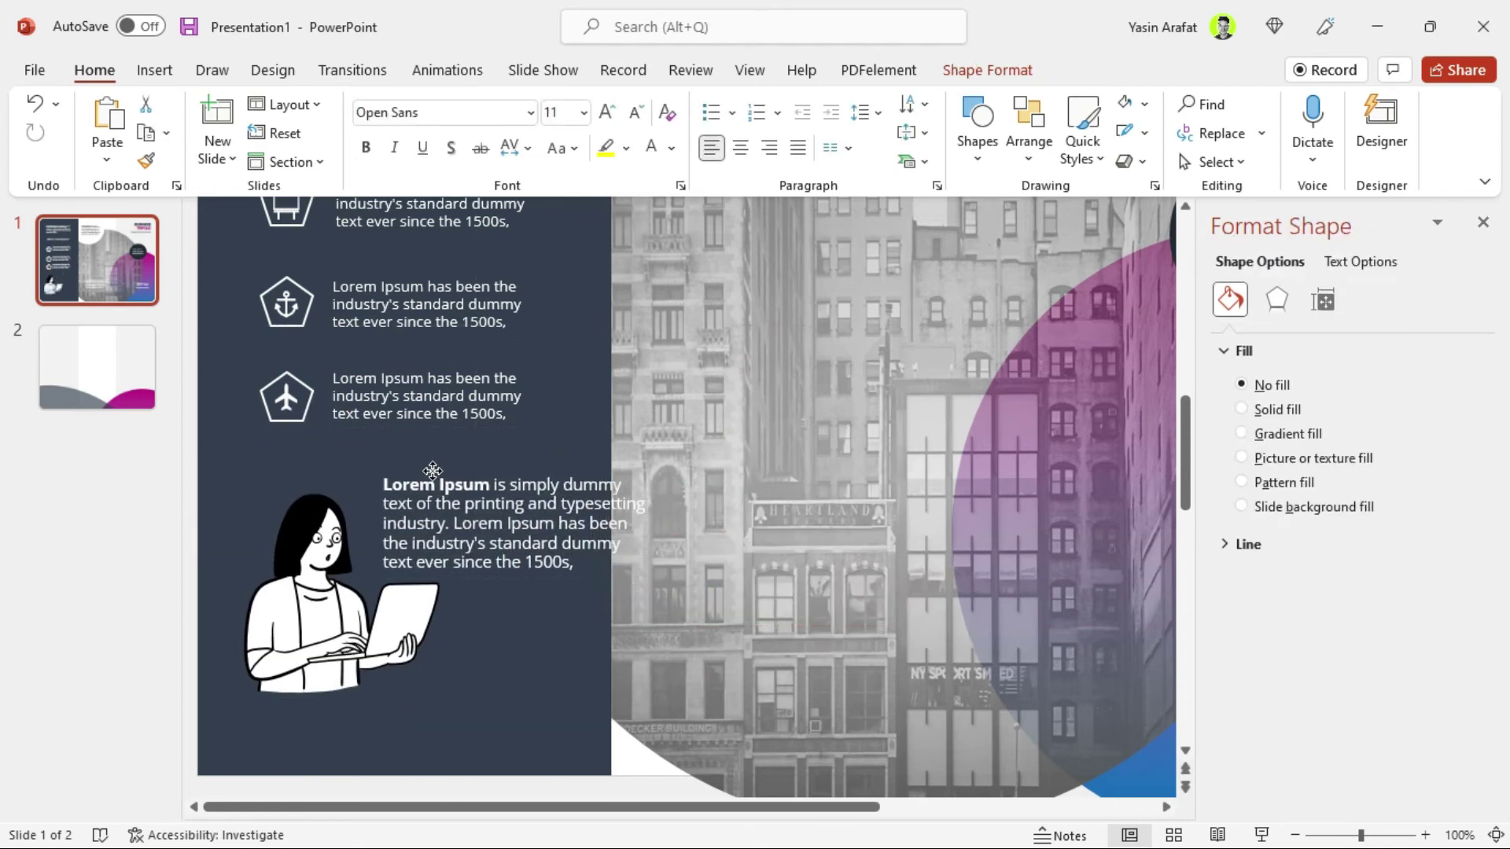
mouse_move(674, 525)
left_mouse_down()
mouse_move(517, 525)
mouse_move(383, 485)
left_mouse_up()
key("Delete")
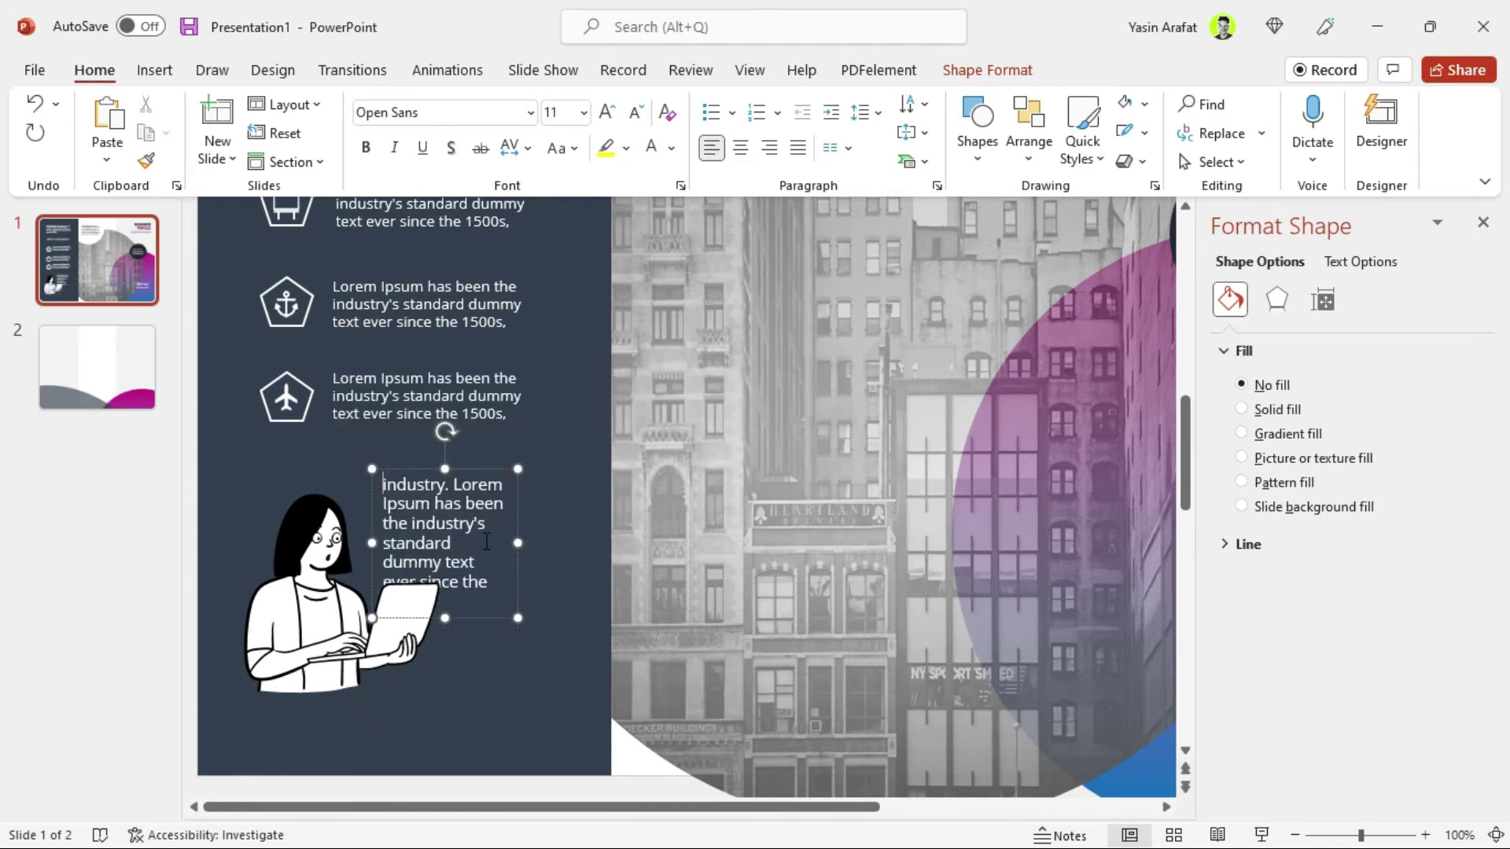
left_click(424, 503)
left_click(435, 483)
left_click_drag(452, 482, 377, 484)
key("Delete")
left_click_drag(519, 550, 533, 551)
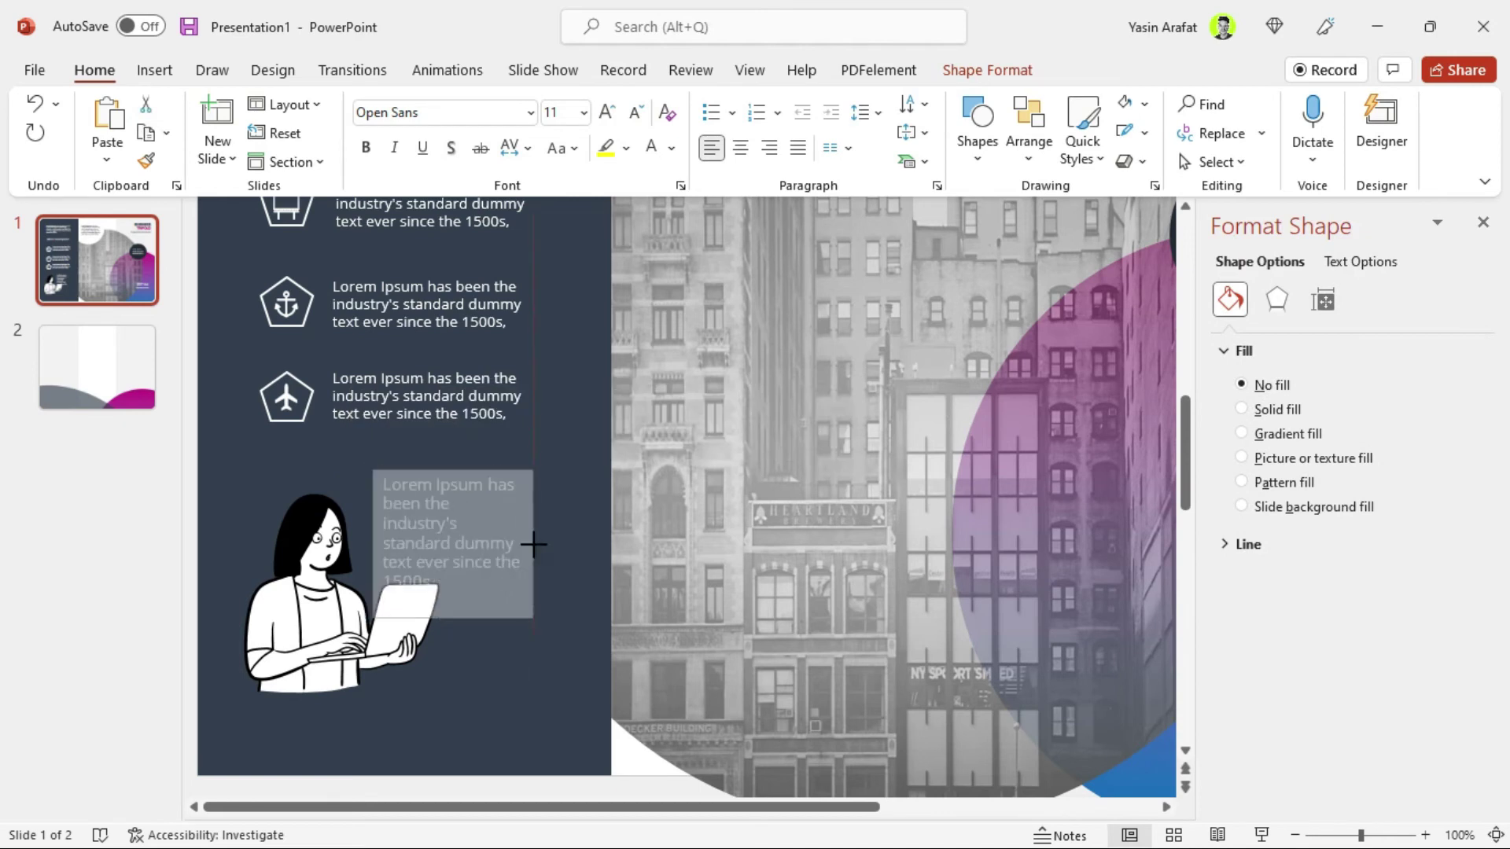
- Shrink the caption text to size 9 and narrow its box so it rewraps
left_click(636, 114)
left_click(635, 114)
left_click(635, 114)
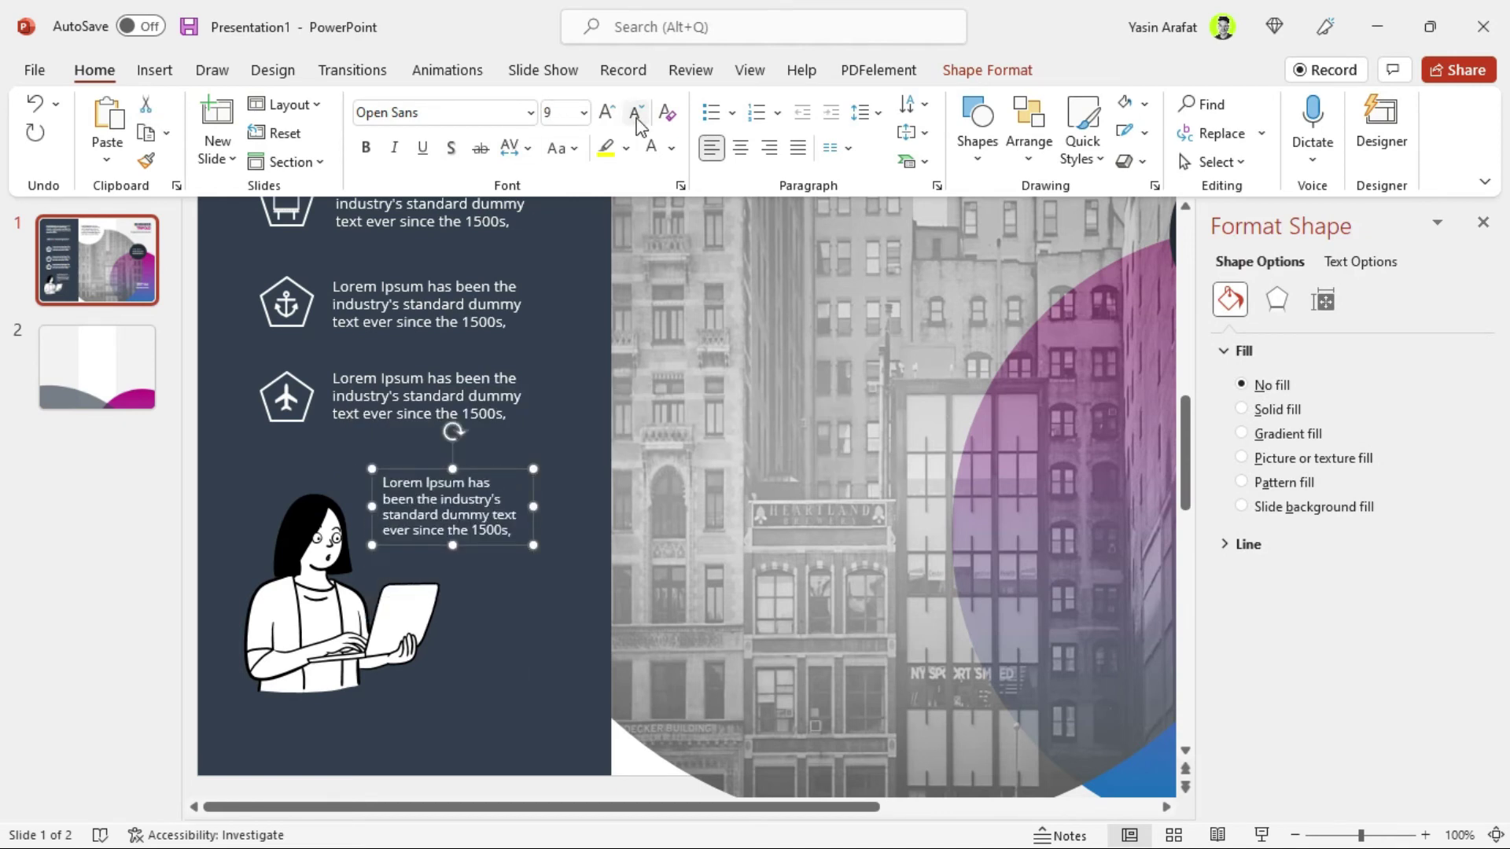
left_click_drag(533, 506, 518, 506)
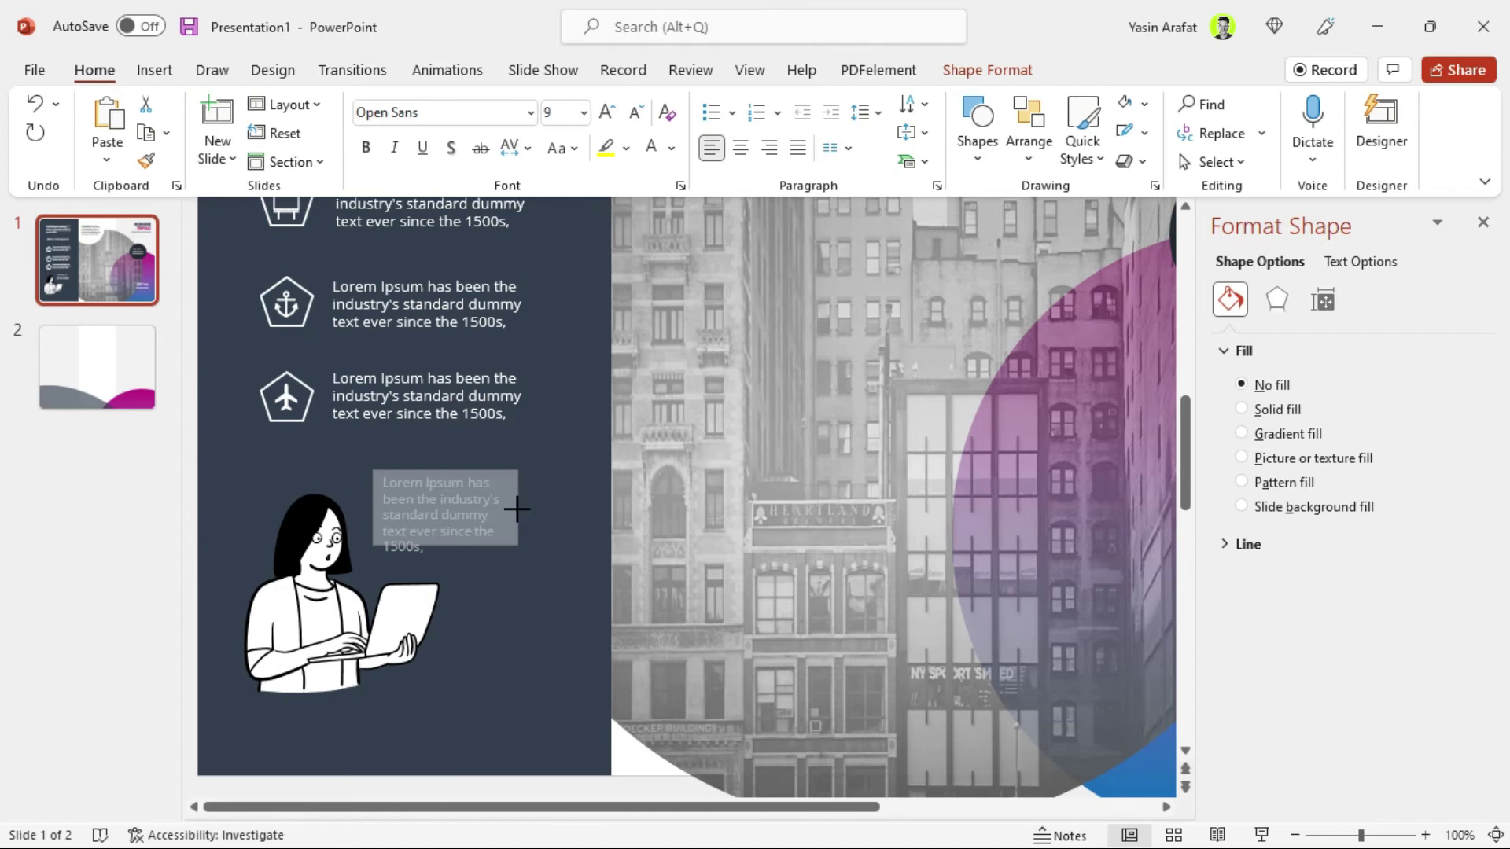
scroll(574, 620, "down", 5, "ctrl")
left_click(291, 597)
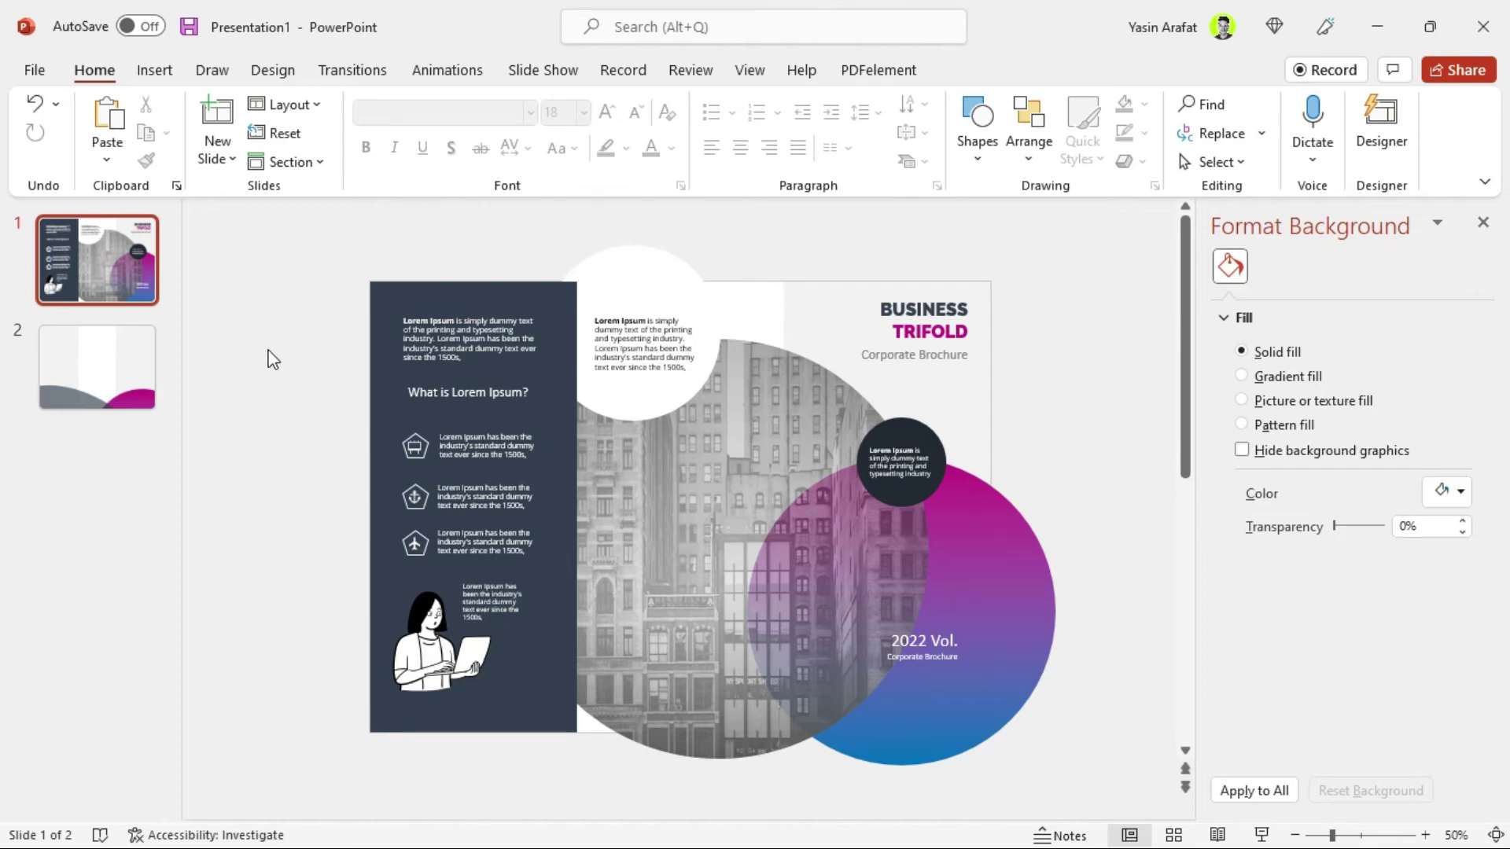
- Give the cover panel a gradient fill with a white end stop and light grey start stop
left_click(830, 338)
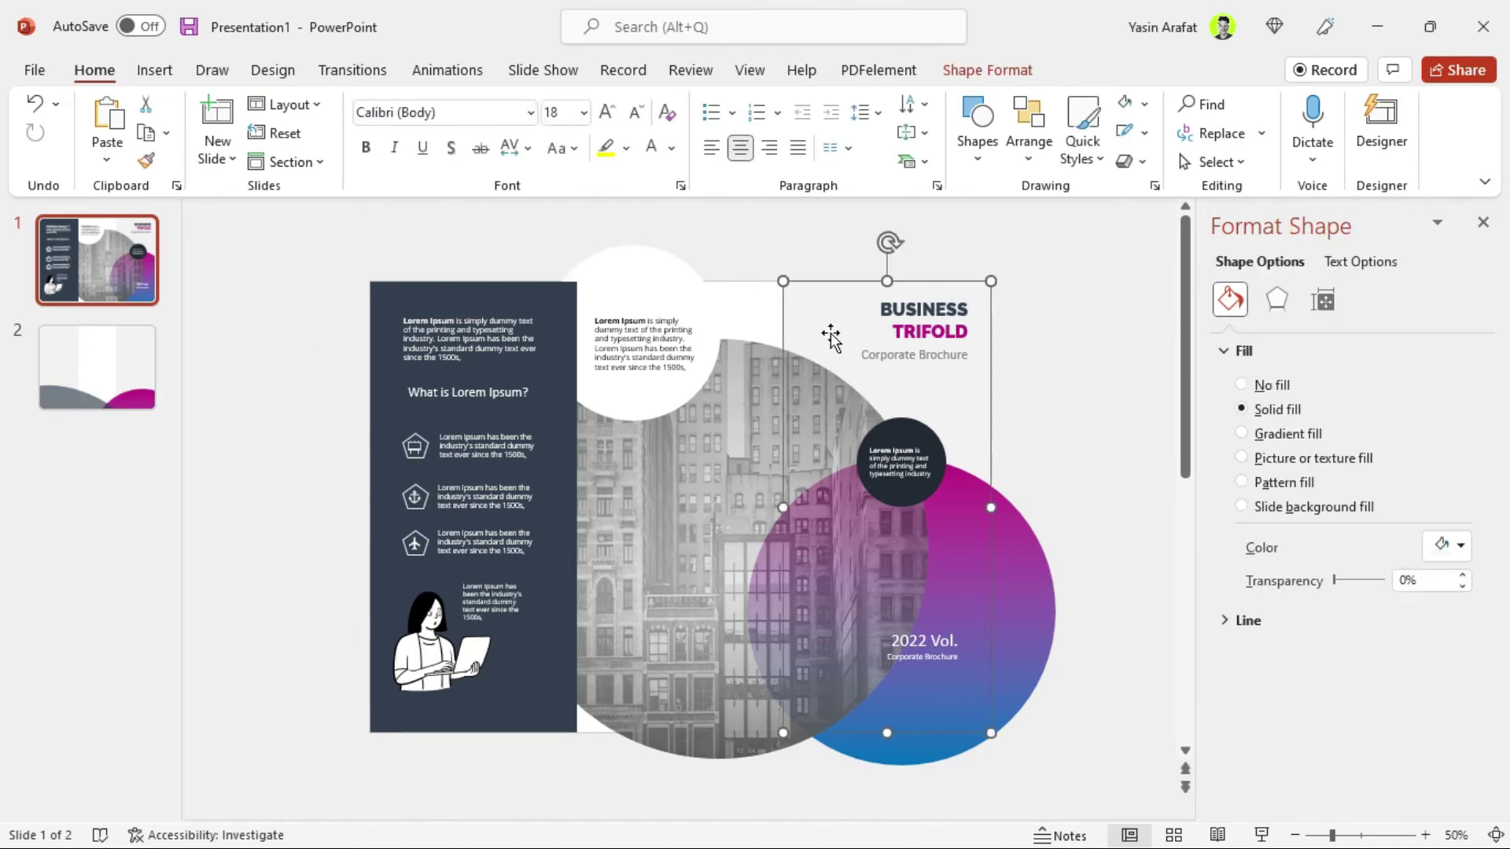
key("ctrl+z")
left_click(1282, 434)
left_click(1396, 712)
left_click(1456, 743)
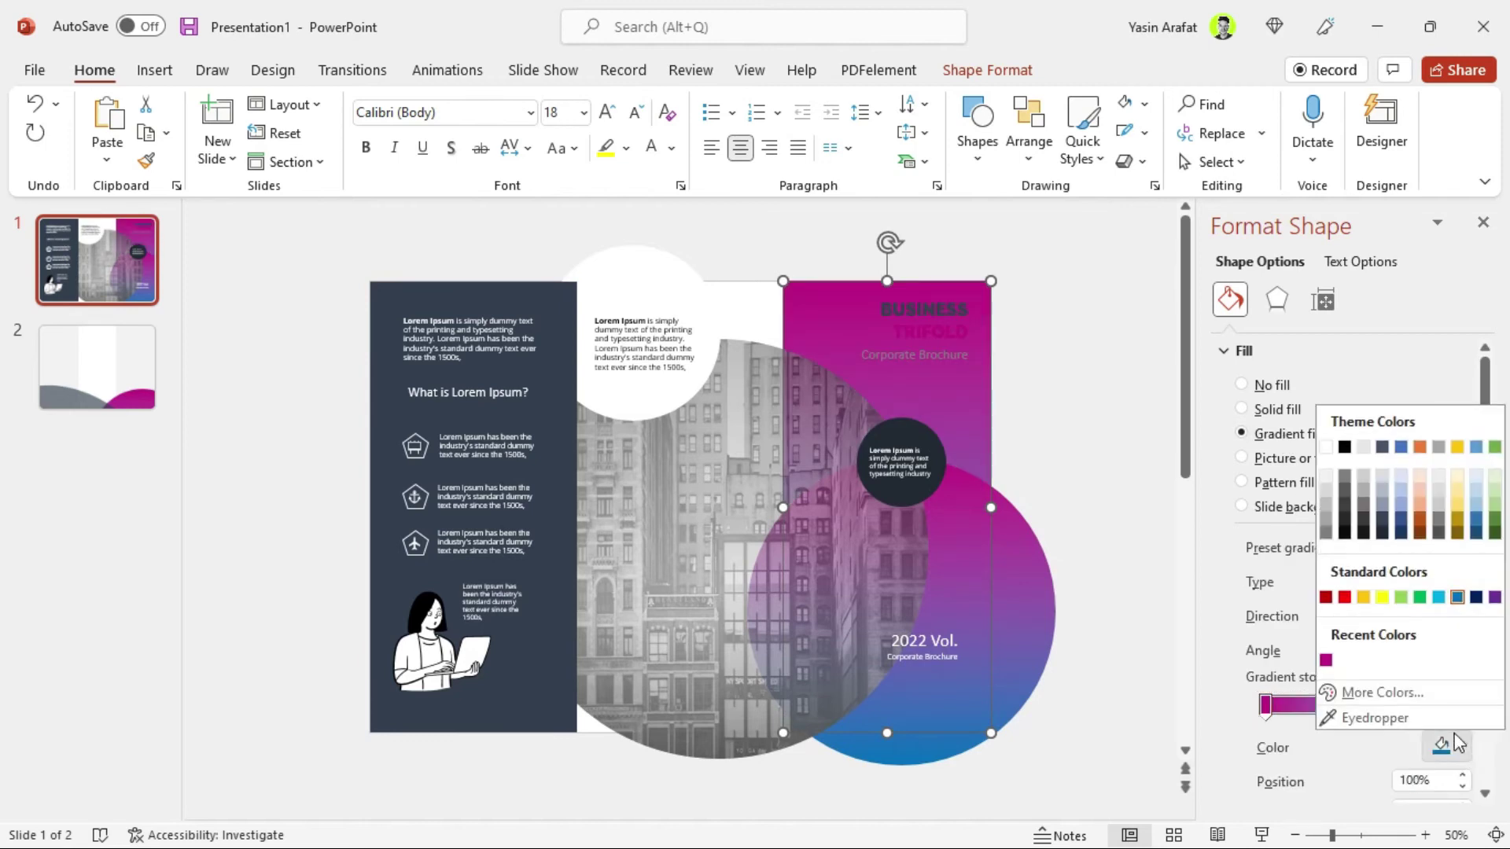
left_click(1326, 447)
left_click(1265, 705)
left_click(1446, 745)
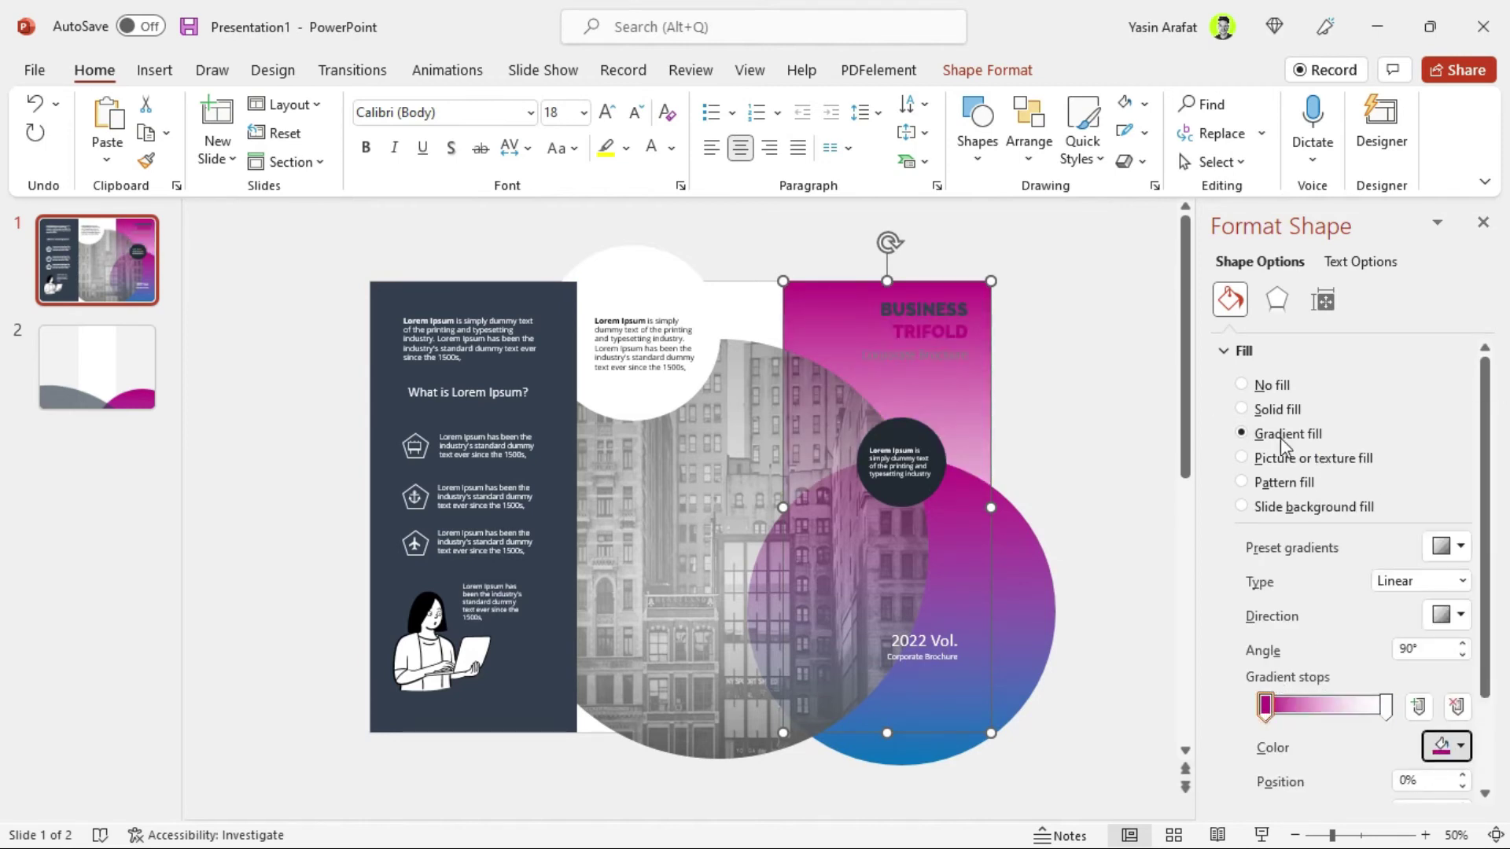
left_click(1326, 490)
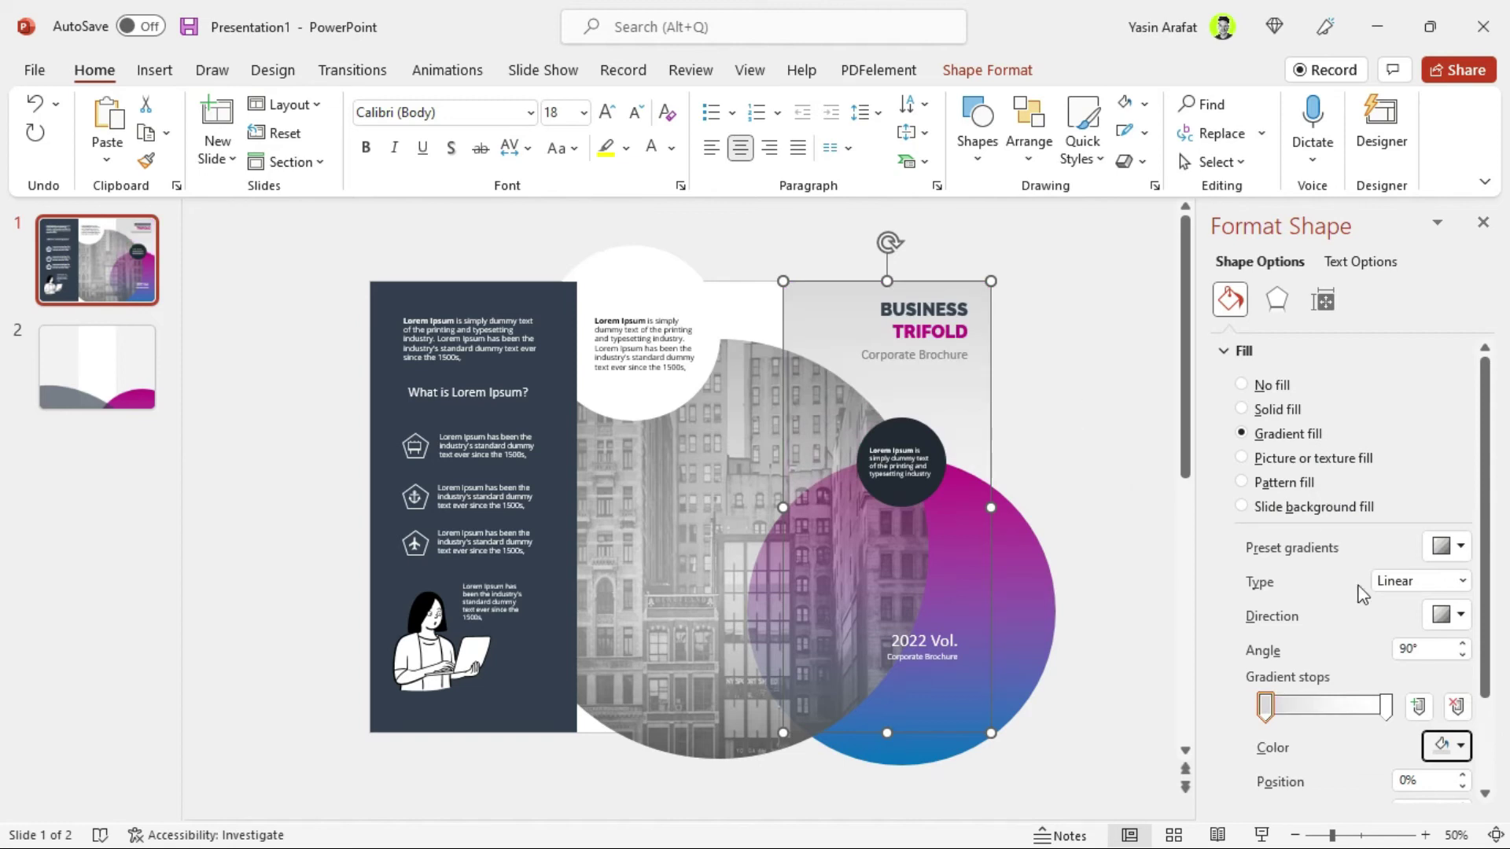
- Set the gradient to Linear Left at 36°, second stop at 27%, first stop 85% transparent
left_click(1459, 615)
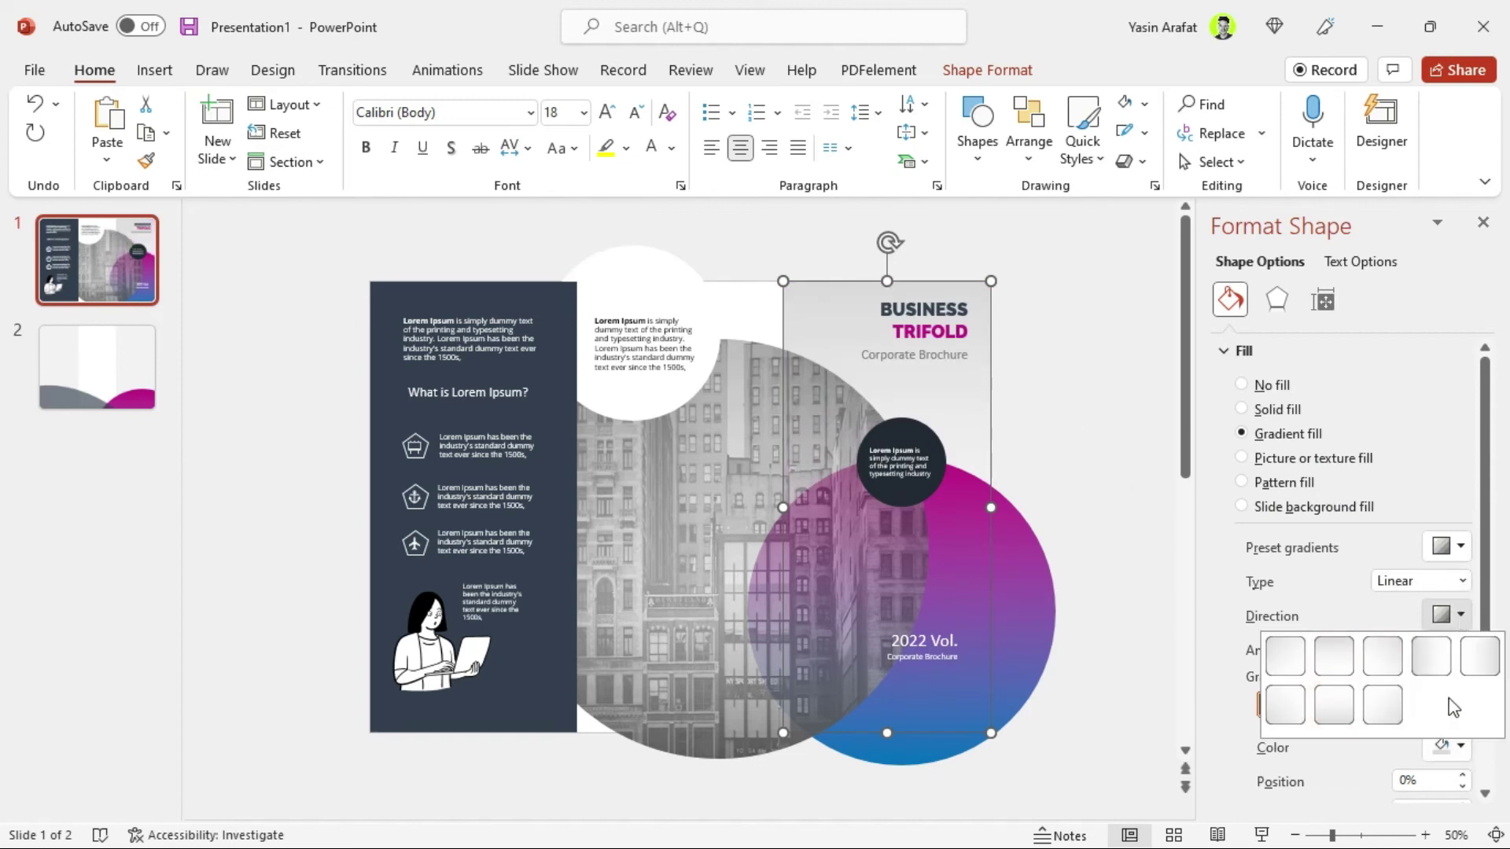
left_click(1481, 659)
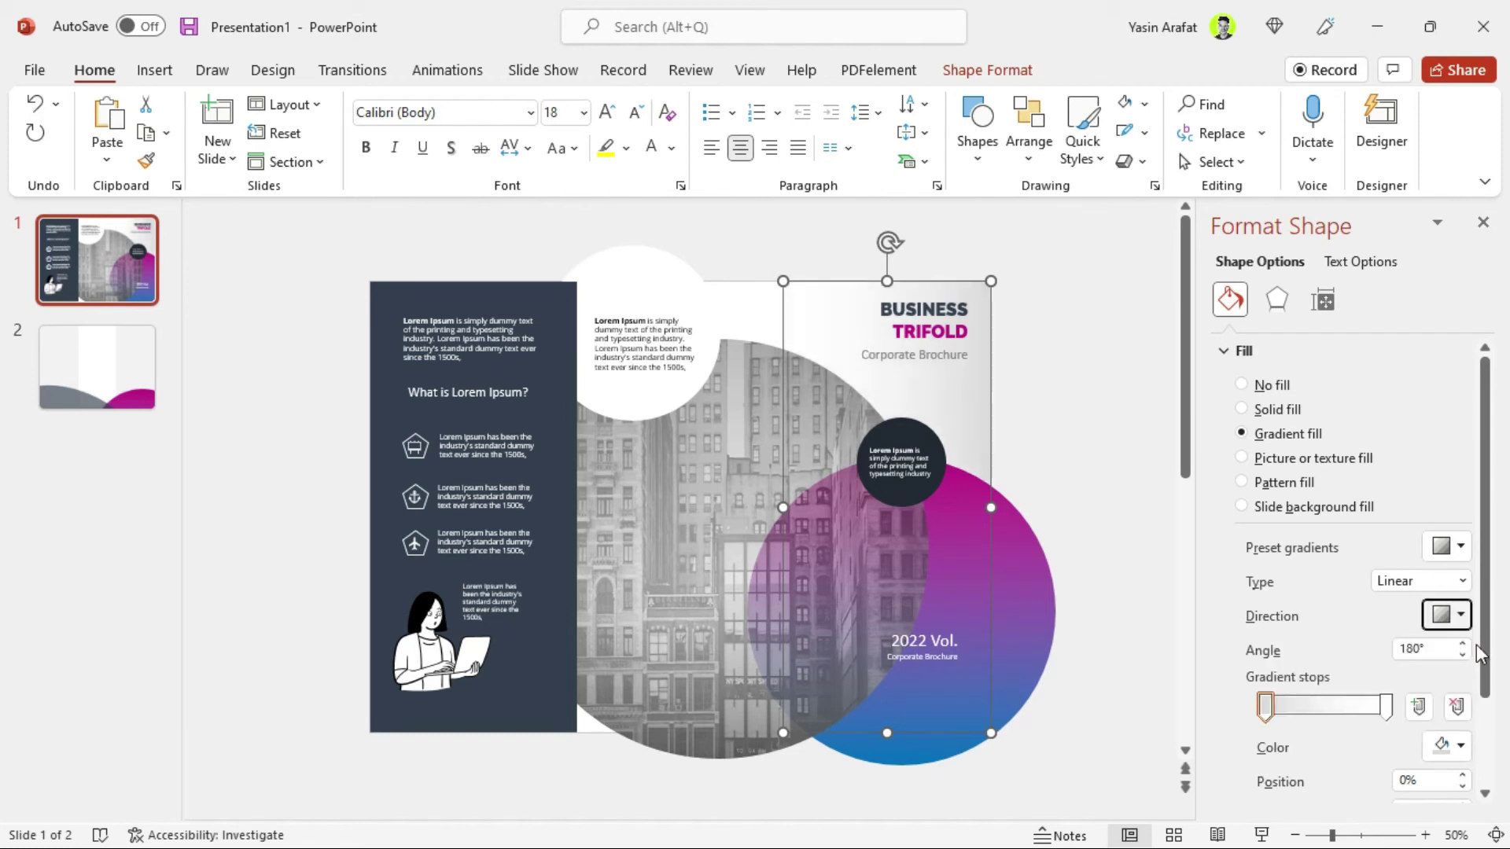
left_click_drag(1423, 652, 1381, 651)
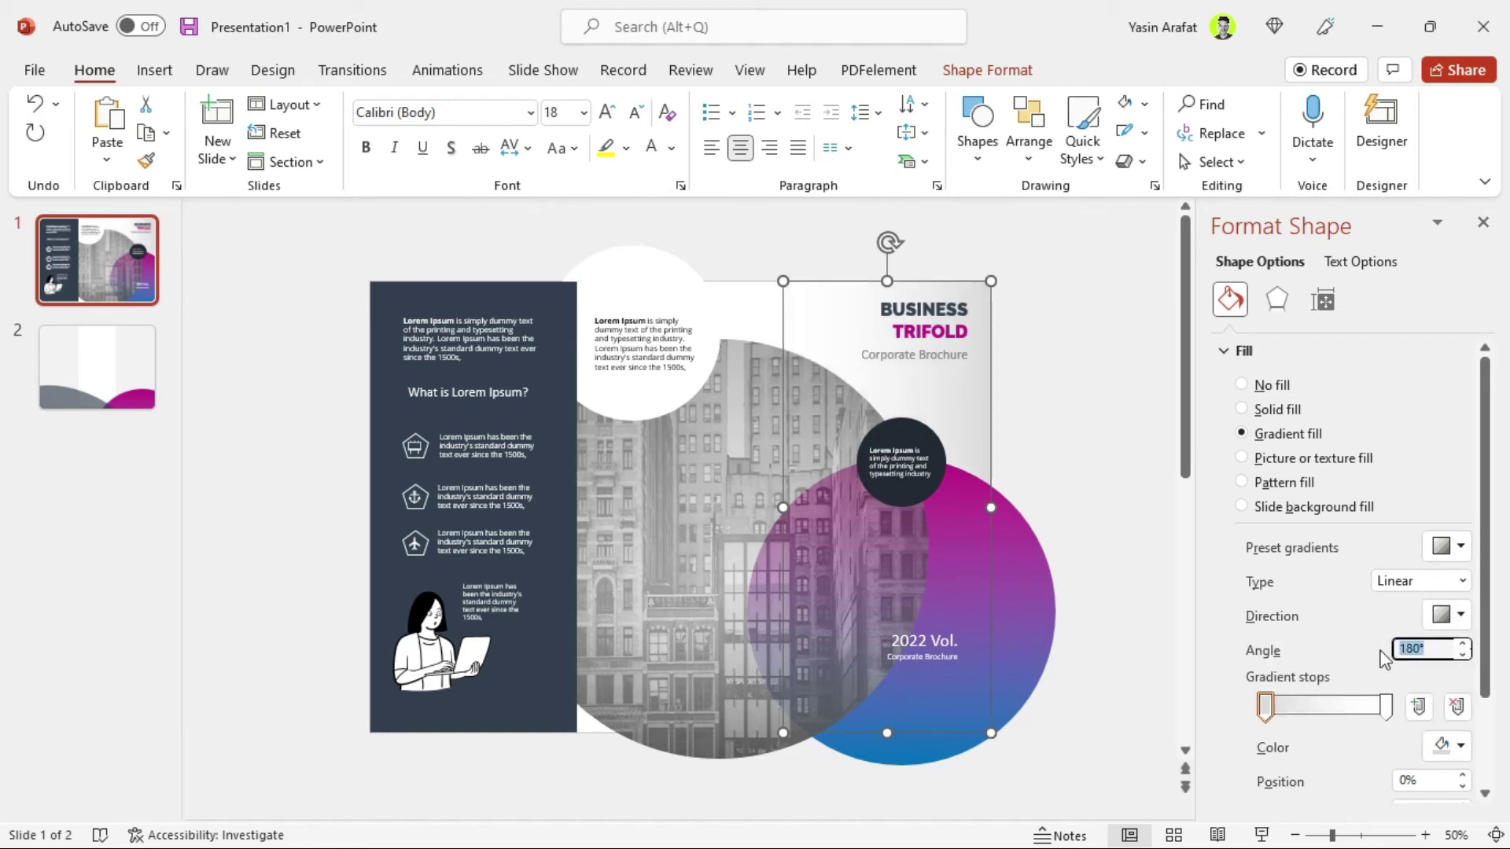
type("36")
key("Return")
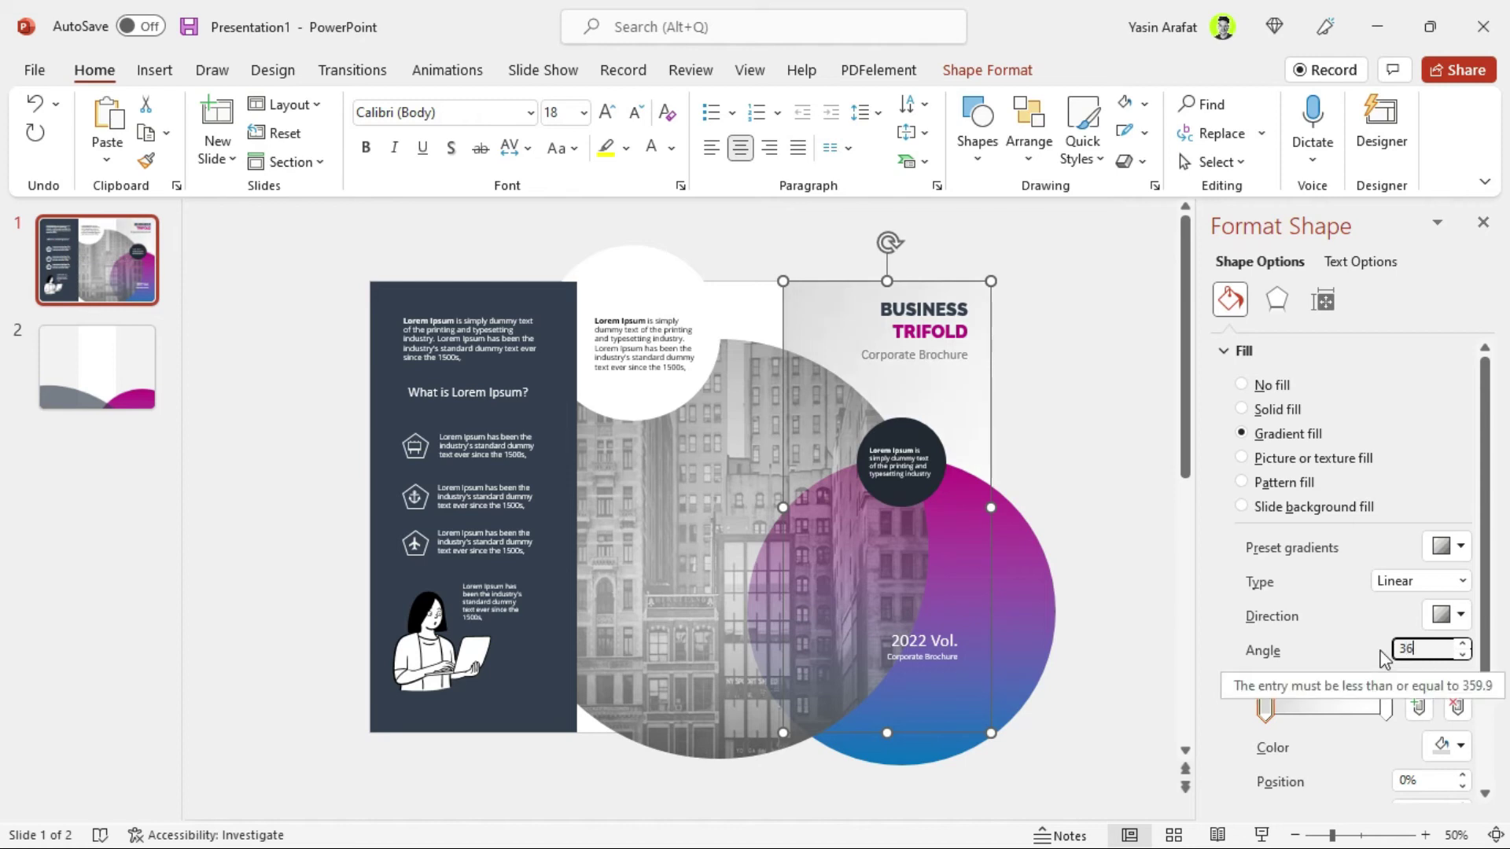
left_click_drag(1386, 708, 1294, 707)
left_click(1098, 474)
left_click(820, 319)
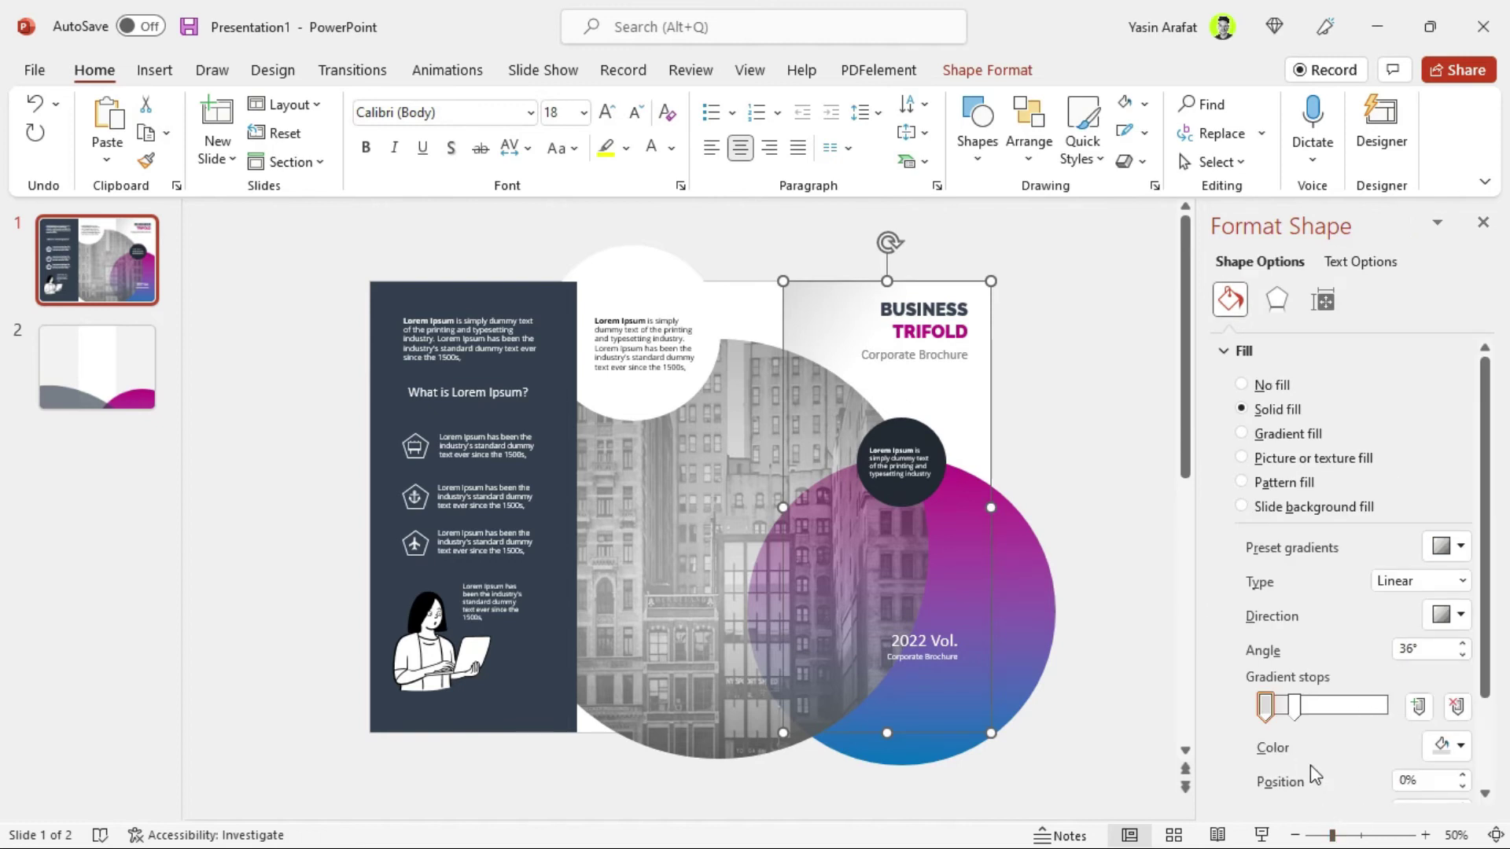
scroll(1310, 766, "down", 3)
left_click_drag(1366, 697, 1378, 697)
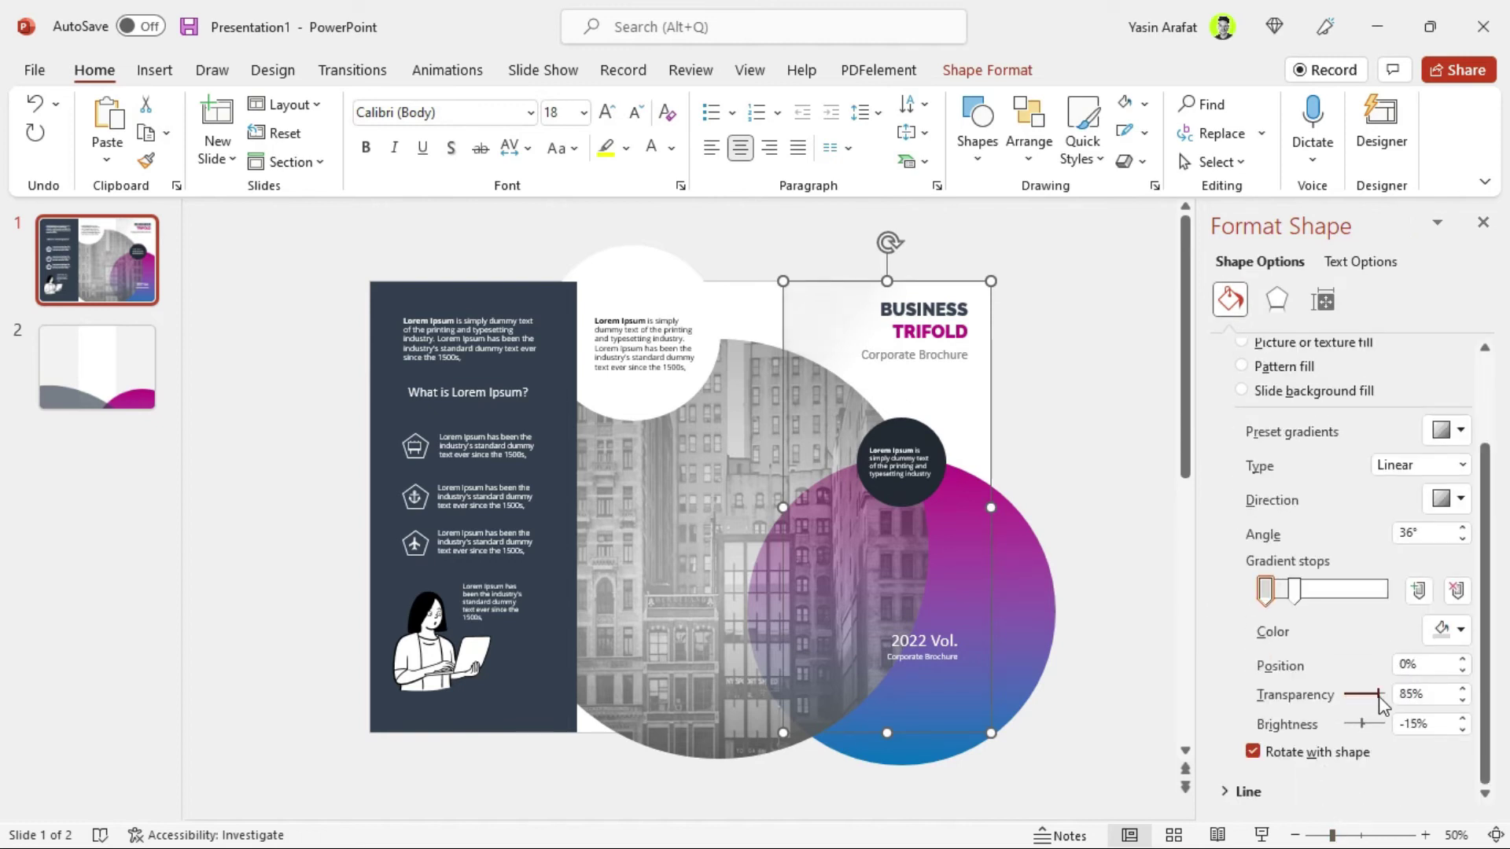
left_click(1102, 467)
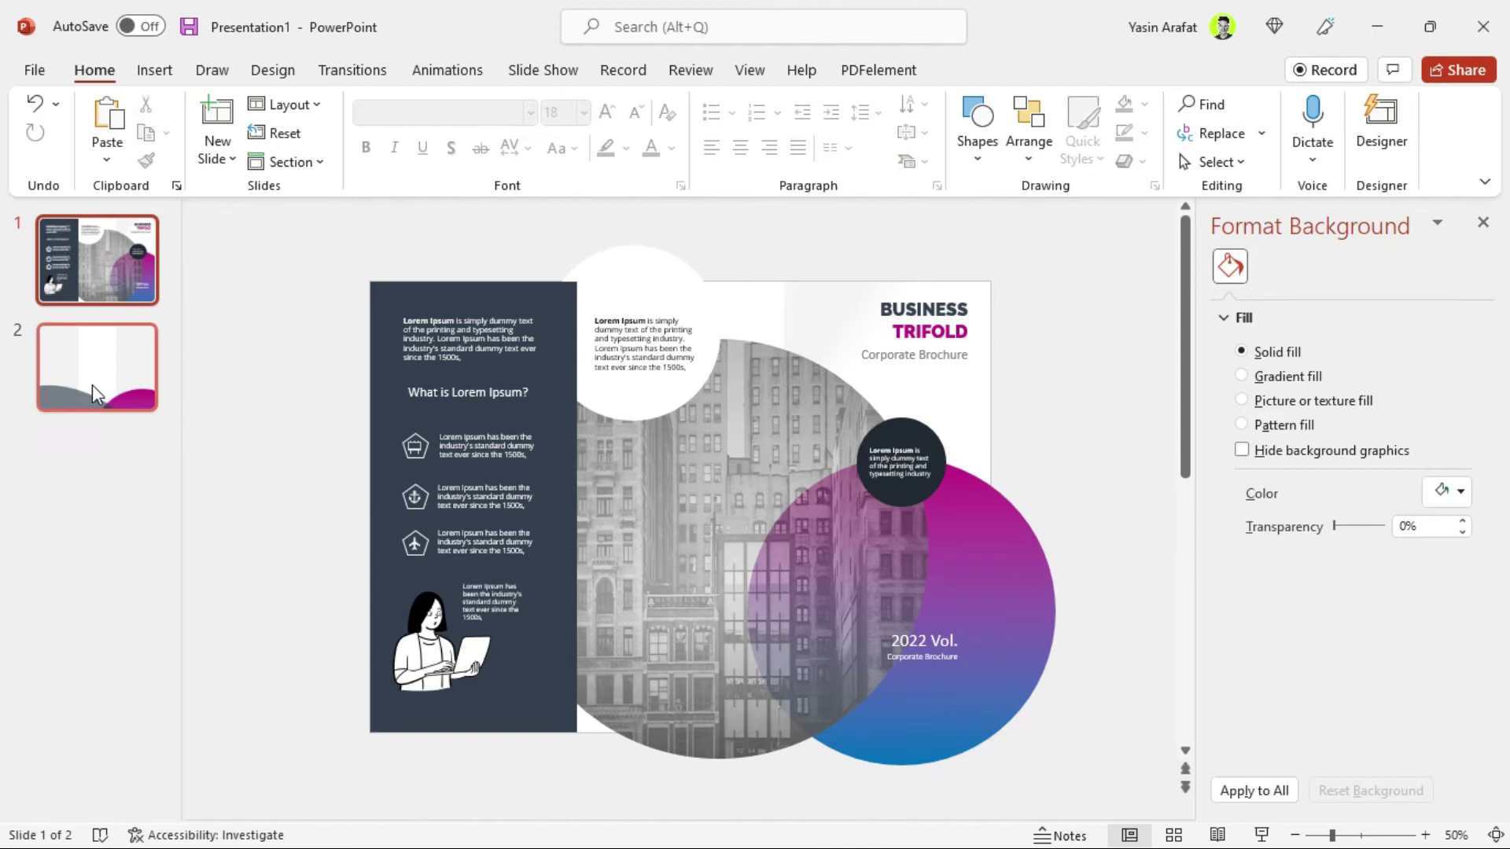
- Paste the slide 1 Lorem Ipsum text block onto slide 2 and make its text grey
left_click(92, 384)
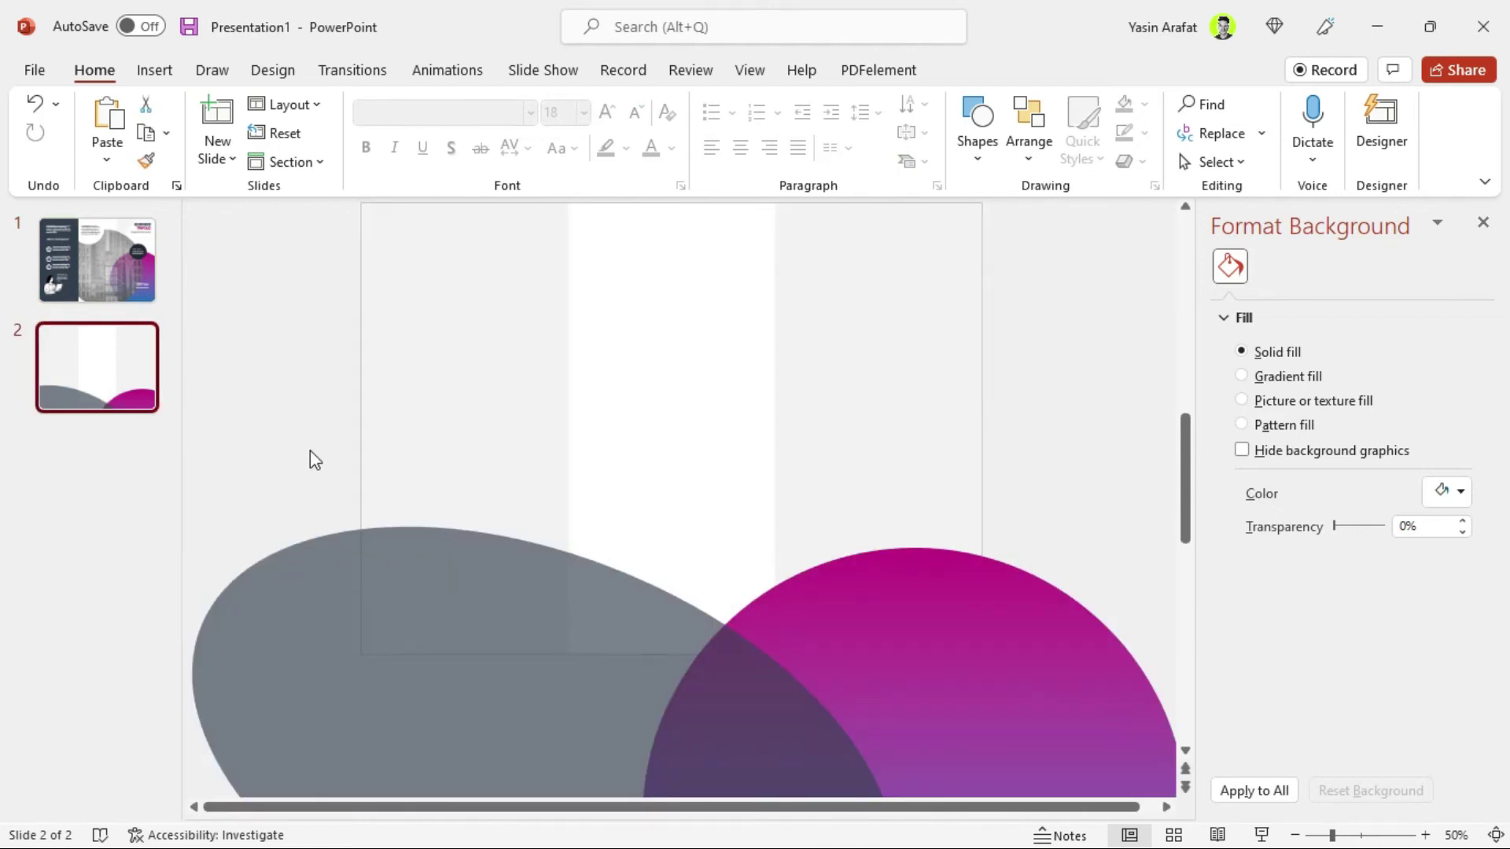
left_click(97, 264)
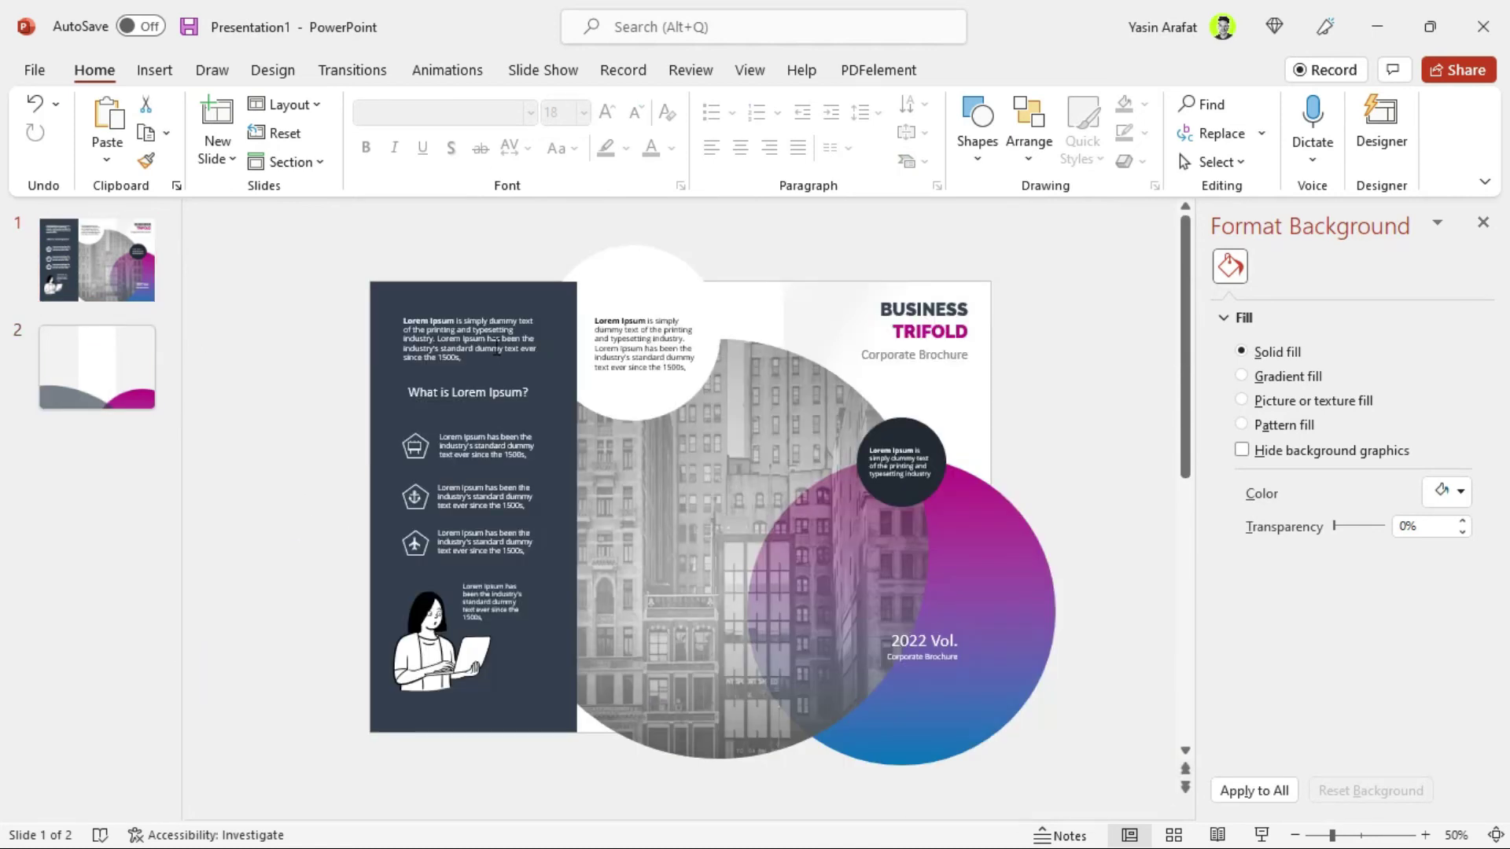
left_click(504, 366)
left_click(68, 374)
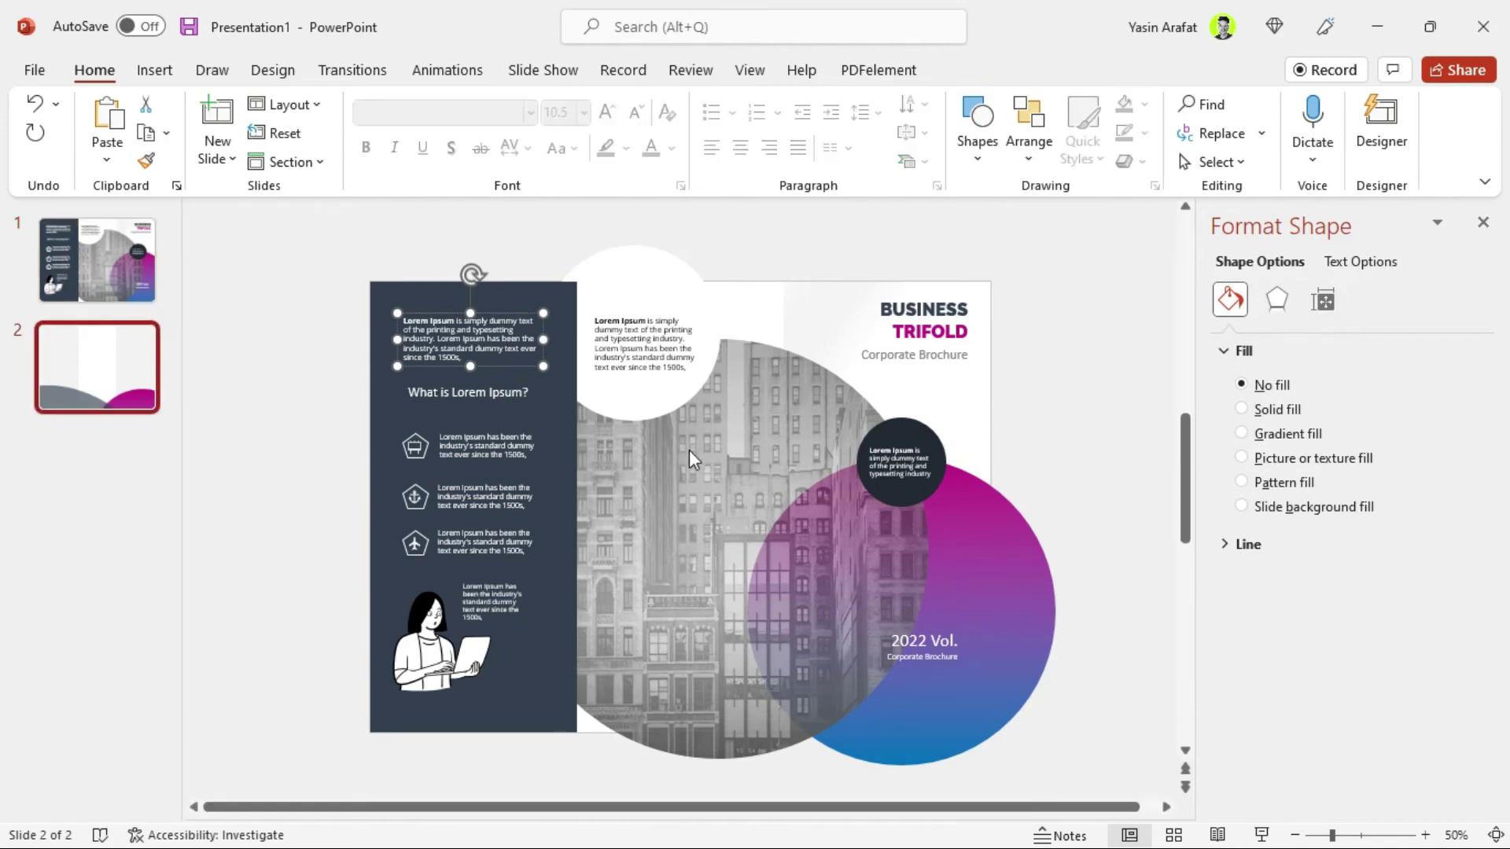
key("ctrl+v")
left_click(97, 260)
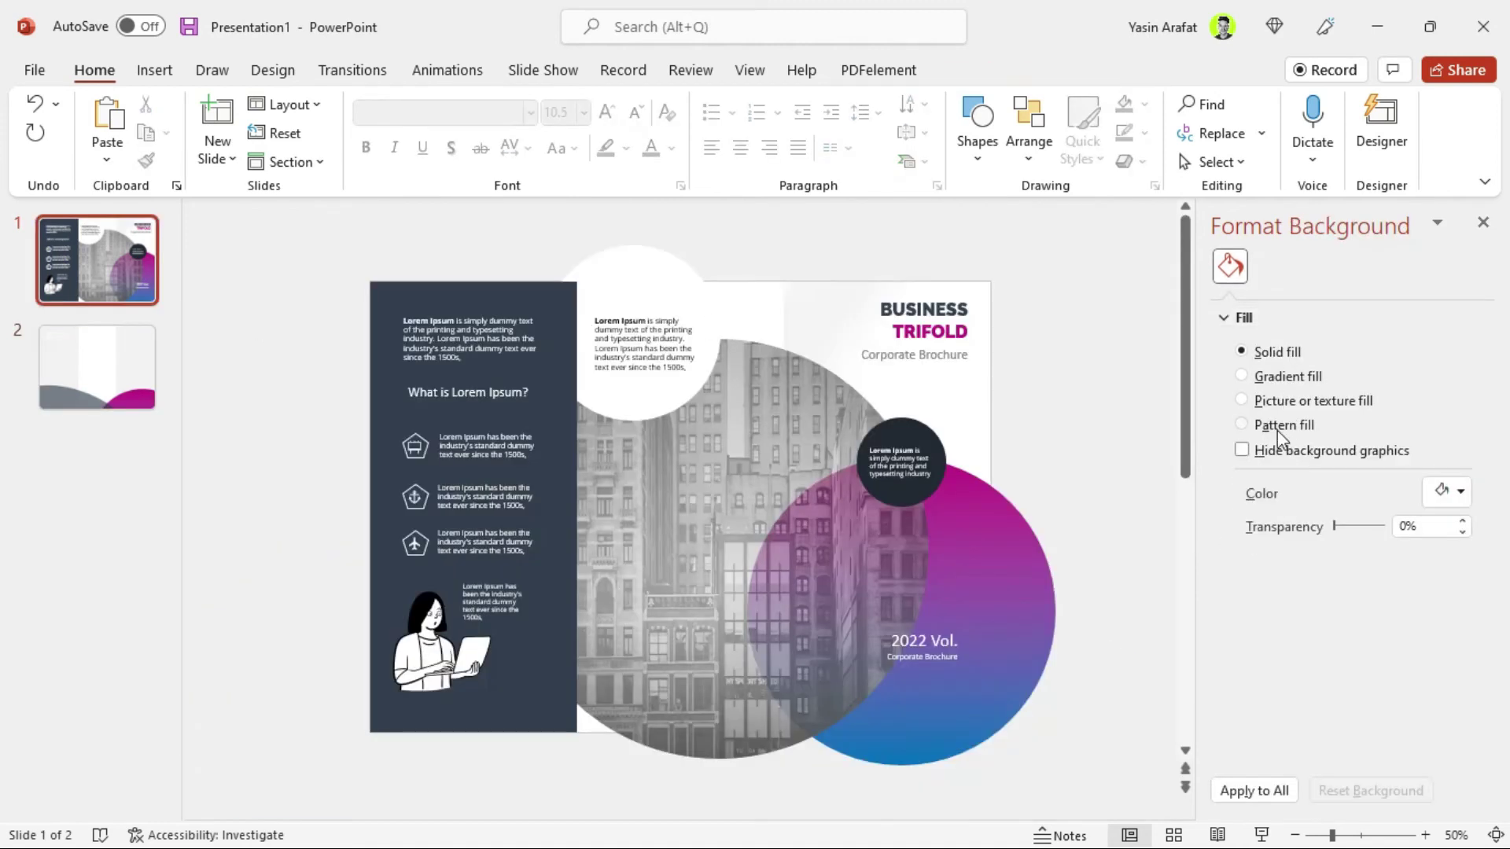
left_click(134, 347)
key("ctrl+v")
left_click(446, 268)
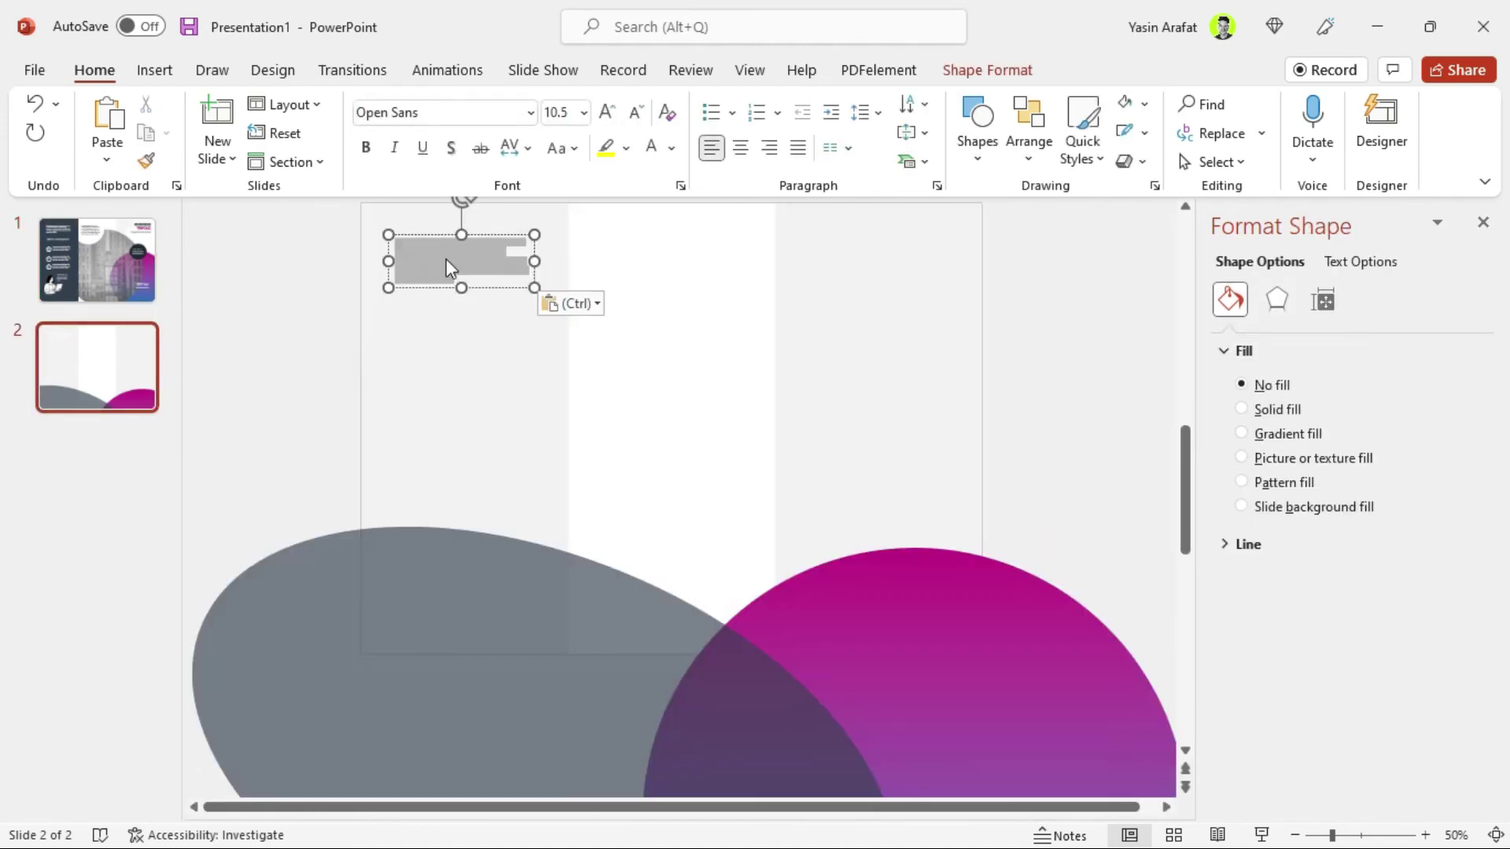
left_click(670, 150)
left_click(650, 292)
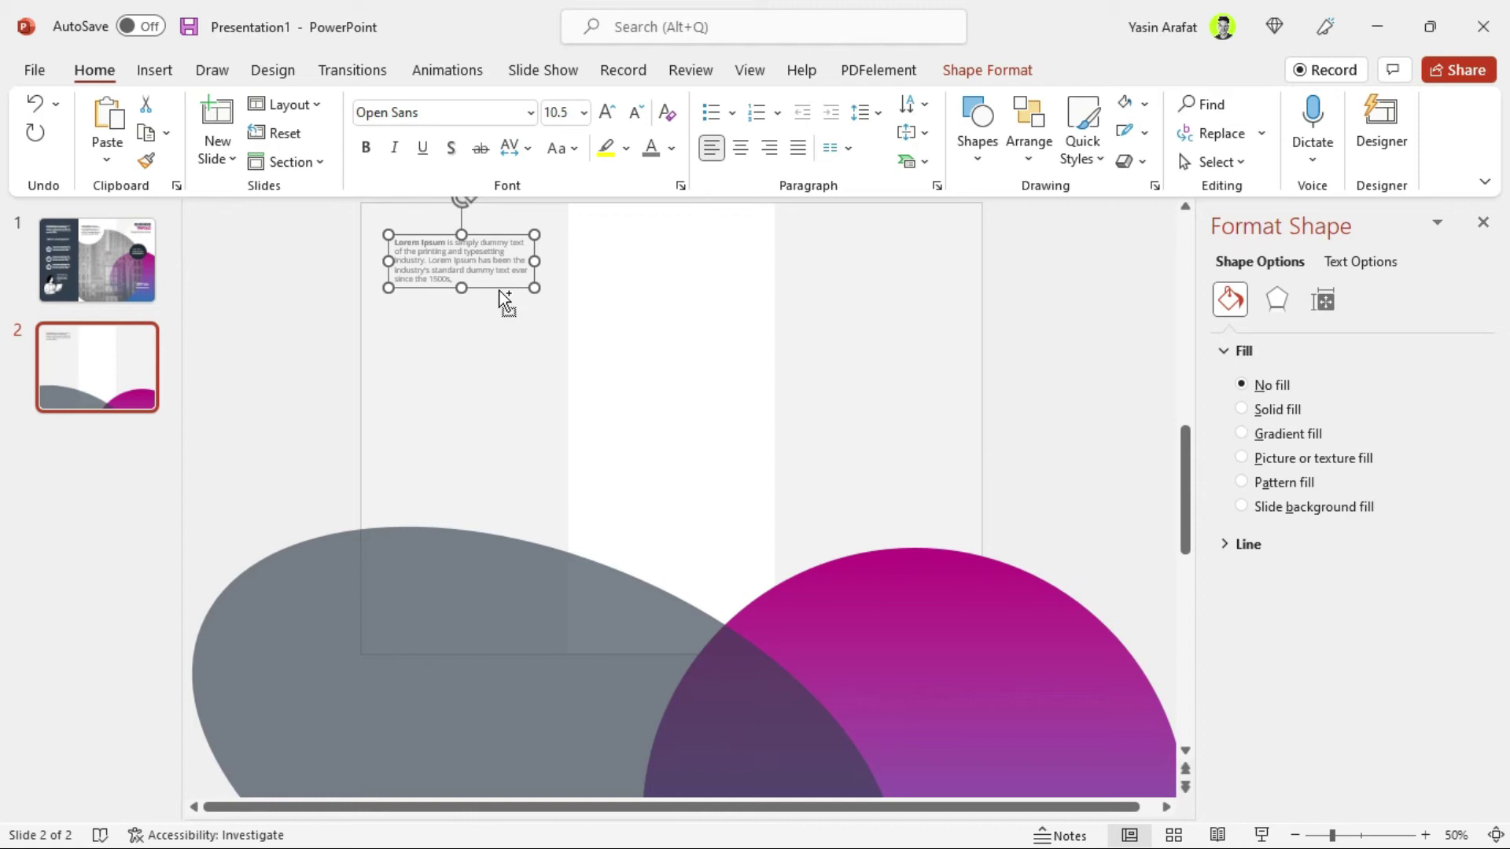
- Duplicate the grey text box, move it onto the grey curved shape, and make it white
key("ctrl+d")
left_click_drag(503, 298, 487, 611)
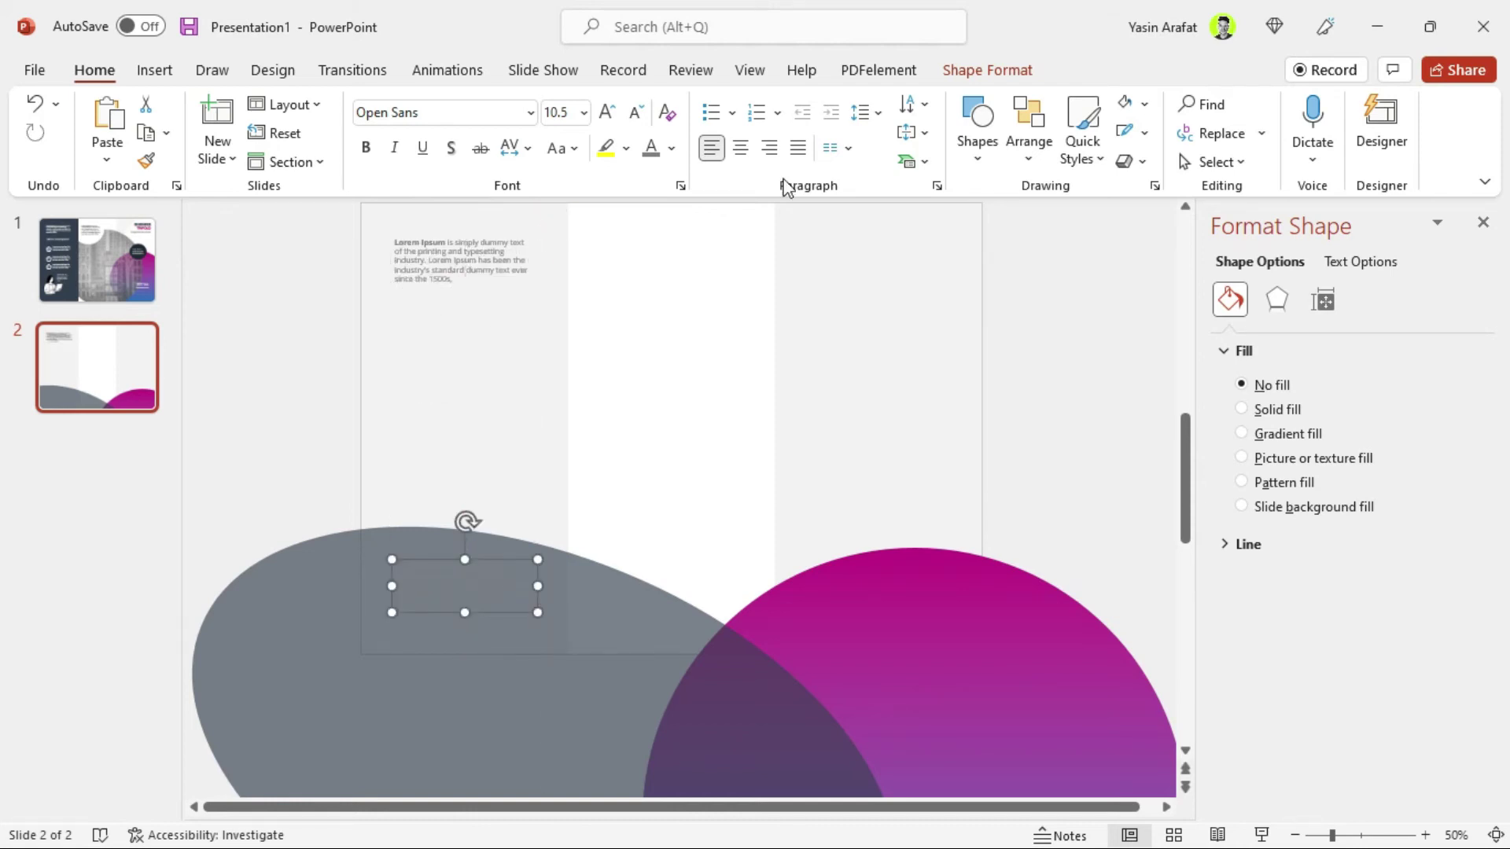
left_click(670, 147)
left_click(650, 211)
left_click(310, 466)
- Generate Lorem Ipsum as lists on lipsum.com and select the first six bullet items
key("alt+Tab")
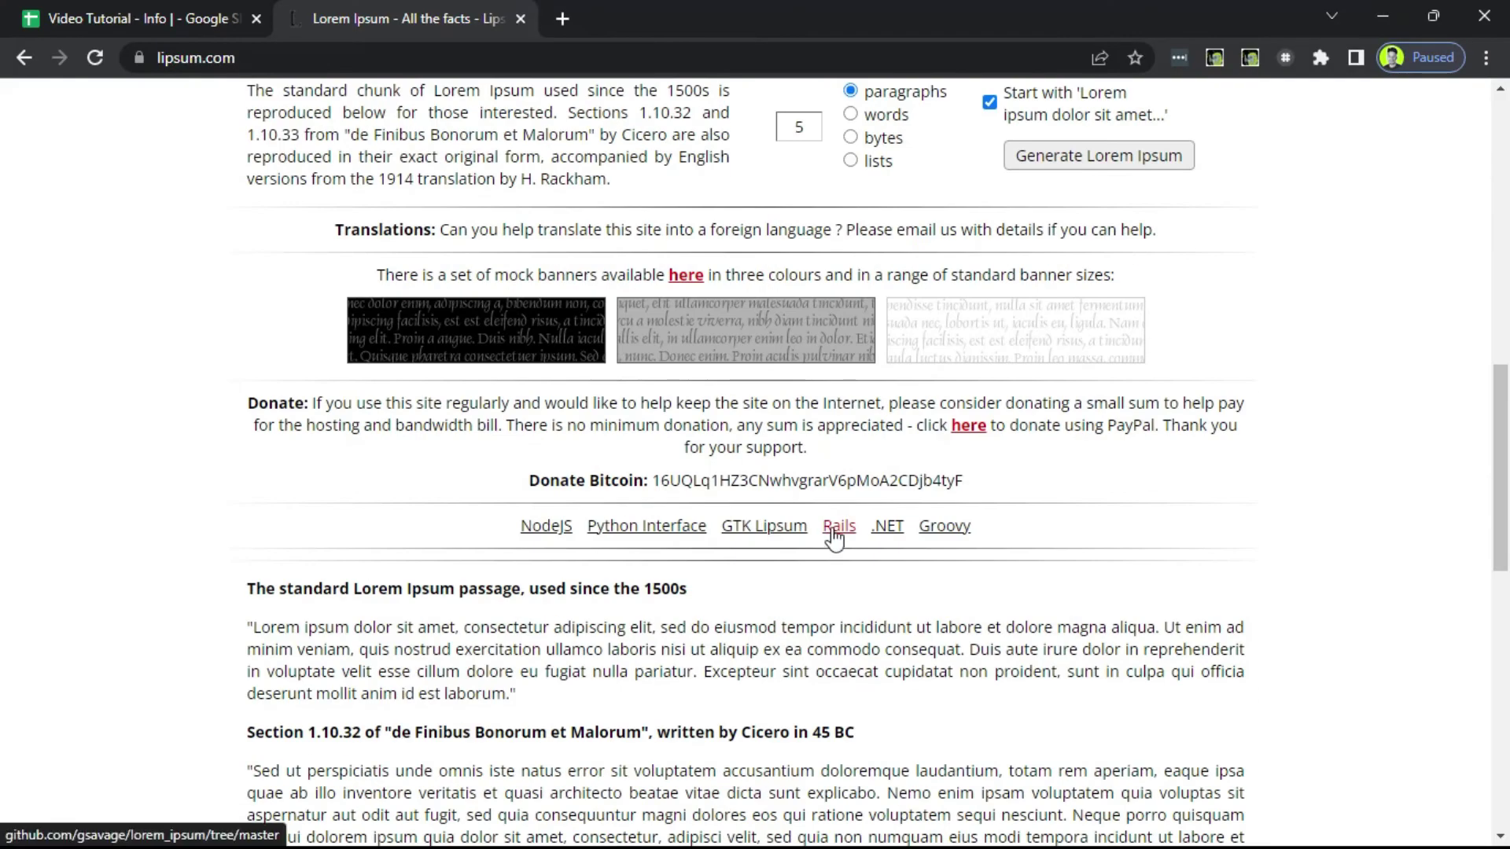
scroll(835, 529, "down", 9)
scroll(836, 529, "up", 3)
scroll(835, 529, "up", 7)
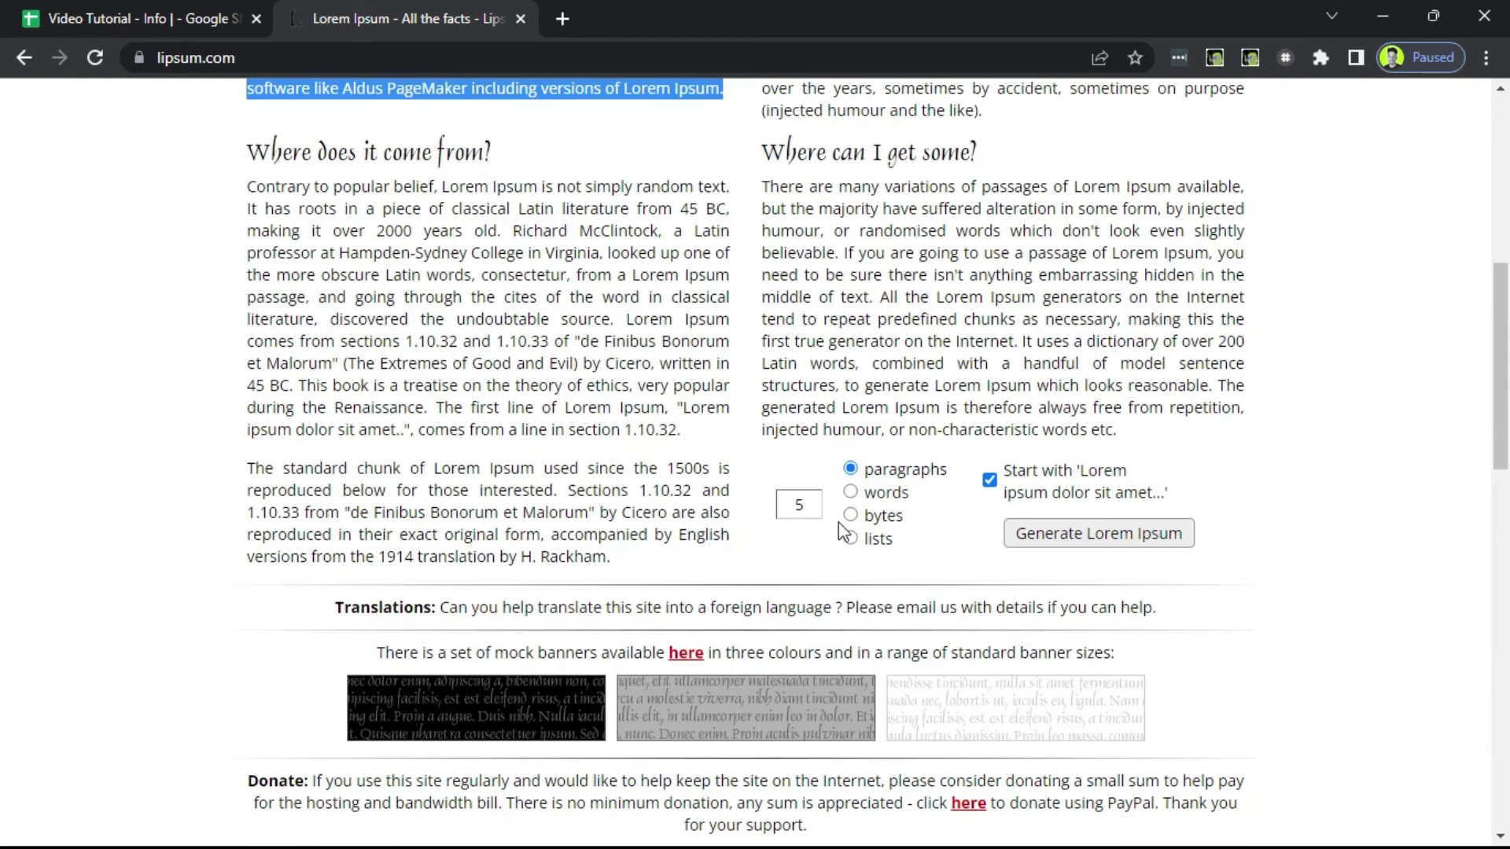
scroll(836, 530, "up", 1)
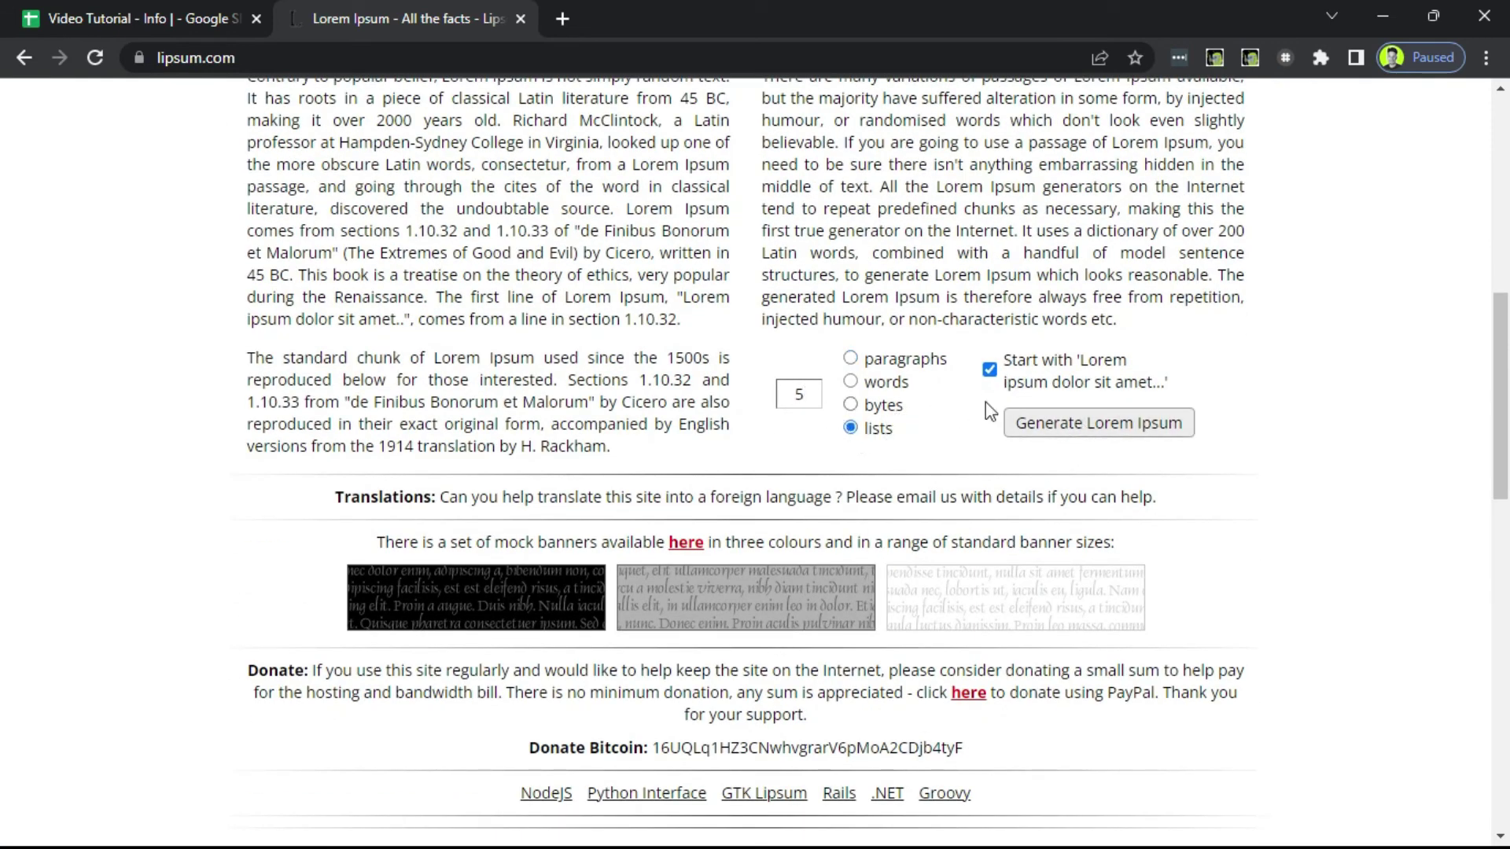
left_click(1049, 424)
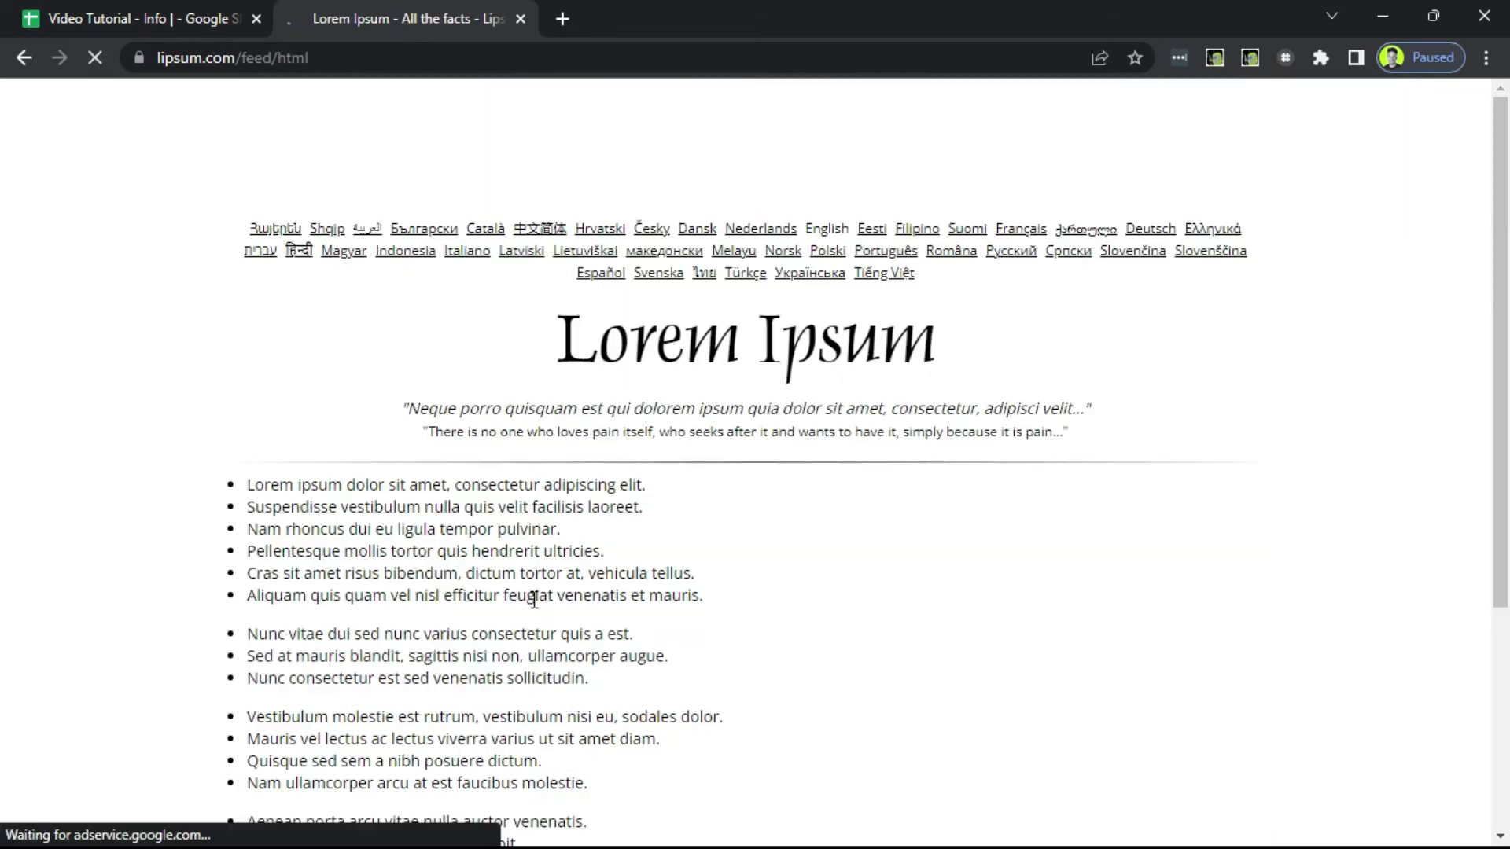
scroll(550, 589, "down", 3)
left_click_drag(731, 374, 222, 277)
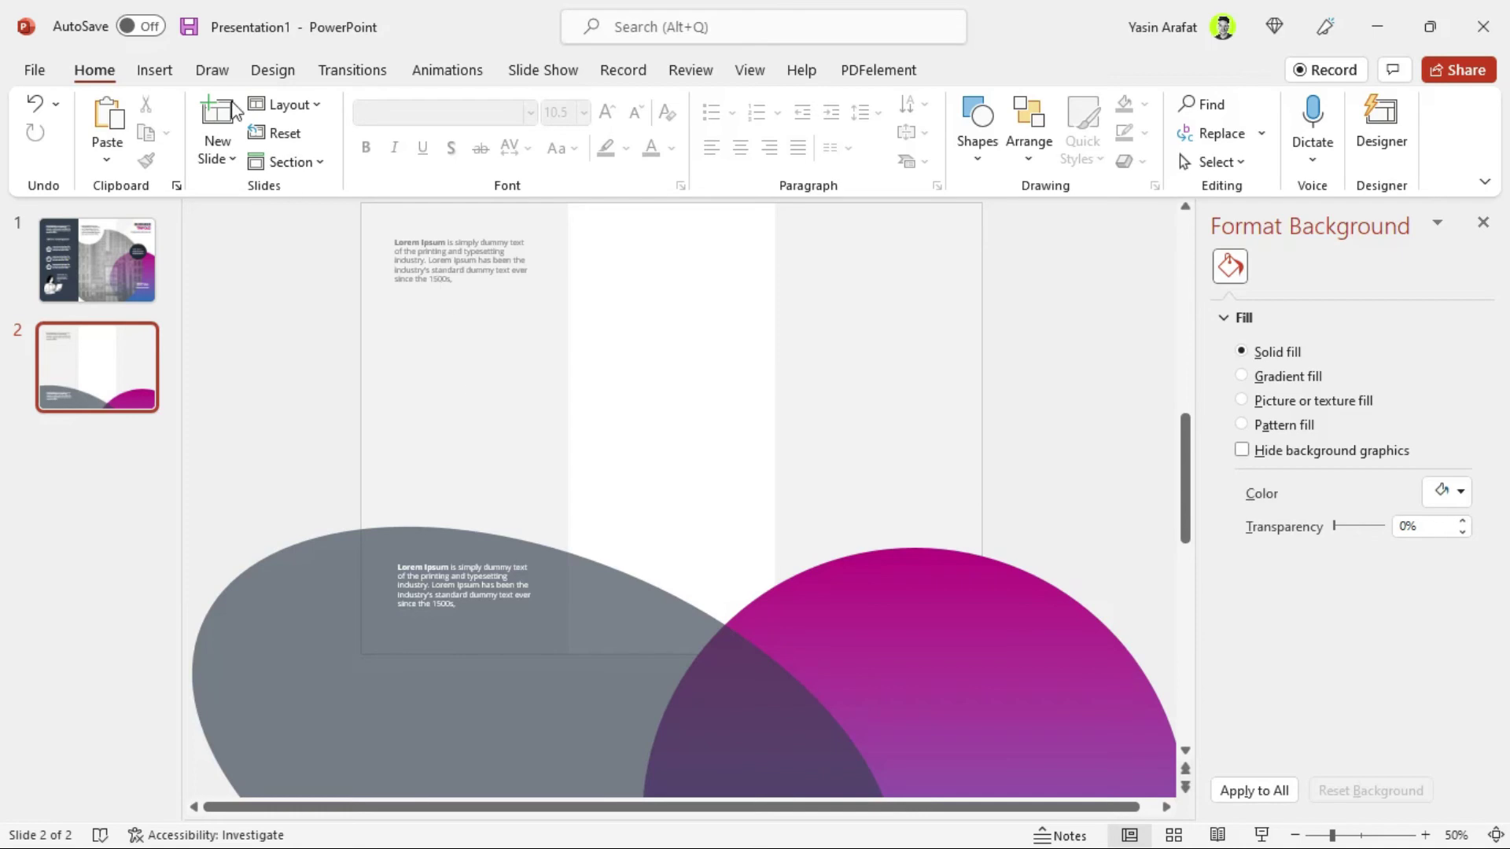
- Draw a text box on slide 2, paste the bullet list, and enlarge it to 12 pt
left_click(154, 70)
left_click(913, 130)
mouse_move(393, 322)
left_mouse_down()
mouse_move(546, 488)
mouse_move(539, 520)
left_mouse_up()
key("ctrl+v")
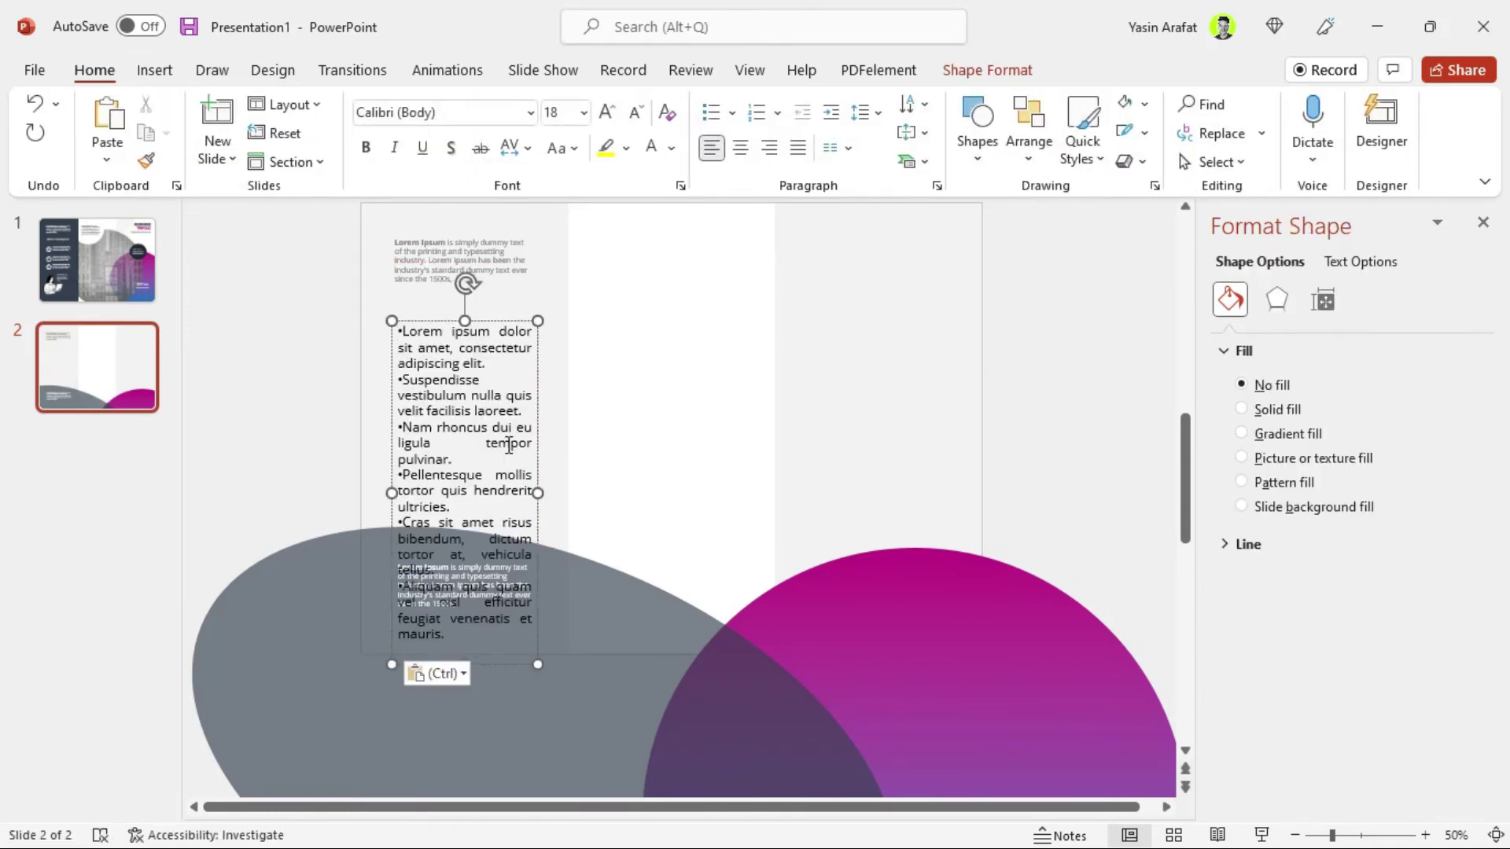
key("ctrl+a")
left_click(635, 113)
left_click(636, 113)
left_click(635, 113)
left_click(635, 112)
left_click(636, 112)
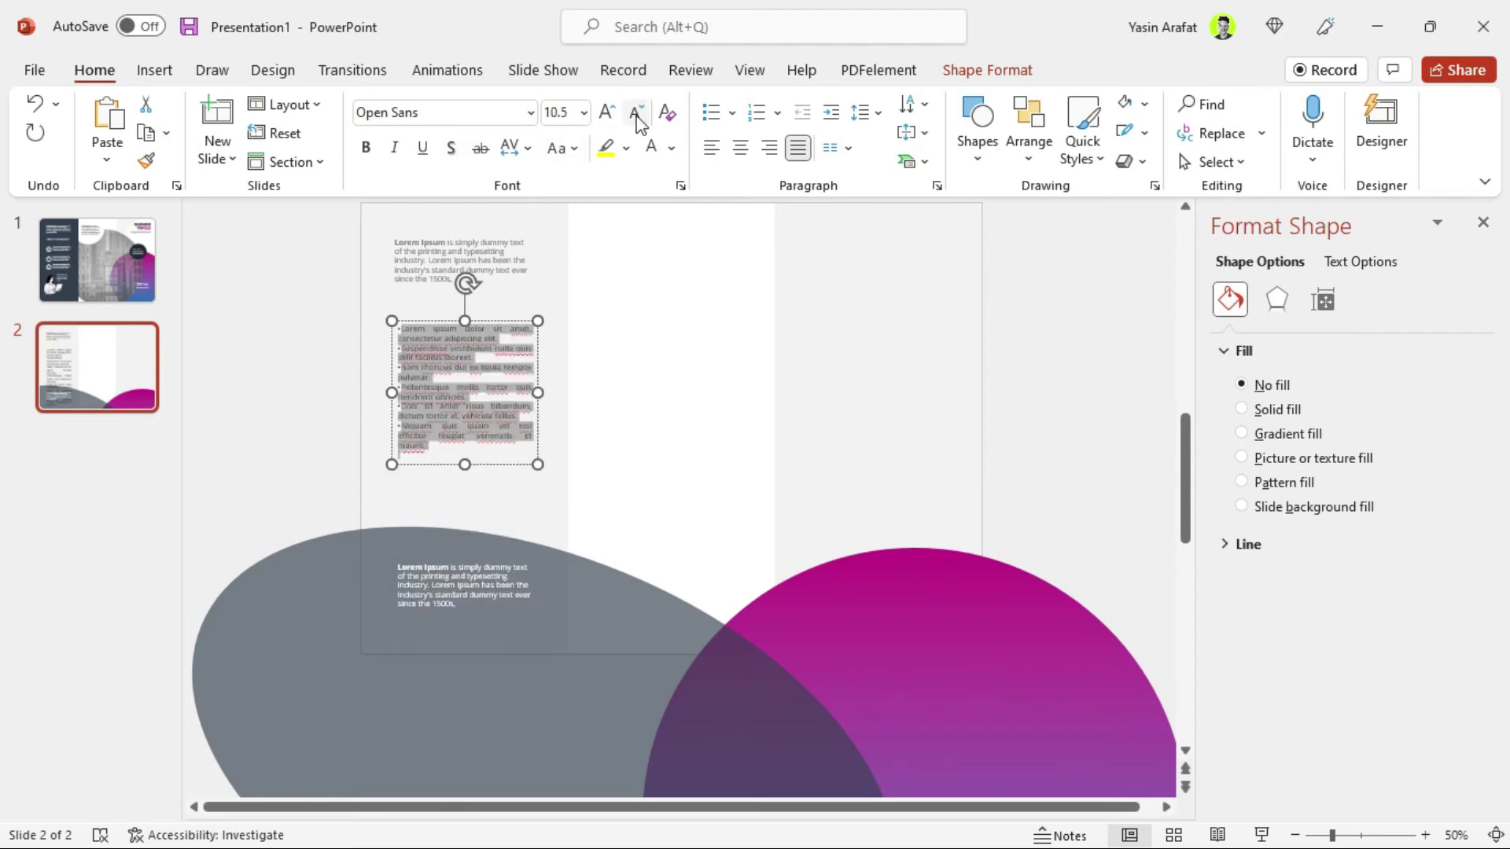
left_click(606, 111)
left_click(606, 111)
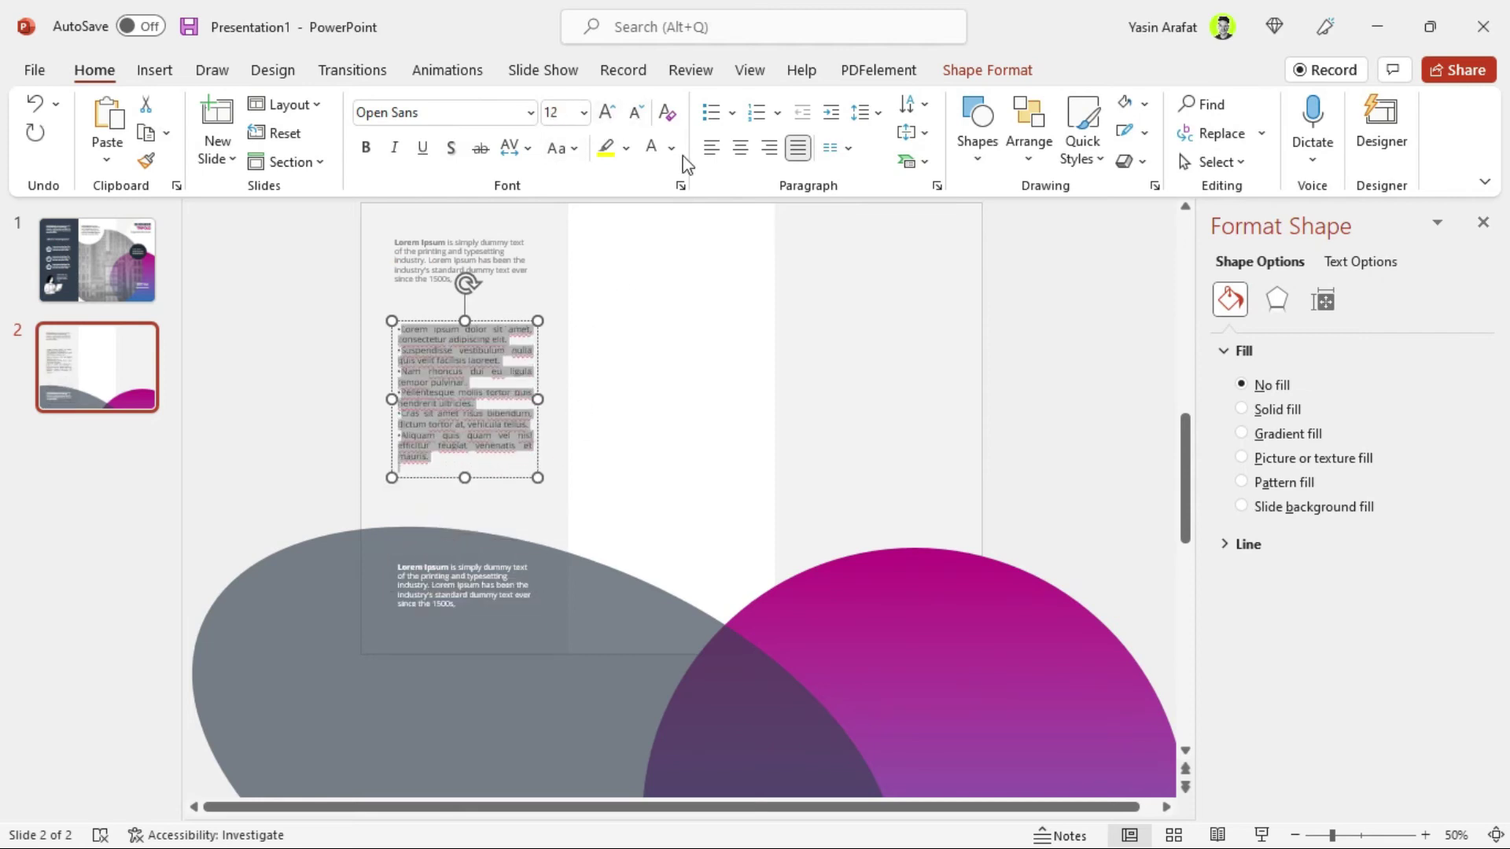
left_click_drag(465, 478, 464, 515)
left_click_drag(538, 399, 521, 403)
- Switch the list to hollow square bullets, keeping line spacing at 1.0
key("ctrl+a")
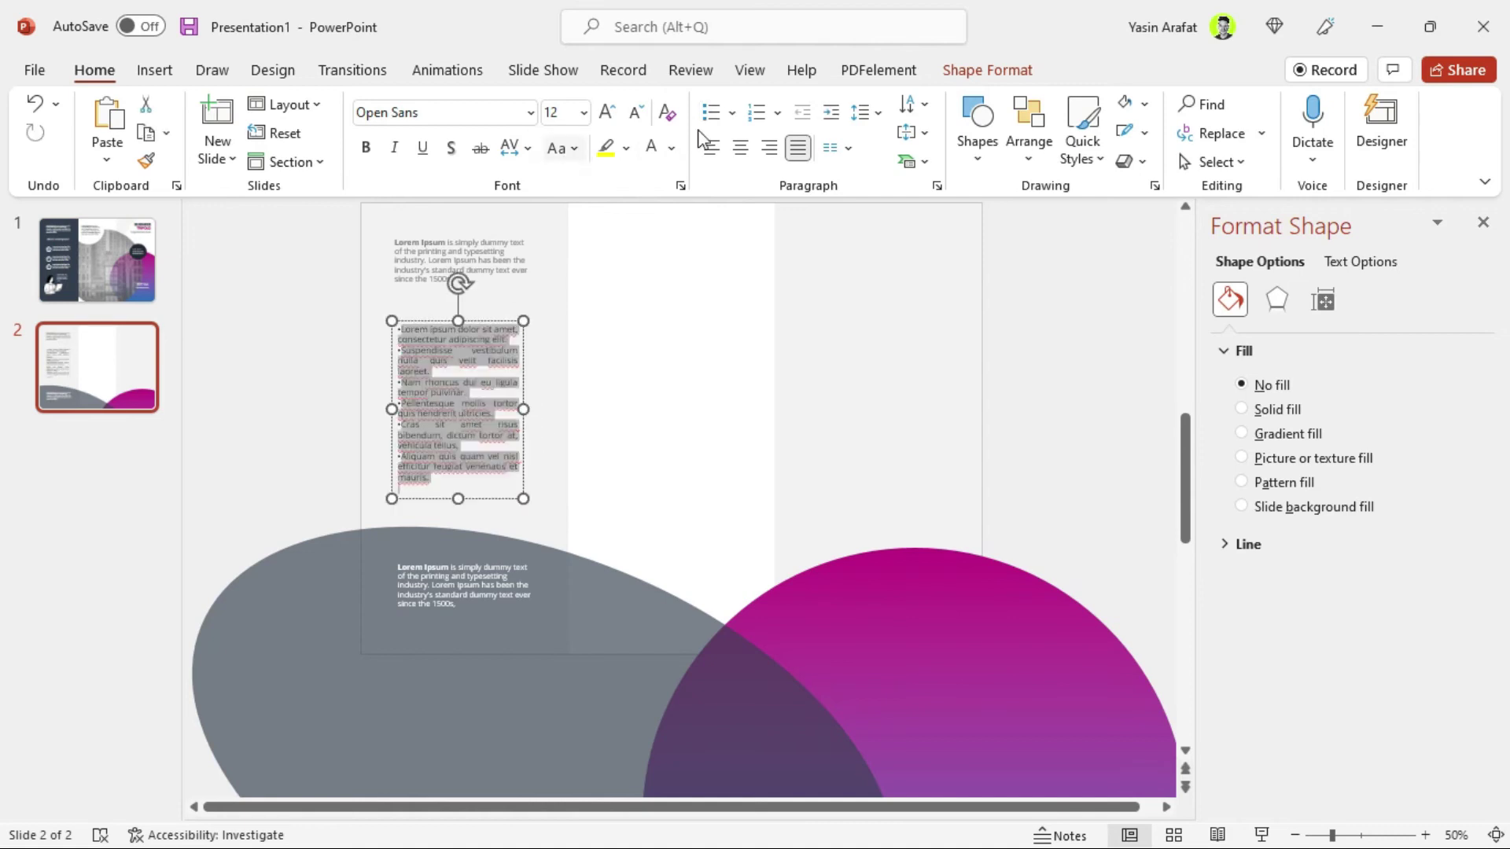
left_click(734, 115)
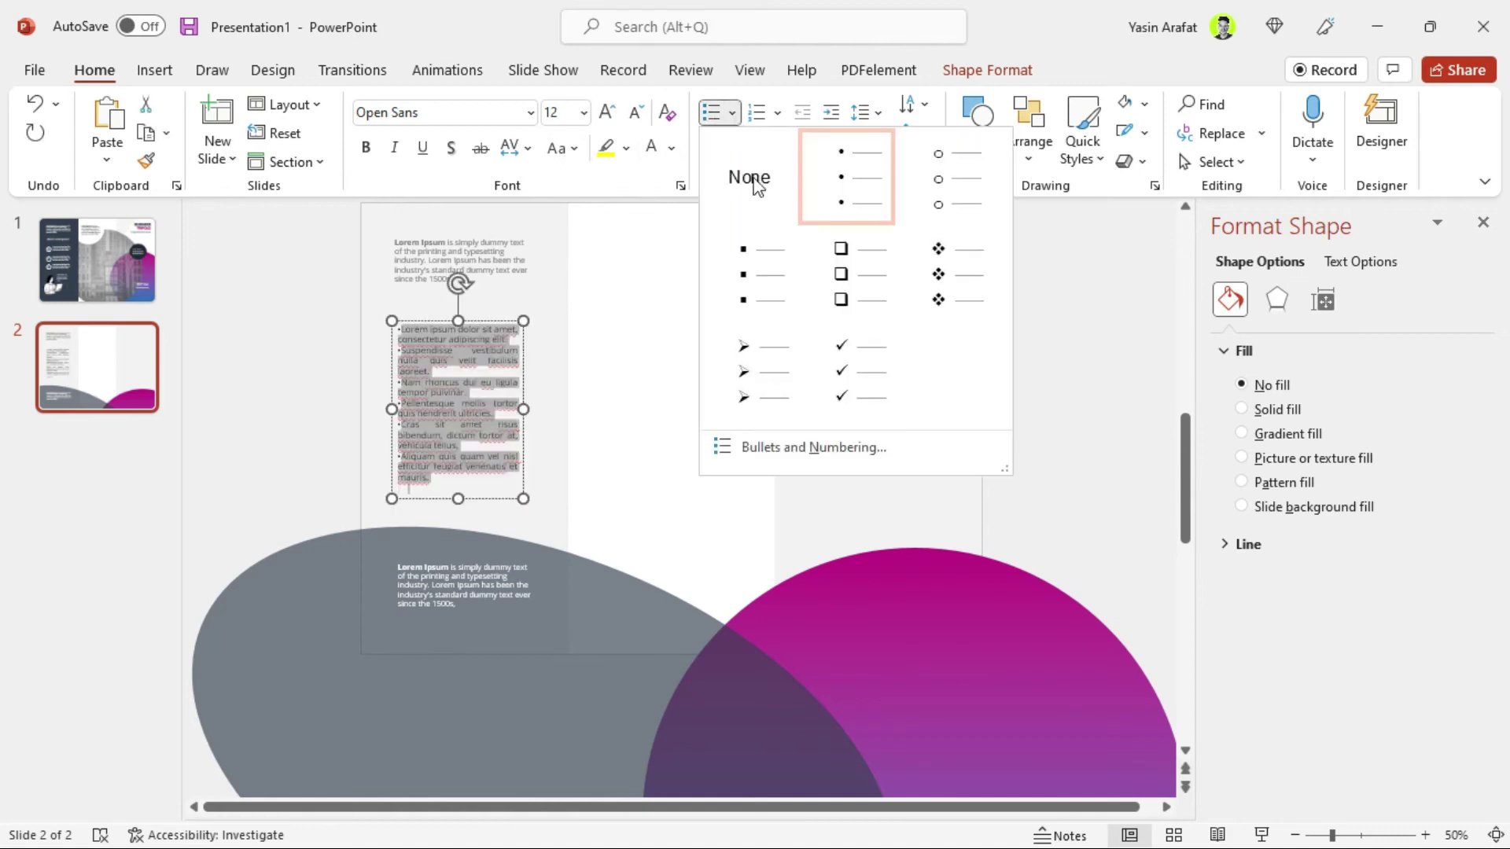
left_click(843, 280)
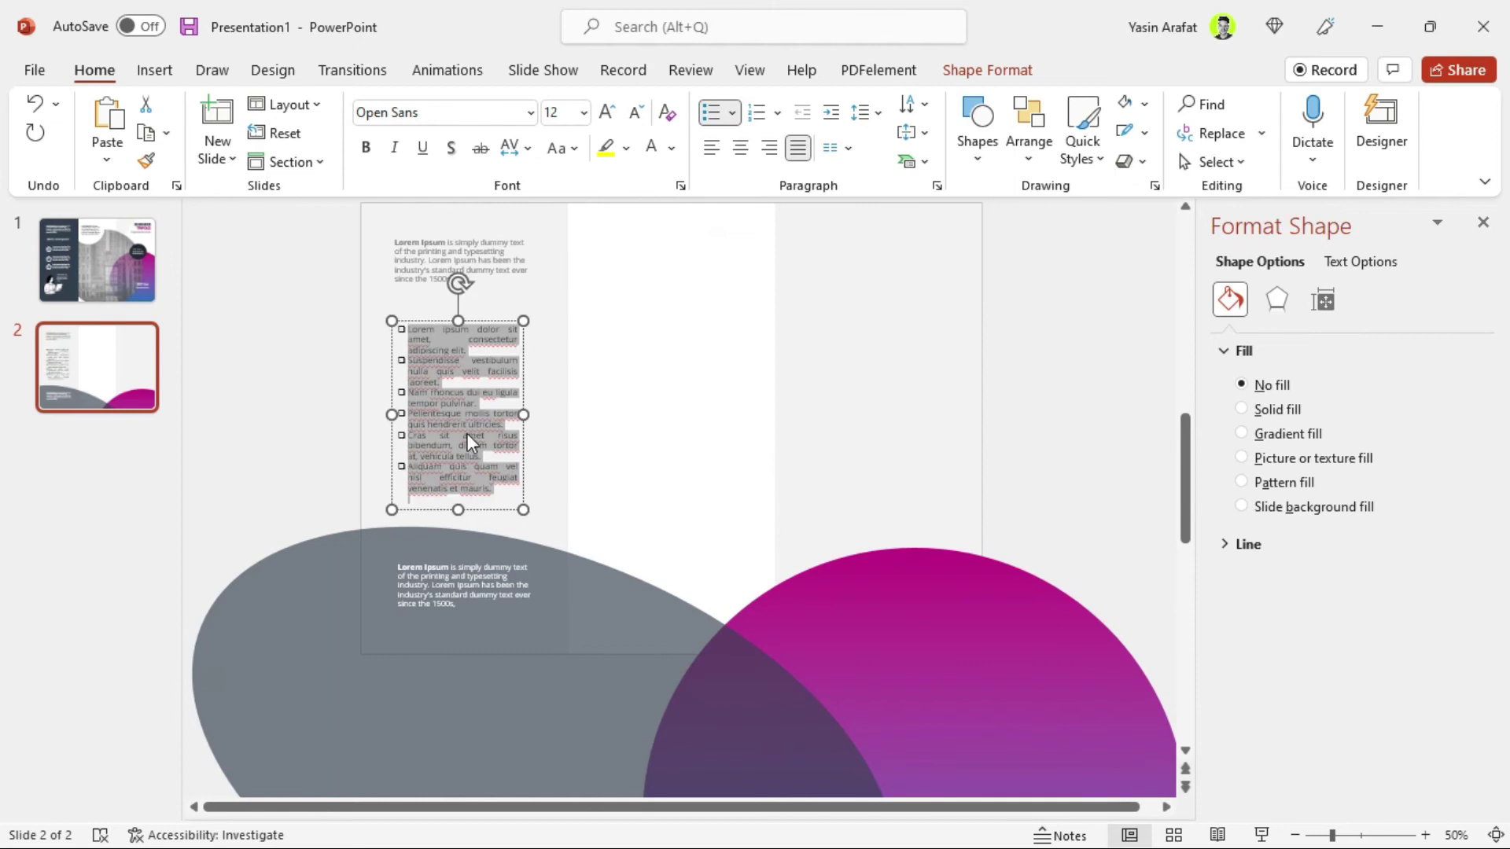
left_click(879, 115)
left_click(897, 174)
left_click(879, 114)
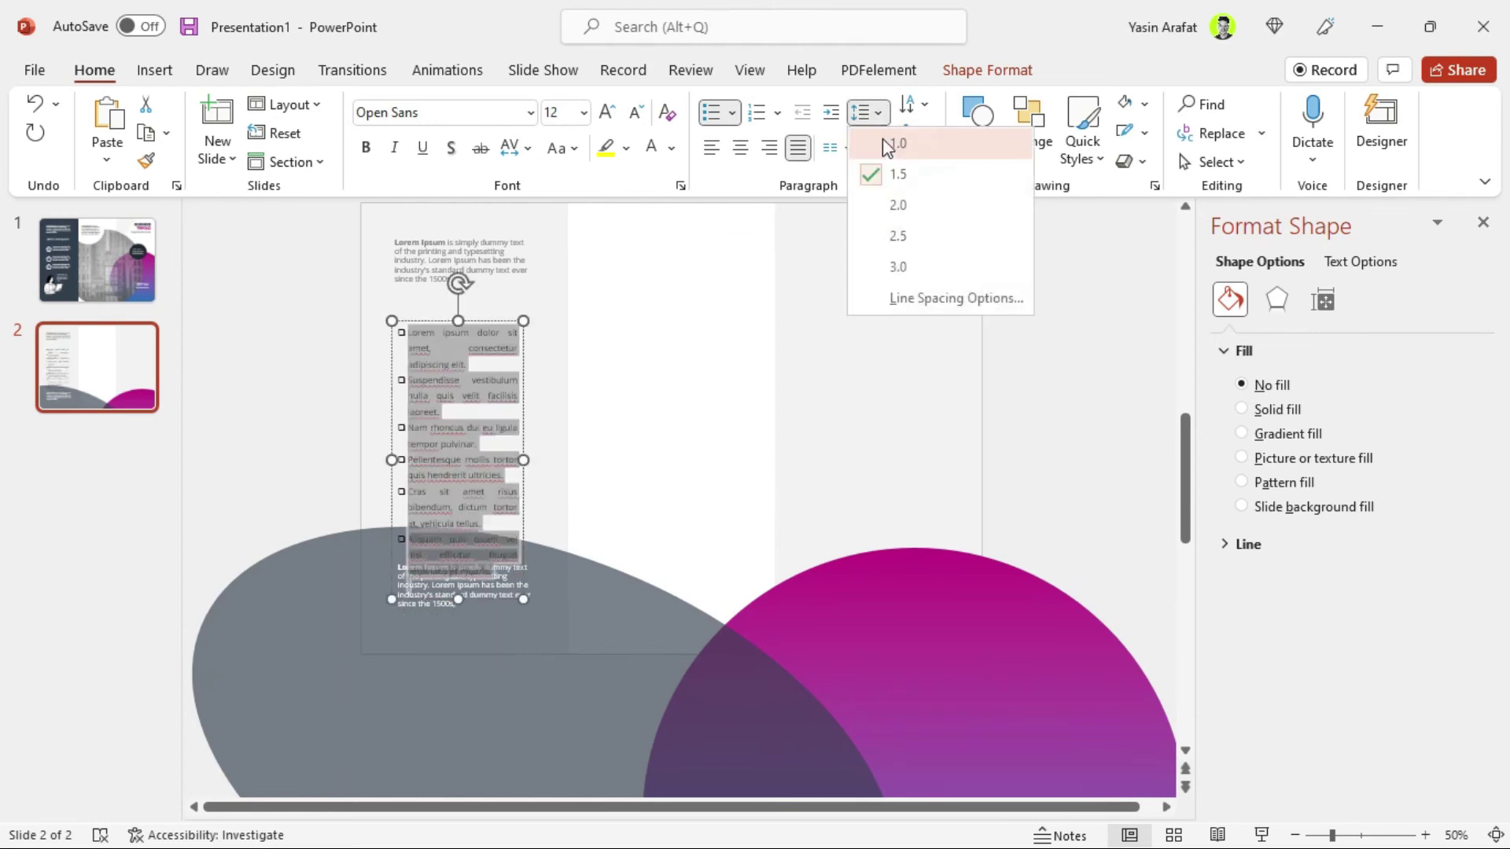
left_click(897, 143)
left_click(277, 409)
- Make the bullet text a lighter grey at 11 pt
scroll(277, 409, "up", 3)
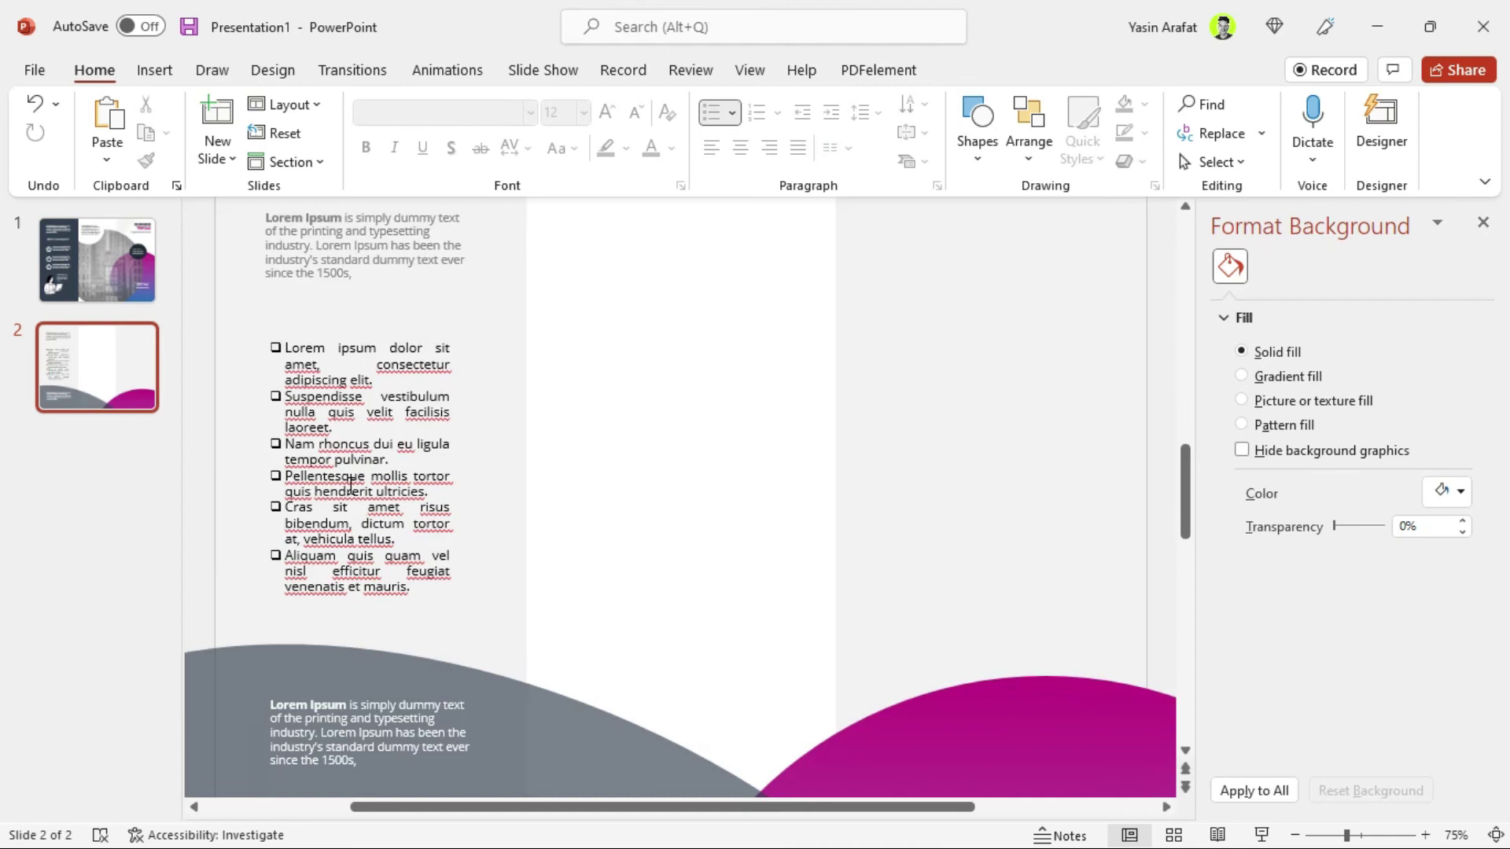
left_click(350, 486)
key("ctrl+a")
left_click(672, 149)
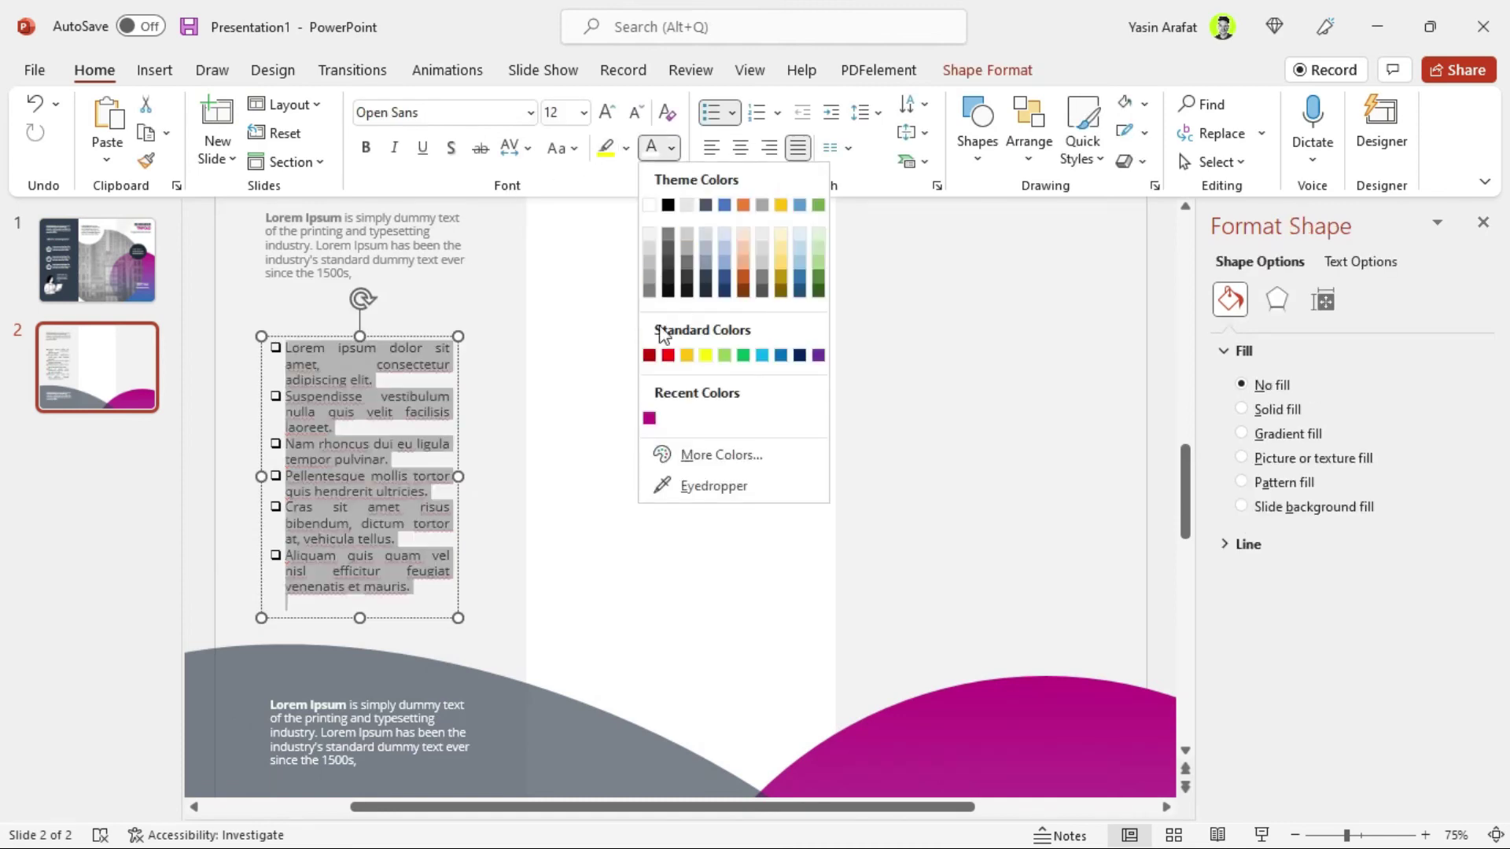
left_click(667, 250)
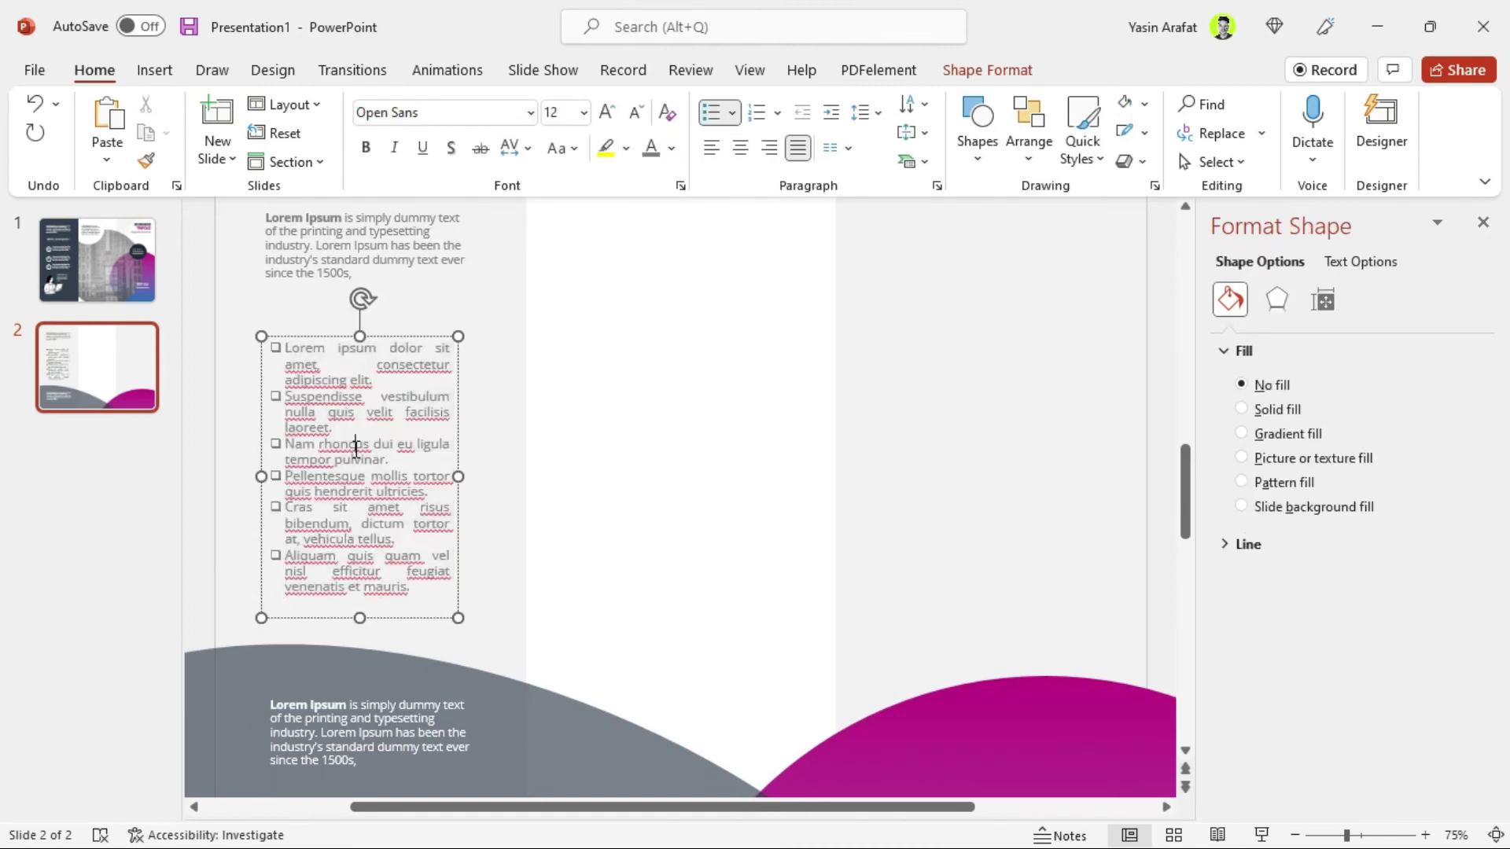
left_click(637, 118)
left_click(400, 472)
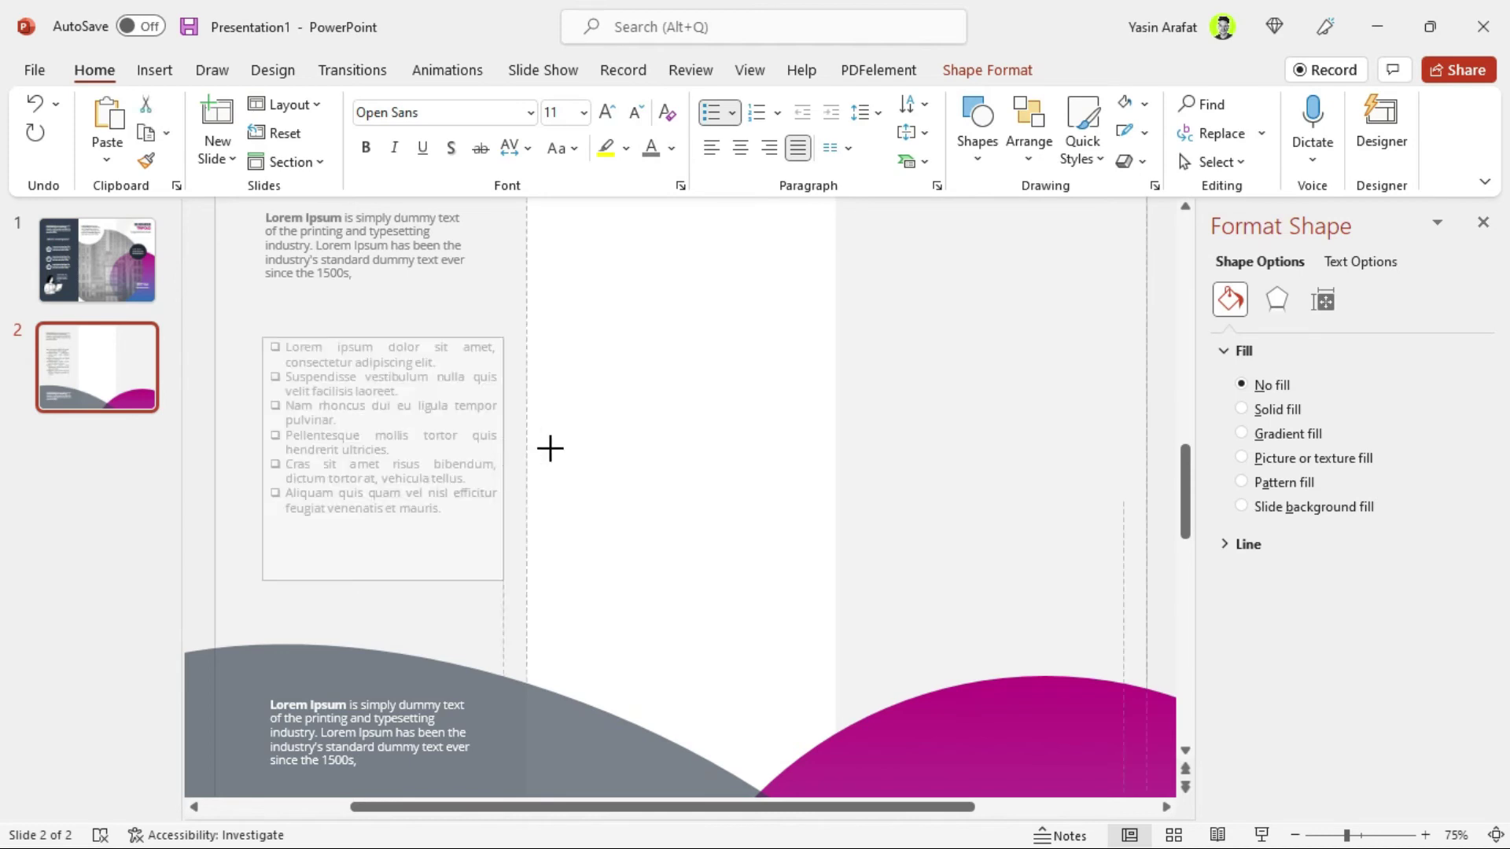
- Narrow the bullet list to fit the left panel and left-align its text
key("ctrl+a")
left_click_drag(556, 458, 459, 457)
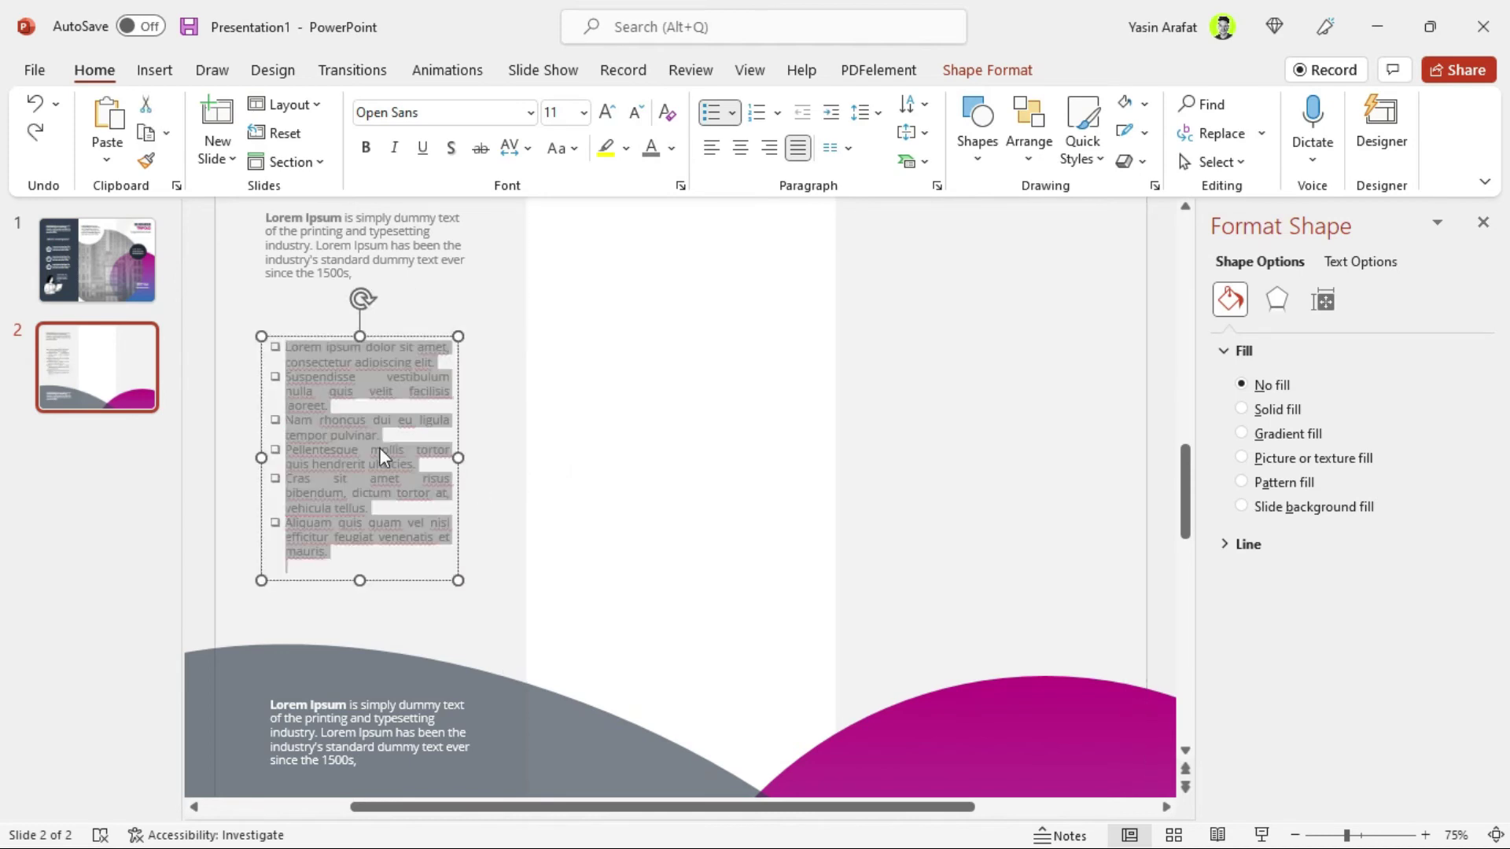
left_click(712, 148)
left_click(406, 464)
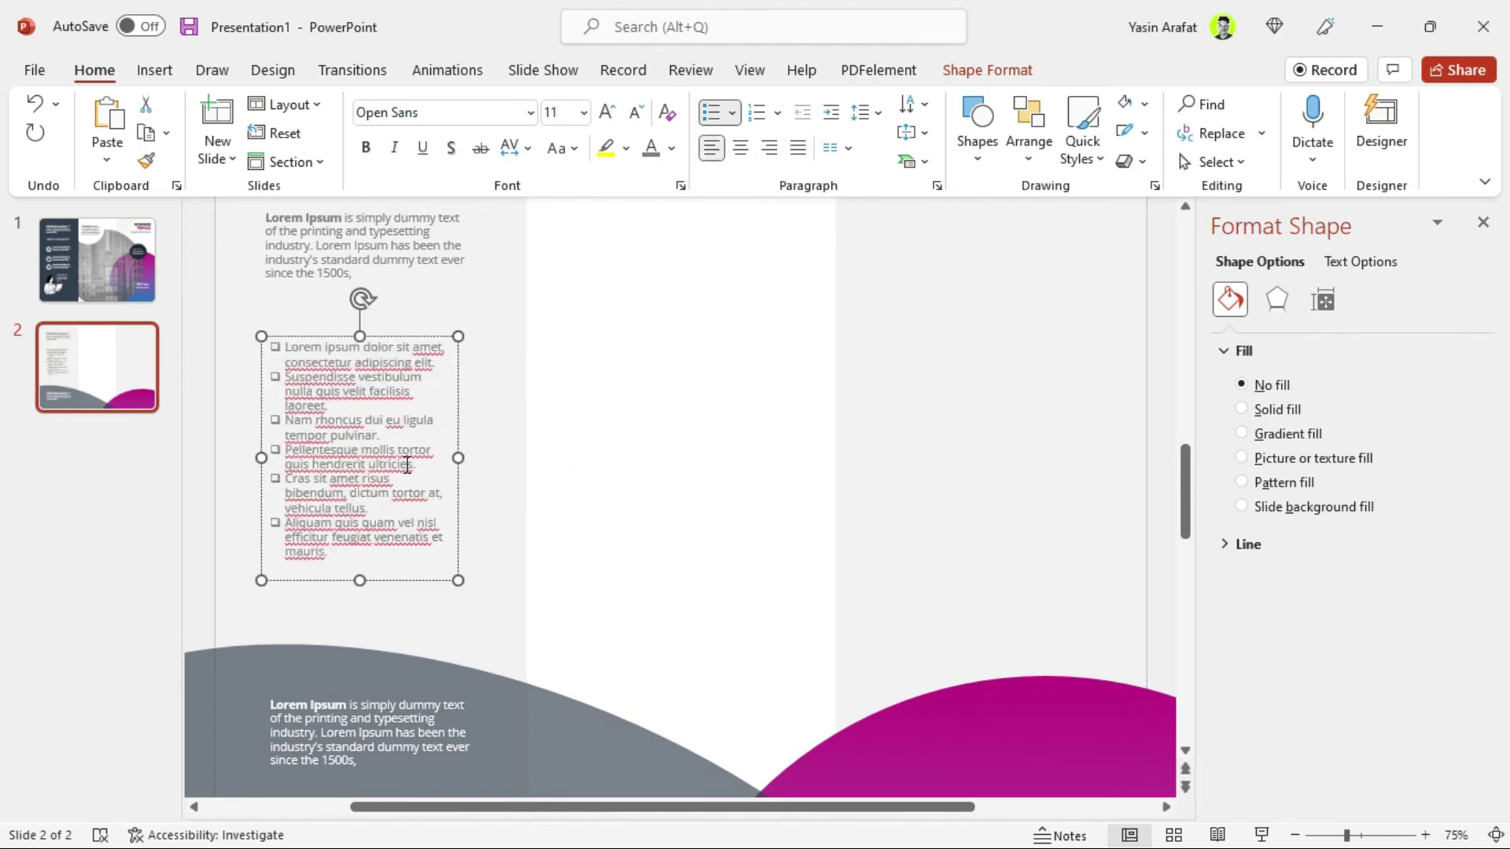
left_click(591, 504)
scroll(673, 550, "down", 1)
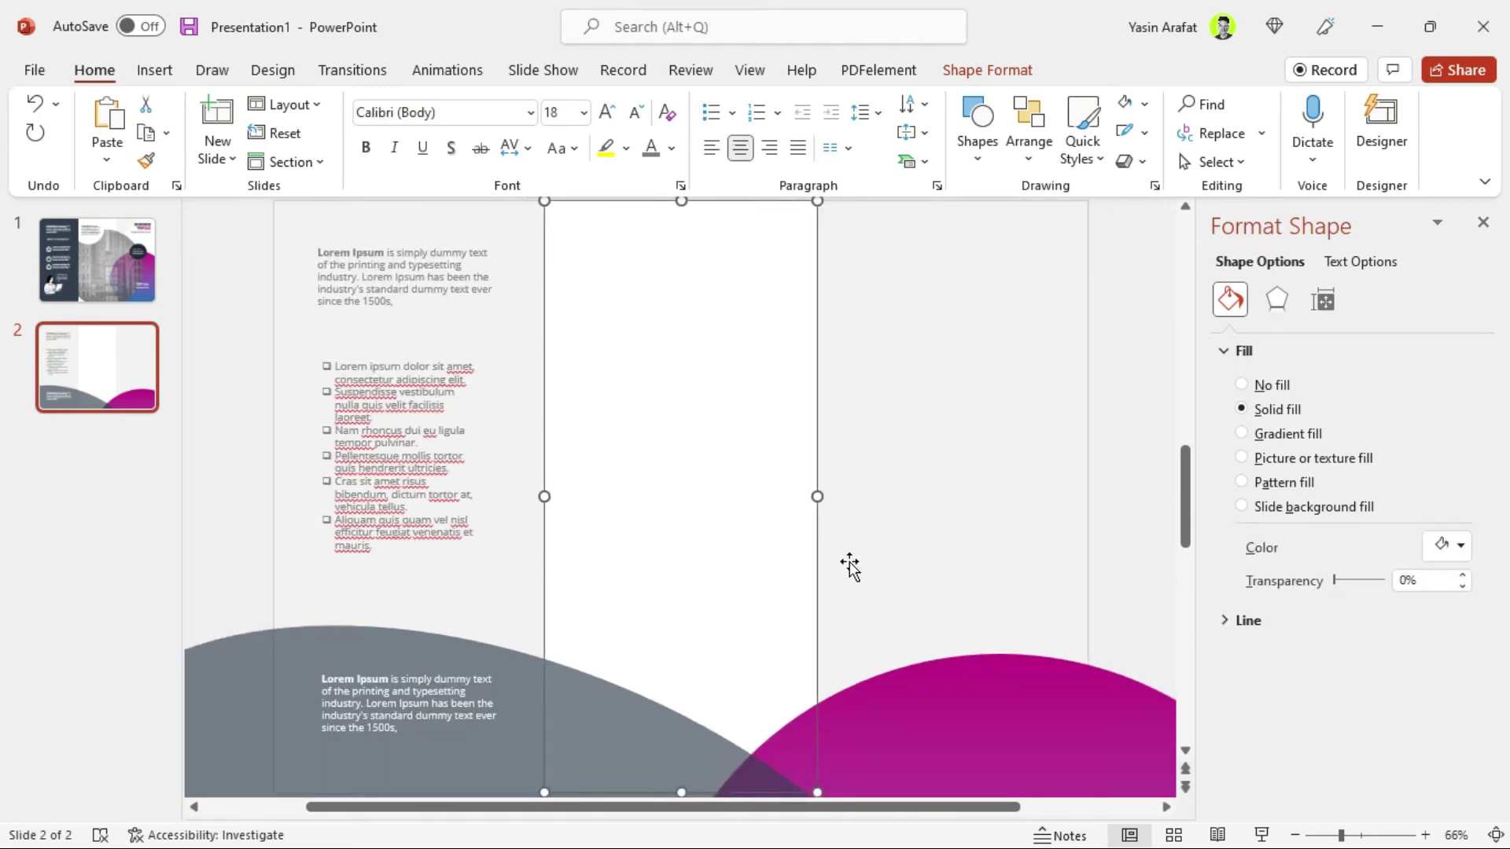
left_click(255, 545)
scroll(661, 539, "up", 5)
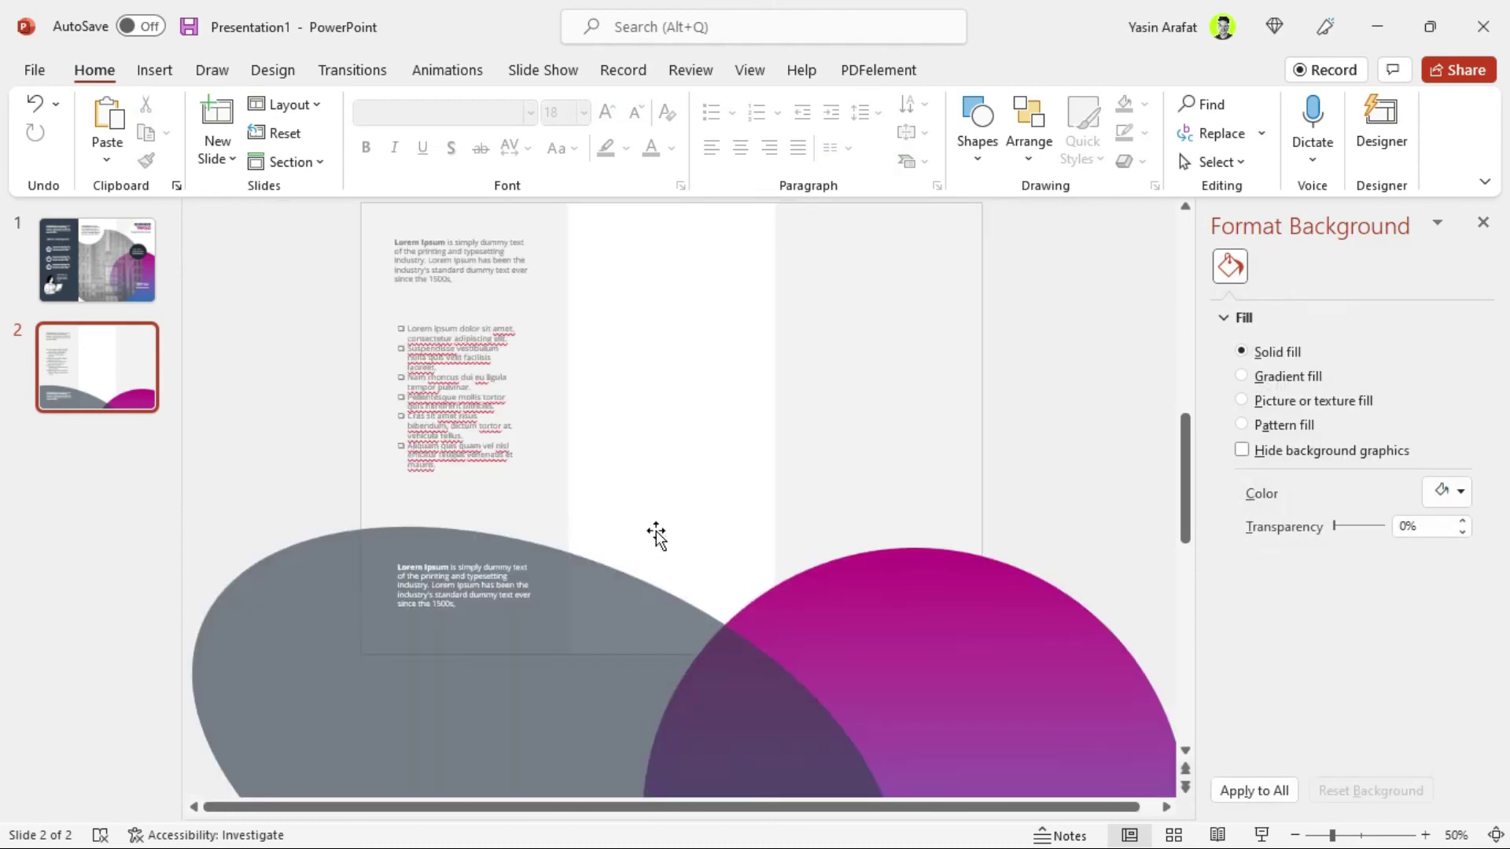
left_click(156, 371)
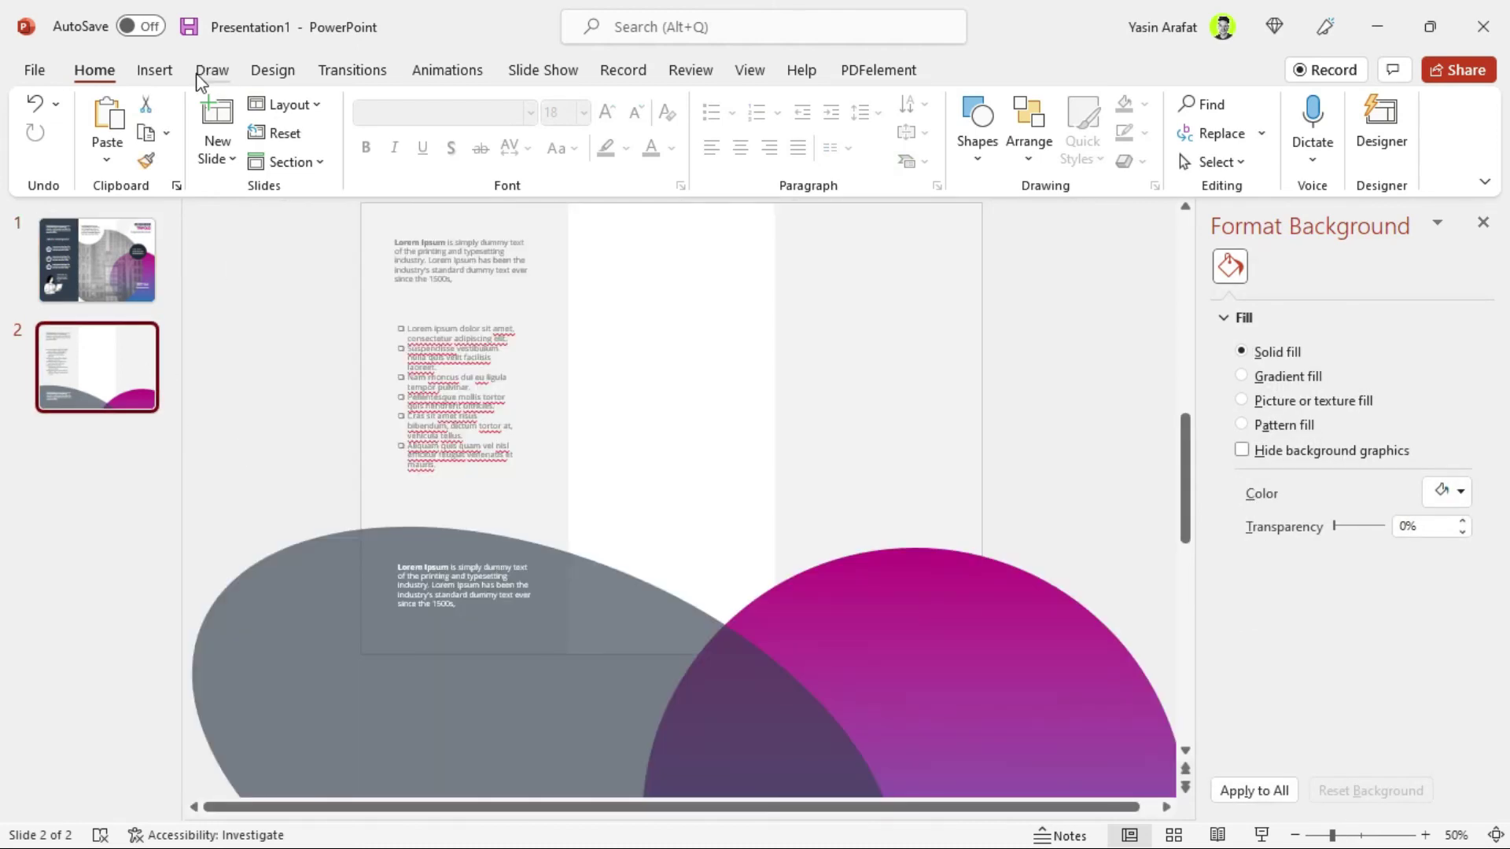
left_click(158, 73)
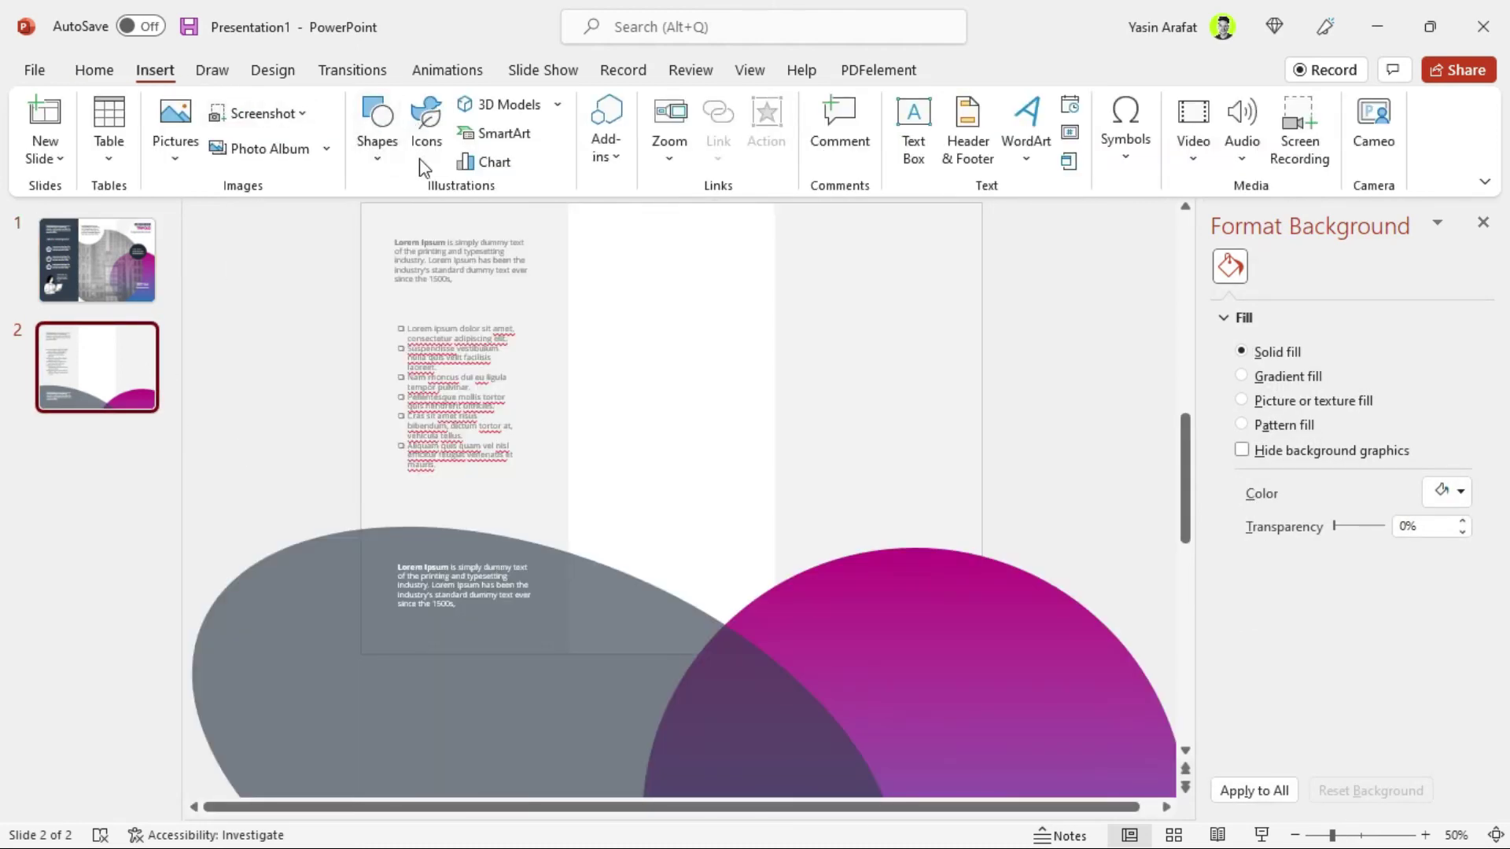
- Open the stock image library from Pictures and try searching for 'communicat'
left_click(180, 161)
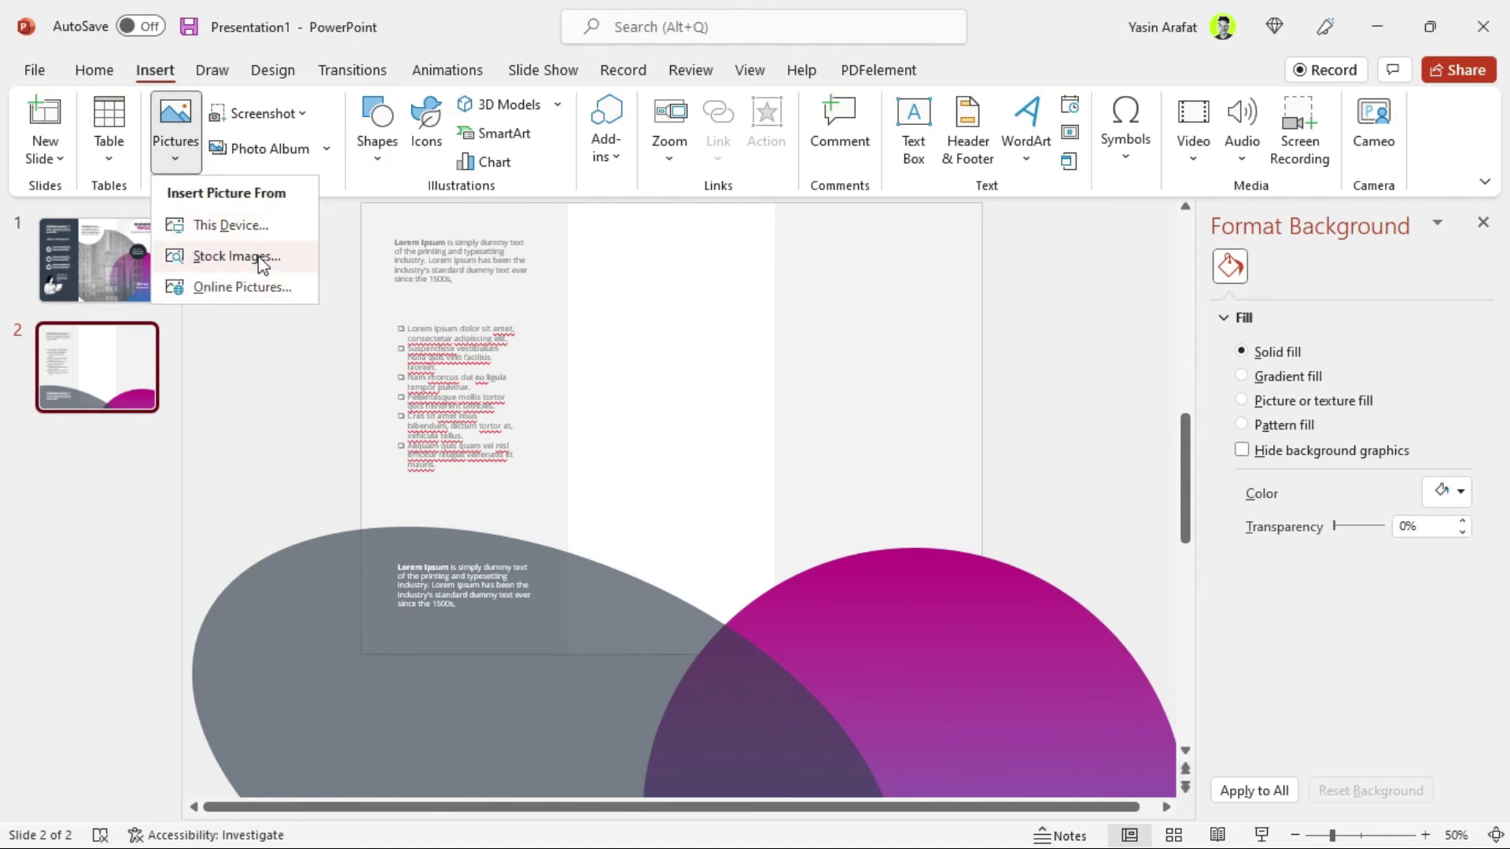
left_click(254, 254)
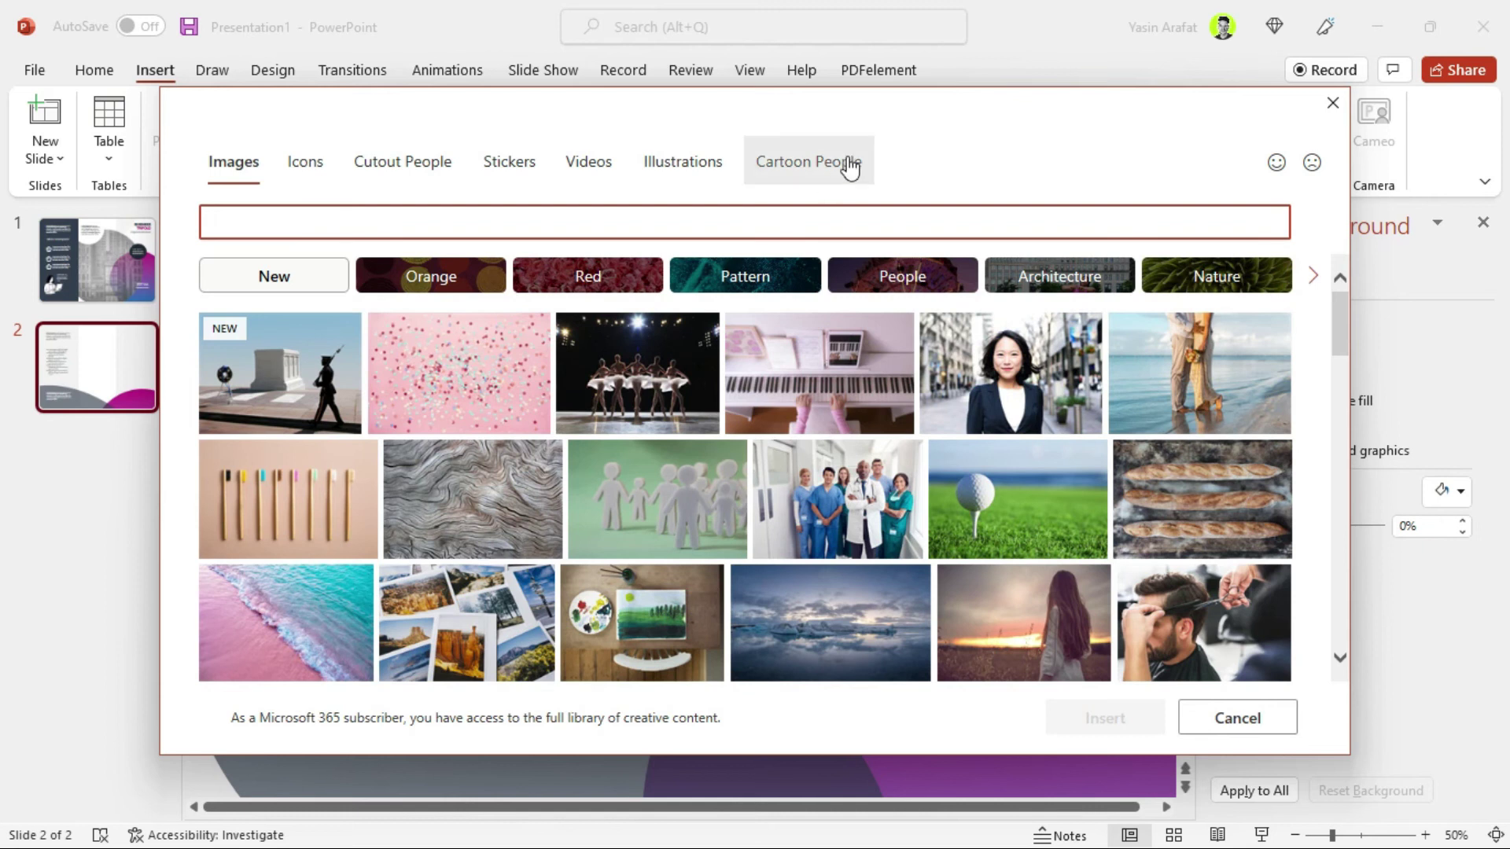
scroll(1082, 564, "down", 3)
scroll(1088, 591, "down", 5)
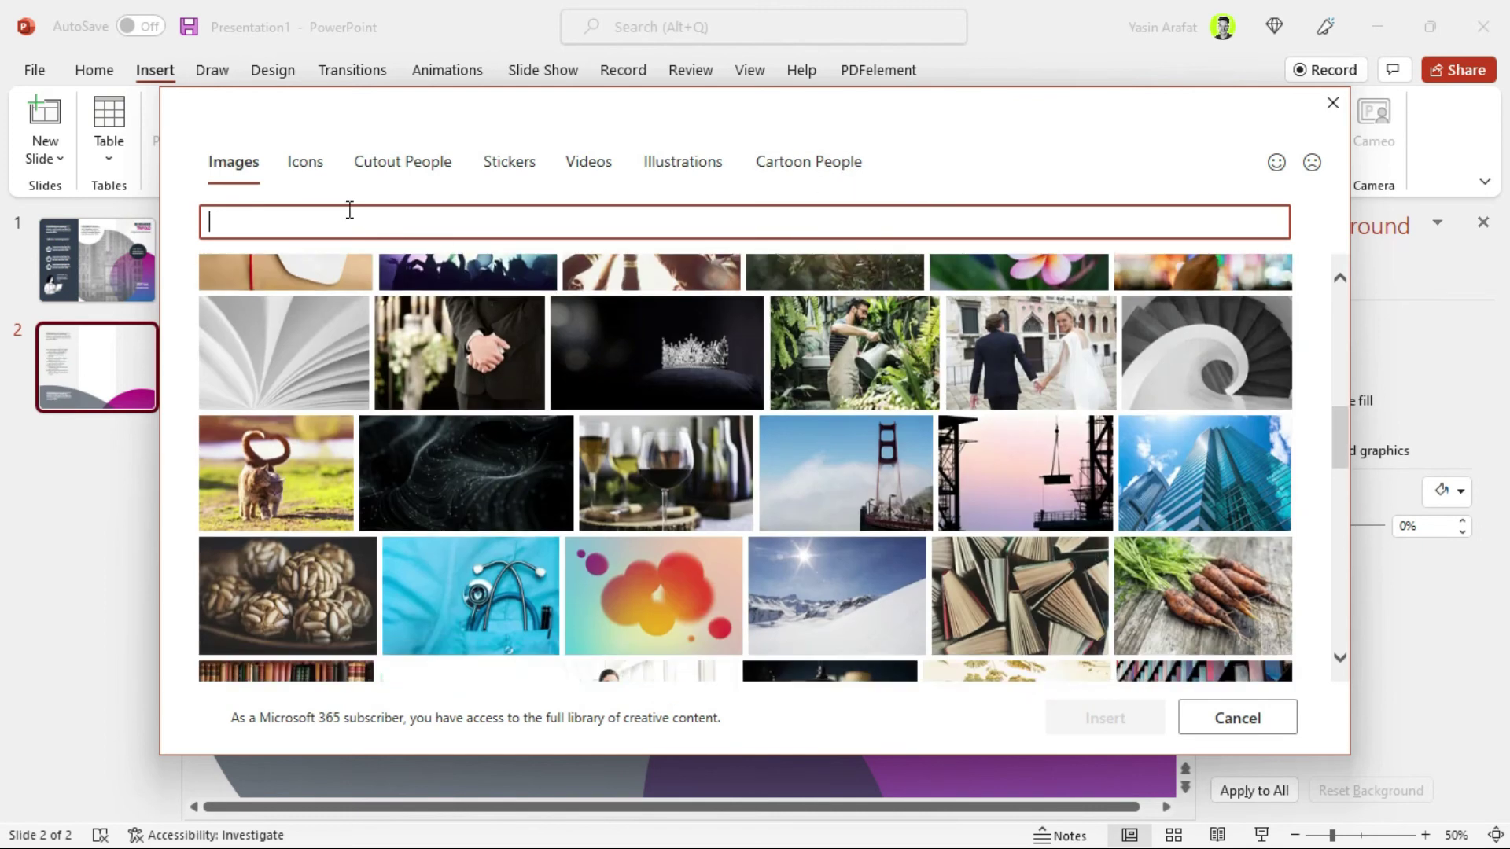
type("communicat")
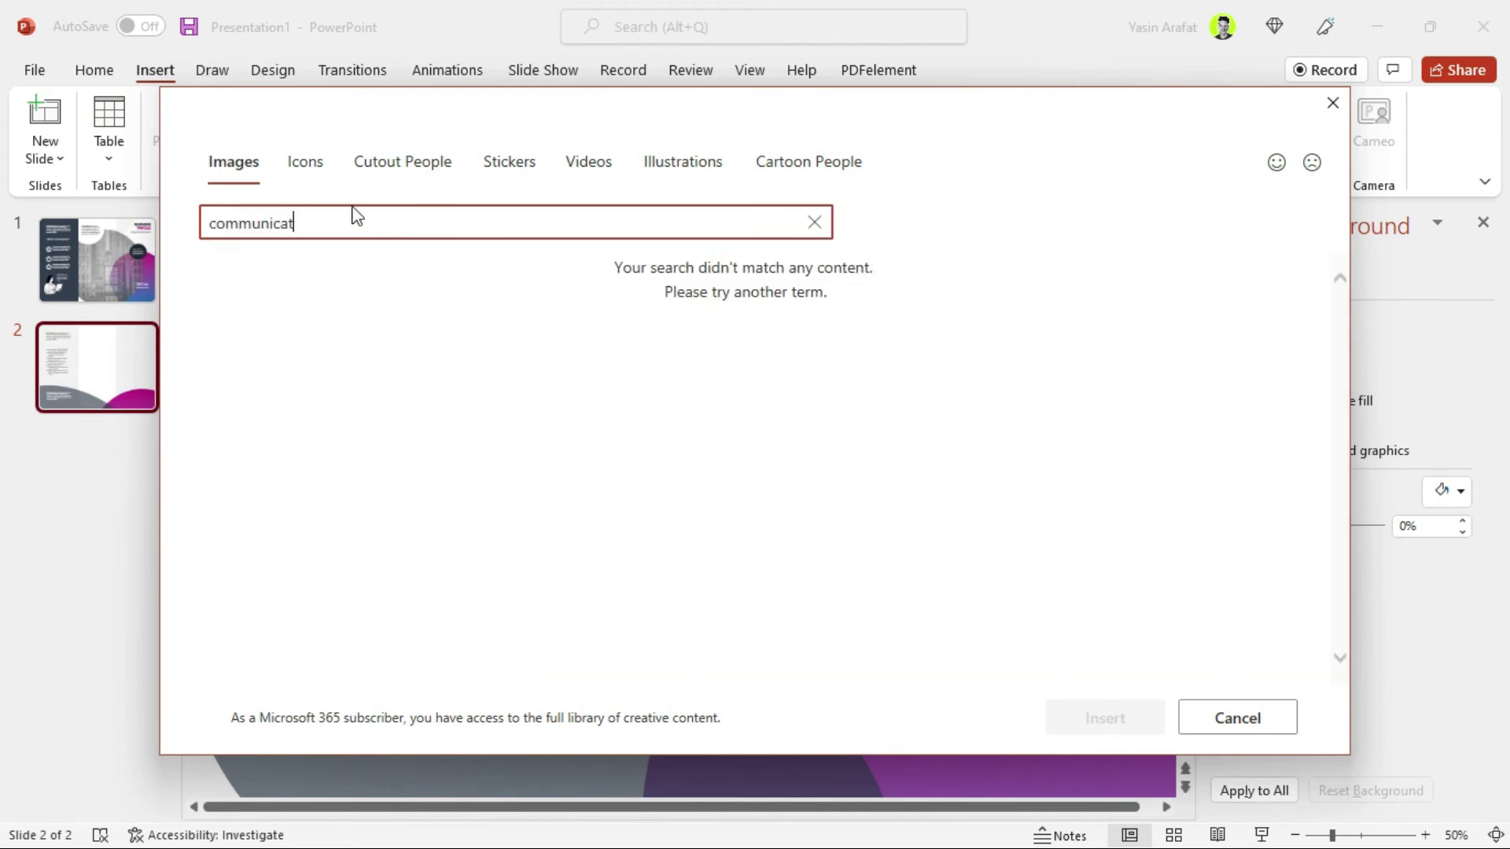
key("Return")
left_click(708, 165)
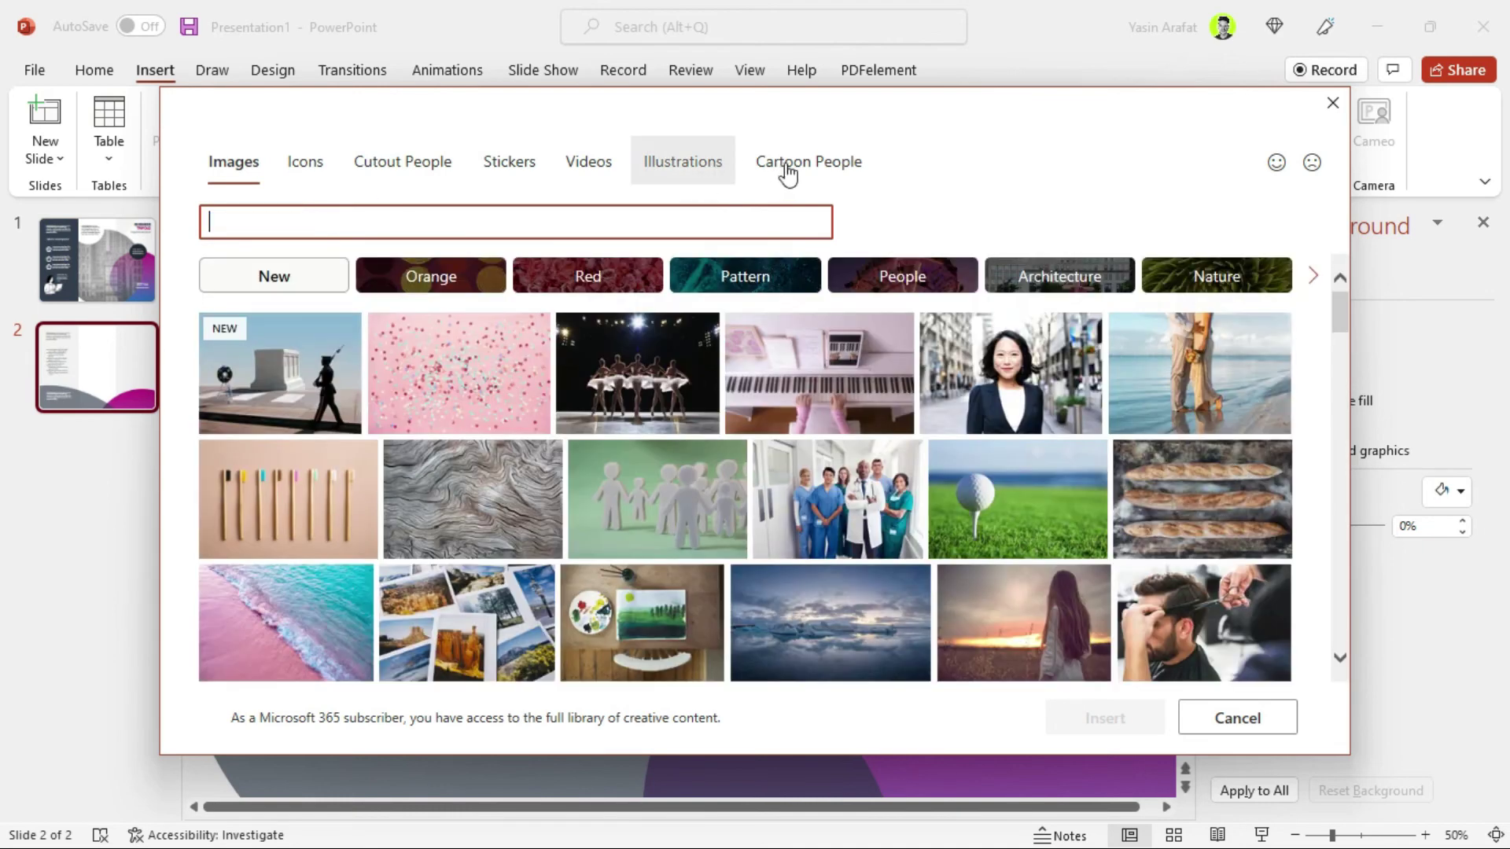
- Search the Illustrations collection for 'communication' and insert the chat-bubble illustration
left_click(785, 165)
left_click(669, 170)
left_click(617, 228)
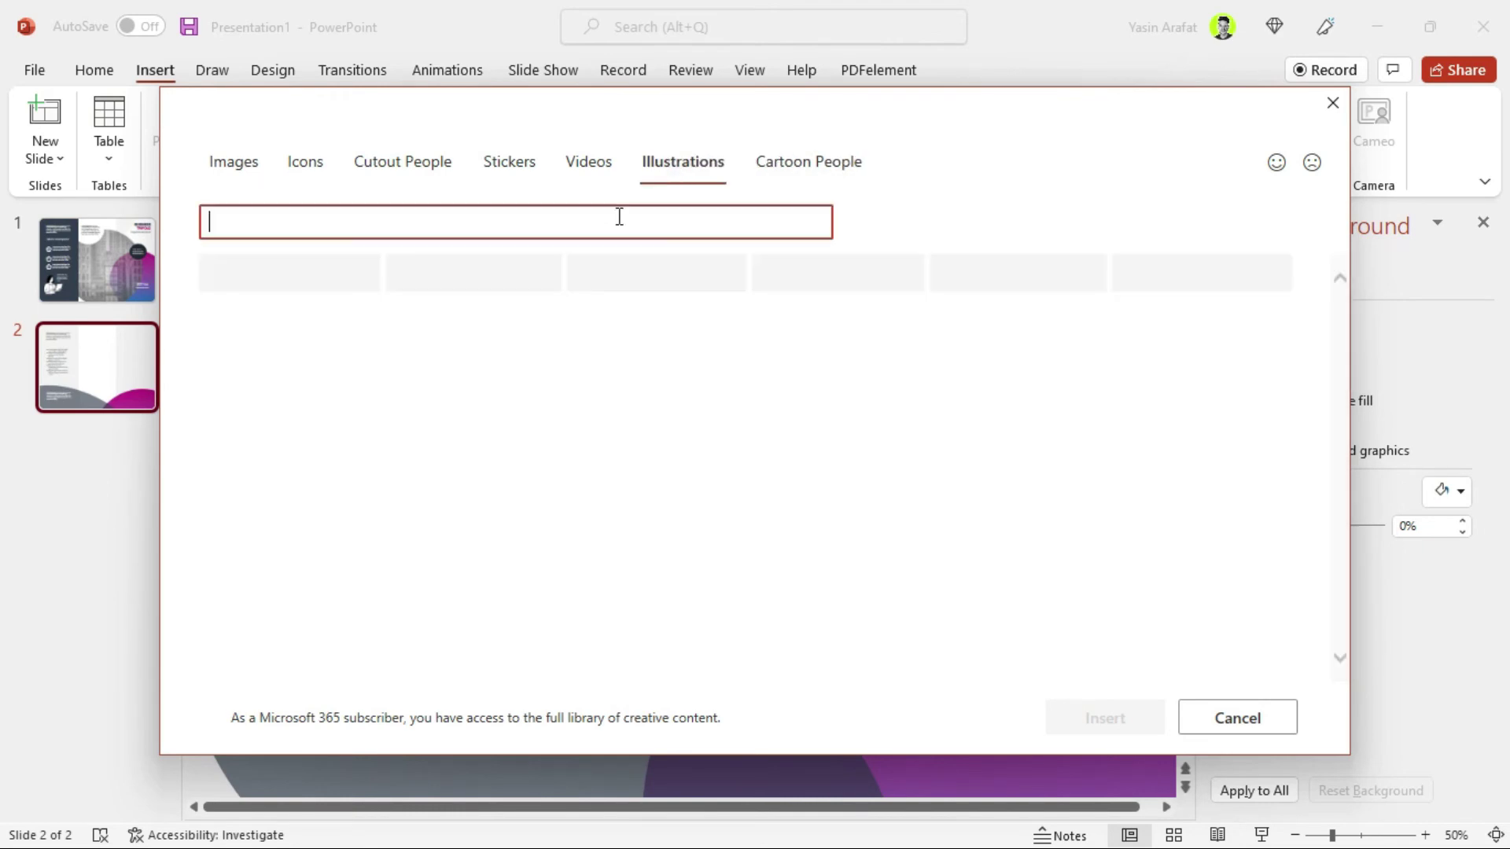
type("communication")
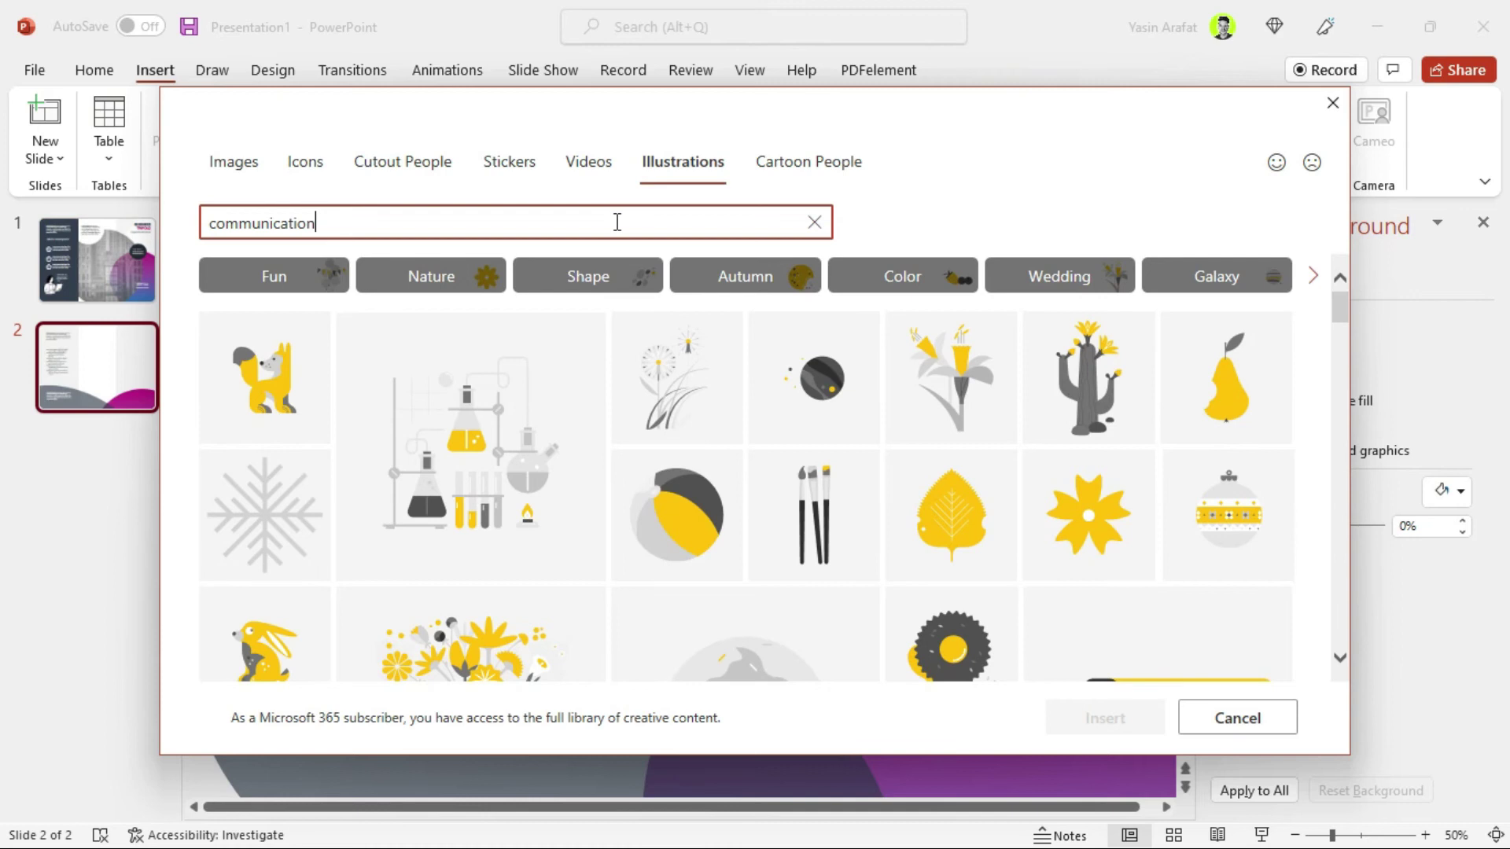
key("Return")
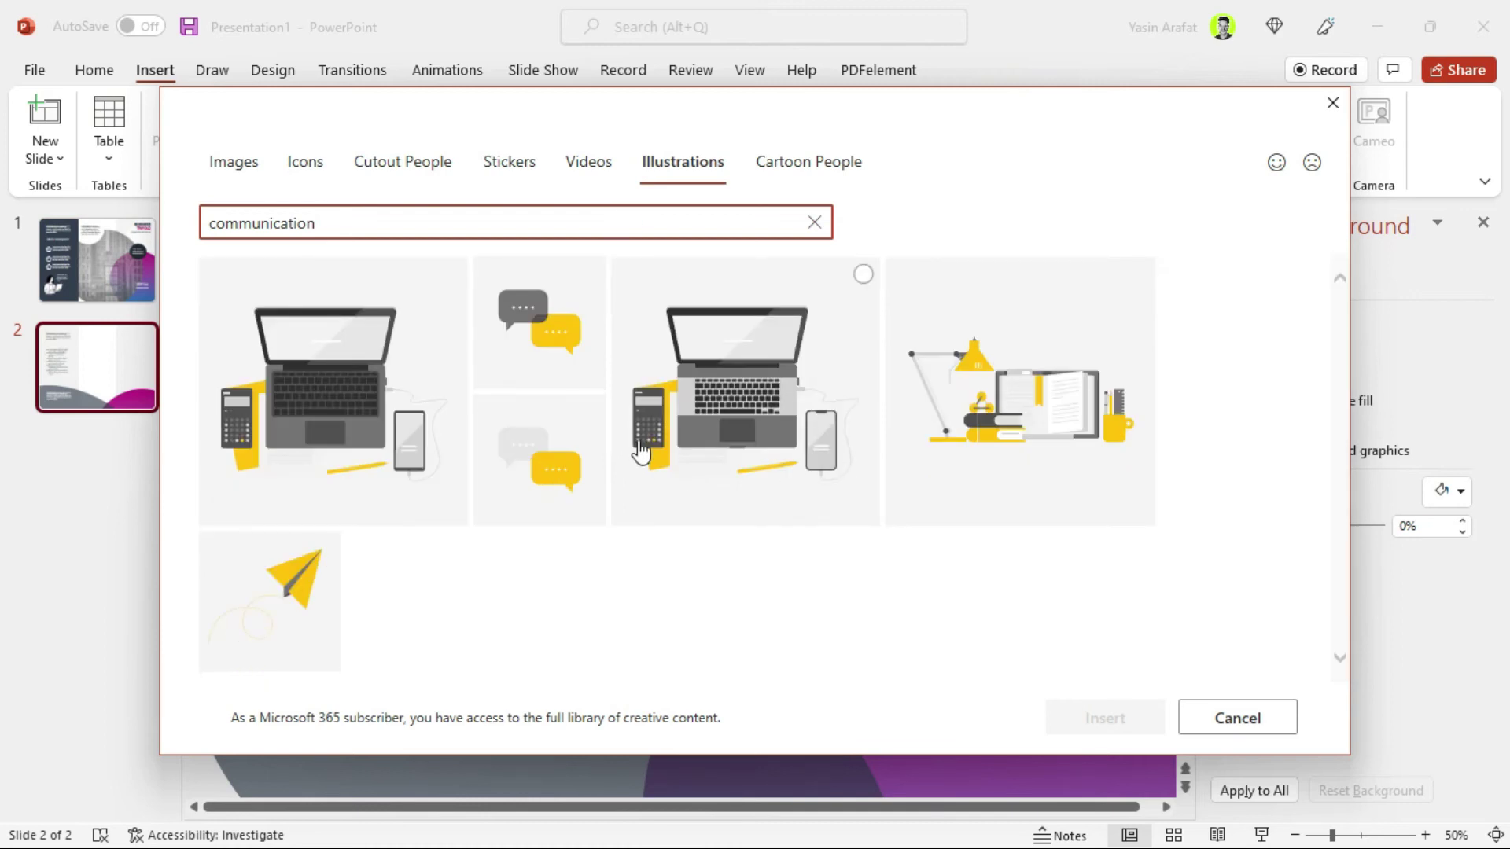
left_click(531, 337)
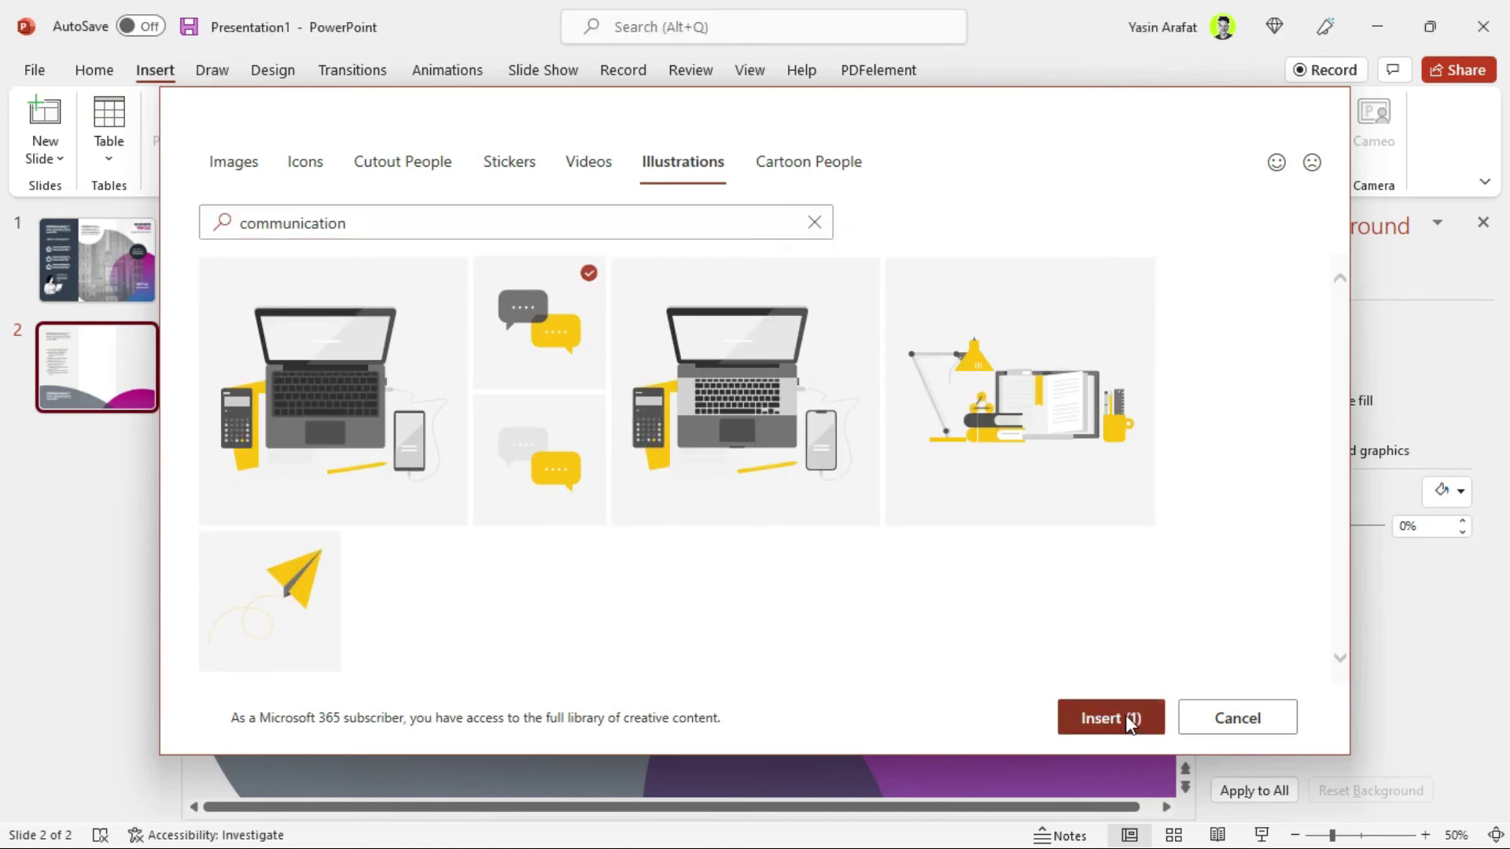
left_click(1126, 716)
- Shrink the chat-bubble graphic and place it at the top of the middle panel
left_click_drag(711, 448, 711, 313)
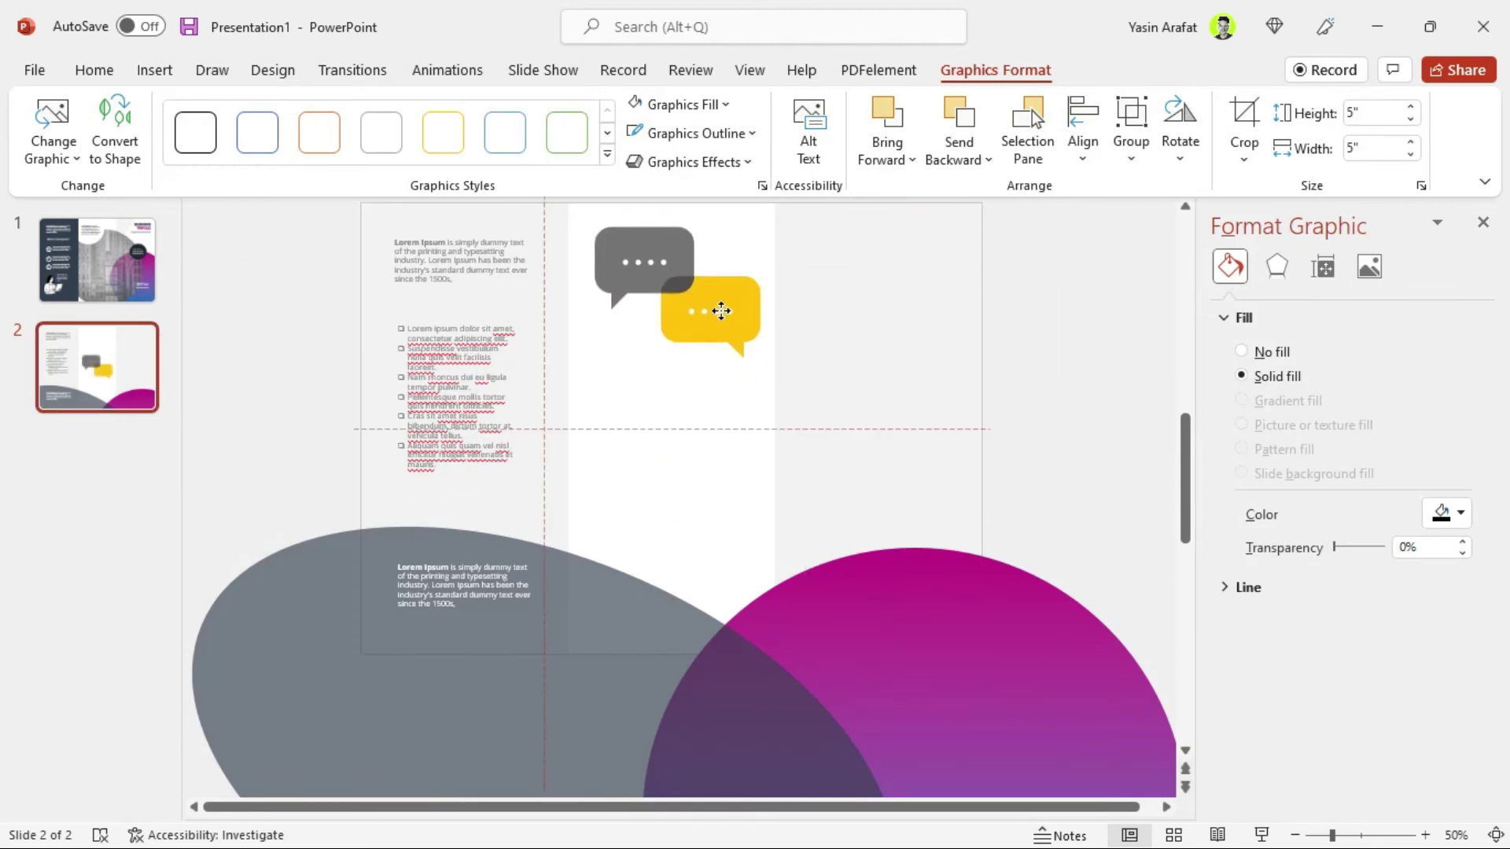
left_click_drag(820, 431, 708, 319)
left_click_drag(674, 260, 680, 293)
- Convert the graphic to shapes and recolour the yellow bubble magenta
key("ctrl+shift+g")
left_click(712, 497)
left_click(293, 370)
left_click(712, 311)
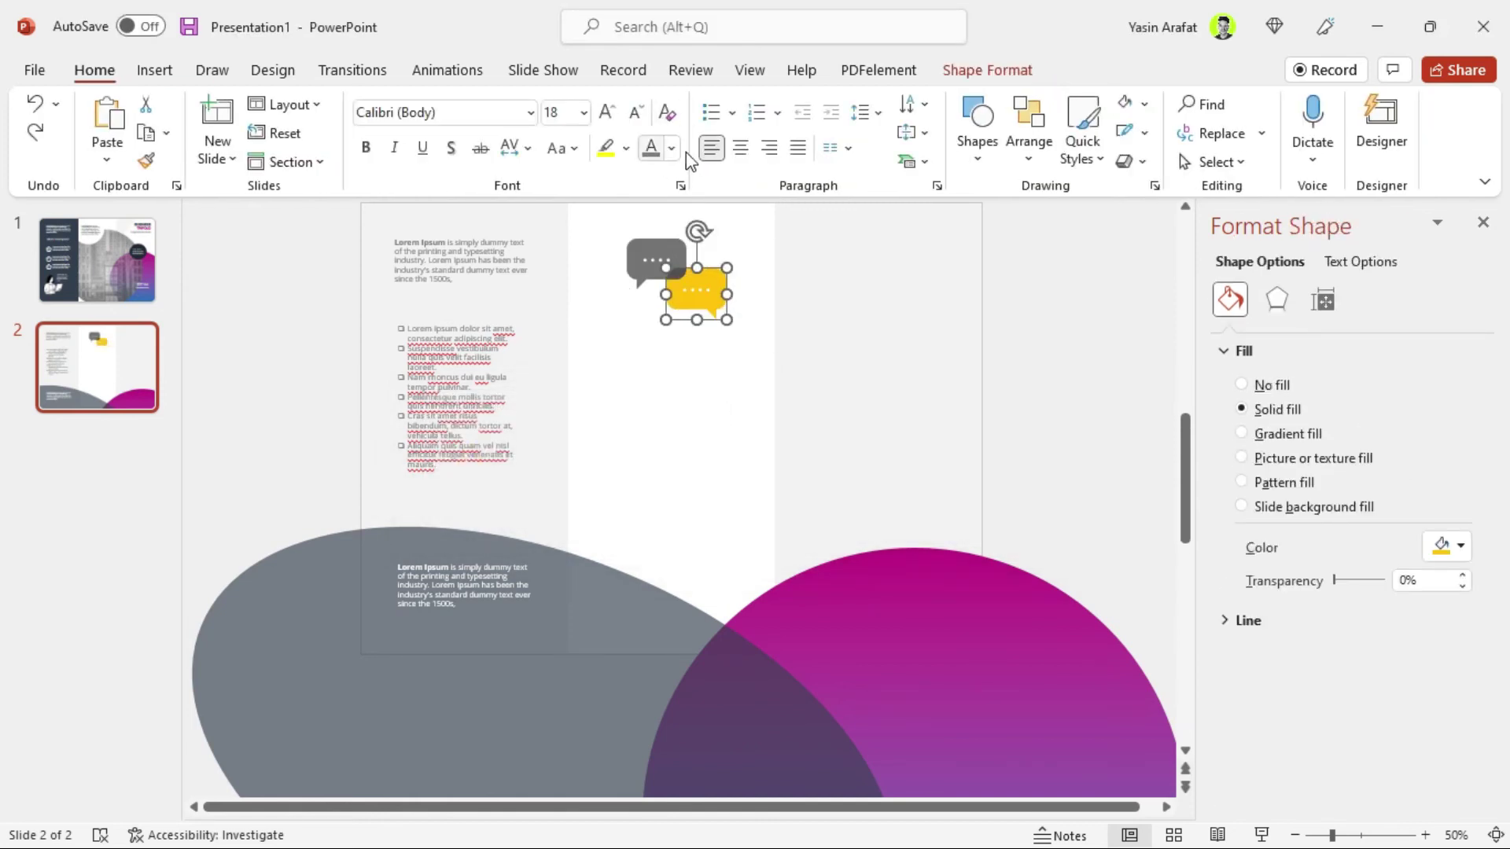
left_click(1144, 104)
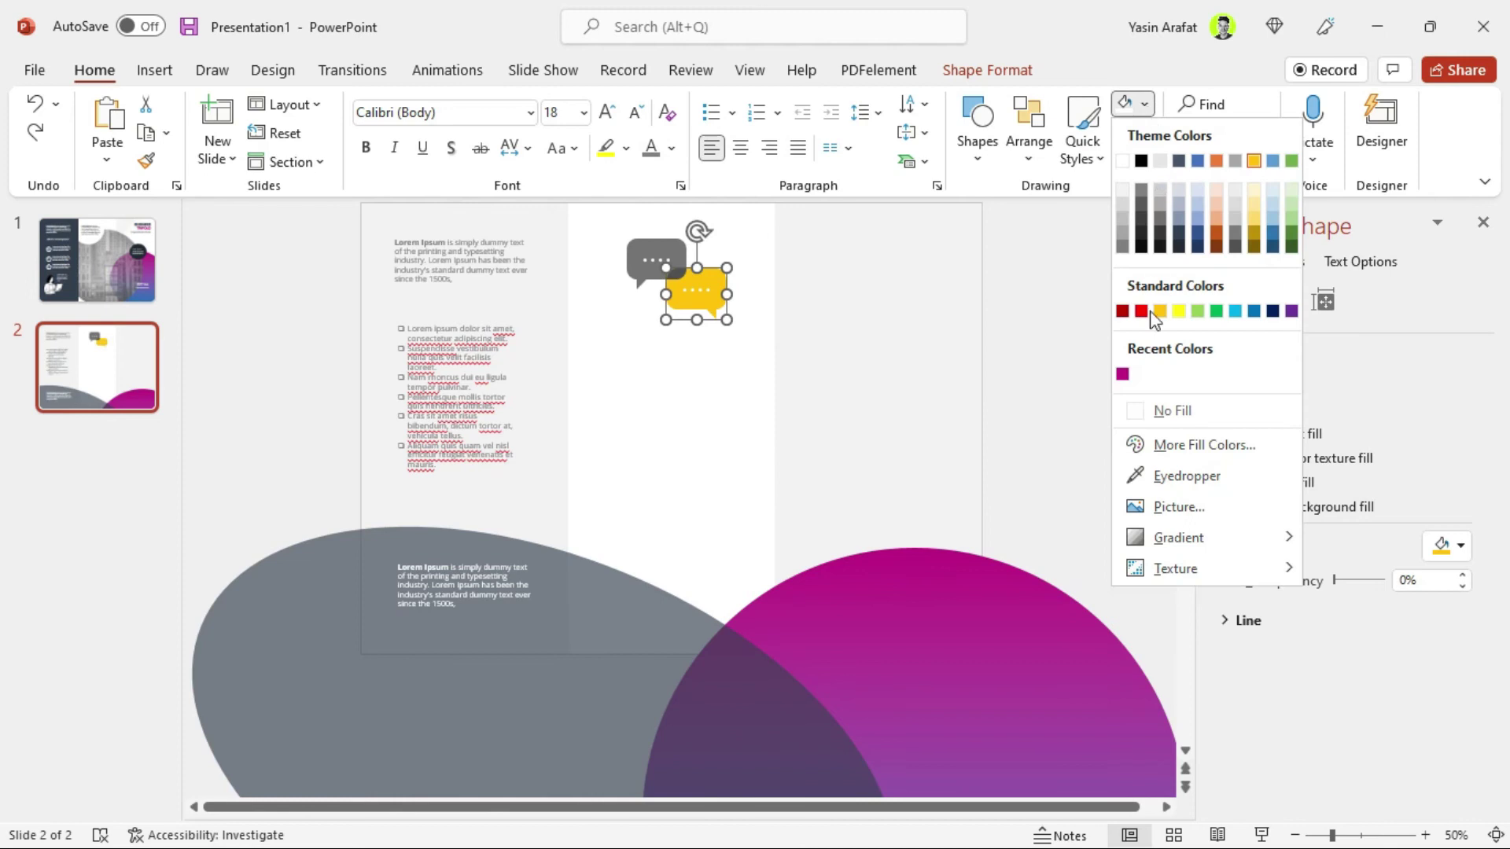
left_click(1122, 376)
left_click(241, 392)
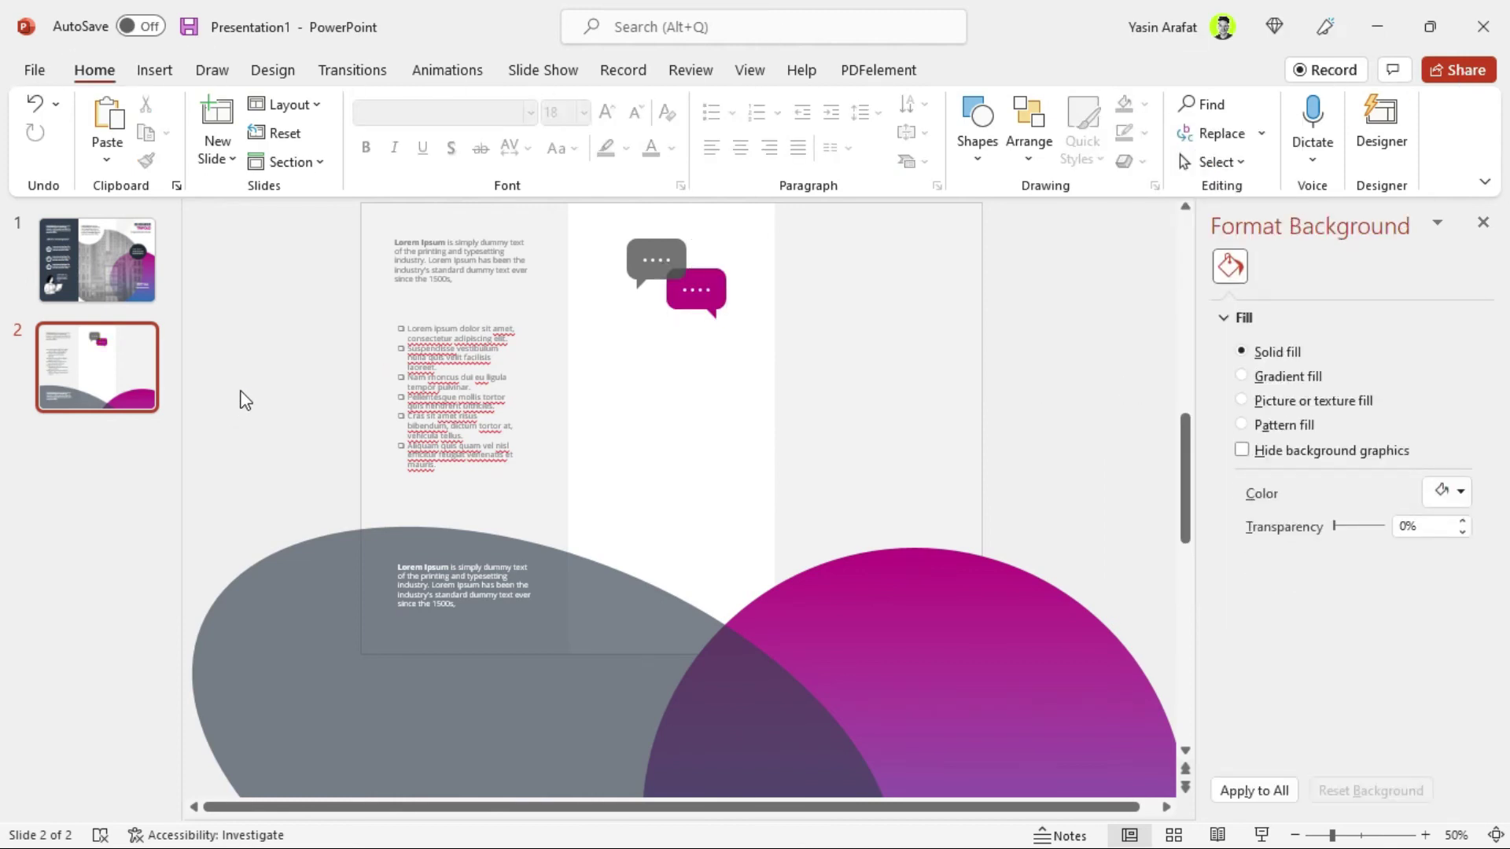
- In the browser, select and copy lipsum.com's 'Where can I get some?' paragraph
key("alt+Tab")
scroll(547, 579, "down", 2)
scroll(662, 296, "up", 4)
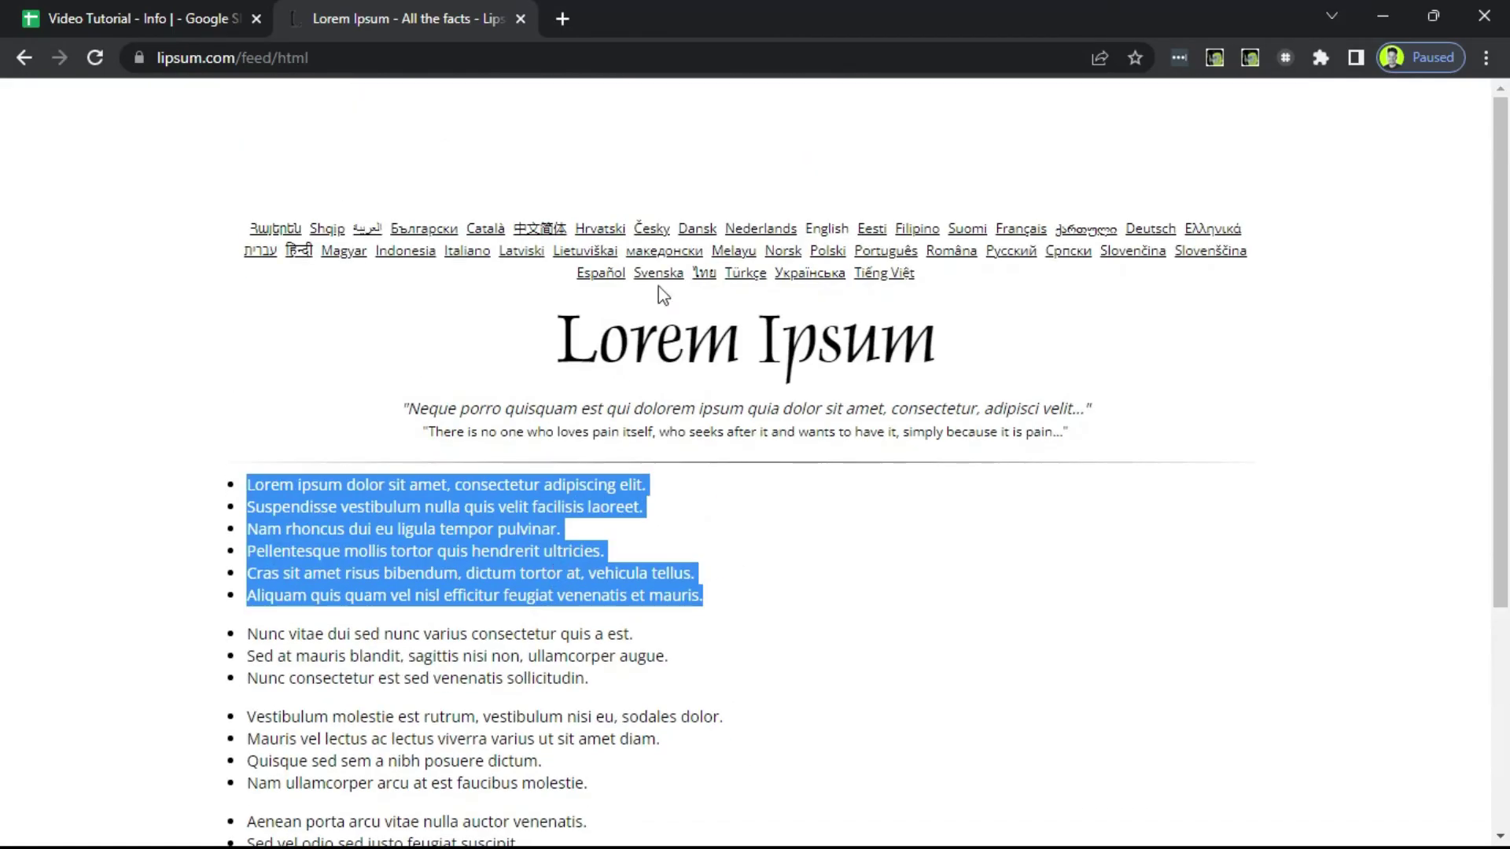
left_click(24, 58)
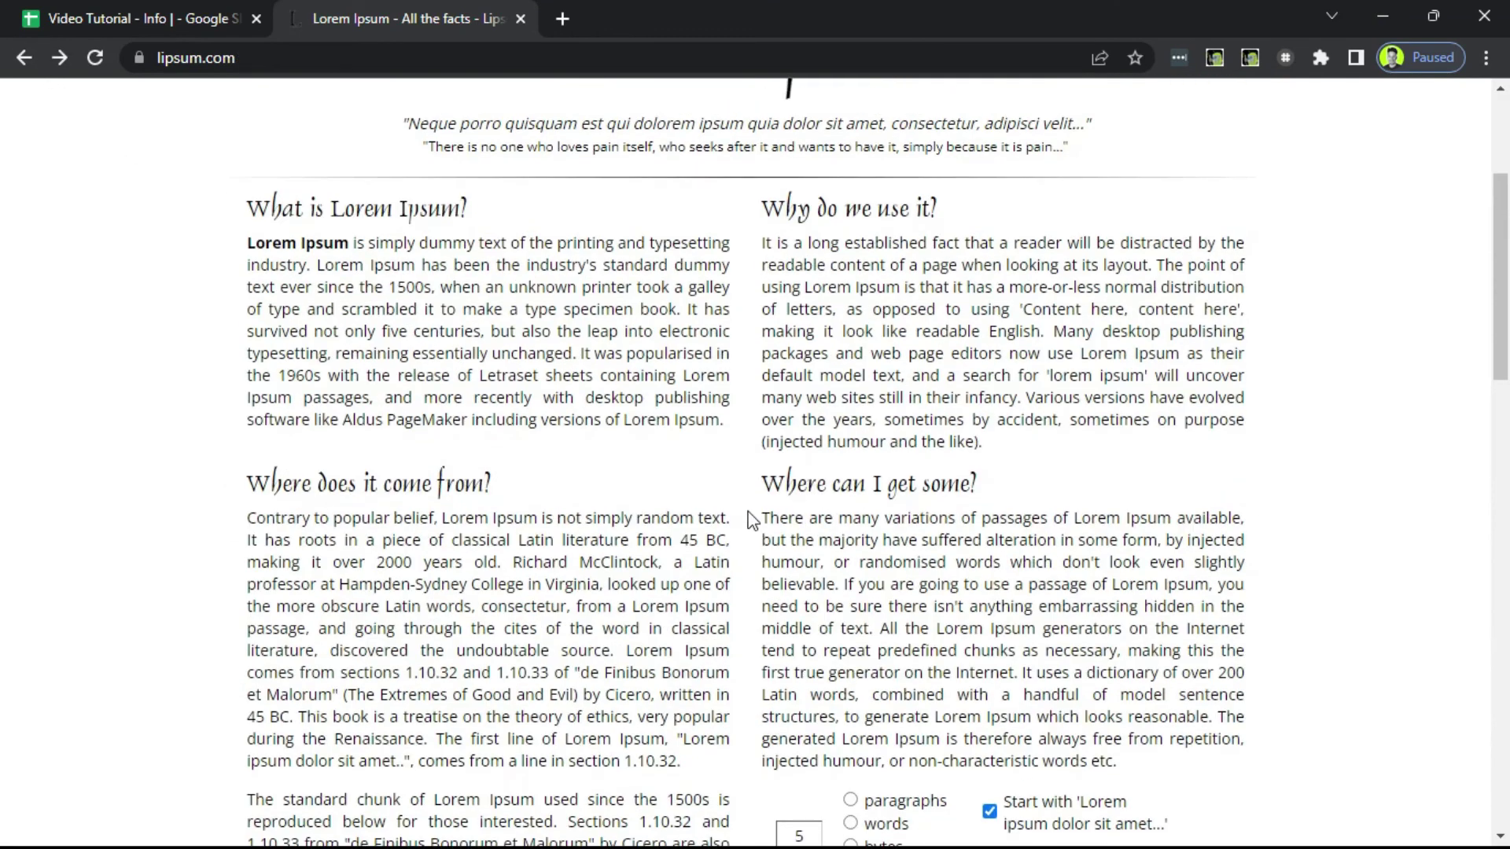
scroll(979, 601, "down", 3)
triple_click(967, 397)
key("ctrl+c")
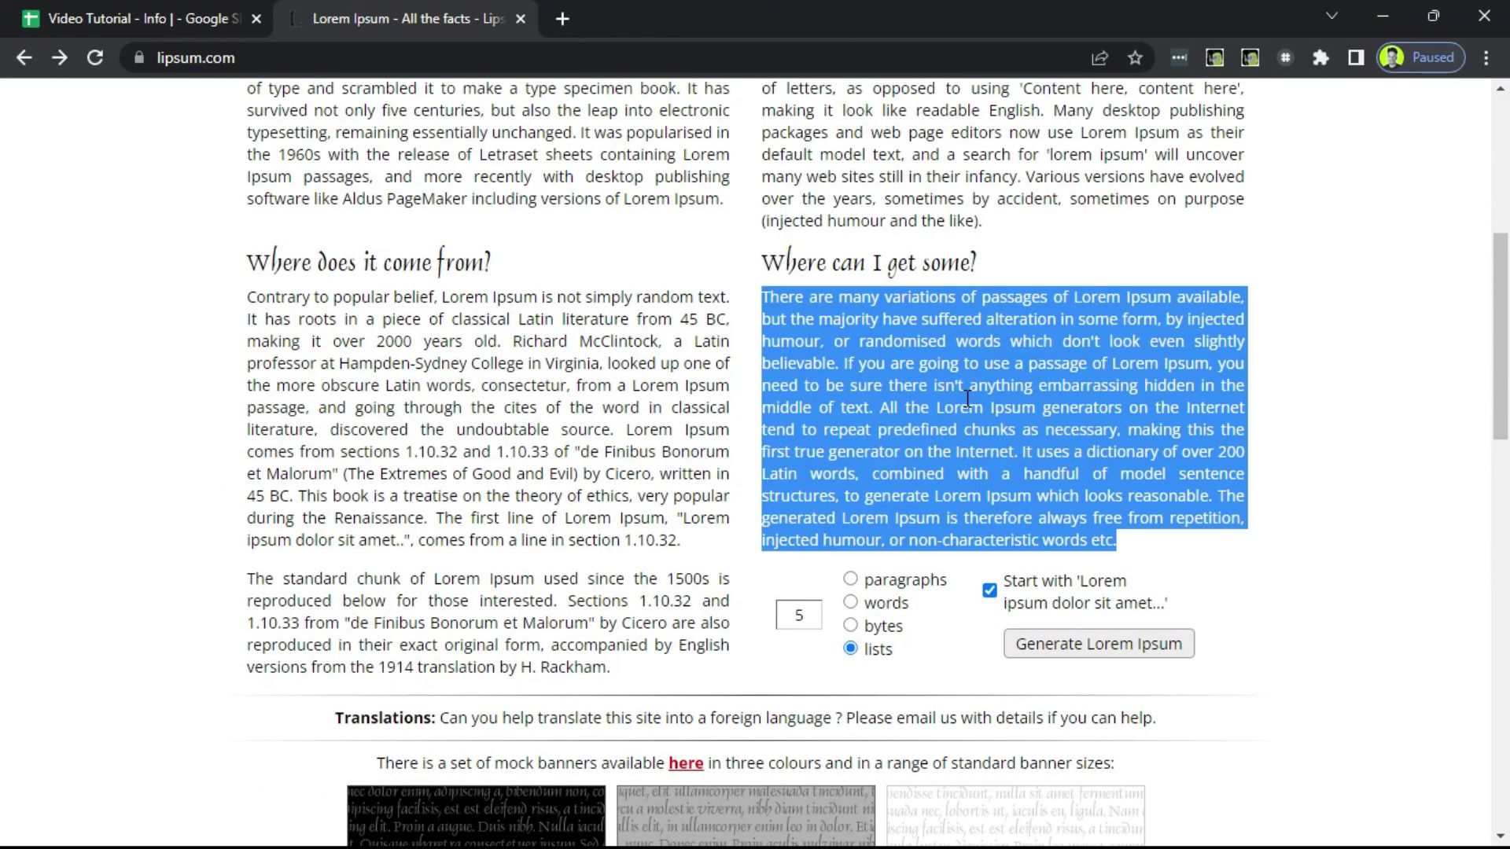
scroll(967, 397, "down", 10)
scroll(970, 414, "down", 2)
key("alt+Tab")
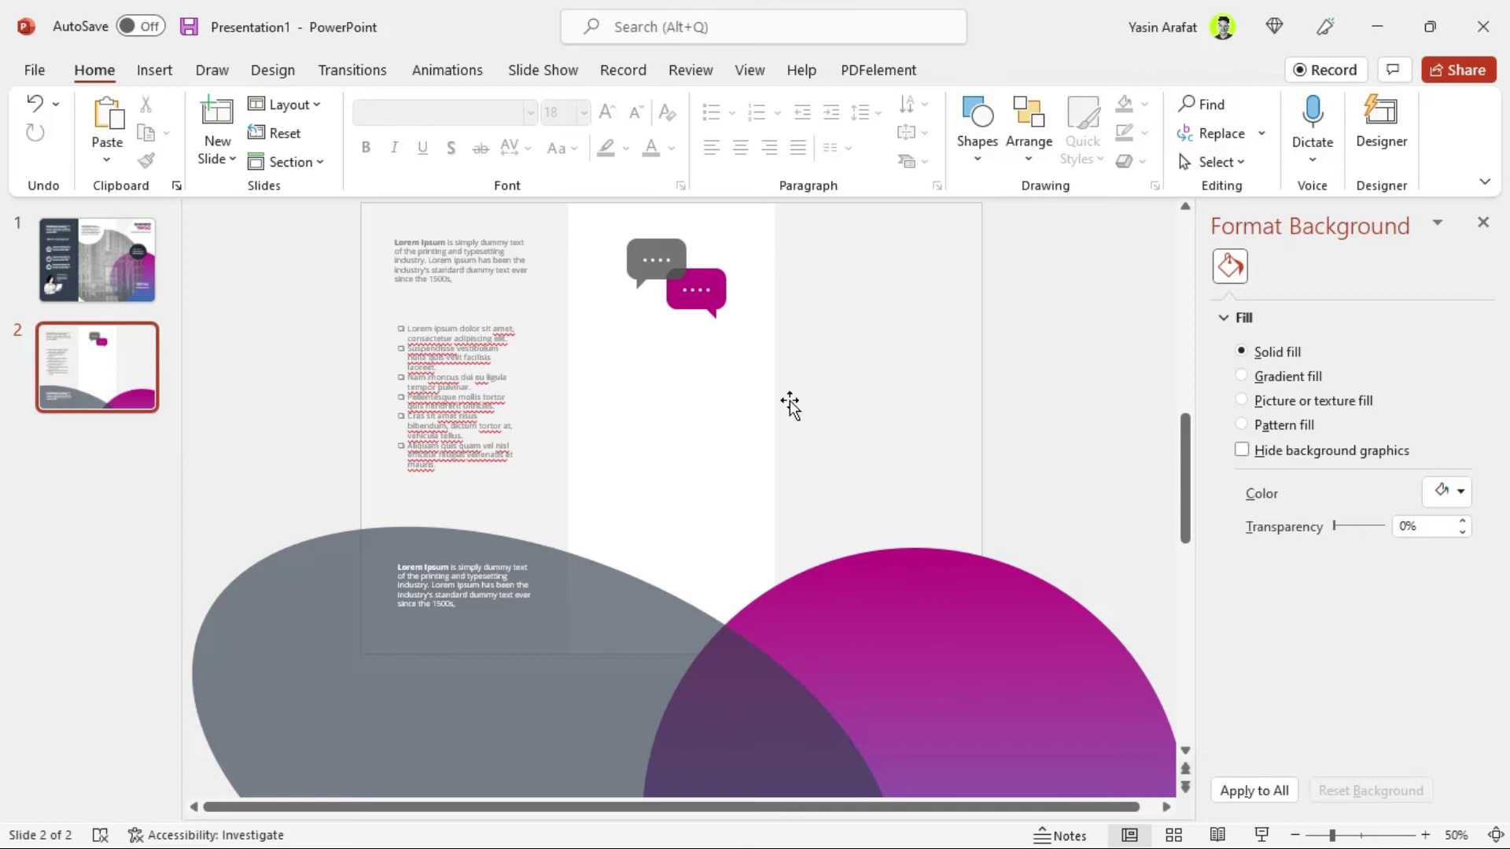
- Paste the paragraph under the chat bubbles as a narrow 12-point column
key("ctrl+v")
left_click_drag(761, 531, 906, 334)
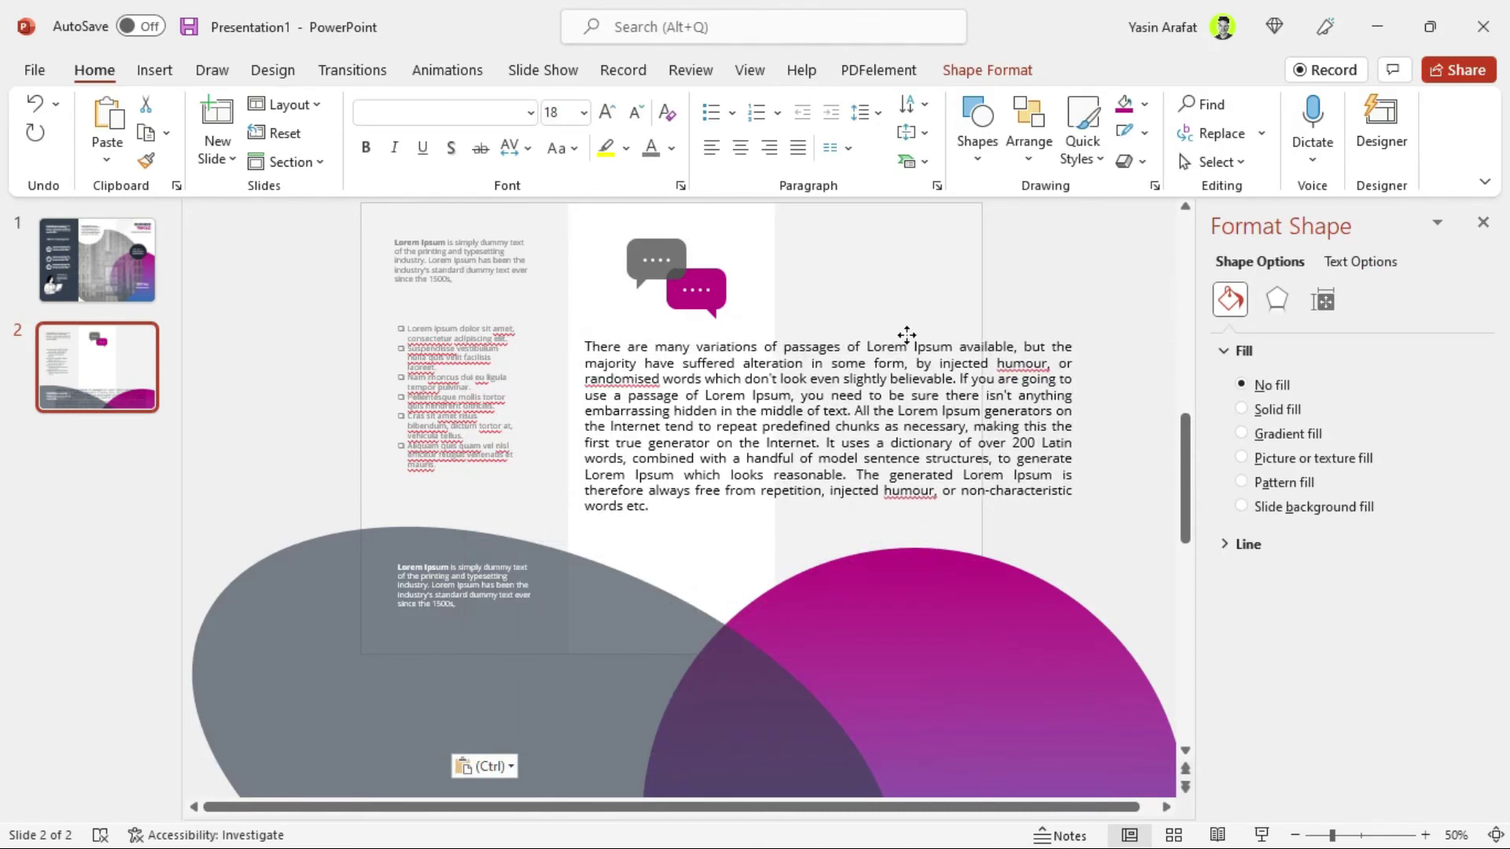
left_click(902, 327)
key("Delete")
key("ctrl+z")
left_click_drag(778, 613, 744, 617)
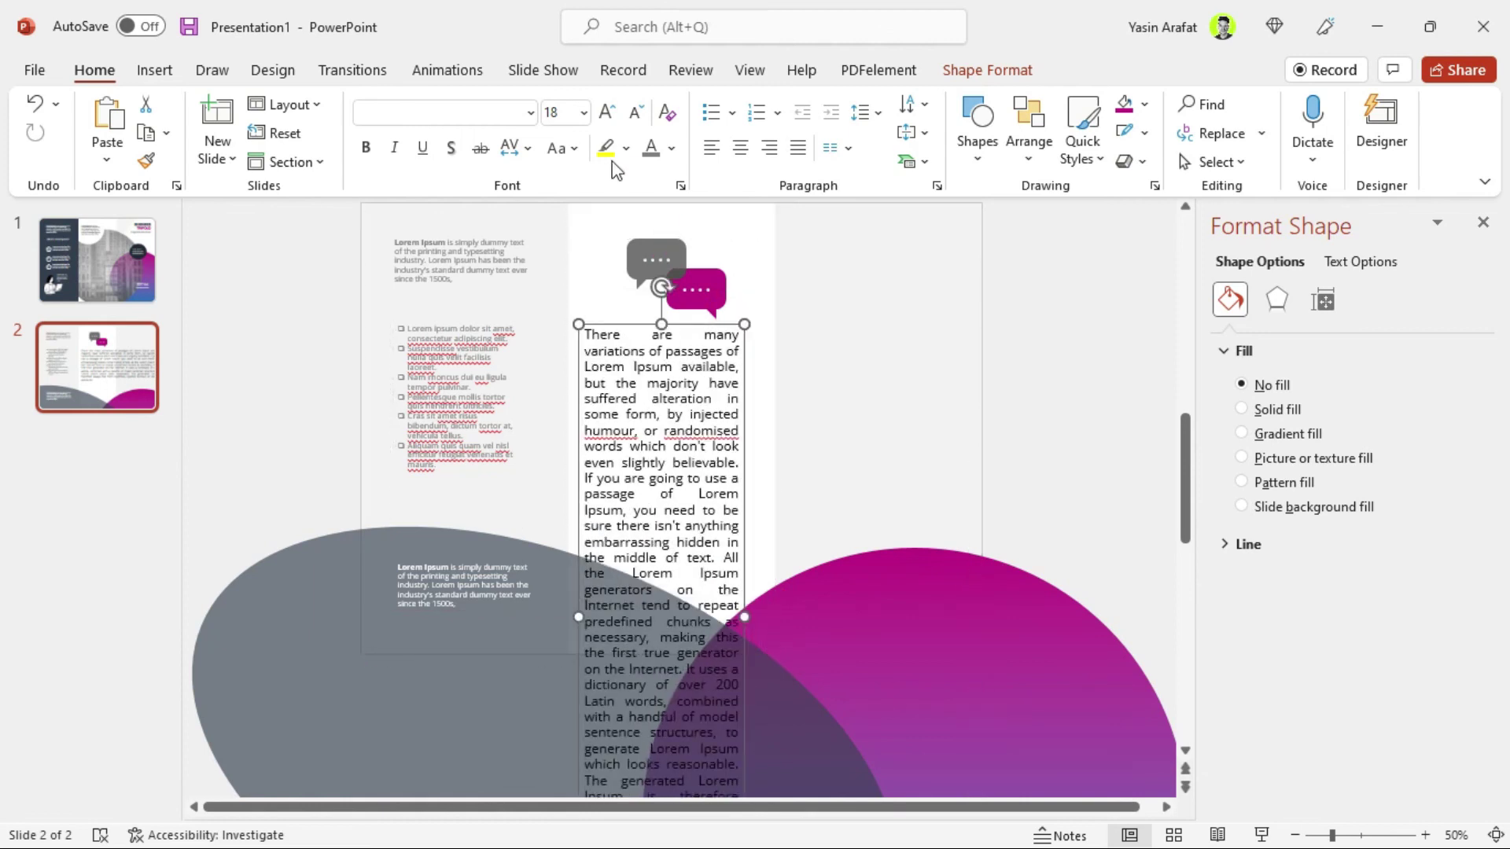
left_click(636, 112)
left_click(636, 113)
left_click(636, 112)
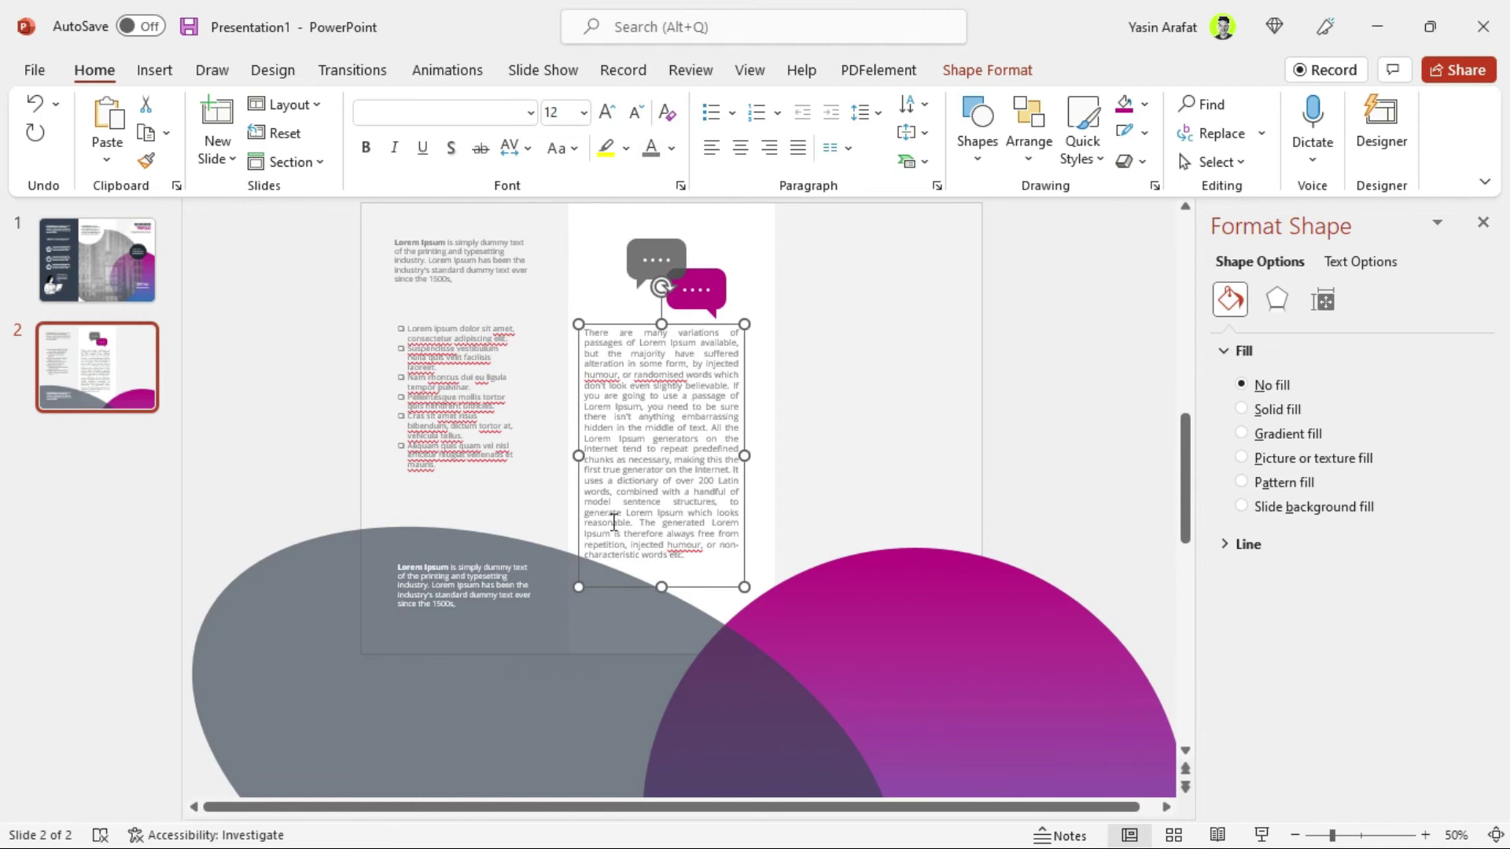
left_click_drag(582, 455, 600, 455)
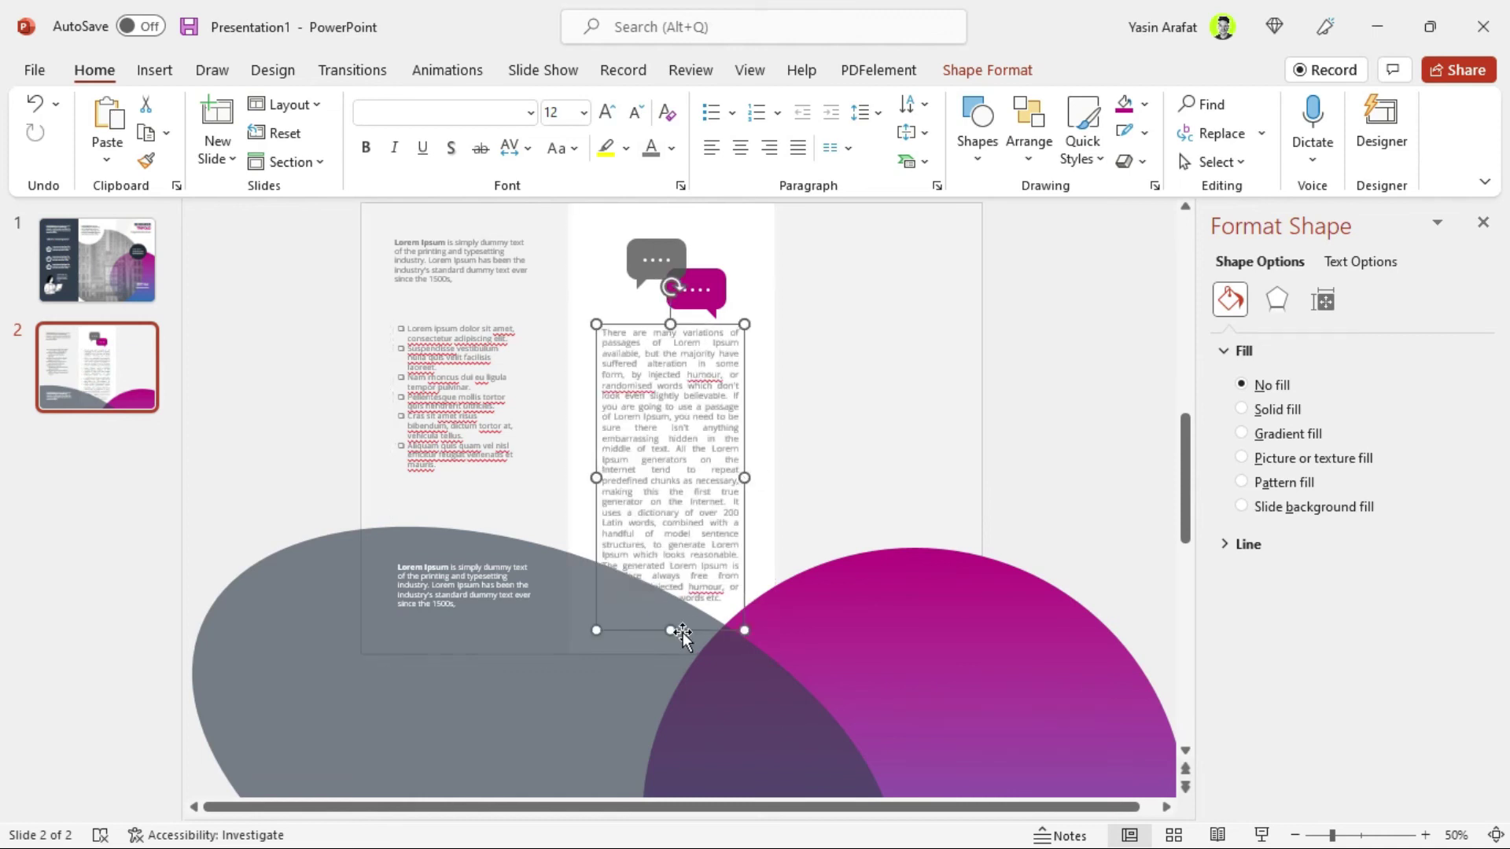
- Delete the final sentences so the paragraph ends at 'which looks reasonable.'
mouse_move(684, 573)
left_mouse_down()
mouse_move(727, 597)
mouse_move(672, 580)
left_mouse_up()
key("Delete")
key("Delete")
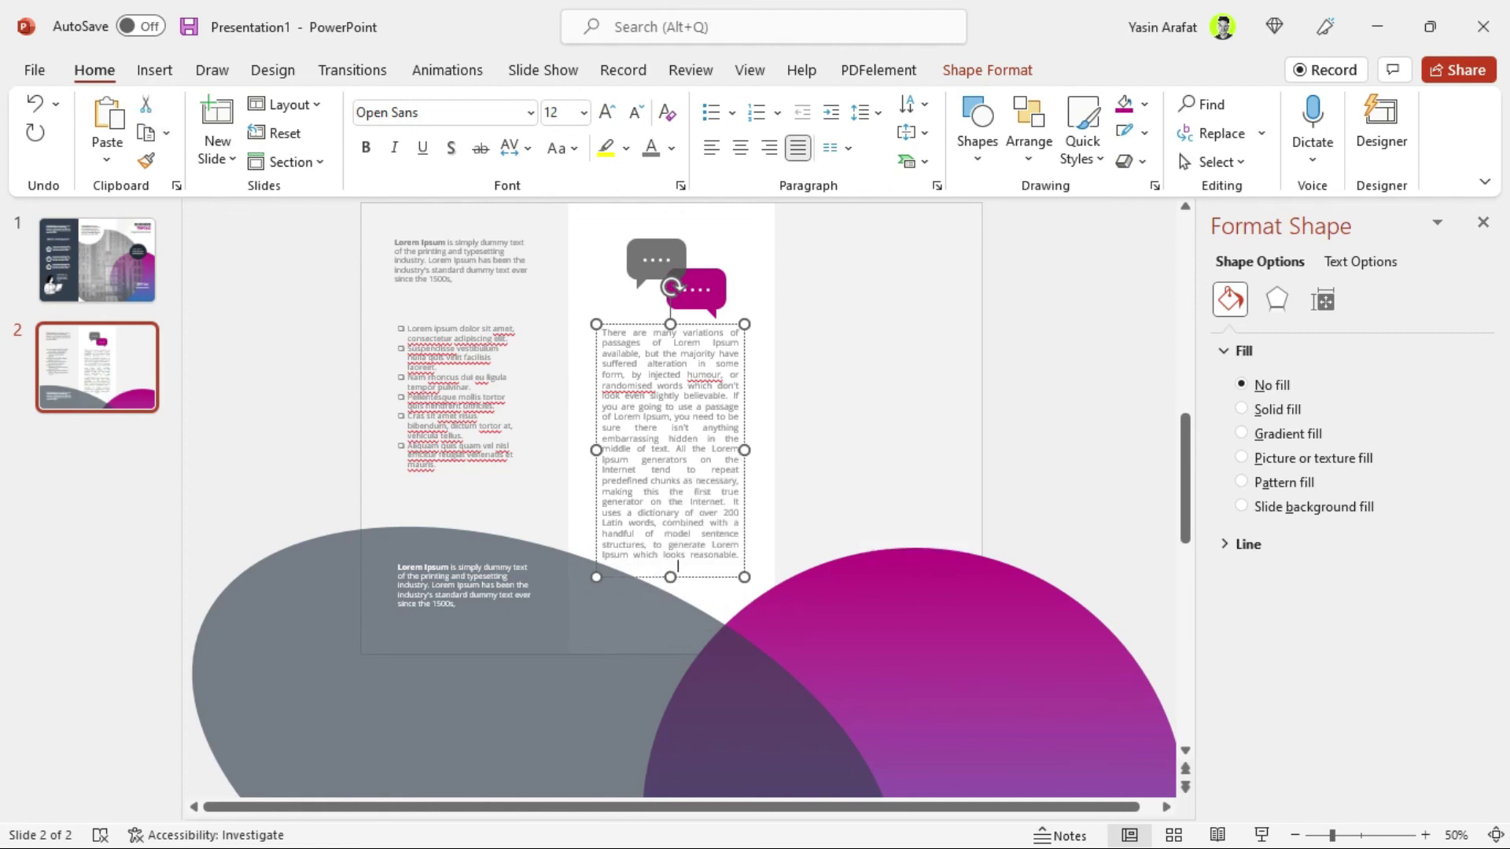
left_click(257, 513)
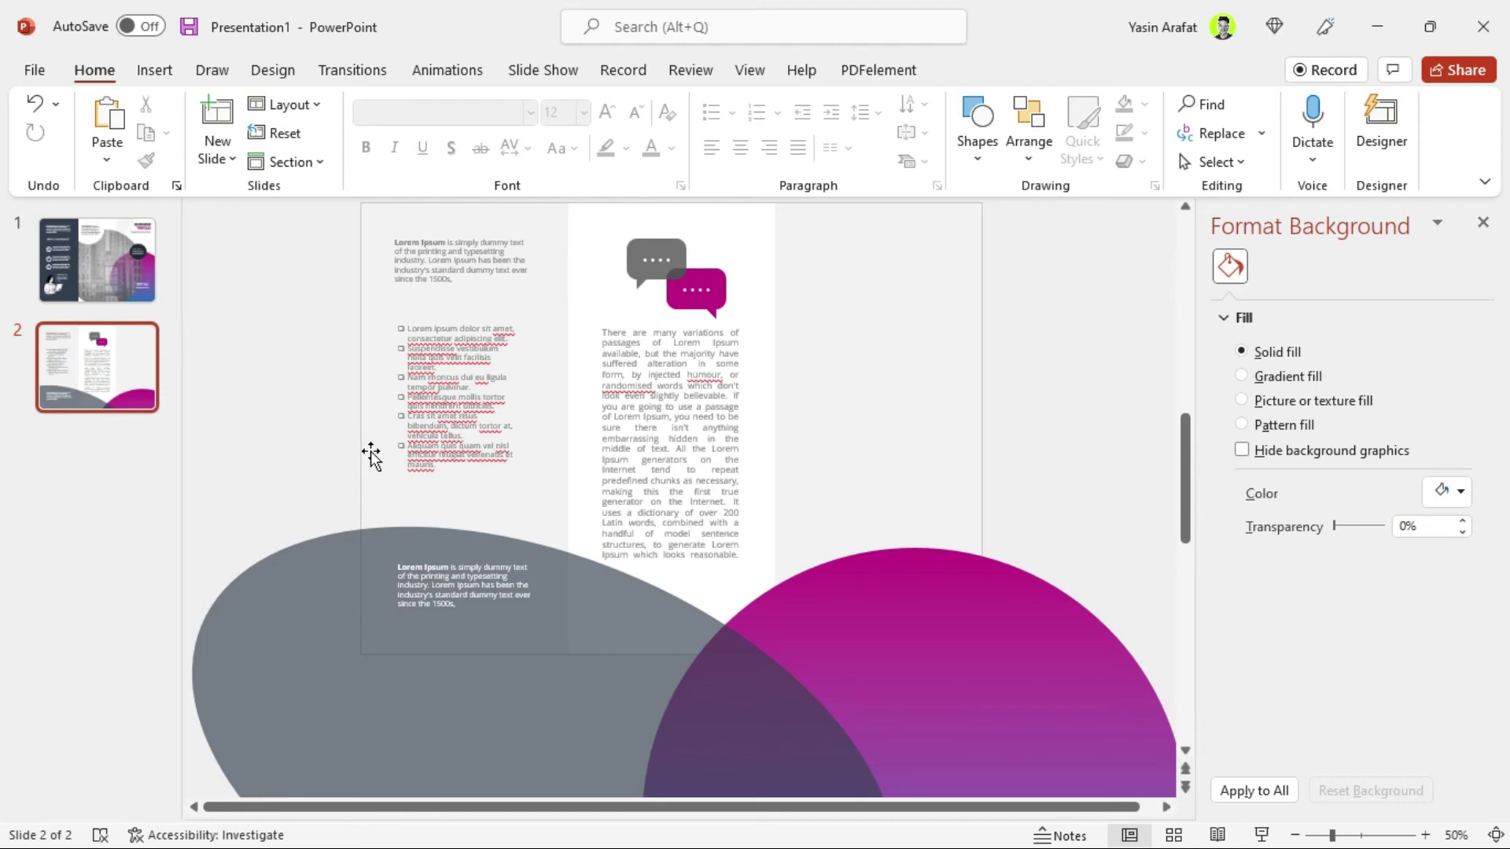
mouse_move(364, 601)
left_mouse_down()
mouse_move(365, 587)
mouse_move(357, 600)
left_mouse_up()
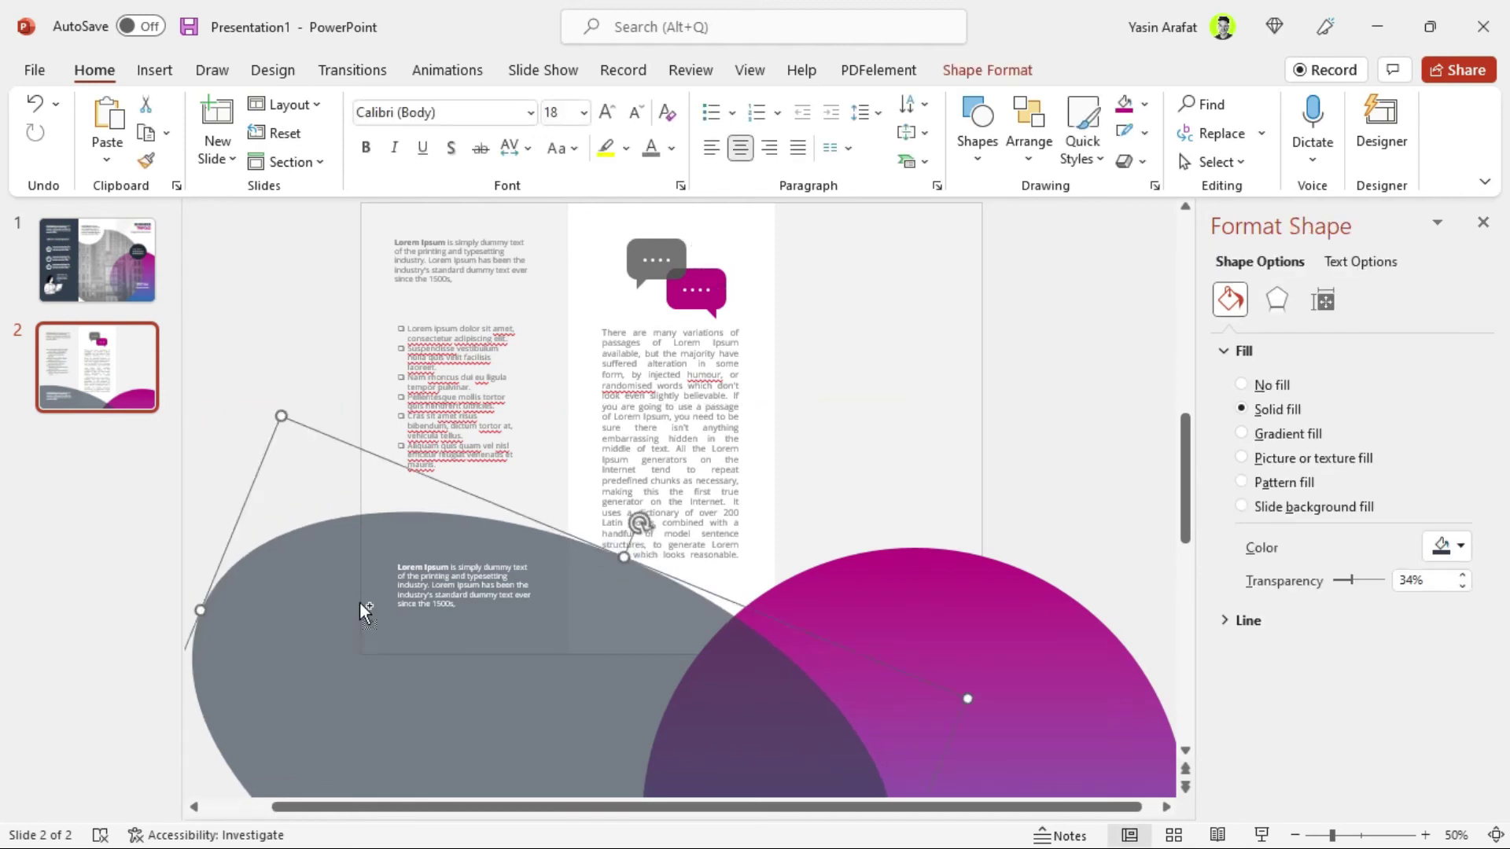
- Draw a small oval circle numbered 2 above the grey-panel paragraph, magenta fill with white outline
left_click(222, 465)
left_click(154, 70)
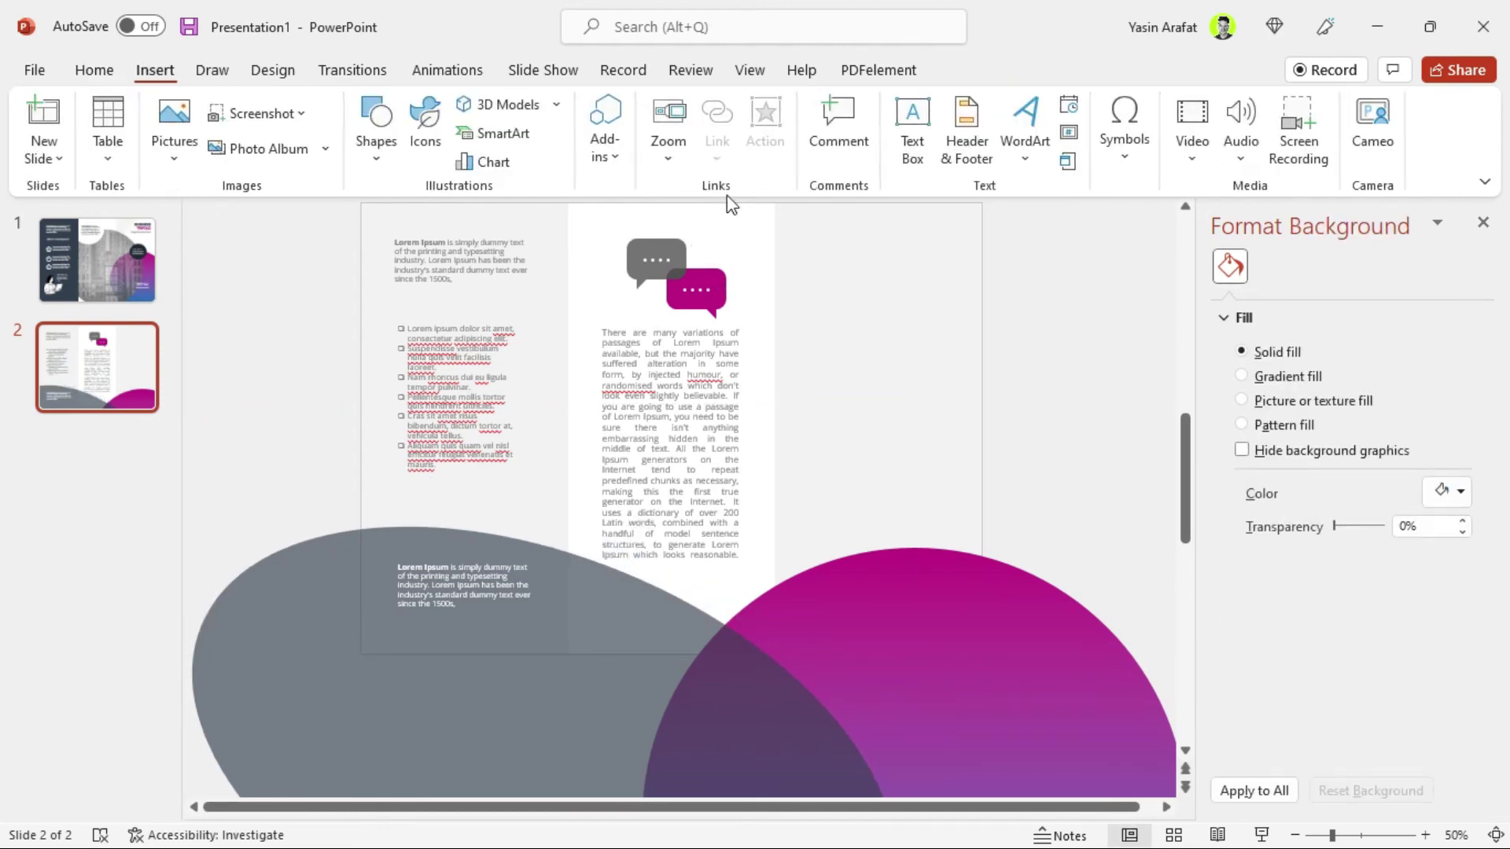
left_click(390, 165)
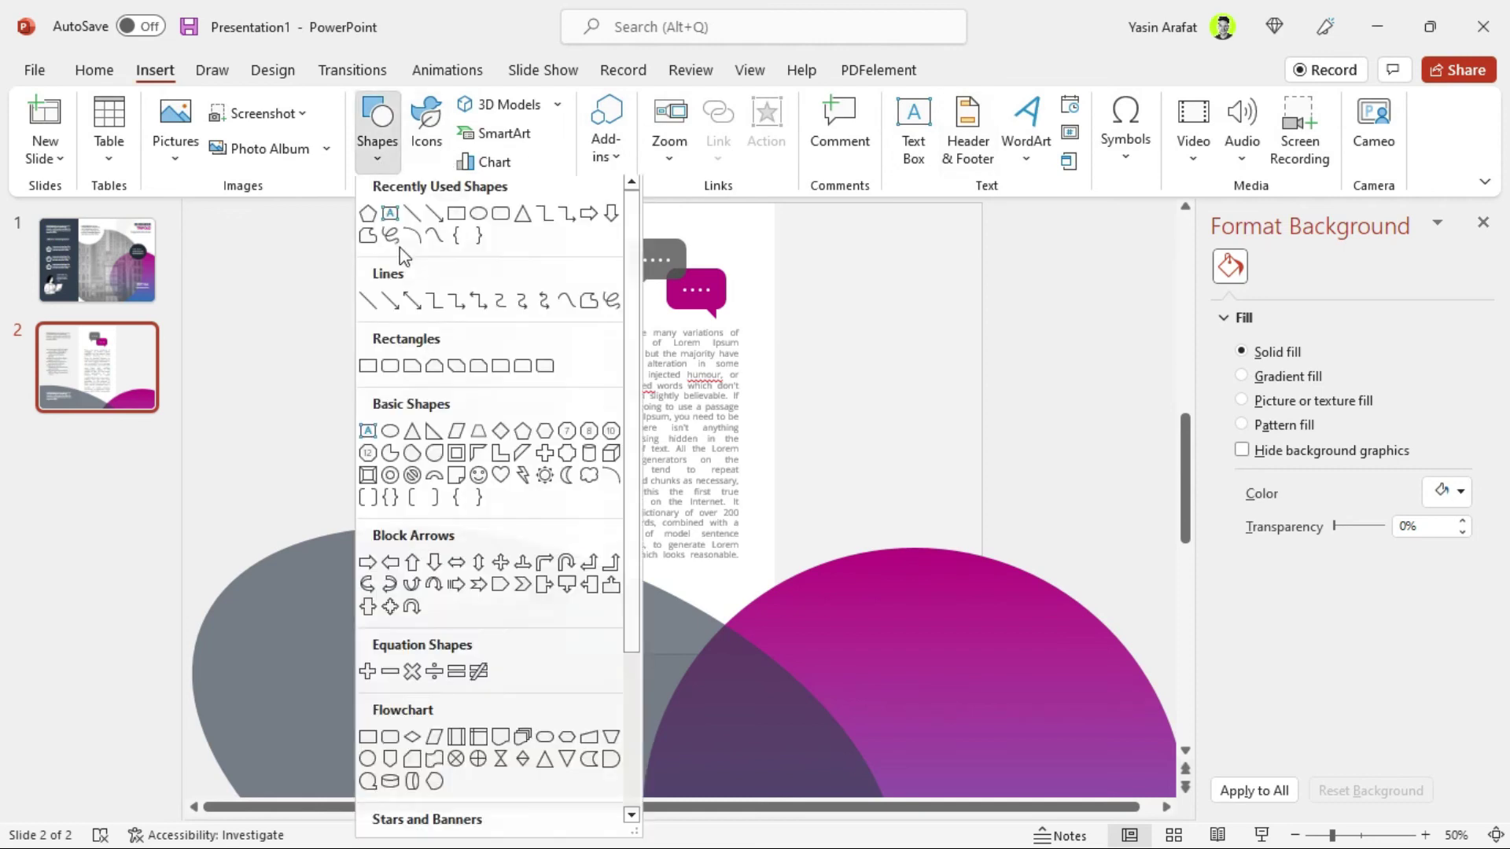
left_click(400, 247)
left_click_drag(417, 517, 441, 539)
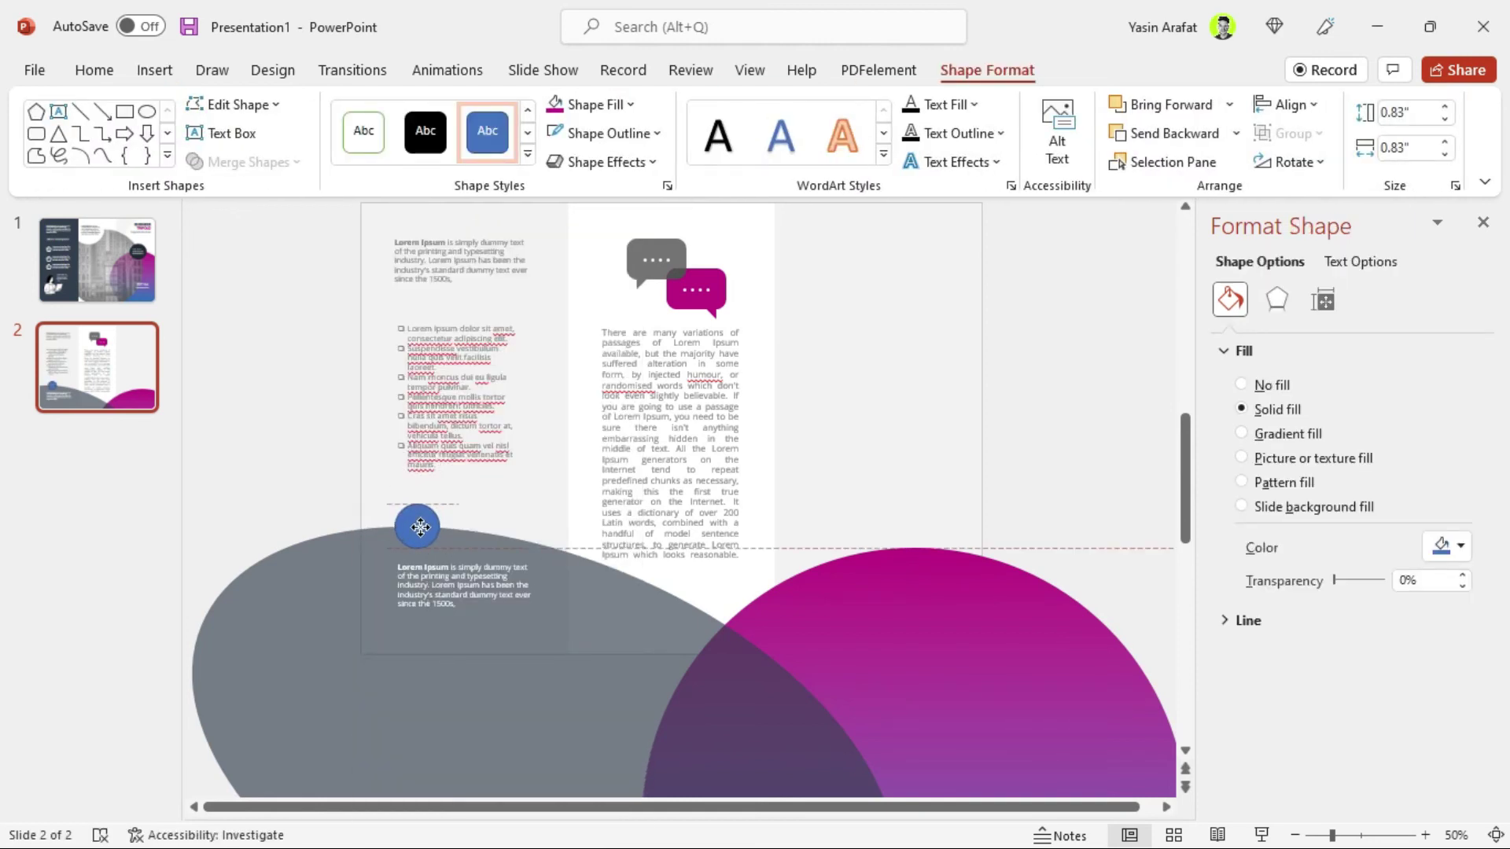
left_click(585, 105)
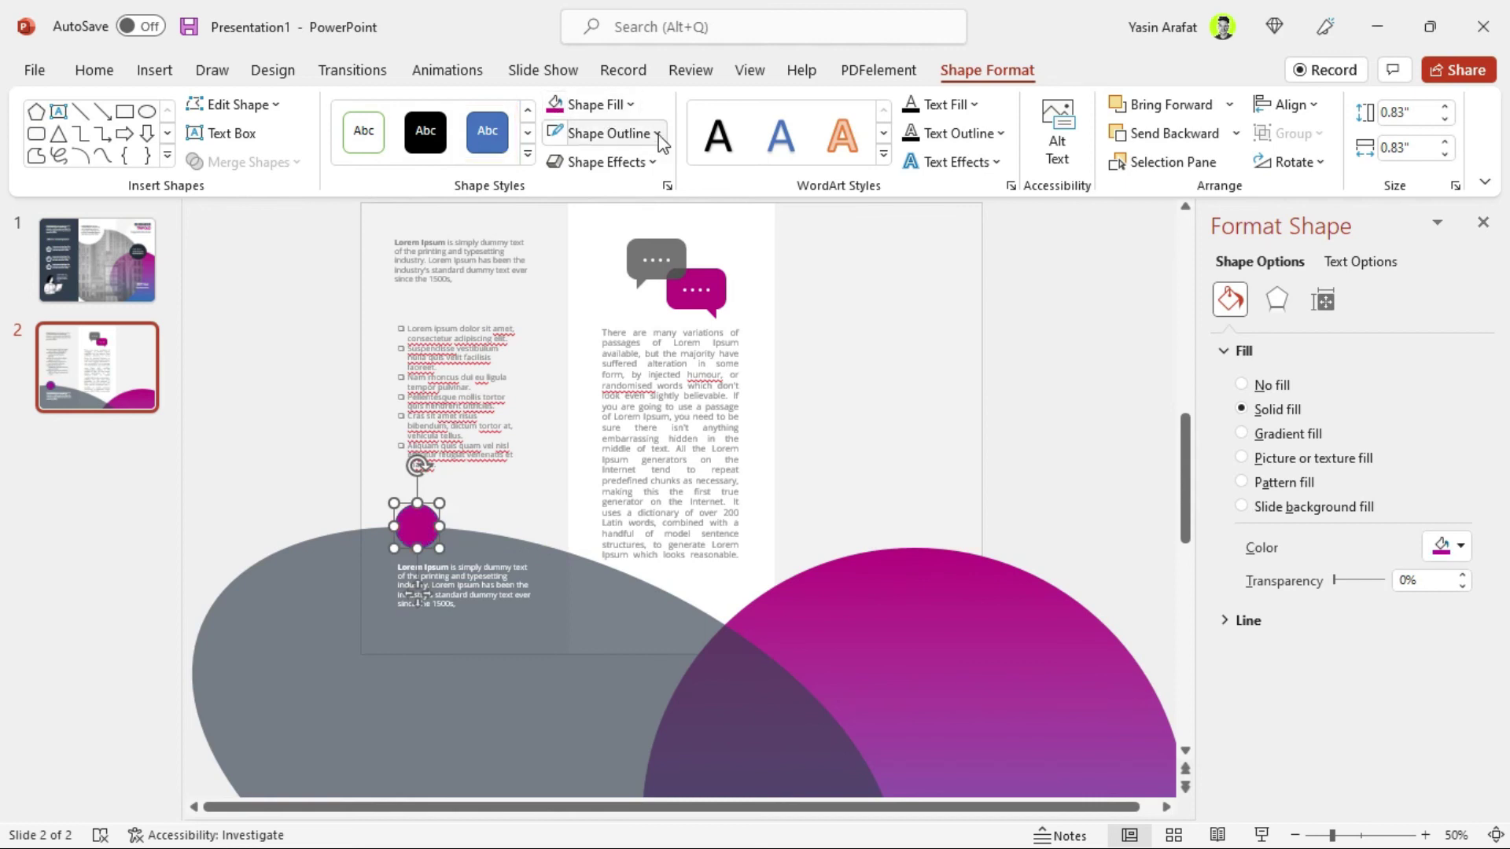
left_click(658, 134)
left_click(554, 189)
left_click(323, 489)
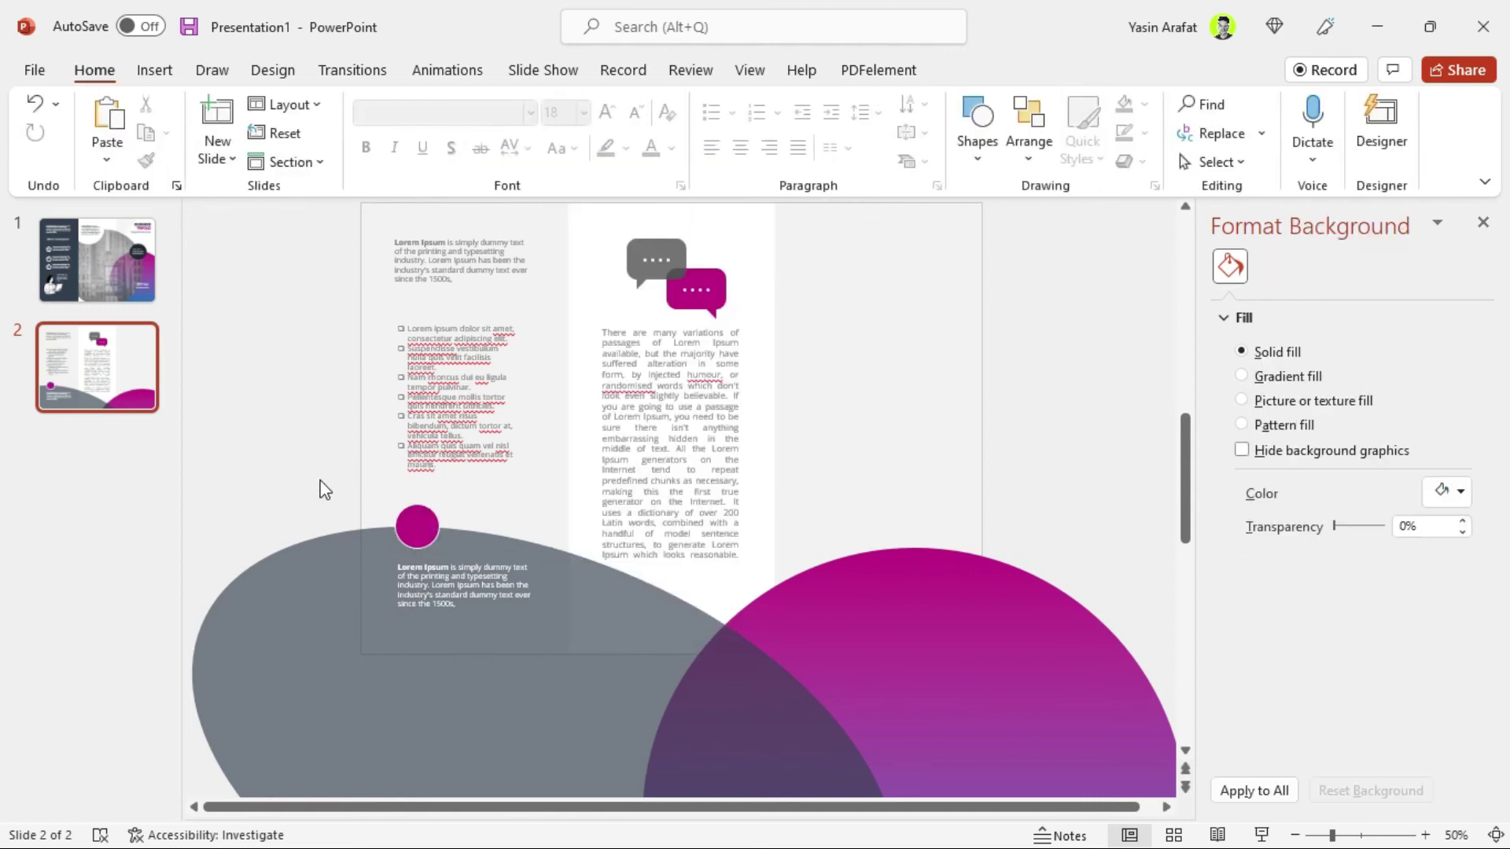
left_click(421, 525)
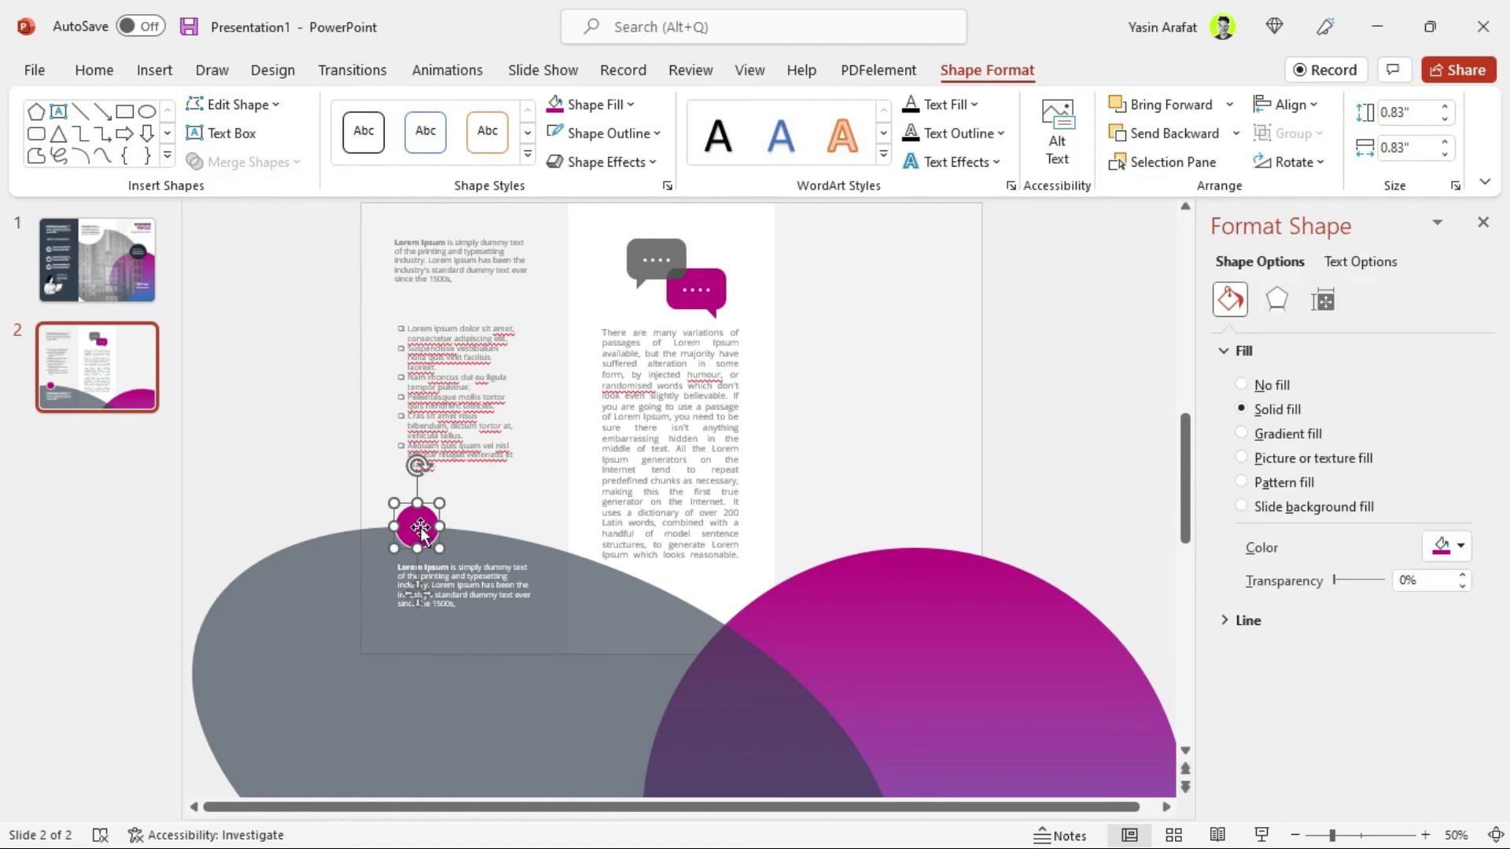
left_click(307, 502)
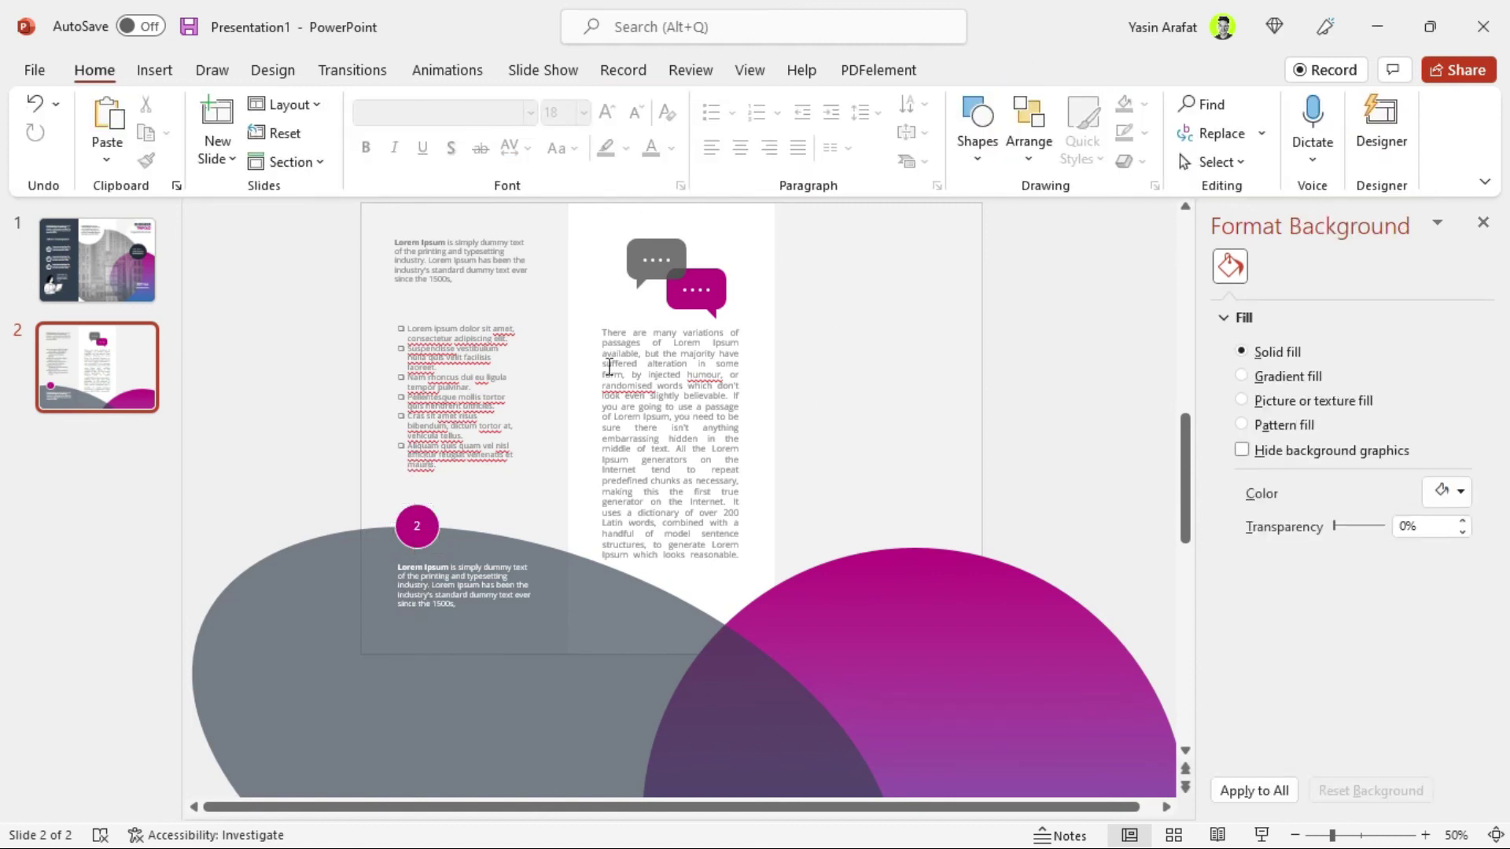
left_click(97, 260)
- Select and copy slide 1's three pentagon icons together with their three text boxes
scroll(421, 470, "up", 2)
scroll(384, 573, "up", 3)
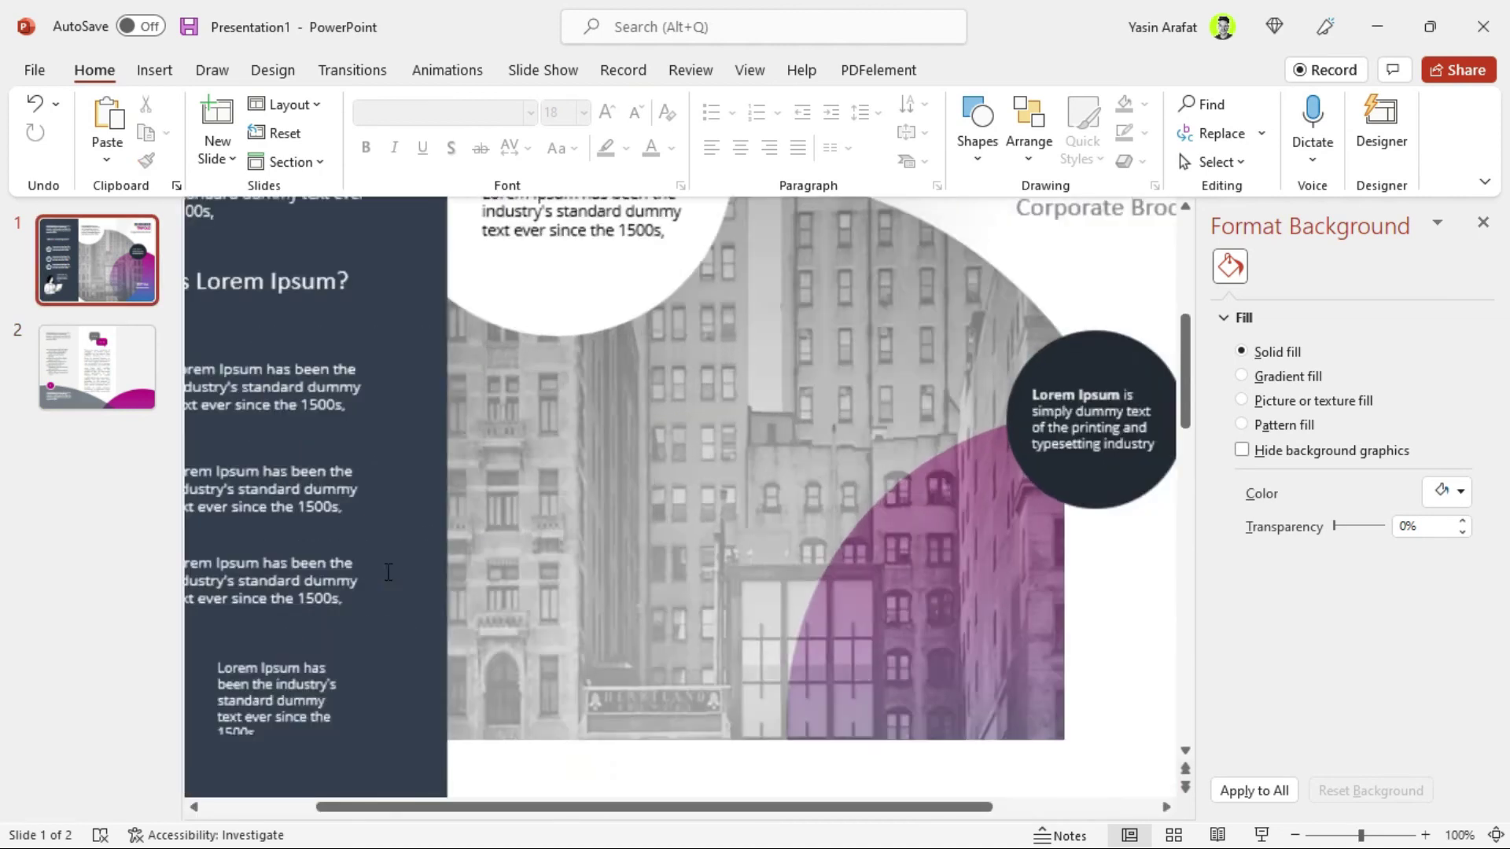
scroll(388, 571, "up", 2)
left_click_drag(566, 806, 386, 806)
left_click(323, 367)
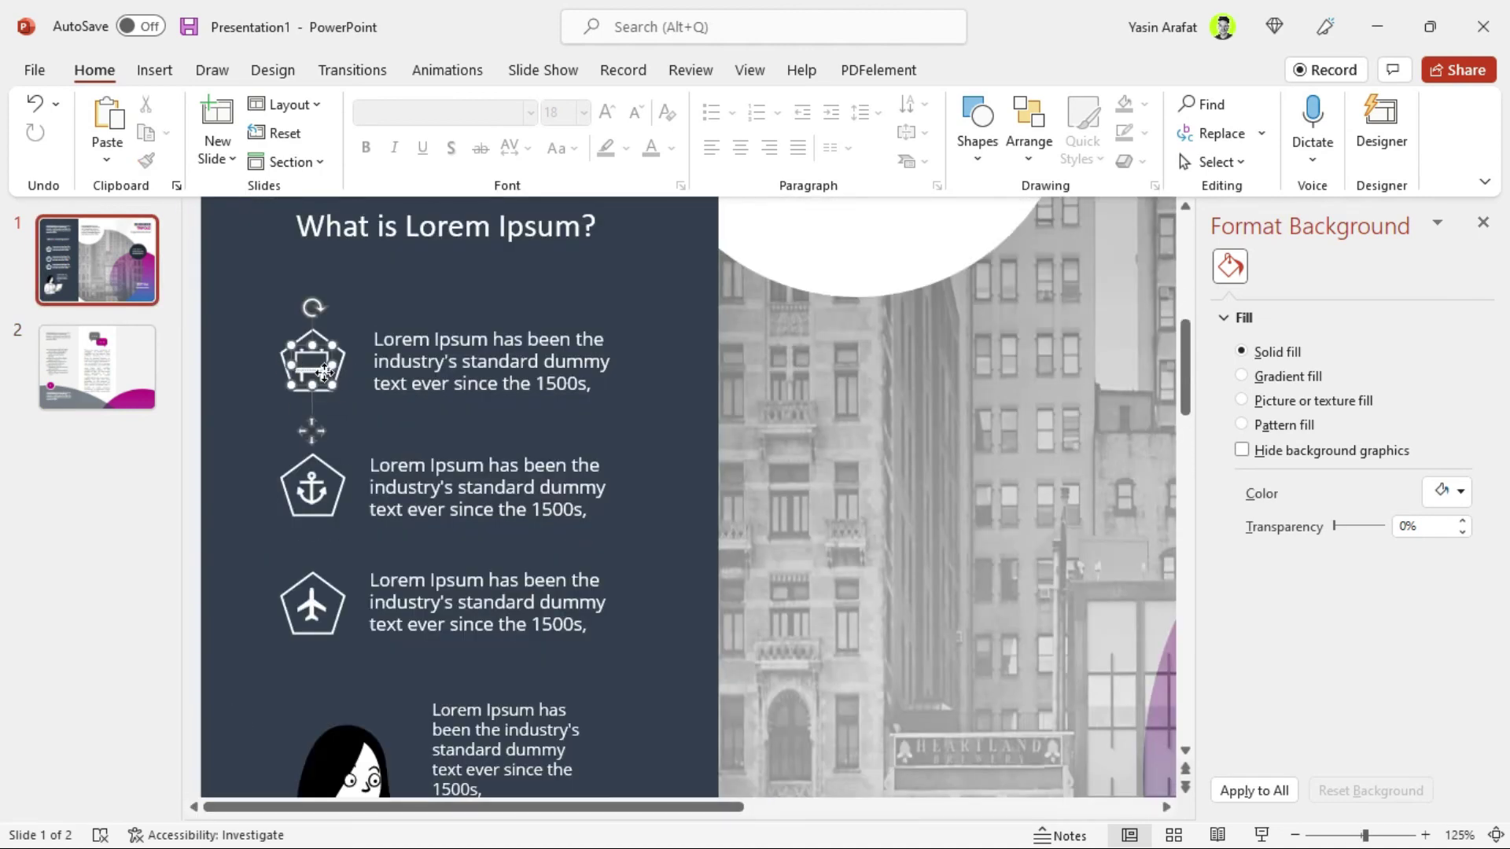
left_click(342, 359)
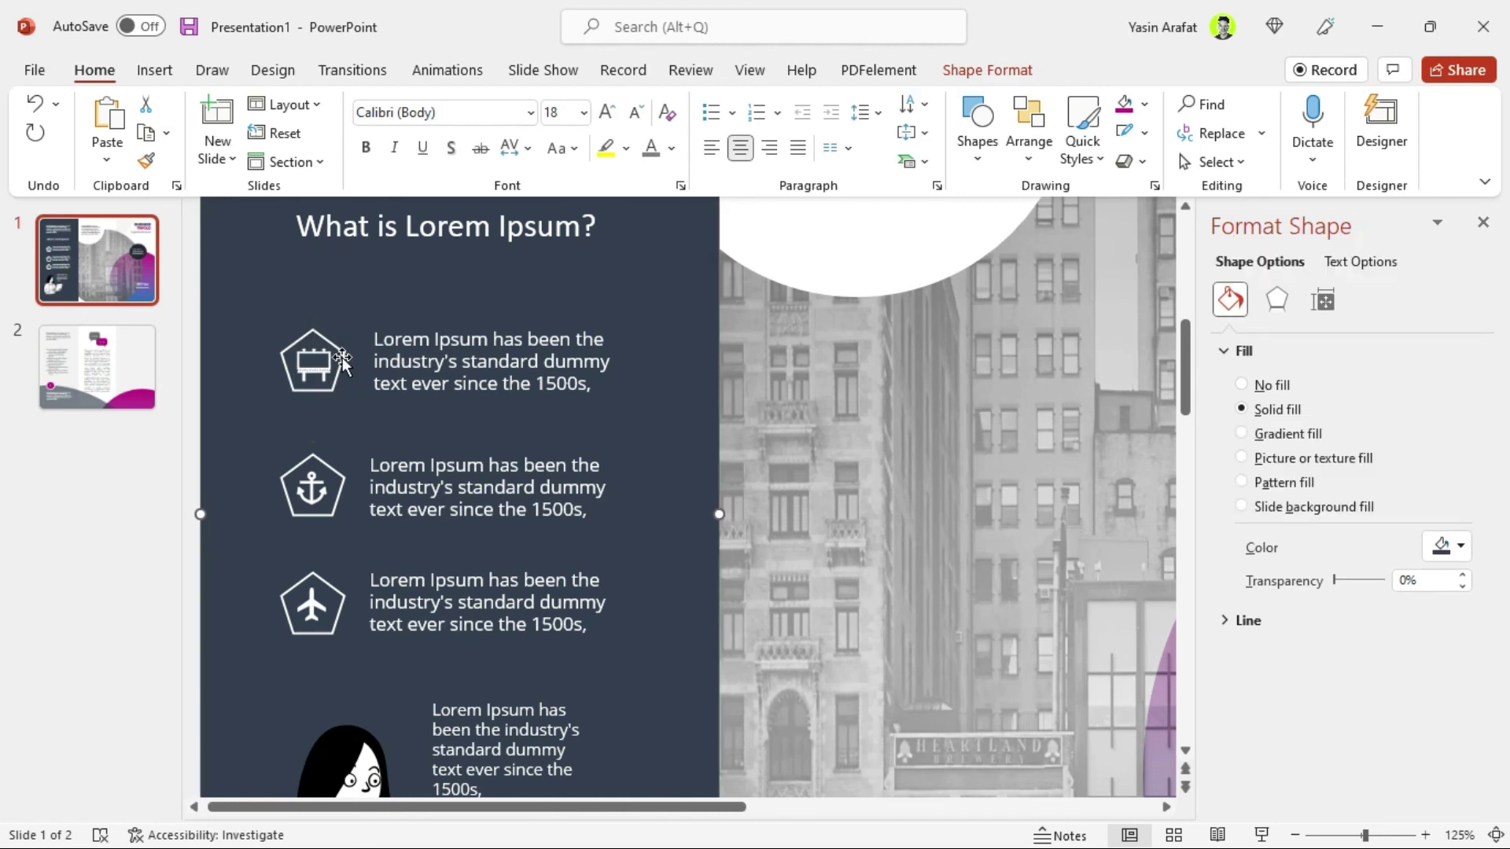
left_click(342, 359)
left_click(343, 481, "shift")
left_click(338, 598, "shift")
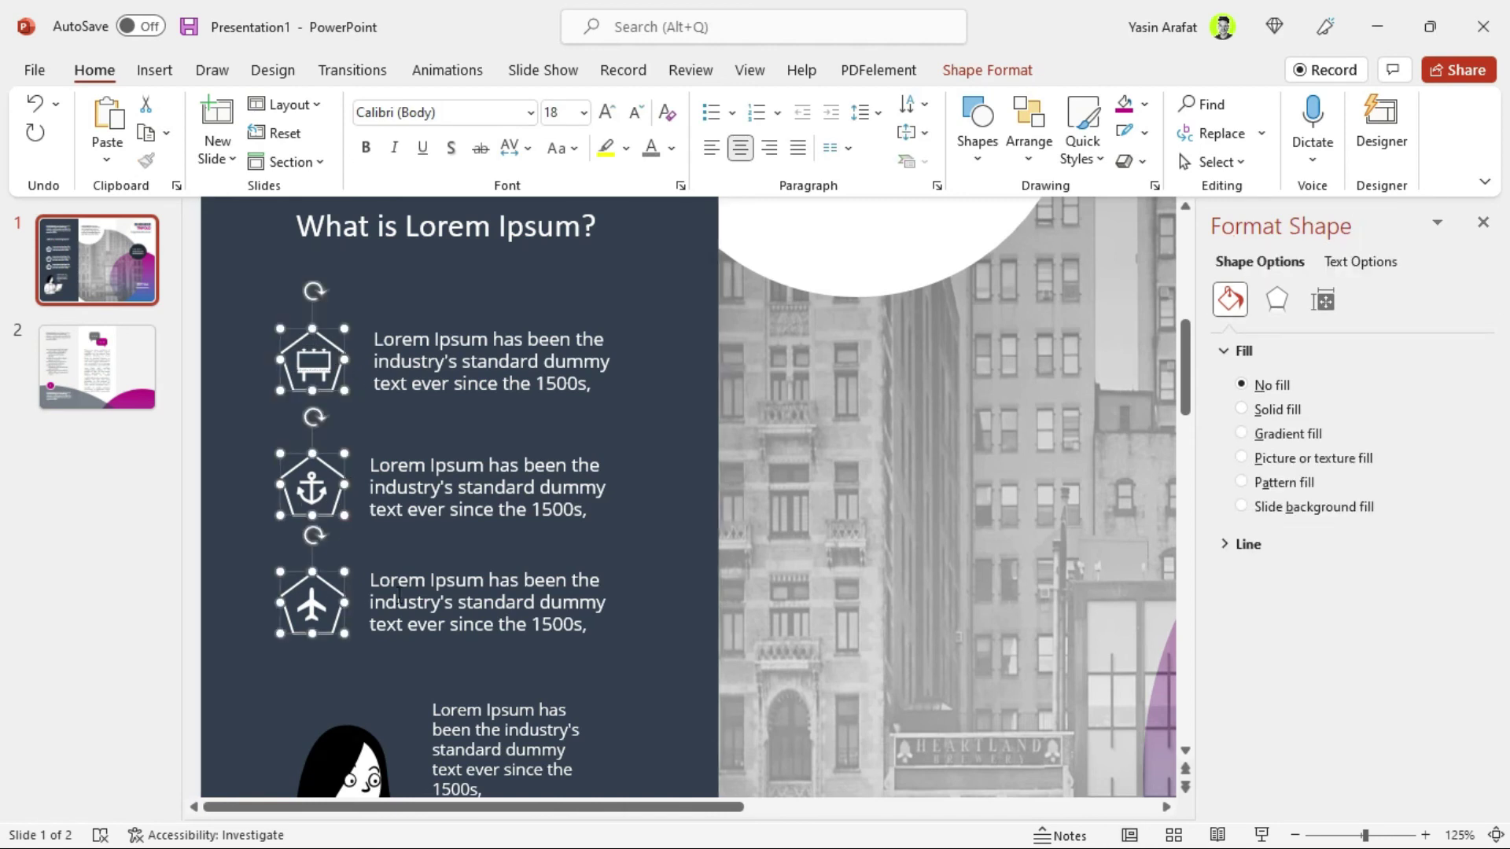
left_click(405, 595, "shift")
left_click(480, 503, "shift")
left_click(467, 359, "shift")
key("Page_Down")
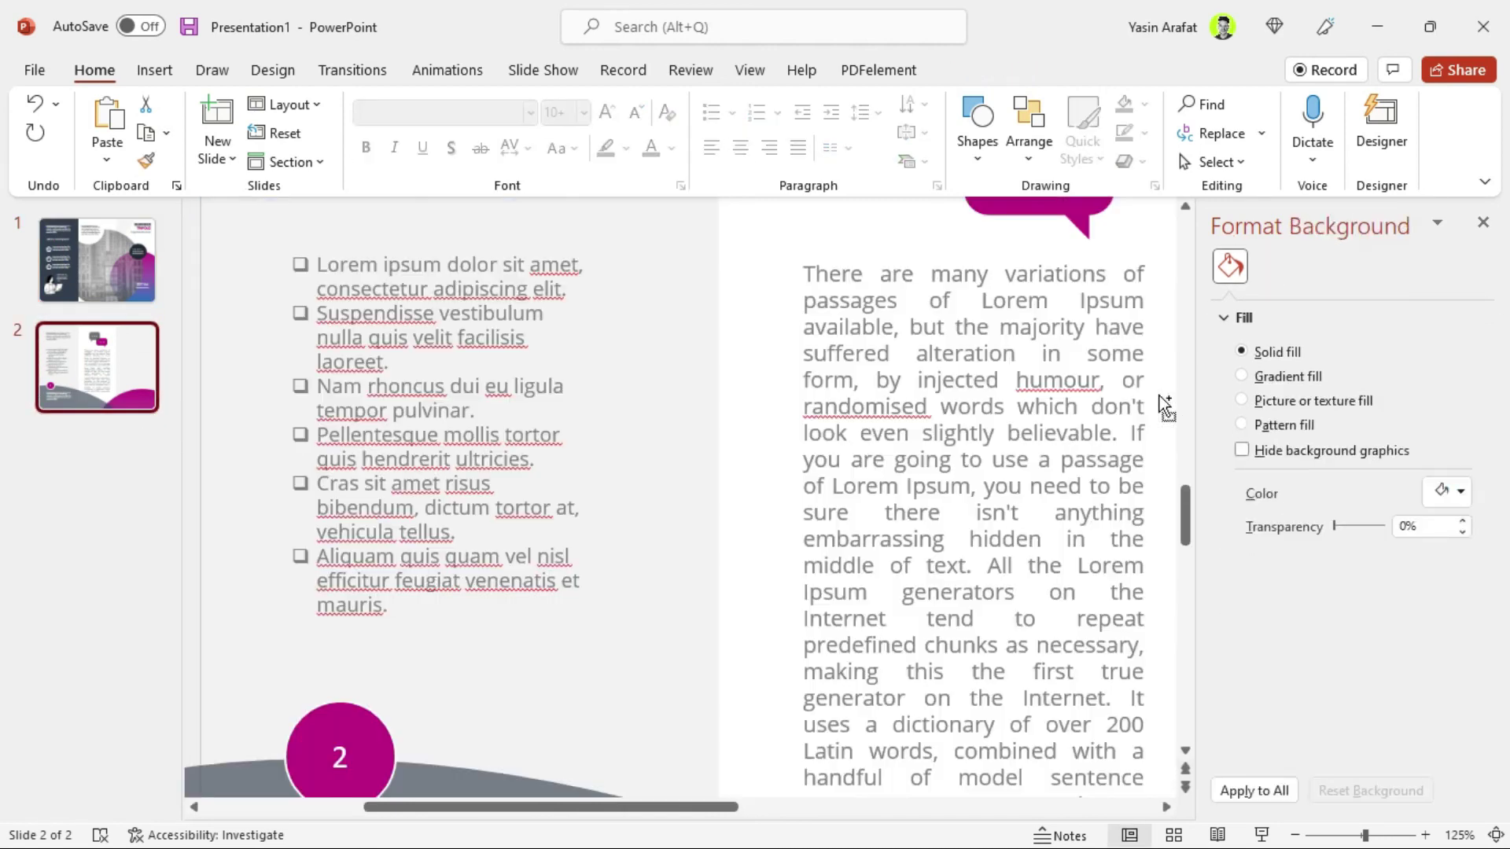
- Paste the icons and texts into slide 2's right panel and fill the pentagons magenta
scroll(1020, 580, "down", 5, "ctrl")
scroll(992, 606, "down", 1, "ctrl")
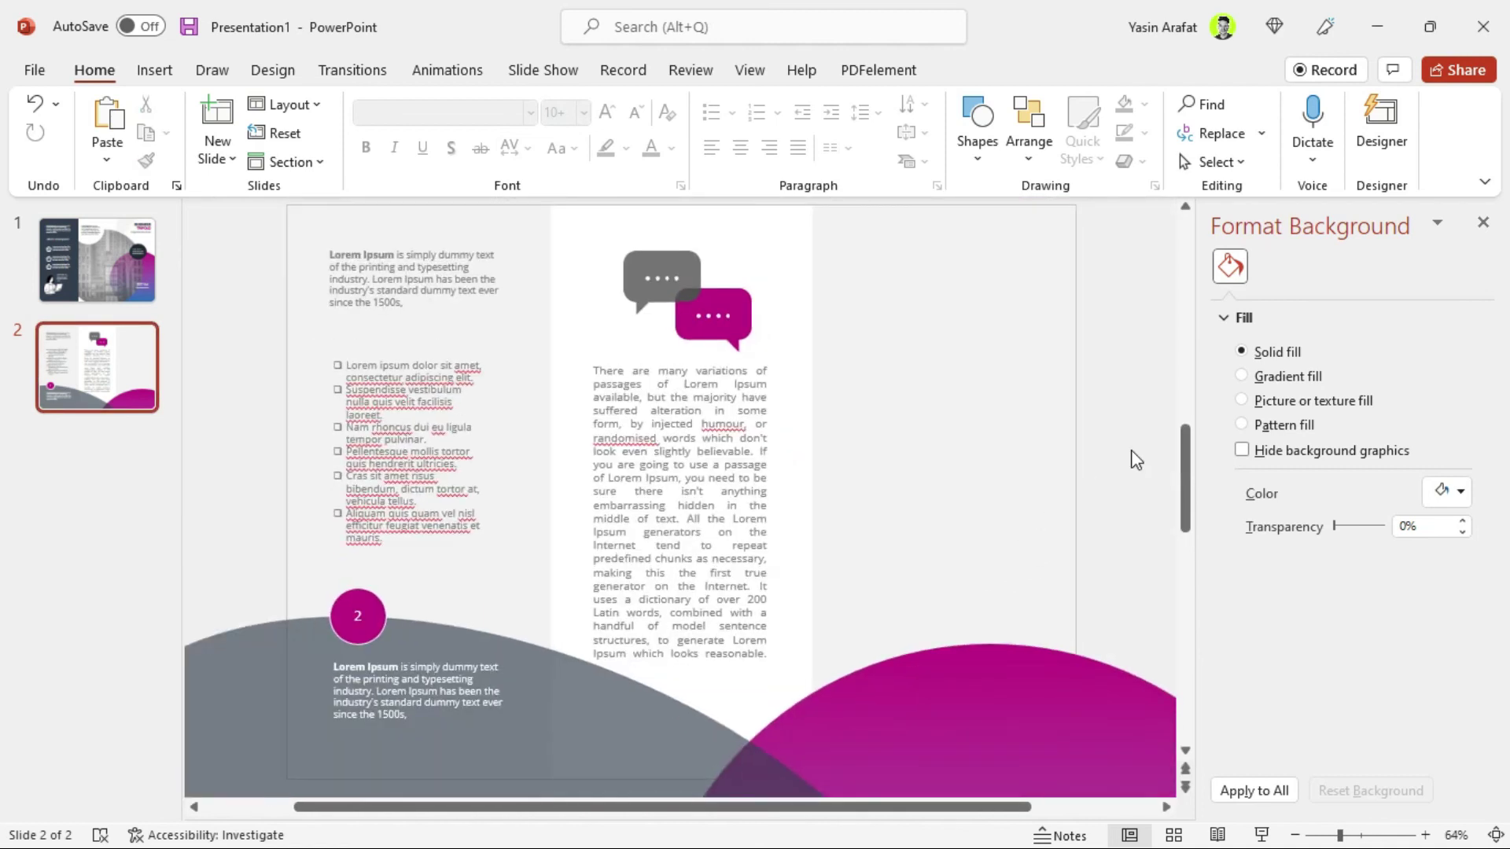
key("ctrl+v")
mouse_move(483, 398)
left_mouse_down()
mouse_move(999, 273)
mouse_move(1017, 250)
left_mouse_up()
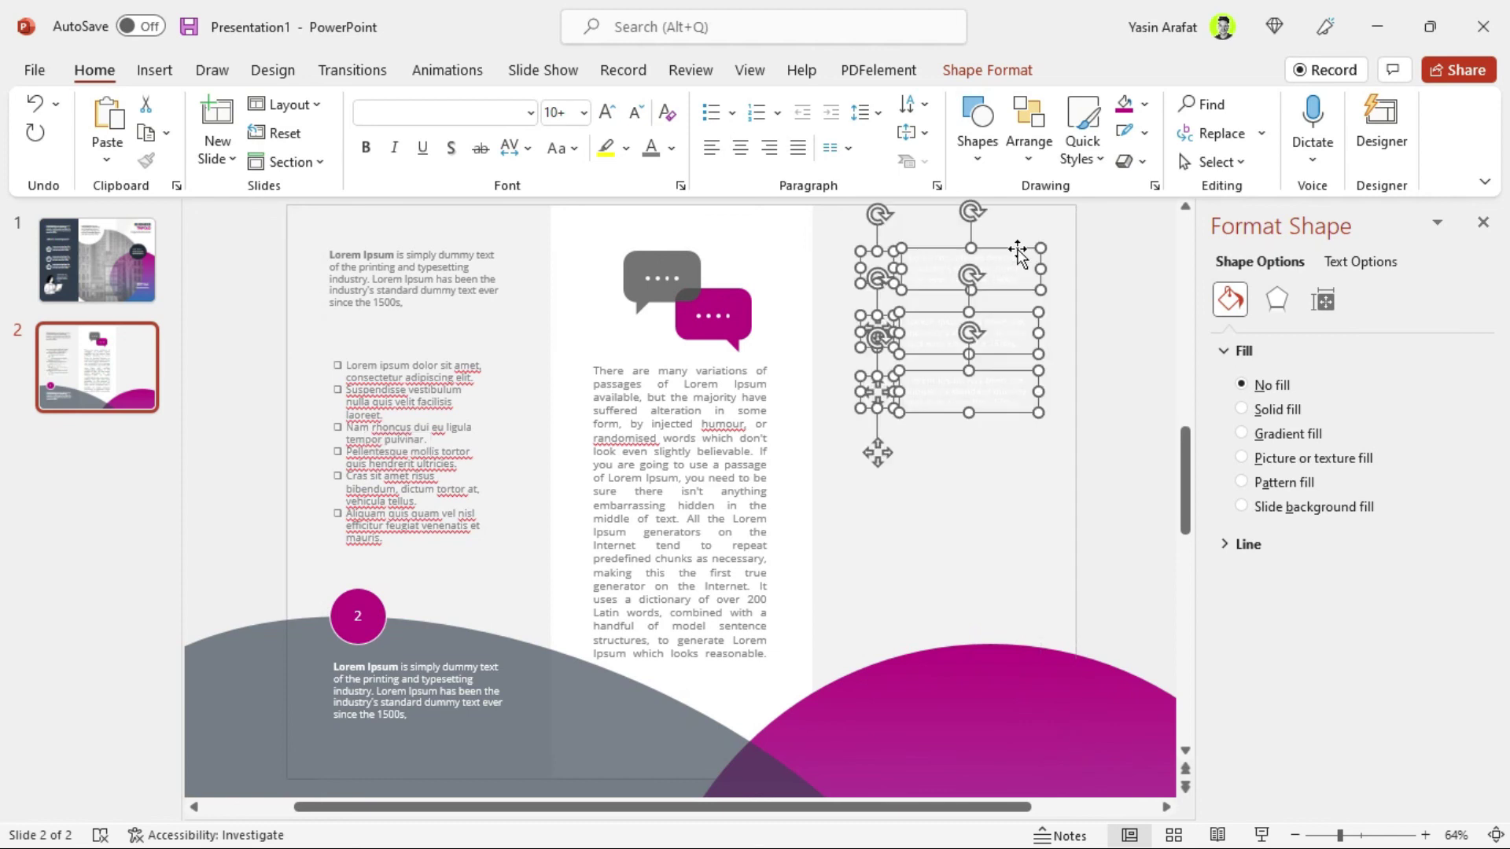
left_click(795, 391)
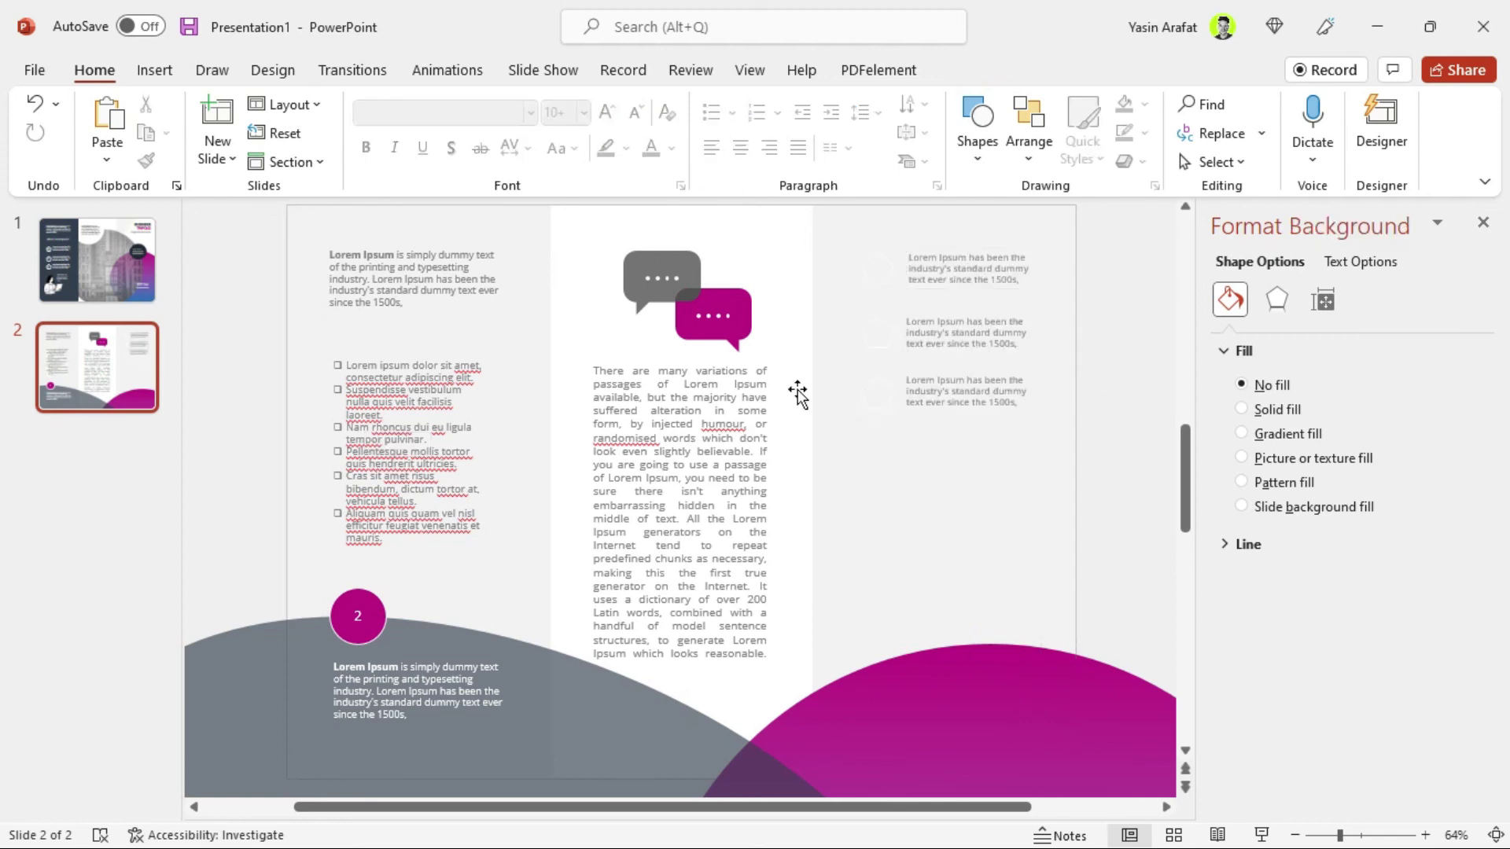
left_click(880, 405)
left_click(886, 328, "shift")
left_click(876, 267, "shift")
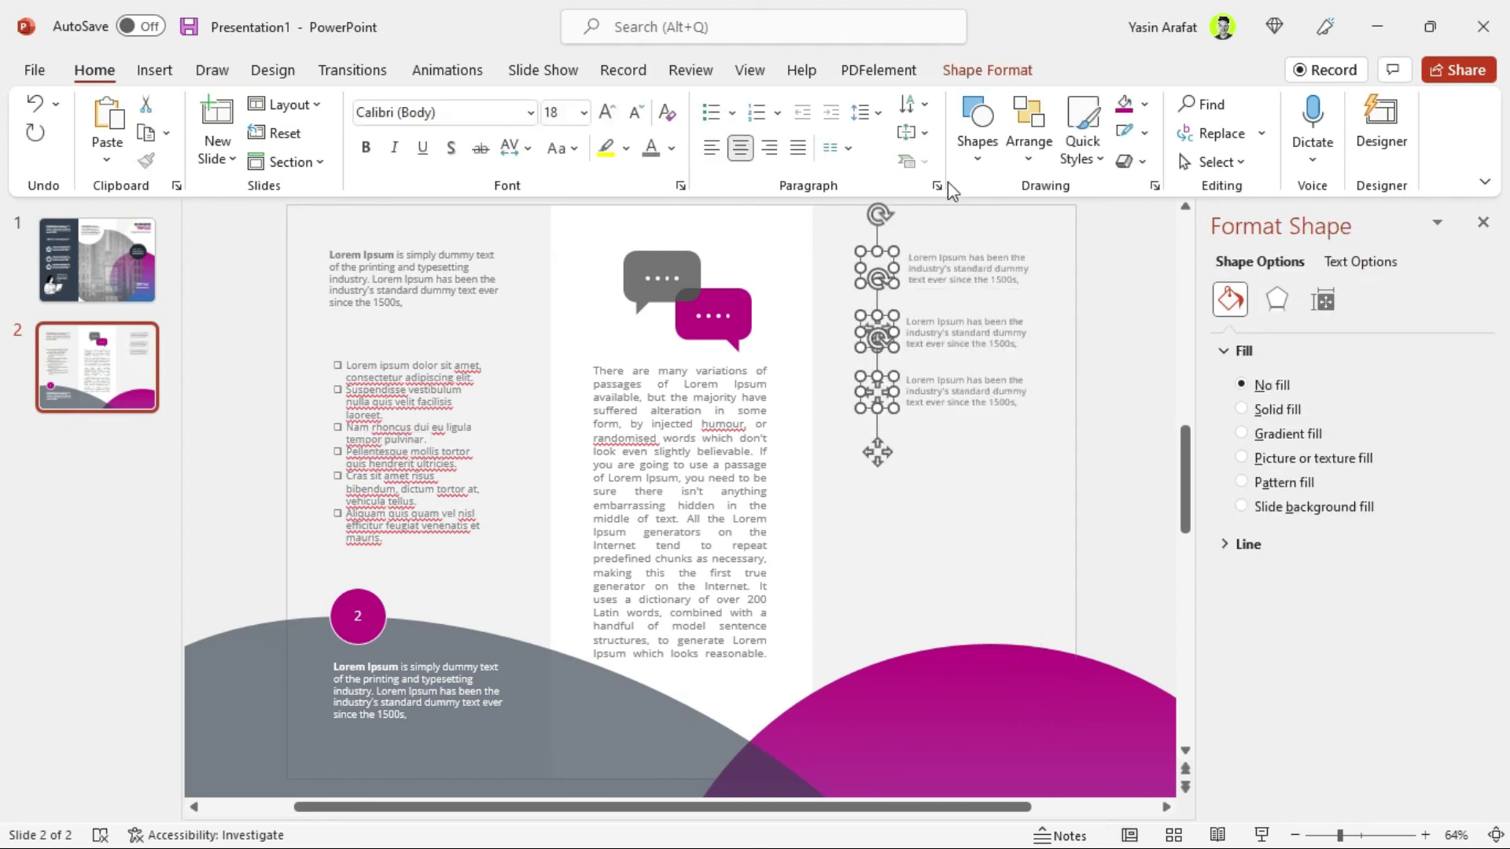
left_click(1124, 104)
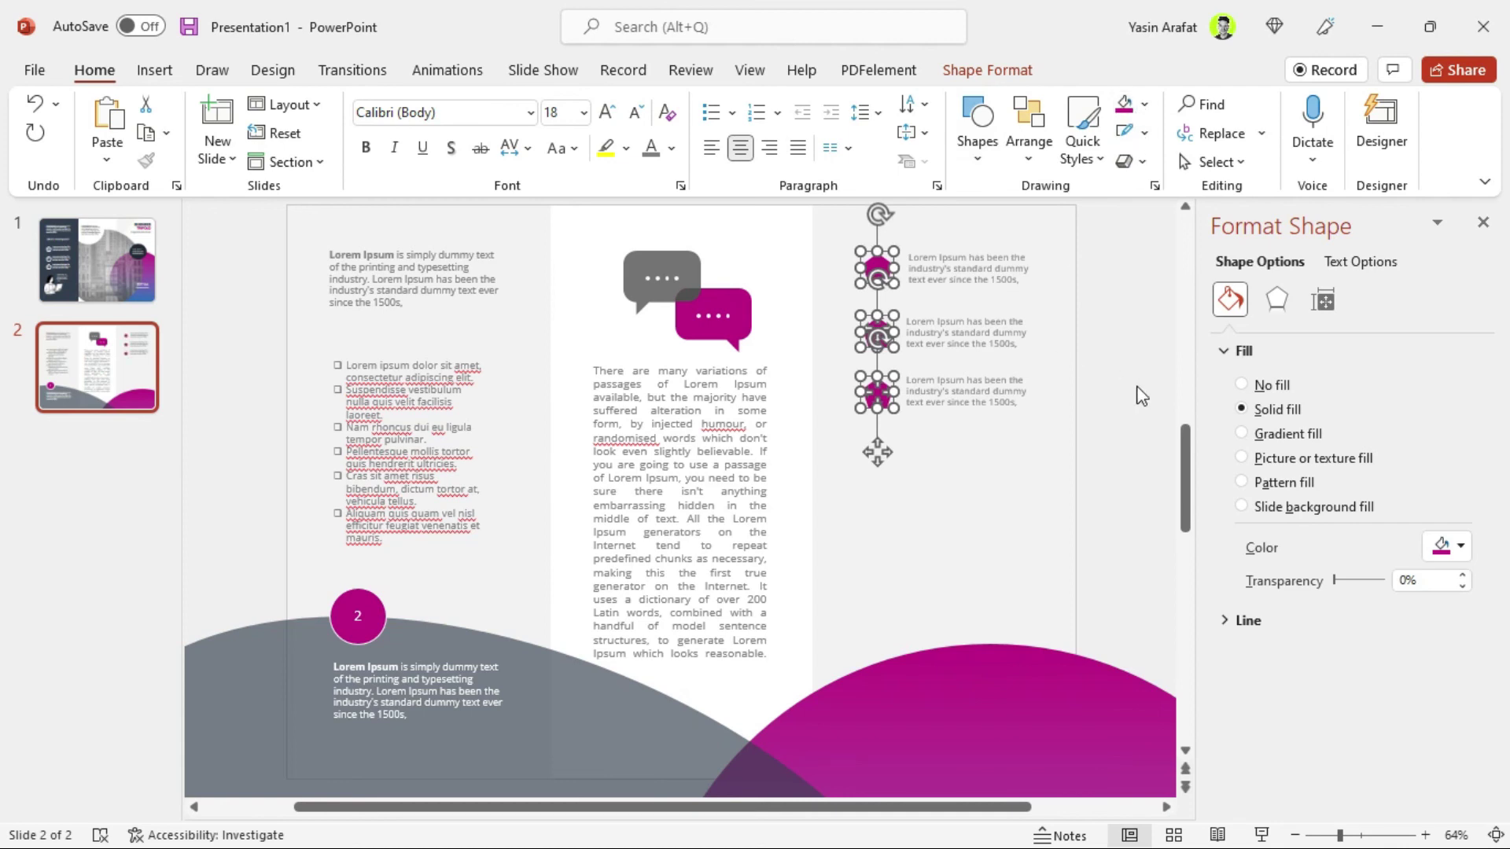
left_click(1171, 377)
- Number the pentagons 1, 2 and 3 with white text
scroll(1100, 354, "up", 4, "ctrl")
left_click(995, 228)
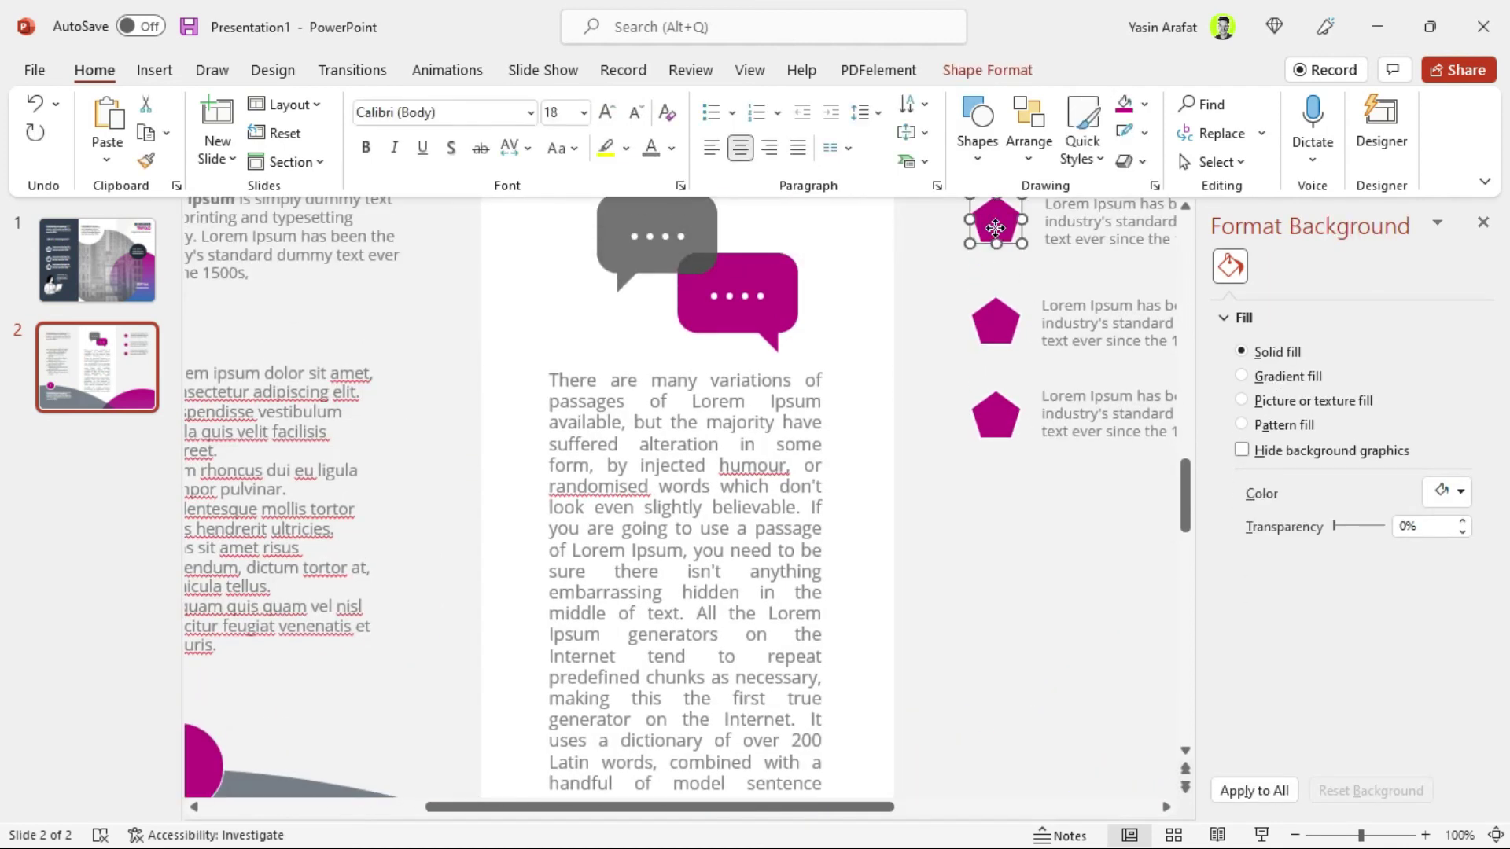
type("1")
left_click(995, 323)
type("2")
left_click(998, 421)
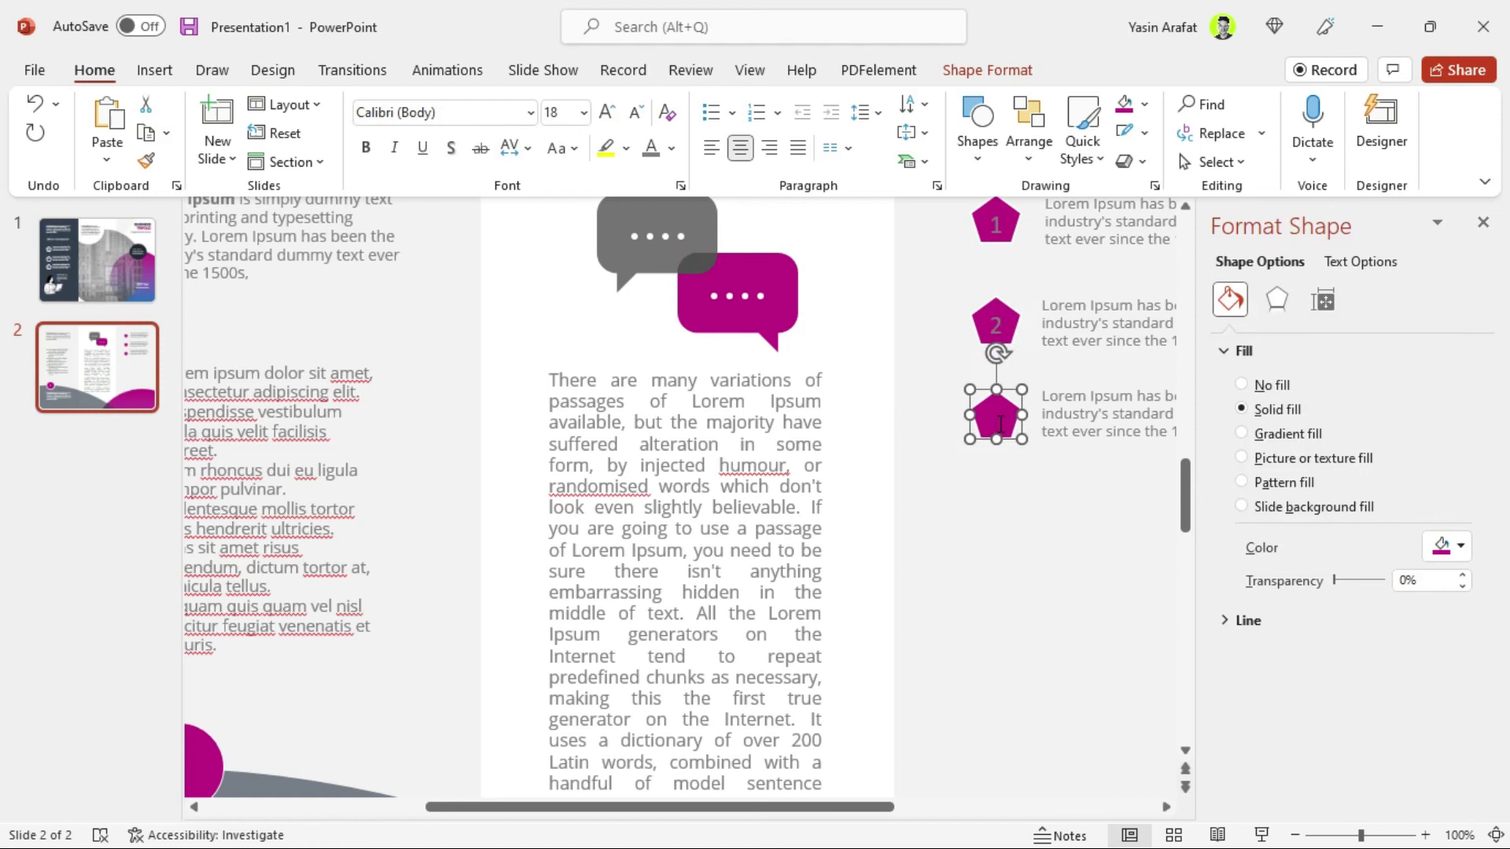
left_click(1007, 323, "shift")
left_click(1013, 226, "shift")
left_click(672, 149)
left_click(646, 211)
scroll(983, 582, "down", 4, "ctrl")
left_click(1020, 498)
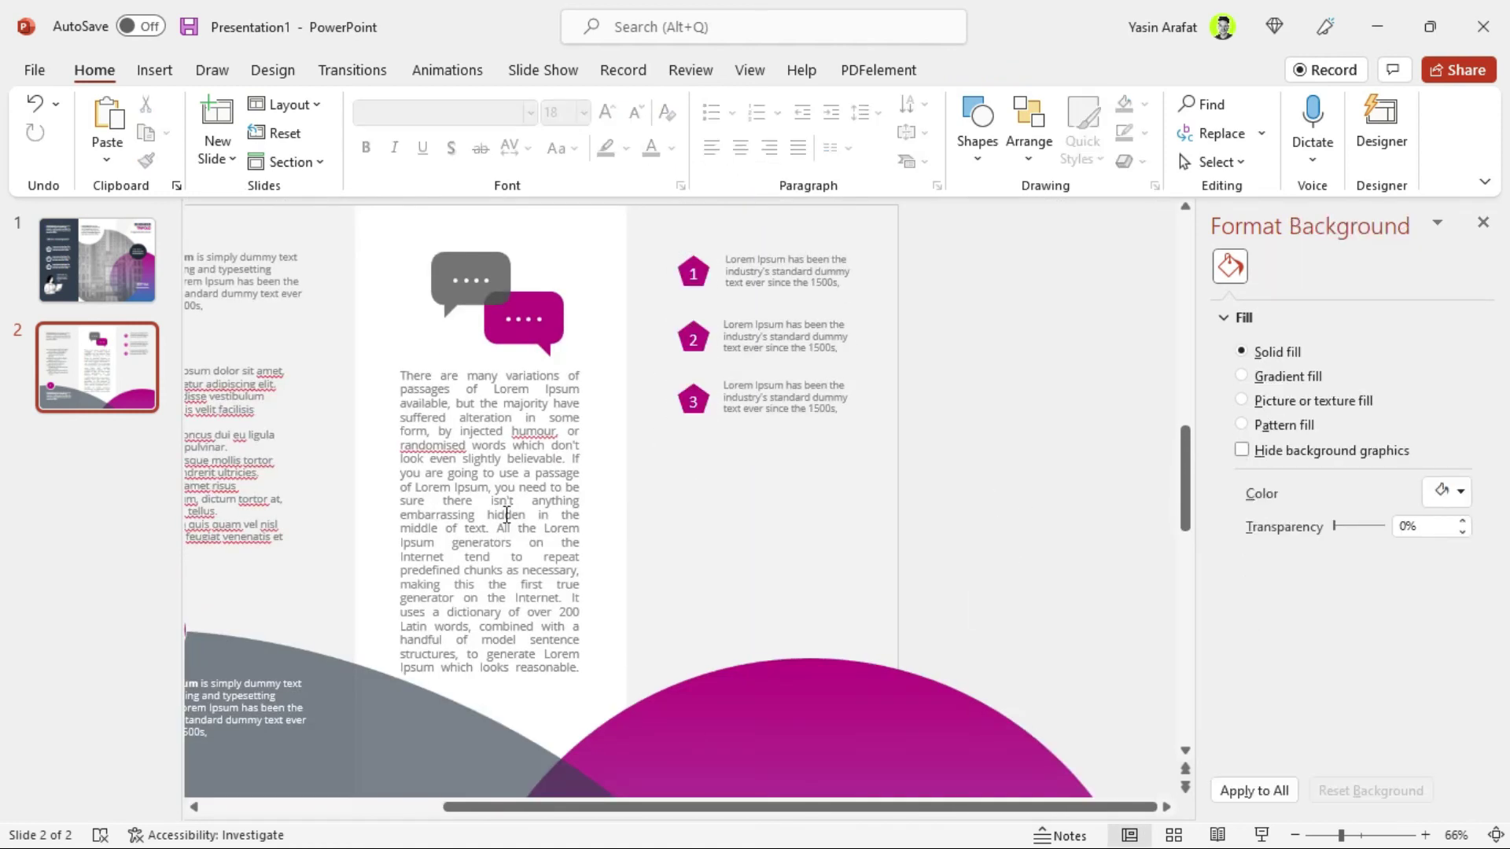
- Duplicate the top-left Lorem Ipsum paragraph and place it below pentagon 3
left_click(253, 322)
key("ctrl+c")
key("ctrl+v")
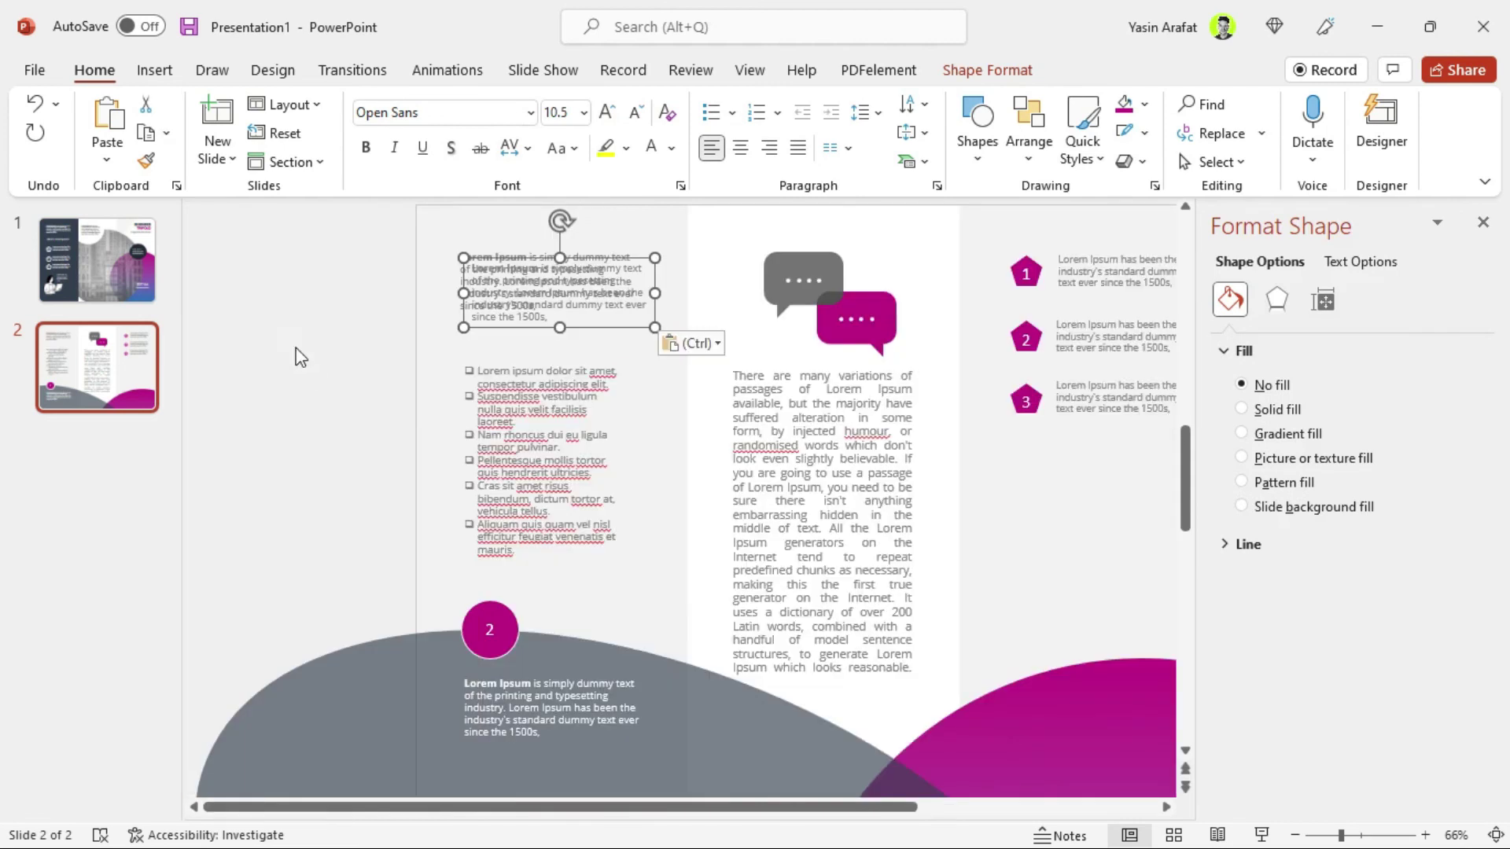
left_click_drag(600, 334, 1145, 515)
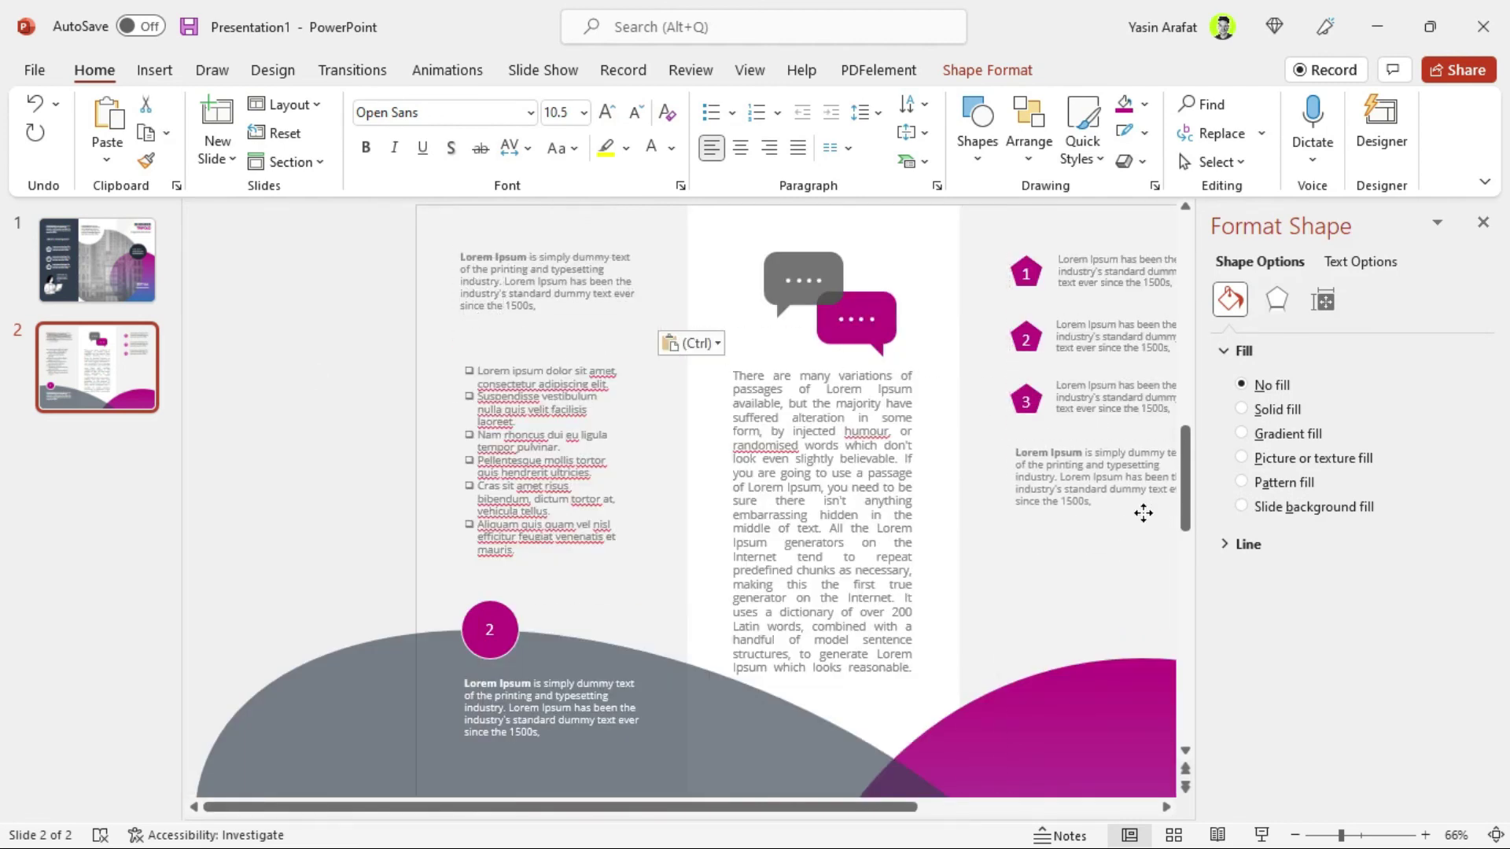
scroll(1089, 598, "down", 2, "ctrl")
left_click(1046, 479)
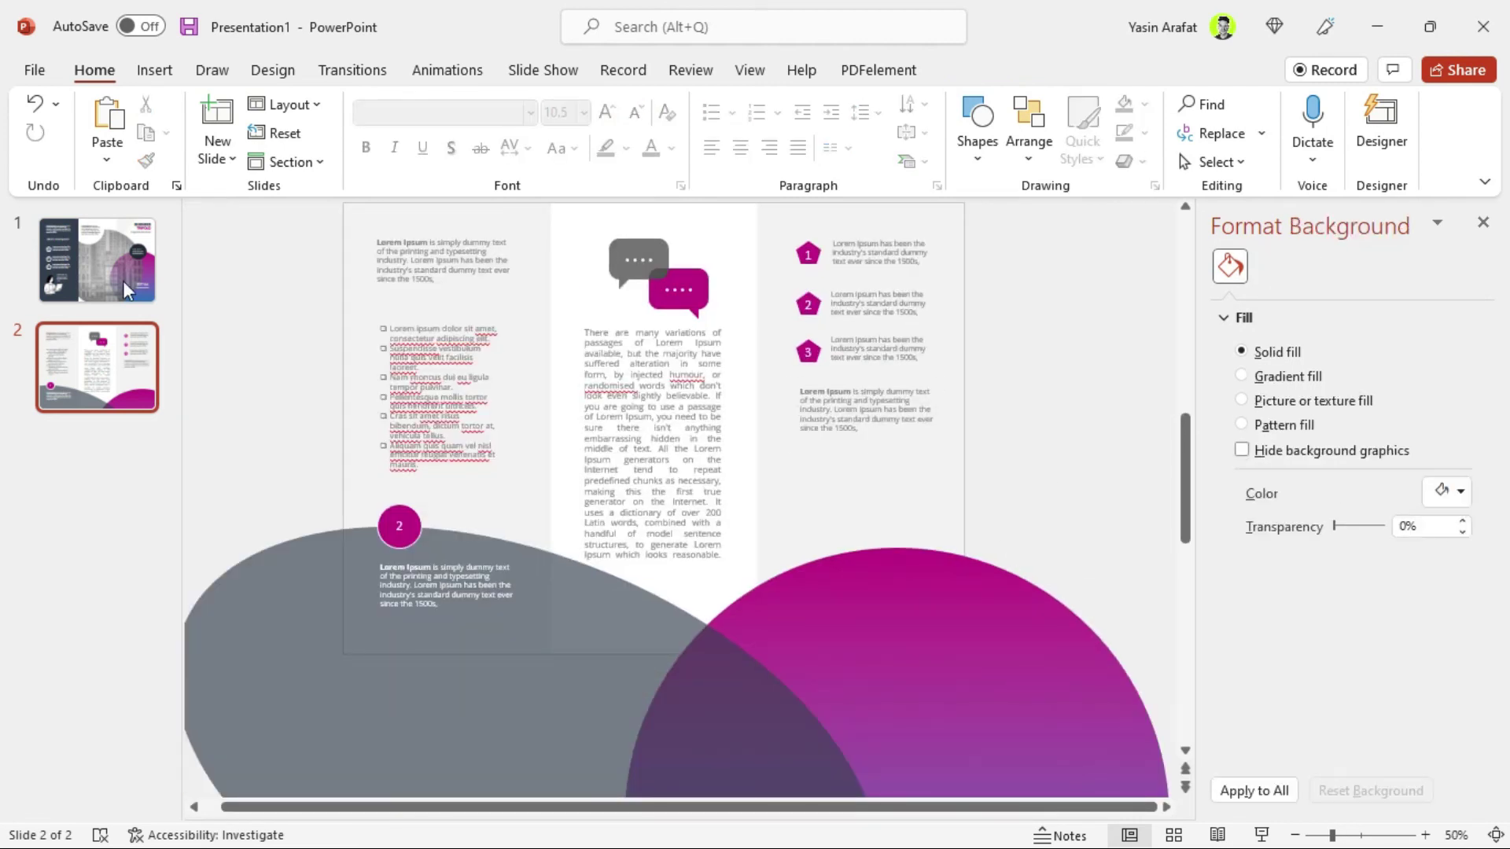
- Copy the Business Trifold title and Corporate Brochure subtitle from slide 1
left_click(123, 281)
left_click(949, 331)
left_click(939, 362, "shift")
left_click(153, 385)
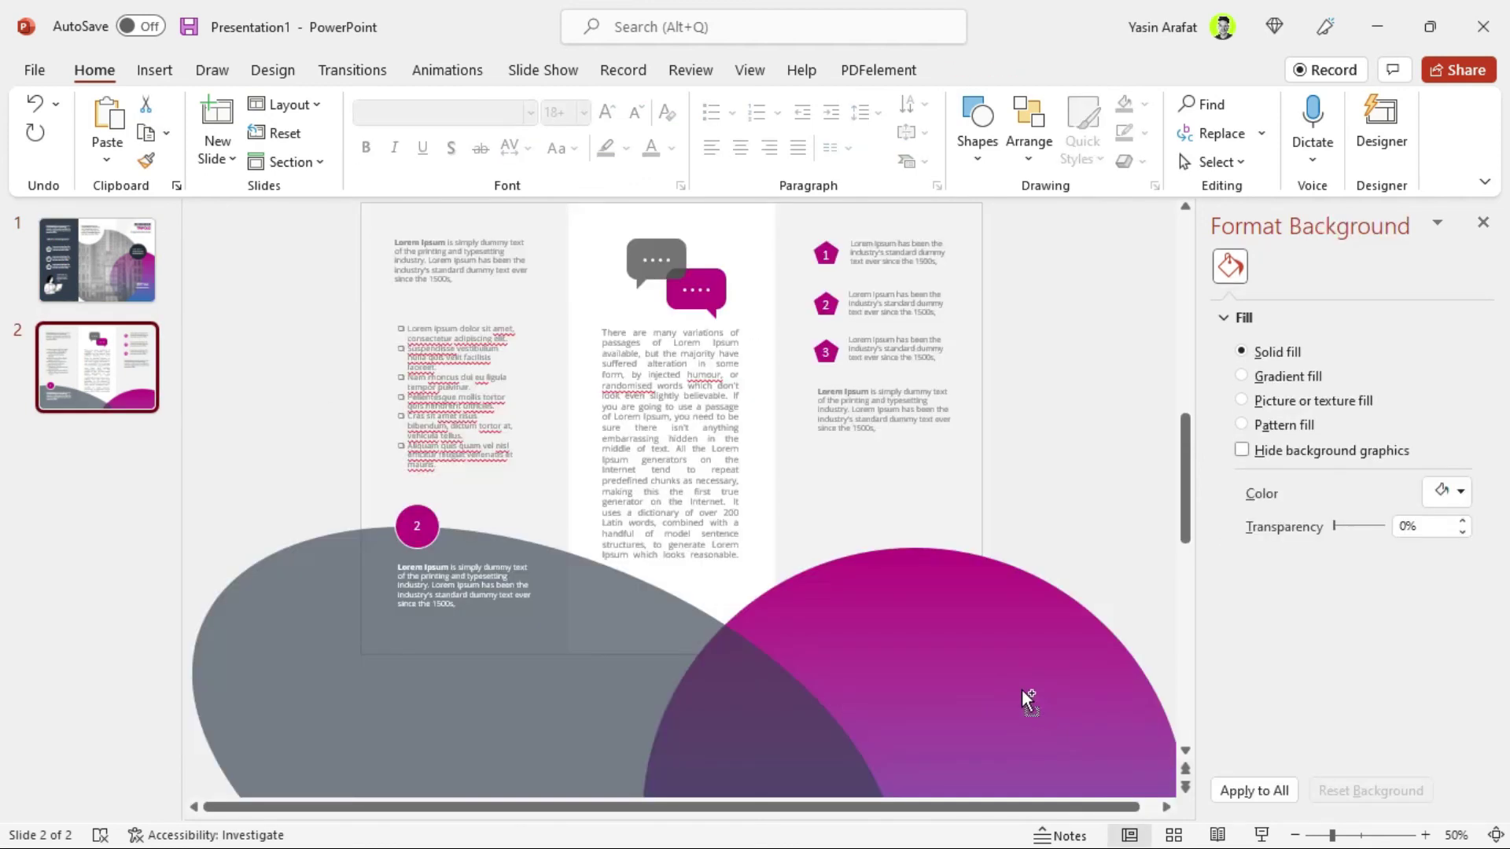
- Paste the title and subtitle onto the magenta curve, title at 18 pt, both in white
key("ctrl+v")
left_click_drag(943, 271, 956, 613)
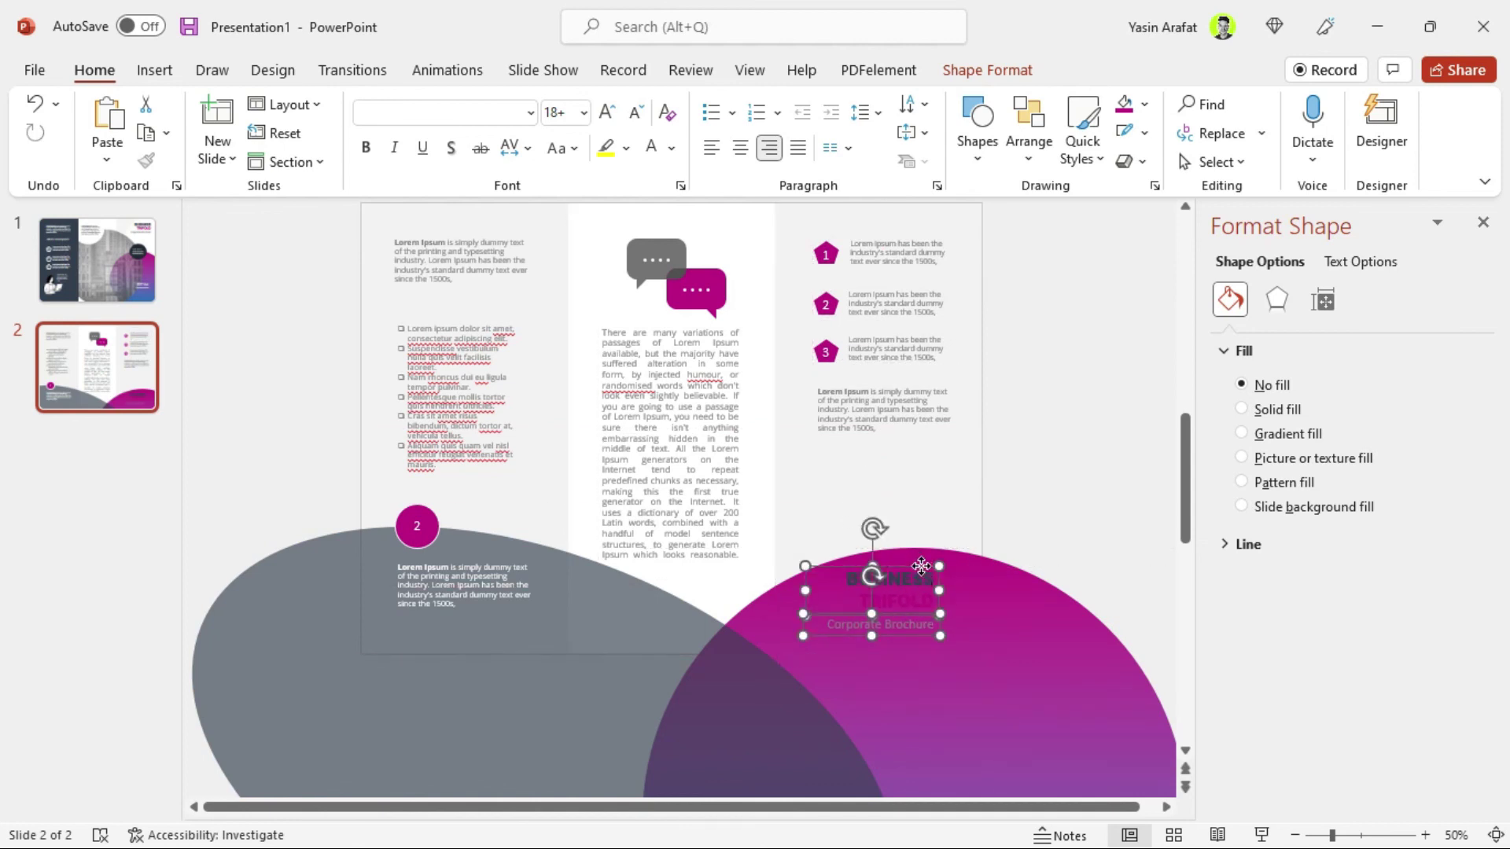
left_click(1089, 529)
left_click(881, 574)
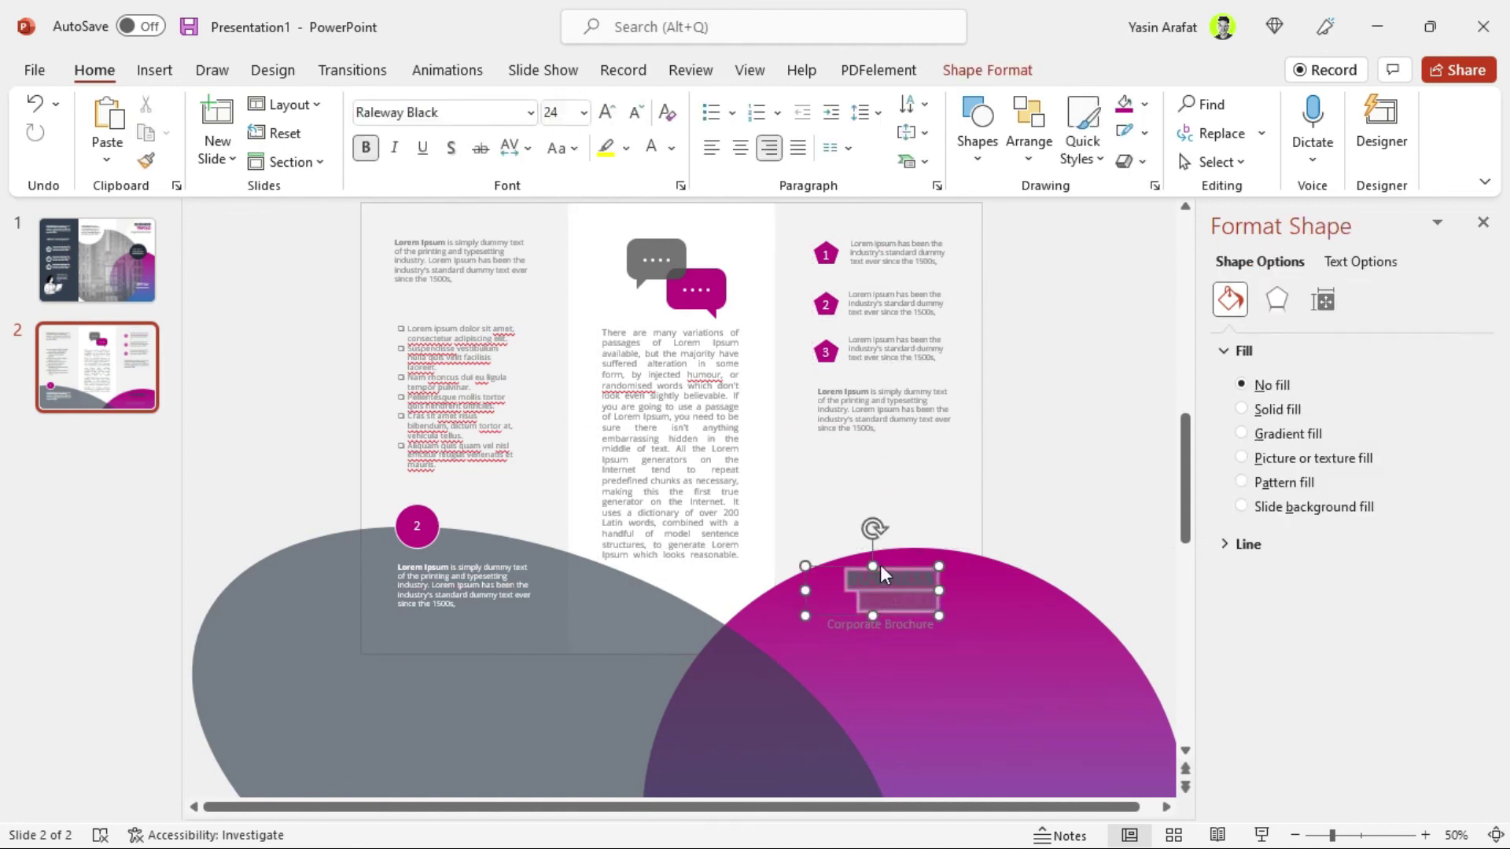
double_click(635, 116)
left_click(651, 149)
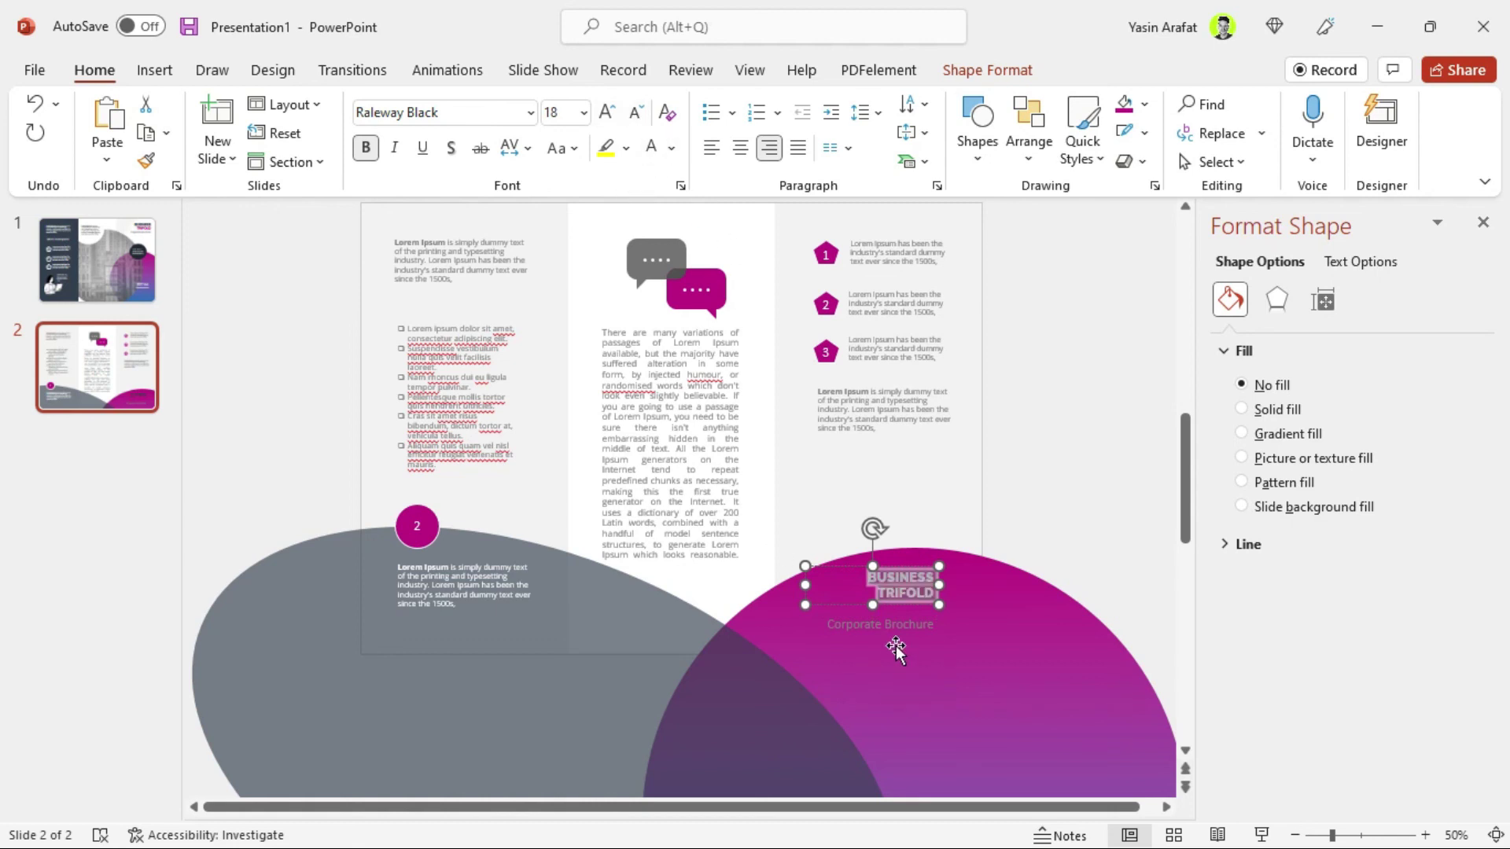
left_click(889, 626)
left_click(651, 147)
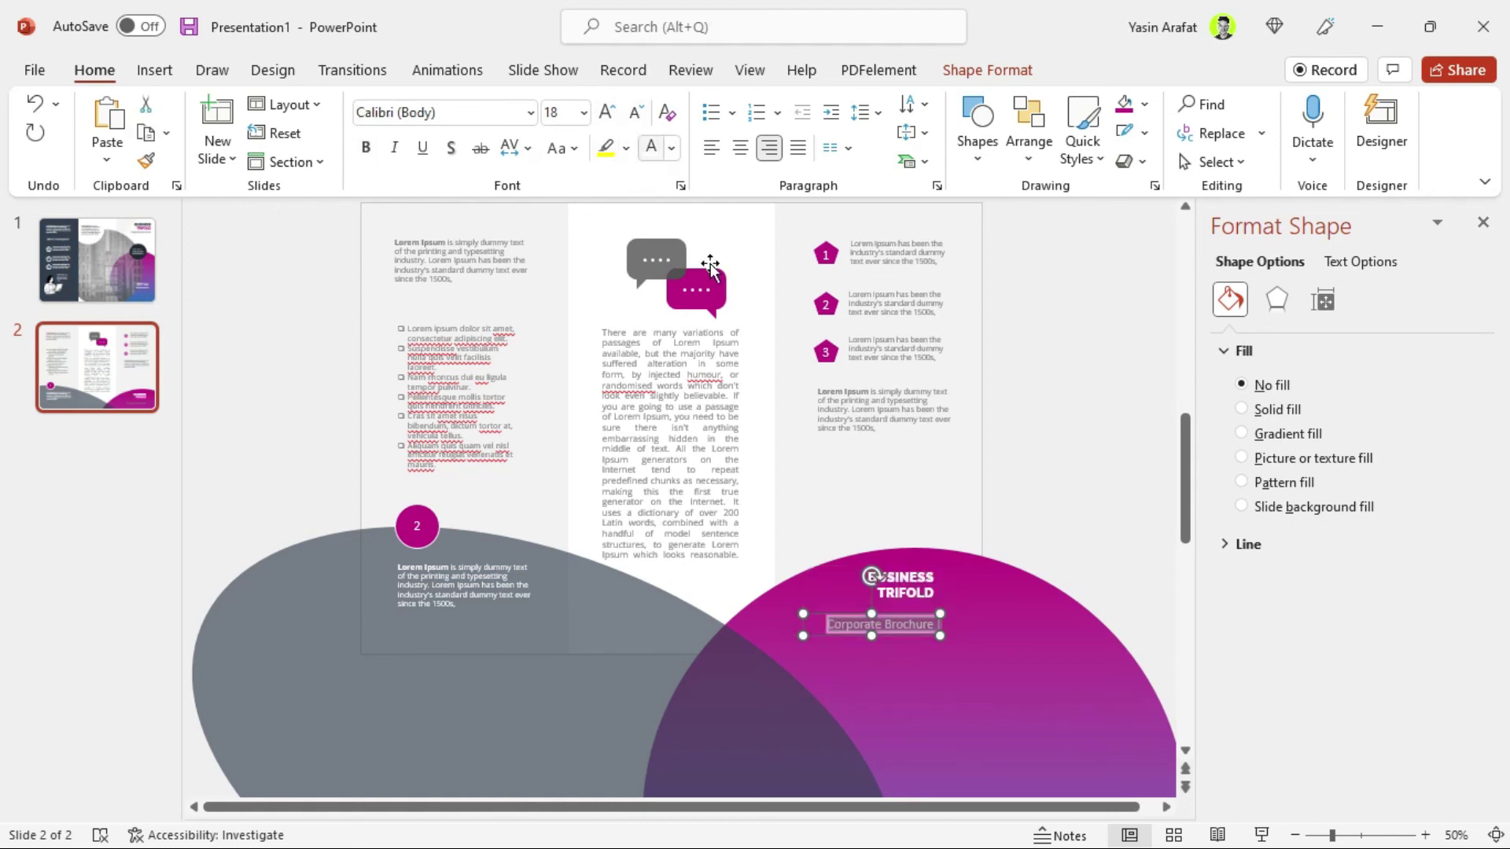
left_click_drag(912, 617, 915, 606)
left_click(1068, 516)
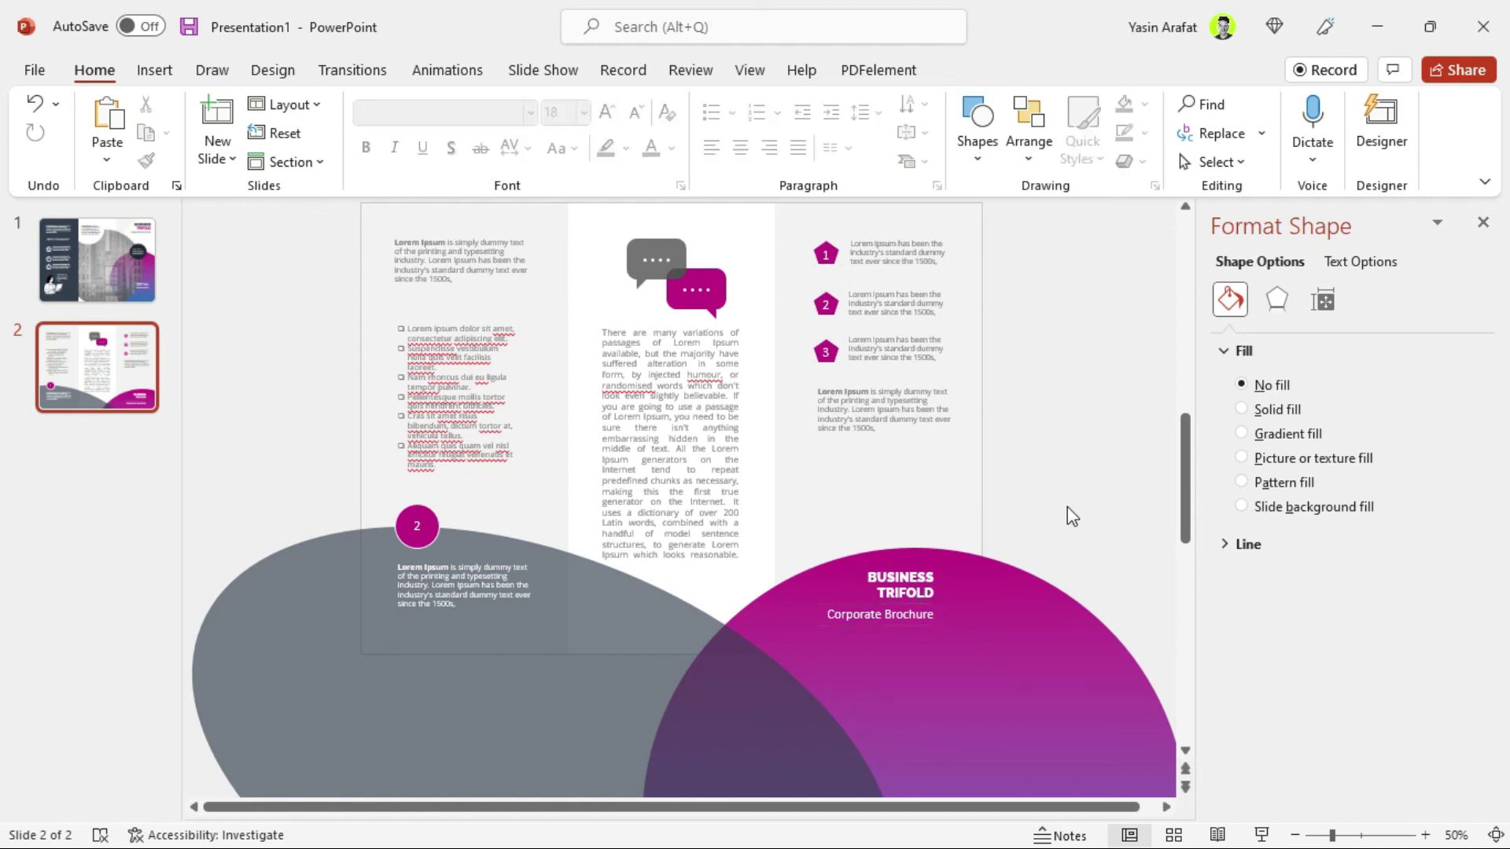
left_click(803, 460)
- Insert the filled location-pin icon found by searching 'loc' and place it below the grey paragraph
left_click(160, 75)
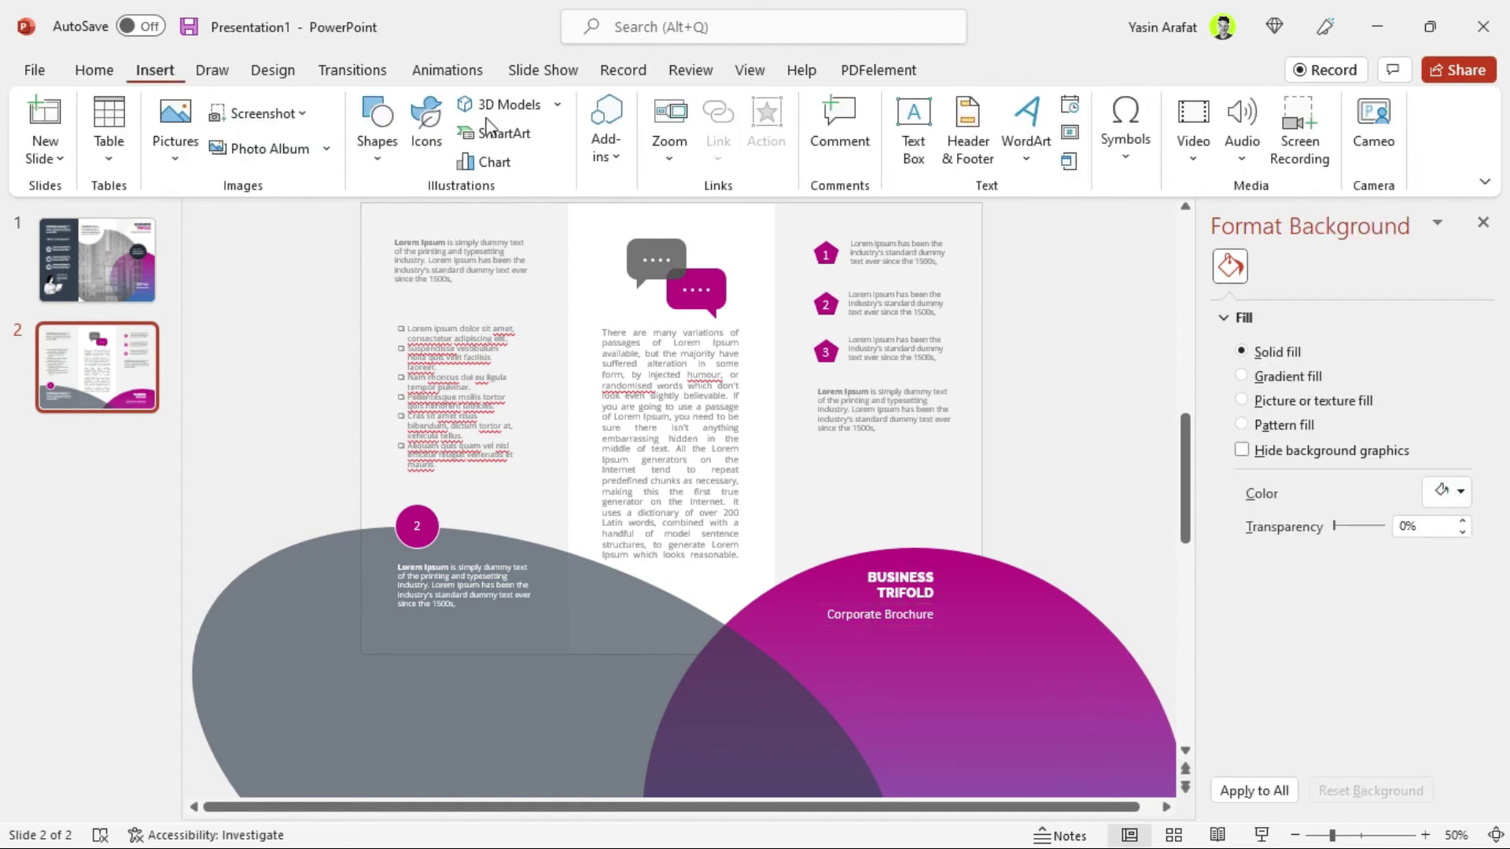
left_click(435, 129)
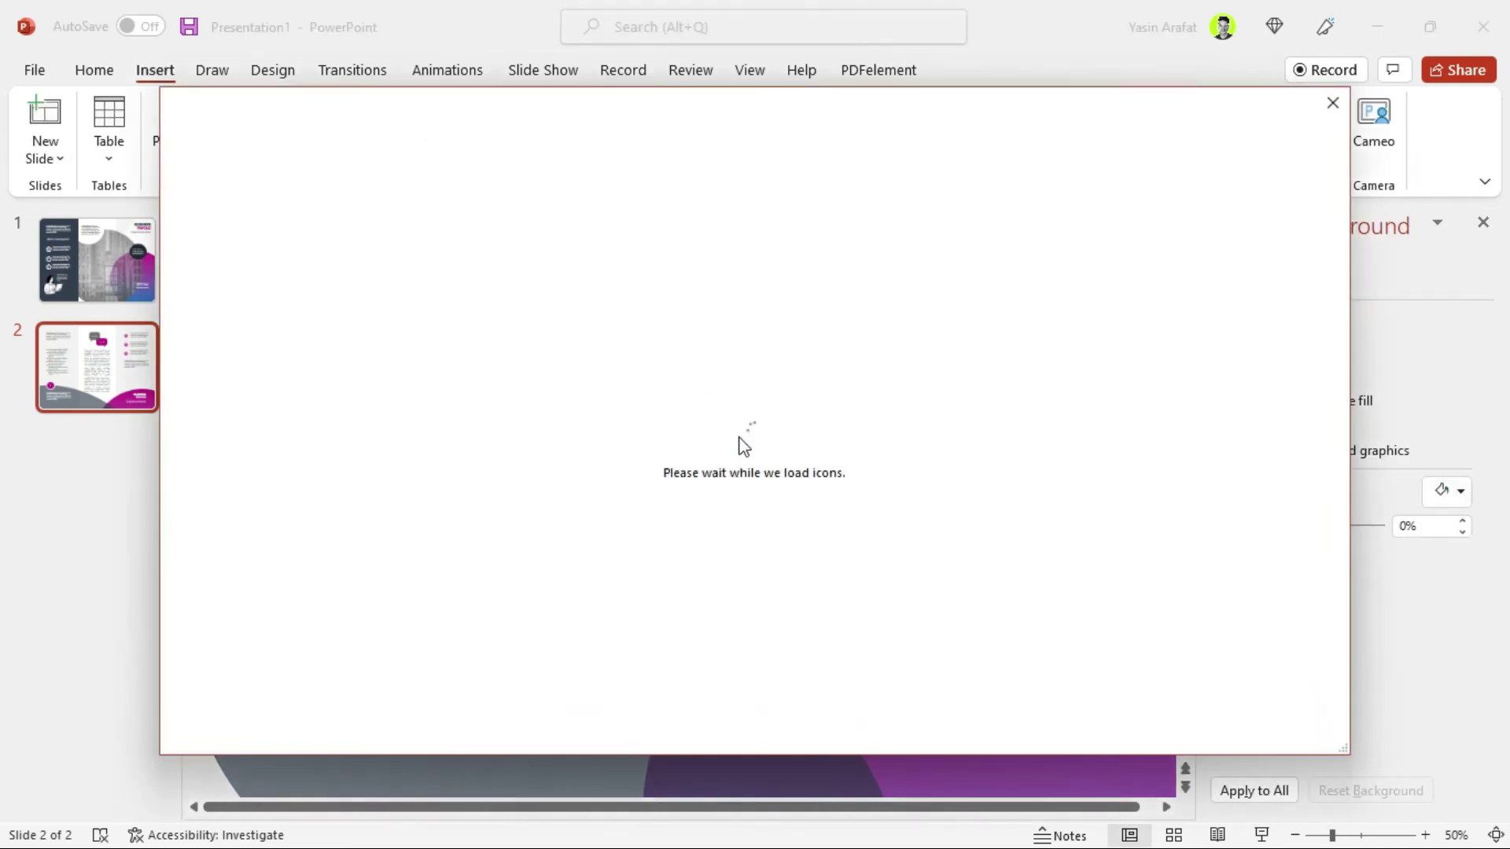
type("a")
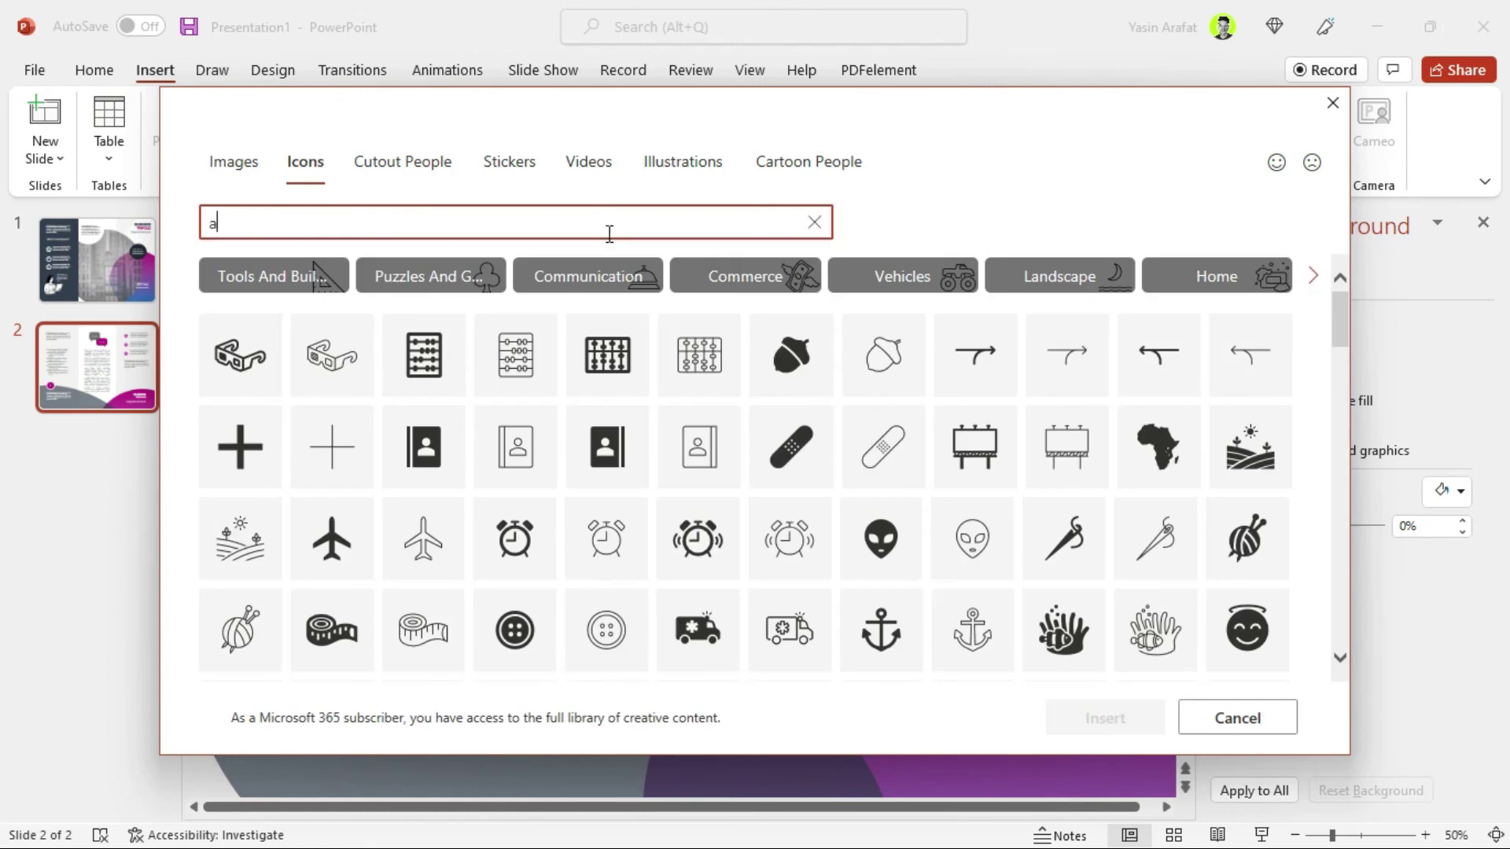
type("ddress")
key("ctrl+a")
type("loc")
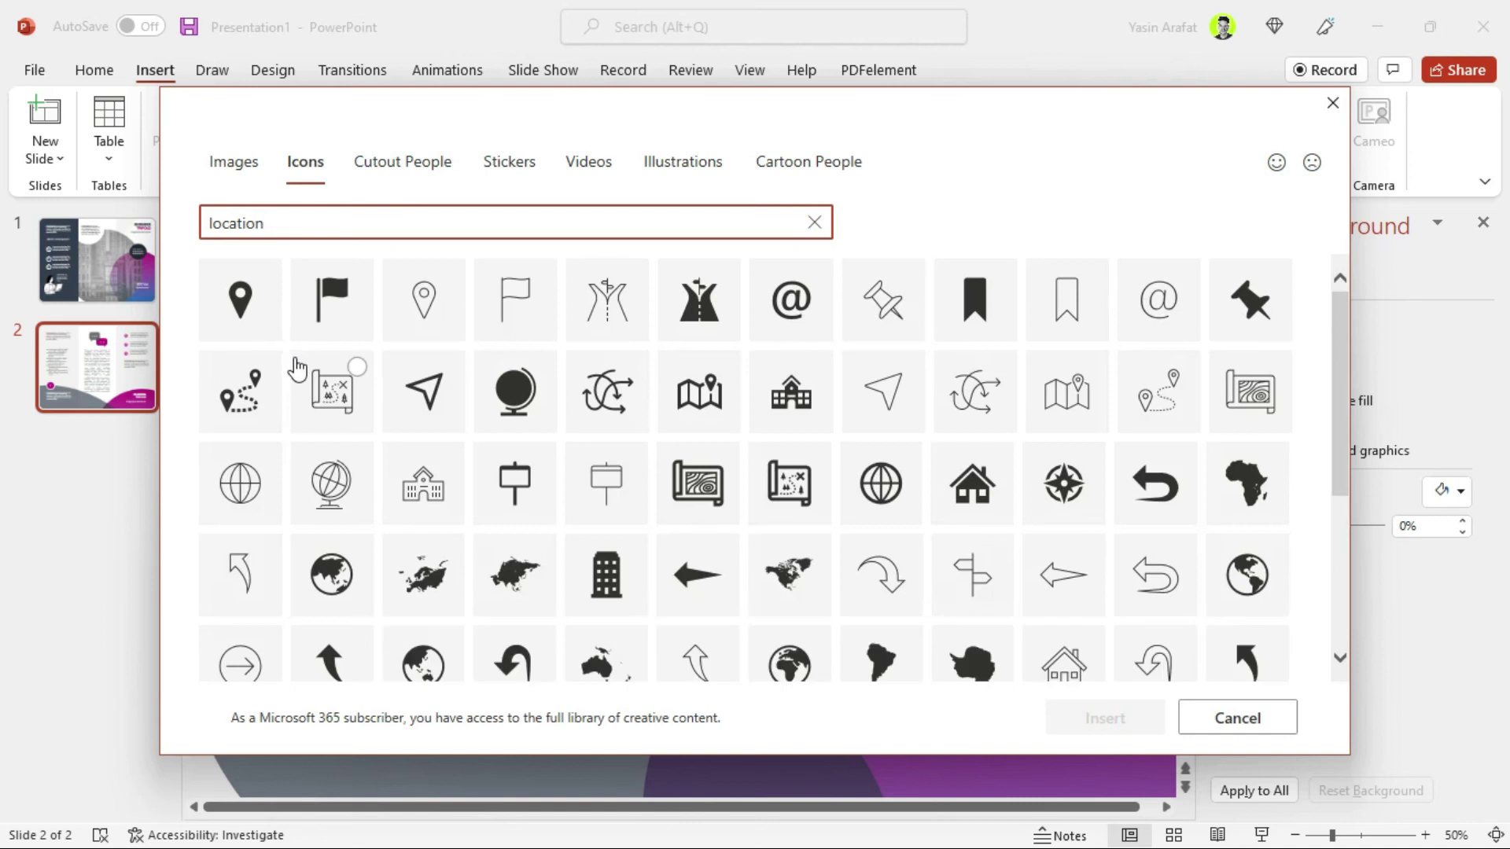
left_click(240, 303)
left_click(1131, 728)
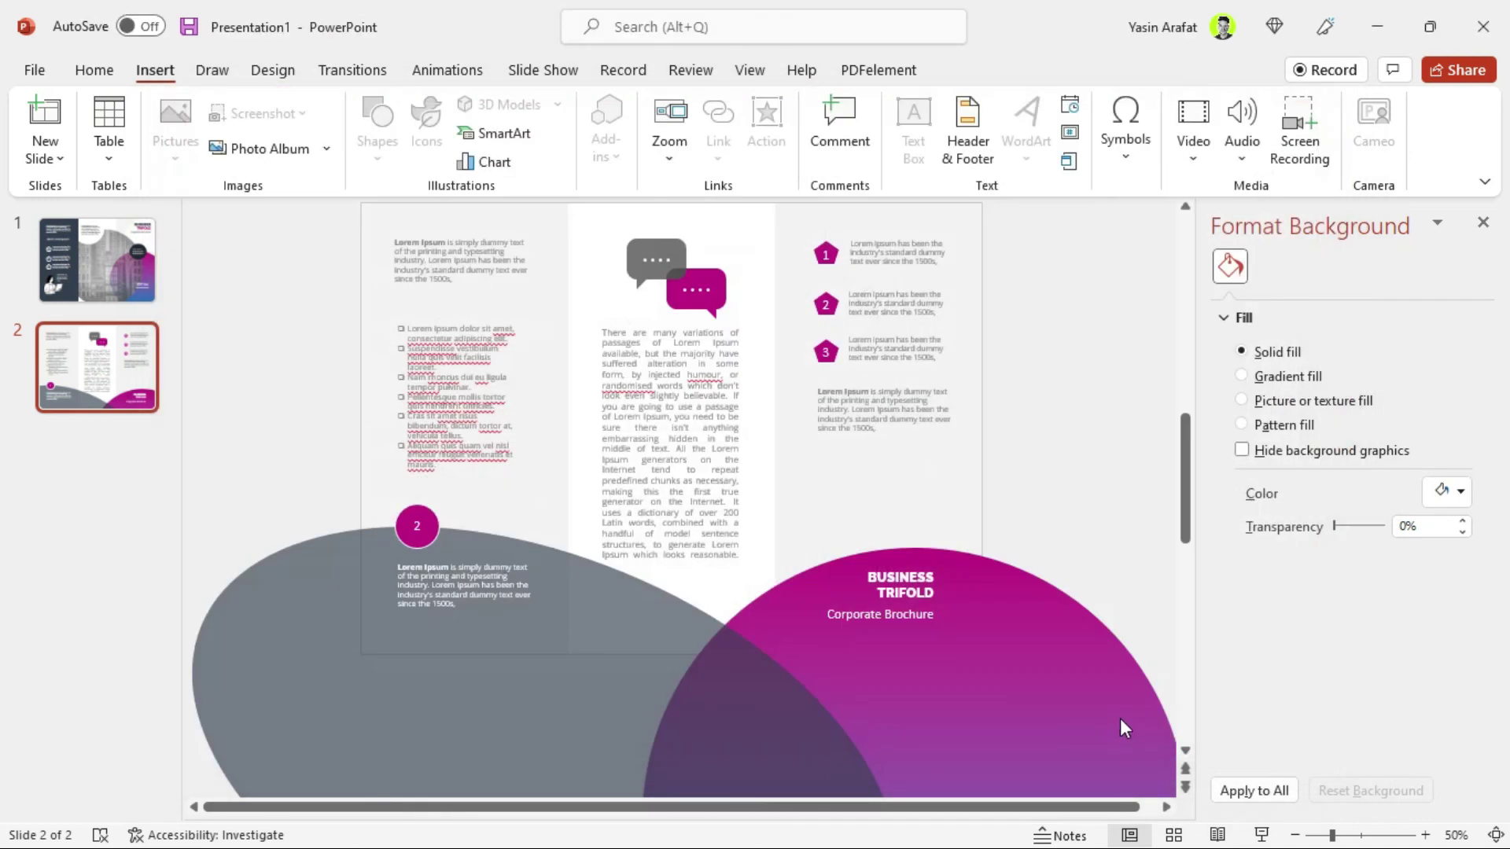
left_click_drag(674, 444, 843, 490)
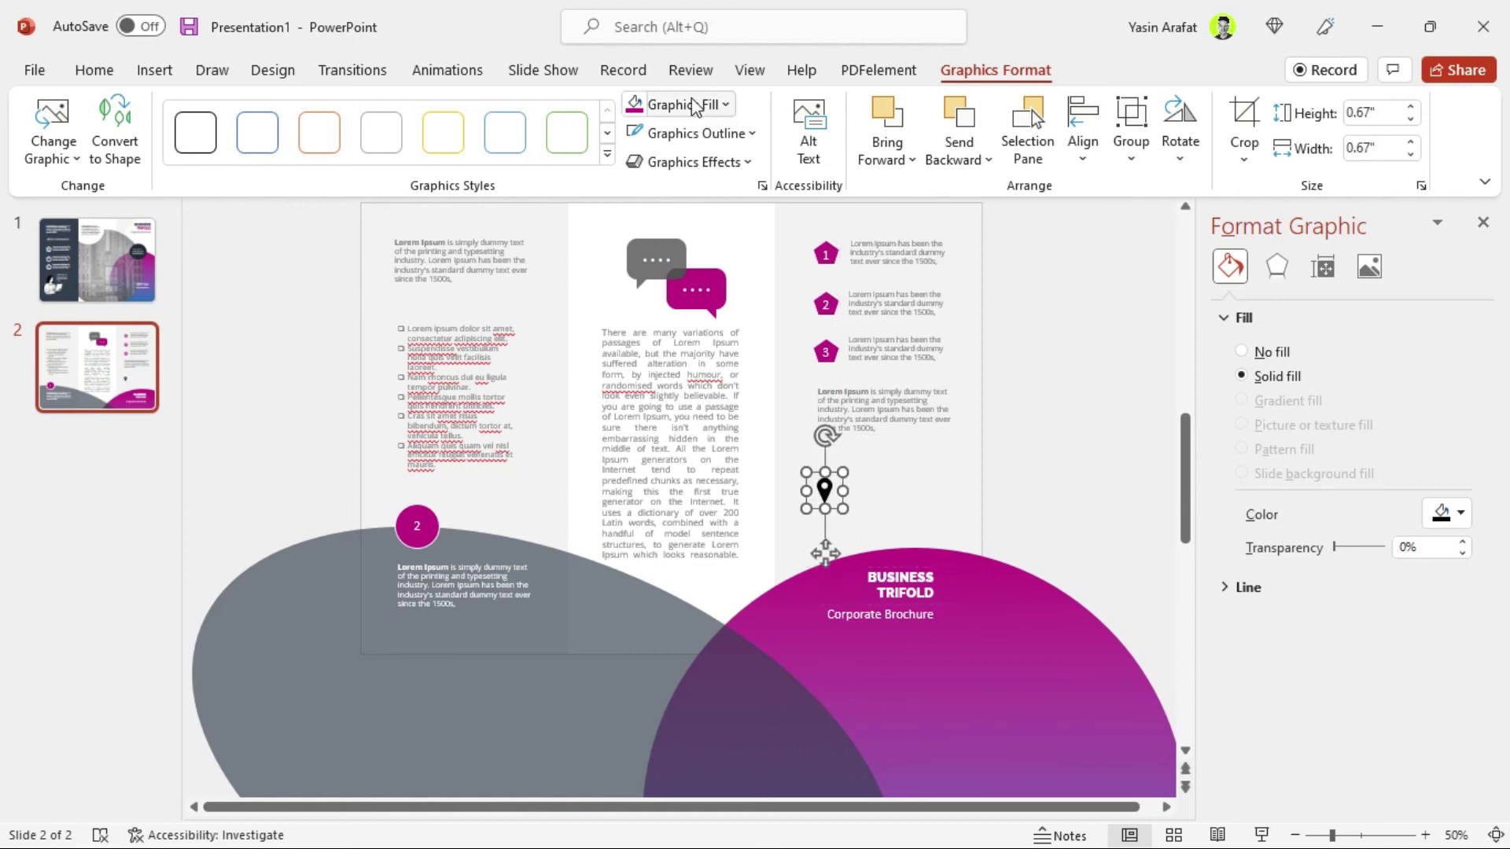
left_click(1058, 505)
scroll(865, 539, "up", 2)
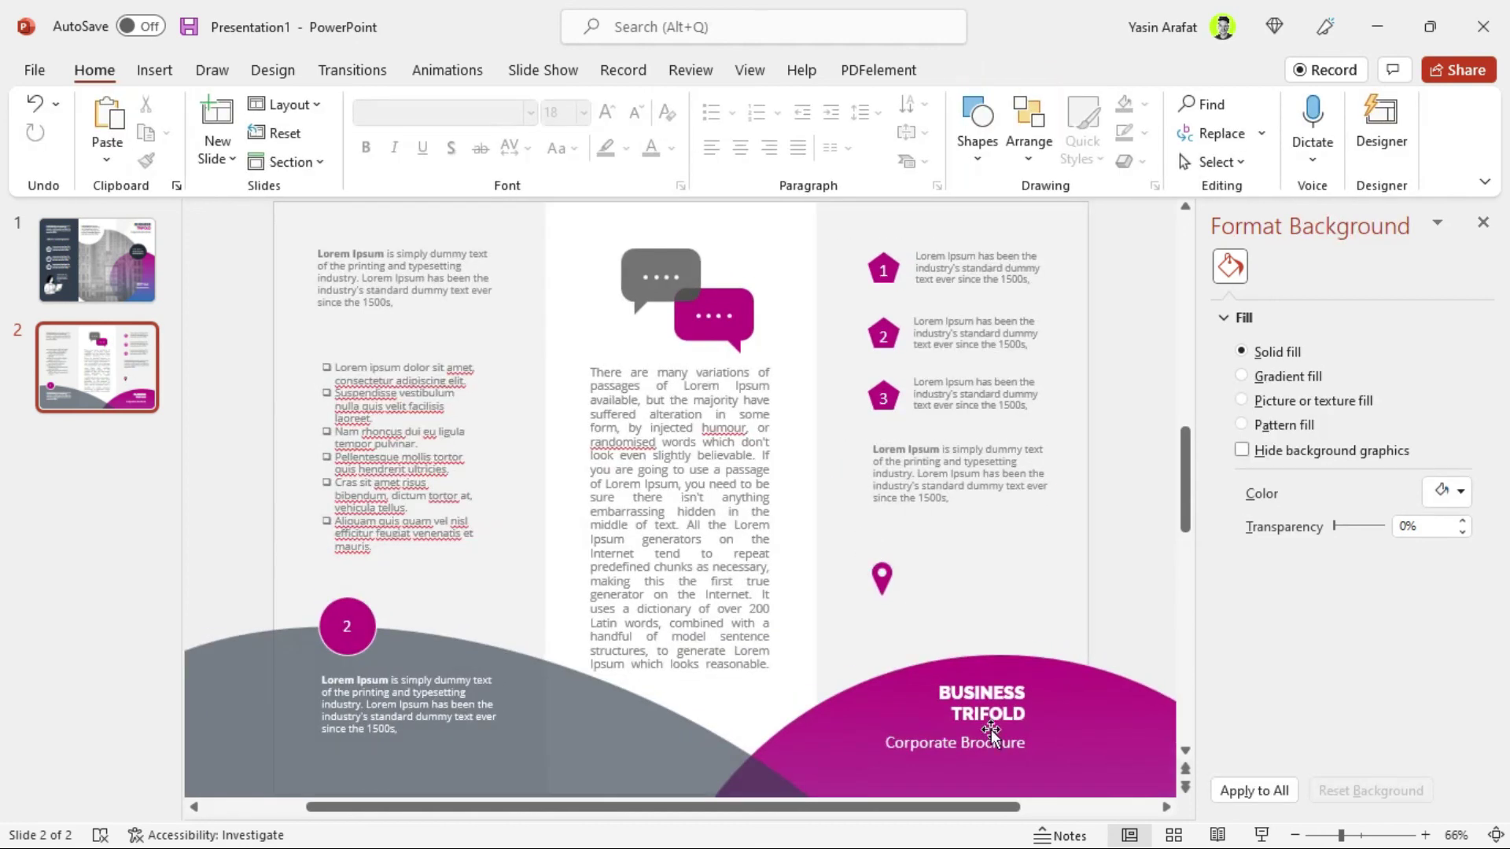
- Duplicate a Lorem Ipsum text box beside the pin and replace its text with the address, then the phone number on a second line
left_click(444, 313)
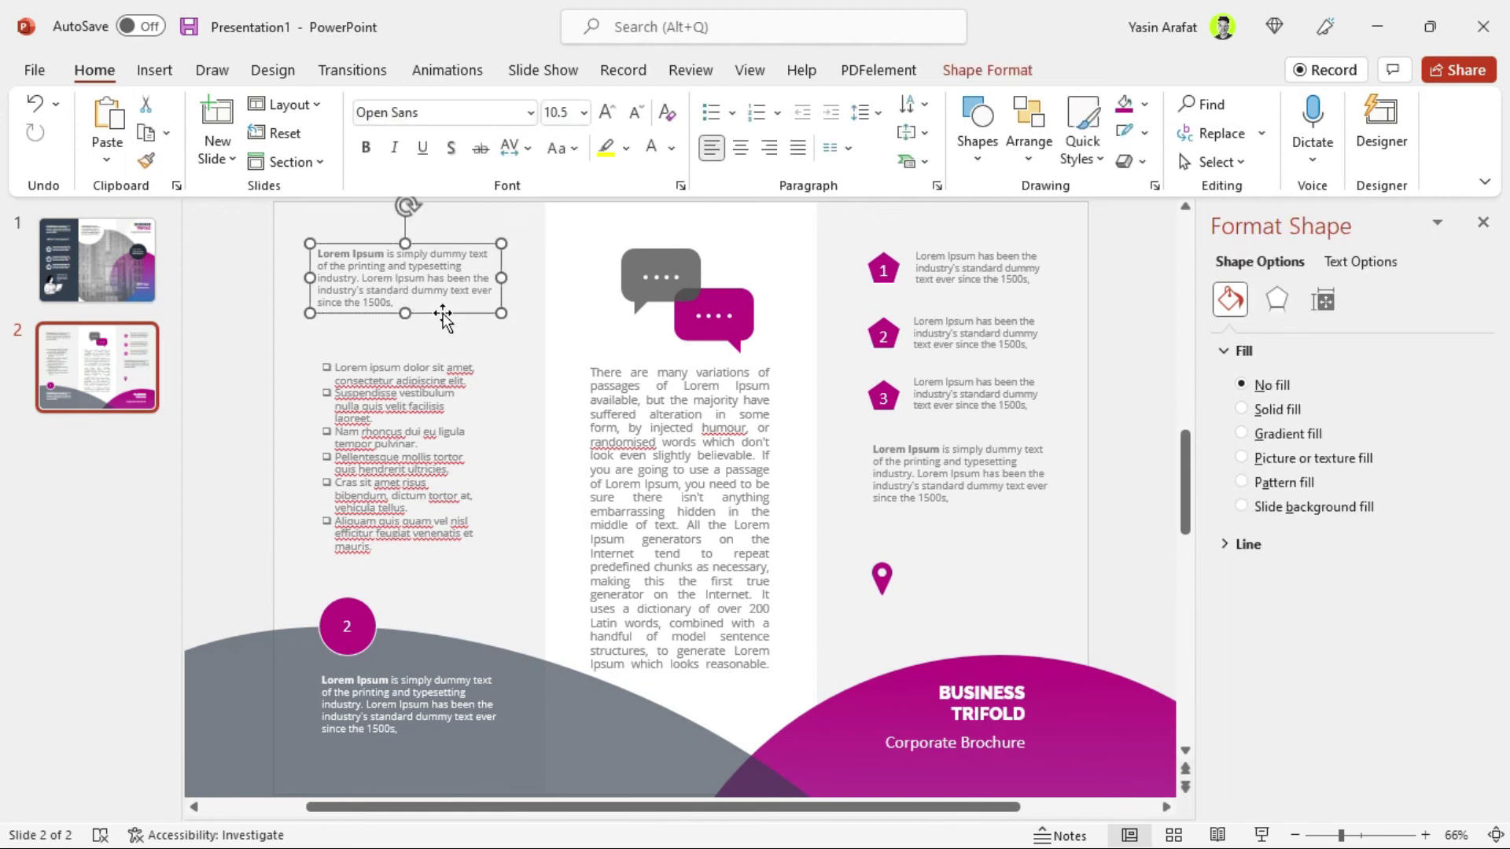
key("ctrl+v")
left_click_drag(456, 327, 1039, 625)
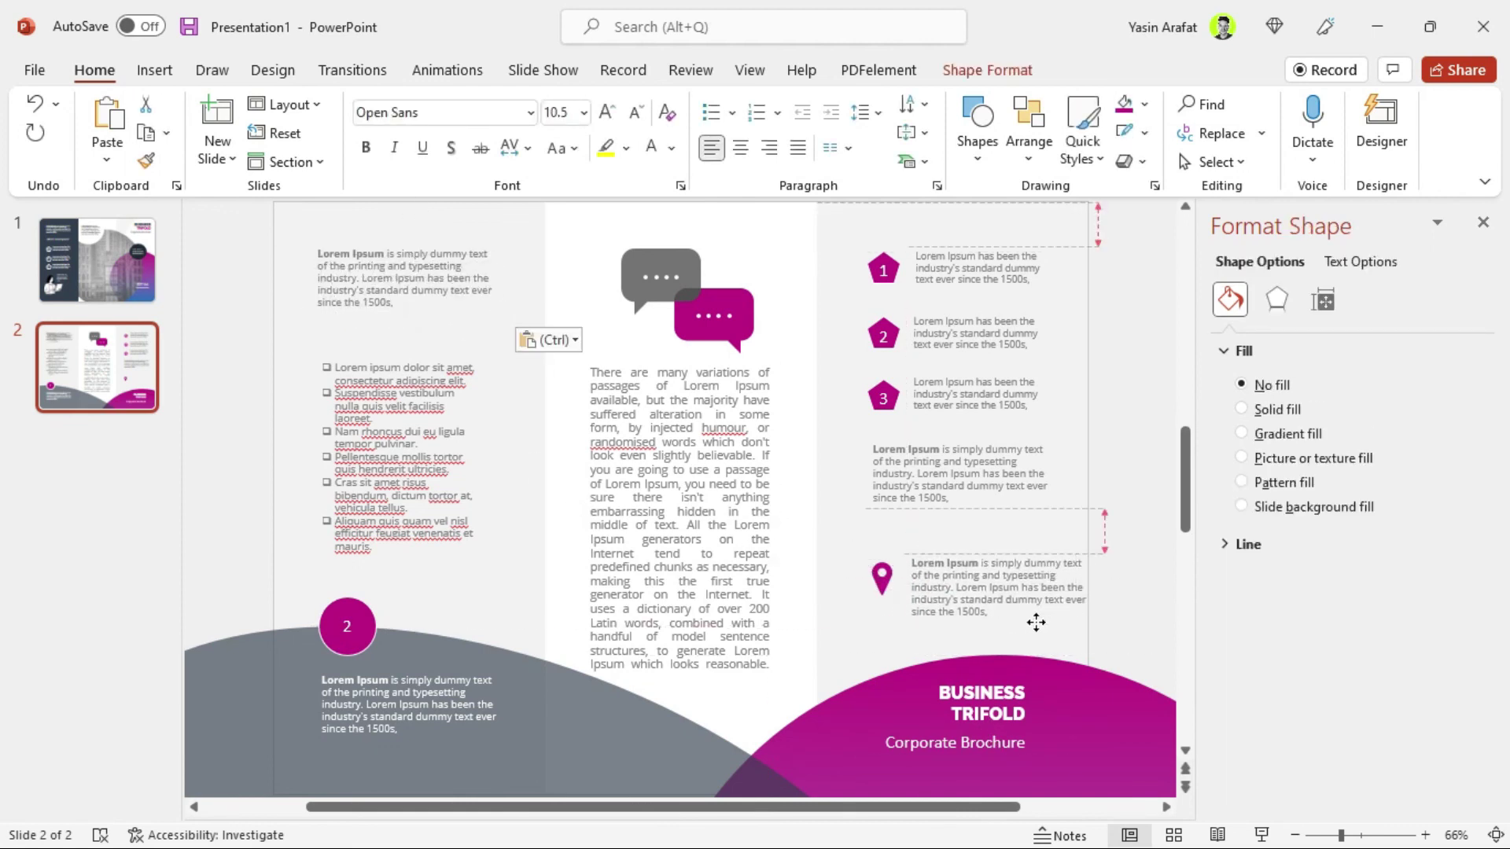
triple_click(997, 598)
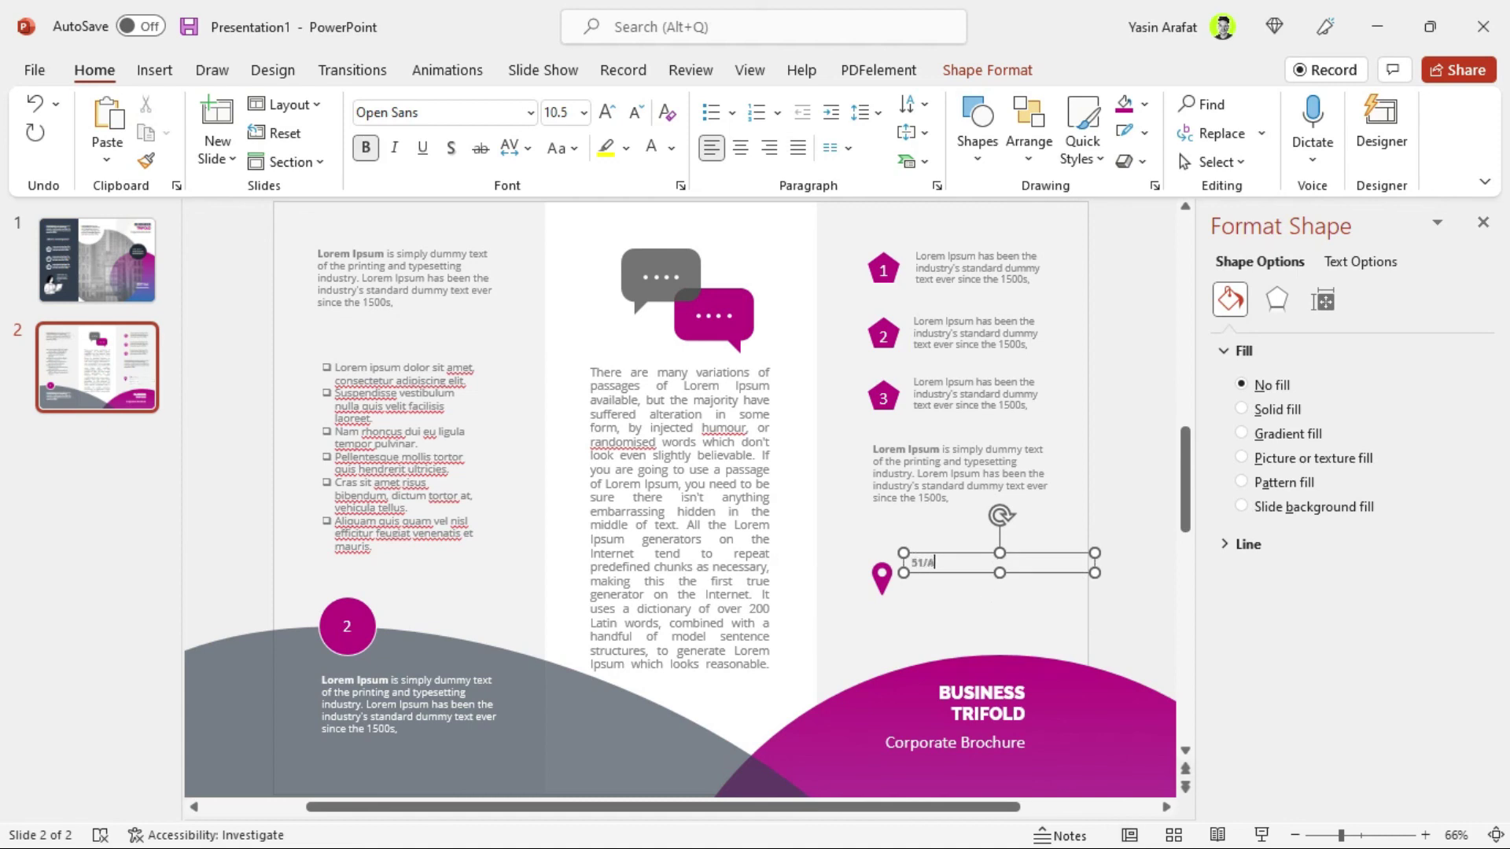
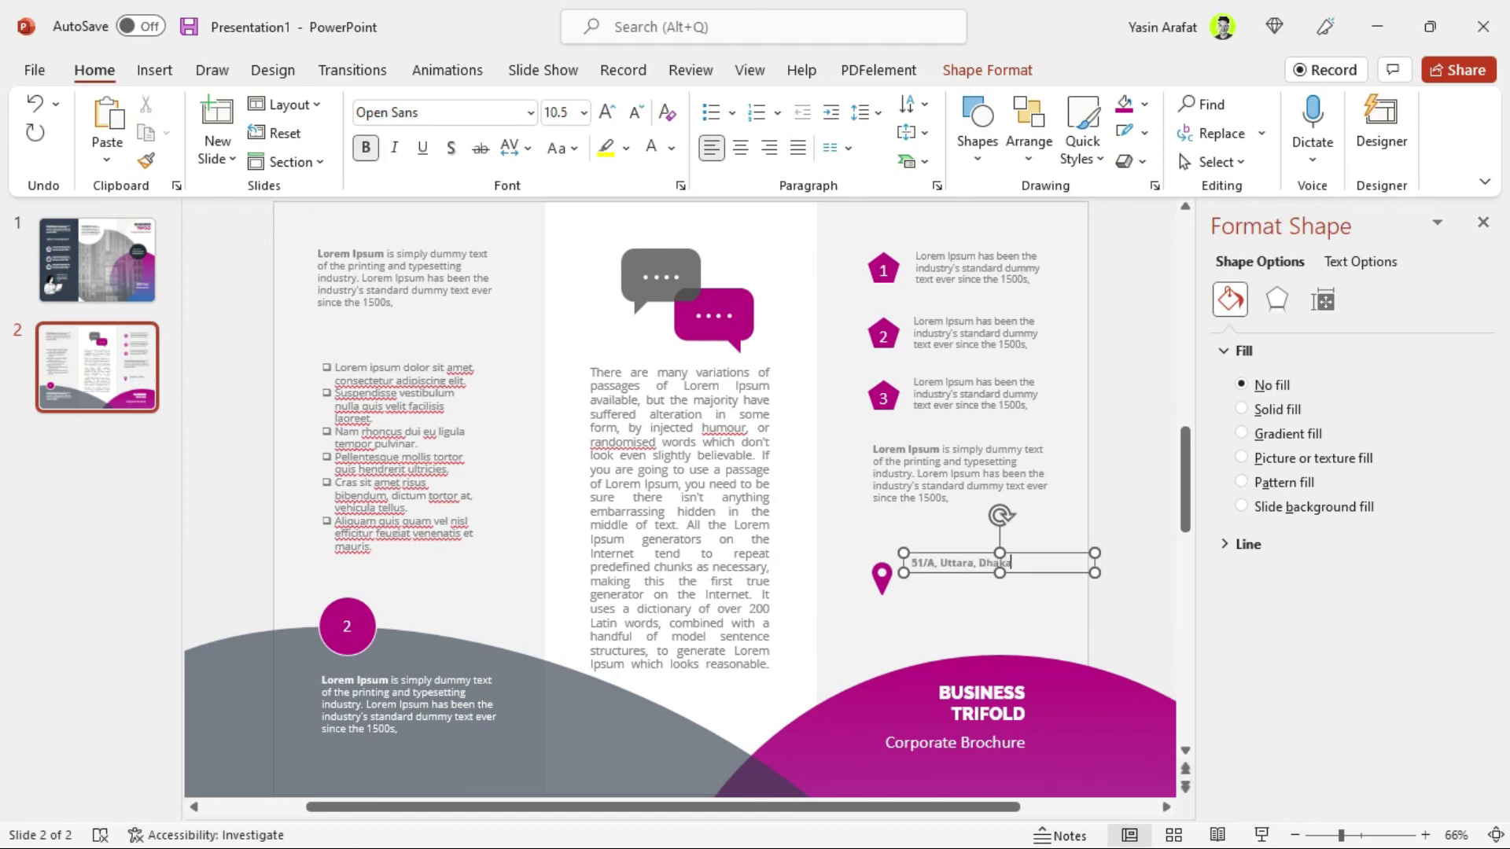
key("Return")
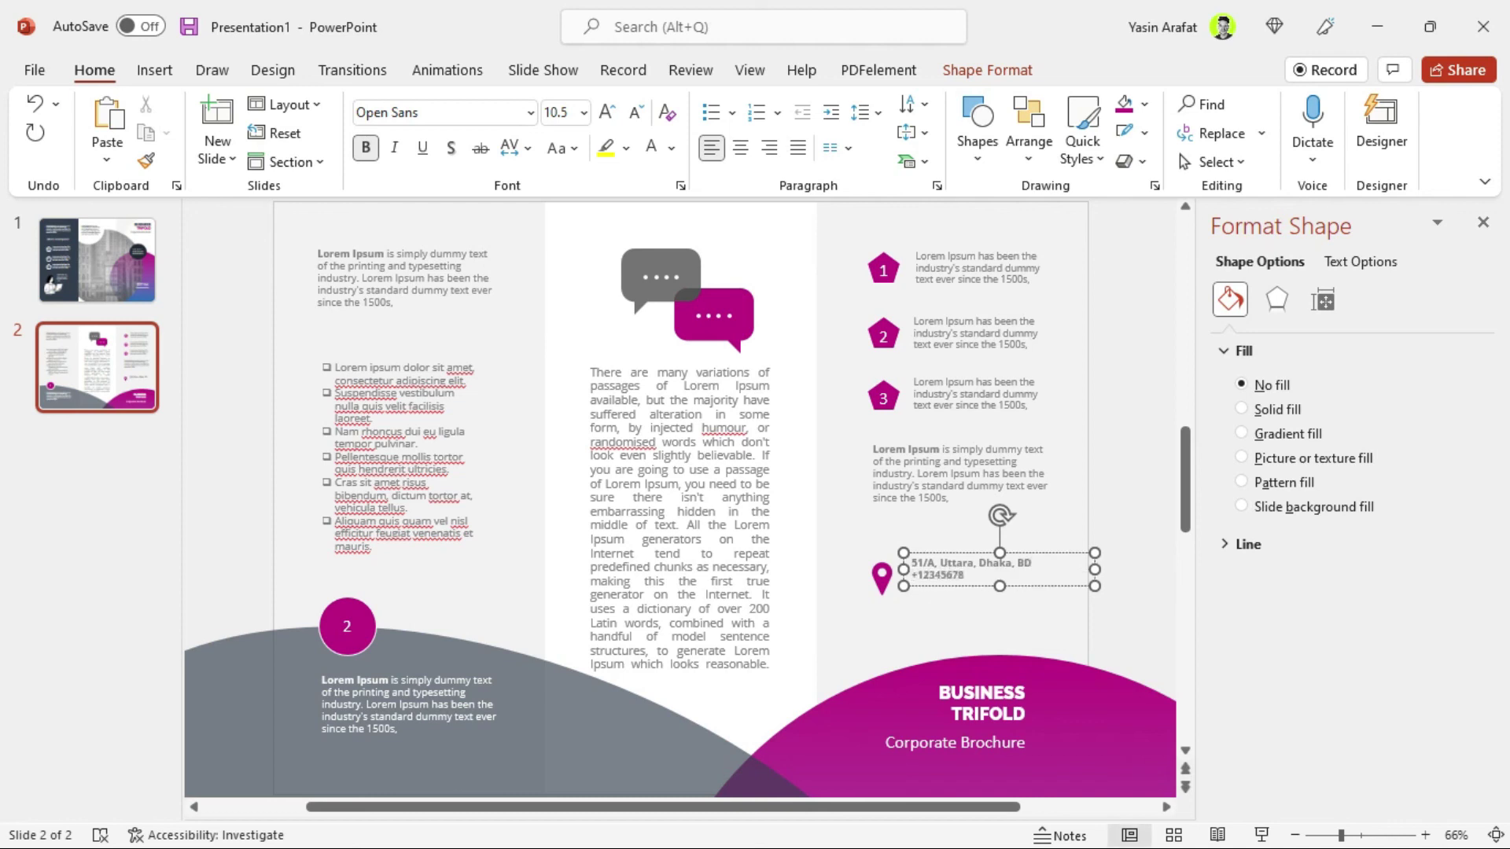
left_click_drag(1065, 556, 1067, 568)
left_click(1121, 555)
- Draw a rectangle over the grey shape spilling off the left of slide 2
scroll(1063, 634, "down", 2)
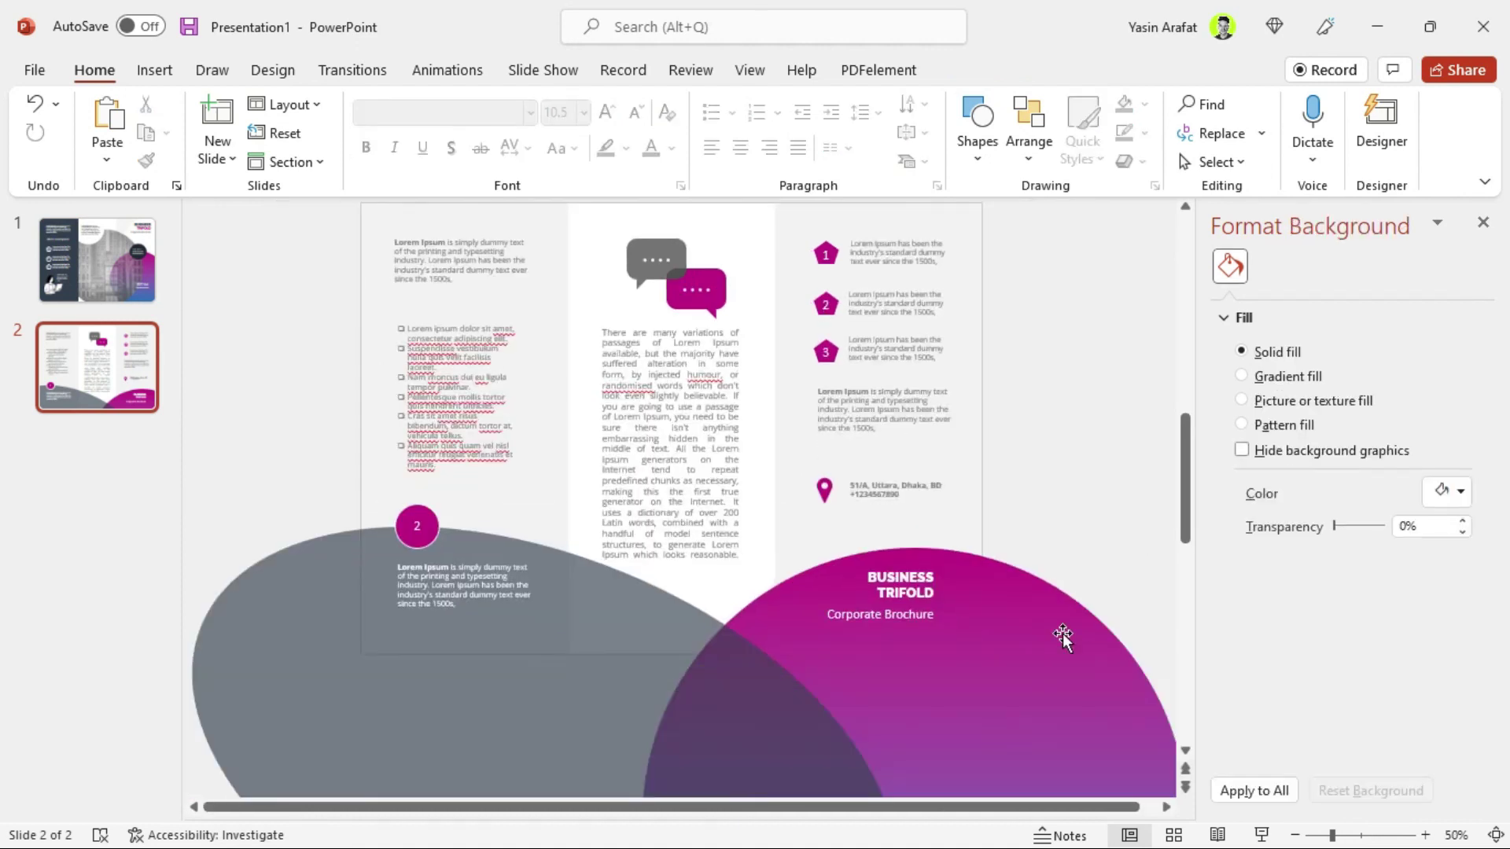
scroll(1040, 724, "up", 2)
scroll(1015, 637, "down", 2)
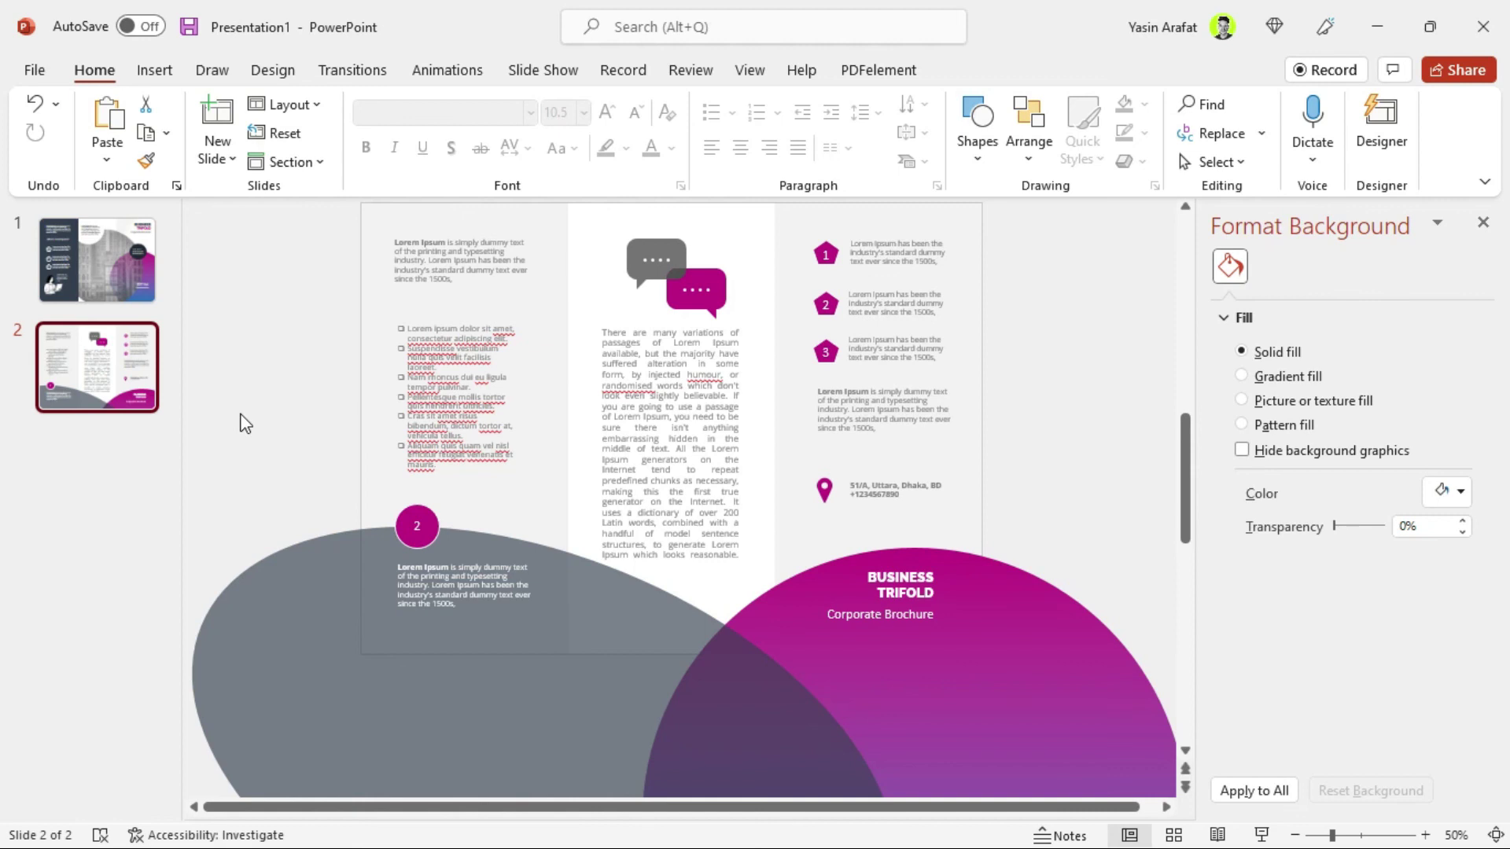
scroll(250, 435, "down", 2, "ctrl")
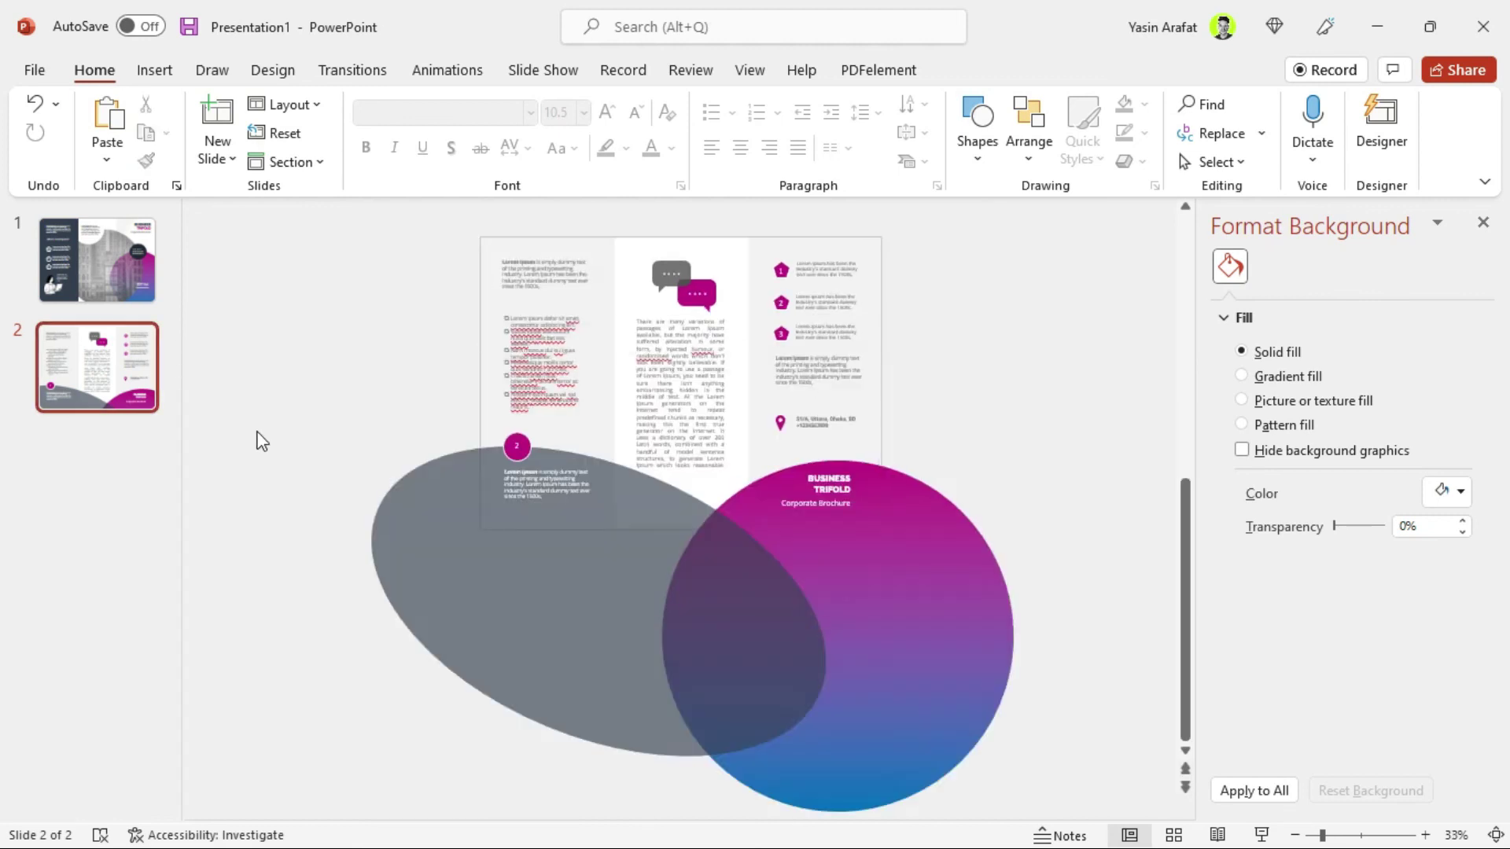
left_click(154, 70)
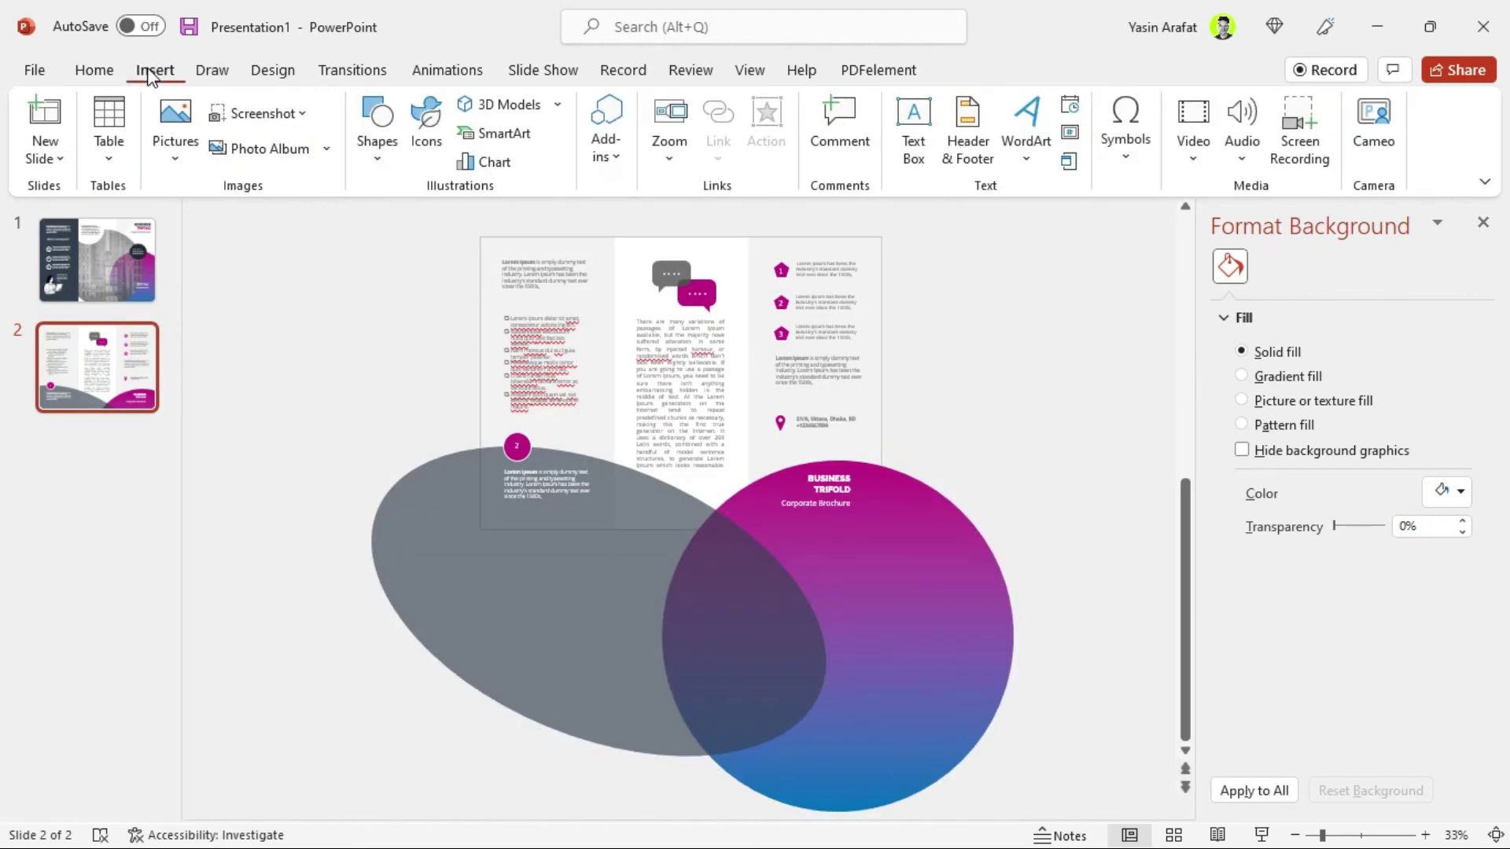
left_click(371, 158)
left_click(456, 224)
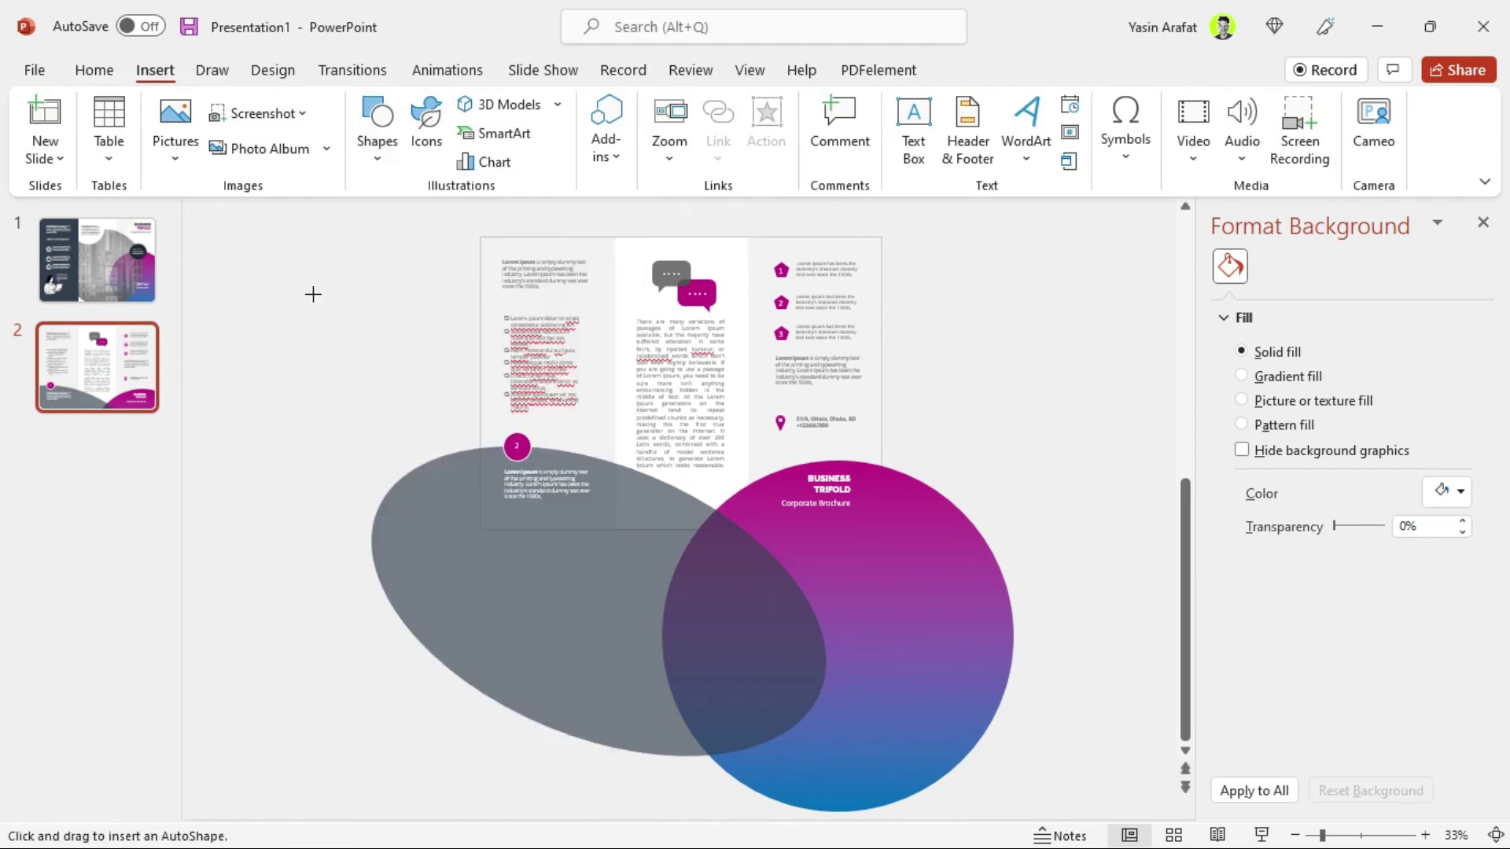
left_click_drag(310, 236, 478, 567)
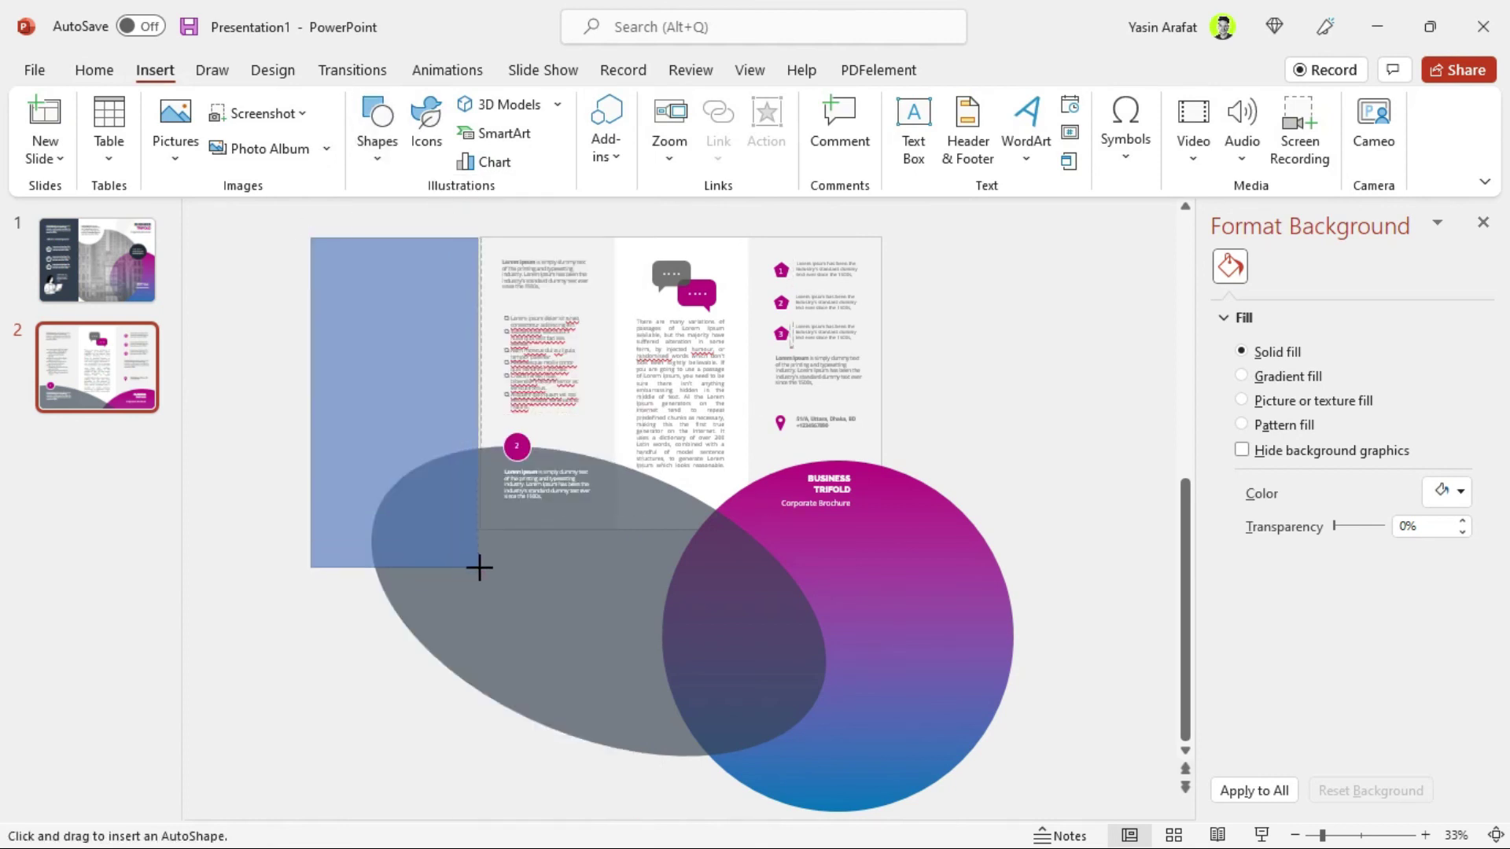
- Give the rectangle no outline and an eyedropper-sampled white fill
left_click(656, 134)
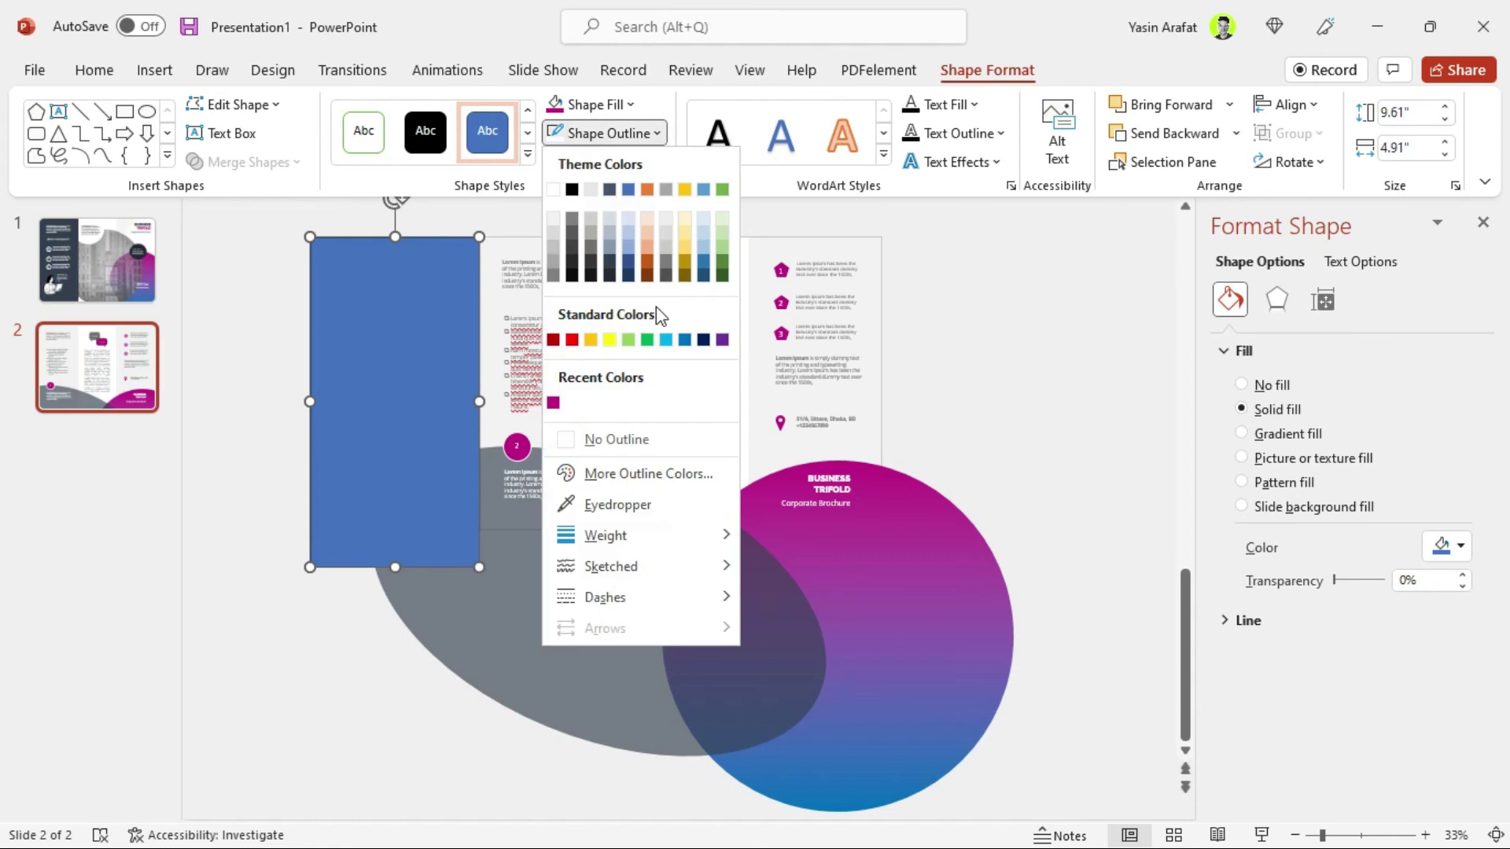
left_click(610, 438)
left_click(630, 105)
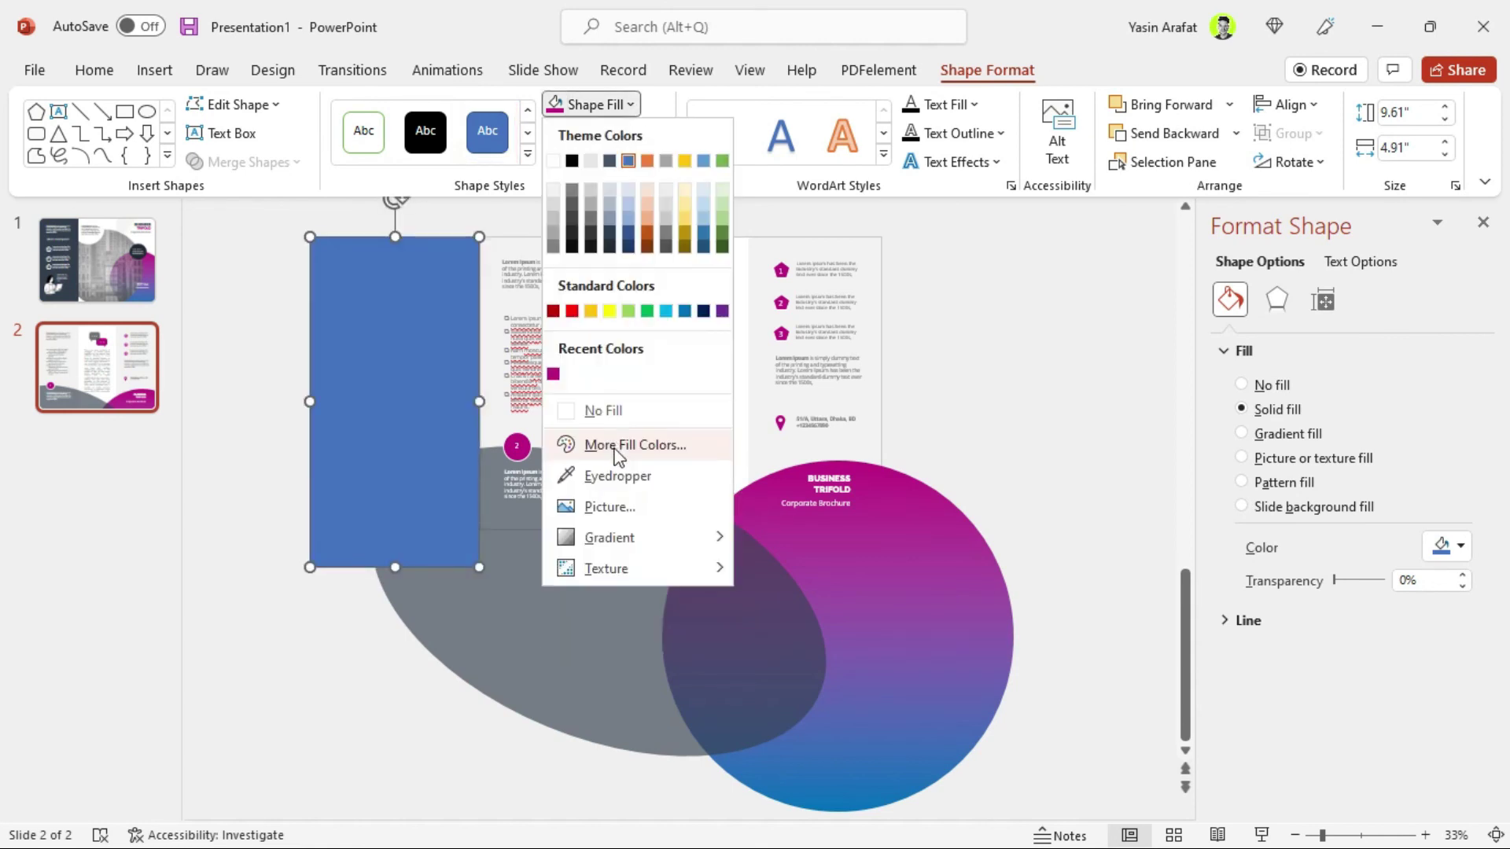
left_click(617, 476)
left_click(482, 432)
left_click(276, 459)
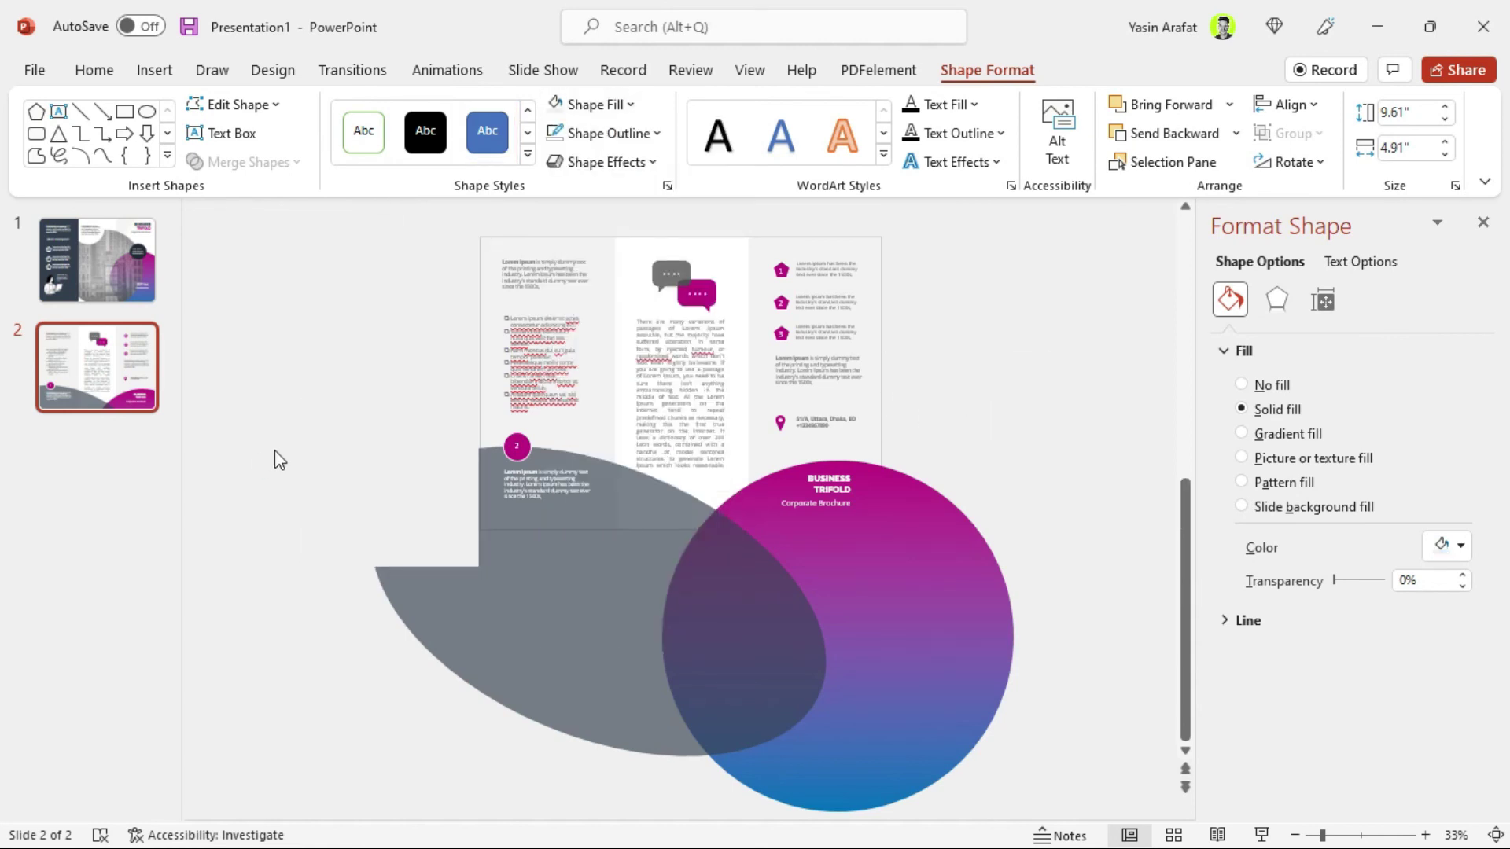
left_click(376, 363)
- Duplicate the white rectangle to mask the overflow below and to the right of the slide
key("ctrl+c")
key("ctrl+v")
mouse_move(427, 349)
left_mouse_down()
mouse_move(481, 630)
mouse_move(998, 658)
left_mouse_up()
scroll(482, 630, "down", 1)
left_click(435, 401)
left_click(435, 400)
key("ctrl+v")
left_click_drag(412, 411, 974, 421)
left_click(995, 655)
left_click_drag(995, 655, 1049, 655)
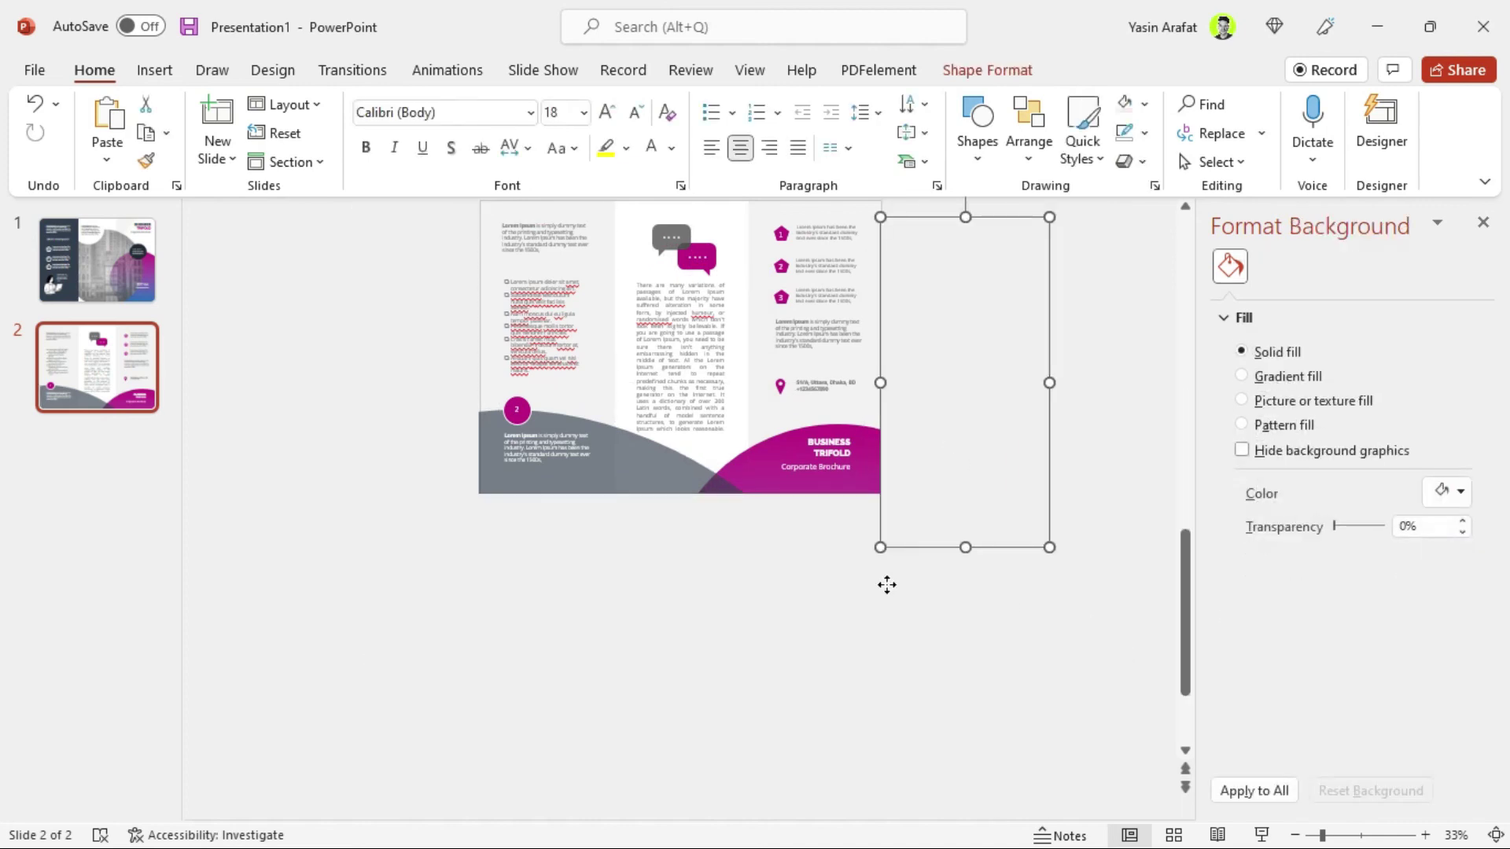
- Copy the white masking rectangles and paste them onto slide 1
left_click(445, 446, "shift")
key("ctrl+c")
left_click(98, 259)
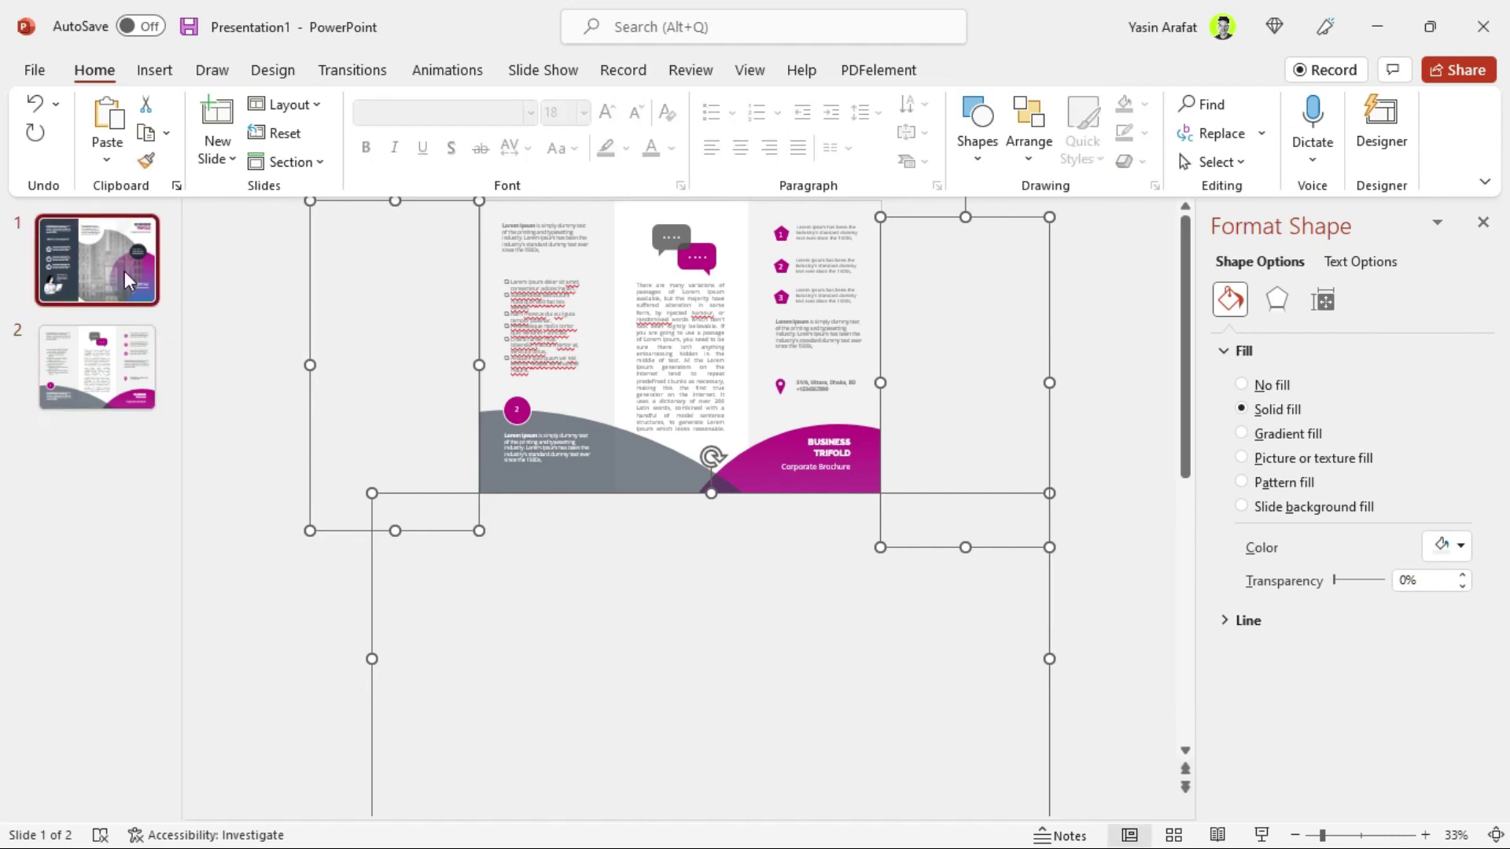
key("ctrl+v")
left_click(1101, 542)
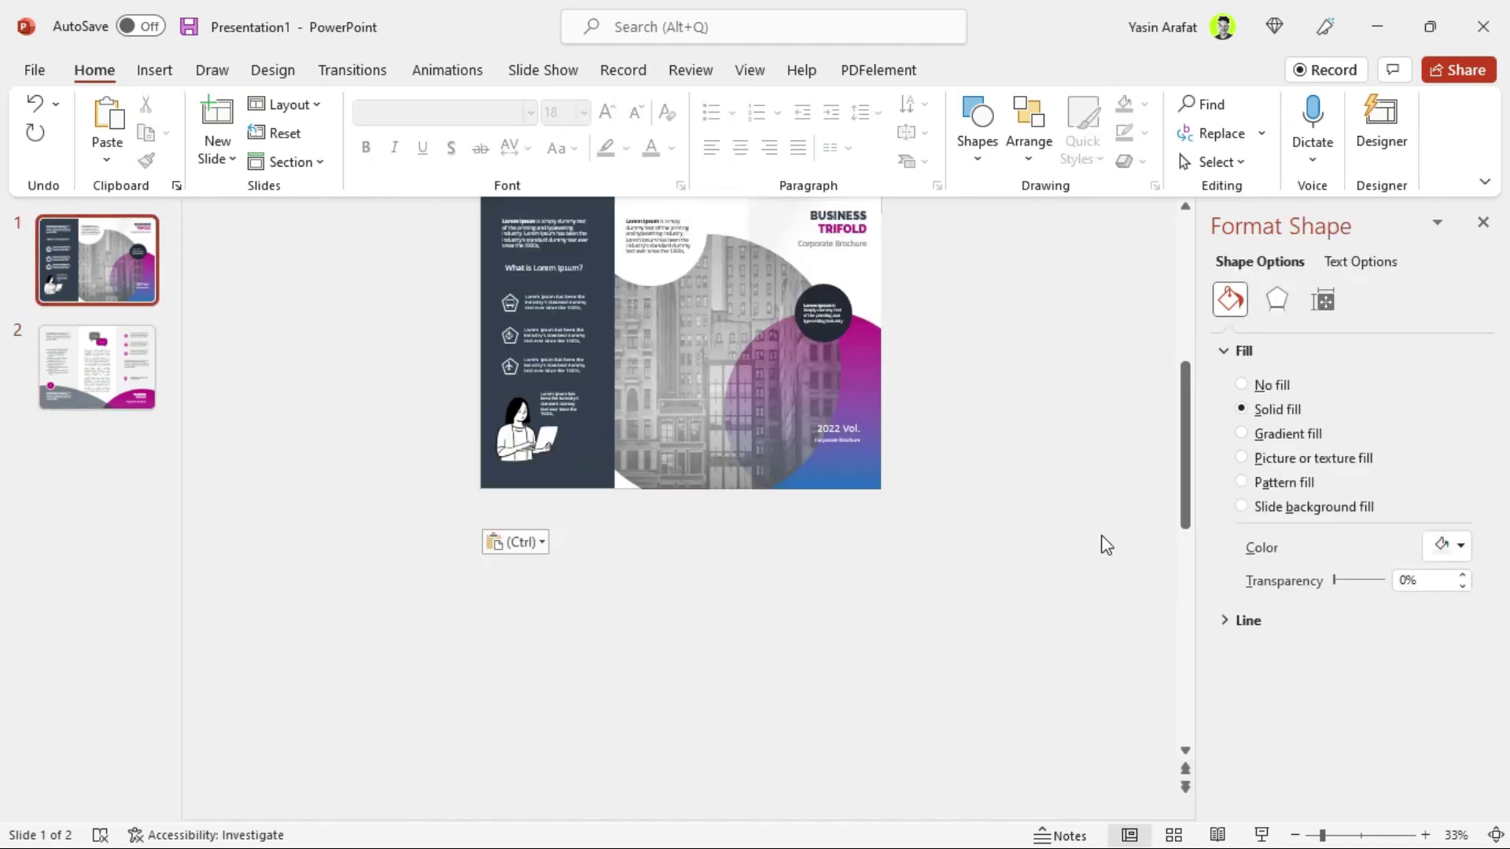
scroll(389, 336, "up", 3)
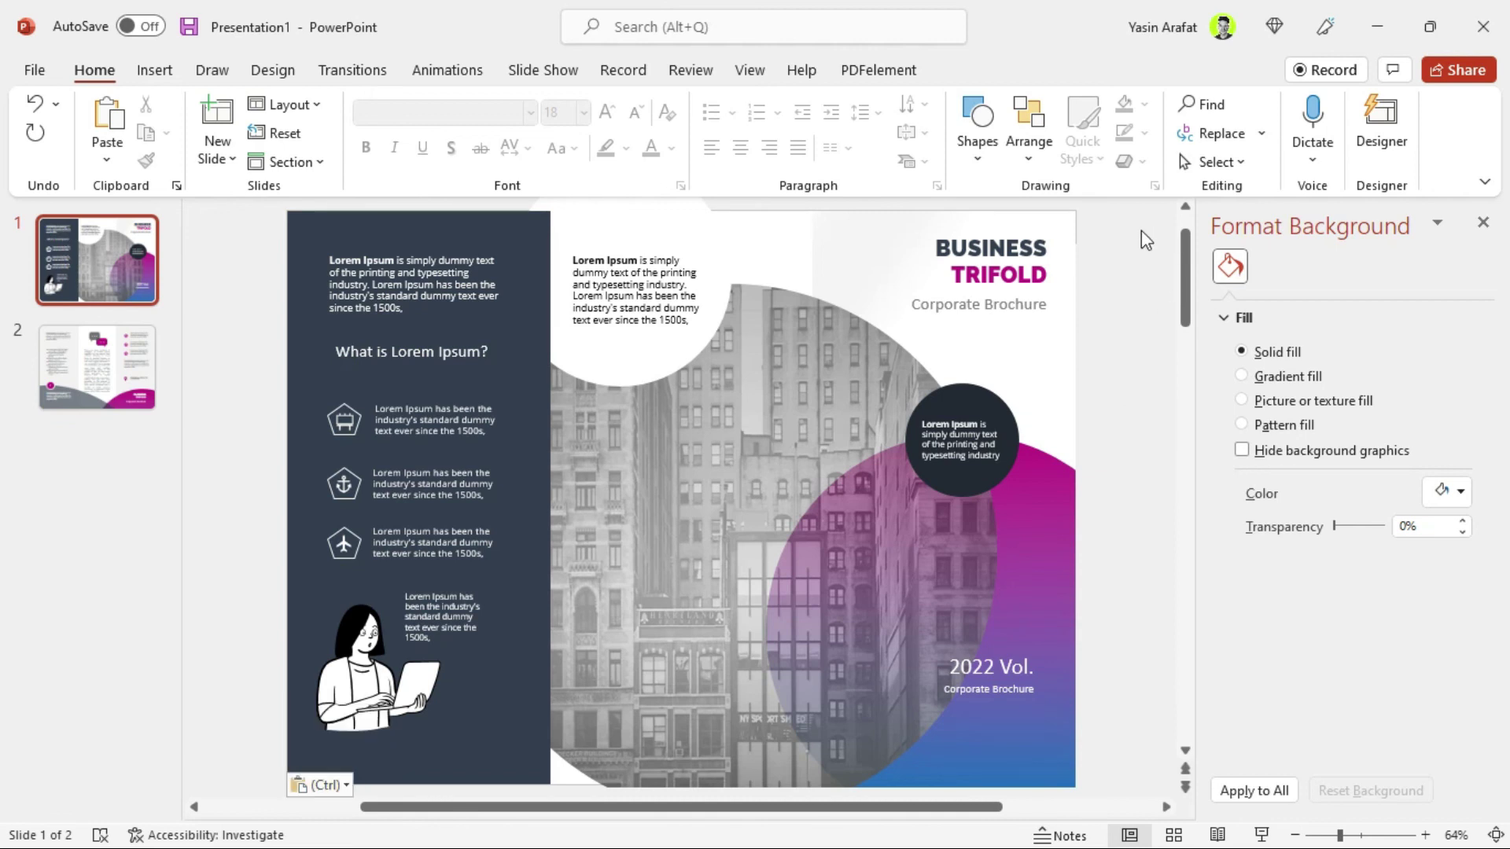
left_click(1075, 315)
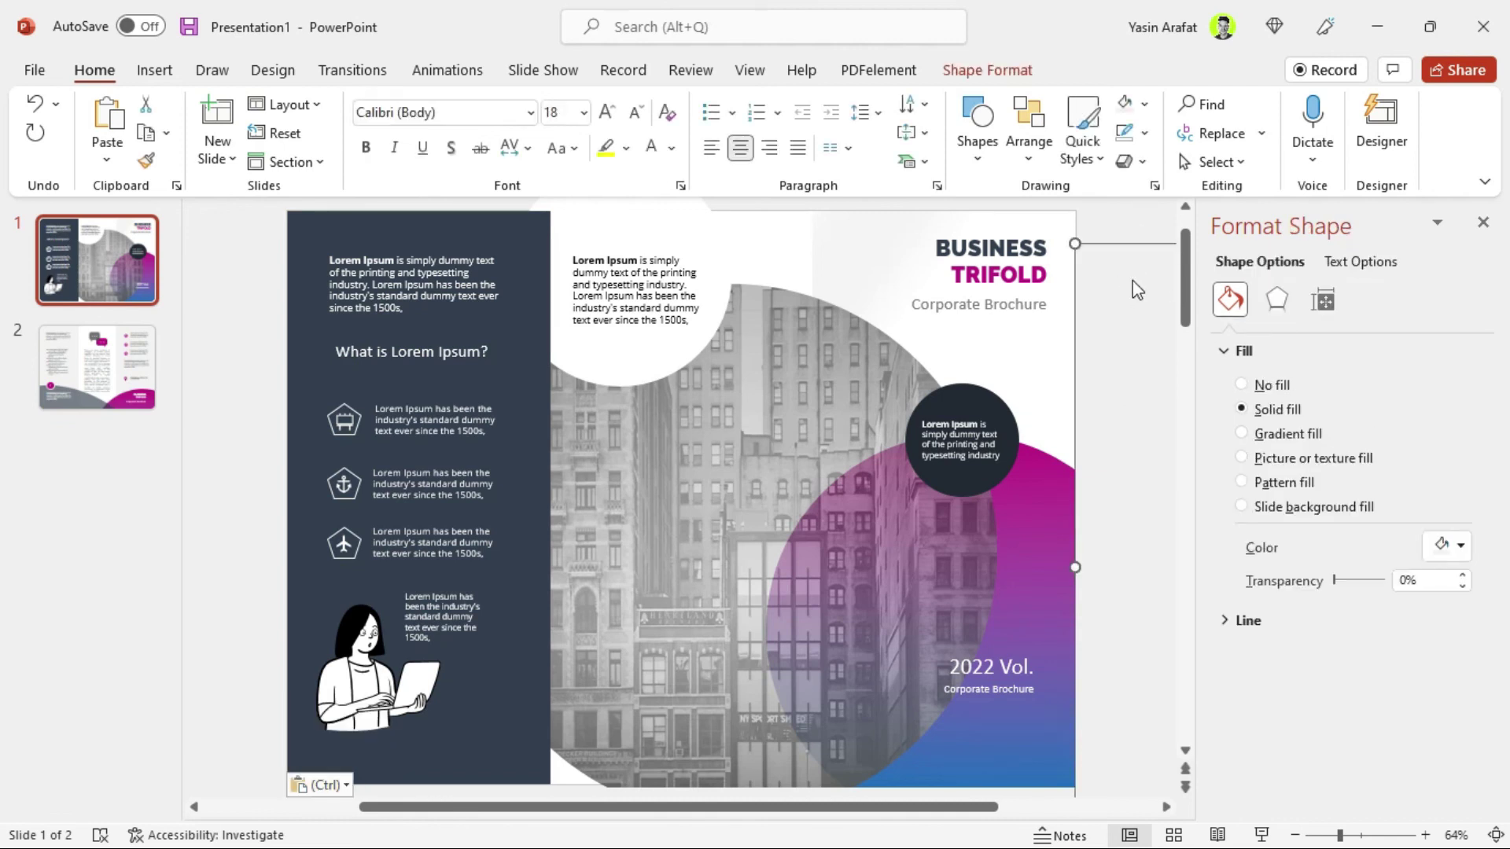
- Save the presentation under the file name Trifold Brochure
key("ctrl+s")
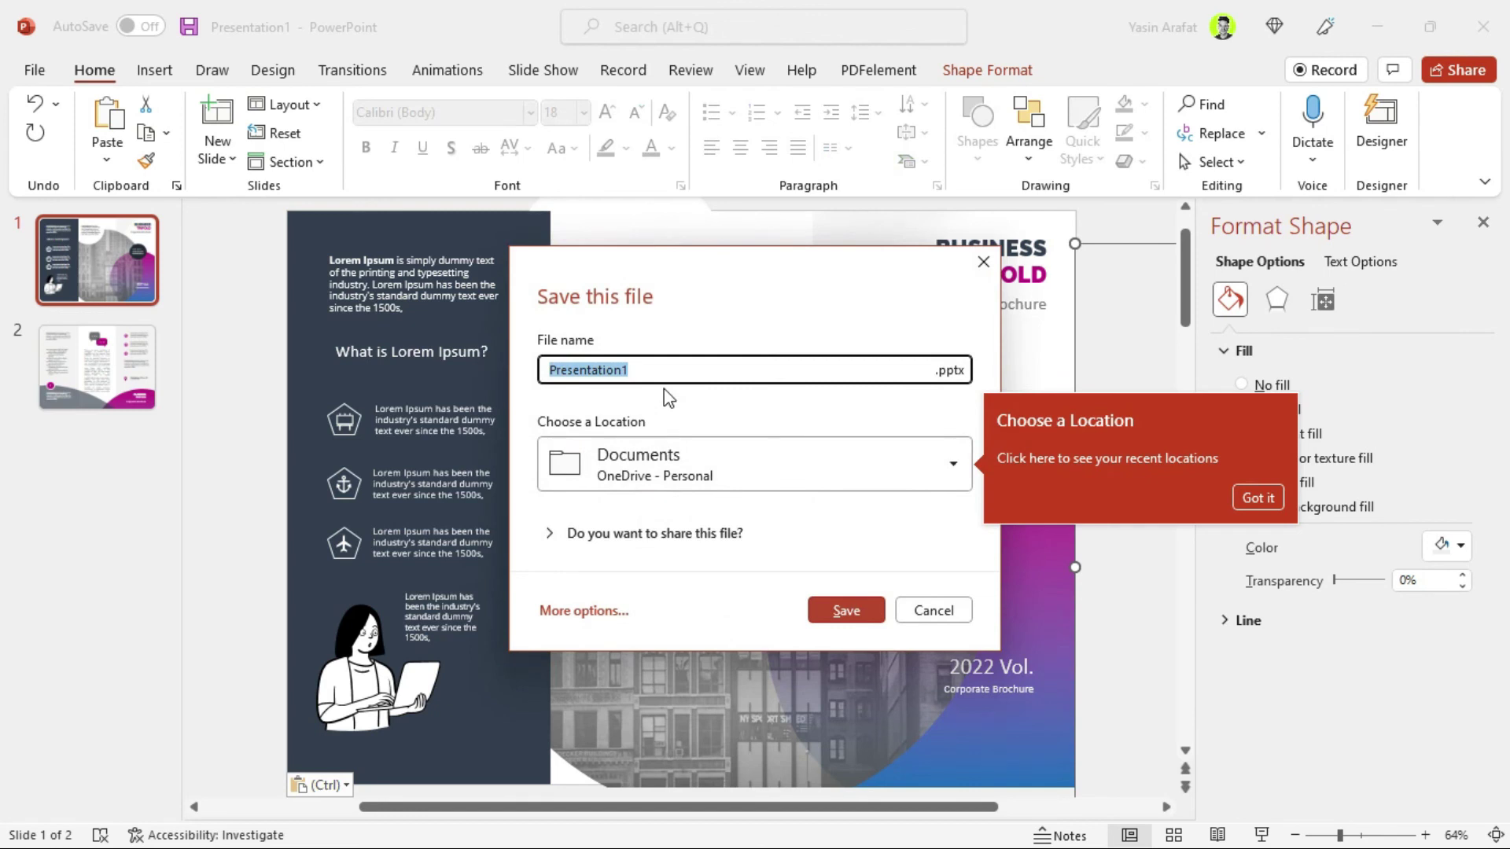
type("Trifold Brochure")
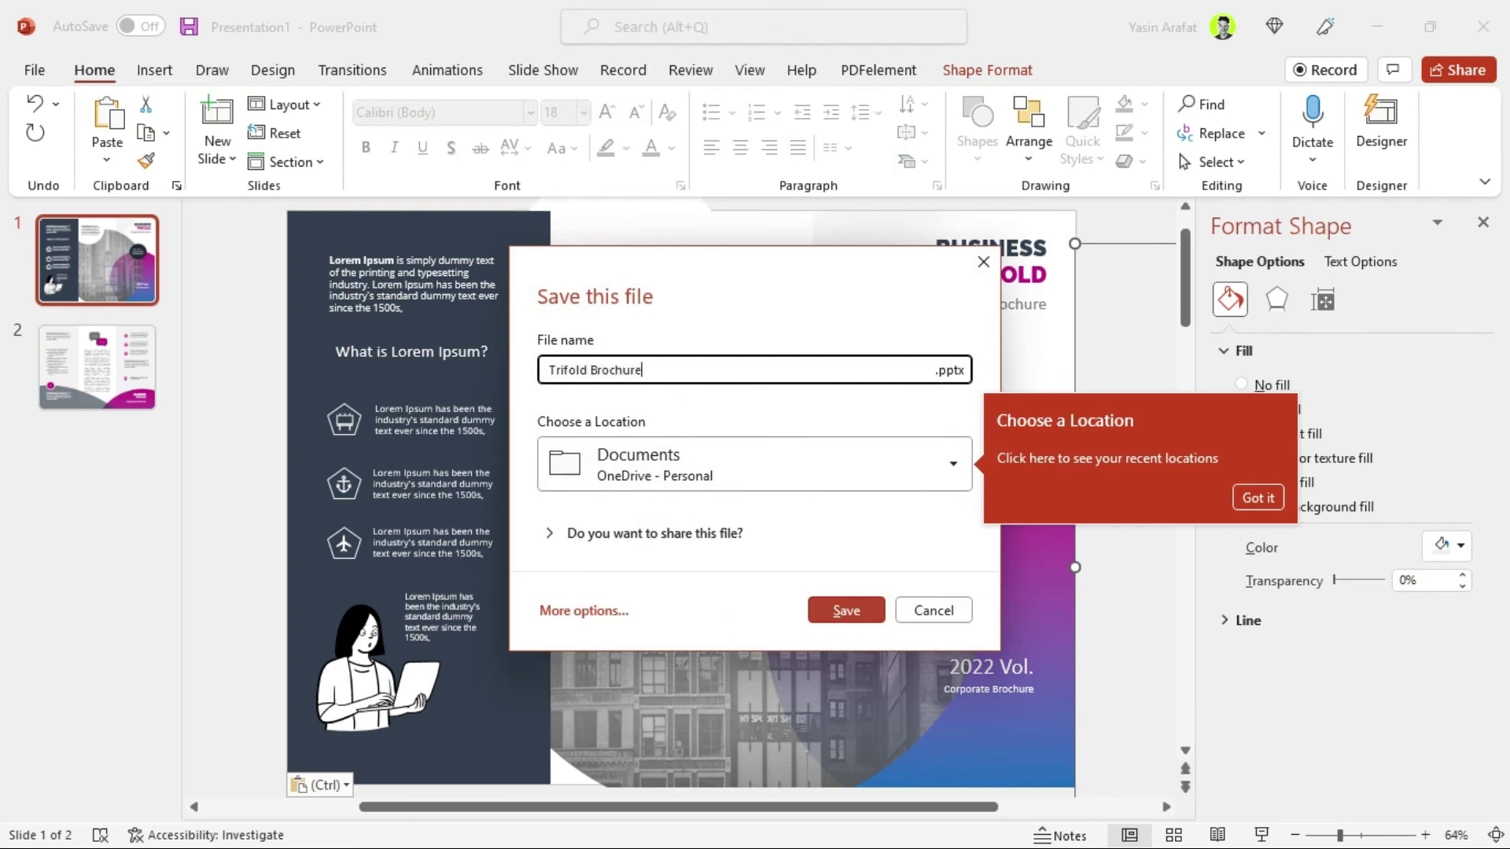
key("Return")
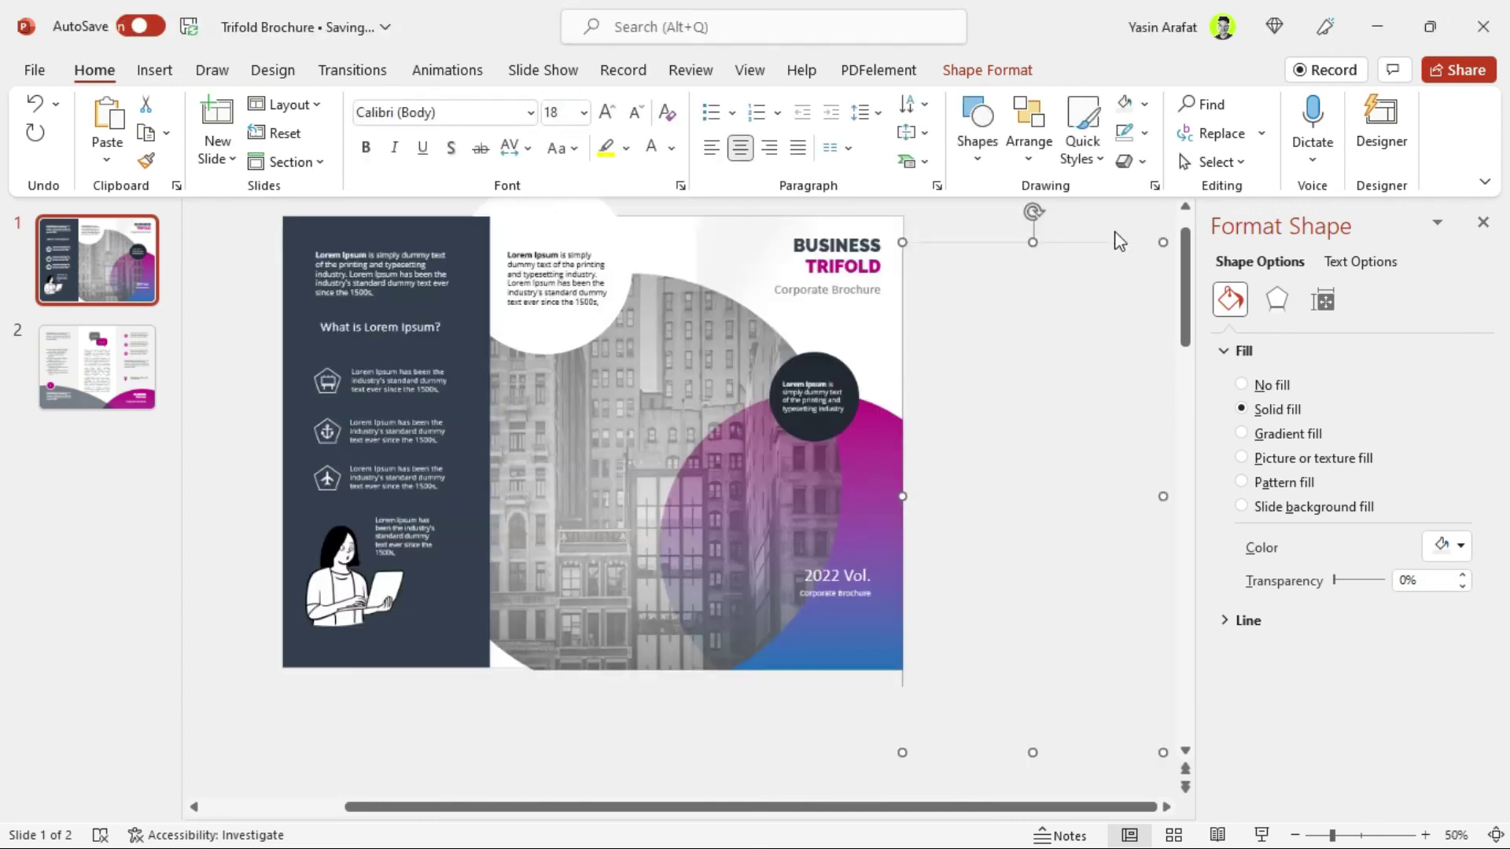
scroll(1115, 234, "down", 2)
left_click(1089, 230)
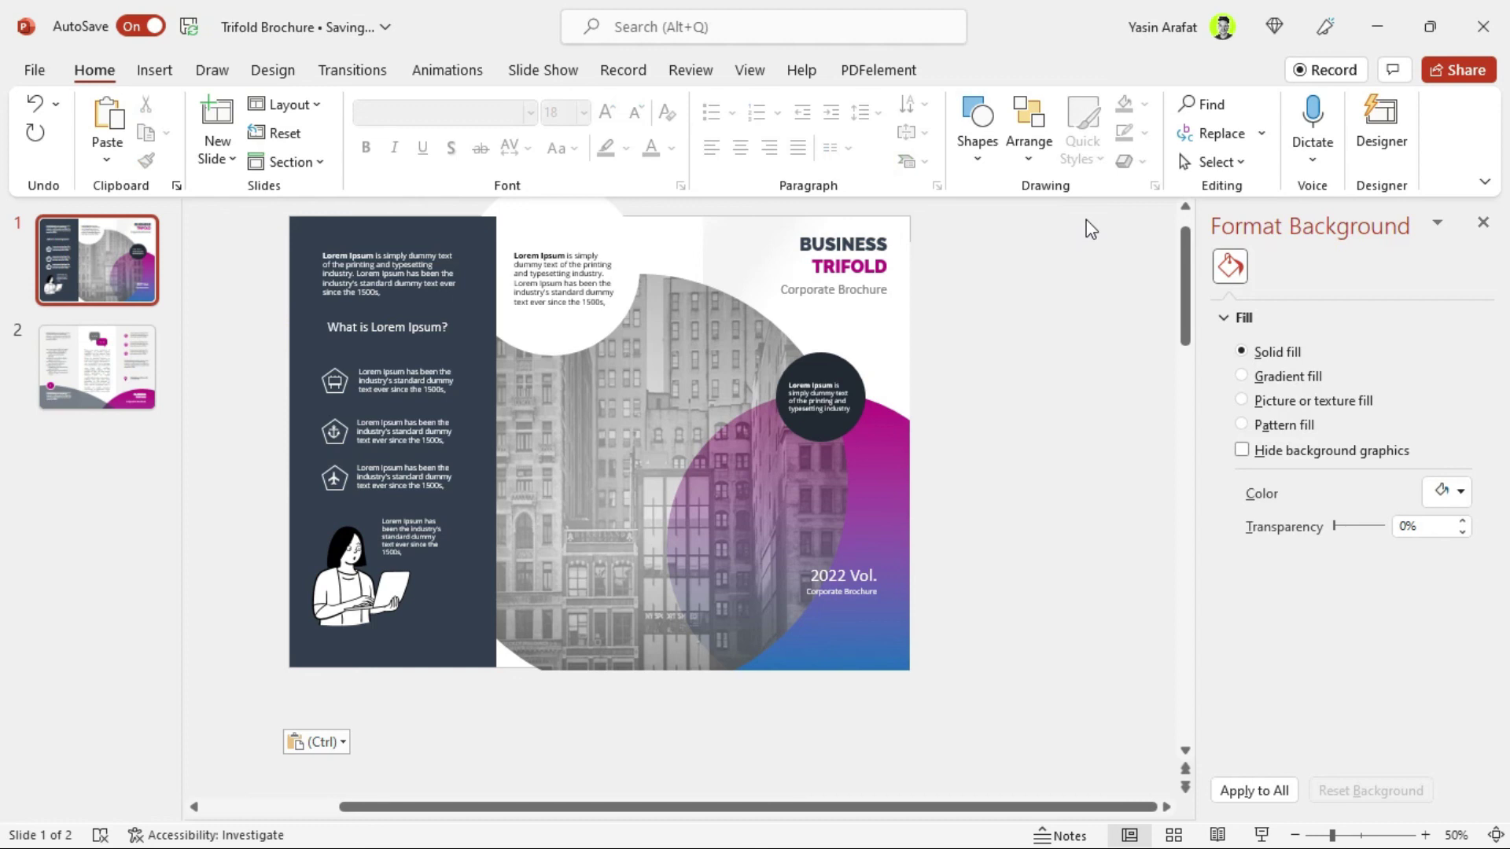